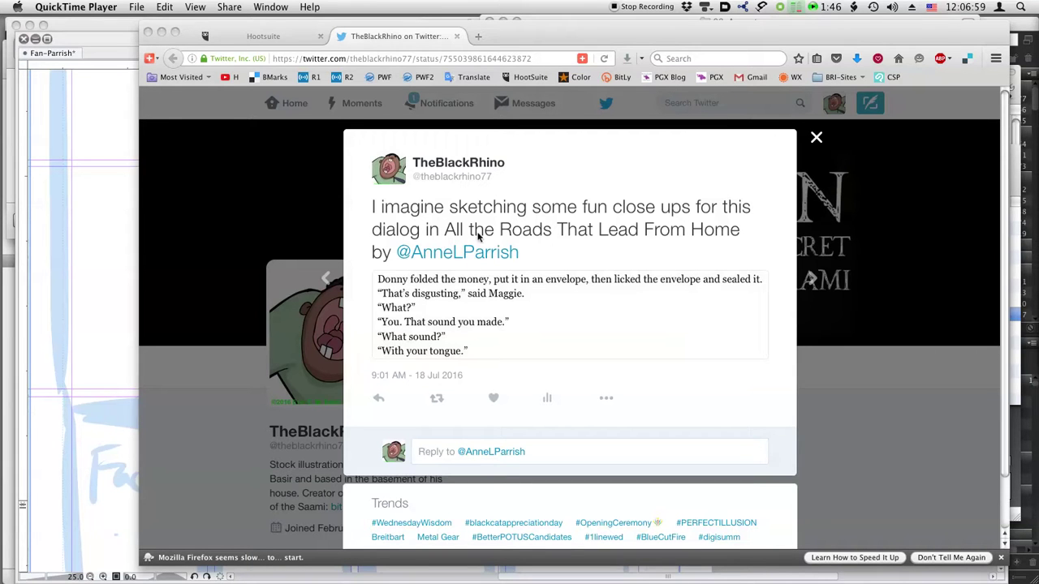
Step: Switch to Clip Studio Paint and reposition and enlarge the Sub View palette that holds the dialog text
left_click(481, 231)
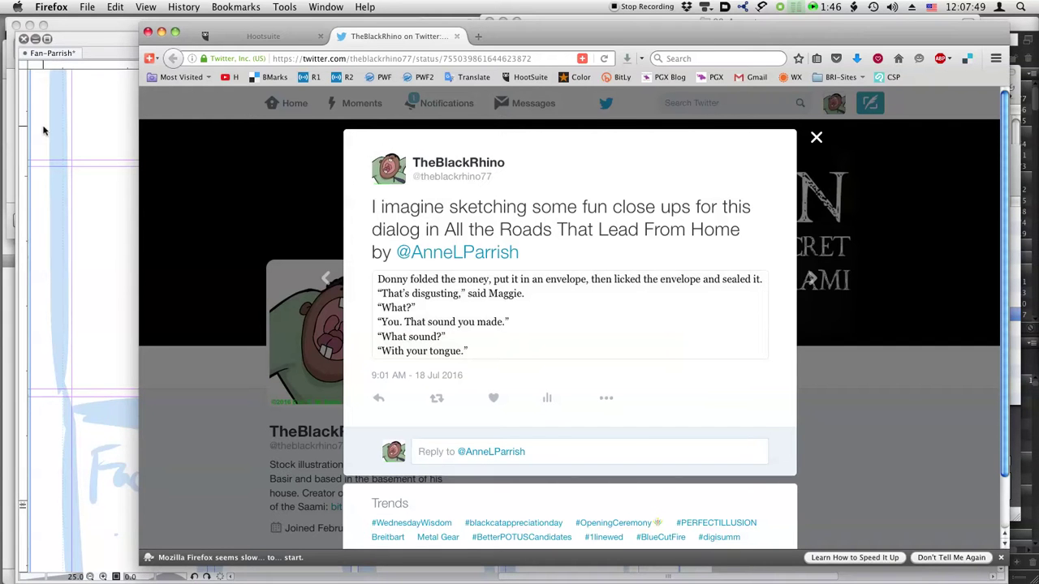
left_click(116, 156)
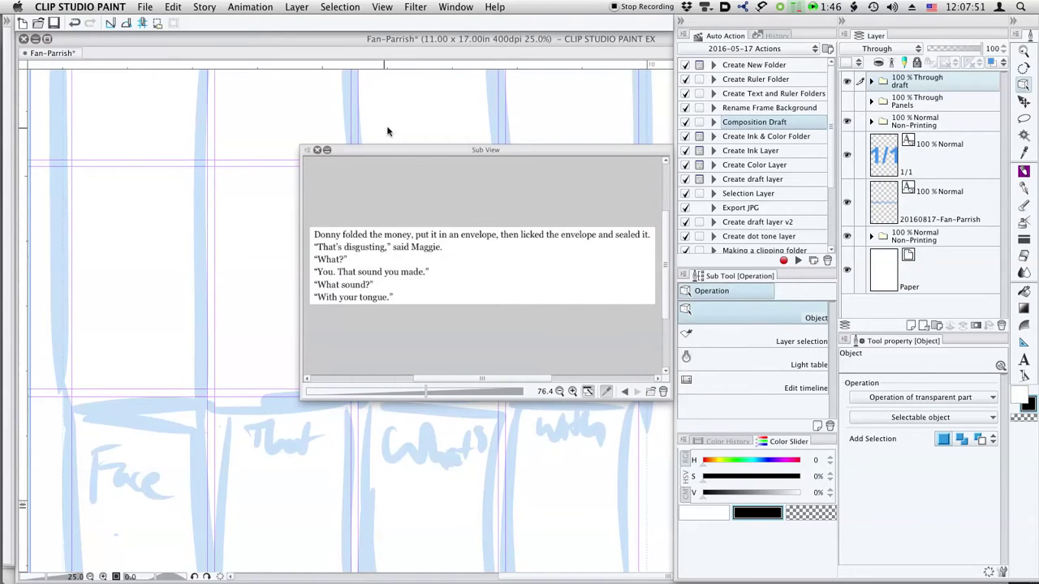
left_click_drag(390, 151, 342, 118)
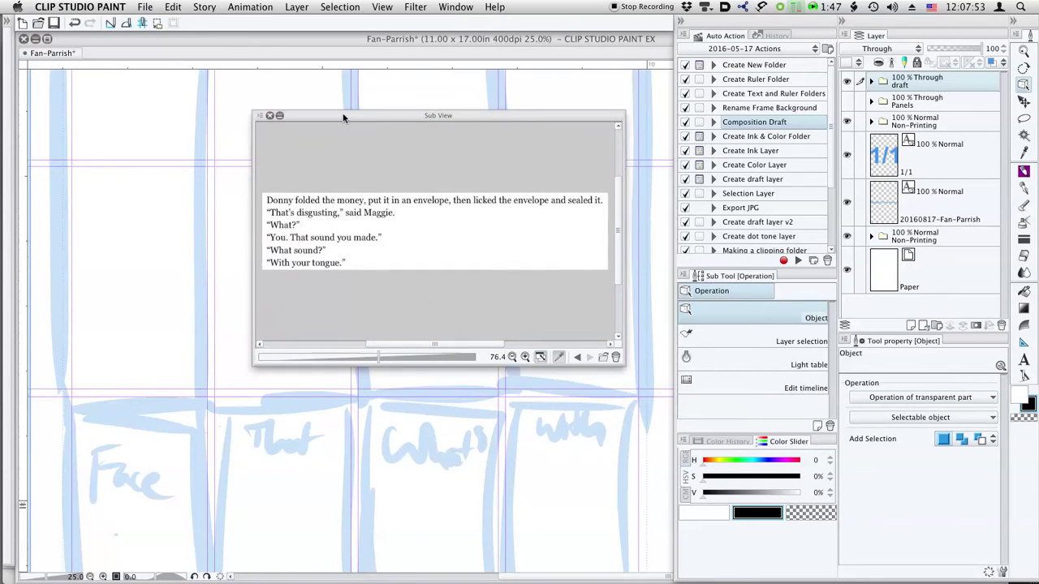
left_click_drag(377, 359, 383, 361)
left_click_drag(621, 365, 736, 379)
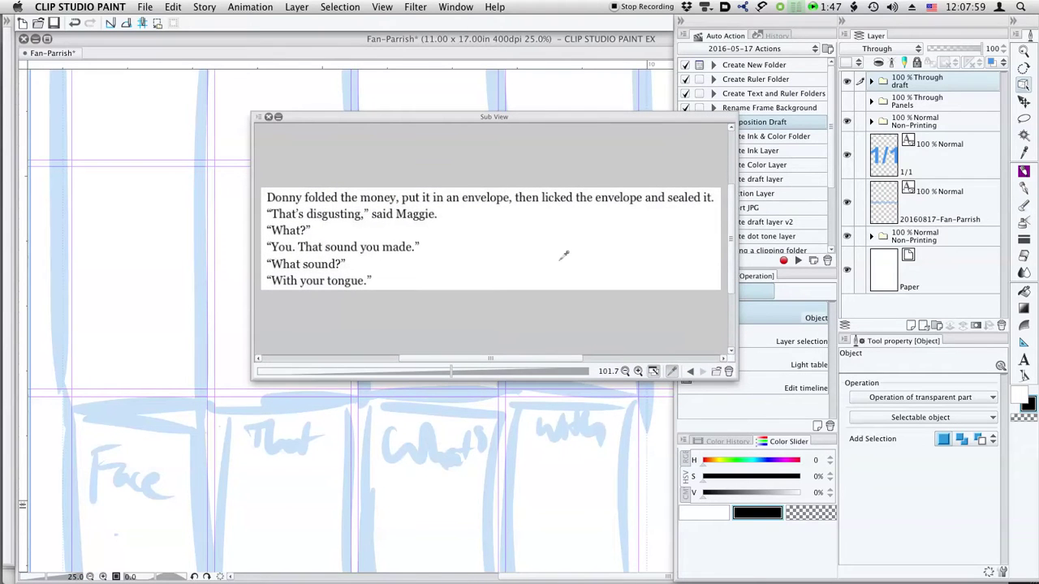
Step: Move the Sub View palette off the canvas, out beyond the layer palettes
double_click(329, 118)
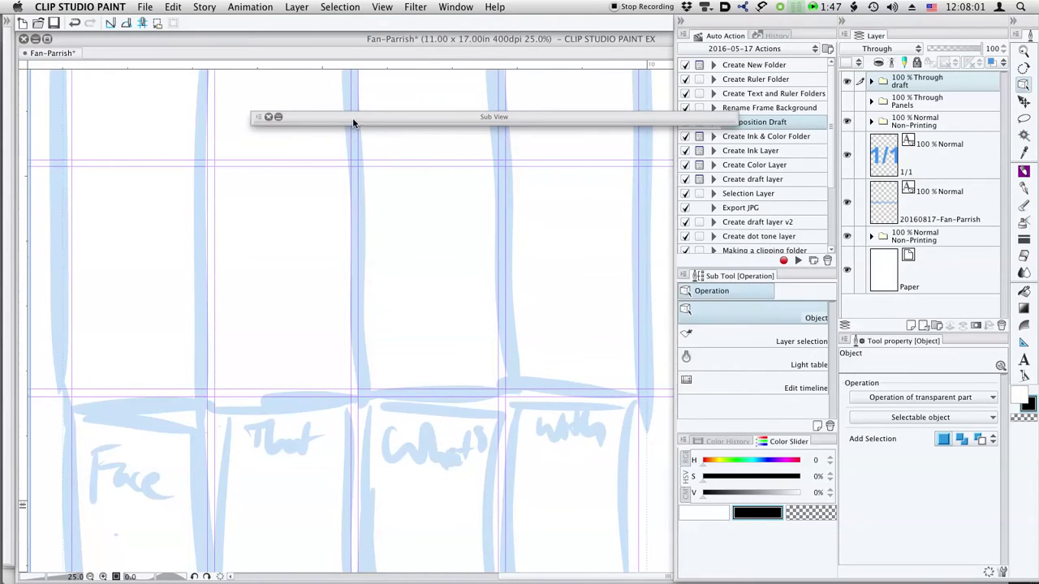
double_click(353, 119)
left_click_drag(334, 119, 1037, 74)
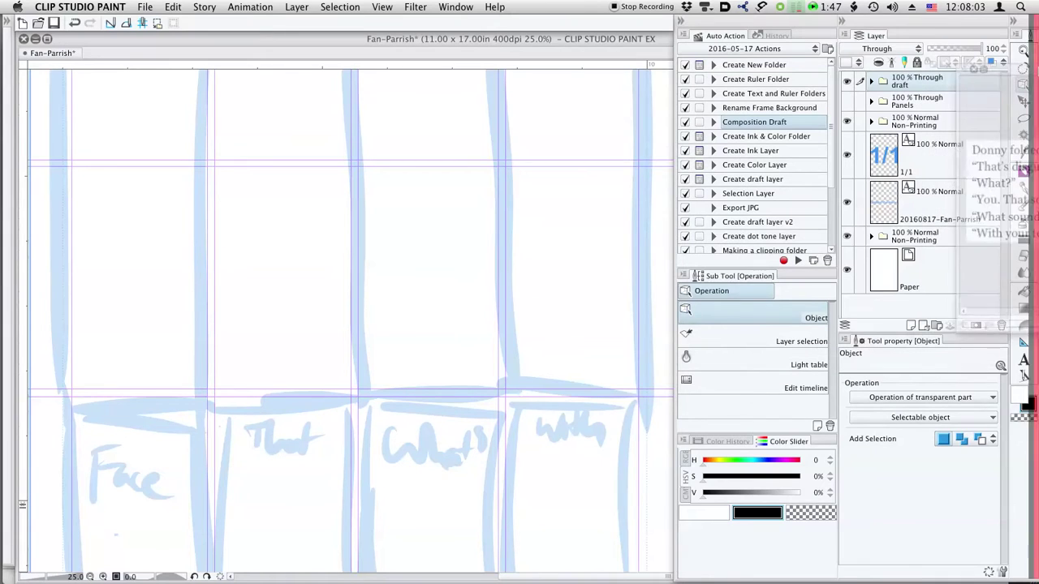
left_click_drag(946, 39, 1038, 39)
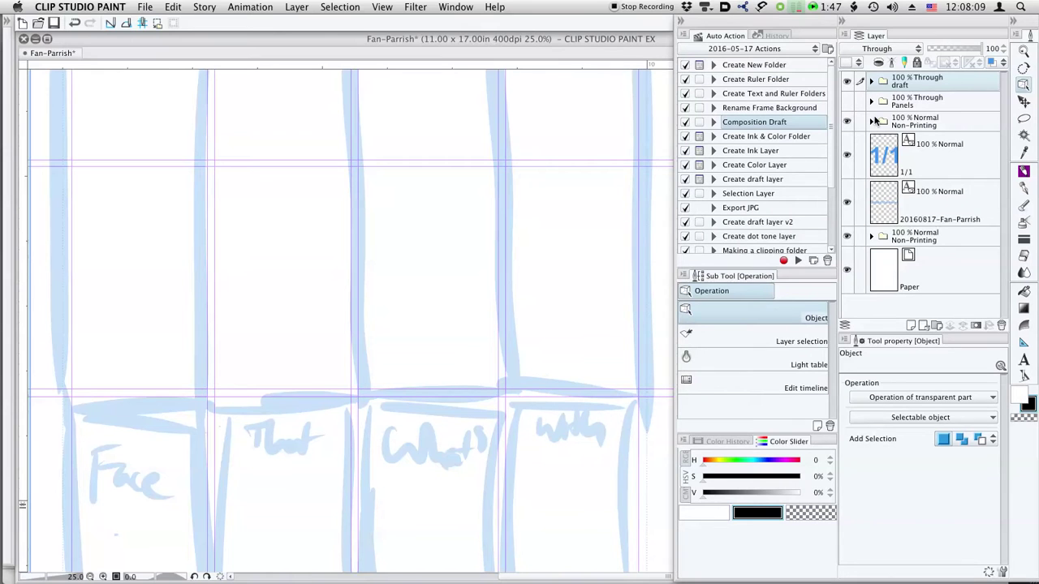
Step: Lower the composition layer's opacity to 14% and make the draft layer above it active
left_click(504, 152, "shift+super")
key("super+0")
scroll(504, 148, "up", 2)
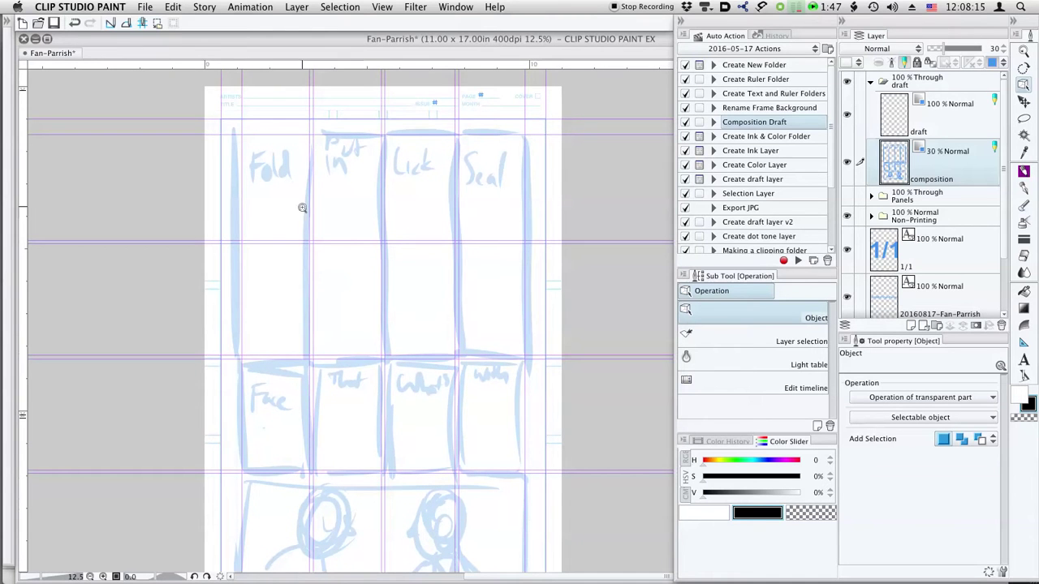
scroll(419, 224, "down", 5)
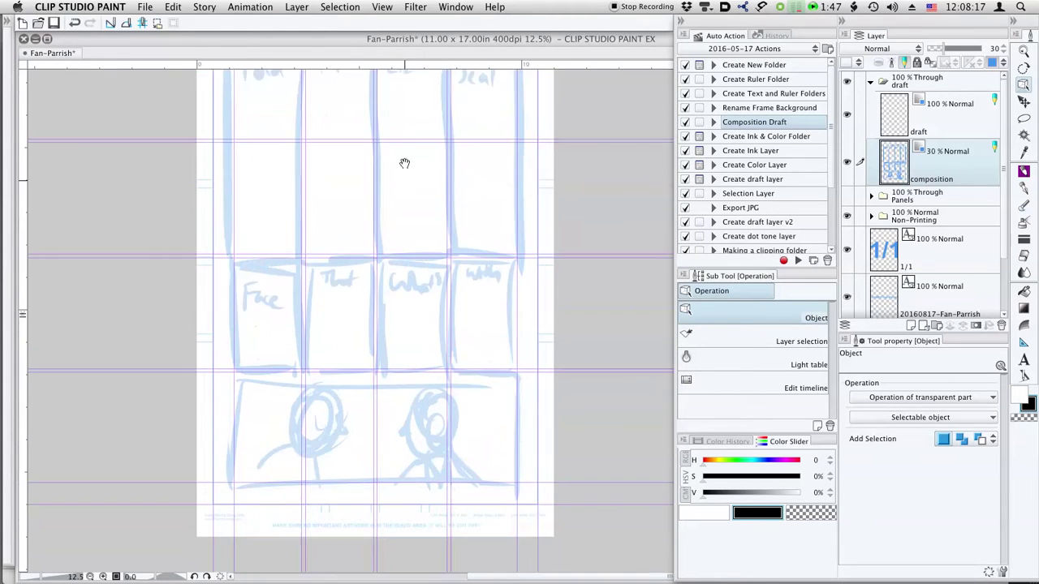
scroll(383, 232, "up", 5)
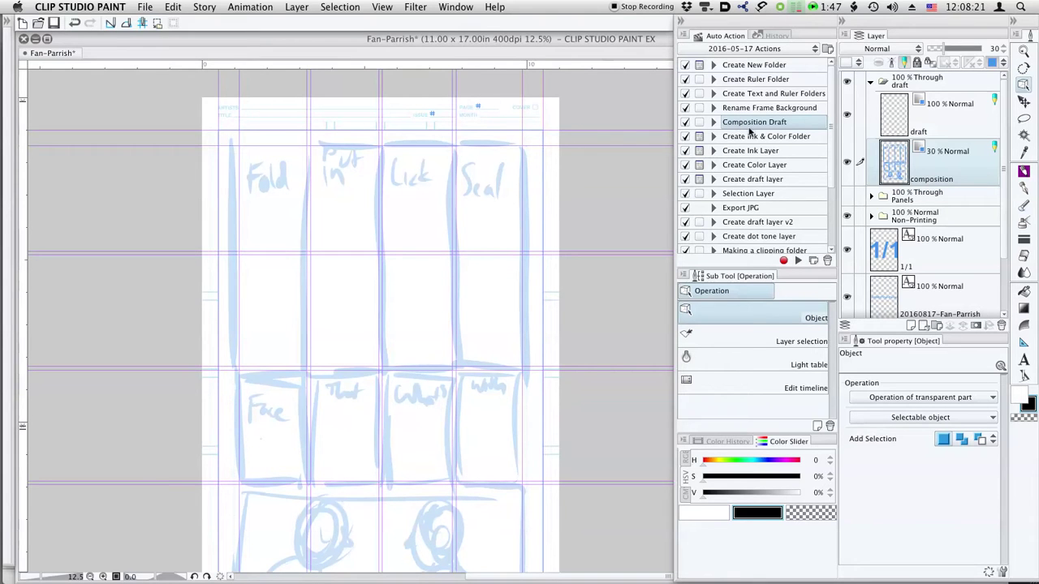
left_click(896, 137)
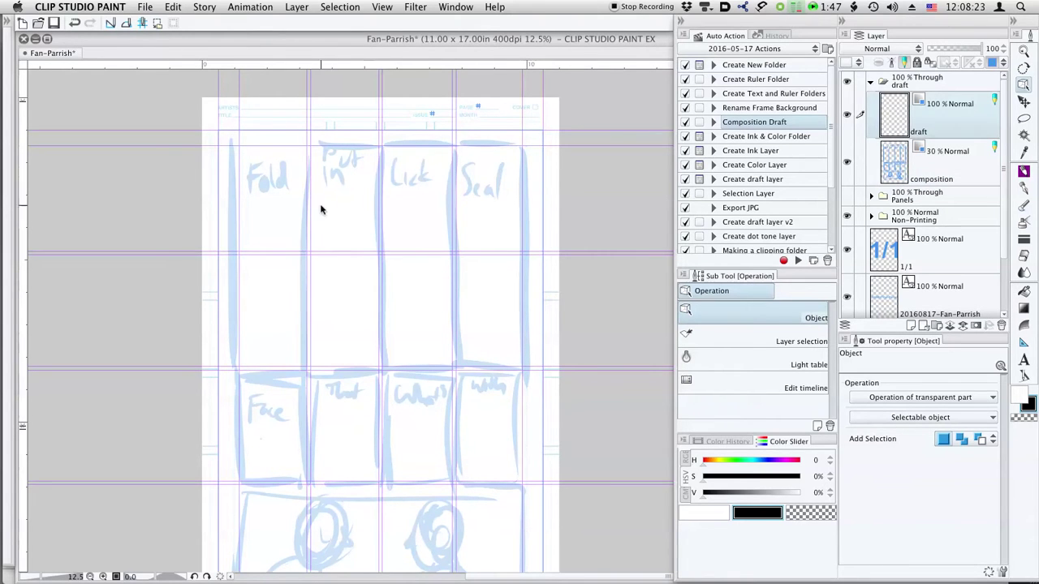
left_click(897, 157)
left_click_drag(943, 49, 939, 49)
left_click(917, 134)
scroll(274, 216, "up", 2)
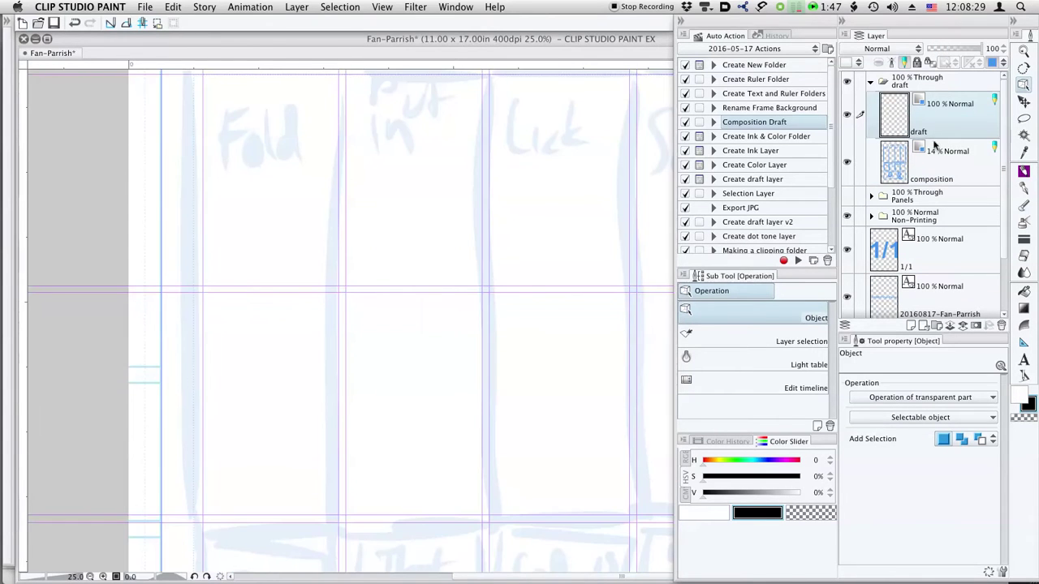
Step: Sketch test strokes over the Fold panel on the draft layer with the G-pen at size 40, and clear them
key("p")
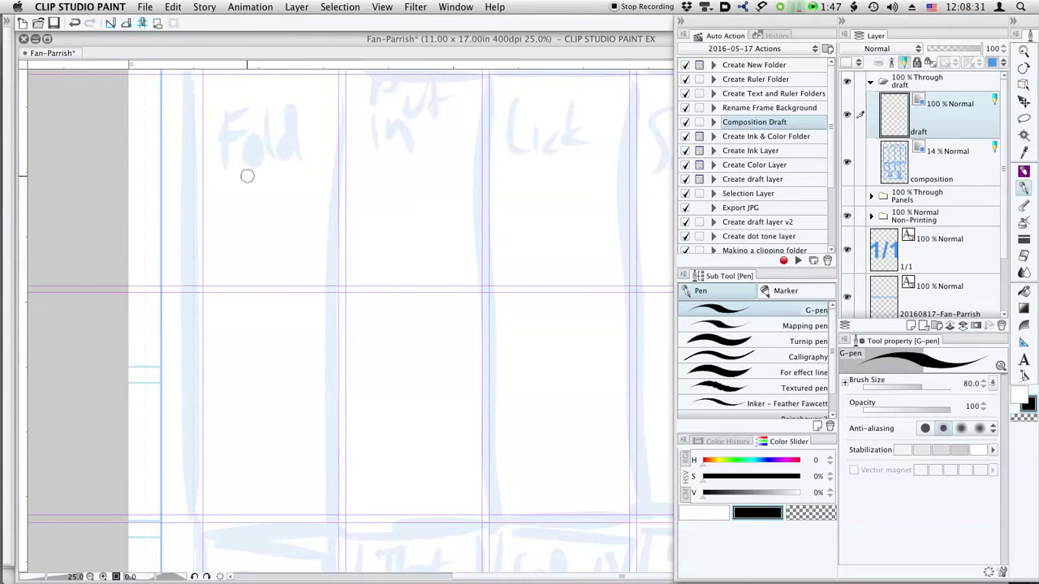
scroll(276, 203, "up", 2)
mouse_move(190, 271)
left_mouse_down()
mouse_move(256, 164)
mouse_move(186, 273)
mouse_move(216, 430)
left_mouse_up()
left_click_drag(283, 129, 329, 209)
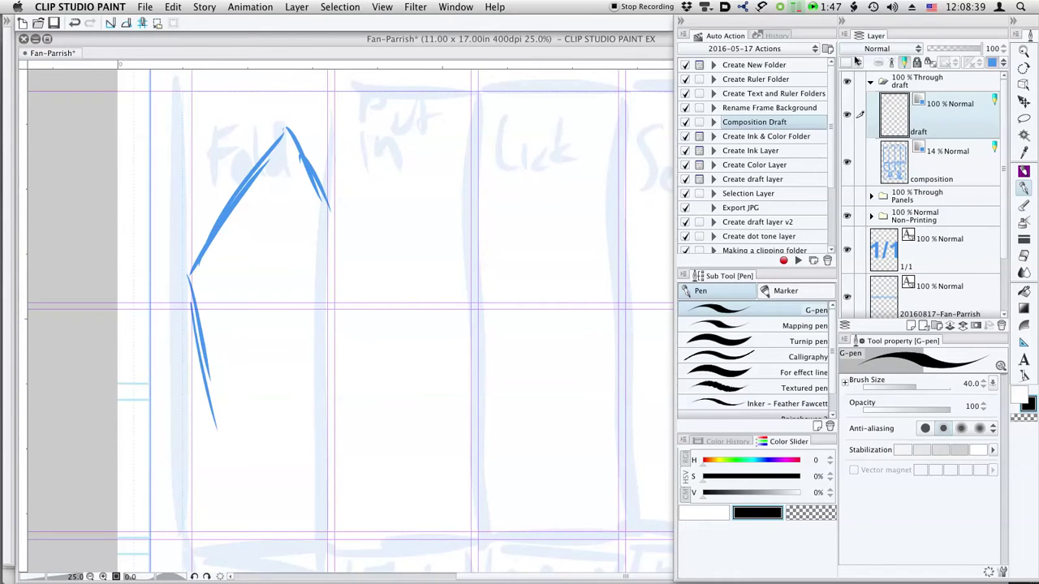
key("Delete")
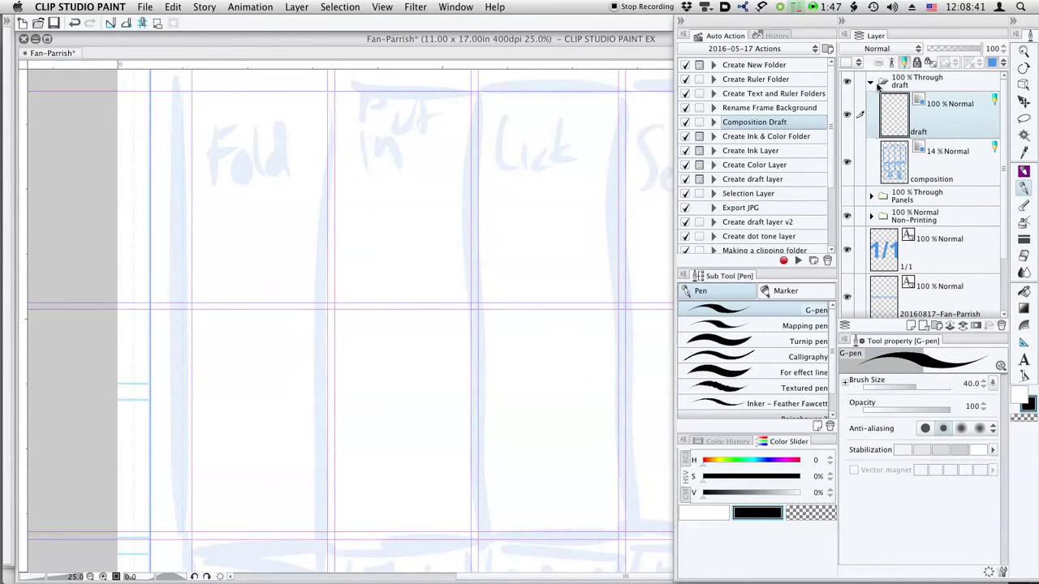
Step: Collapse the draft folder, and show and expand the Panels folder
left_click(871, 82)
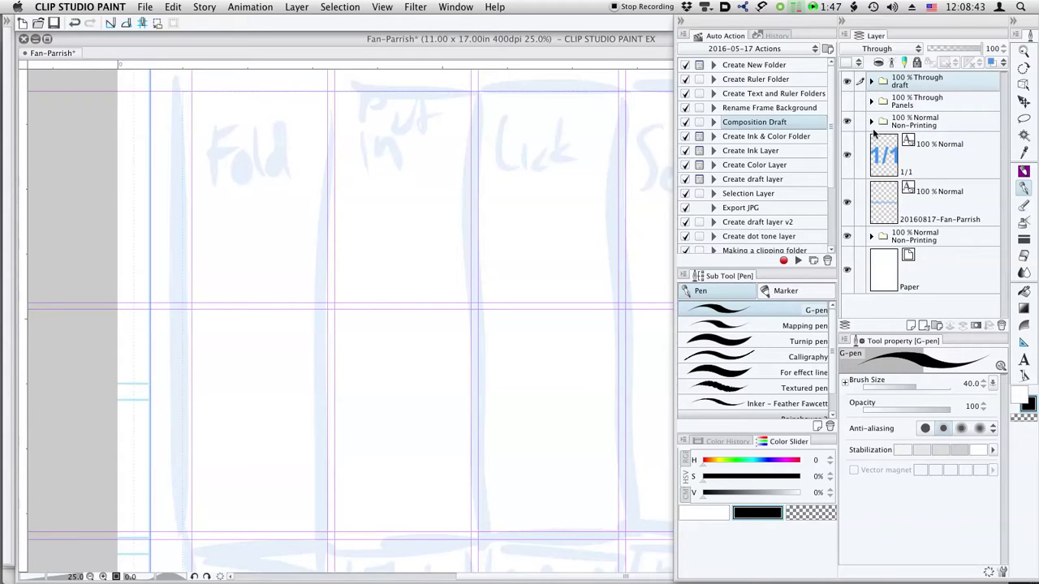
left_click(885, 127)
left_click(847, 102)
left_click(871, 102)
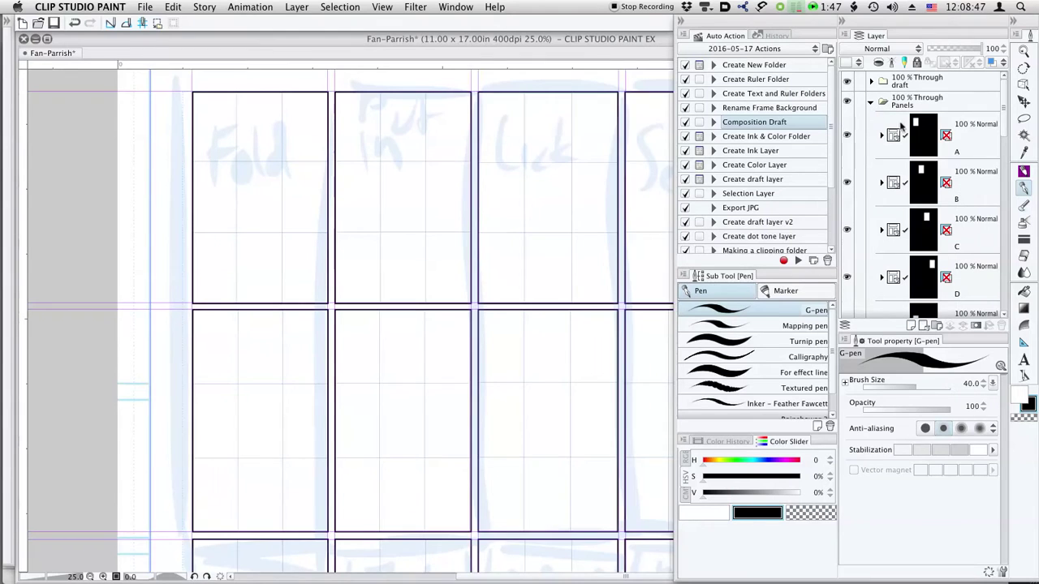
Step: Hide the second-row panel frames E, F, G and H in the Panels folder
left_click(919, 143)
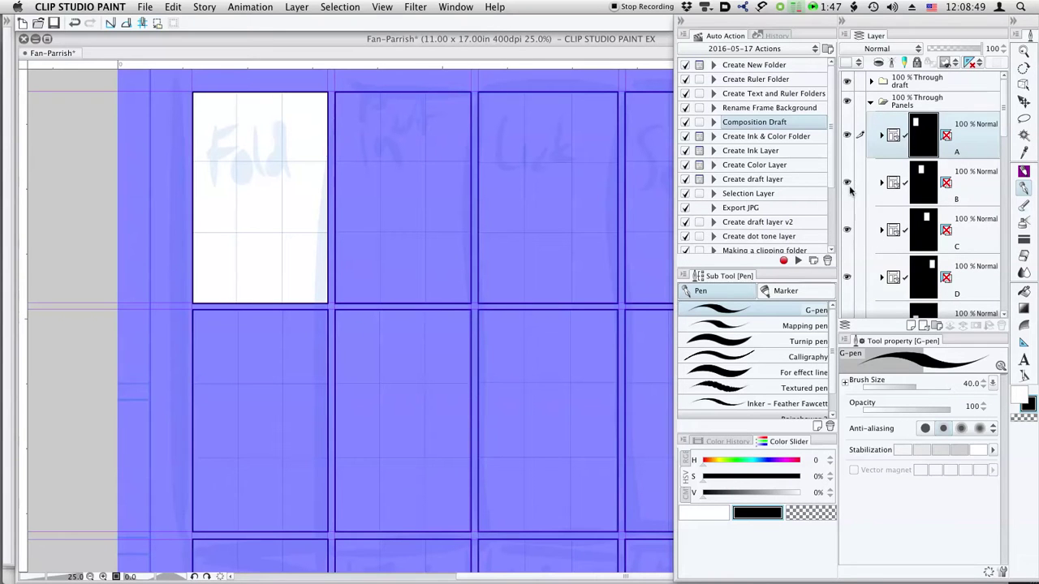
scroll(851, 195, "down", 4)
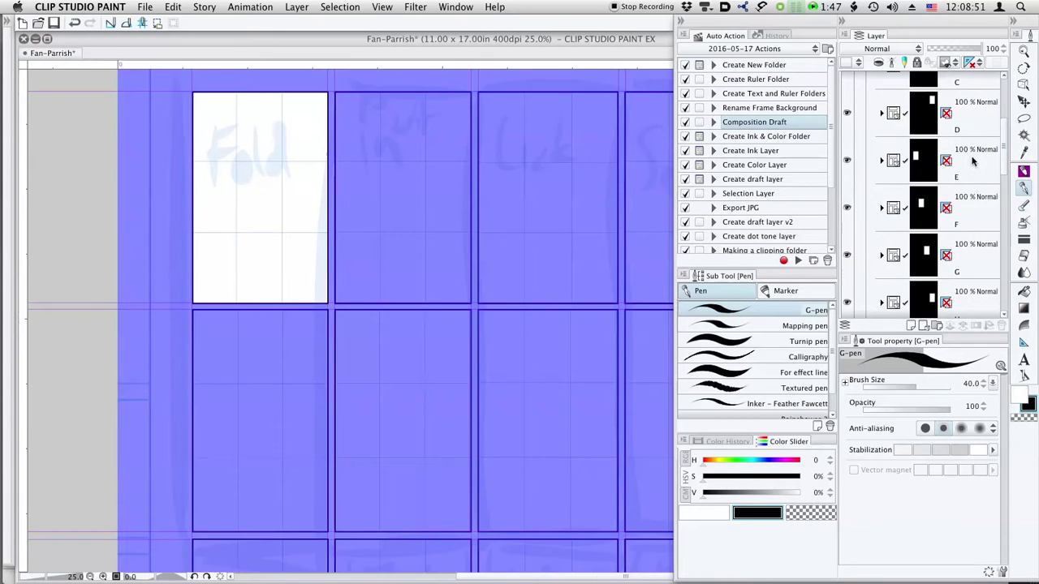
left_click_drag(851, 162, 843, 258)
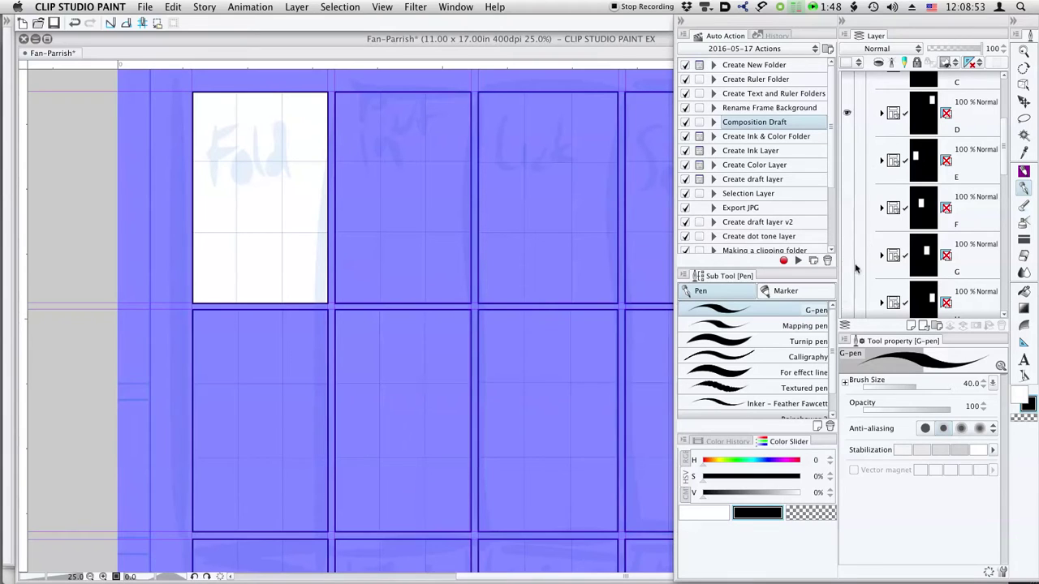
scroll(1001, 130, "up", 4)
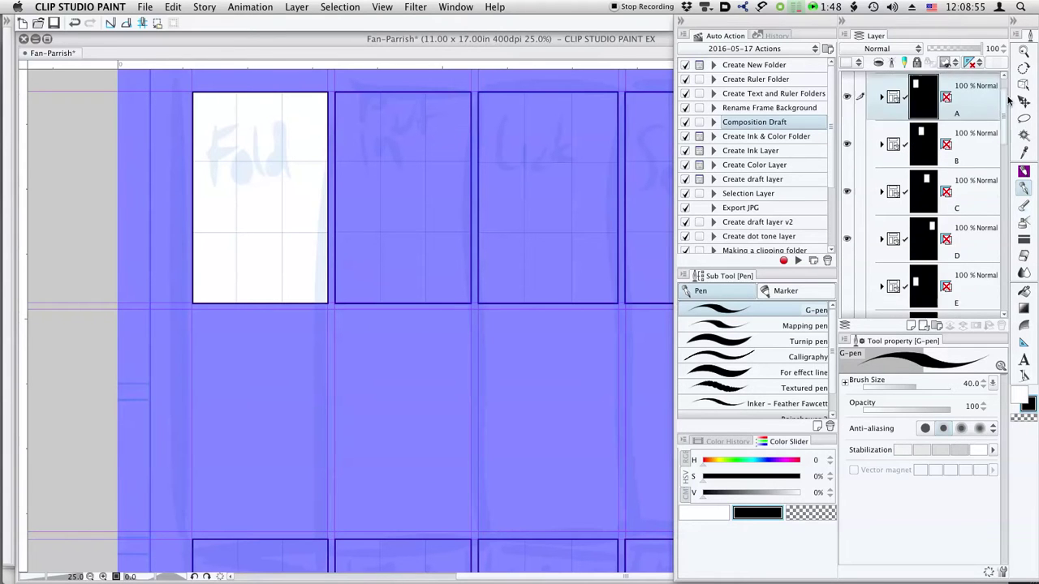
Step: Extend the lower border of panel A's frame down over the second row
left_click(895, 123)
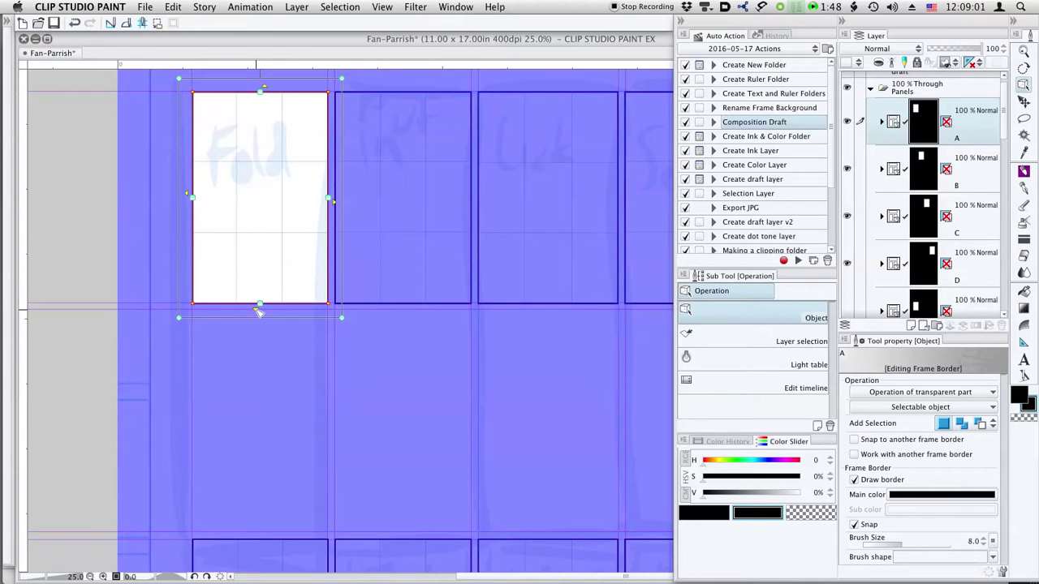
left_click_drag(256, 312, 258, 541)
left_click(393, 302)
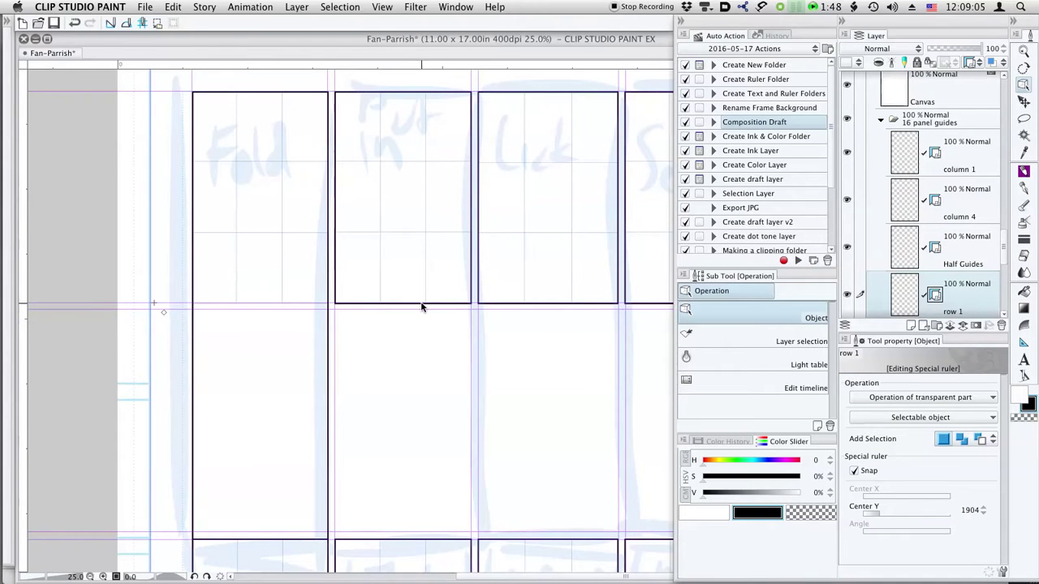
scroll(974, 244, "up", 5)
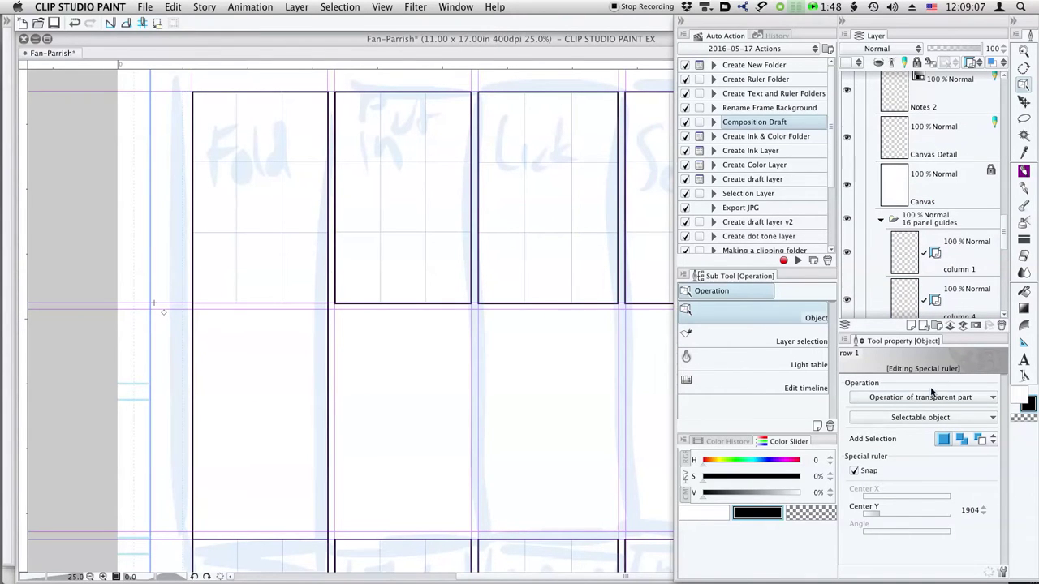
left_click(931, 394)
left_click(1003, 234)
left_click_drag(1005, 232, 1010, 77)
scroll(925, 151, "down", 10)
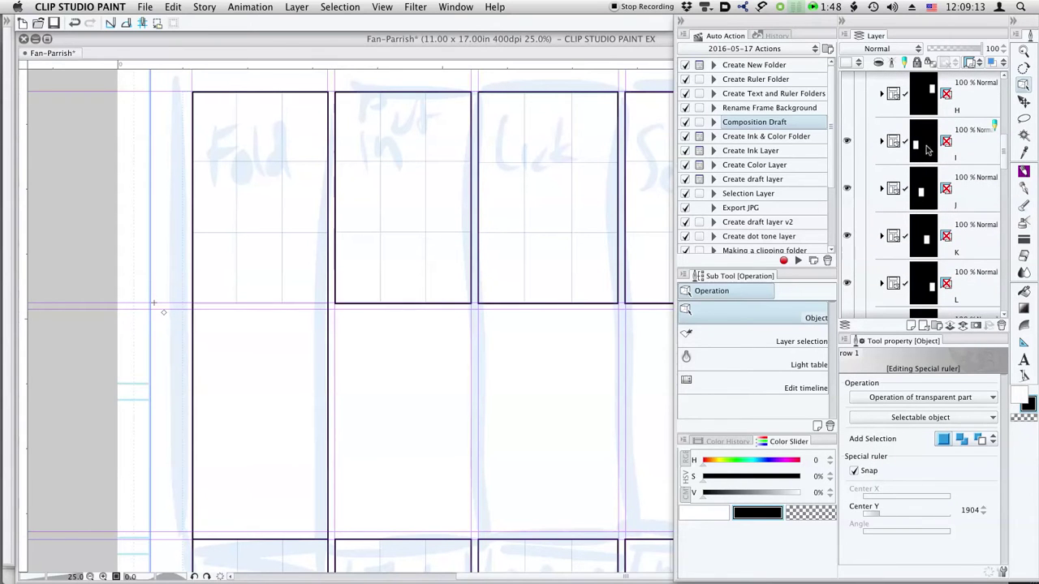
left_click(925, 151)
left_click_drag(1004, 162, 1010, 78)
Step: Extend the lower borders of panel frames B, C and D down over the second row
left_click(923, 180)
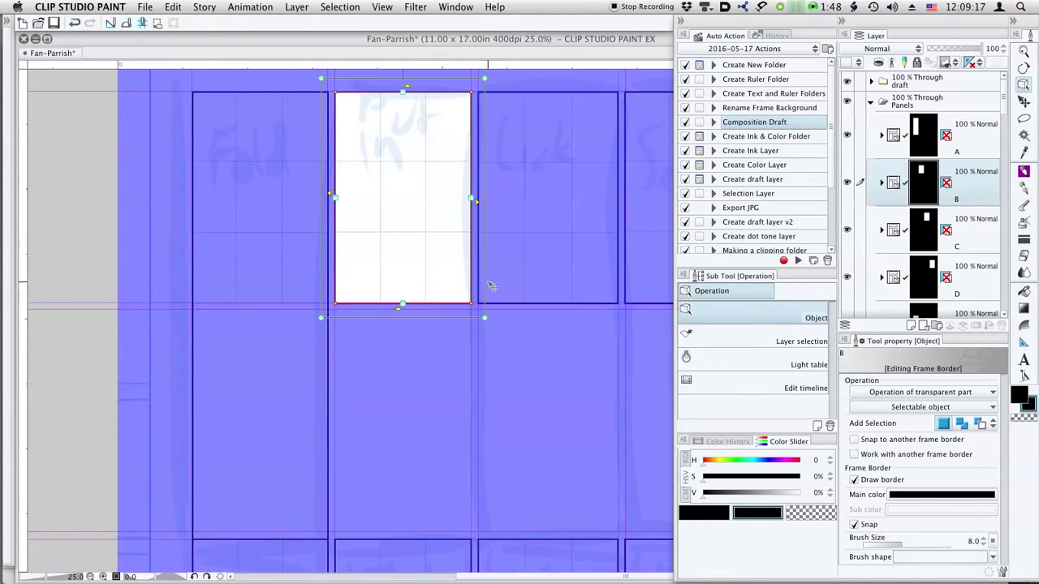
left_click(400, 311)
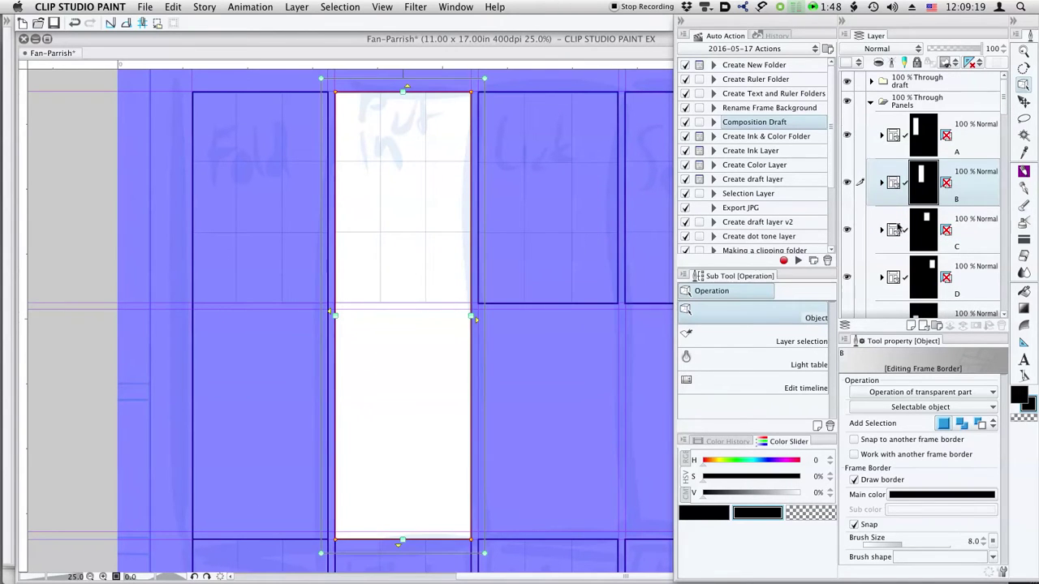
left_click(873, 236)
left_click(548, 309)
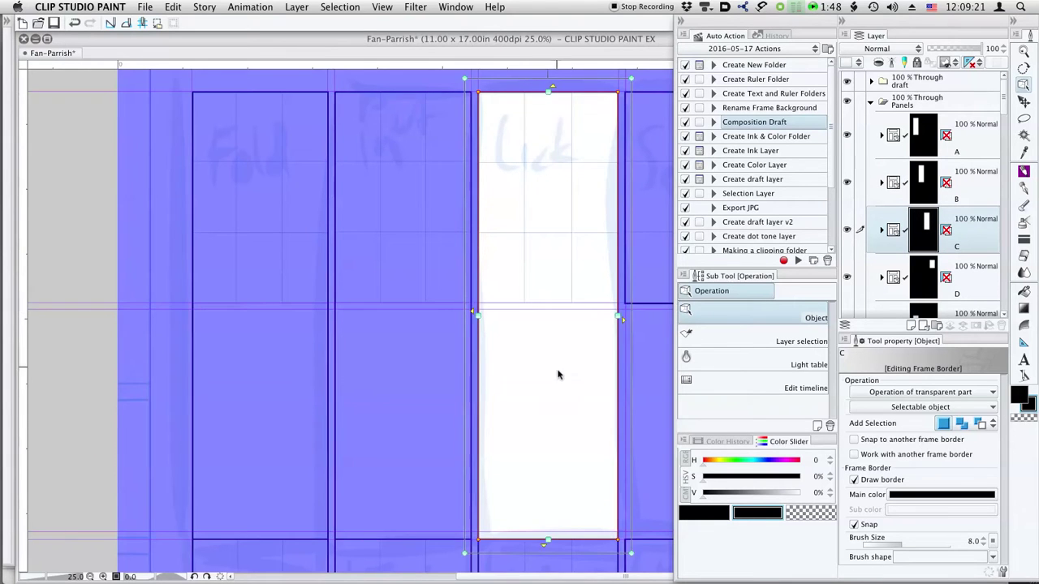
left_click_drag(555, 362, 390, 338)
left_click(924, 276)
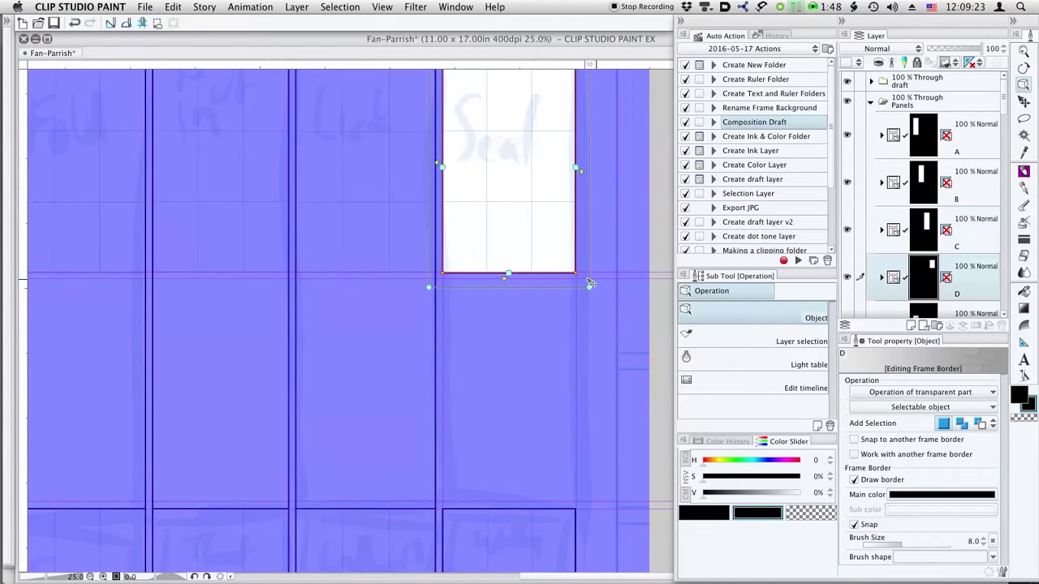
left_click(509, 280)
Step: Hide the panel frames N, O and P in the page's last row
left_click_drag(297, 543, 441, 317)
left_click_drag(405, 405, 453, 279)
left_click_drag(519, 299, 431, 270)
scroll(431, 276, "down", 5)
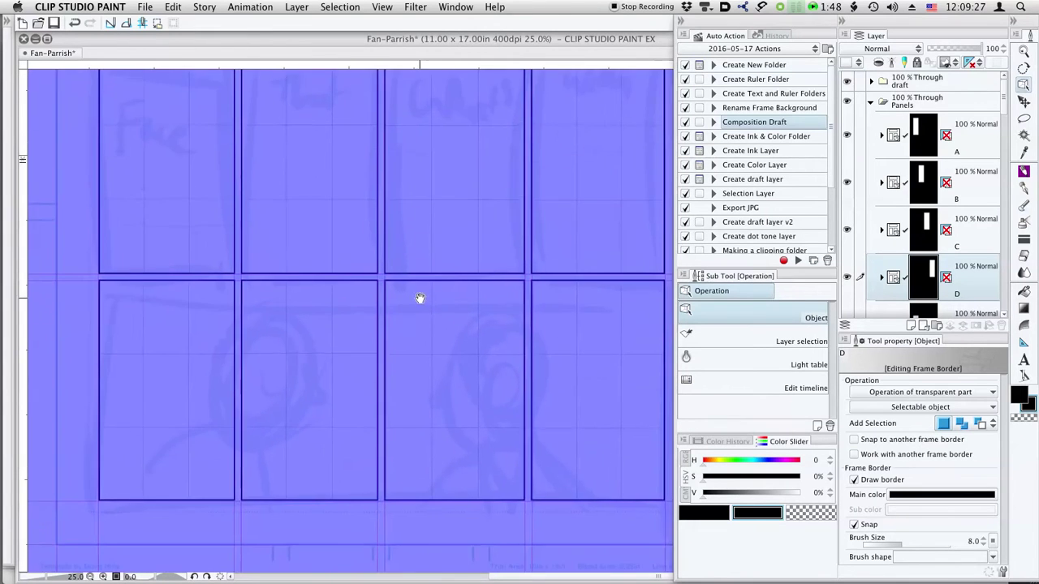
scroll(974, 171, "down", 10)
scroll(986, 183, "down", 5)
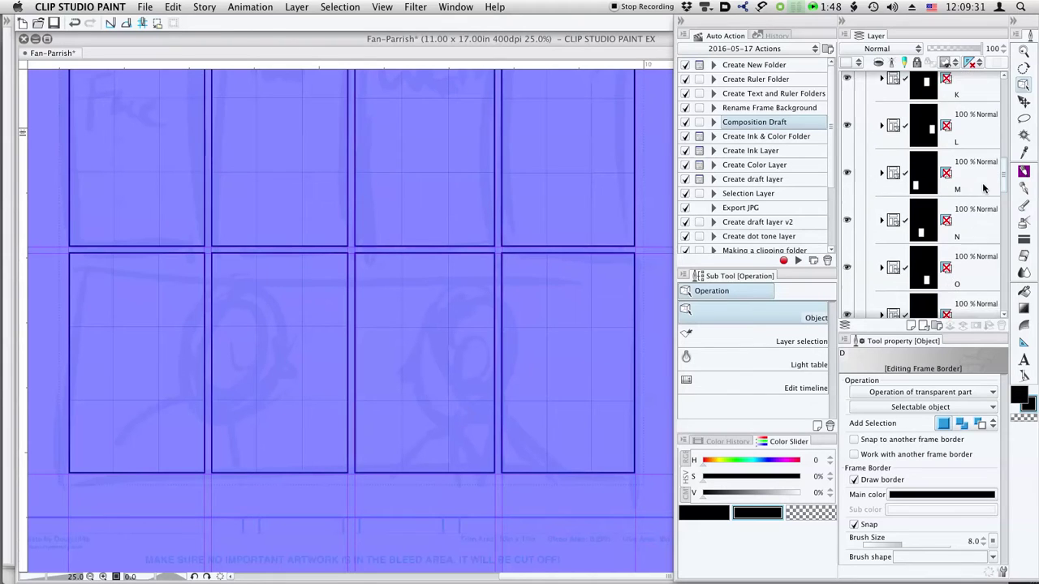
scroll(980, 197, "up", 1)
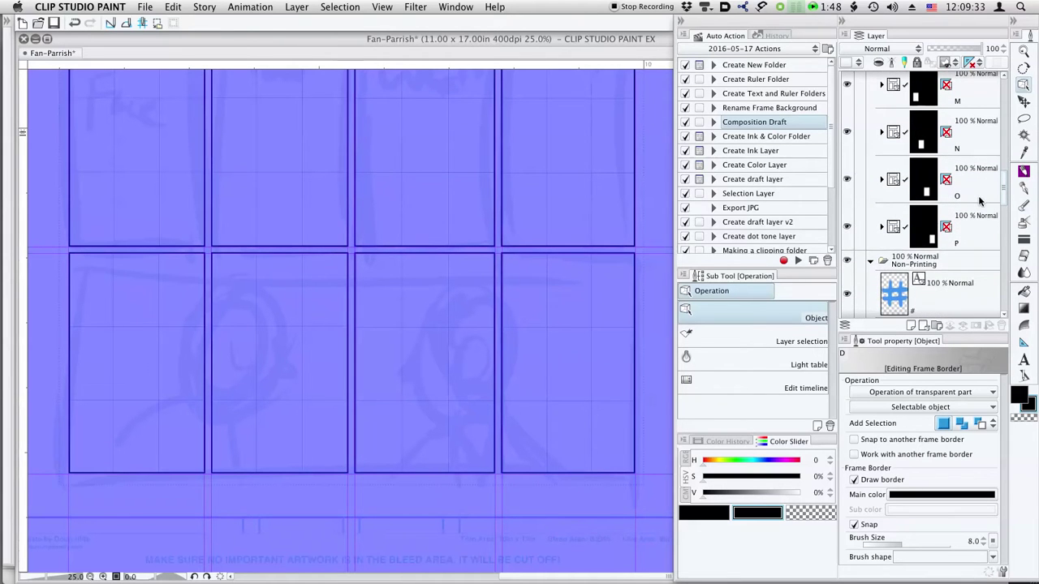
left_click_drag(849, 168, 848, 261)
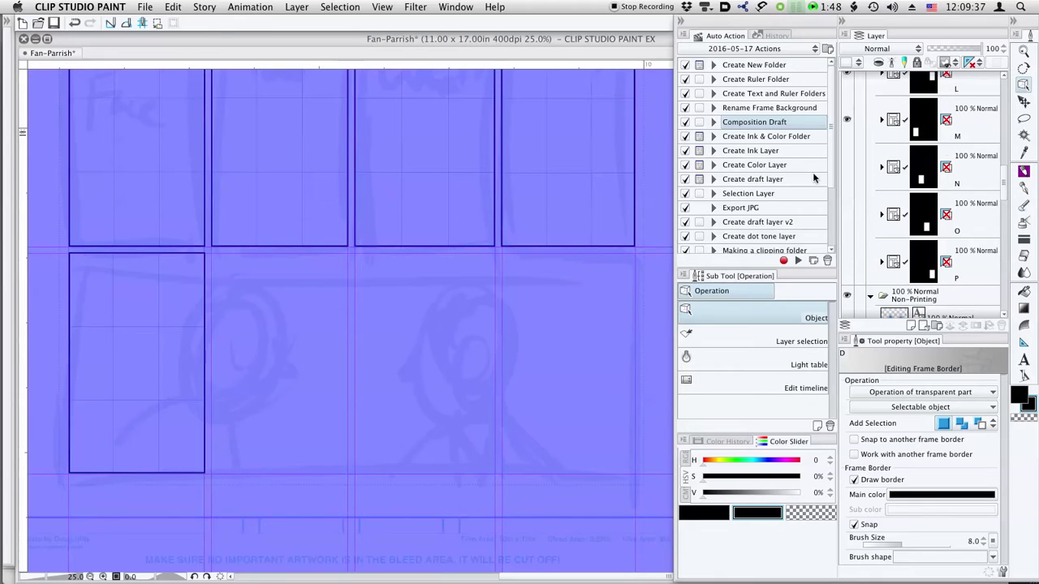
Step: Extend the right border of panel M's frame across the entire last row to the page's outer guide
left_click(923, 132)
left_click_drag(213, 374, 349, 370)
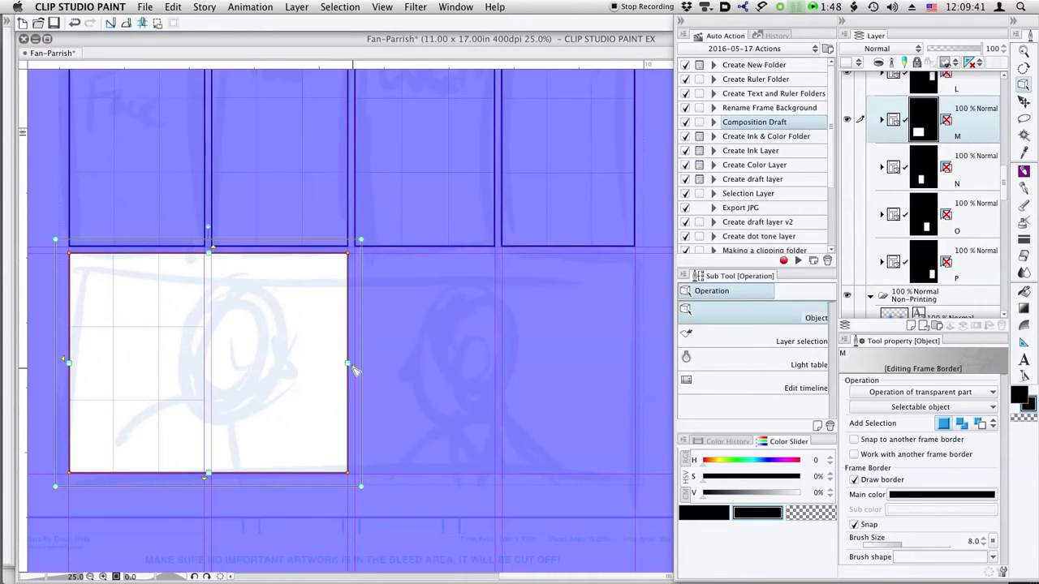
left_click_drag(364, 364, 513, 365)
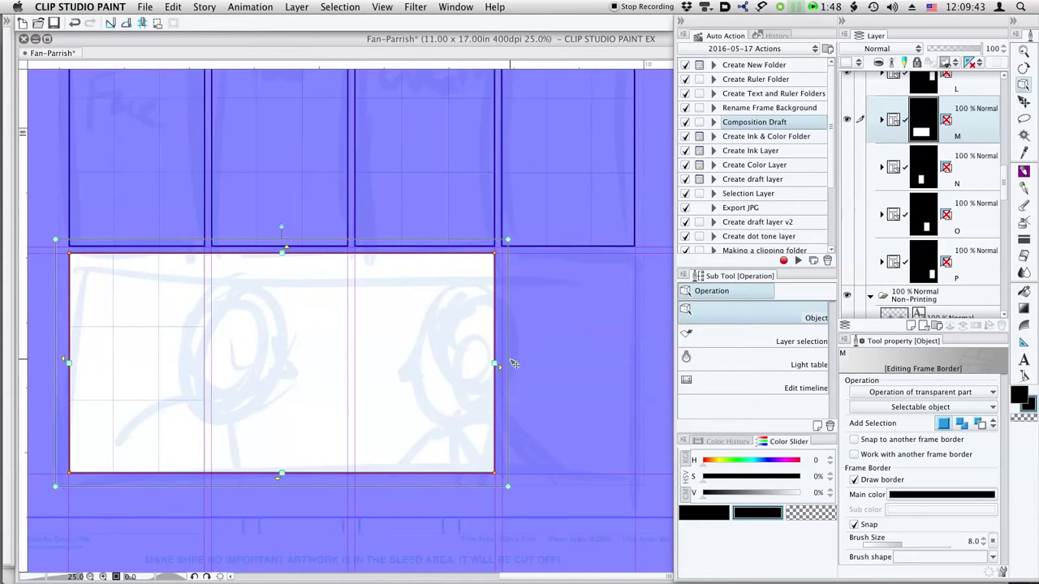
left_click(505, 369)
left_click(506, 369)
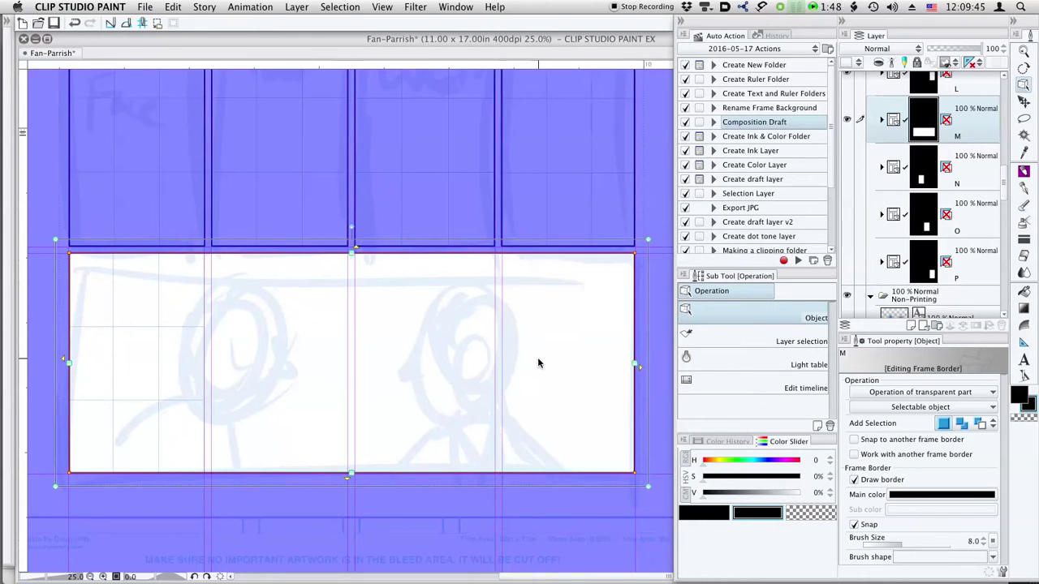
Step: Stretch panel A's Rule of Thirds (Guide) grid down to fill its extended frame, then collapse the panel A folder
left_click_drag(522, 345, 515, 392)
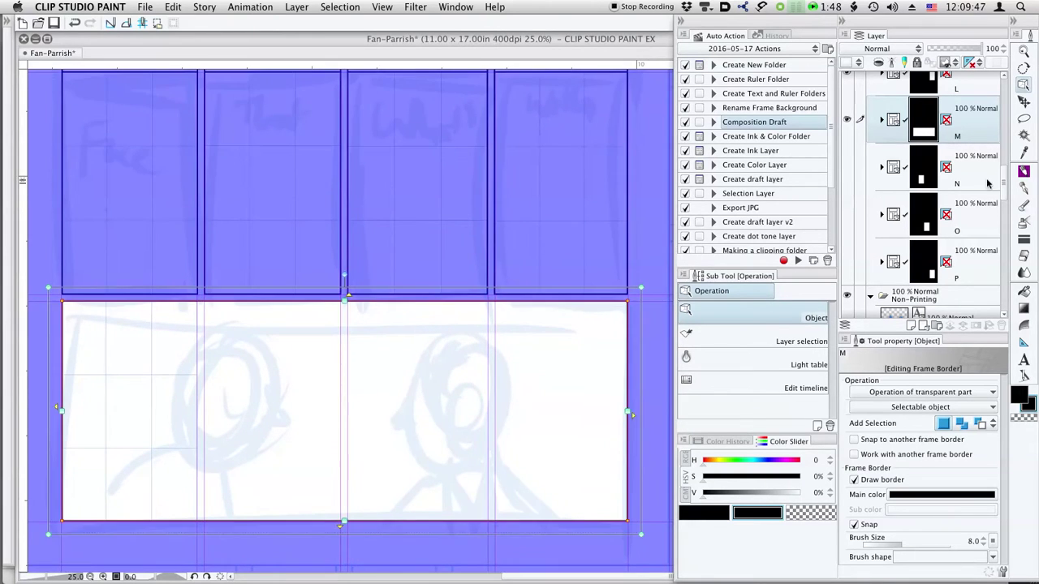
scroll(1003, 177, "up", 1)
scroll(1003, 177, "up", 1)
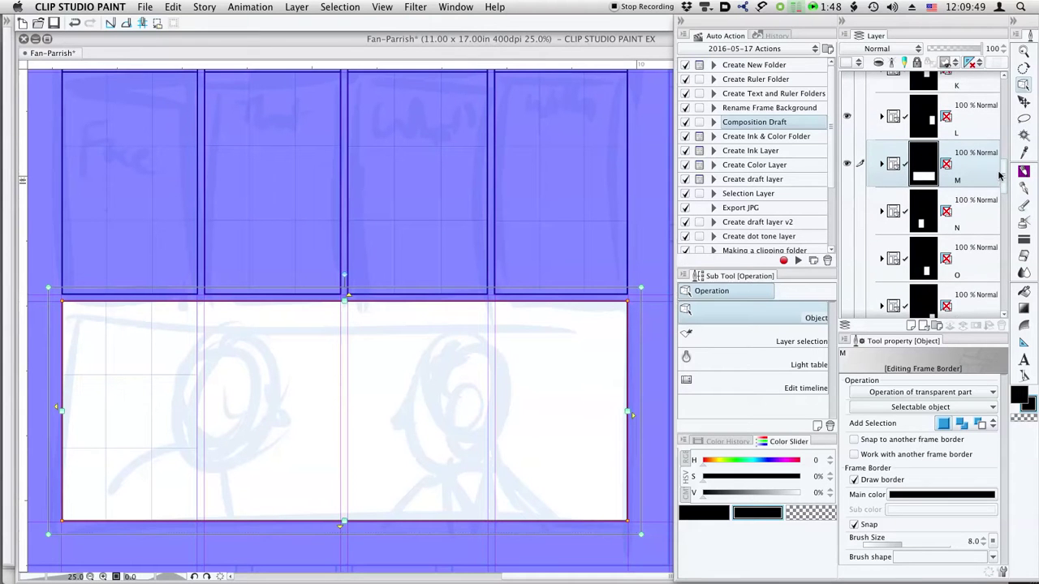
scroll(1001, 174, "up", 1)
left_click_drag(463, 187, 505, 413)
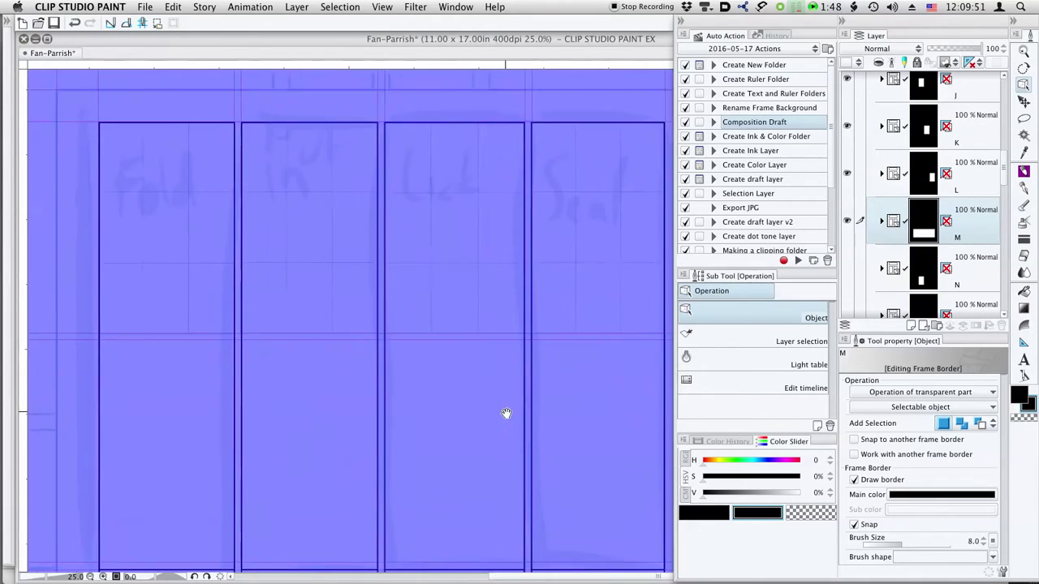
left_click_drag(525, 229, 526, 221)
left_click_drag(1005, 169, 1008, 88)
left_click(895, 136)
left_click(881, 136)
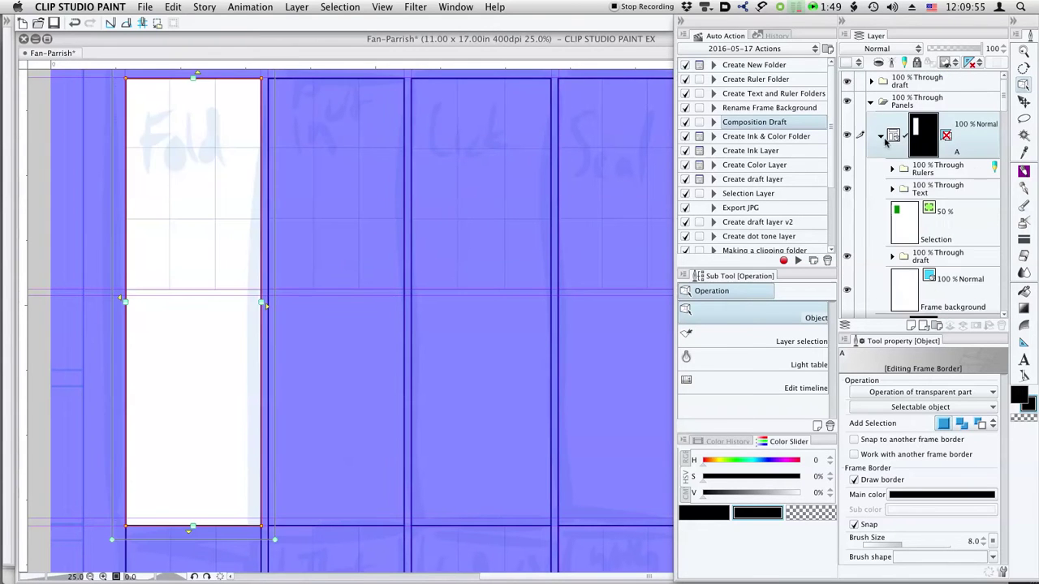
left_click(893, 169)
left_click(930, 193)
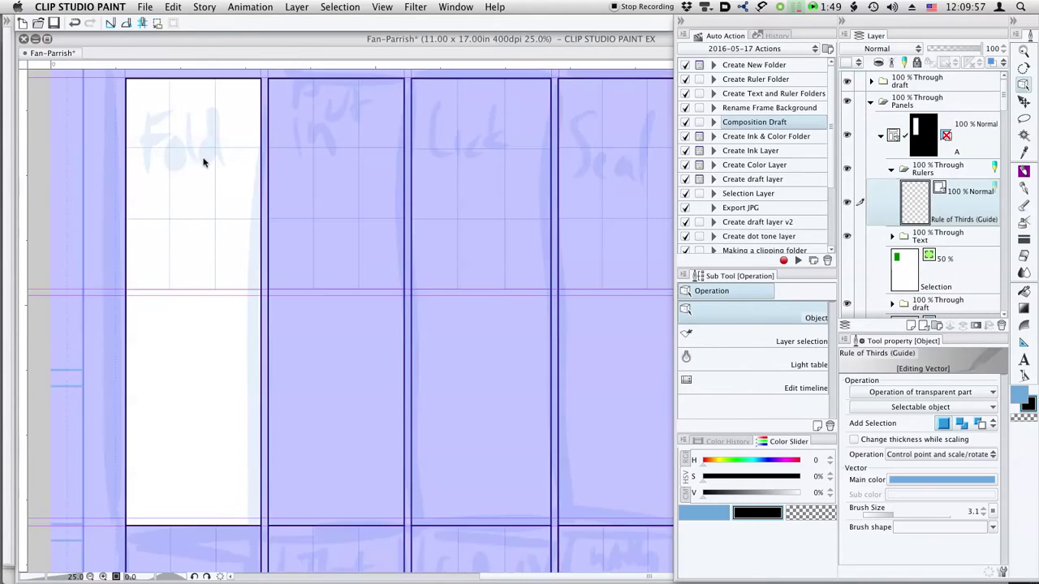
left_click_drag(204, 164, 211, 182)
left_click_drag(104, 78, 277, 352)
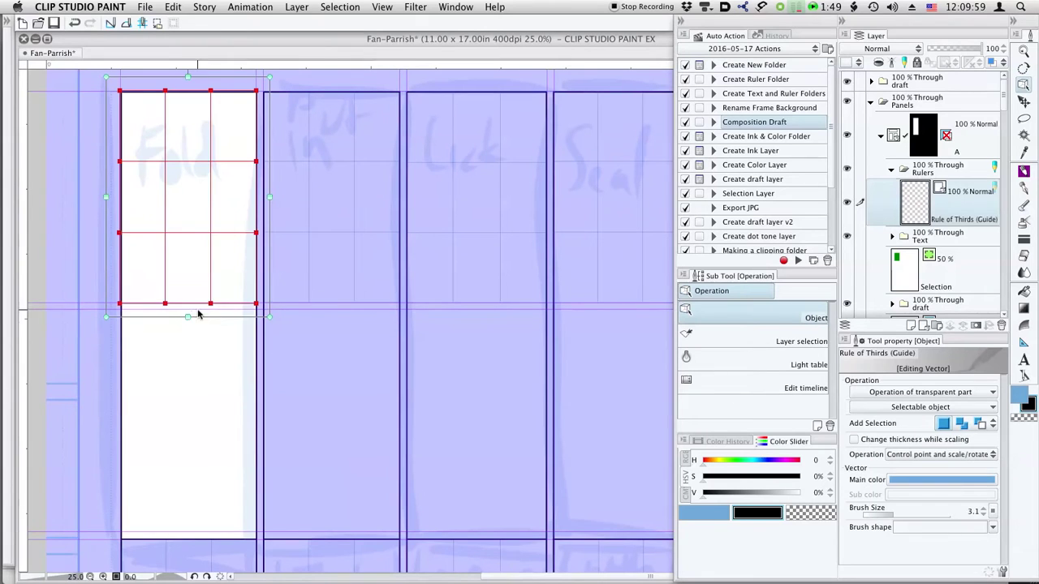
left_click_drag(188, 317, 187, 554)
left_click_drag(208, 518, 188, 541)
key("space")
left_click_drag(259, 391, 221, 419)
left_click(882, 138)
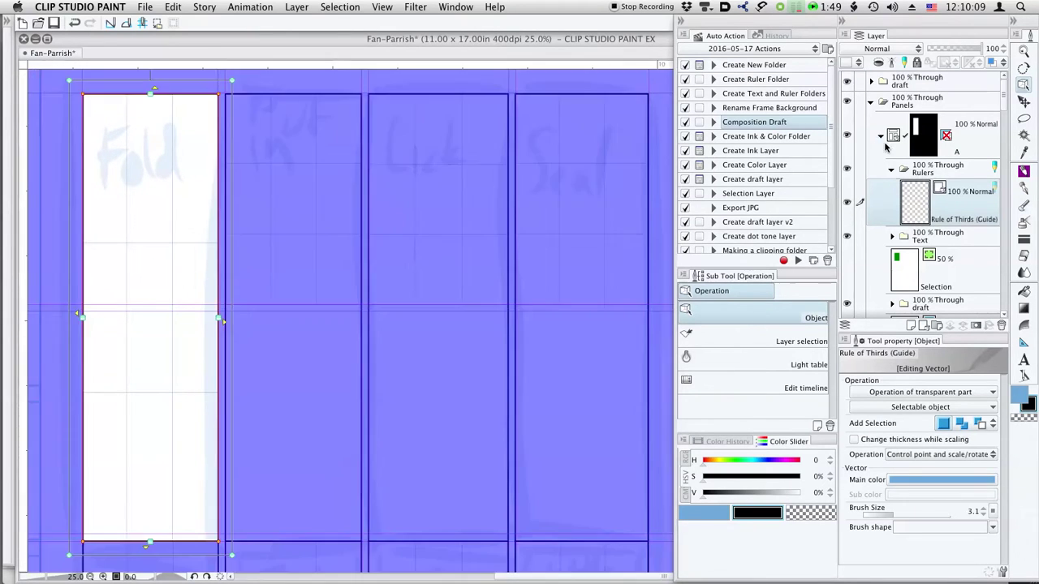
Step: Stretch panel B's Rule of Thirds (Guide) grid down to fill its extended frame and collapse the panel B folder
left_click(917, 182)
left_click(882, 183)
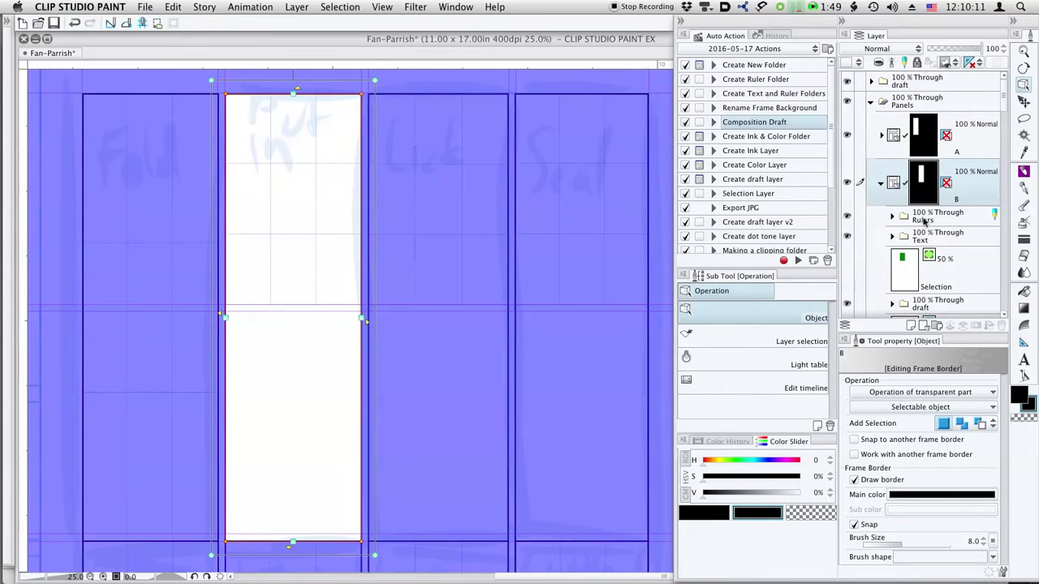
left_click(923, 218)
left_click(933, 245)
left_click_drag(218, 80, 385, 549)
left_click_drag(293, 319, 280, 542)
left_click_drag(278, 554, 293, 568)
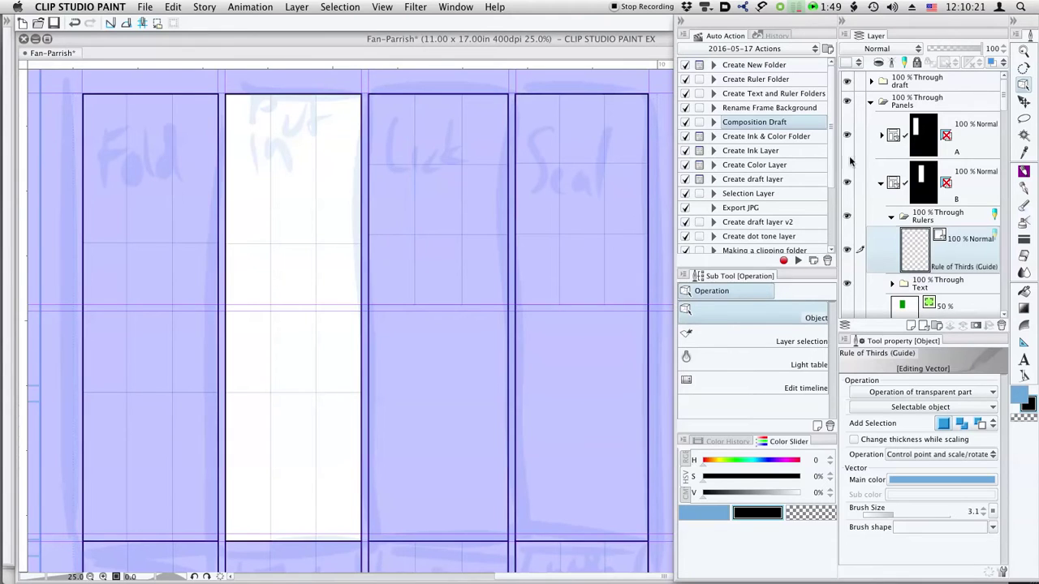
left_click(881, 184)
Step: Fit panel C's Rule of Thirds (Guide) grid to the upper and lower borders of its extended frame and collapse the panel C folder
left_click(923, 219)
left_click(881, 230)
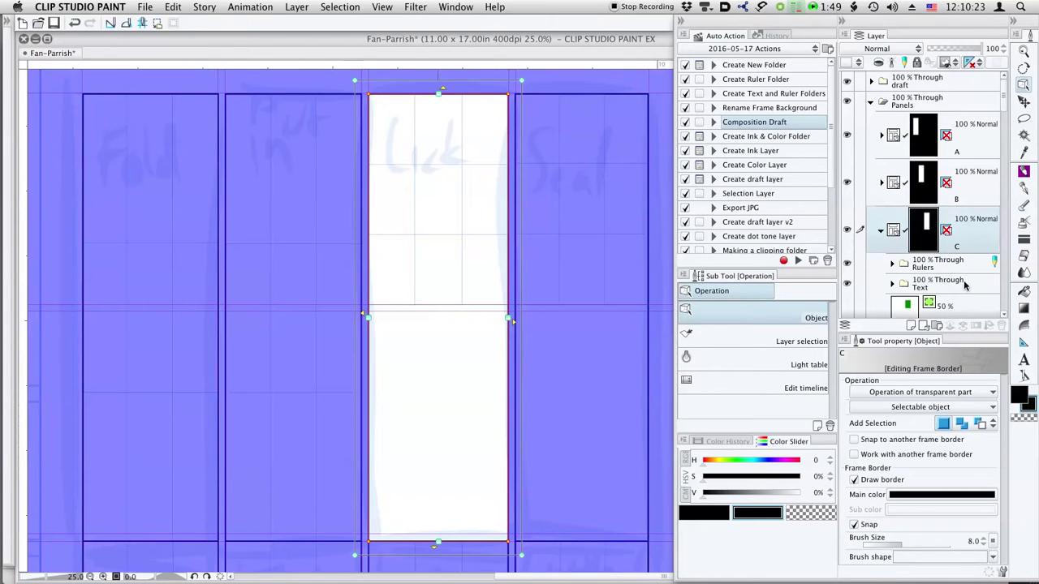
left_click(895, 267)
left_click(892, 267)
left_click(894, 299)
left_click_drag(347, 72, 522, 556)
left_click_drag(438, 319, 439, 570)
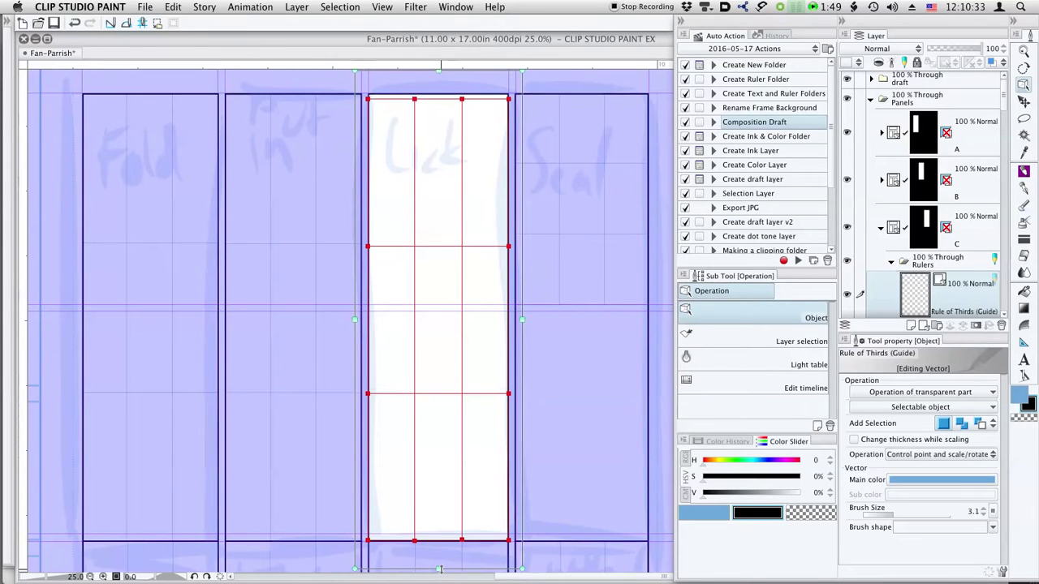
left_click_drag(439, 72, 437, 81)
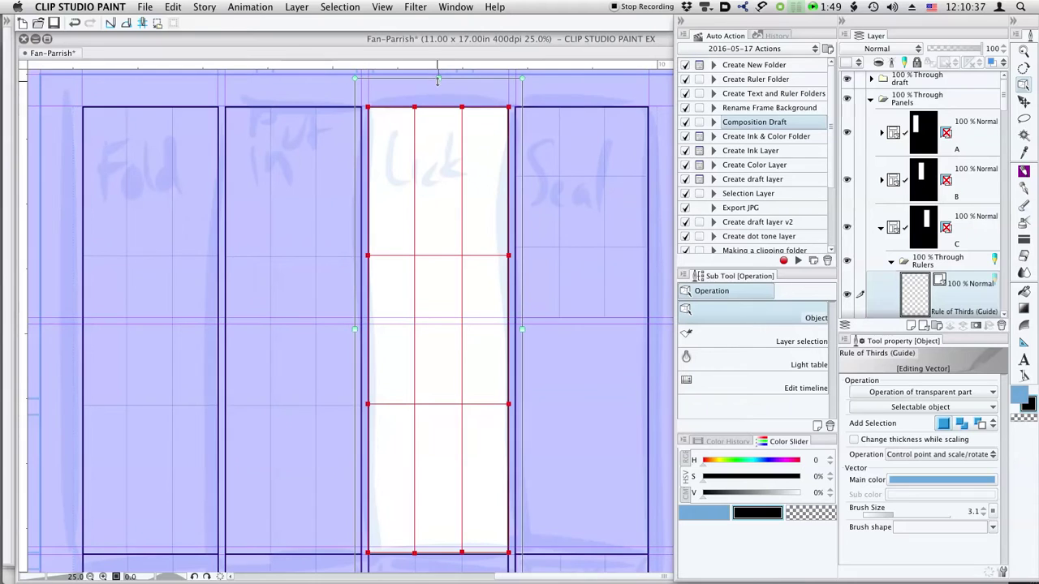
left_click(881, 228)
Step: Fit panel D's Rule of Thirds (Guide) grid to the upper and lower borders of its extended frame and collapse the panel D folder
left_click(922, 264)
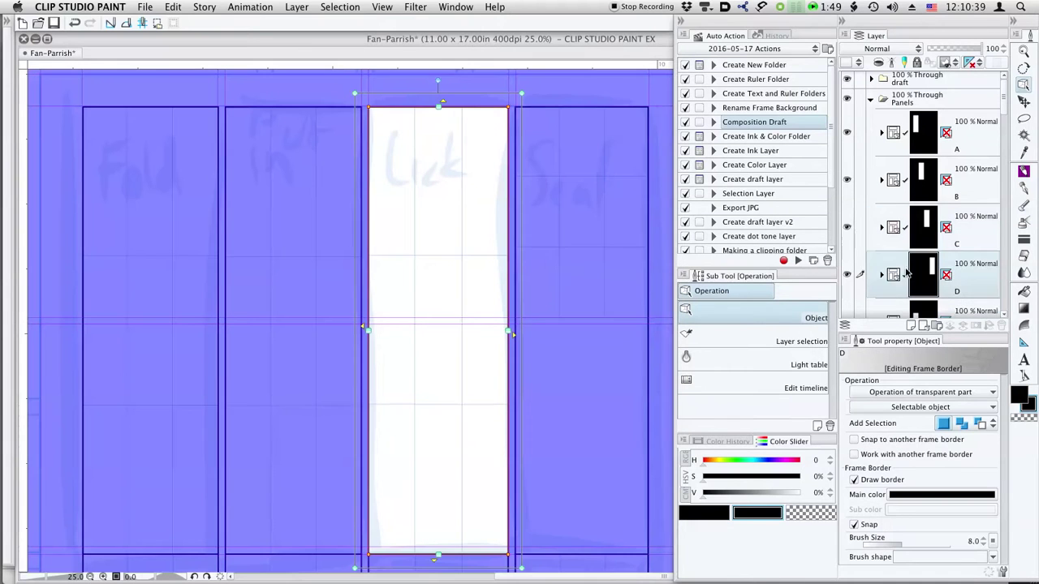
left_click(882, 275)
scroll(917, 162, "down", 5)
left_click(892, 167)
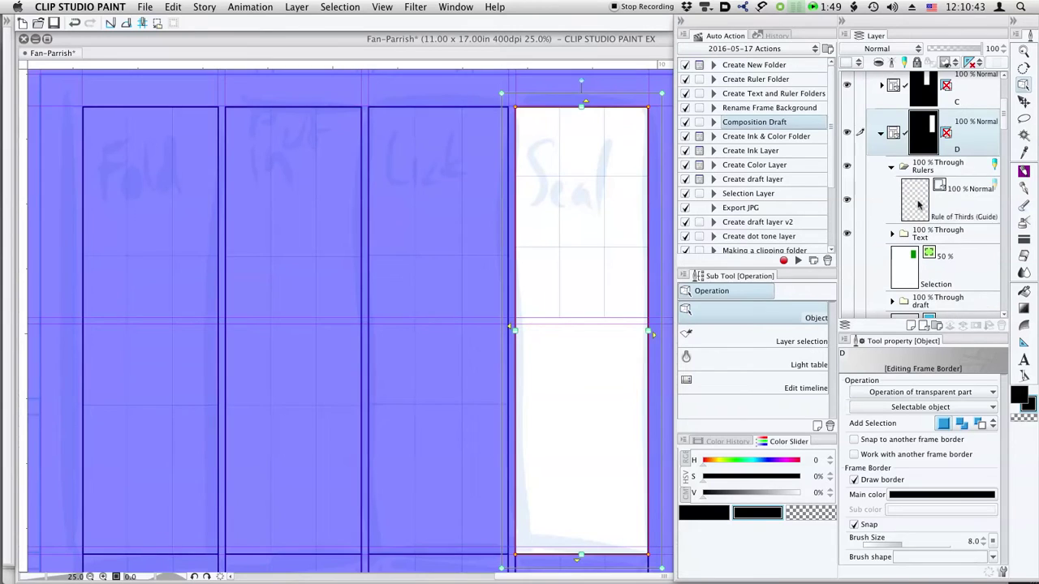
left_click(922, 202)
left_click_drag(495, 94, 648, 559)
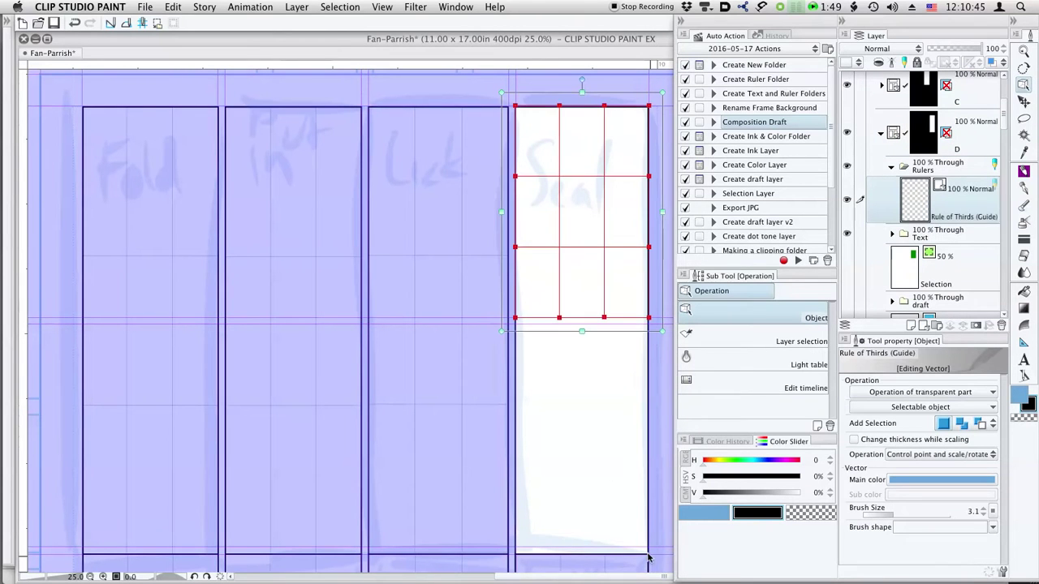
left_click_drag(581, 335, 572, 553)
left_click_drag(593, 397, 554, 457)
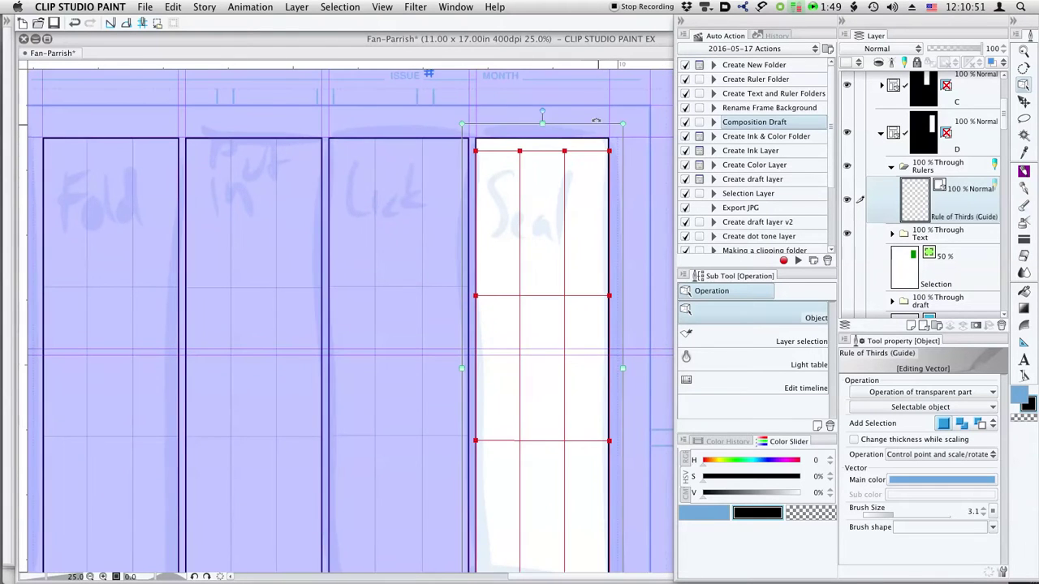
left_click_drag(544, 127, 545, 113)
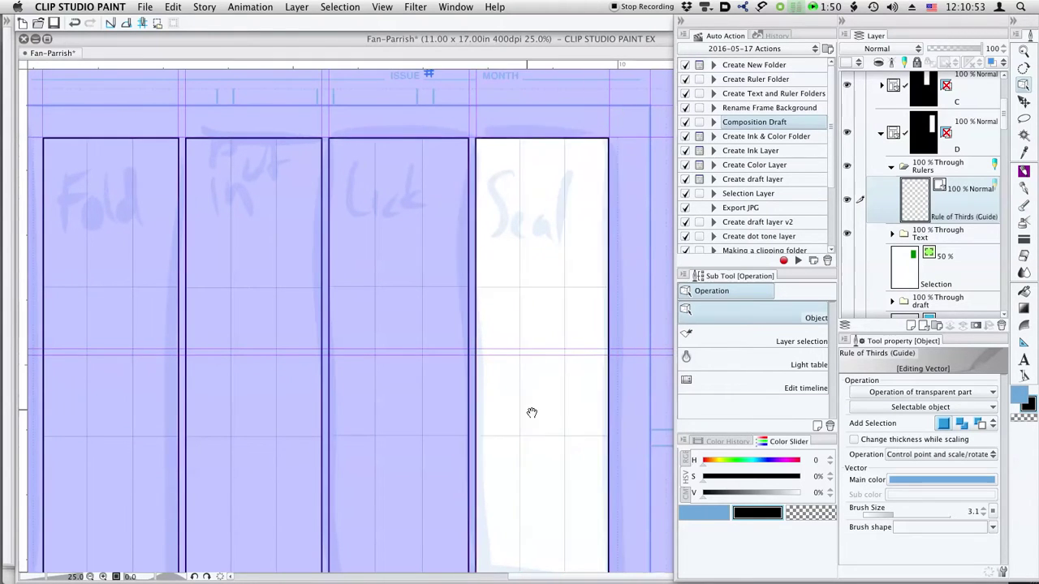
left_click_drag(551, 433, 559, 331)
left_click_drag(555, 508, 555, 507)
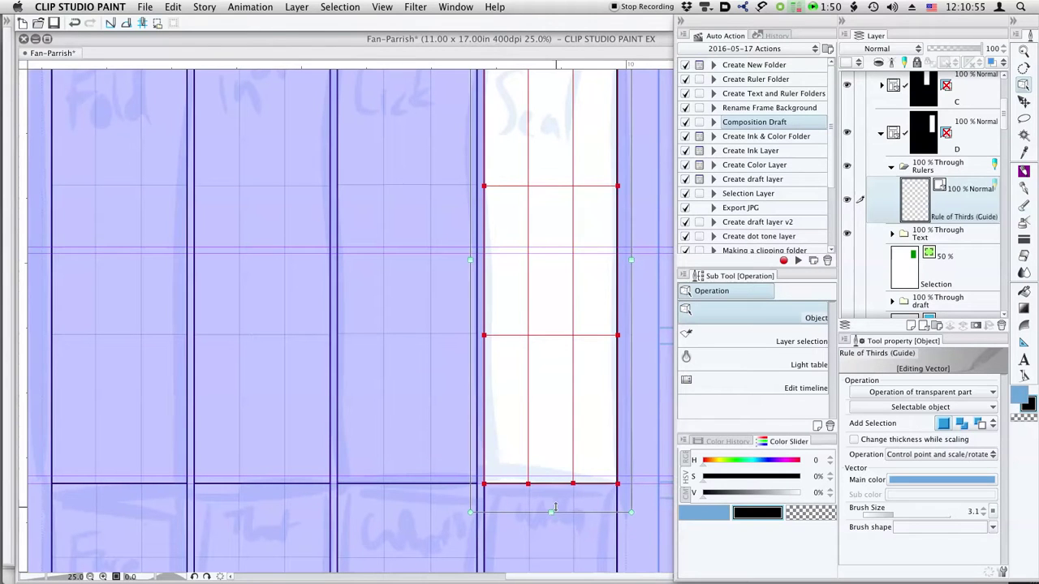
left_click(881, 133)
Step: Expand panel A's draft folder, select its composition layer and switch to the G-pen
left_click_drag(1004, 134, 1004, 112)
left_click_drag(376, 286, 451, 341)
left_click(889, 135)
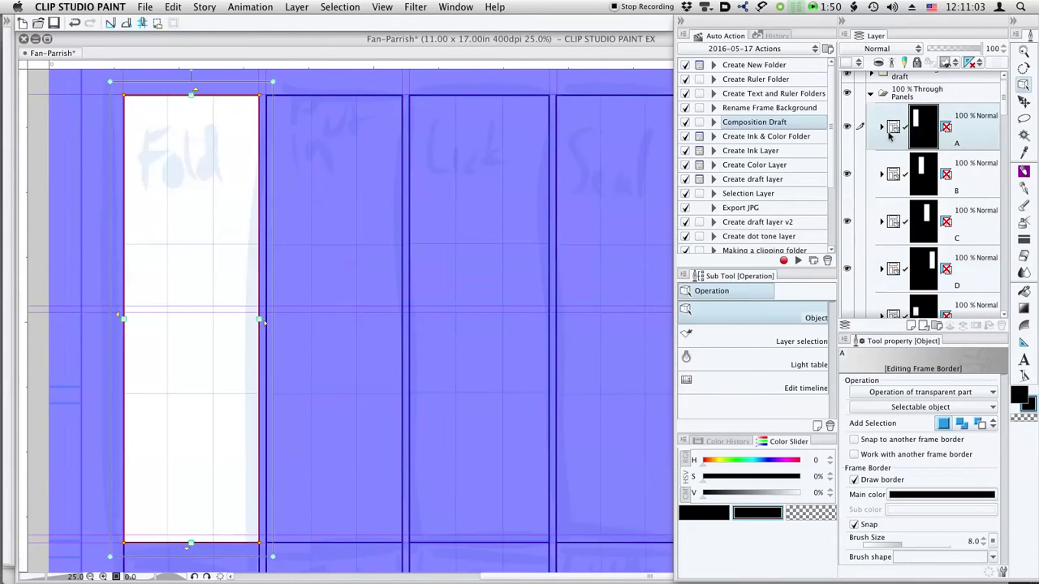
left_click(883, 127)
left_click(882, 127)
left_click(881, 127)
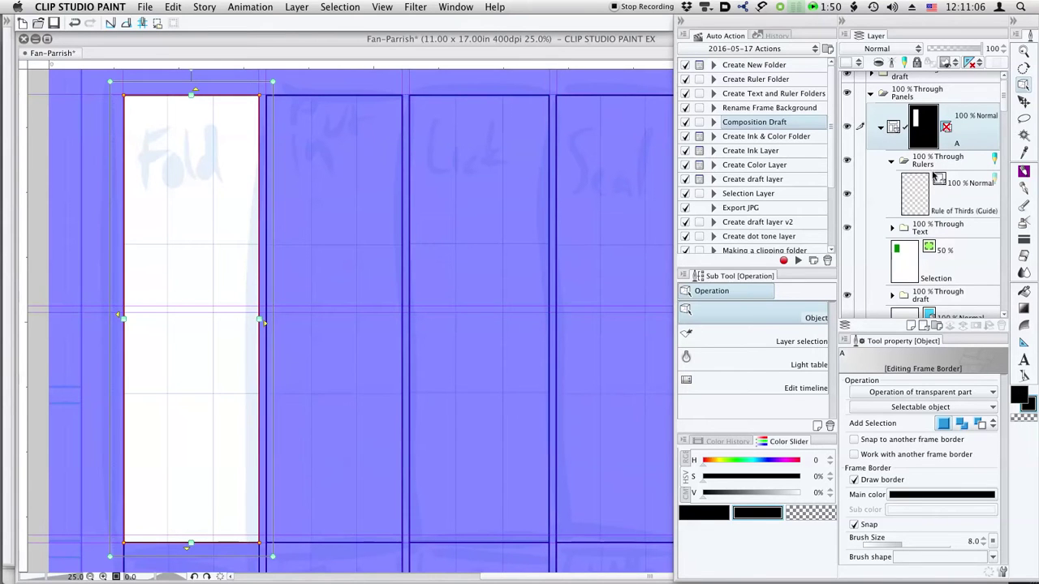
left_click(909, 299)
scroll(1005, 106, "down", 3)
left_click(891, 163)
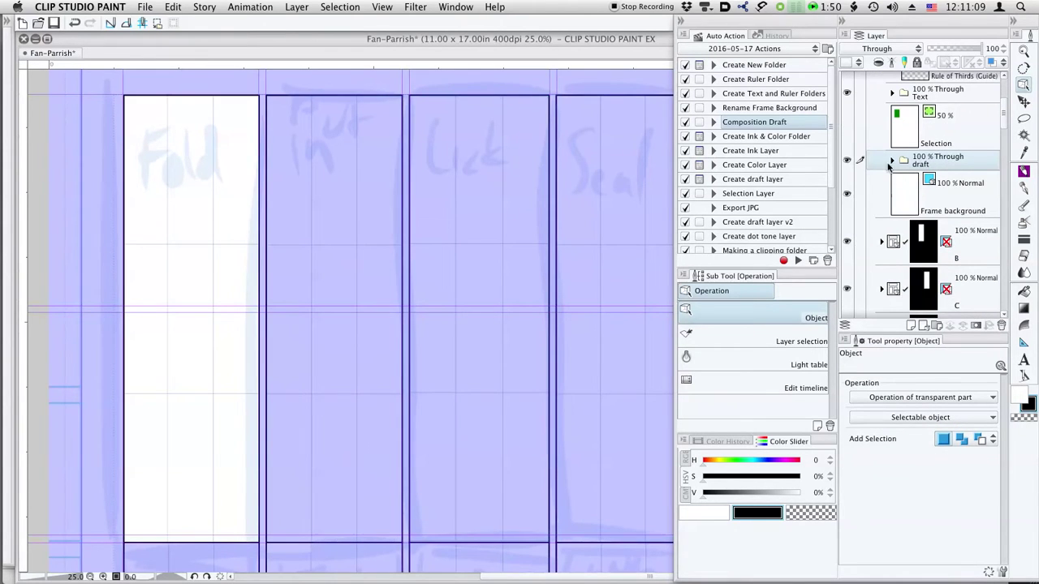
left_click(918, 247)
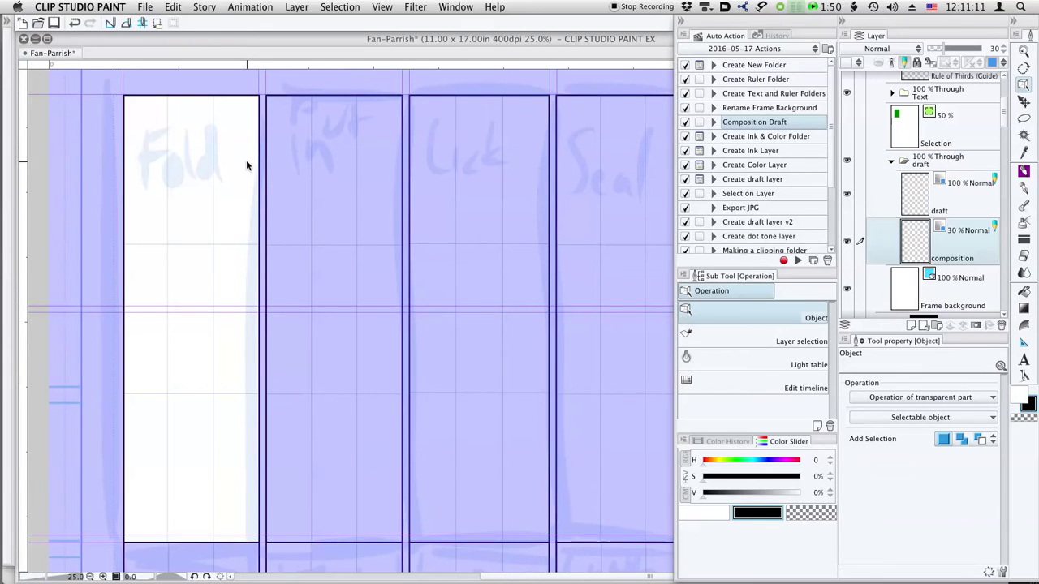
key("p")
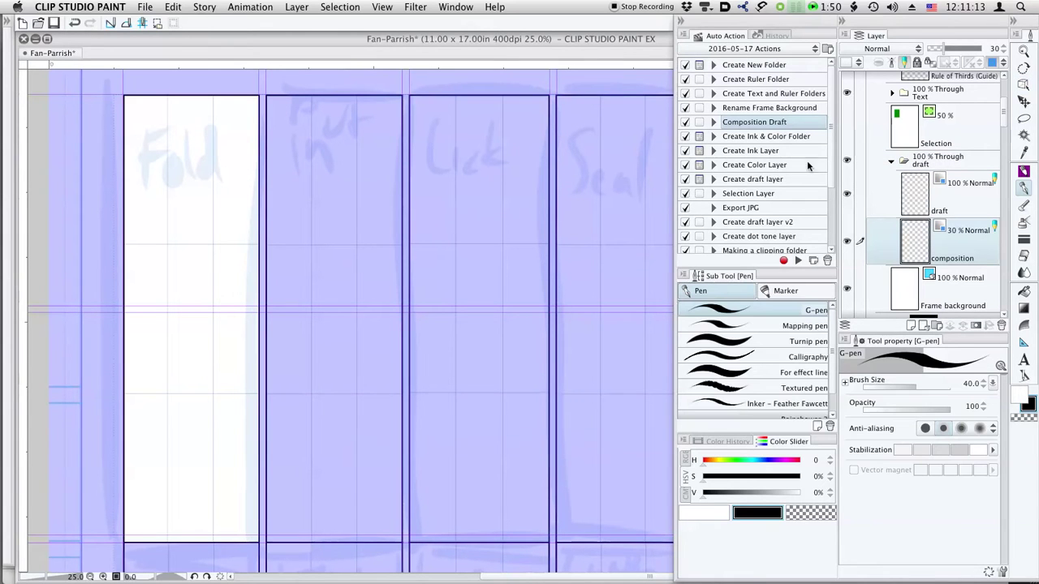
Step: Collapse the Non-Printing folder below the panels and lower the page-level draft folder's opacity to 37%
scroll(984, 259, "down", 6)
scroll(984, 258, "up", 6)
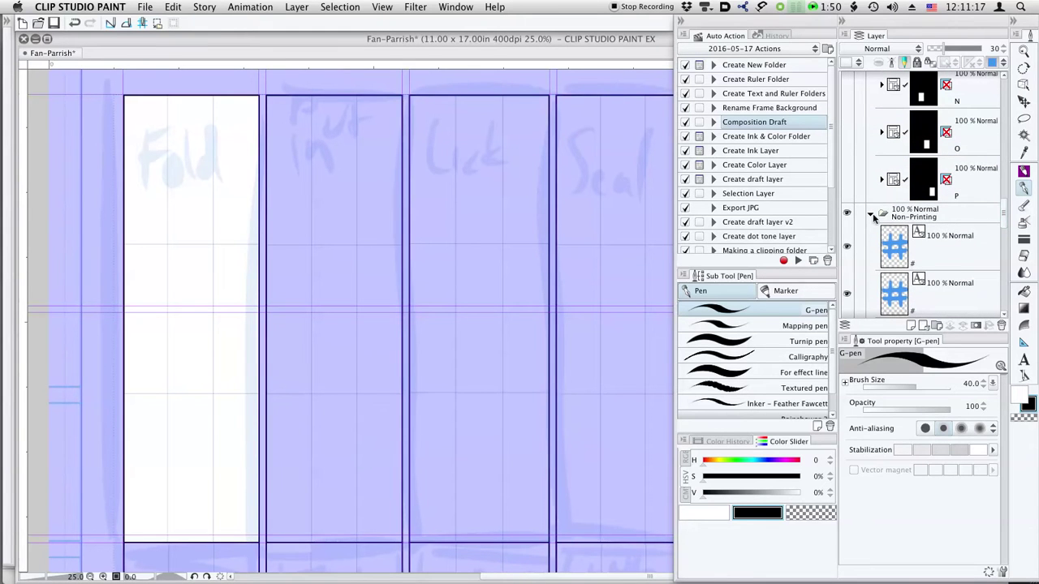
left_click(871, 215)
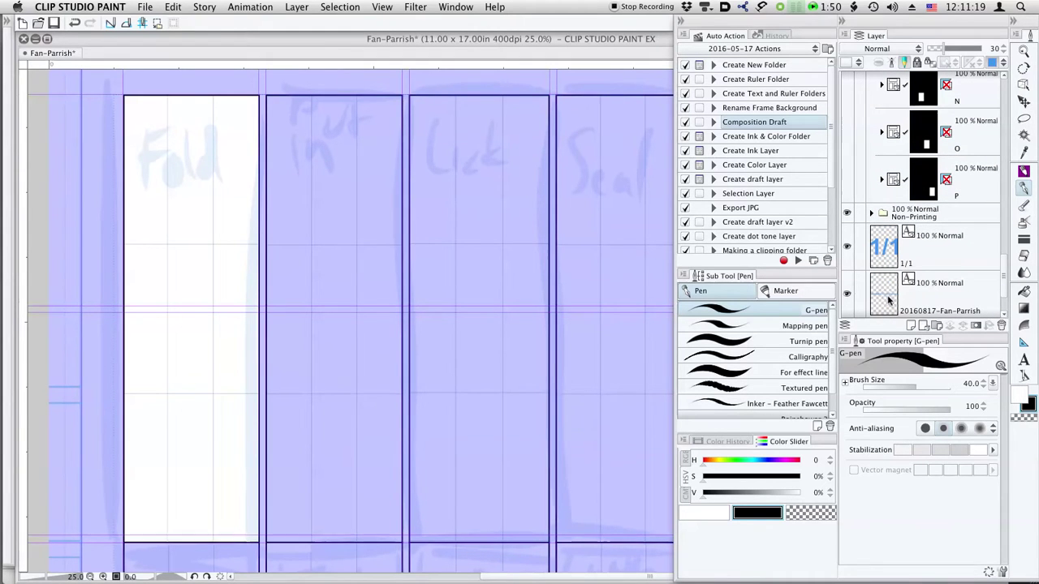
left_click(907, 284)
scroll(1002, 268, "down", 2)
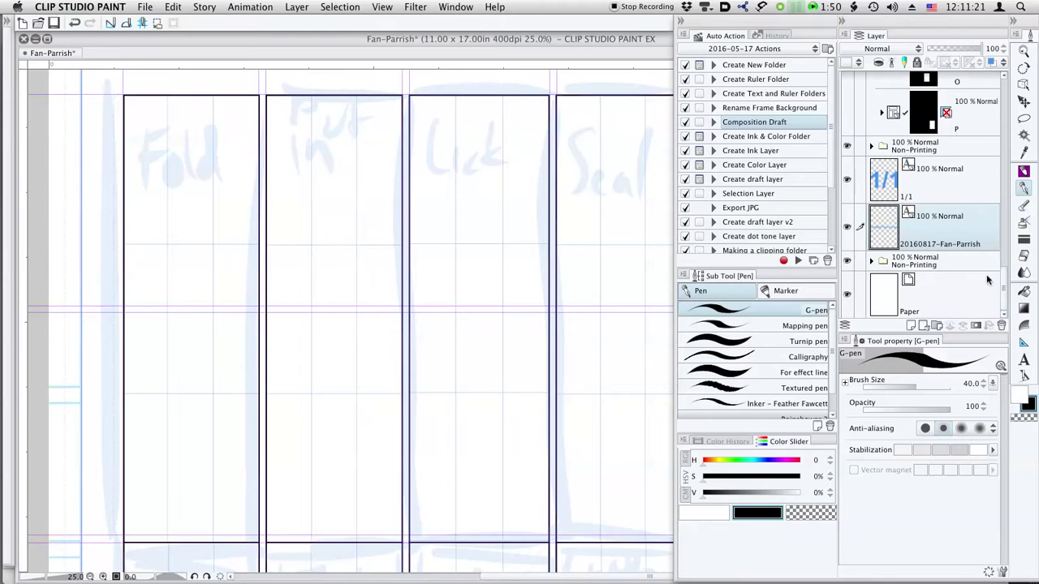
scroll(995, 279, "up", 5)
left_click(927, 81)
left_click_drag(952, 52, 947, 49)
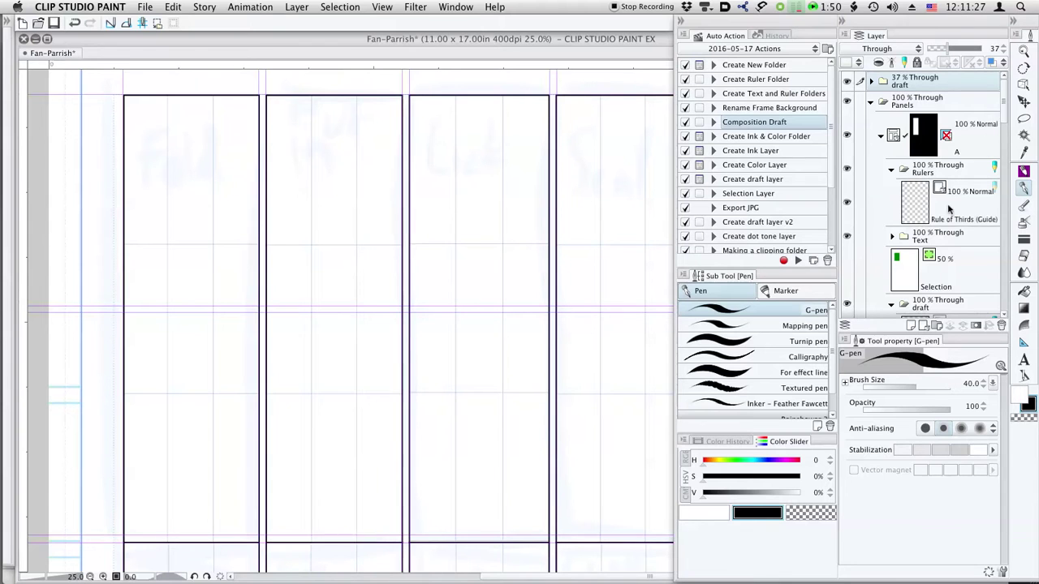
Step: Make the draft layer inside panel A's draft folder the active layer
scroll(999, 132, "down", 3)
scroll(1001, 133, "down", 2)
left_click(966, 184)
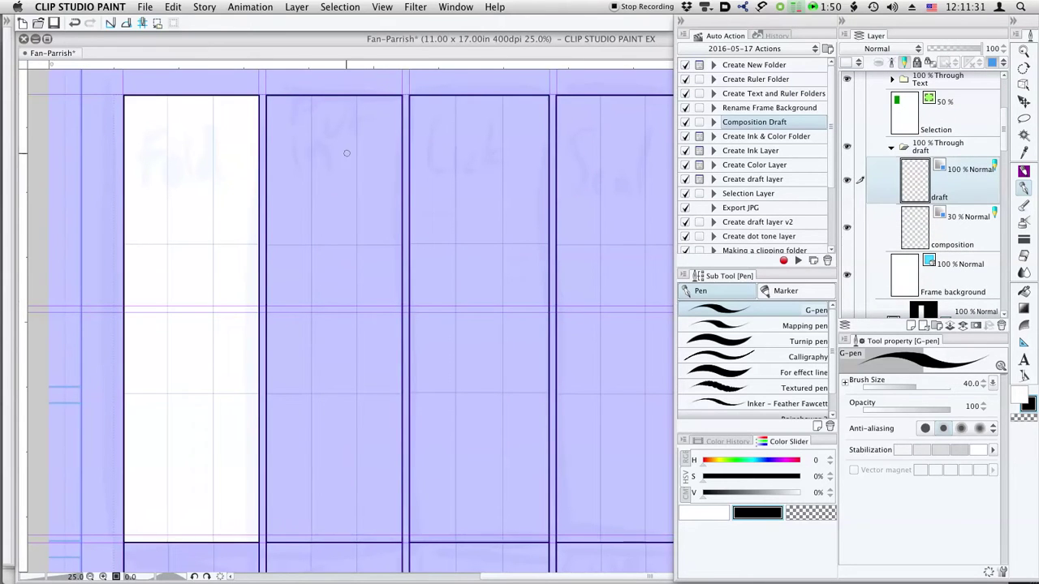
Step: Hide the 16 panel guides folder inside the Non-Printing folder
left_click_drag(1003, 127, 983, 279)
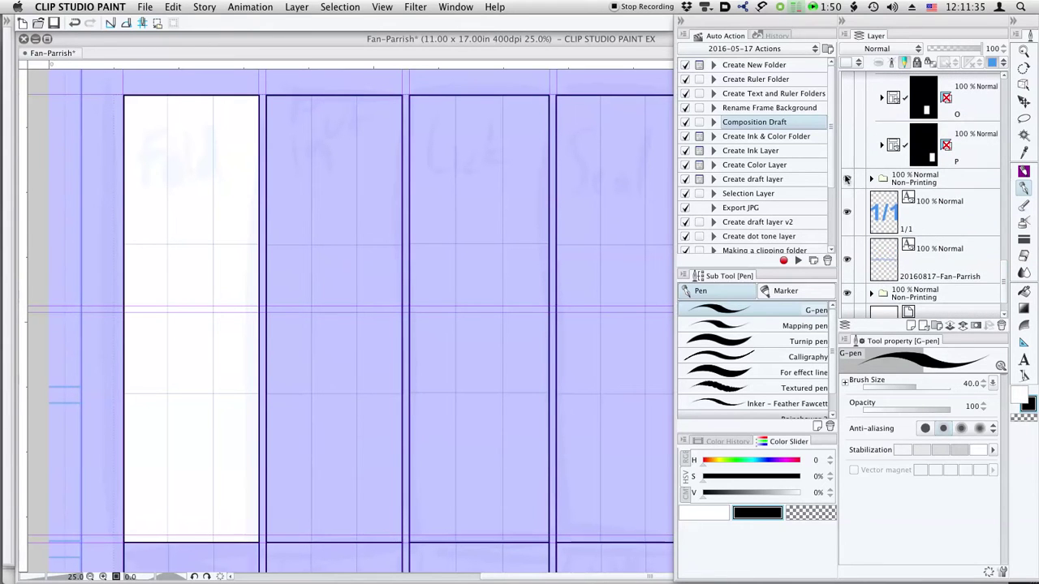
left_click(872, 179)
left_click_drag(996, 204, 998, 241)
left_click(882, 210)
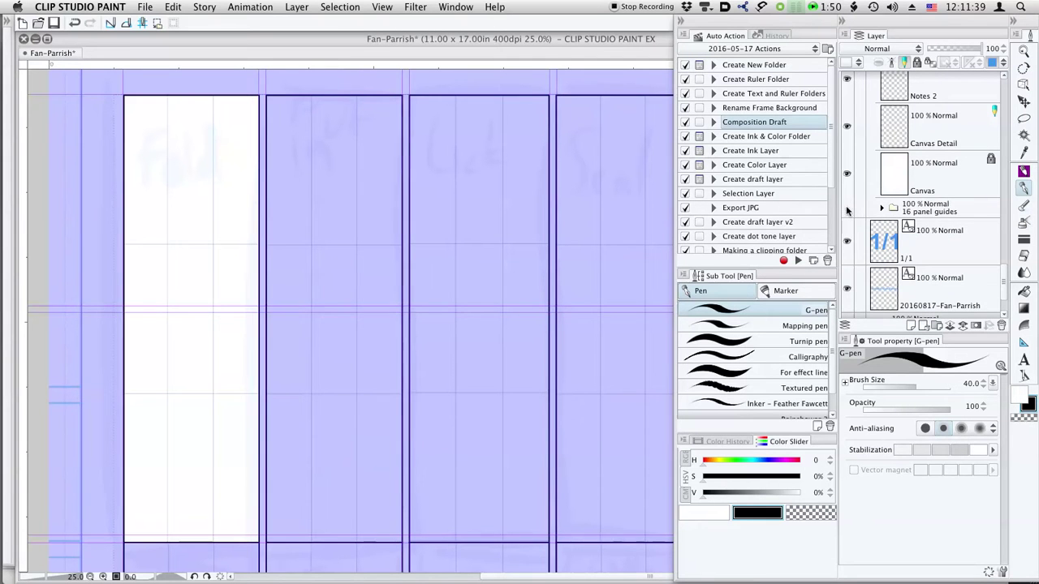
left_click_drag(1002, 275, 996, 104)
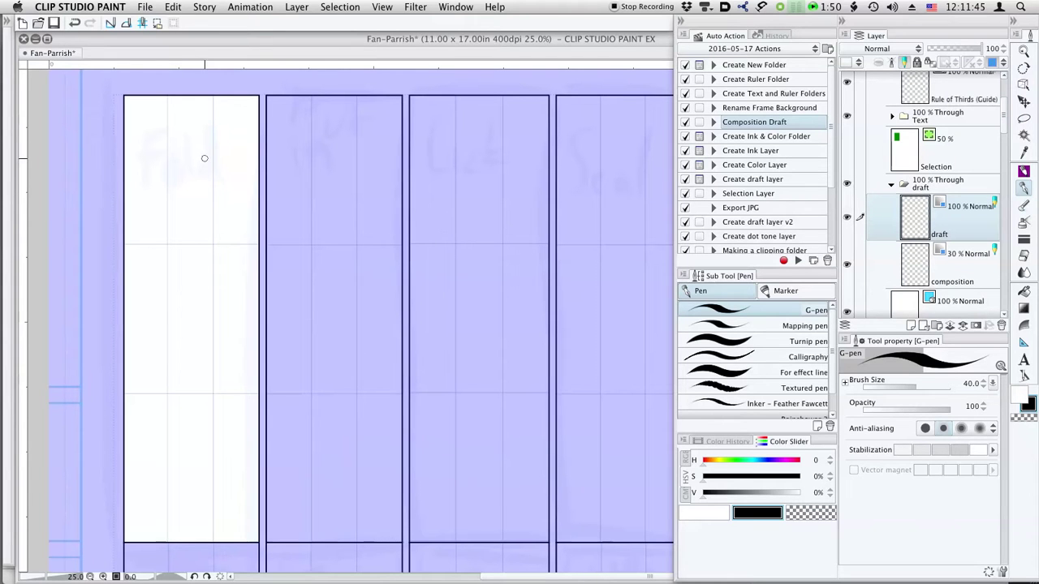
left_click_drag(120, 213, 256, 144)
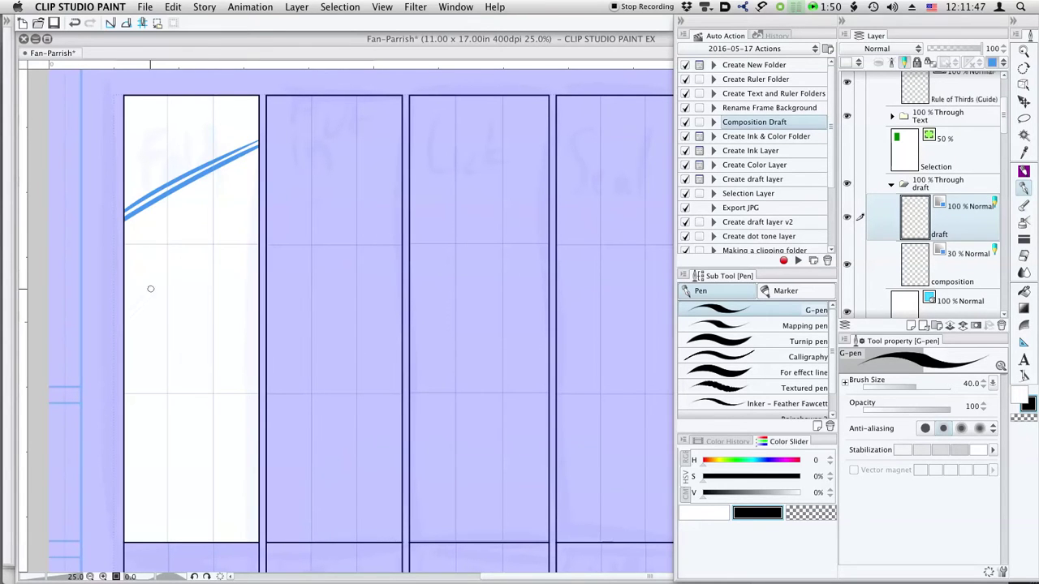
left_click_drag(123, 404, 254, 353)
left_click_drag(145, 479, 238, 446)
mouse_move(126, 479)
left_mouse_down()
mouse_move(258, 521)
mouse_move(258, 503)
left_mouse_up()
key("Delete")
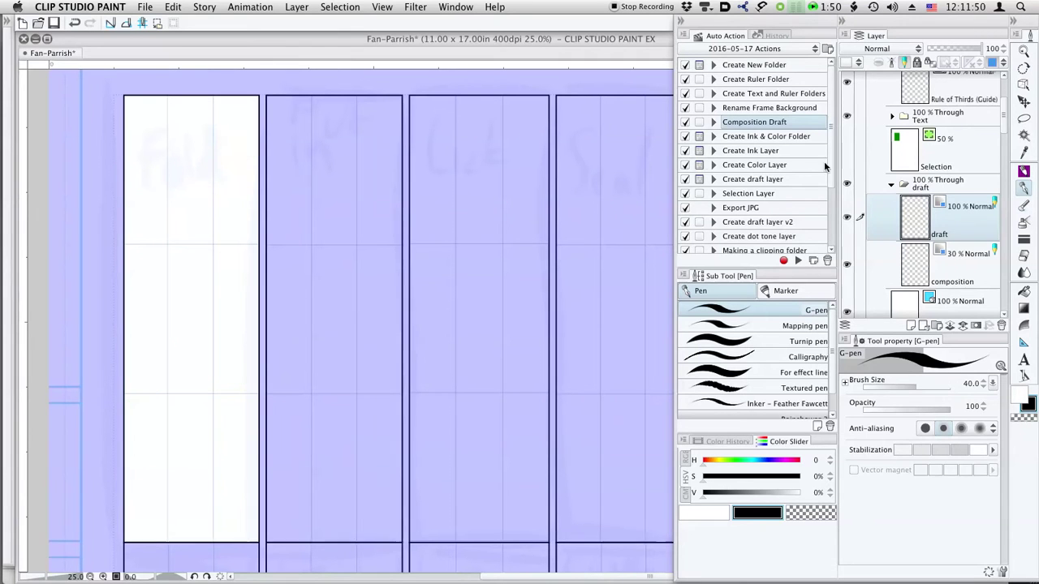
Step: Make panel A's composition layer active, enlarge the G-pen and rough in the first broad strokes across the panel's upper half
left_click(927, 273)
key("bracketright")
key("bracketright")
key("bracketright")
key("bracketright")
left_click_drag(122, 195, 341, 285)
left_click_drag(271, 266, 97, 311)
Step: Raise the G-pen brush size to 300 and block in panel A's main mass, the sweeping lower band and the upper arm shapes
key("bracketright")
key("bracketright")
mouse_move(134, 215)
left_mouse_down()
mouse_move(121, 383)
mouse_move(214, 260)
mouse_move(203, 348)
left_mouse_up()
key("bracketright")
left_click_drag(112, 451, 268, 491)
mouse_move(268, 351)
left_mouse_down()
mouse_move(151, 320)
mouse_move(205, 327)
mouse_move(261, 382)
left_mouse_up()
left_click_drag(243, 490, 164, 479)
mouse_move(130, 155)
left_mouse_down()
mouse_move(162, 162)
mouse_move(220, 276)
left_mouse_up()
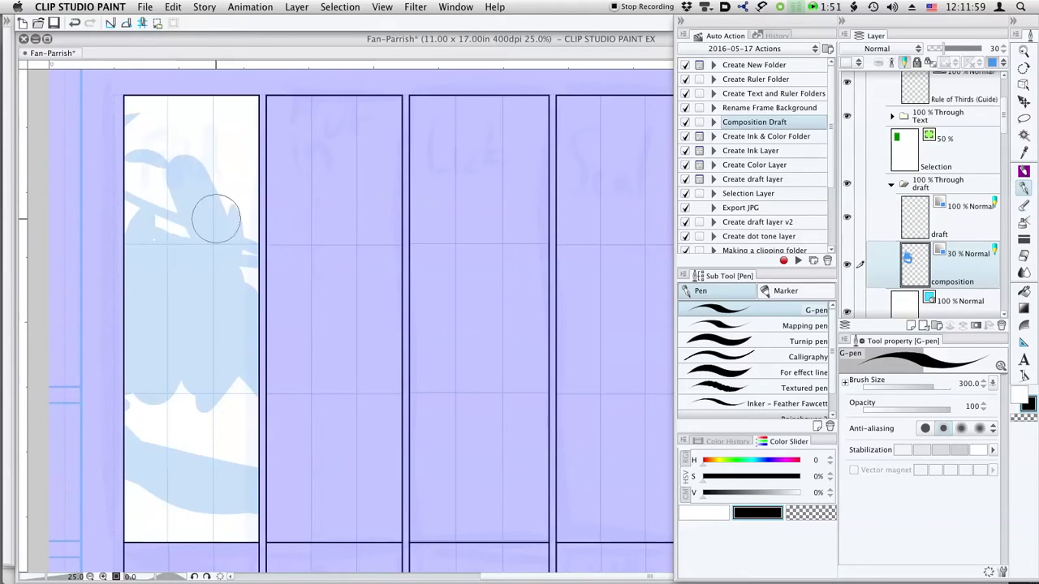
left_click_drag(242, 145, 176, 292)
left_click_drag(232, 128, 252, 132)
Step: Erase a large oval opening out of the painted mass in panel A with the Hard eraser
key("e")
mouse_move(216, 192)
left_mouse_down()
mouse_move(182, 241)
mouse_move(227, 292)
left_mouse_up()
mouse_move(212, 292)
left_mouse_down()
mouse_move(224, 209)
mouse_move(262, 191)
mouse_move(220, 236)
mouse_move(232, 246)
mouse_move(190, 105)
mouse_move(216, 496)
left_mouse_up()
key("bracketright")
key("bracketright")
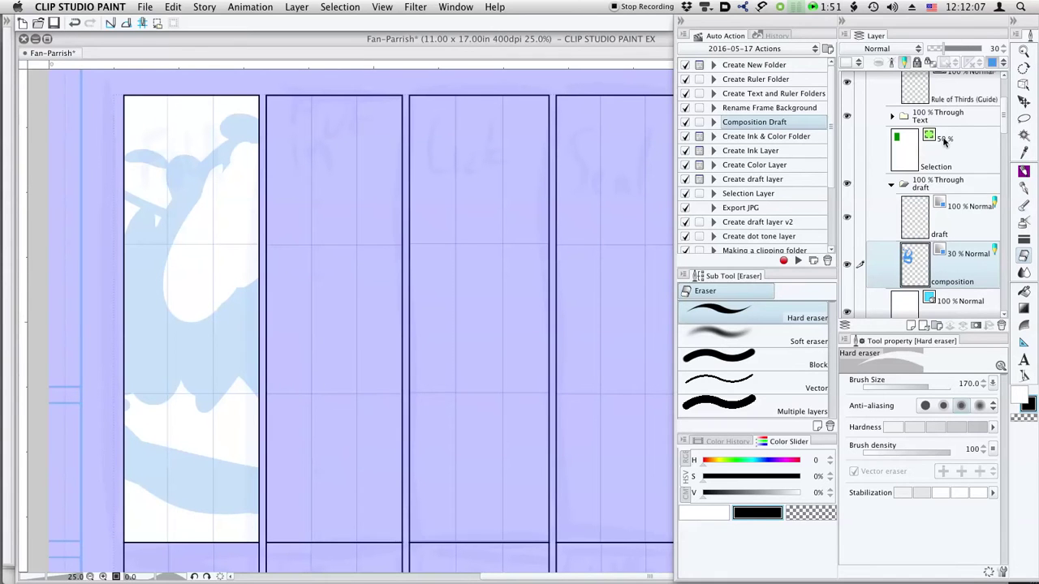
Step: Collapse panel A, open panel B's draft folder and make its composition layer active
scroll(933, 163, "up", 5)
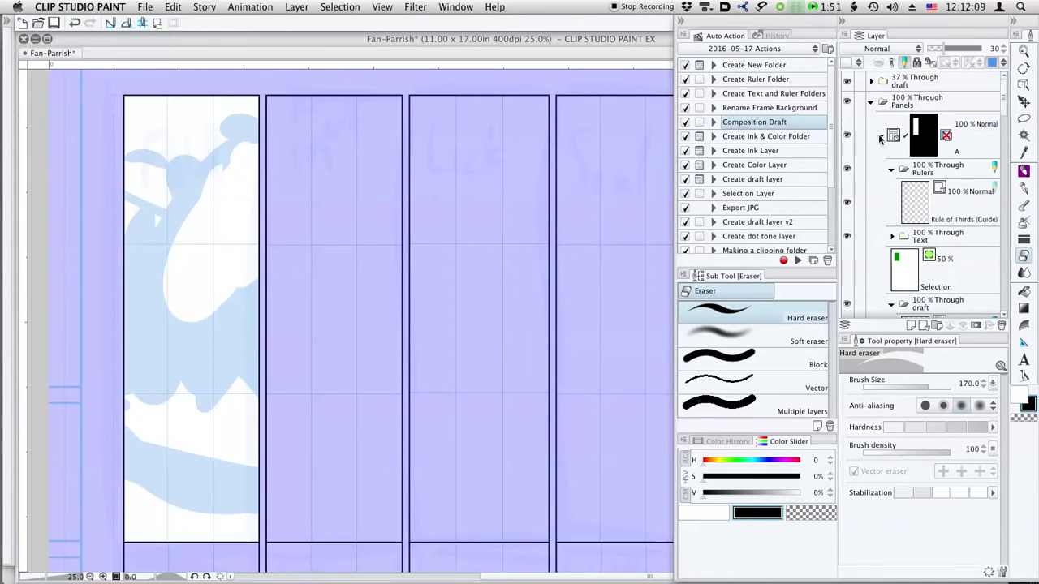
left_click(885, 146)
left_click(911, 183)
left_click(882, 183)
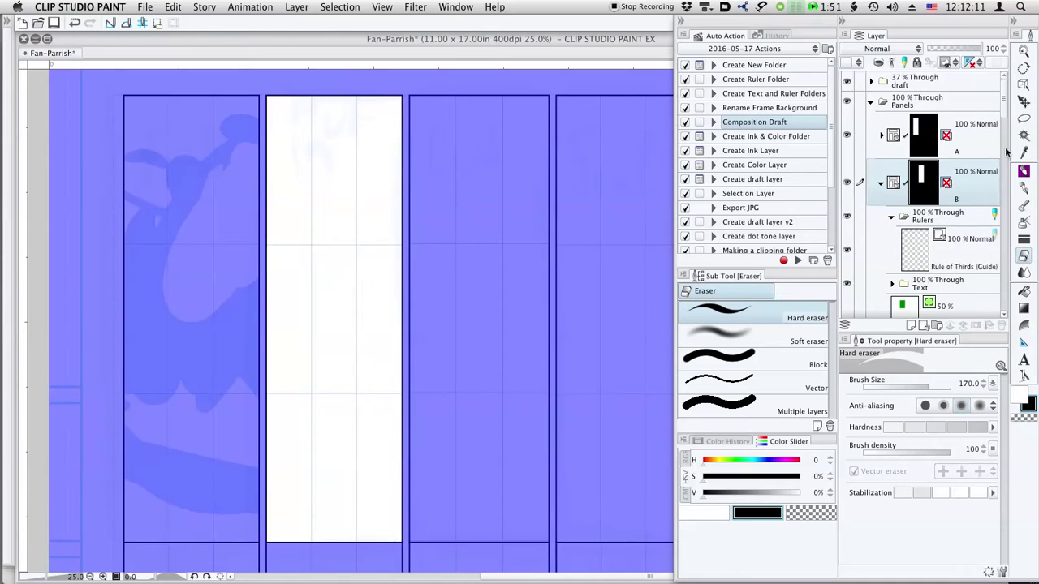
scroll(995, 136, "down", 5)
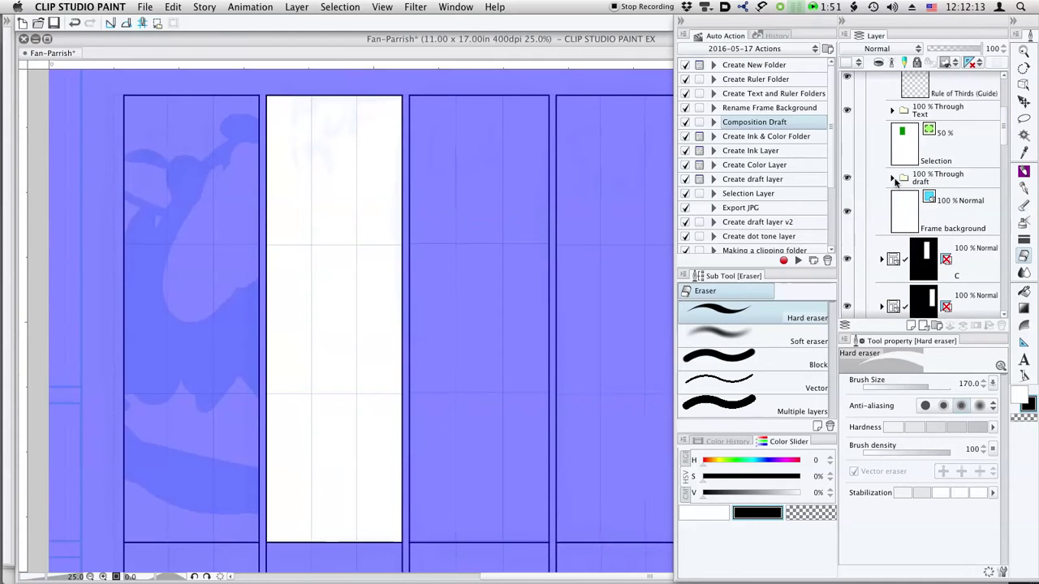
left_click(926, 250)
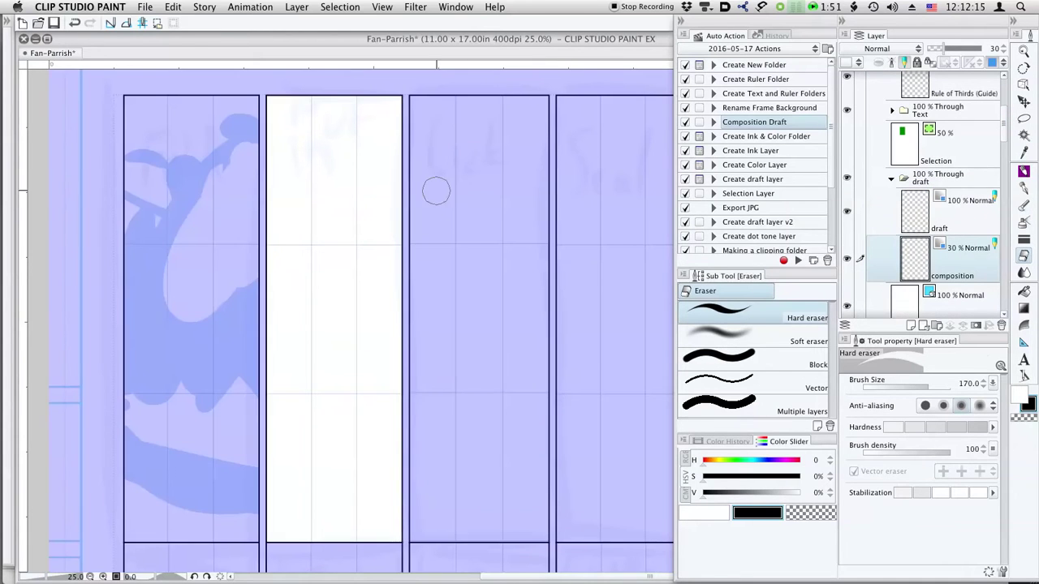
Step: Block in an arched form with diagonal bands in panel B using the G-pen, and move it lower in the panel
key("p")
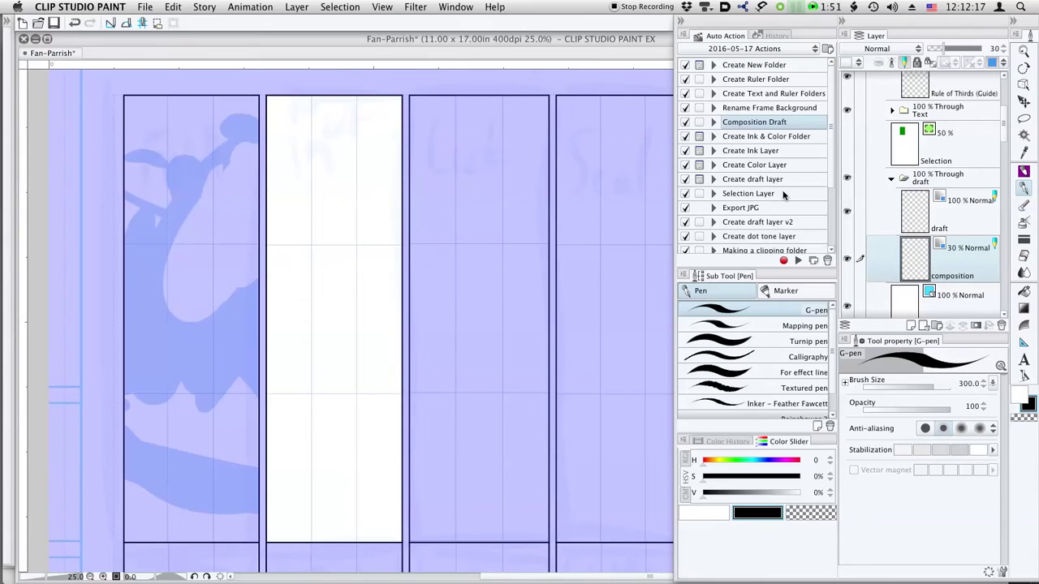
left_click_drag(276, 232, 401, 197)
mouse_move(211, 251)
left_mouse_down()
mouse_move(338, 208)
mouse_move(427, 203)
left_mouse_up()
left_click_drag(268, 269, 454, 226)
left_click_drag(272, 296, 313, 275)
mouse_move(259, 182)
left_mouse_down()
mouse_move(308, 139)
mouse_move(237, 208)
left_mouse_up()
mouse_move(346, 132)
left_mouse_down()
mouse_move(324, 215)
mouse_move(343, 376)
left_mouse_up()
key("k")
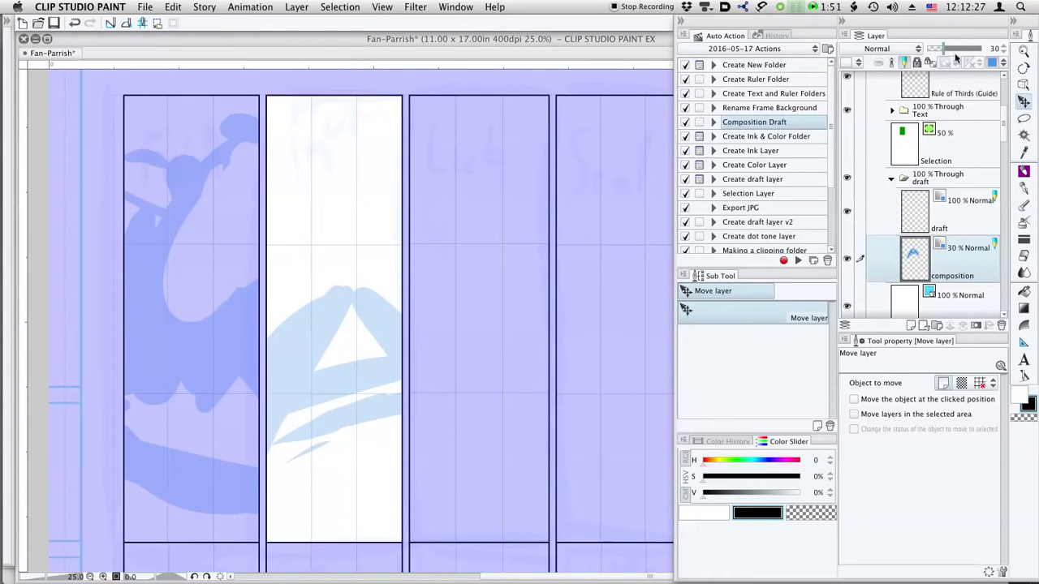
Step: Bring up the Sub View reference with the story script, enlarge it and park it over the lower part of the workspace
left_click_drag(1038, 73, 457, 68)
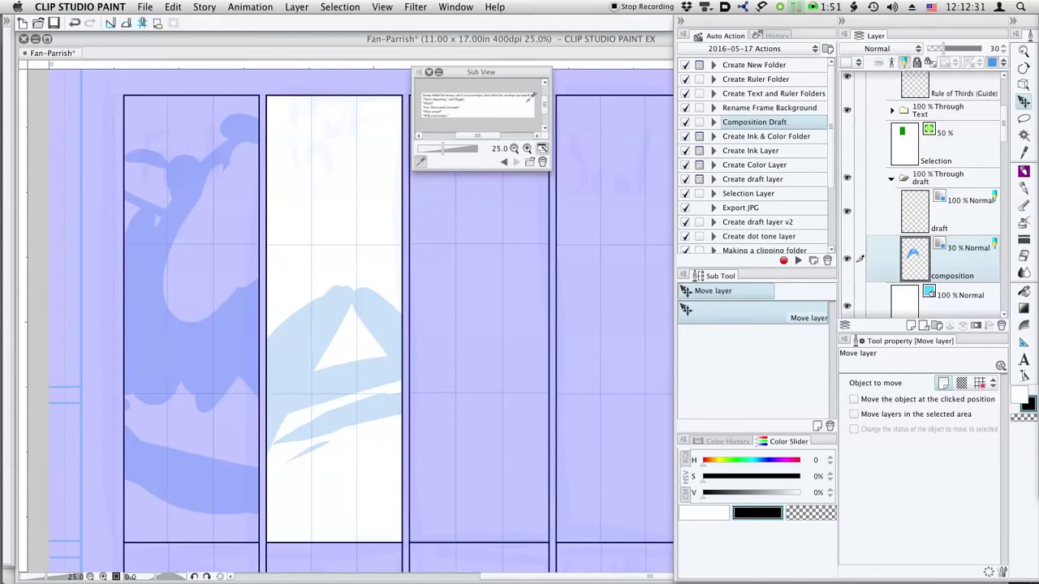
left_click_drag(547, 171, 831, 271)
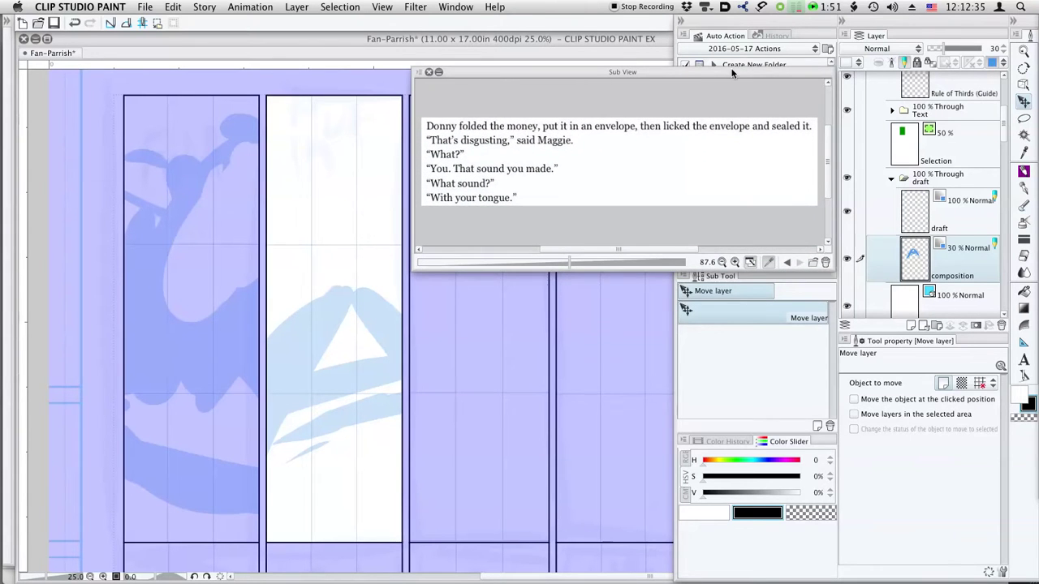
left_click_drag(731, 73, 677, 377)
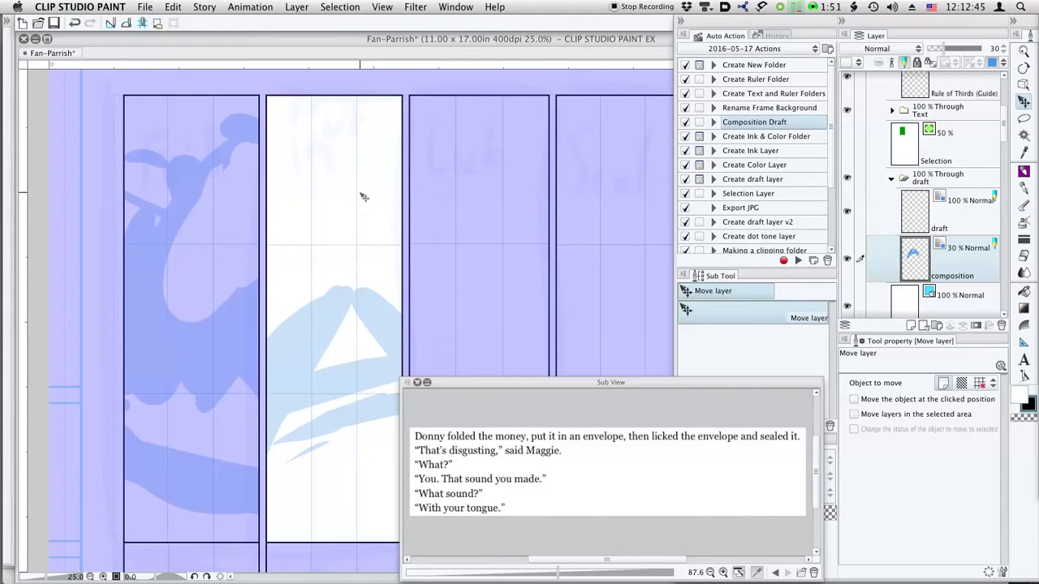
Step: Paint finger-like upright strokes and fill the lower mass in panel B with the G-pen to complete its rough composition
key("p")
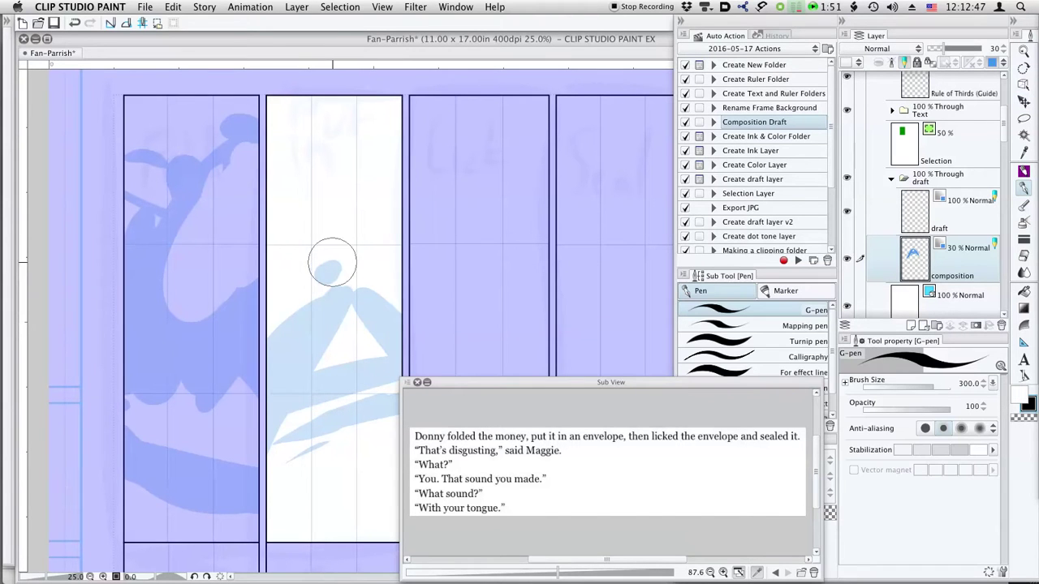
mouse_move(331, 167)
left_mouse_down()
mouse_move(320, 346)
mouse_move(352, 346)
left_mouse_up()
mouse_move(347, 123)
left_mouse_down()
mouse_move(332, 173)
mouse_move(425, 148)
left_mouse_up()
left_click_drag(283, 207, 434, 284)
mouse_move(284, 437)
left_mouse_down()
mouse_move(388, 494)
mouse_move(329, 497)
mouse_move(317, 561)
left_mouse_up()
mouse_move(336, 90)
left_mouse_down()
mouse_move(248, 196)
mouse_move(280, 195)
left_mouse_up()
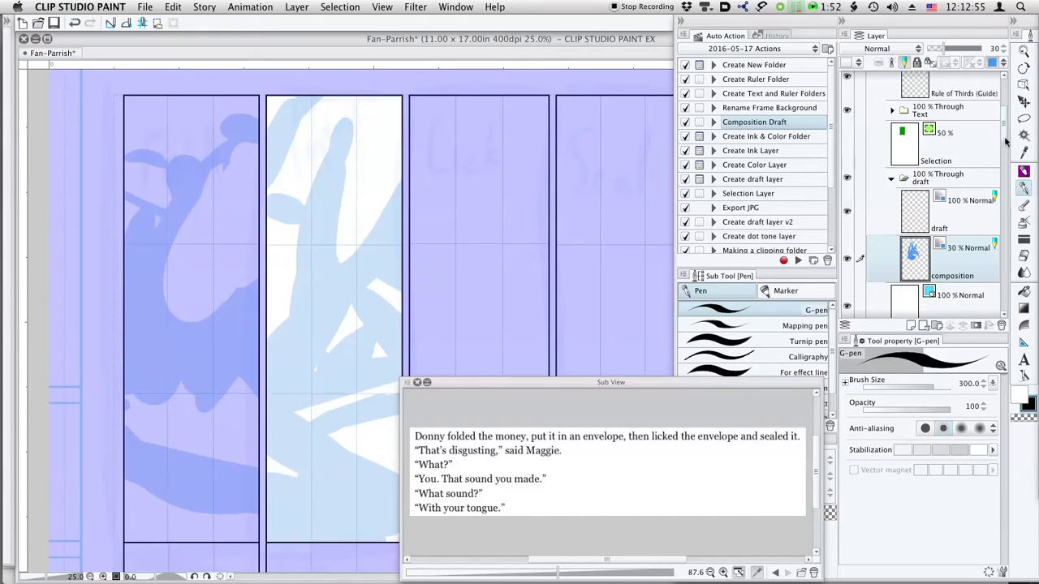
Step: Collapse panel B, open panel C's draft folder and make its composition layer active
scroll(1005, 142, "down", 5)
left_click(889, 179)
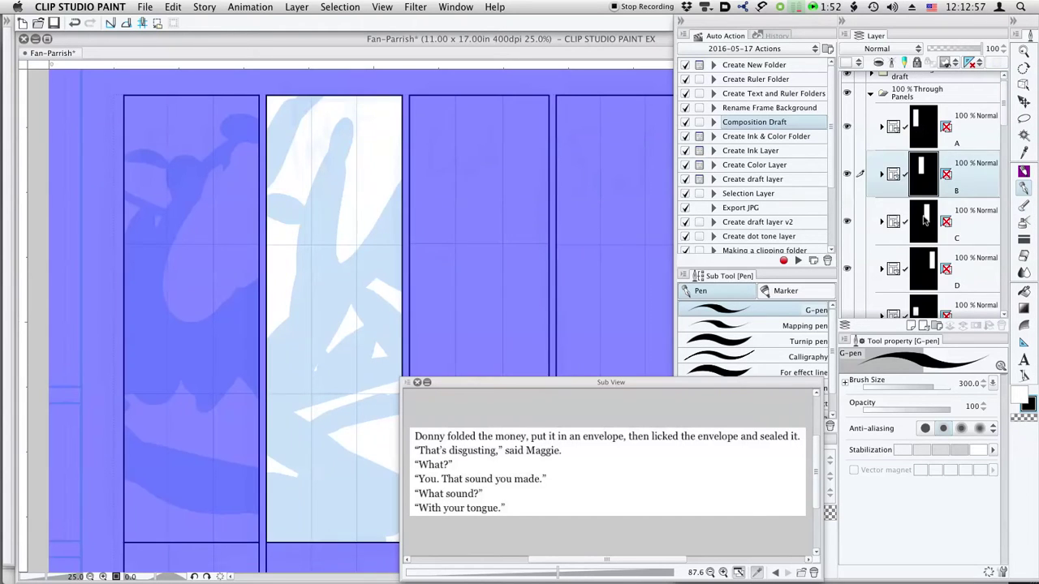
left_click(924, 221)
scroll(1005, 139, "down", 5)
scroll(1005, 140, "down", 3)
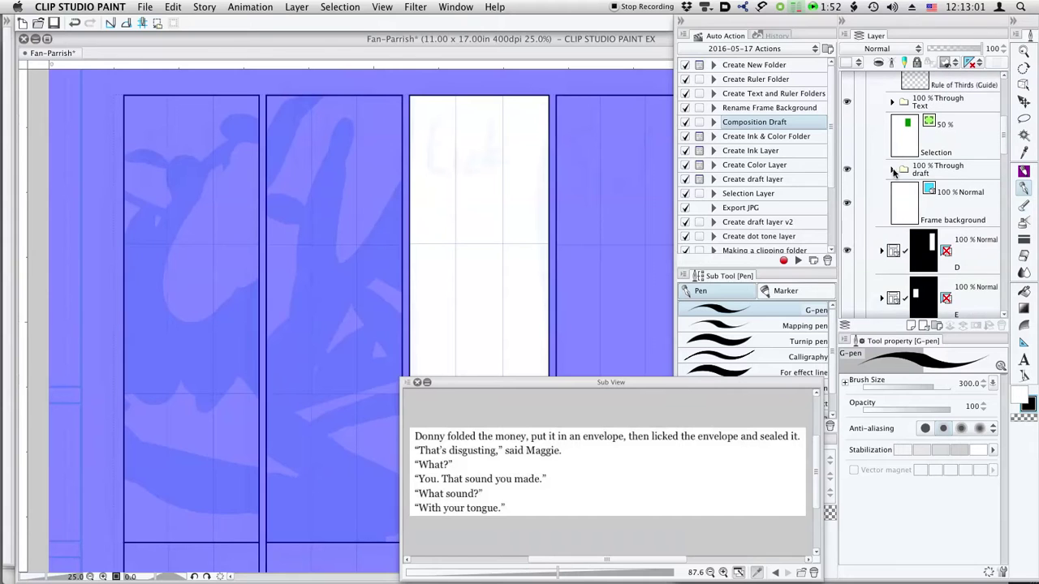
left_click(892, 170)
left_click(927, 253)
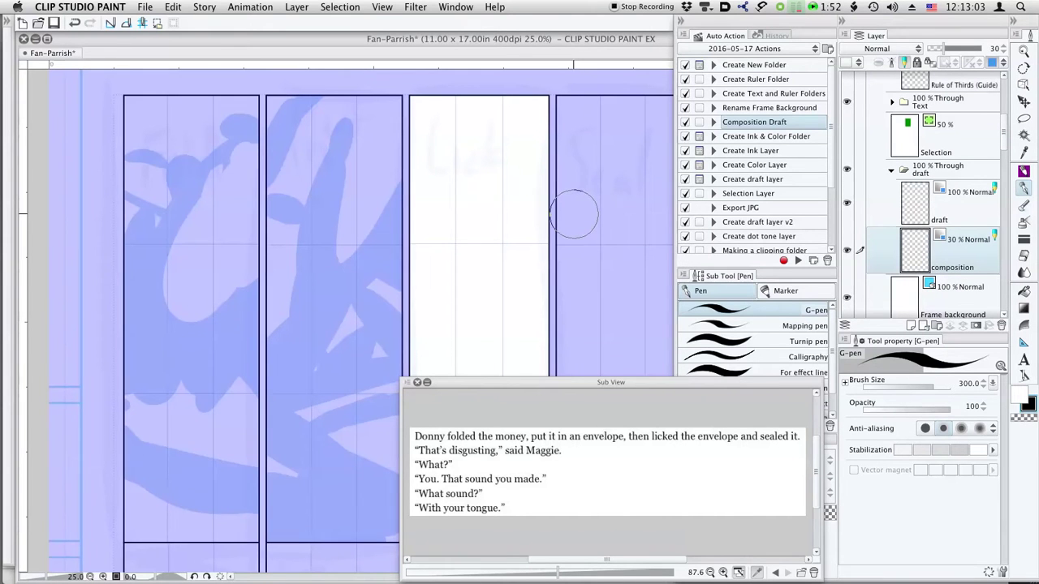
scroll(526, 240, "right", 5)
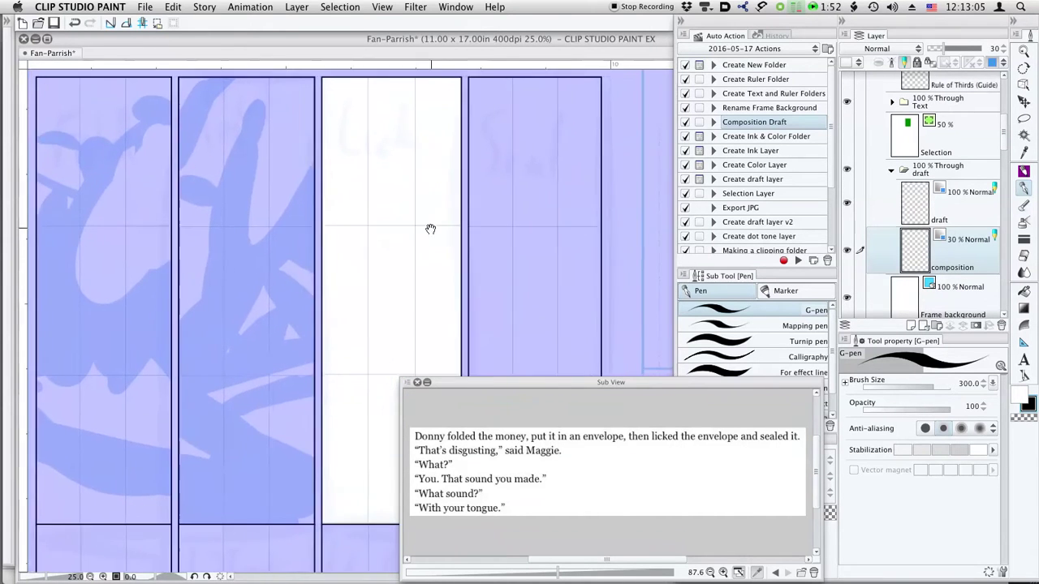
left_click(311, 172)
mouse_move(289, 195)
left_mouse_down()
mouse_move(318, 348)
mouse_move(347, 336)
left_mouse_up()
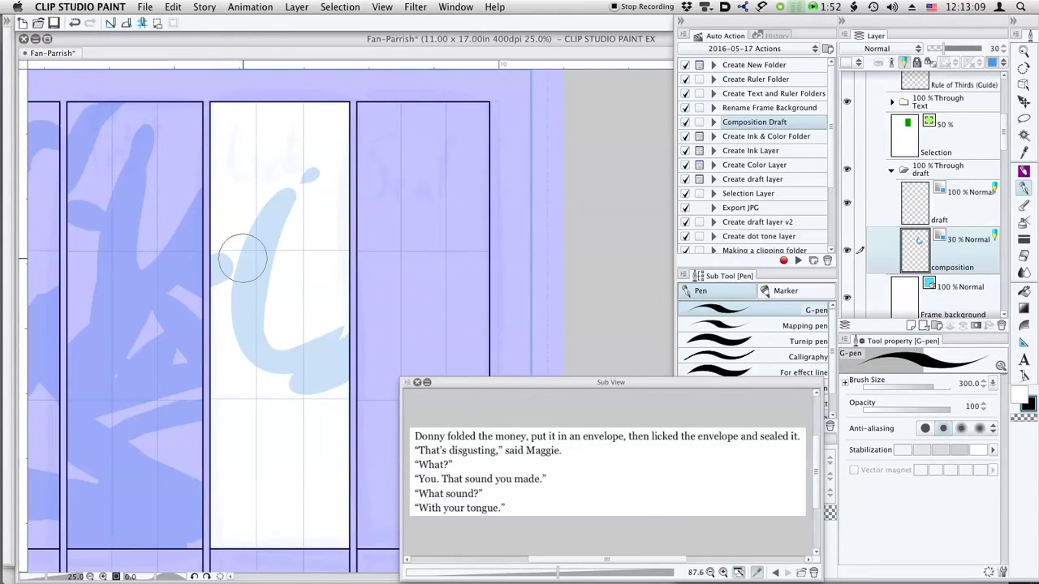
left_click(291, 424)
left_click_drag(291, 354, 382, 422)
left_click_drag(315, 400, 341, 427)
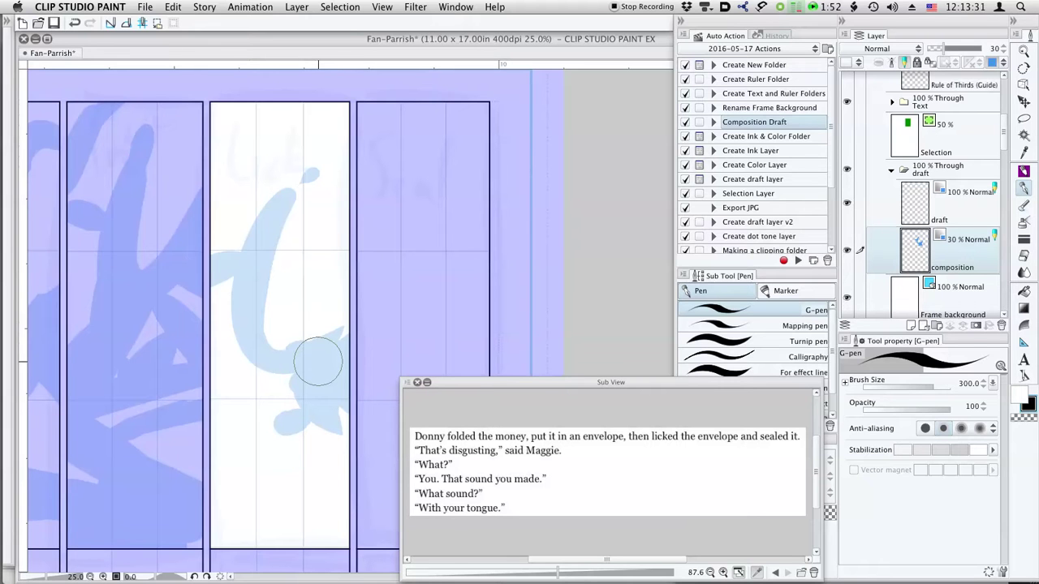
key("Delete")
Step: Paint a broad horizontal band, a vertical edge beneath it and a trail of dots in panel C's composition
mouse_move(219, 268)
left_mouse_down()
mouse_move(336, 236)
mouse_move(343, 387)
left_mouse_up()
left_click_drag(221, 245, 344, 231)
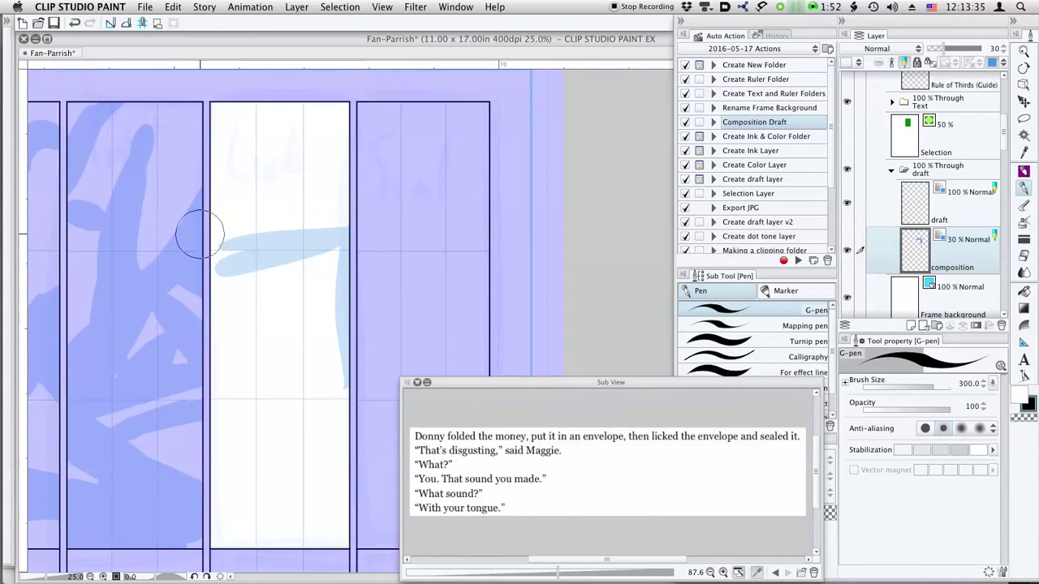
left_click_drag(199, 234, 360, 271)
mouse_move(231, 288)
left_mouse_down()
mouse_move(319, 310)
mouse_move(348, 529)
left_mouse_up()
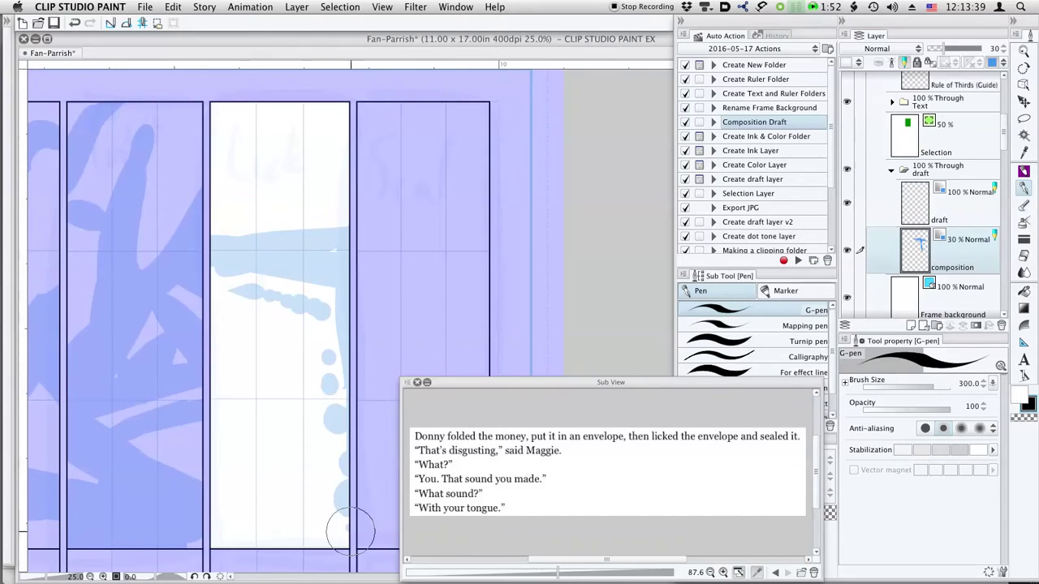
Step: Add a long curved shape sweeping through panel C's band and fill its inside with diagonal strokes
mouse_move(181, 156)
left_mouse_down()
mouse_move(284, 314)
mouse_move(211, 418)
left_mouse_up()
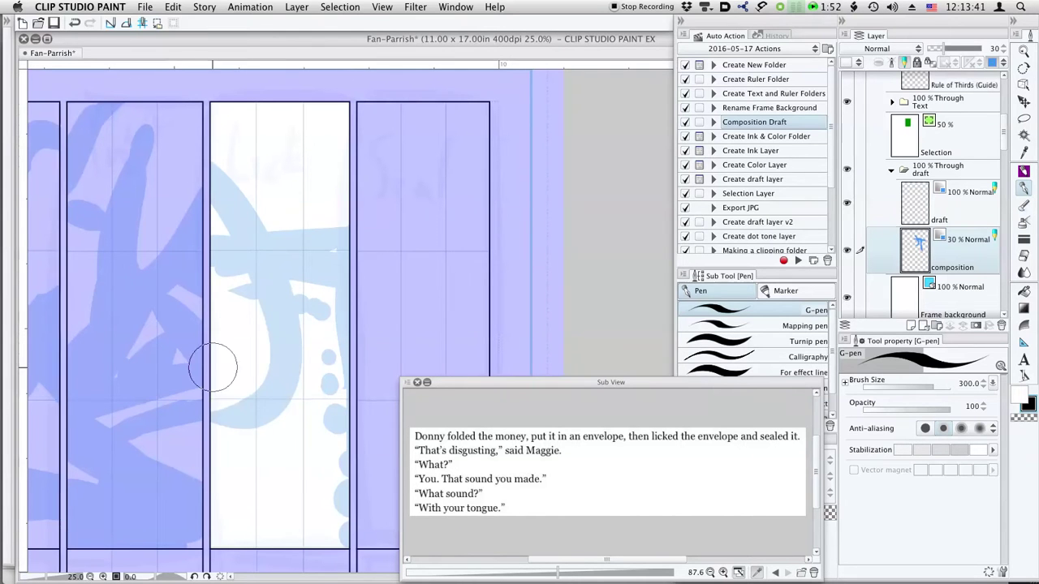
left_click_drag(197, 216, 250, 310)
left_click_drag(178, 279, 253, 383)
left_click_drag(206, 336, 237, 392)
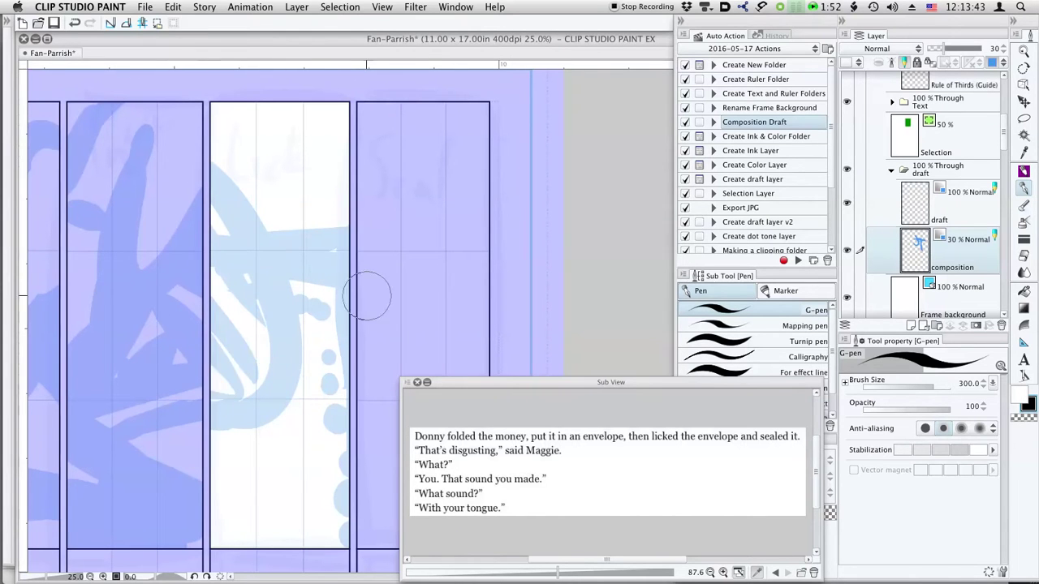
Step: Collapse panel C, open panel D's draft folder and make its composition layer active
left_click_drag(1003, 140, 1003, 120)
left_click(882, 136)
left_click(919, 180)
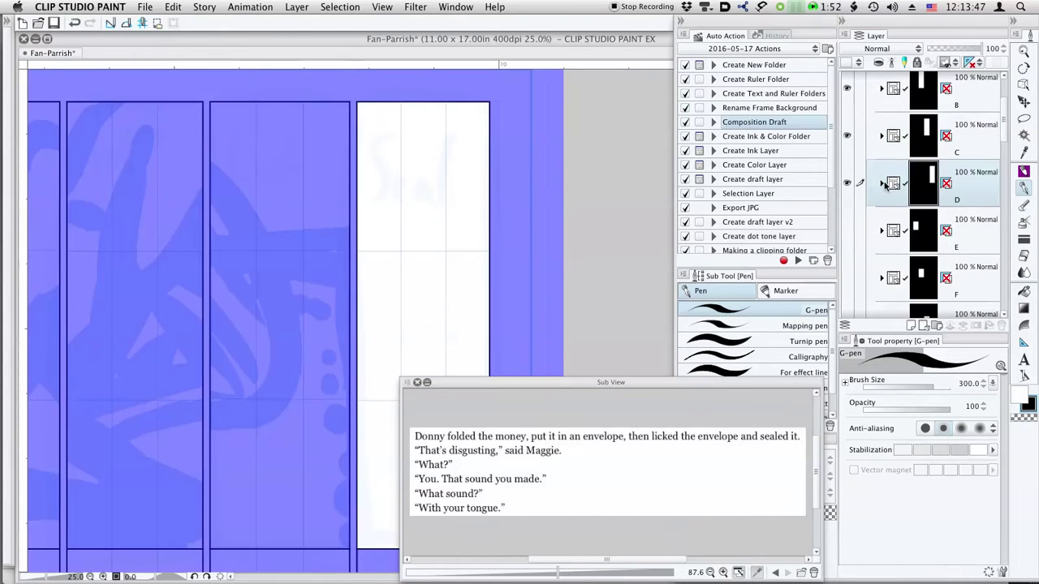
left_click(883, 184)
scroll(1005, 140, "down", 2)
left_click_drag(1005, 140, 1004, 159)
left_click(892, 149)
left_click(943, 235)
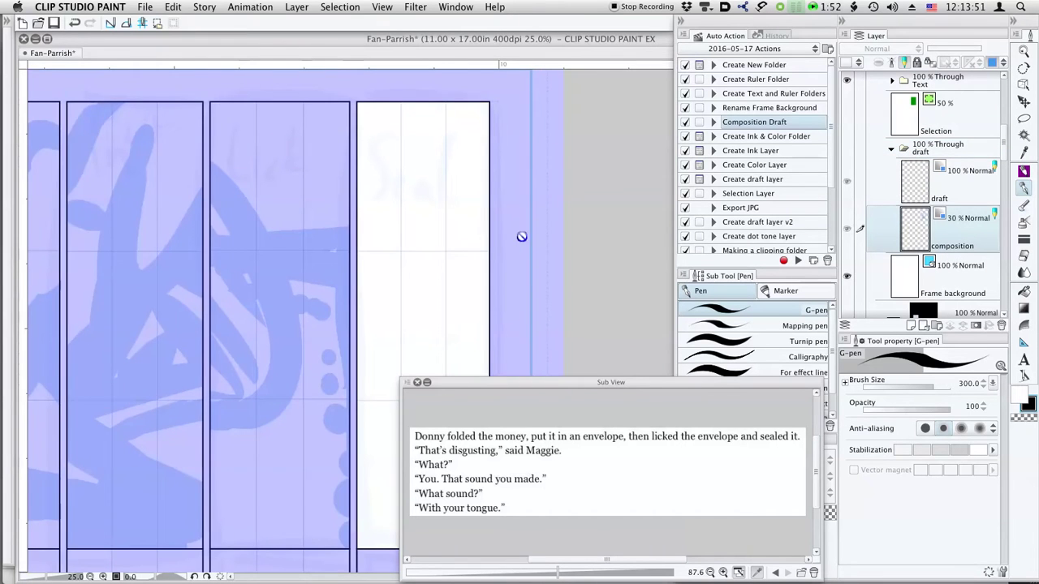
Step: Show panel D's draft folder and clear the old sketch from its composition layer
scroll(522, 235, "right", 5)
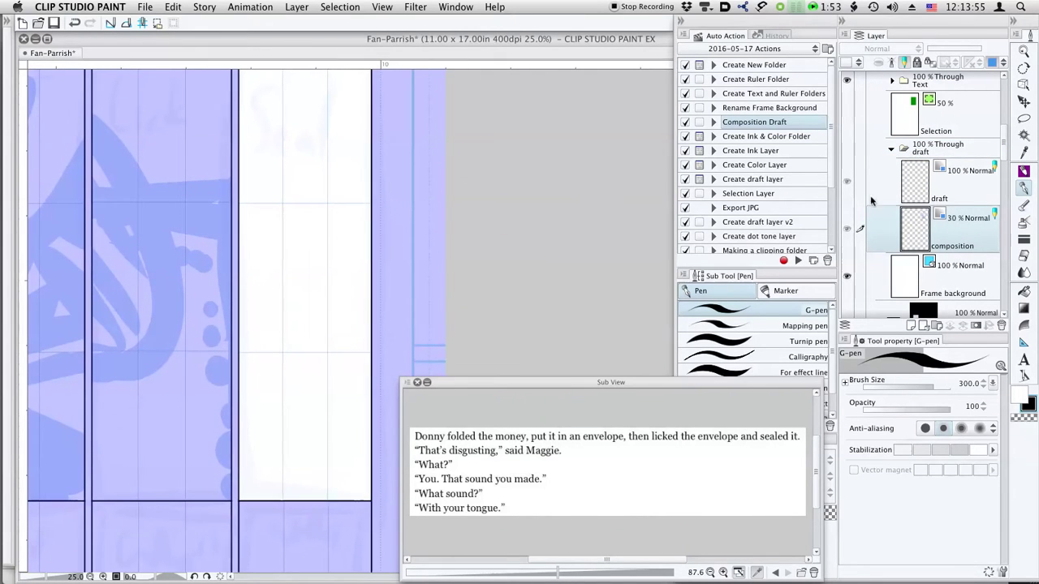
left_click(848, 149)
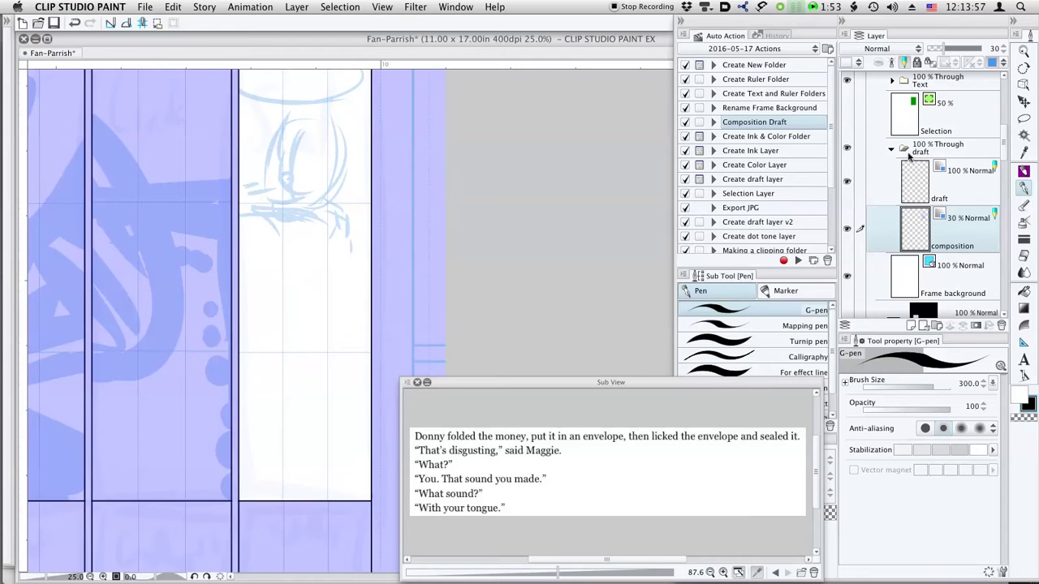
key("Delete")
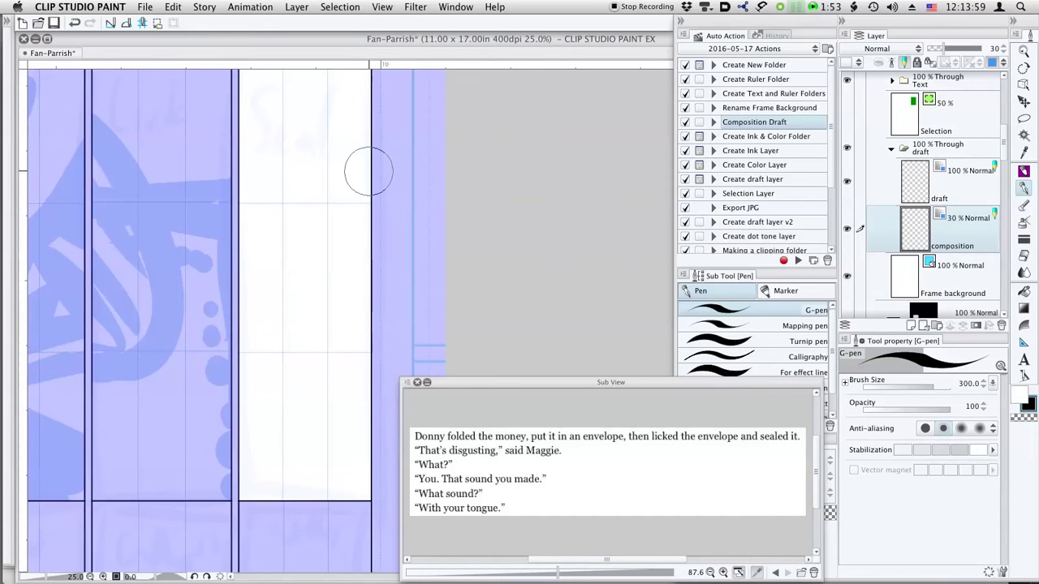
Step: Block in panel D's composition with a diagonal arm, a central hand mass, crossing lower bands and a bottom corner wedge
left_click_drag(246, 198, 315, 307)
mouse_move(252, 254)
left_mouse_down()
mouse_move(339, 209)
mouse_move(341, 276)
mouse_move(248, 370)
left_mouse_up()
mouse_move(321, 242)
left_mouse_down()
mouse_move(278, 283)
mouse_move(345, 223)
mouse_move(290, 202)
mouse_move(267, 238)
mouse_move(306, 139)
mouse_move(263, 144)
mouse_move(282, 134)
left_mouse_up()
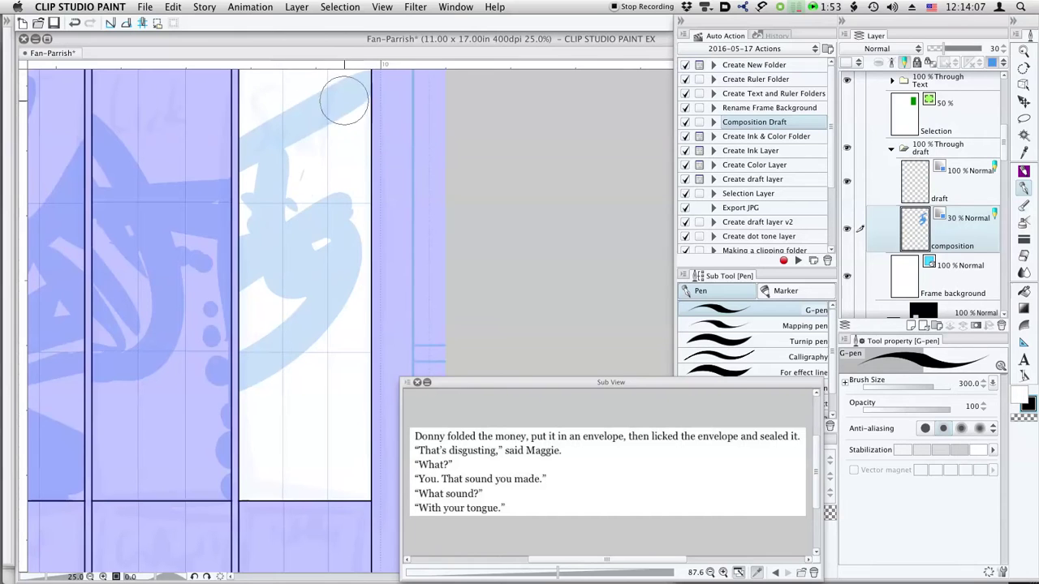
left_click_drag(339, 96, 288, 217)
left_click_drag(299, 339, 378, 390)
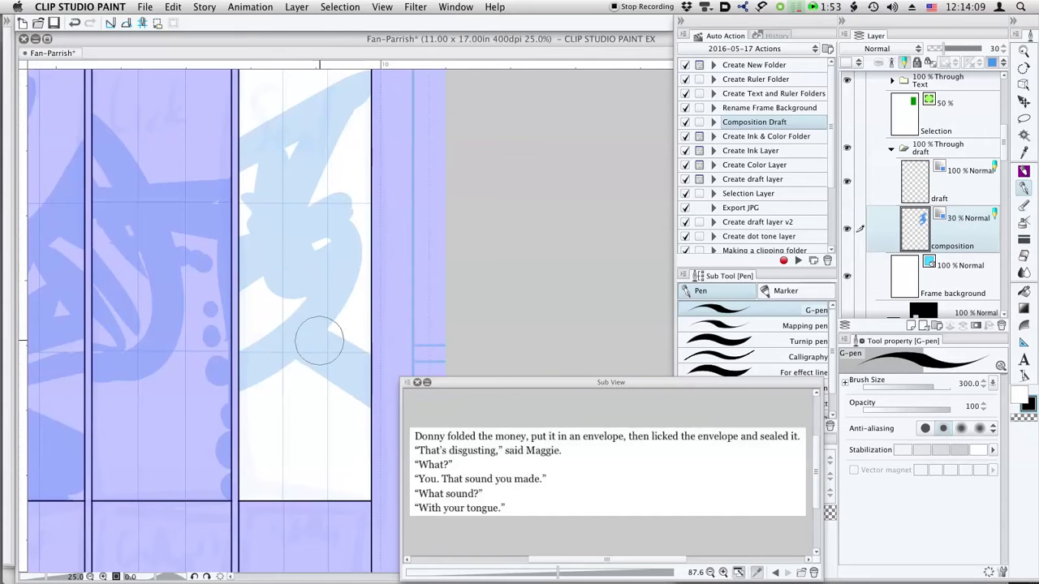
mouse_move(365, 475)
left_mouse_down()
mouse_move(274, 520)
mouse_move(373, 455)
left_mouse_up()
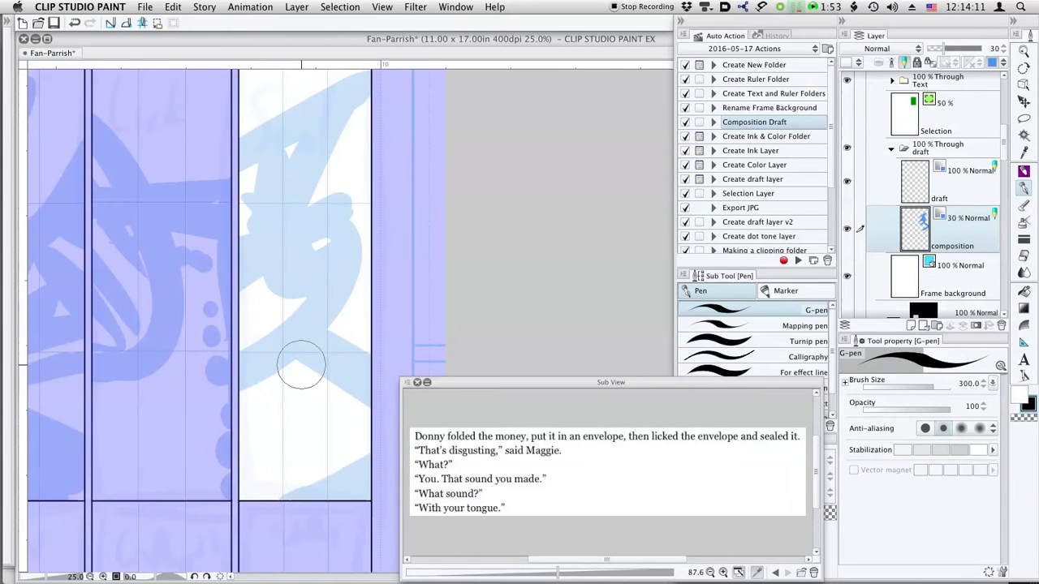
Step: Move panel D's composition layer lower within its frame
key("k")
left_click_drag(290, 360, 296, 424)
key("space")
left_click_drag(235, 373, 358, 262)
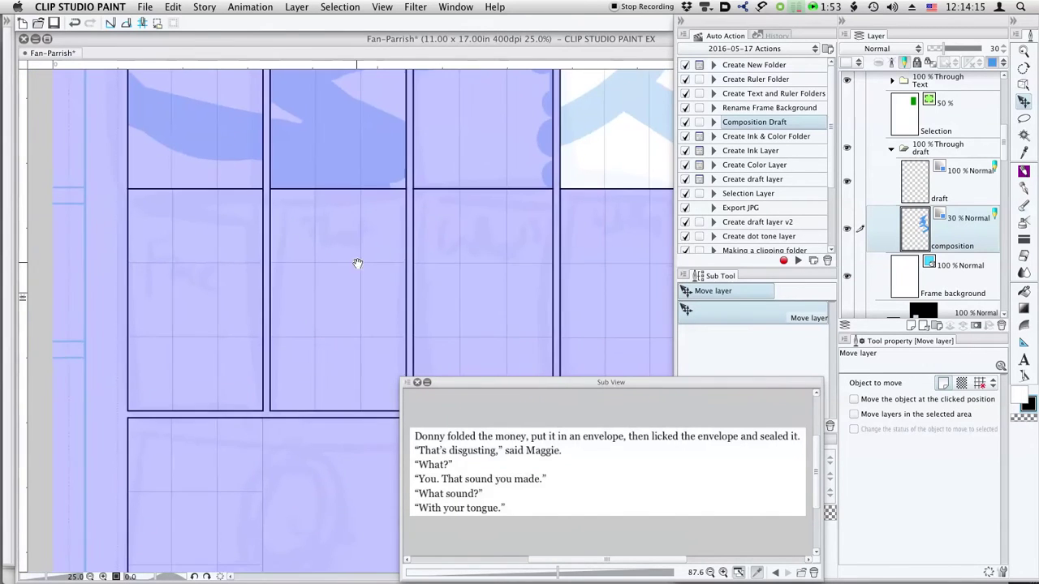
Step: Collapse panel D's frame folder and open the Text folder inside panel I
mouse_move(1004, 144)
left_mouse_down()
mouse_move(1005, 114)
mouse_move(1006, 138)
left_mouse_up()
left_click(881, 175)
left_click(925, 223)
scroll(1007, 138, "down", 2)
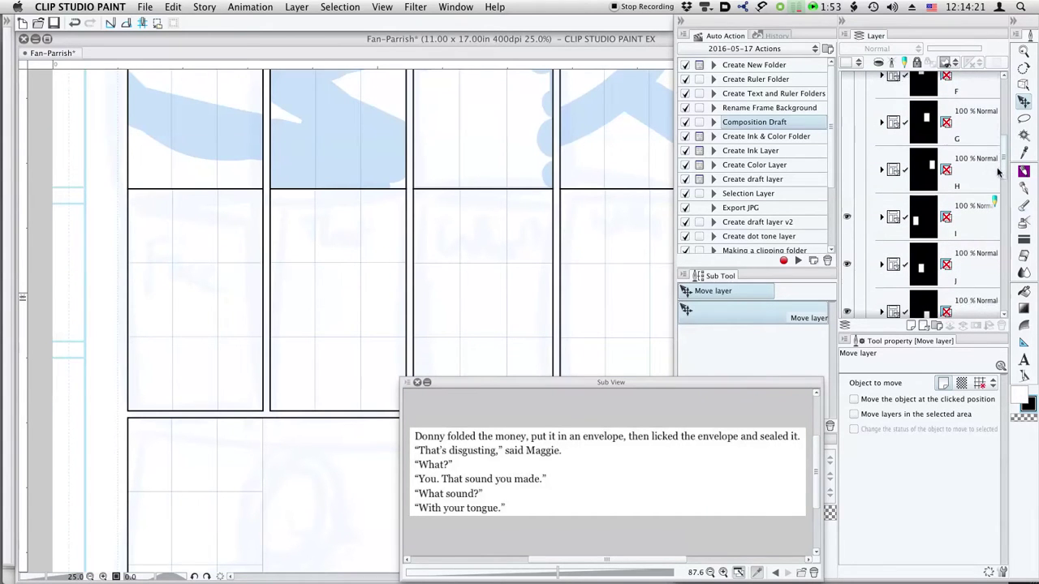
left_click(930, 179)
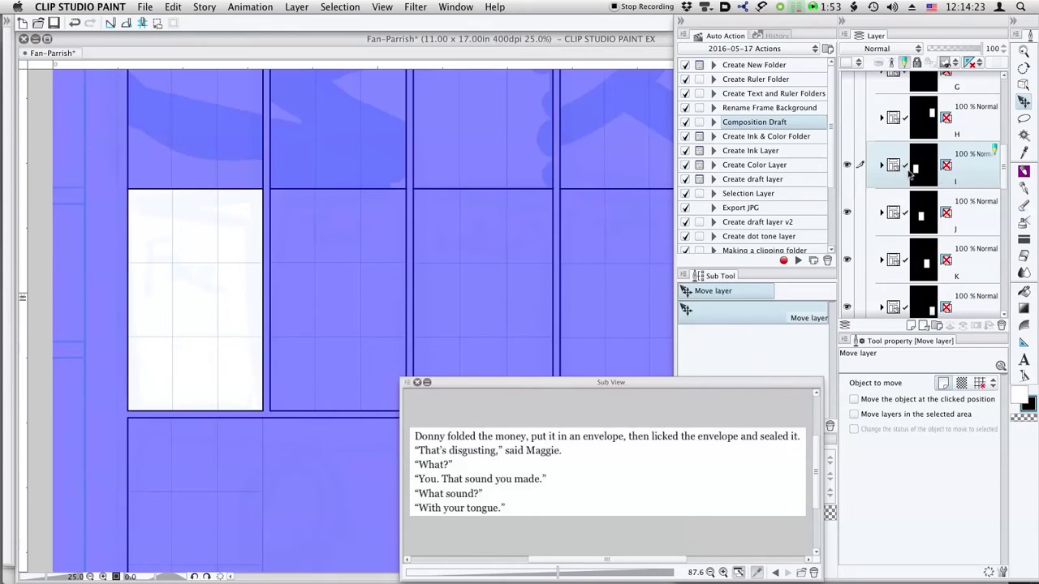
left_click(881, 167)
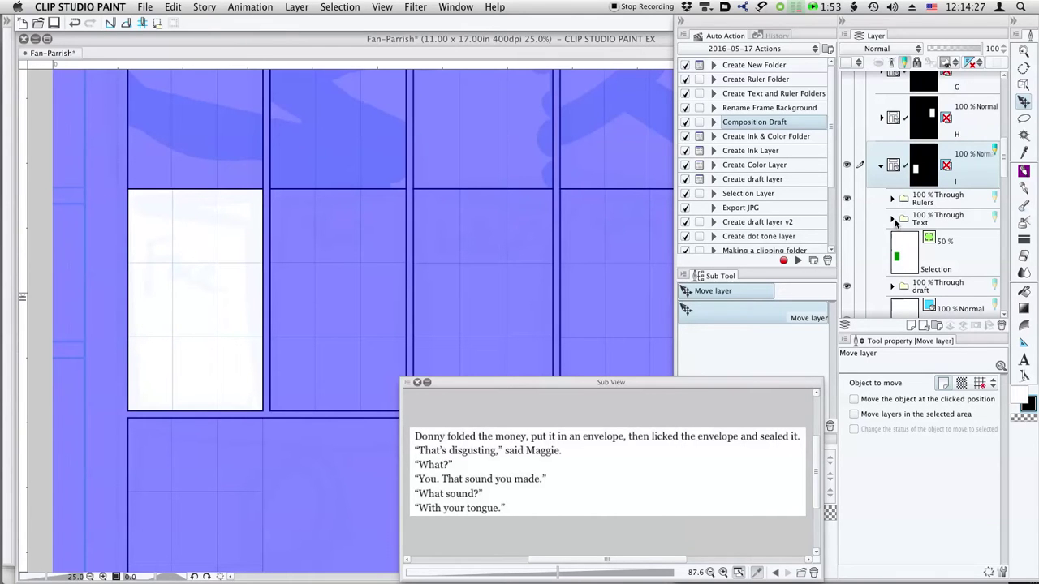
left_click(919, 224)
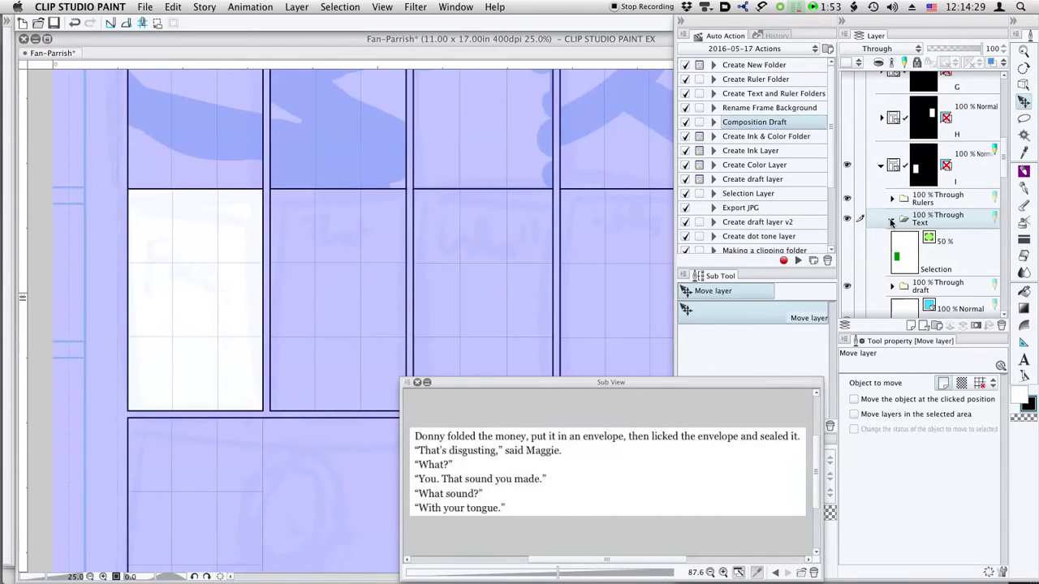
Step: Add the dialogue "THAT'S DISGUSTING!" on two lines near the top of panel I using the Dialog All R2 text tool
key("t")
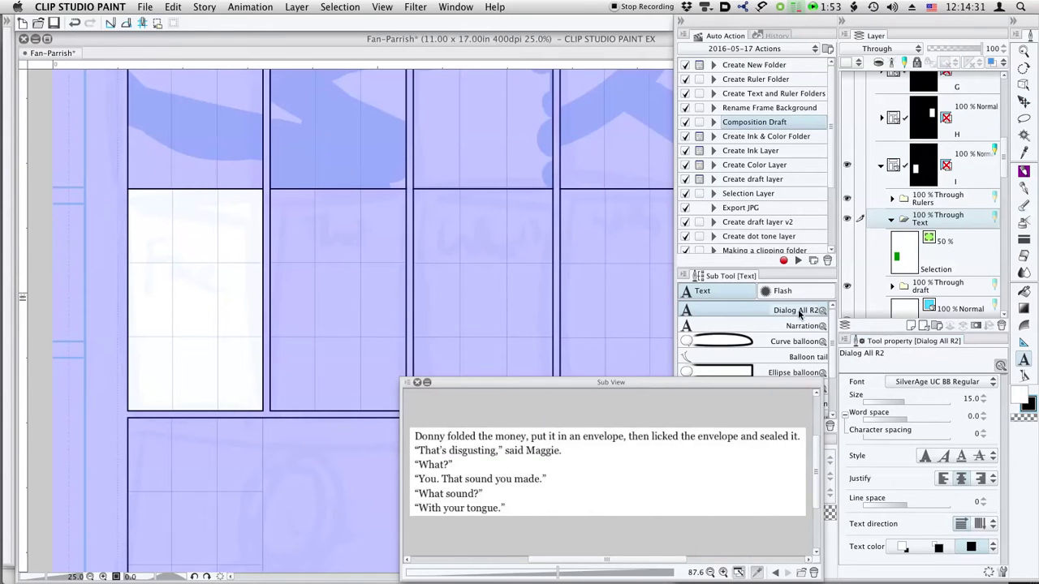
left_click(146, 216)
type("THAT'S")
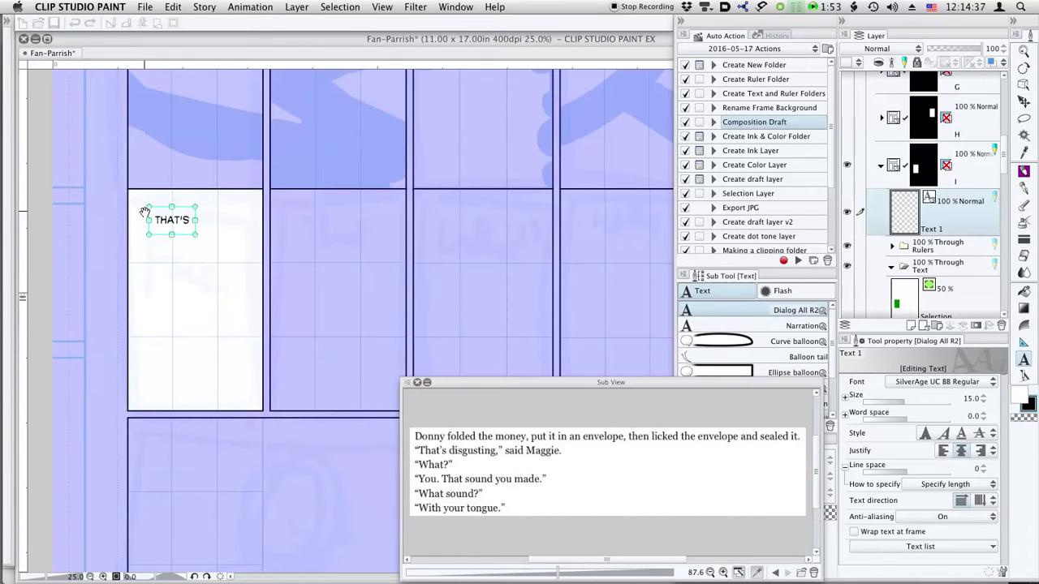
key("Return")
type("DISGUSTING!")
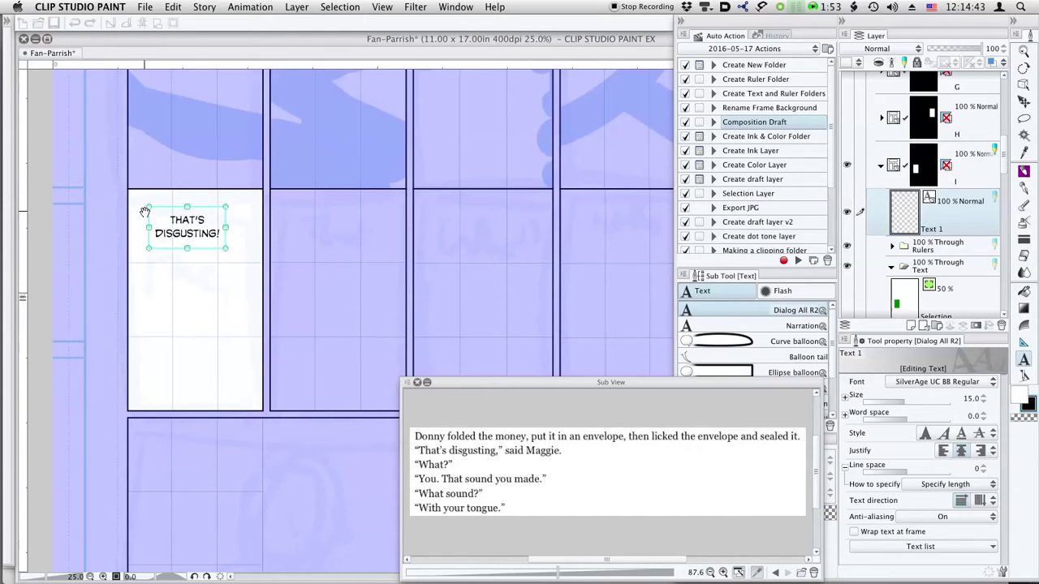
key("Escape")
Step: Move the dialogue text toward panel I's upper right corner and put its layer inside the panel's Text folder
key("k")
left_click_drag(249, 230, 276, 216)
left_click_drag(908, 221, 916, 262)
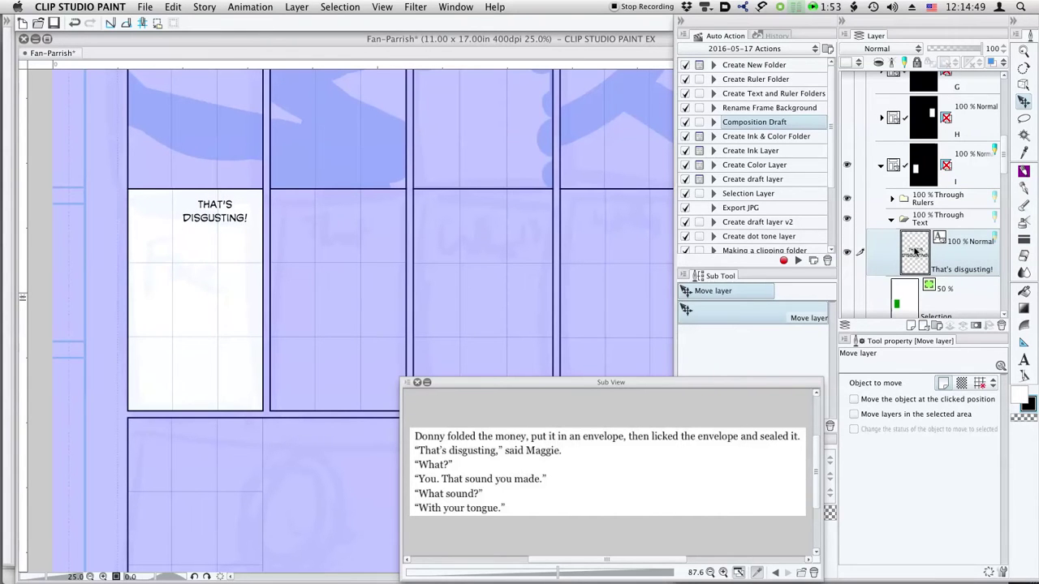
Step: Draw a rounded Curve balloon around the "THAT'S DISGUSTING!" text, running past panel I's top edge
key("t")
left_click(775, 344)
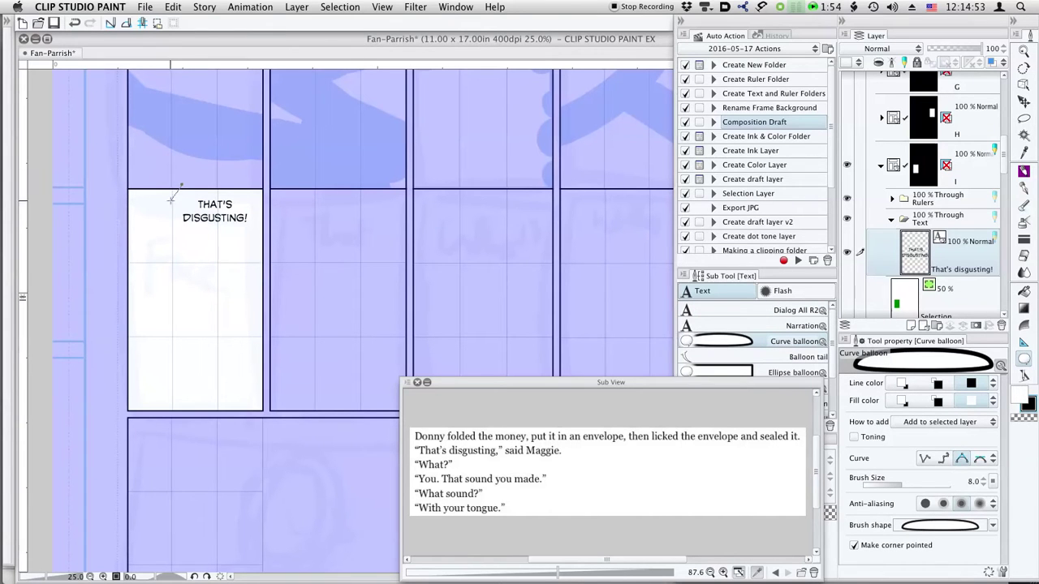
left_click(263, 213)
left_click(244, 179)
left_click(186, 185)
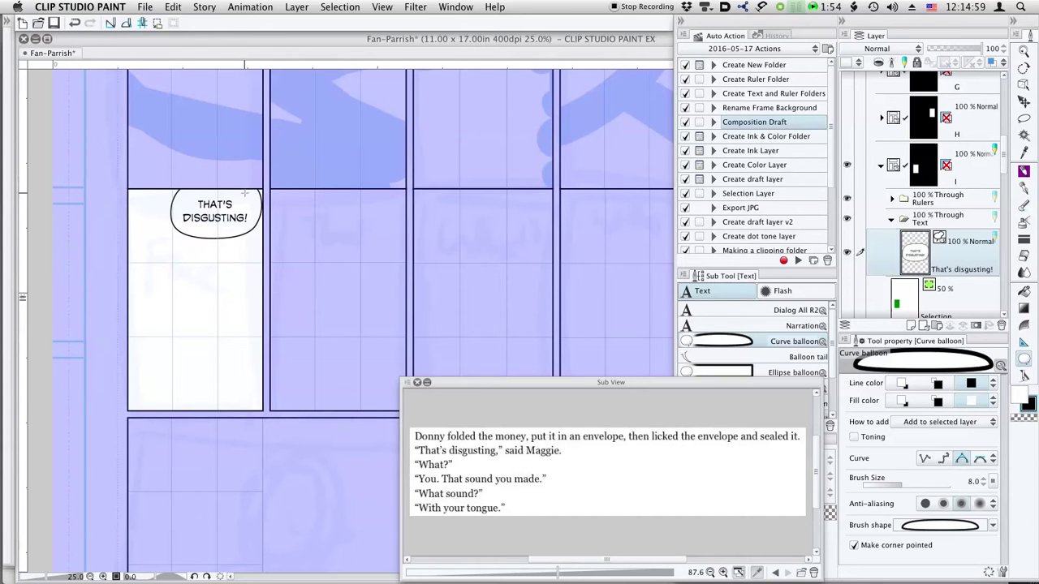
Step: Shrink the balloon to fit its text more closely and nudge the text inside it
key("o")
left_click(209, 238)
left_click_drag(275, 167, 264, 172)
left_click(207, 219)
left_click_drag(206, 217, 207, 214)
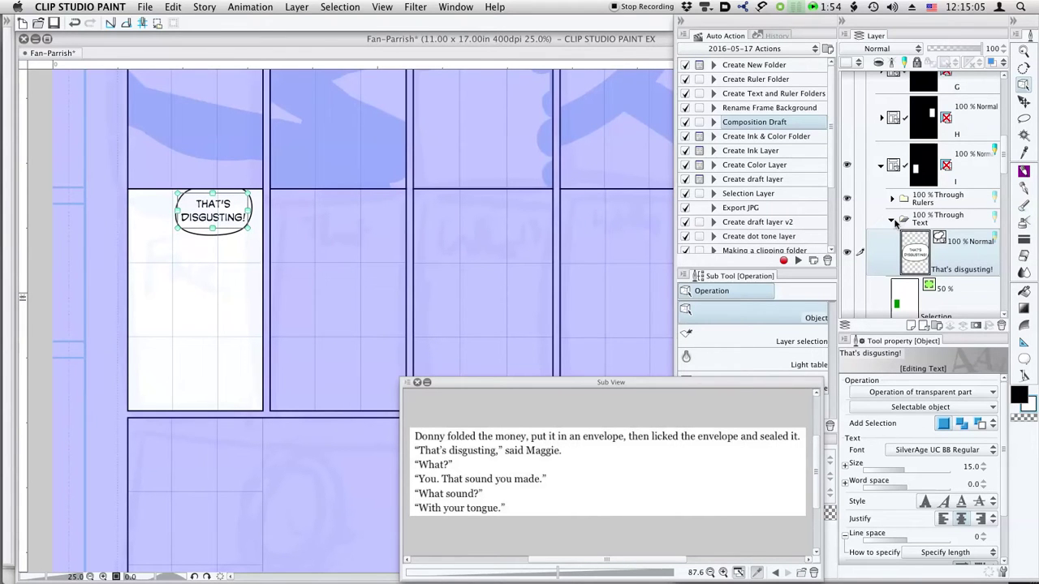
Step: Collapse panel I, open panel J's frame folder and make its Text folder active
scroll(1002, 166, "down", 1)
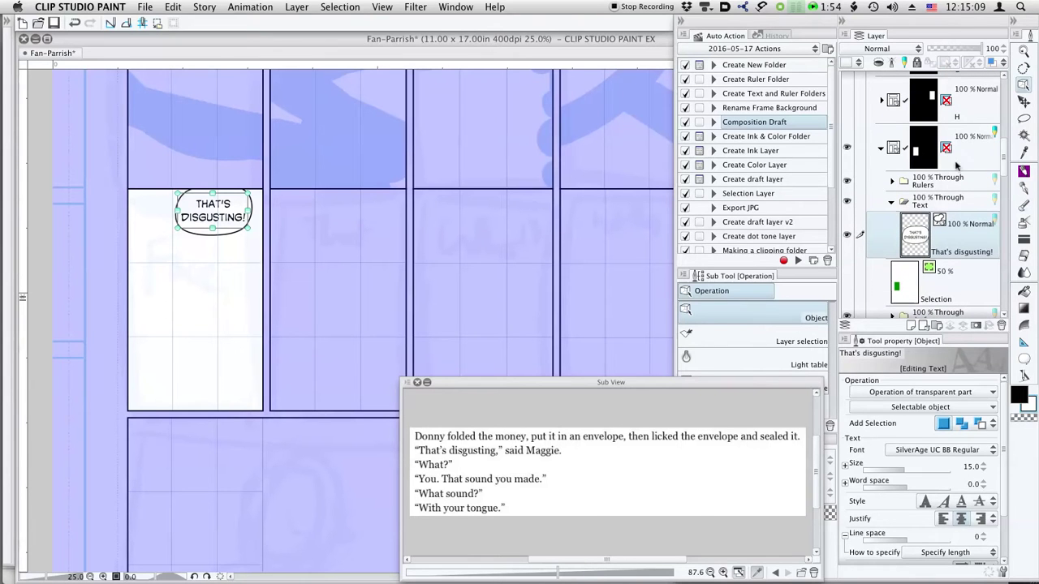
left_click(882, 151)
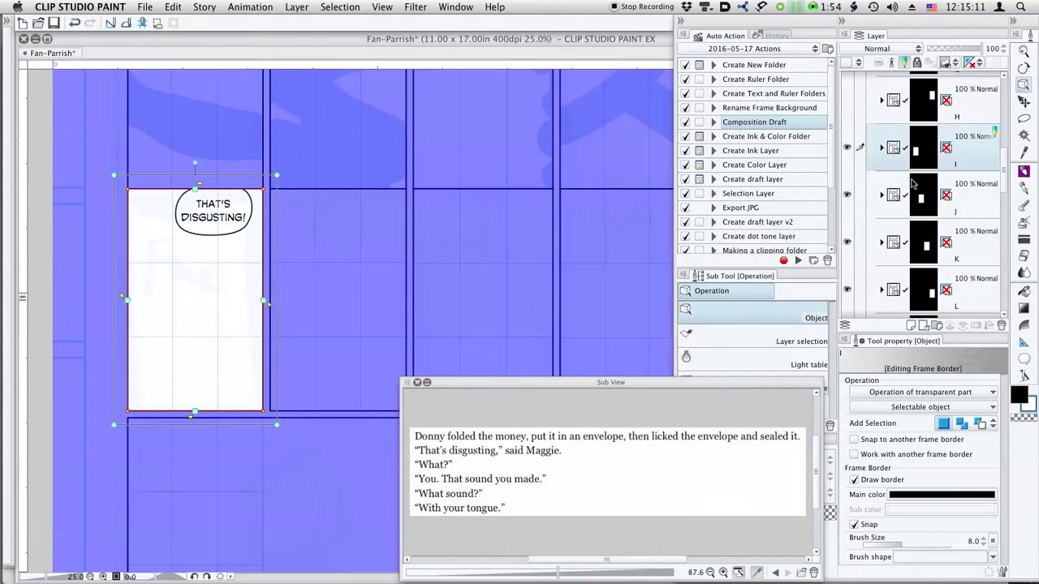
left_click(919, 197)
left_click(881, 196)
left_click(927, 253)
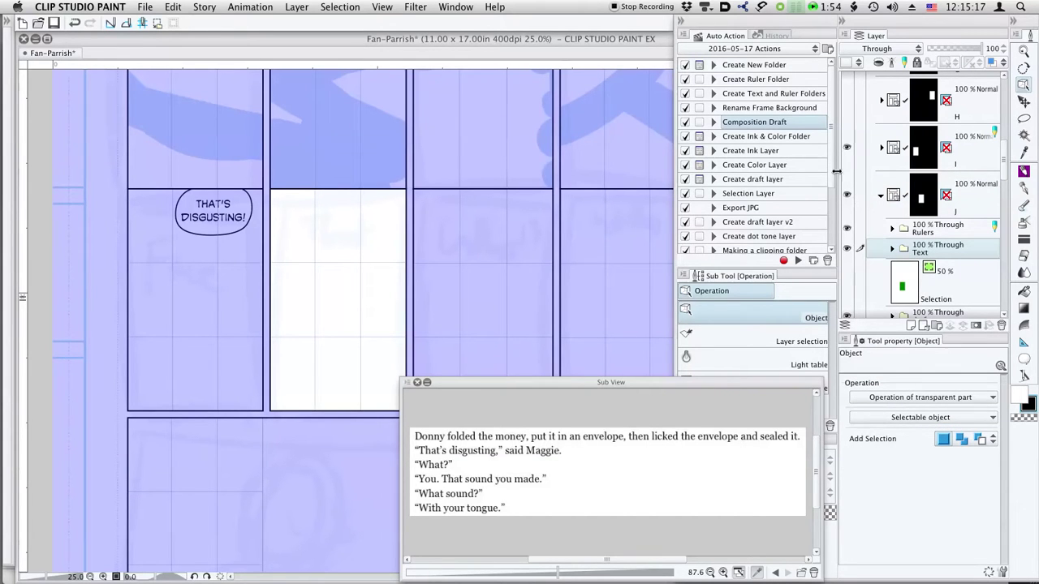
Step: Transfer the "THAT'S DISGUSTING!" balloon layer from panel I to panel J's Text folder and place the balloon in panel J's upper right
left_click(881, 148)
left_click(917, 236)
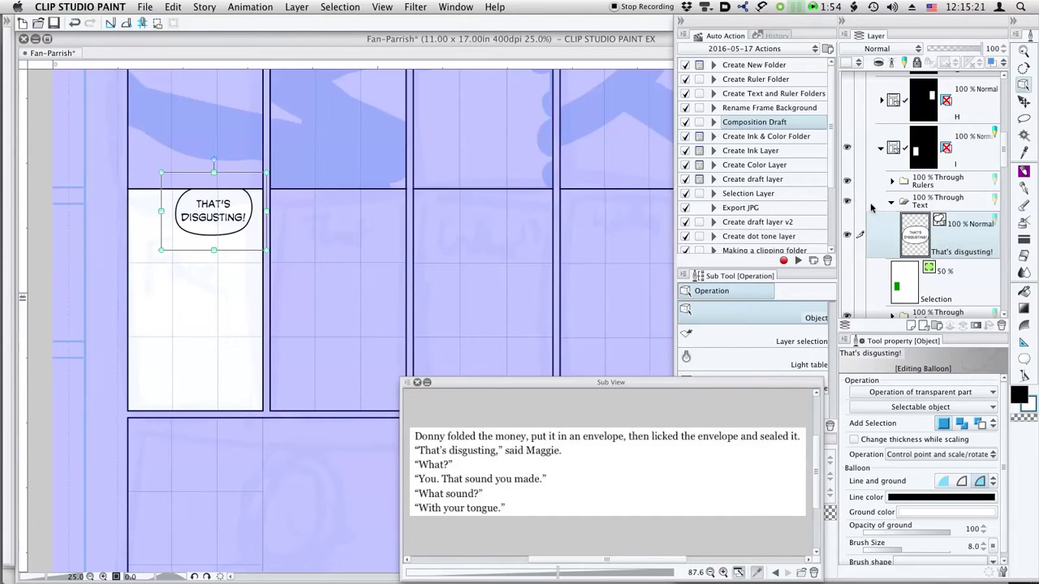
scroll(902, 142, "down", 4)
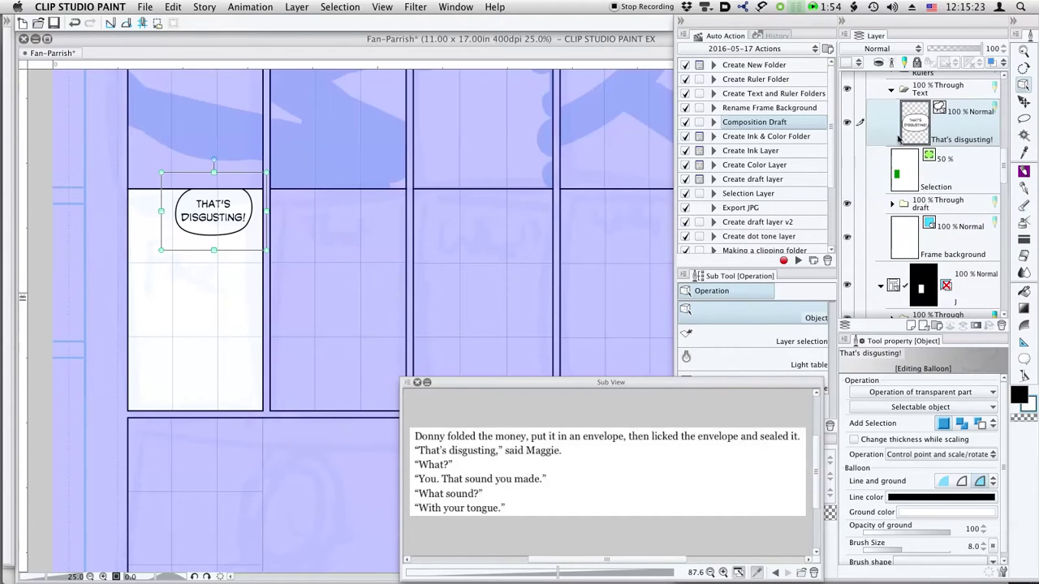
left_click_drag(911, 126, 931, 268)
key("k")
left_click_drag(229, 220, 378, 236)
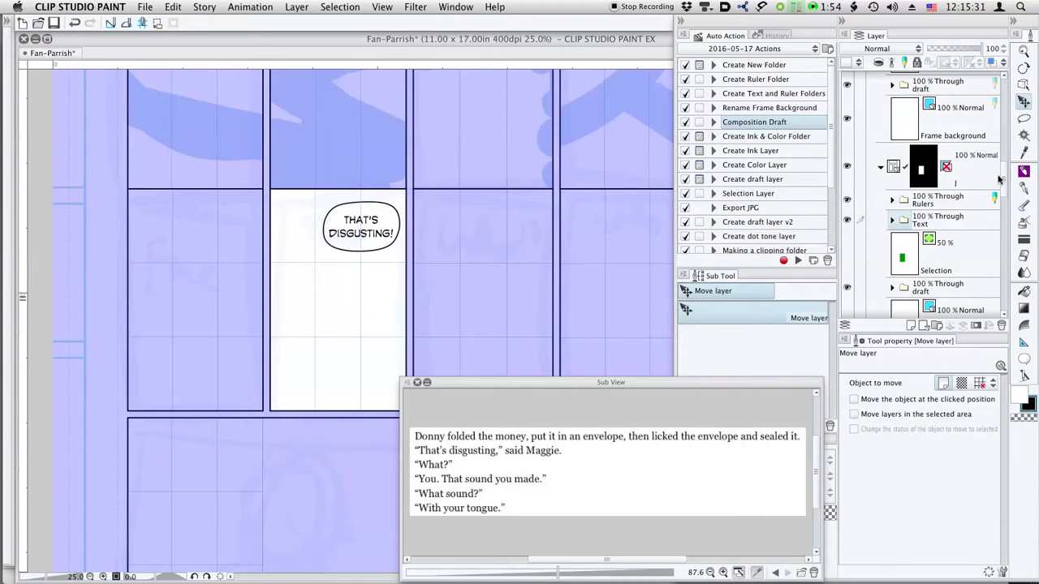
Step: Open panel K's frame folder and make its Text folder active
left_click_drag(1000, 179, 997, 207)
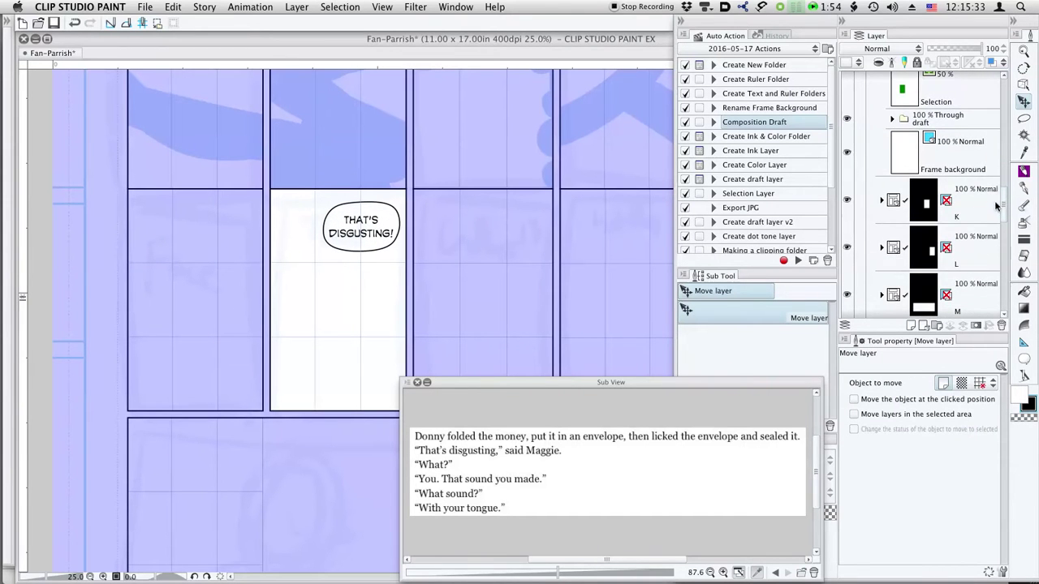
left_click(927, 201)
left_click(882, 202)
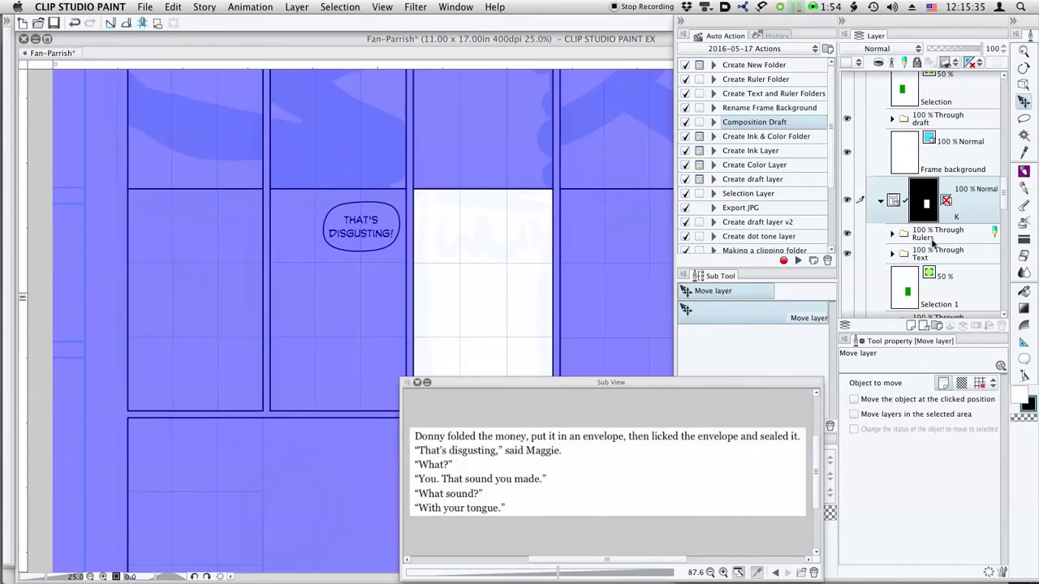
left_click(936, 257)
Step: Draw an empty rounded Curve balloon in the upper part of panel K
key("t")
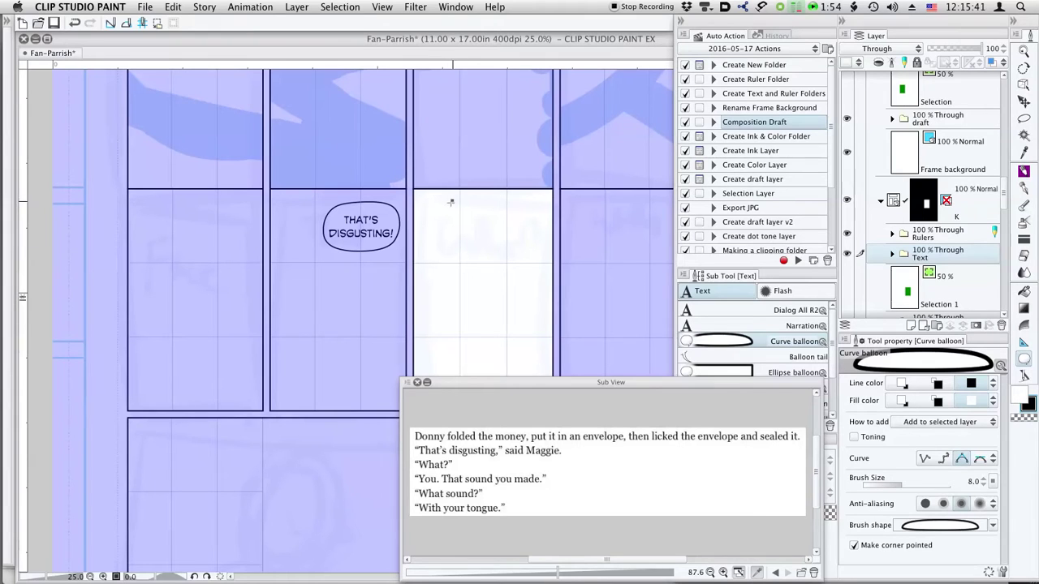
left_click(442, 257)
left_click(489, 266)
left_click(453, 201)
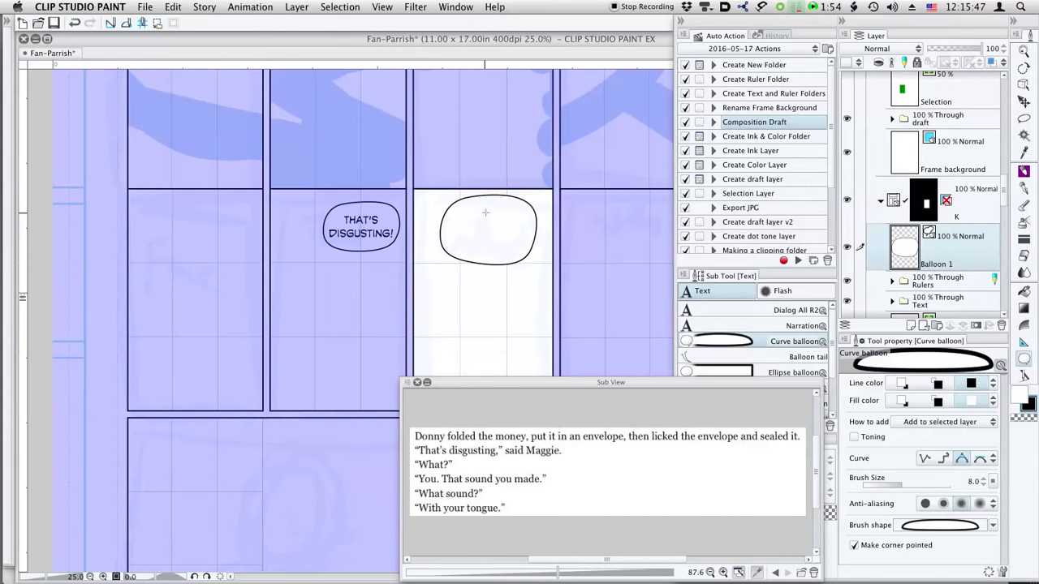
Step: Add the dialogue "WHAT?" inside panel K's balloon using the Dialog All R2 text tool
left_click(789, 310)
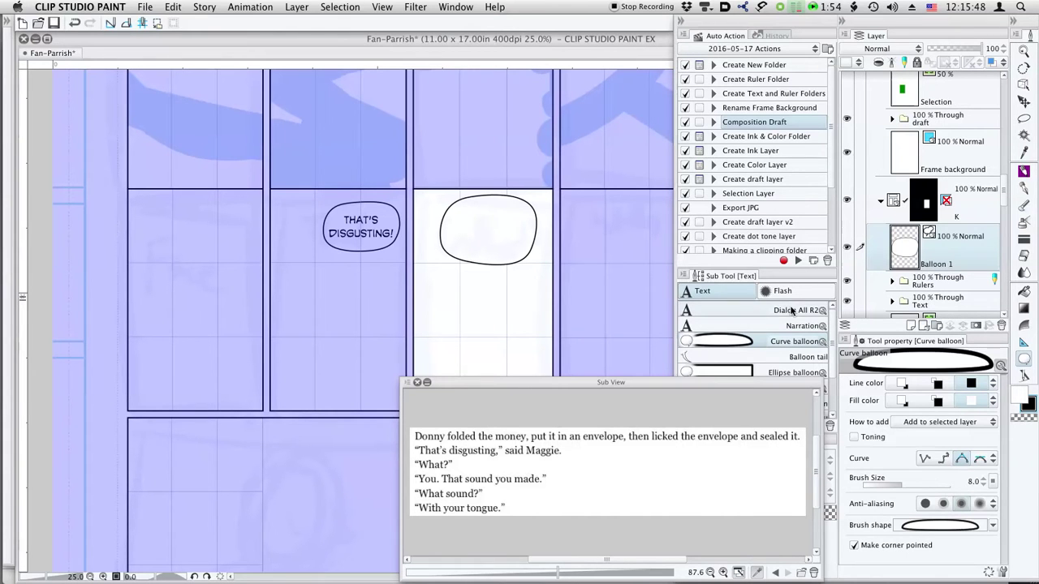
left_click(469, 227)
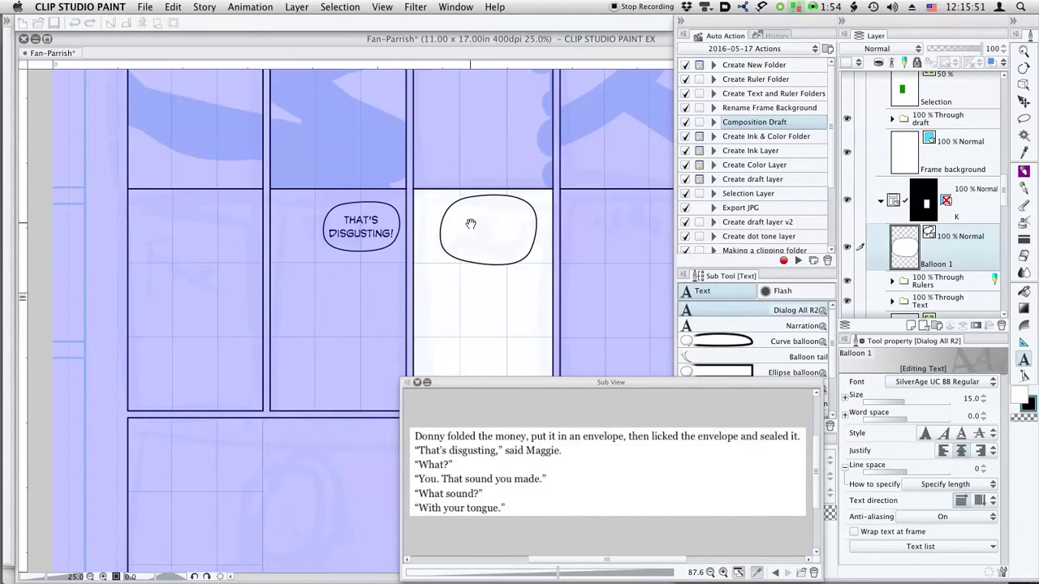
type("WHAT?")
key("Escape")
Step: Scale down panel K's balloon so it fits closely around "WHAT?"
key("o")
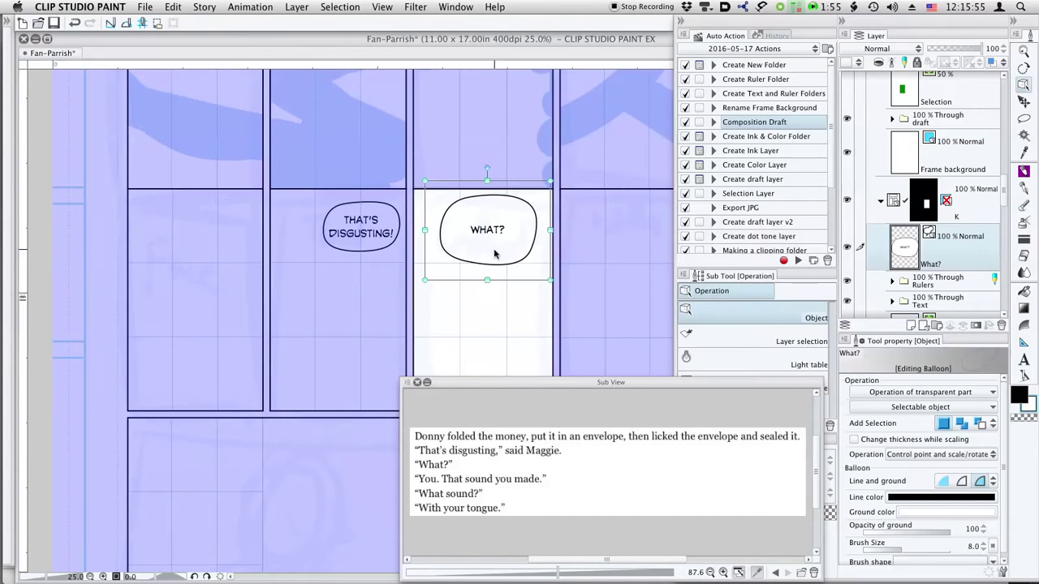
left_click(497, 247)
left_click_drag(529, 263, 399, 239)
Step: Move the "WHAT?" balloon to panel K's upper right corner and put its layer inside the panel's Text folder
key("k")
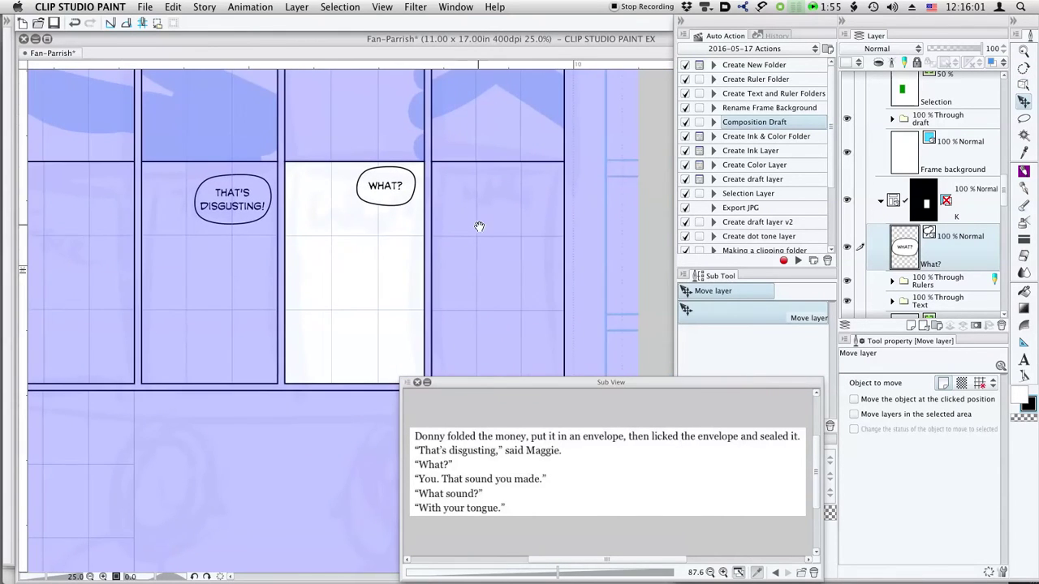
left_click_drag(482, 219, 387, 242)
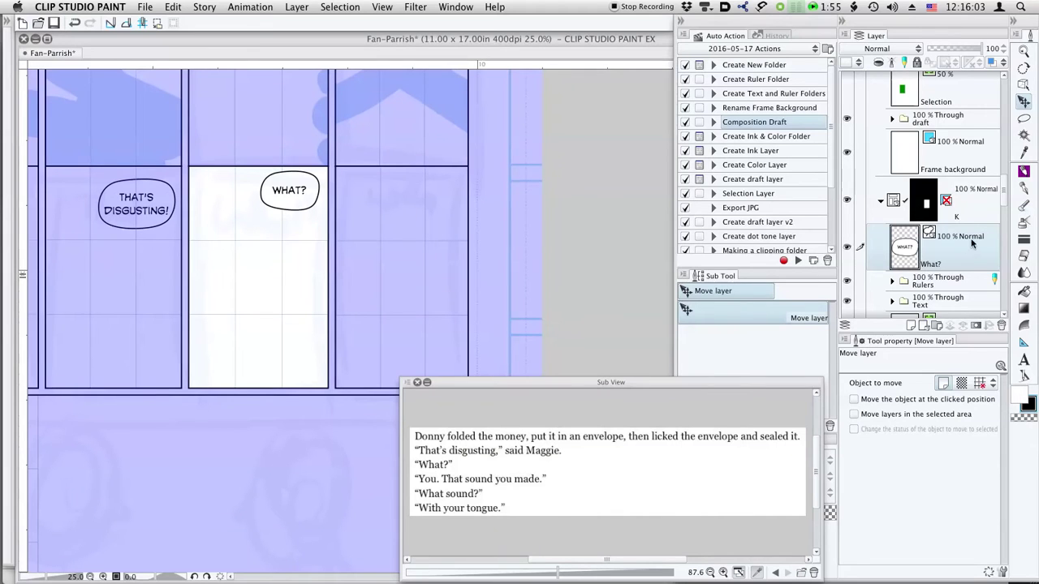
left_click_drag(954, 250, 947, 304)
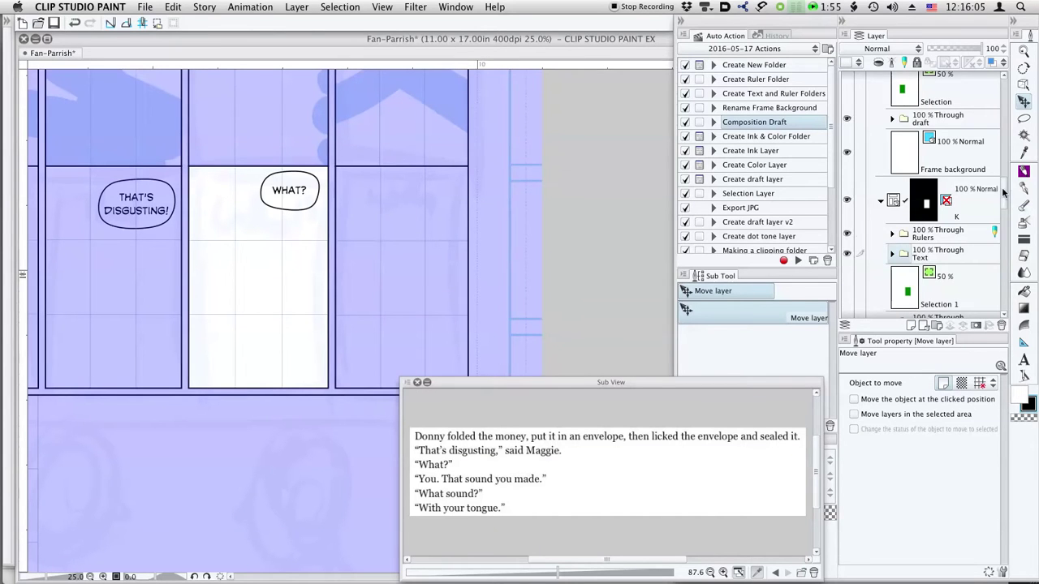
Step: Open panel L's frame folder and make panel L the active frame
scroll(1003, 195, "down", 5)
scroll(996, 218, "down", 1)
left_click(882, 211)
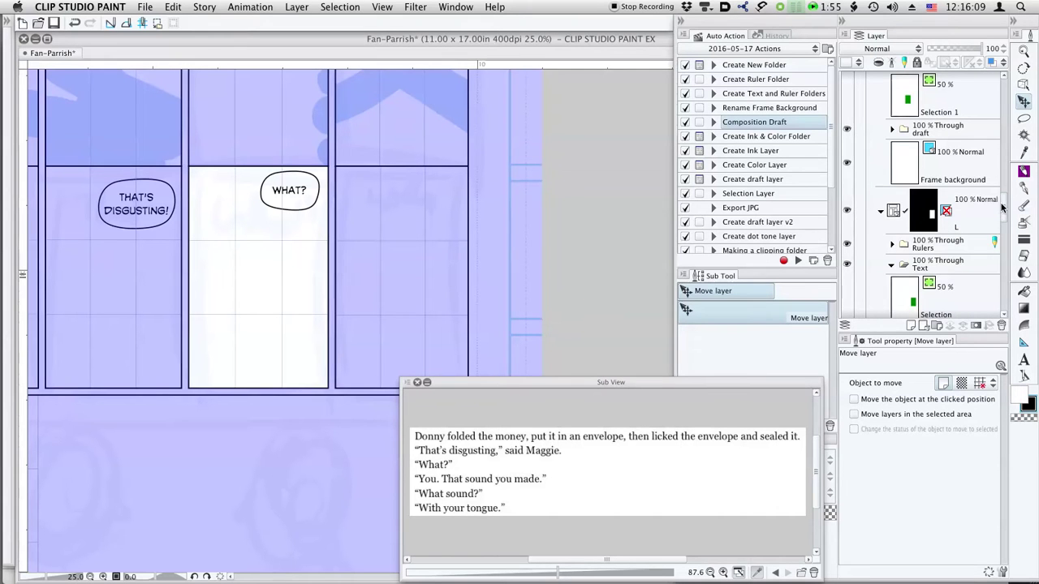
scroll(1001, 208, "down", 2)
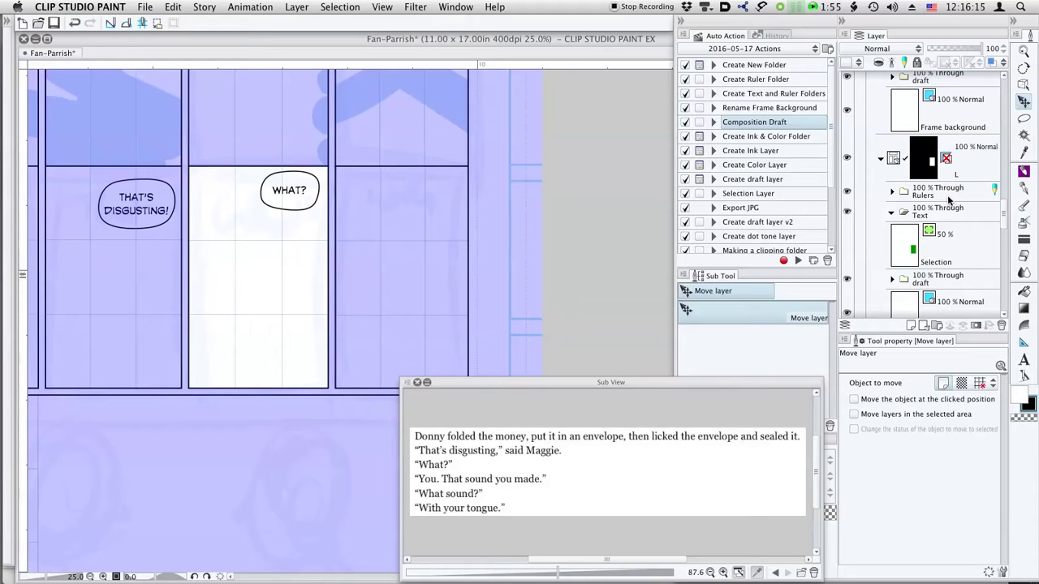
left_click_drag(336, 267, 339, 323)
scroll(340, 323, "left", 5)
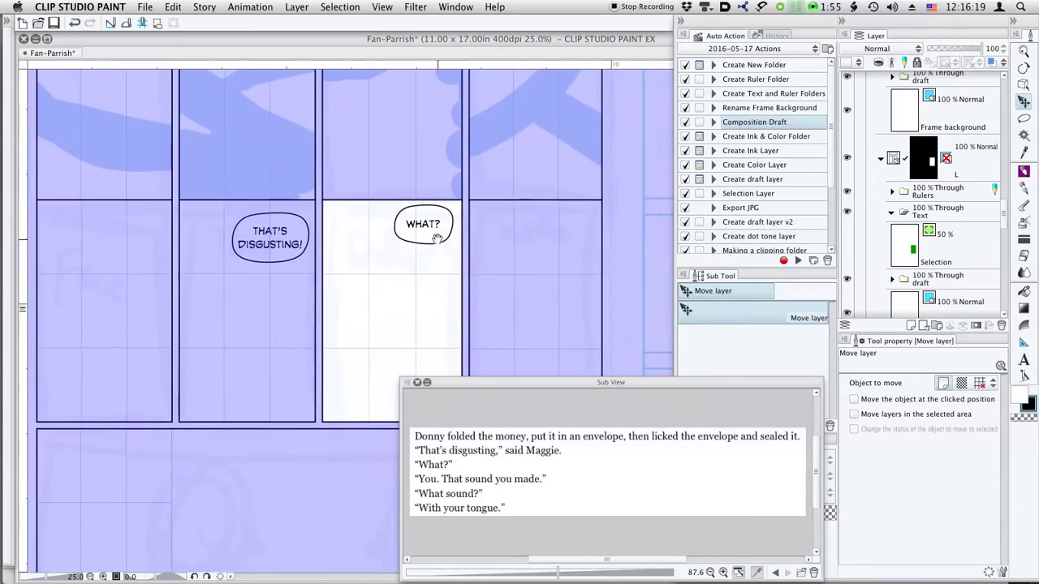
scroll(434, 238, "left", 4)
scroll(358, 245, "down", 1)
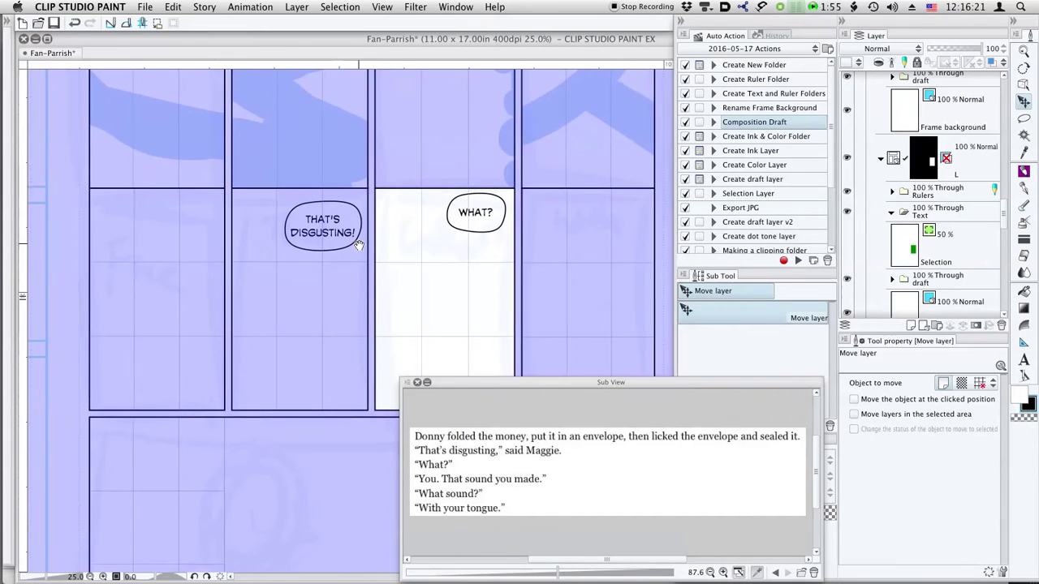
scroll(357, 245, "down", 1)
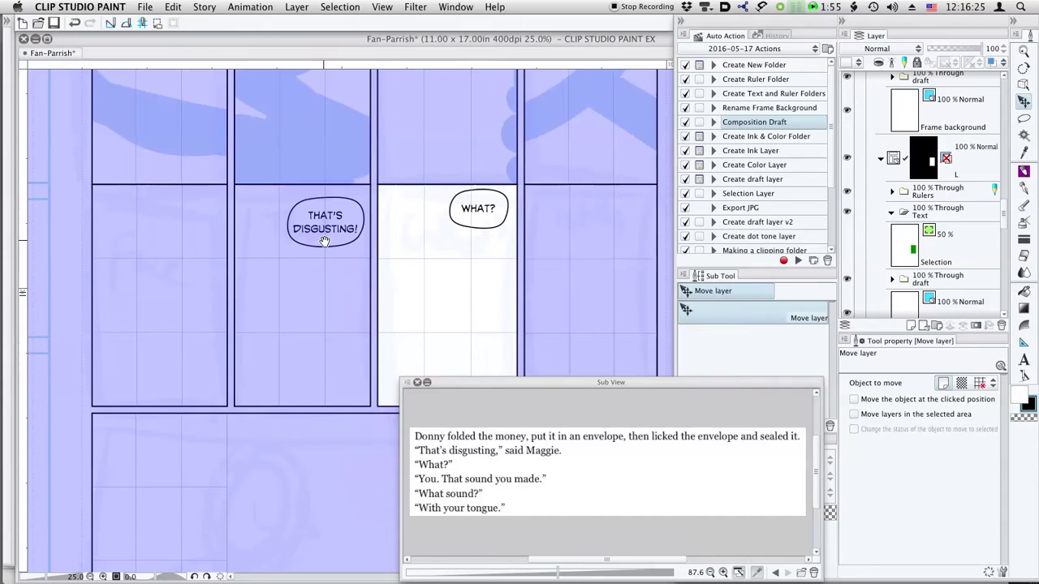
left_click_drag(331, 241, 303, 215)
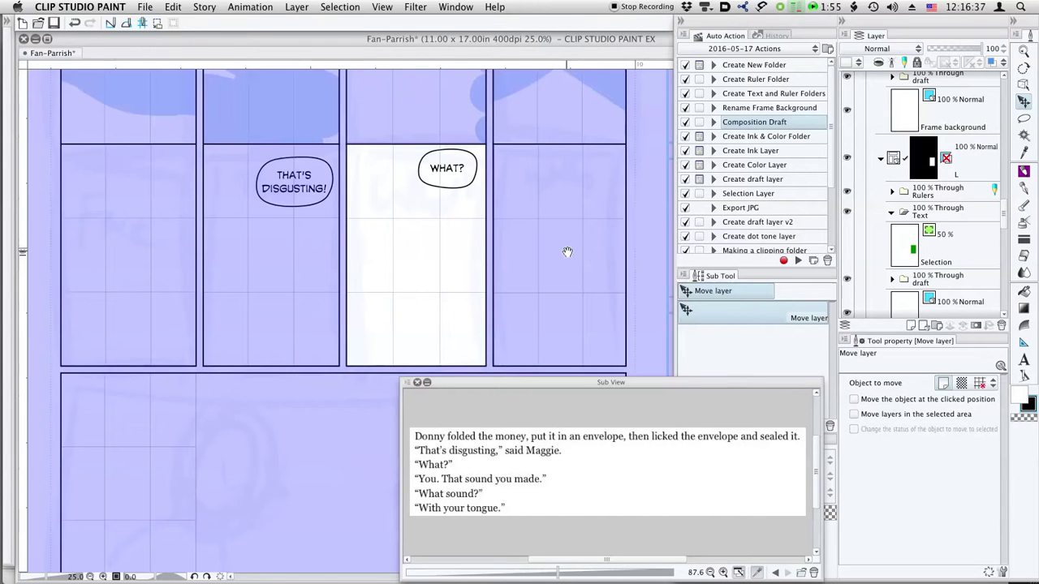
left_click_drag(541, 301, 454, 307)
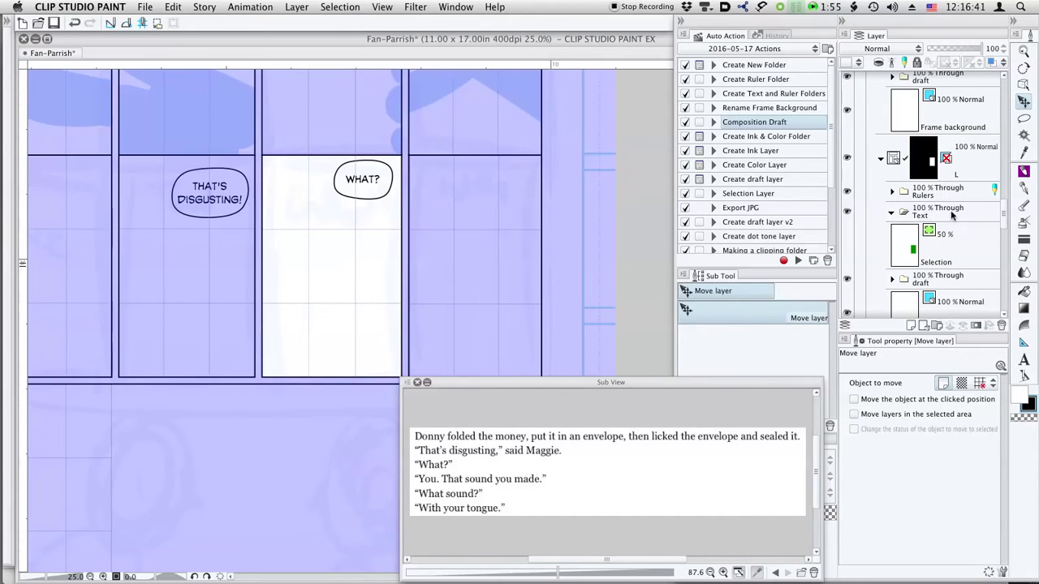
left_click(867, 174)
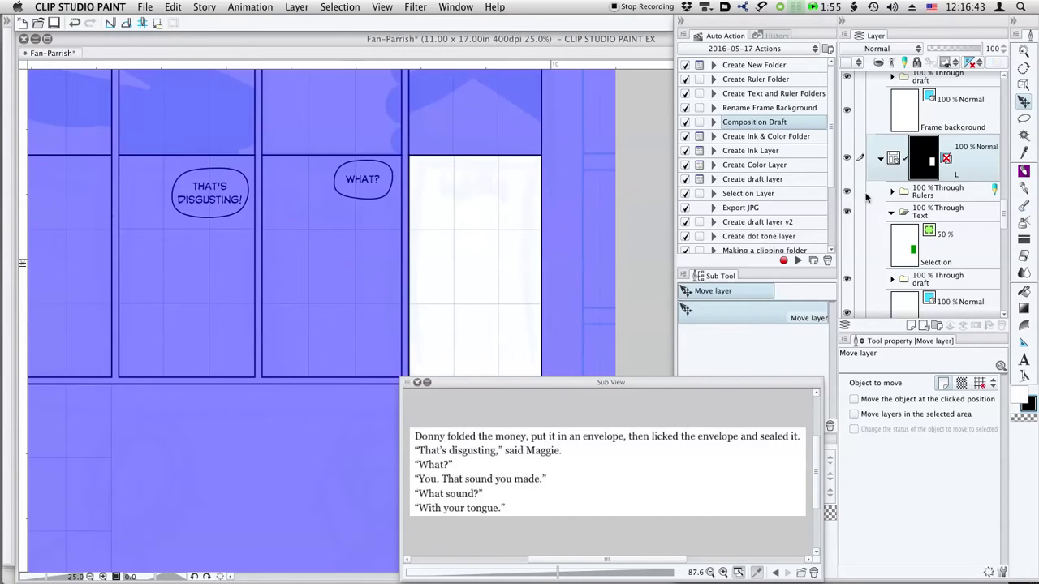
Step: Letter "WITH YOUR TONGUE." on two lines in the upper part of panel L and put its layer inside the panel's Text folder
key("t")
left_click(461, 183)
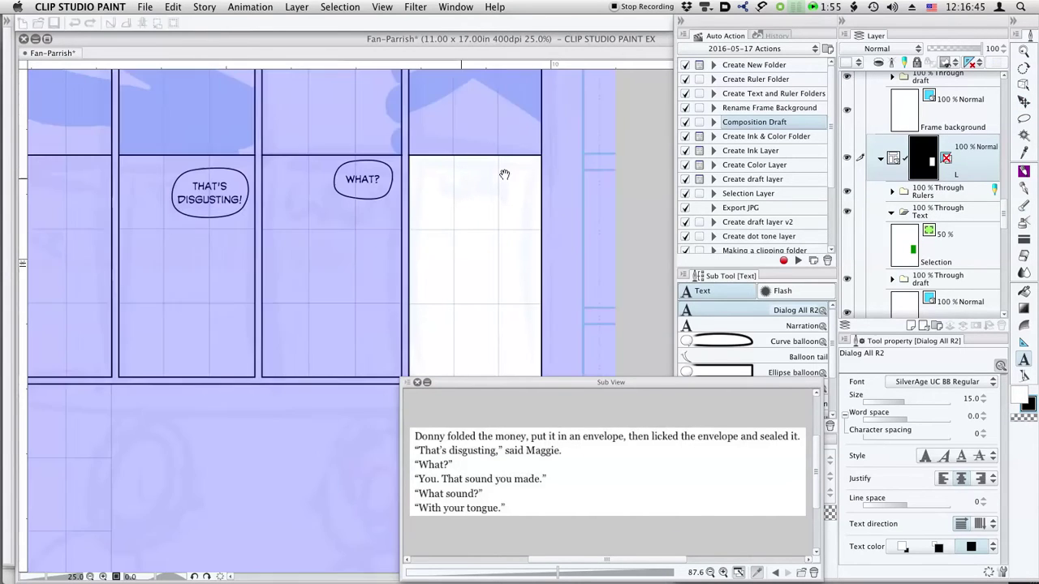
type("WITH")
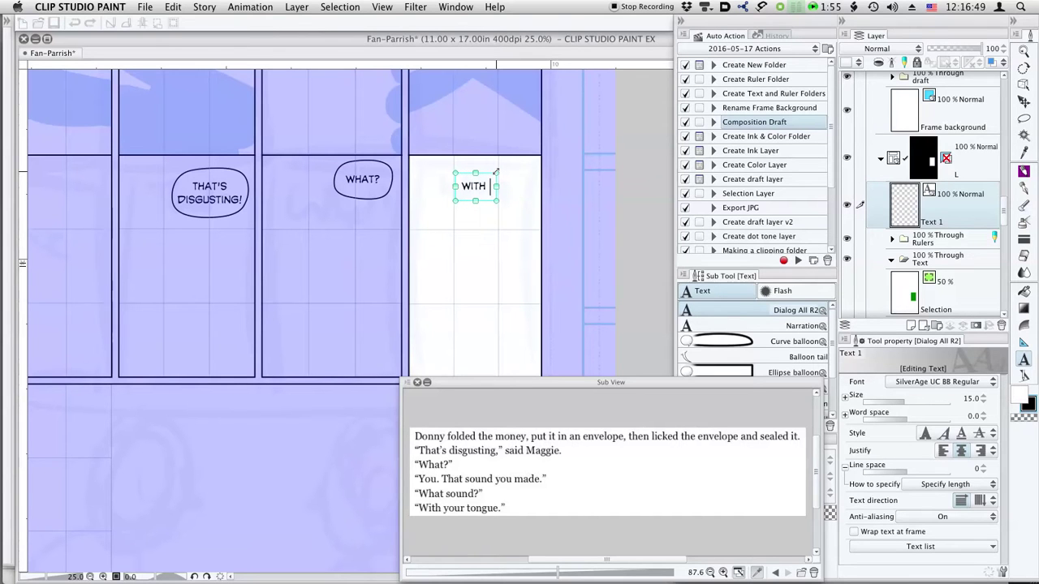
type("YOUR")
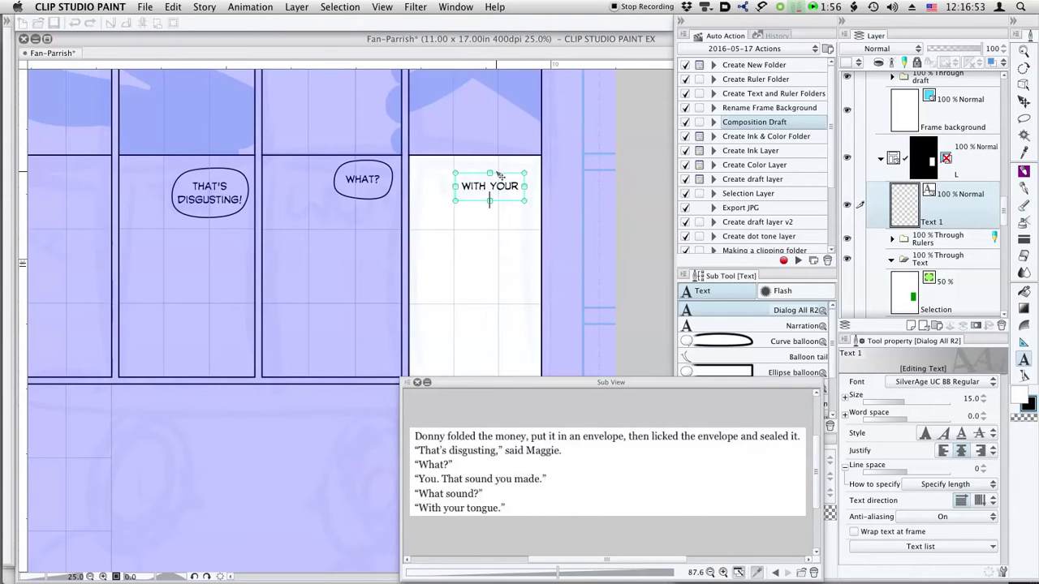
key("Return")
type("TONGUE.")
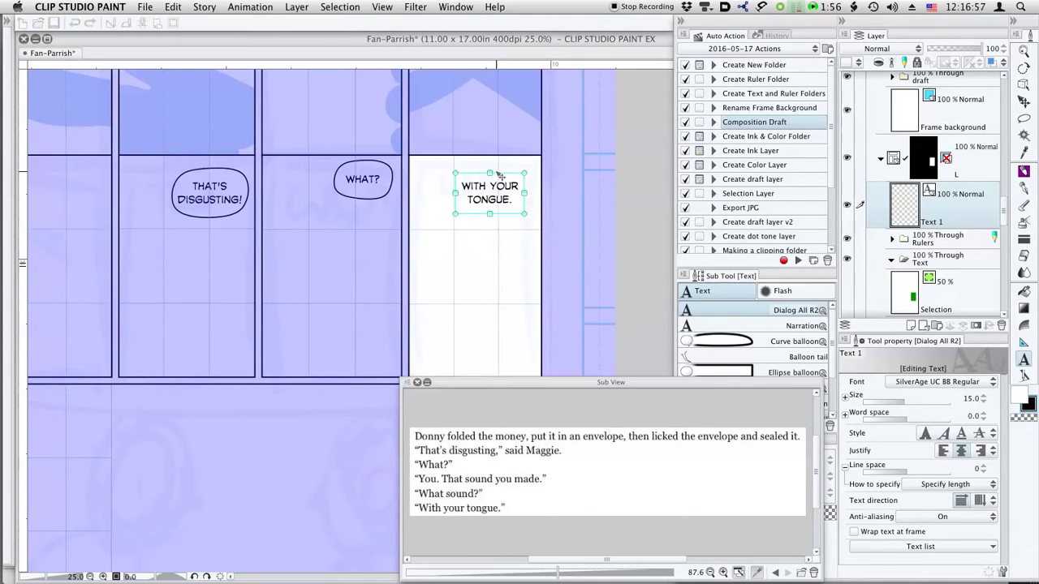
left_click(496, 172)
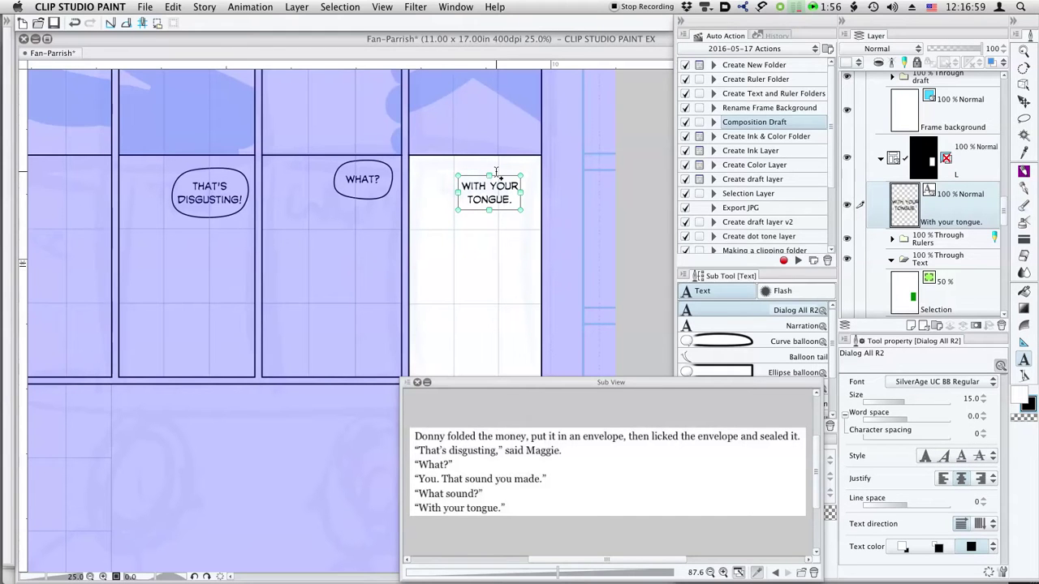
left_click_drag(903, 209, 925, 257)
Step: Draw a curve balloon around "WITH YOUR TONGUE.", center the text in it and scale the balloon down to fit closely
left_click(796, 341)
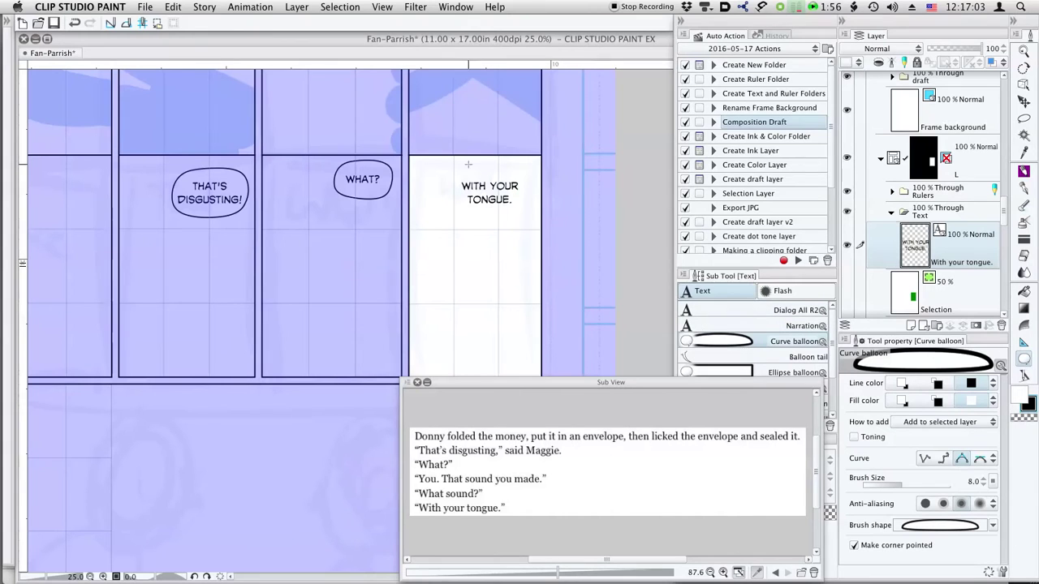
left_click(477, 216)
left_click(524, 212)
left_click(533, 173)
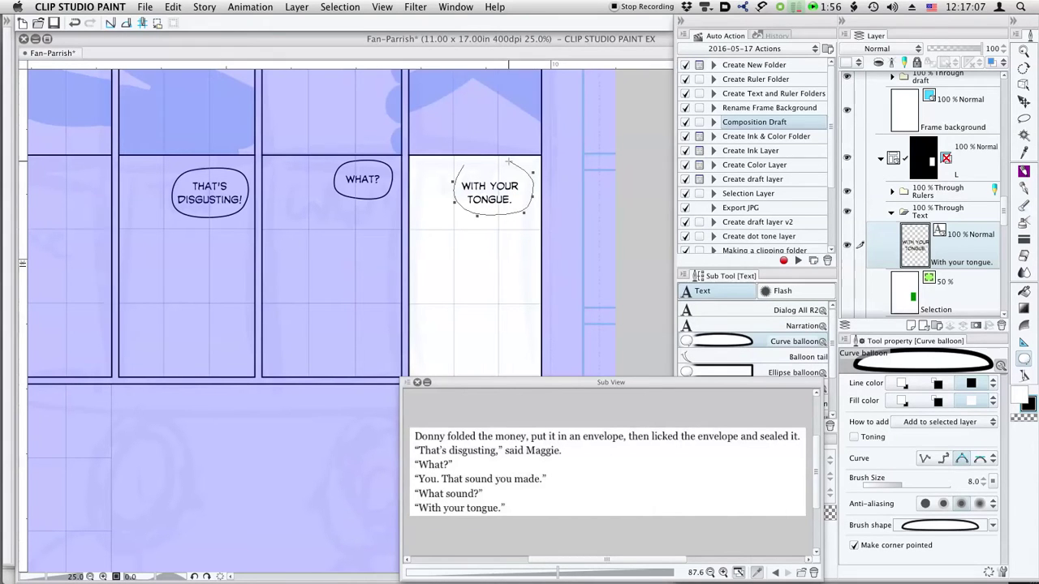
left_click(464, 165)
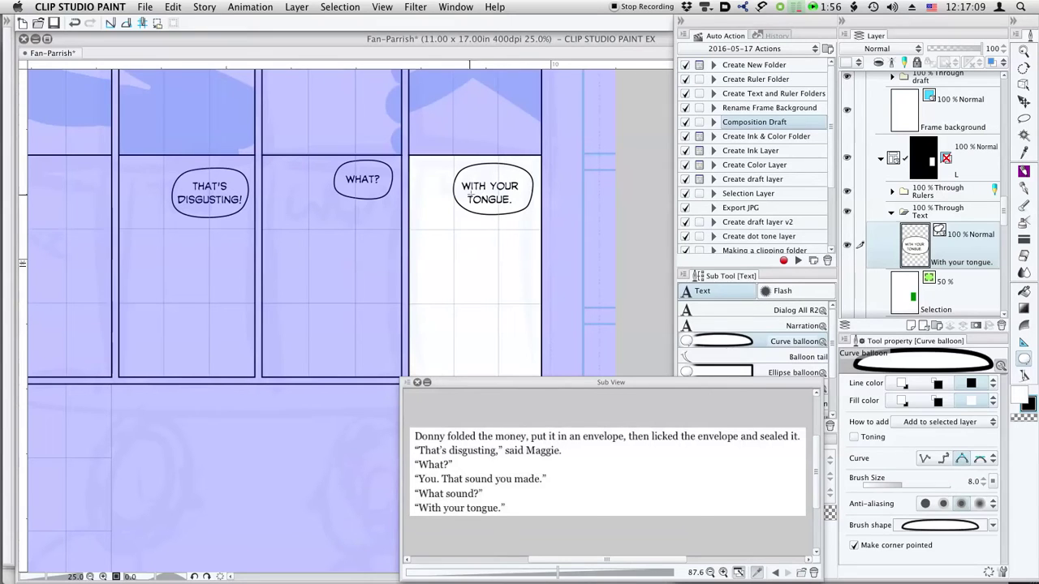
key("o")
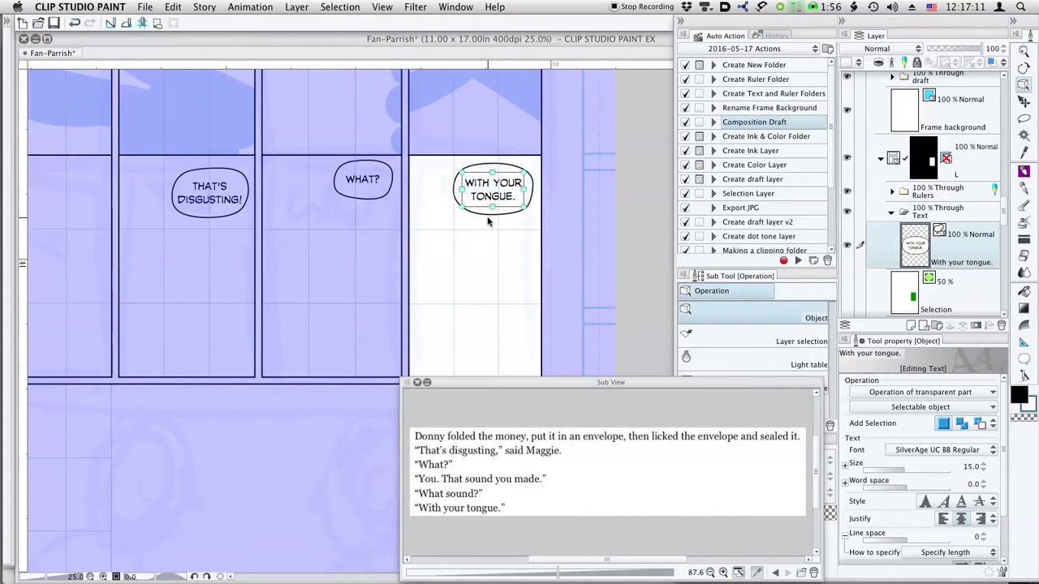
left_click(487, 221)
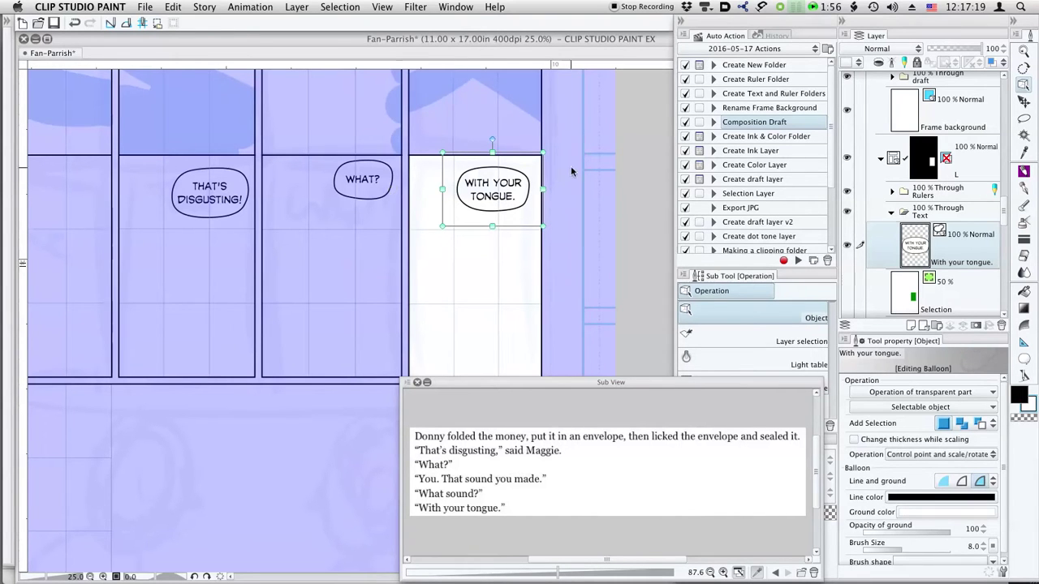
Step: Change panel K's dialogue to "WHAT SOUND?" on two lines and adjust its balloon to fit around the text
scroll(1001, 193, "down", 5)
left_click(934, 221)
left_click(892, 224)
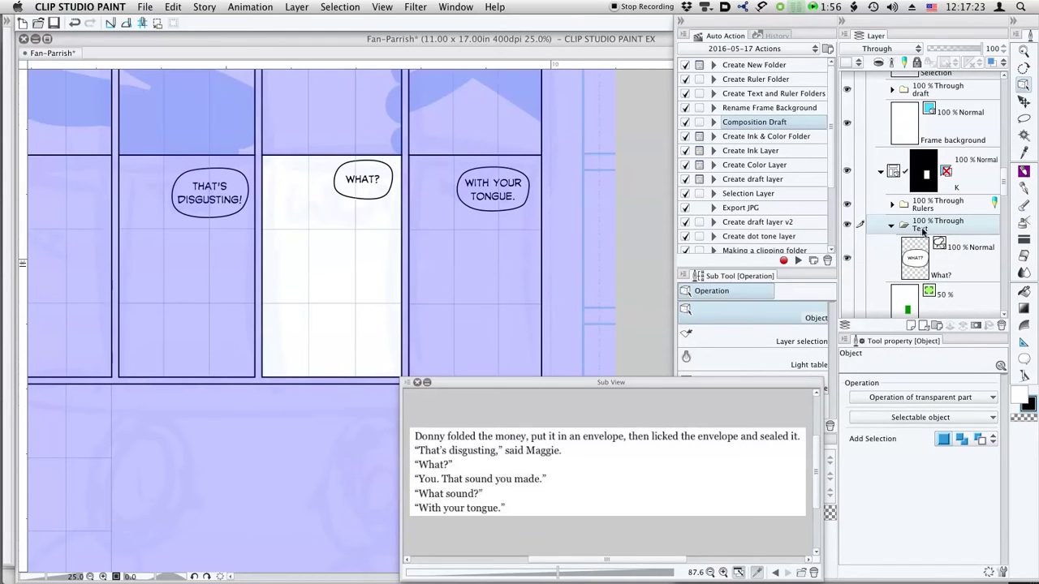
left_click(914, 258)
key("t")
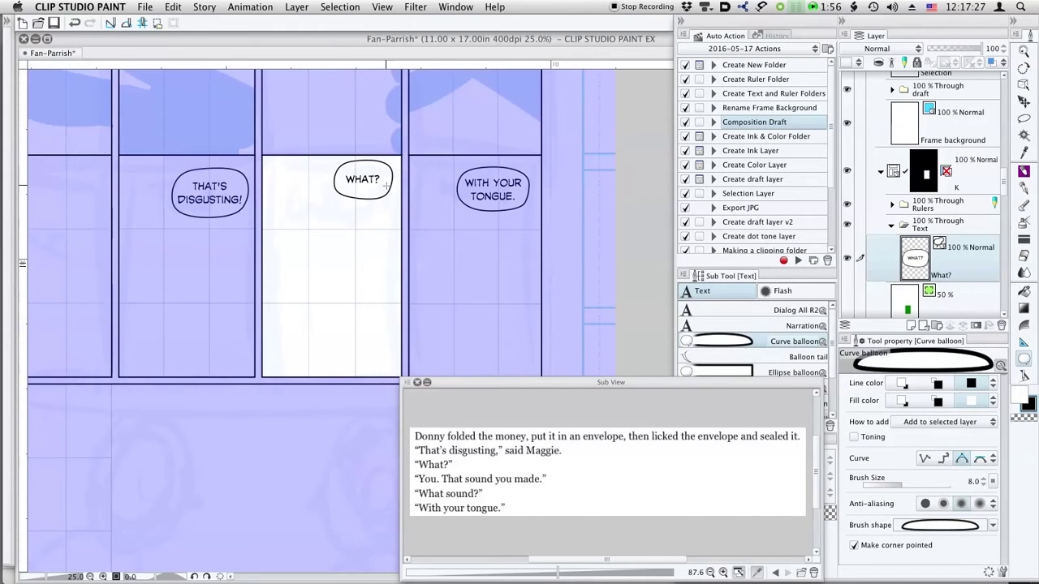
left_click(796, 310)
left_click(372, 178)
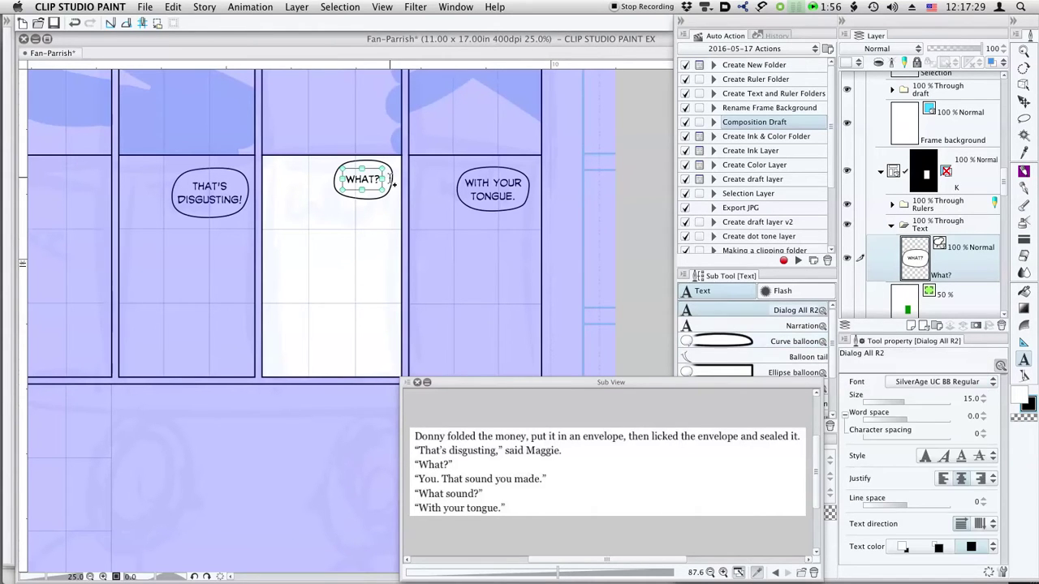
key("Return")
type("sound")
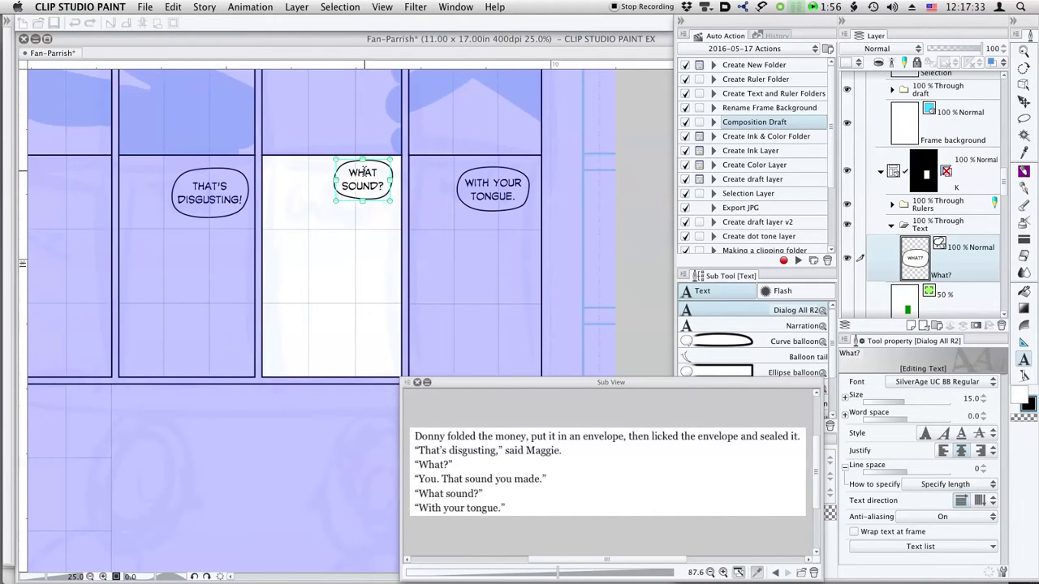
key("Escape")
key("o")
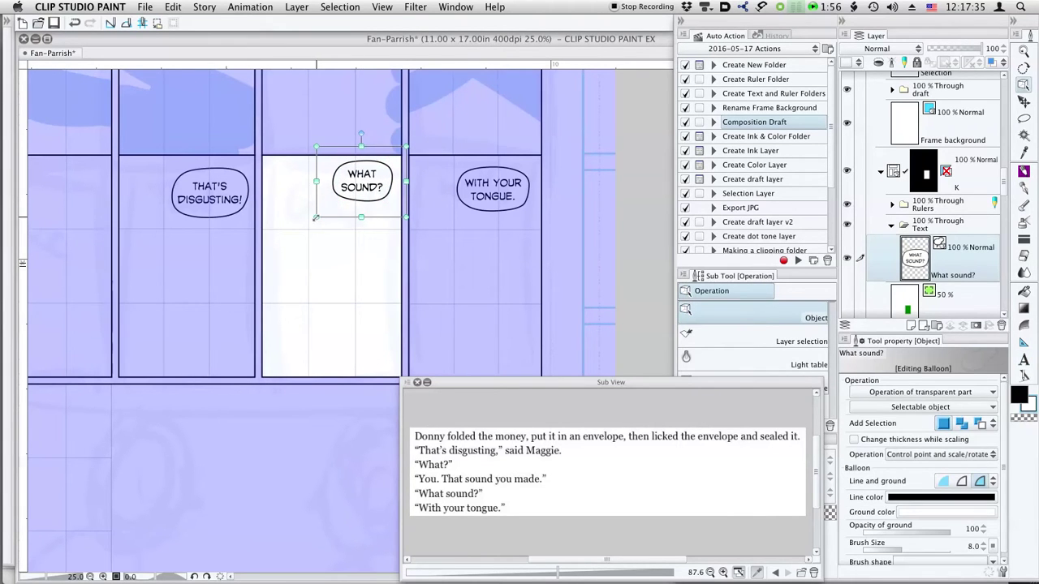
double_click(359, 186)
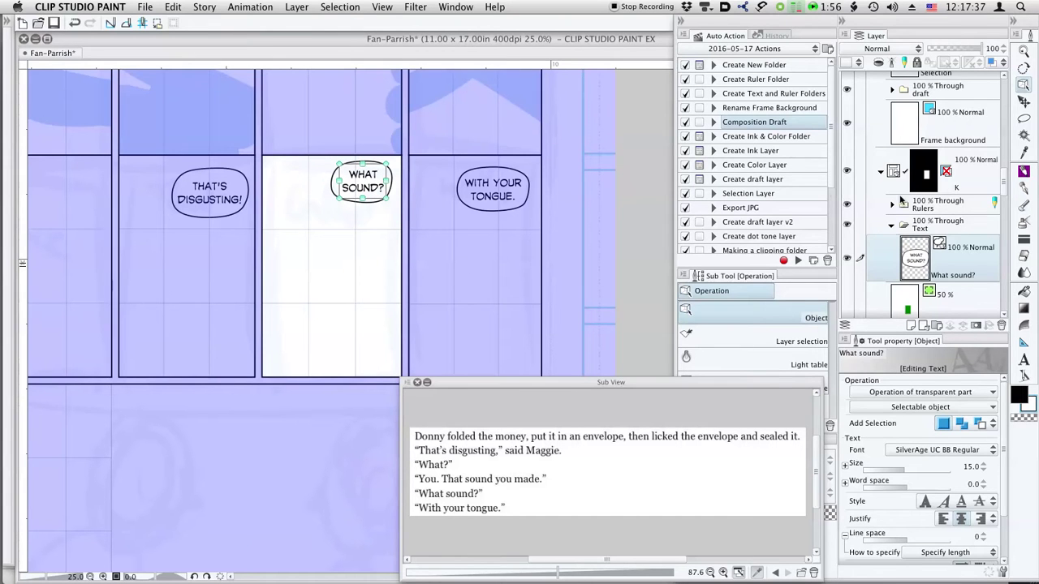
Step: Open panel J's Text folder and replace the dialogue in its balloon with "YOU."
left_click_drag(1002, 192, 1003, 169)
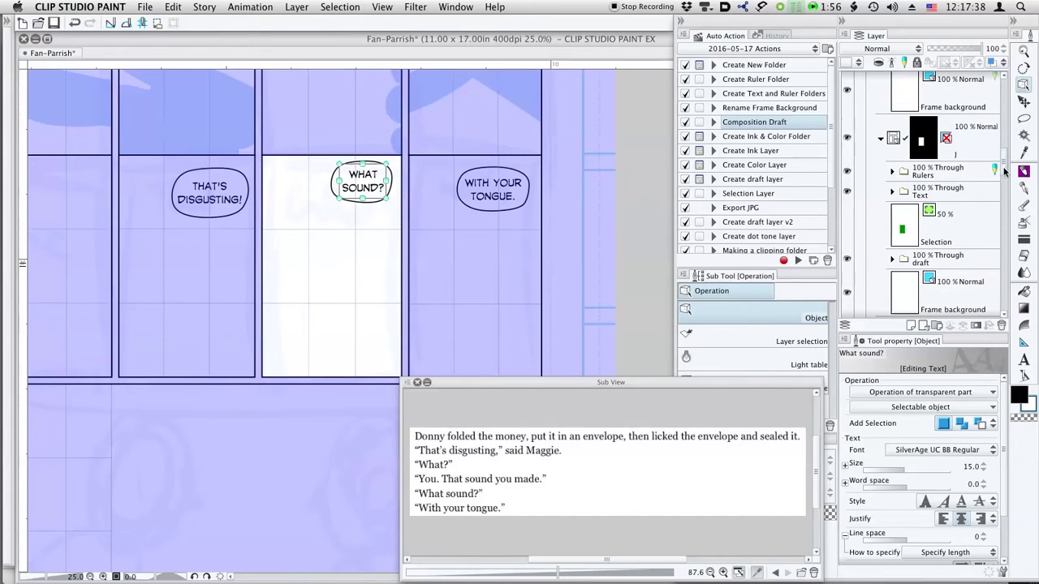
left_click(913, 191)
left_click(893, 194)
left_click(913, 226)
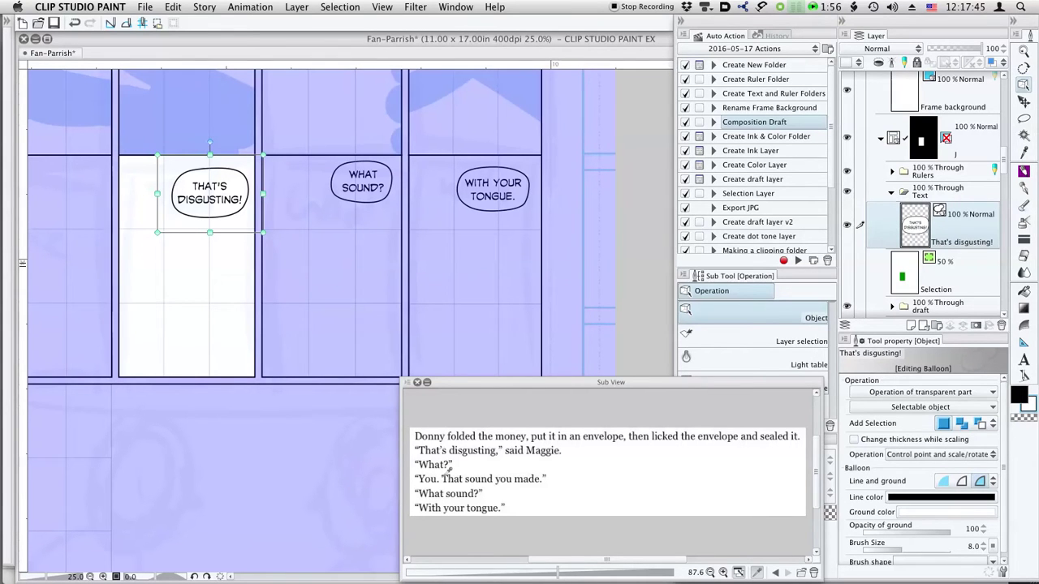
double_click(219, 203)
key("ctrl+a")
type("Y")
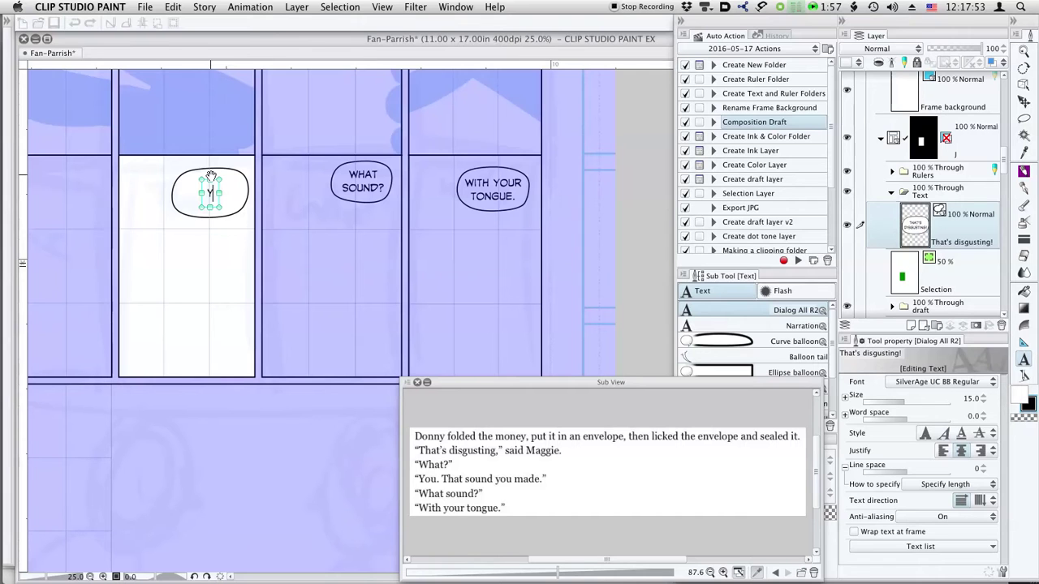
type("OU.")
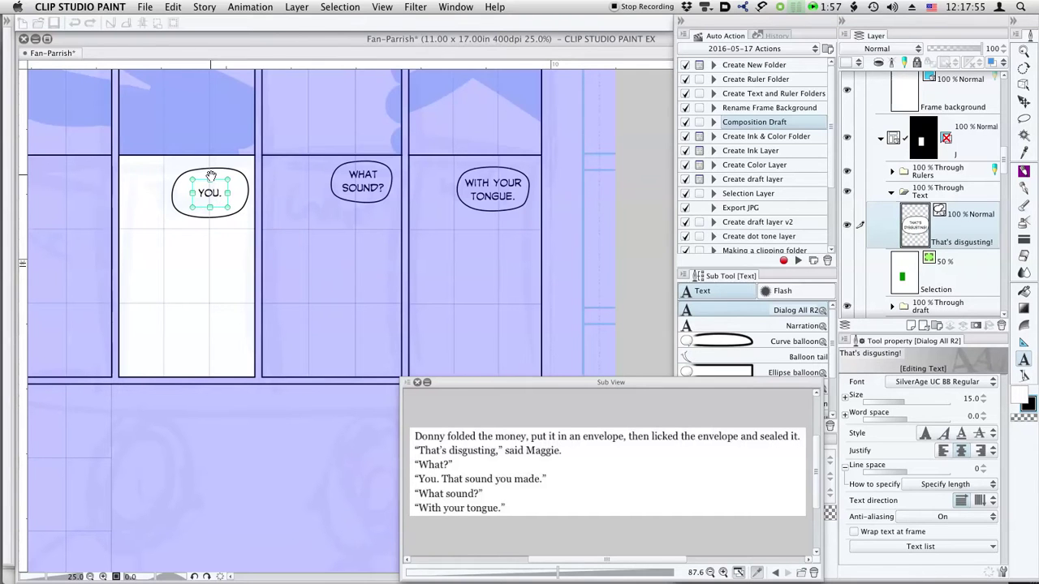
key("Escape")
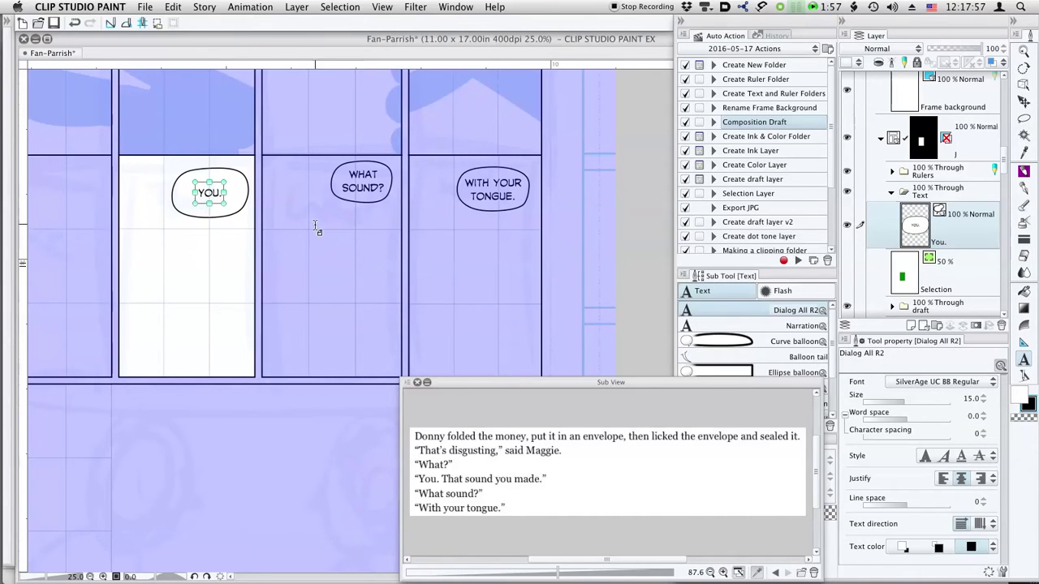
Step: Add a second text block reading "THAT SOUND YOU MADE." on two lines below panel J's balloon, on the same layer
left_click(216, 223)
type("That so")
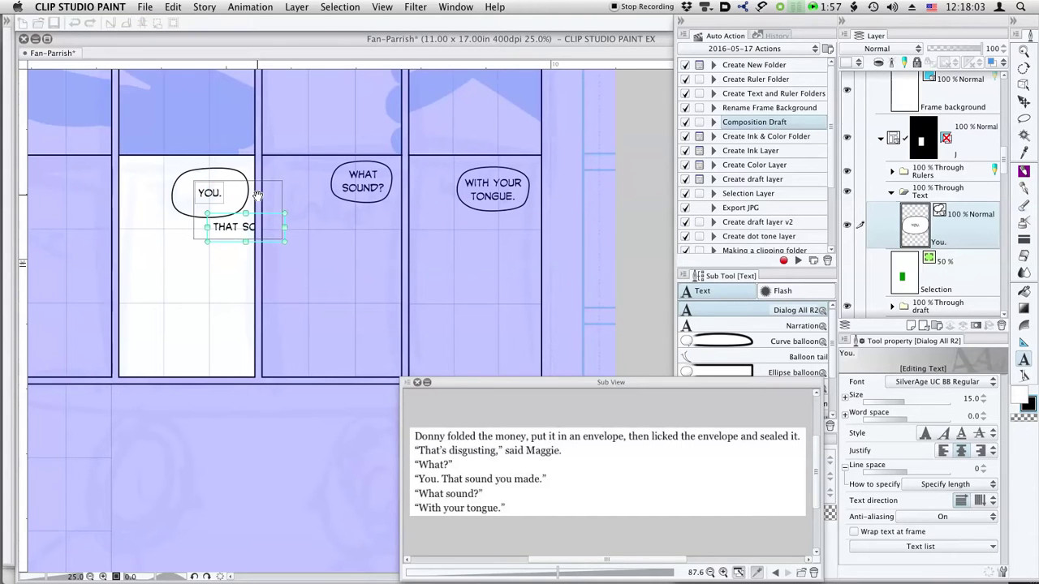
key("Return")
type("you ma")
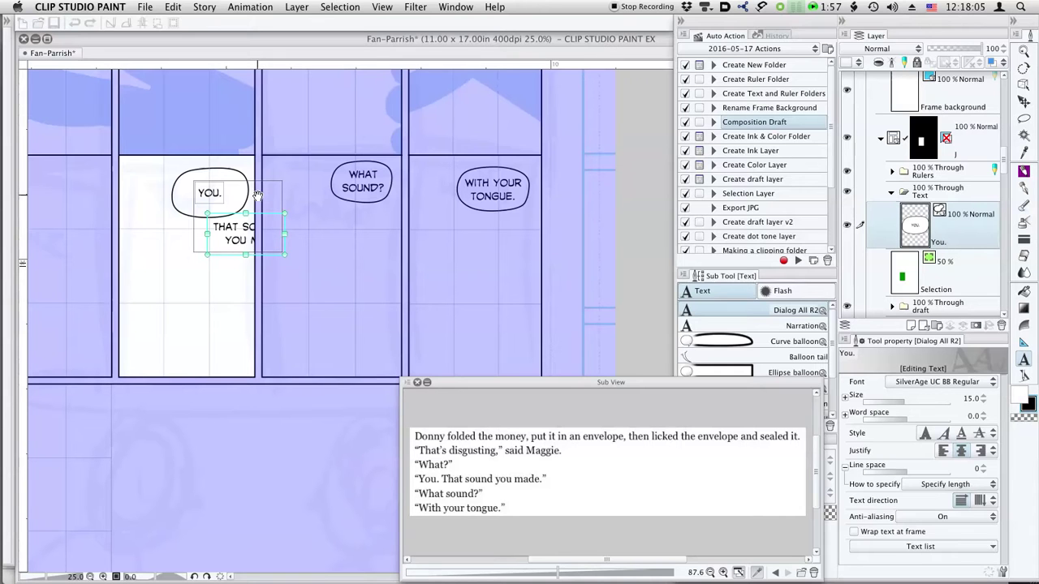
type(".")
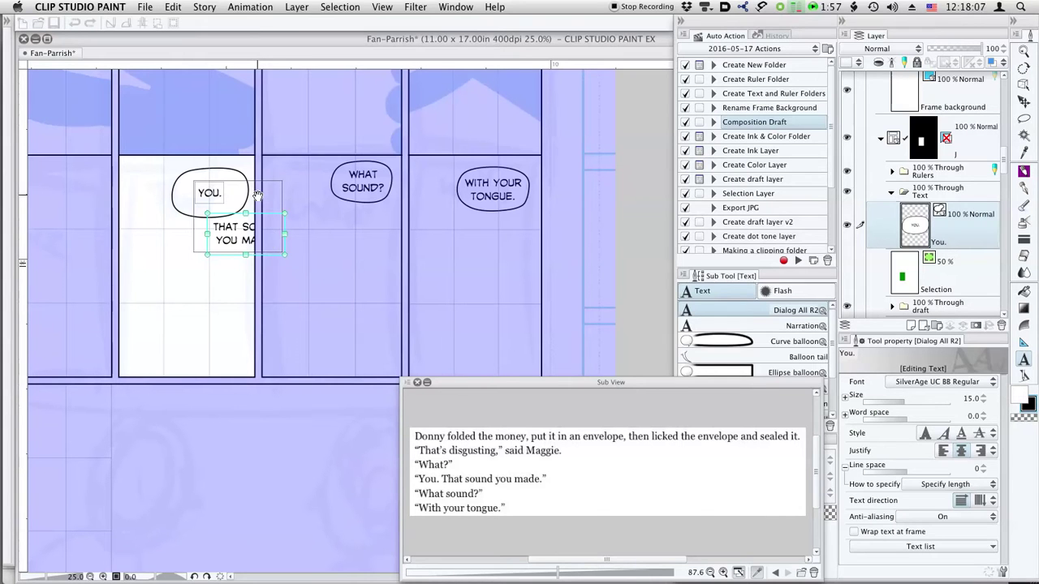
key("Escape")
Step: Move "YOU." to panel J's upper left corner and place "THAT SOUND YOU MADE." inside the existing balloon
key("o")
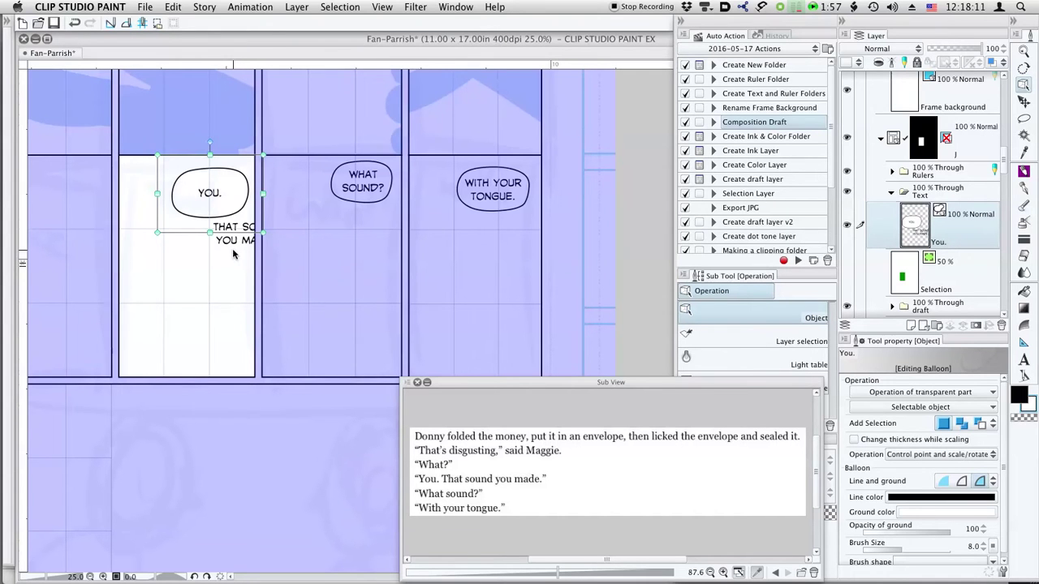
left_click(224, 199)
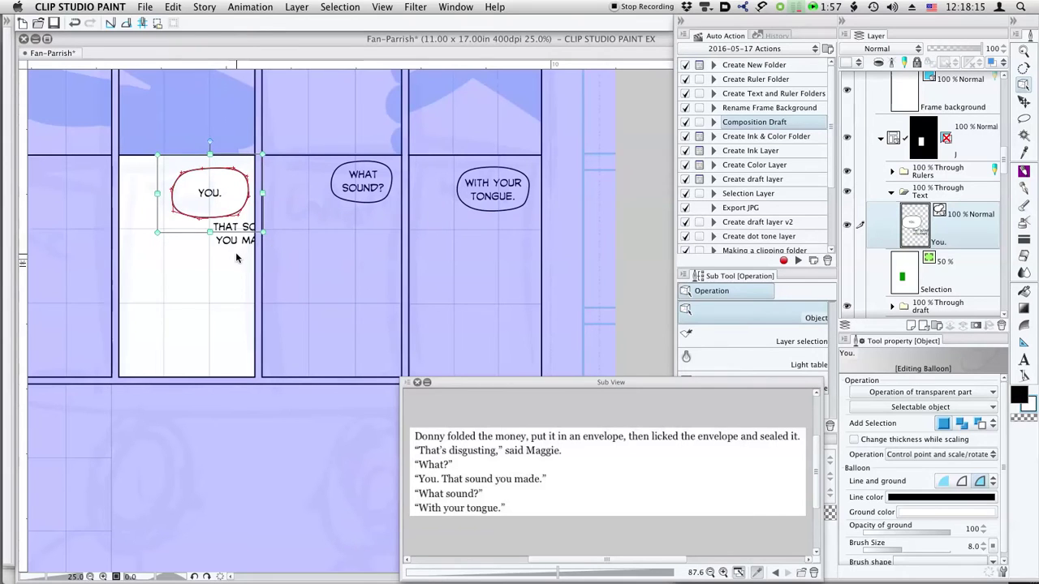
left_click(241, 229)
left_click_drag(241, 229, 208, 238)
left_click(208, 192)
left_click_drag(209, 192, 142, 175)
left_click_drag(207, 238, 199, 191)
Step: Widen panel J's balloon around "THAT SOUND YOU MADE.", shift it slightly up and center the text in it
left_click(195, 217)
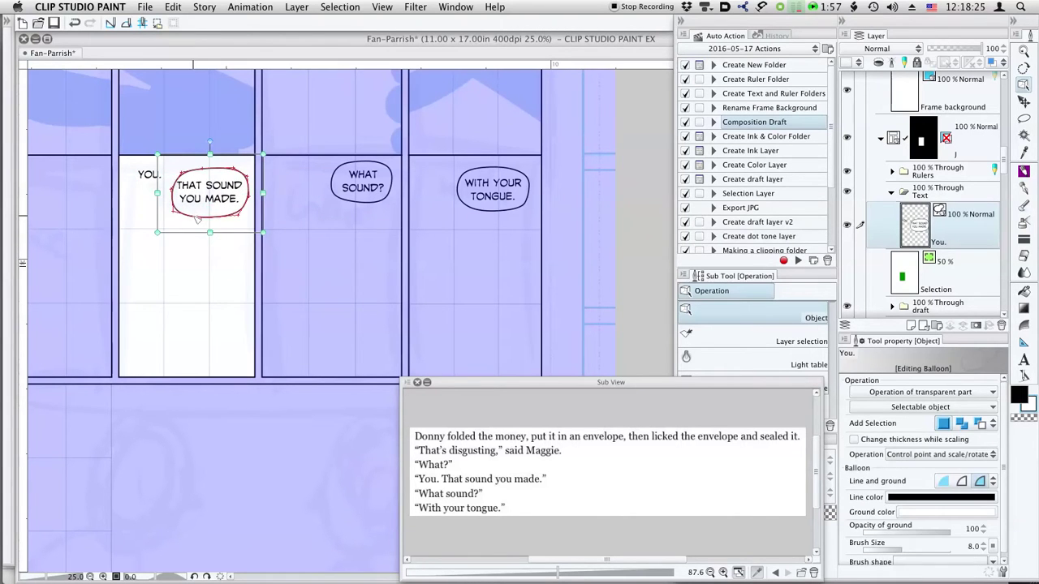
left_click_drag(171, 198, 171, 195)
left_click(205, 194)
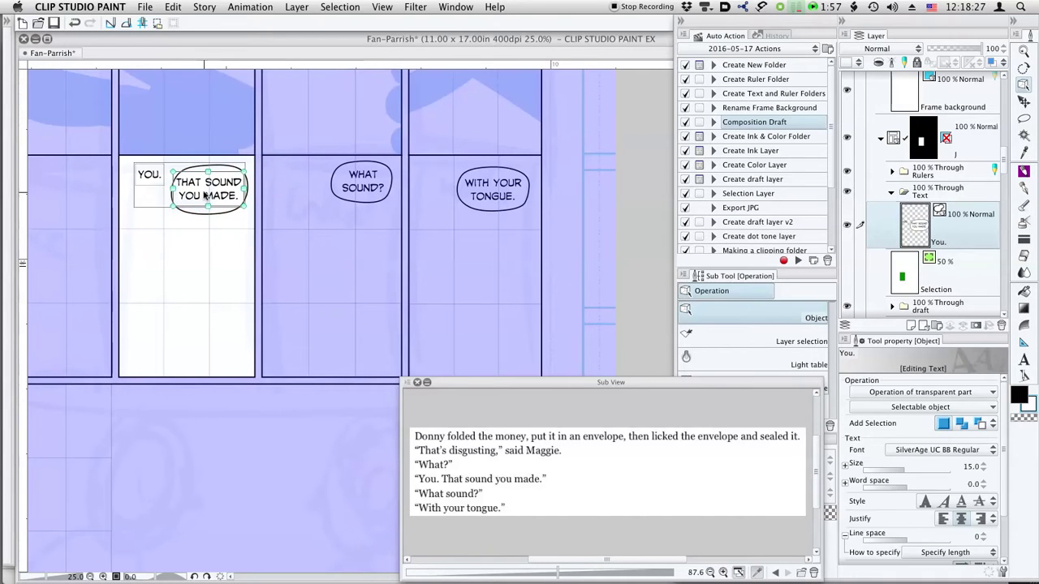
left_click(216, 214)
left_click_drag(263, 190, 220, 197)
left_click(219, 197)
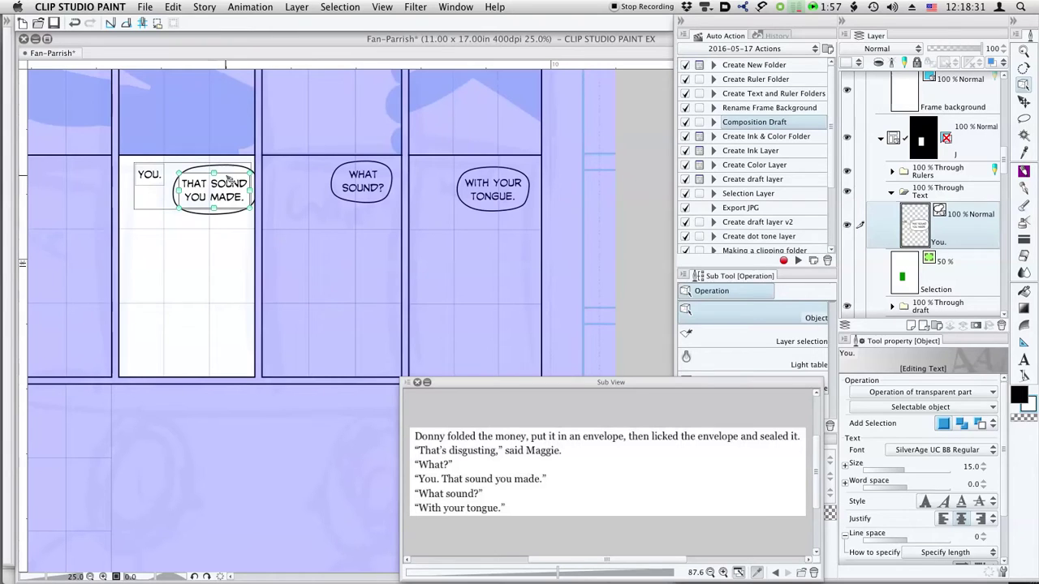
Step: Draw a small curve balloon around "YOU." in panel J's upper left corner
key("t")
left_click(750, 340)
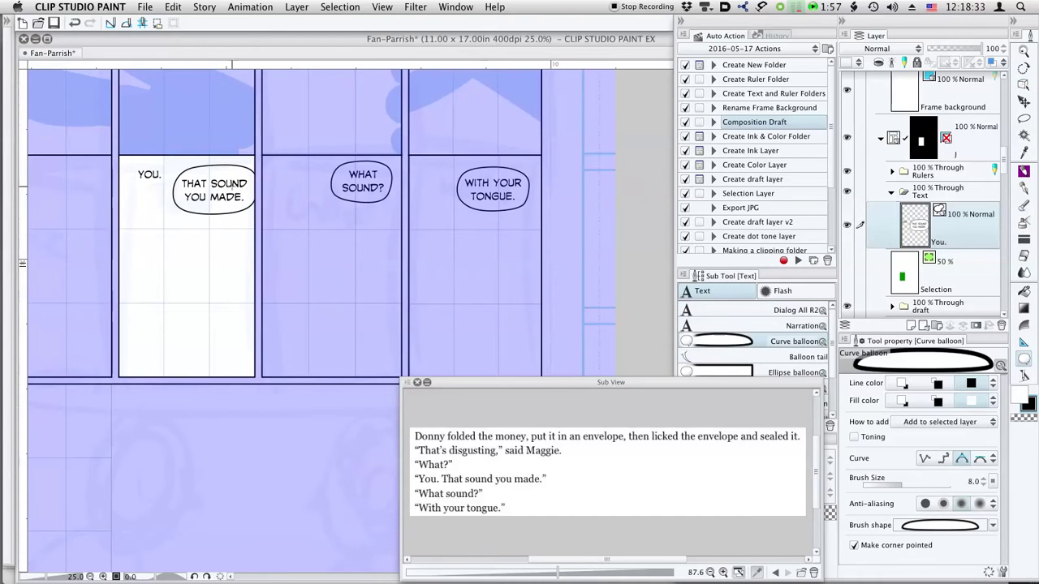
mouse_move(127, 163)
left_mouse_down()
mouse_move(146, 191)
mouse_move(168, 186)
mouse_move(173, 158)
mouse_move(133, 153)
left_mouse_up()
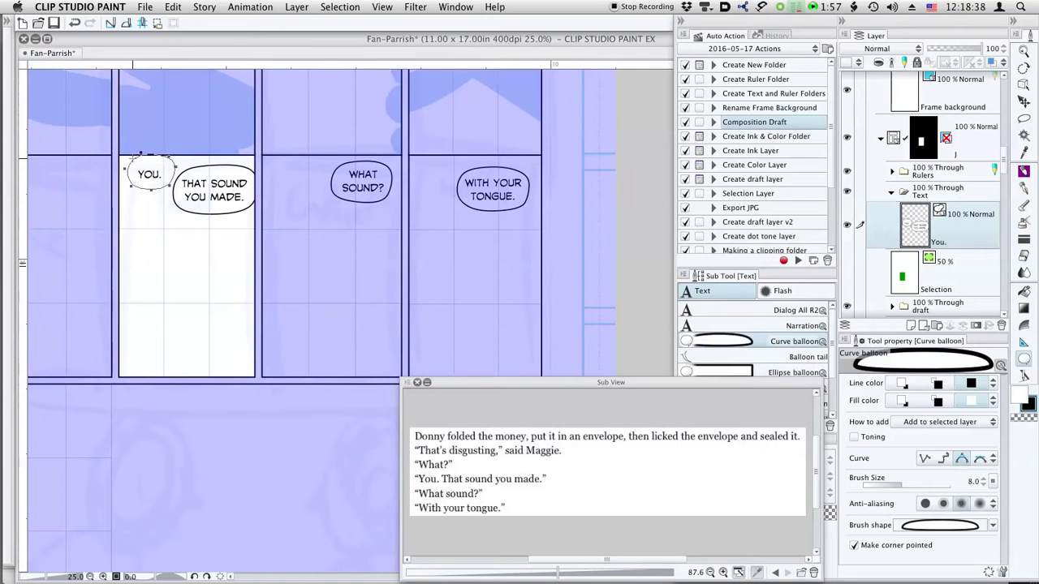
Step: Bring the "YOU." and "THAT SOUND YOU MADE." balloons together so they join, tucked into panel J's upper left corner
key("o")
left_click(135, 161)
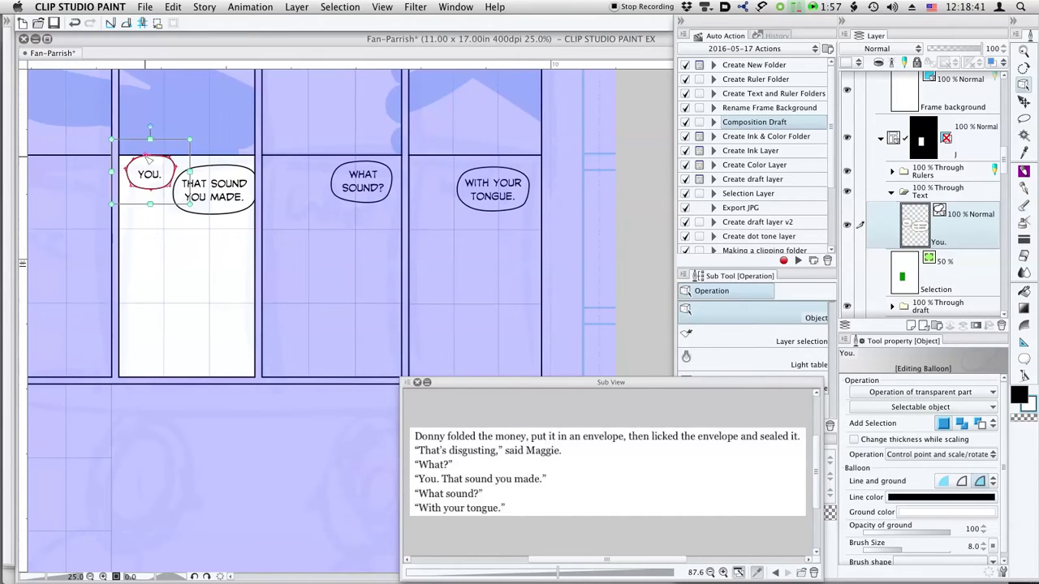
left_click(139, 167)
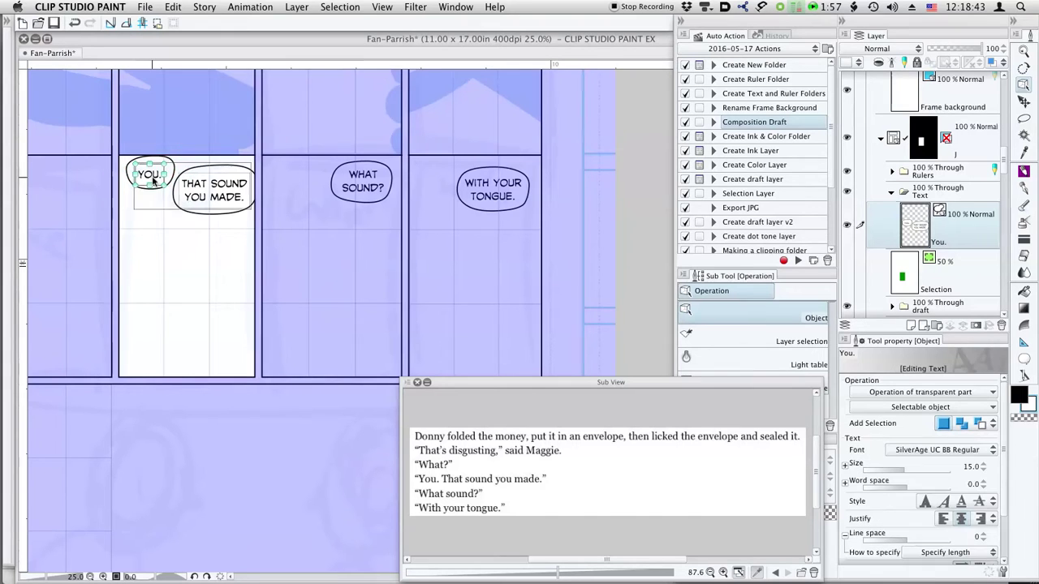
mouse_move(175, 204)
left_mouse_down()
mouse_move(164, 195)
mouse_move(181, 195)
mouse_move(168, 193)
left_mouse_up()
key("k")
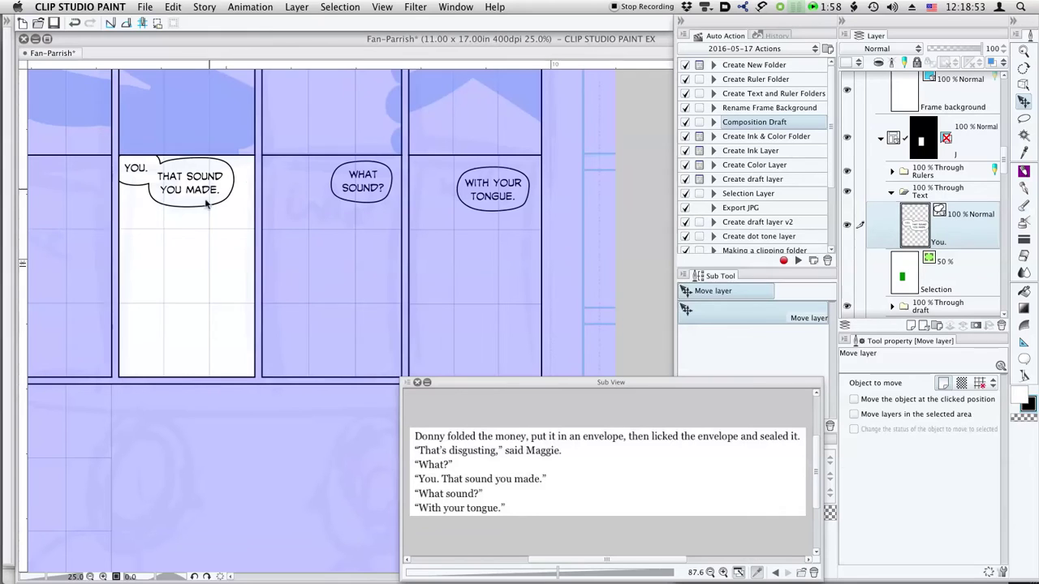
key("o")
left_click(241, 167)
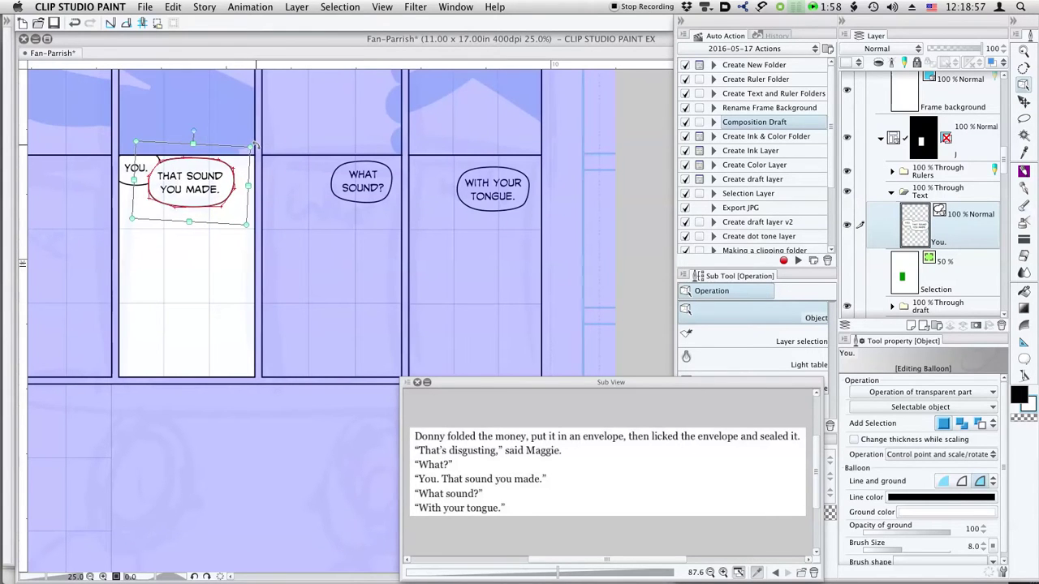
left_click(195, 253)
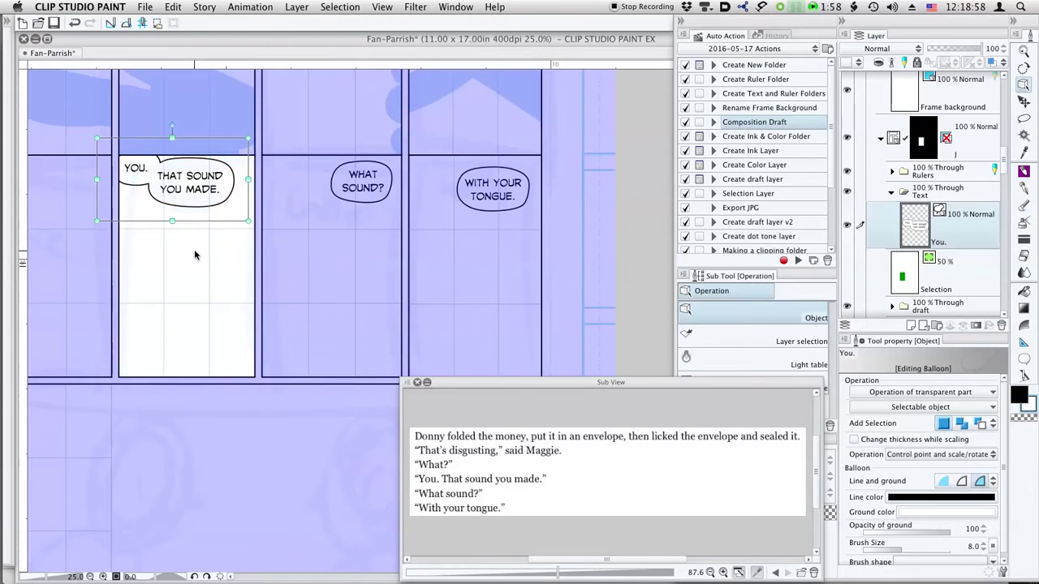
left_click(193, 189)
Step: Review the lettered balloons across the row of panels I to L against the blocked-in compositions above them
scroll(203, 273, "left", 5)
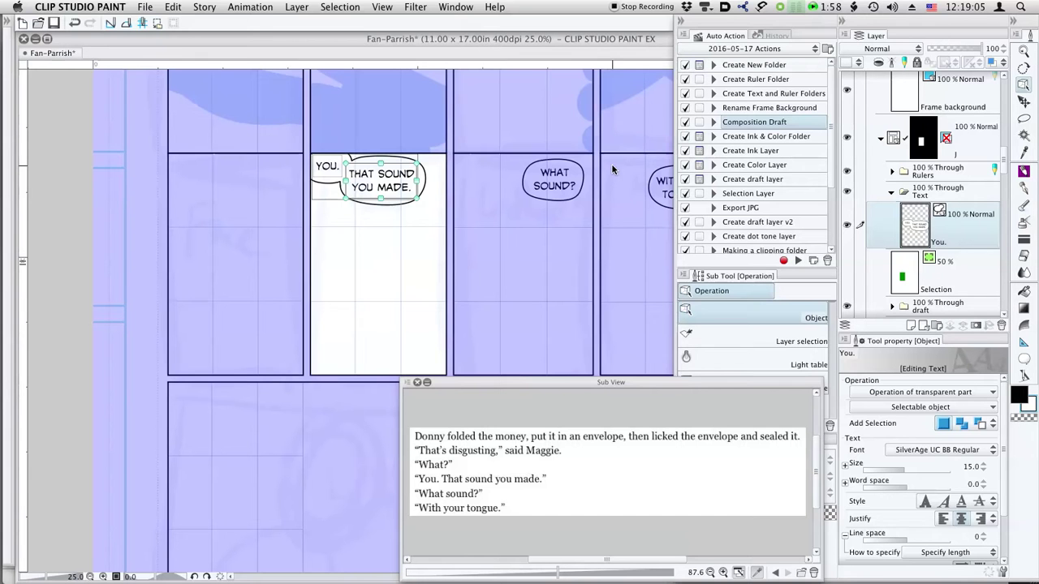
left_click_drag(599, 202, 283, 365)
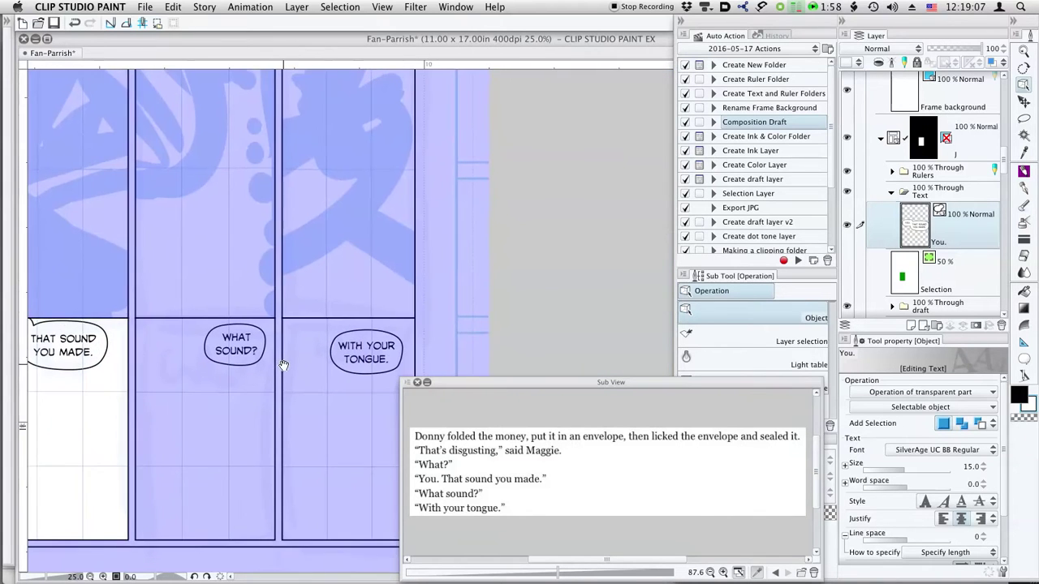
scroll(281, 284, "left", 5)
scroll(281, 284, "down", 3)
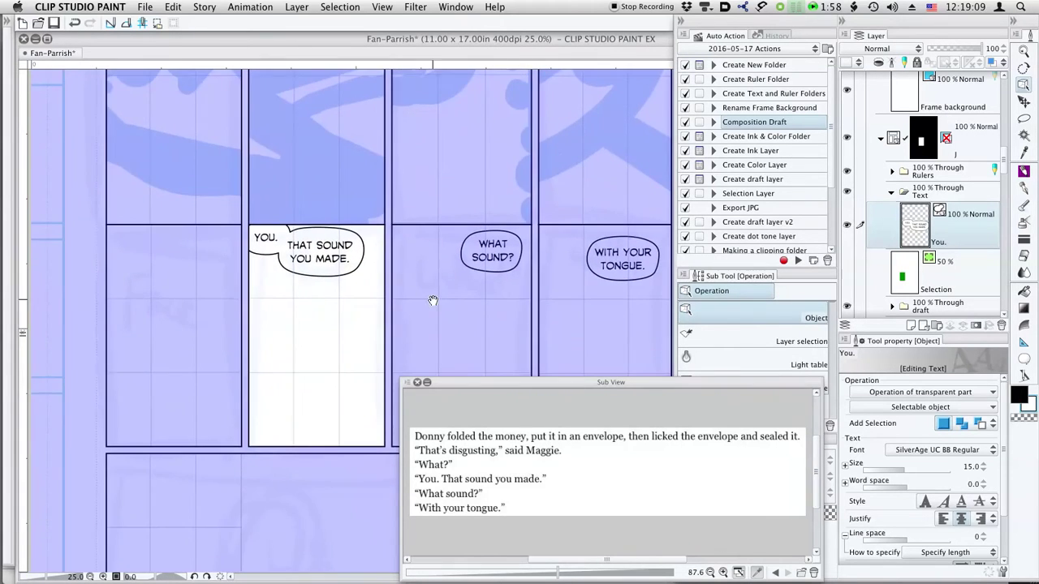
scroll(448, 273, "up", 3)
scroll(448, 274, "right", 2)
scroll(318, 316, "up", 2)
scroll(317, 316, "right", 1)
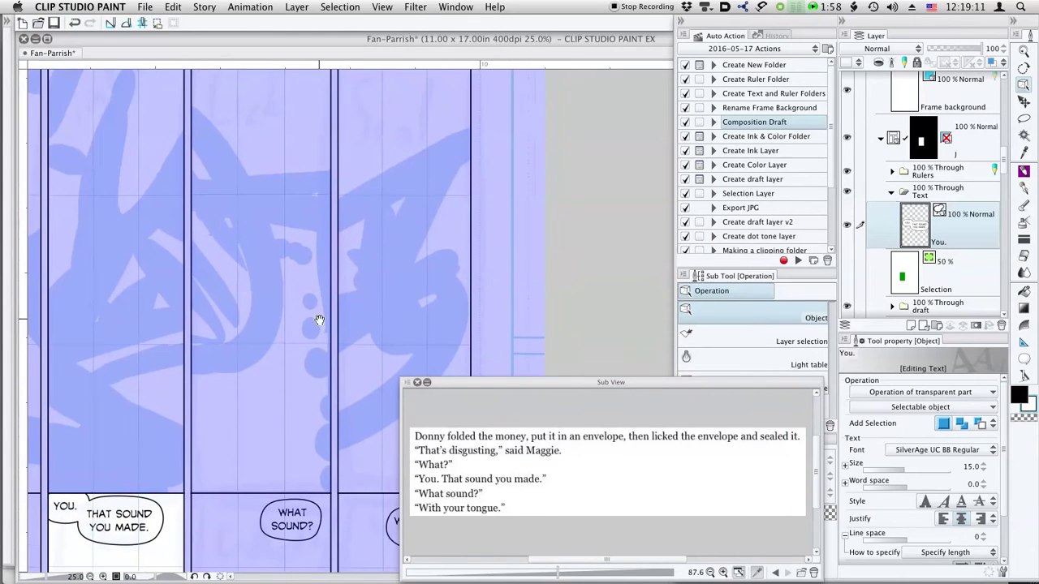
left_click_drag(294, 358, 306, 306)
left_click_drag(341, 248, 293, 358)
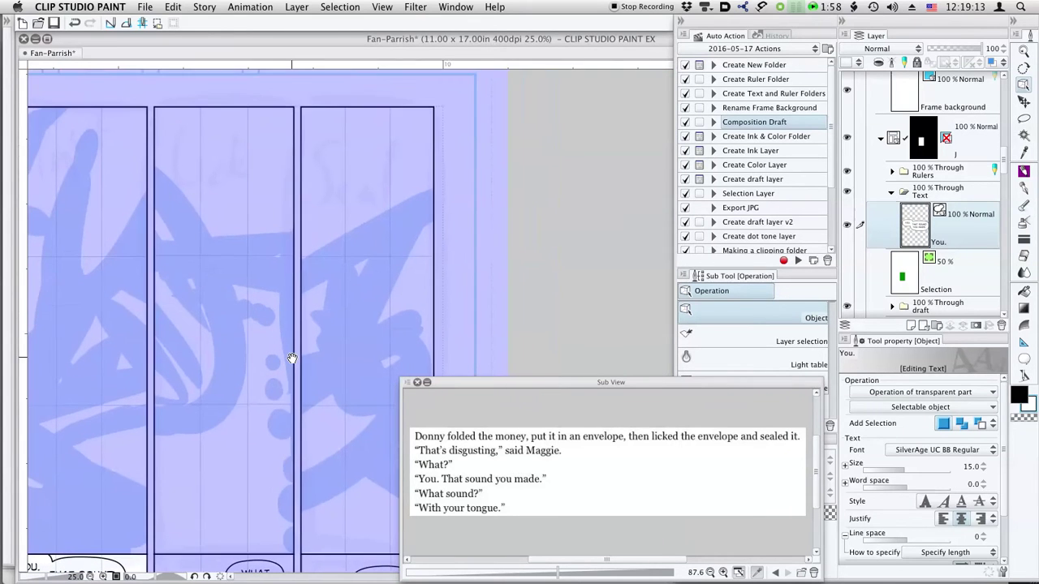
scroll(238, 361, "down", 1)
scroll(239, 361, "left", 1)
scroll(238, 354, "down", 4)
scroll(238, 355, "left", 1)
scroll(278, 285, "down", 5)
scroll(279, 285, "left", 5)
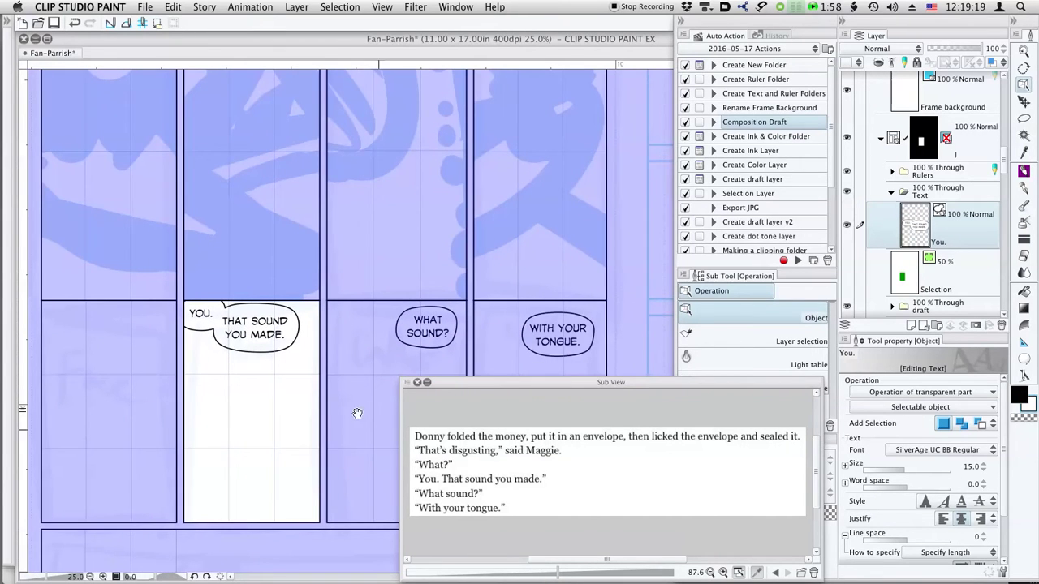
left_click_drag(145, 336, 291, 287)
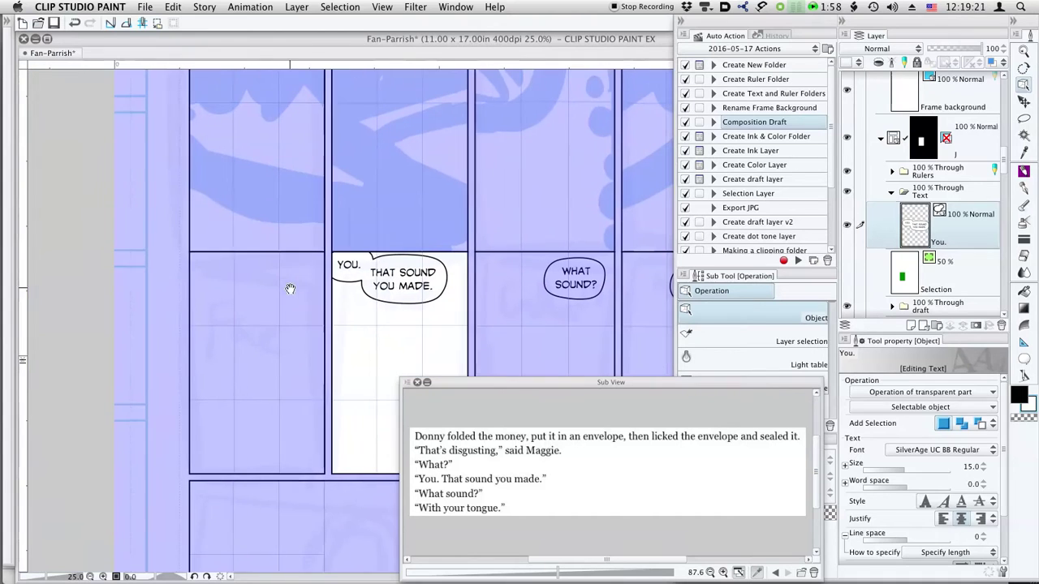
Step: Select panel I's Text folder and draw an empty curve balloon near the top middle of the panel
left_click_drag(1004, 159, 1001, 130)
left_click(924, 236)
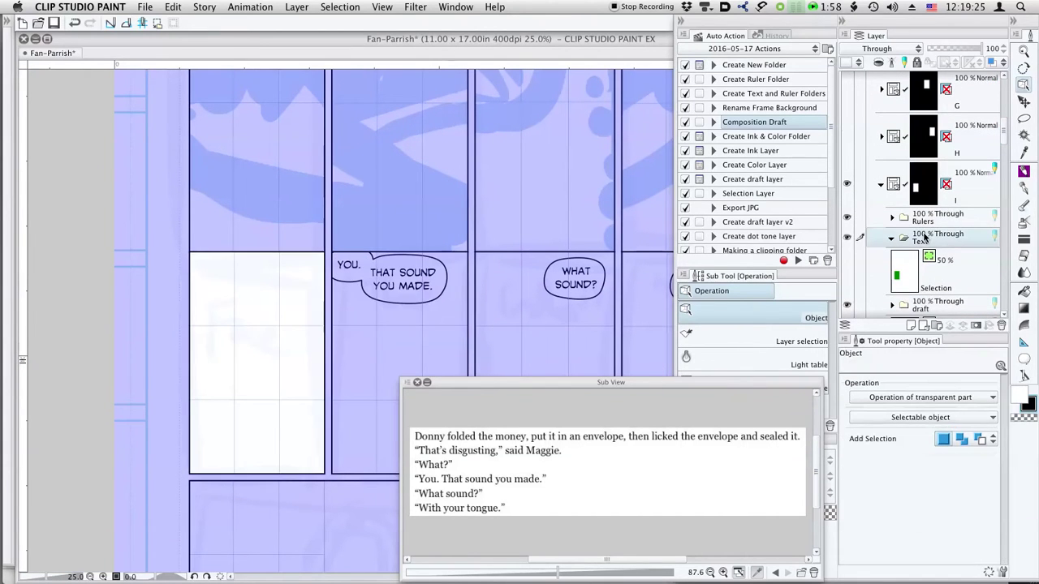
key("t")
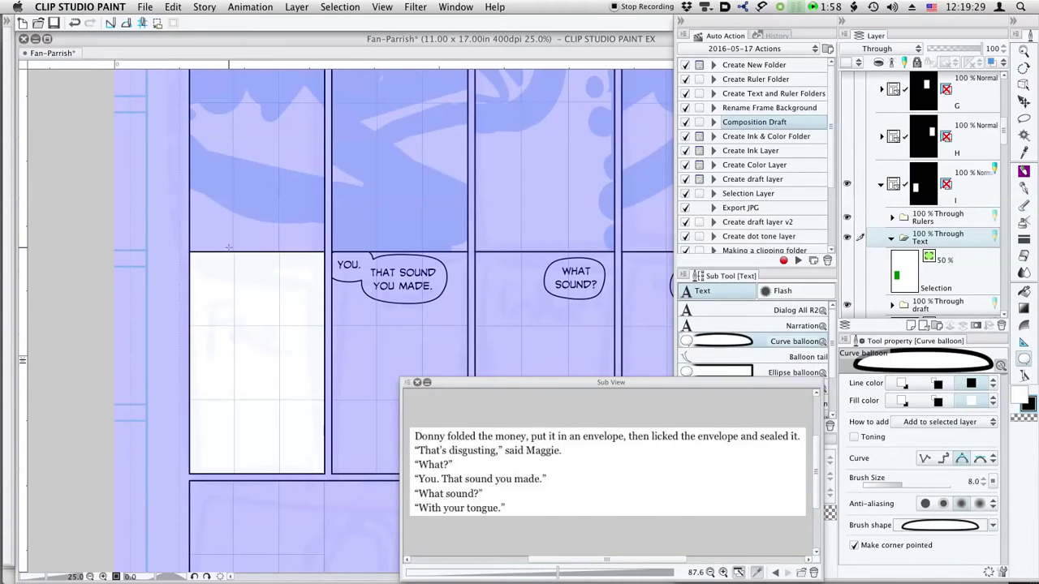
mouse_move(231, 261)
left_mouse_down()
mouse_move(220, 293)
mouse_move(269, 304)
mouse_move(283, 297)
mouse_move(288, 269)
mouse_move(235, 260)
left_mouse_up()
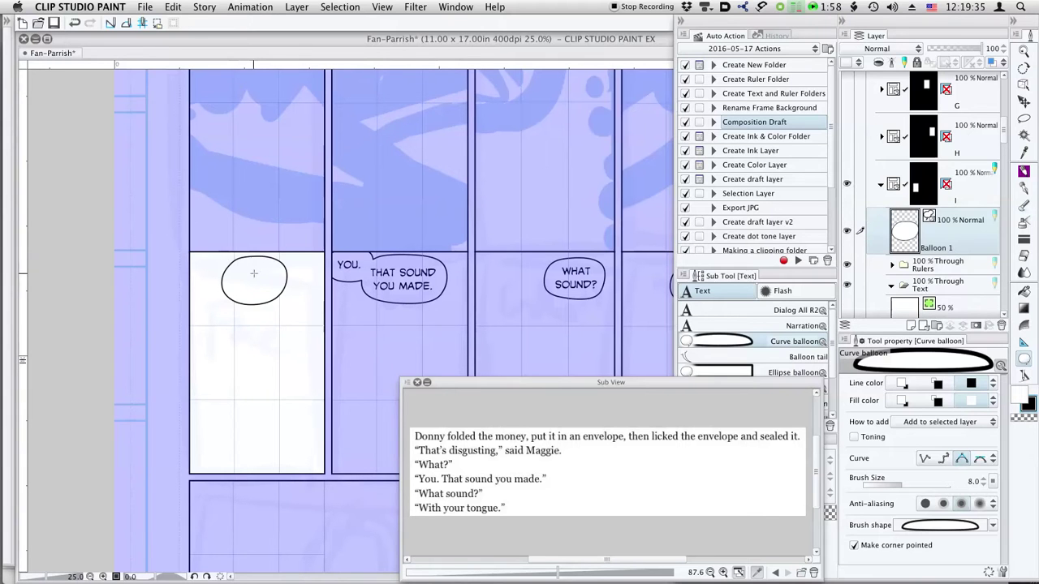
Step: Letter "WHAT?" inside panel I's balloon with the Dialog All R2 text tool
key("o")
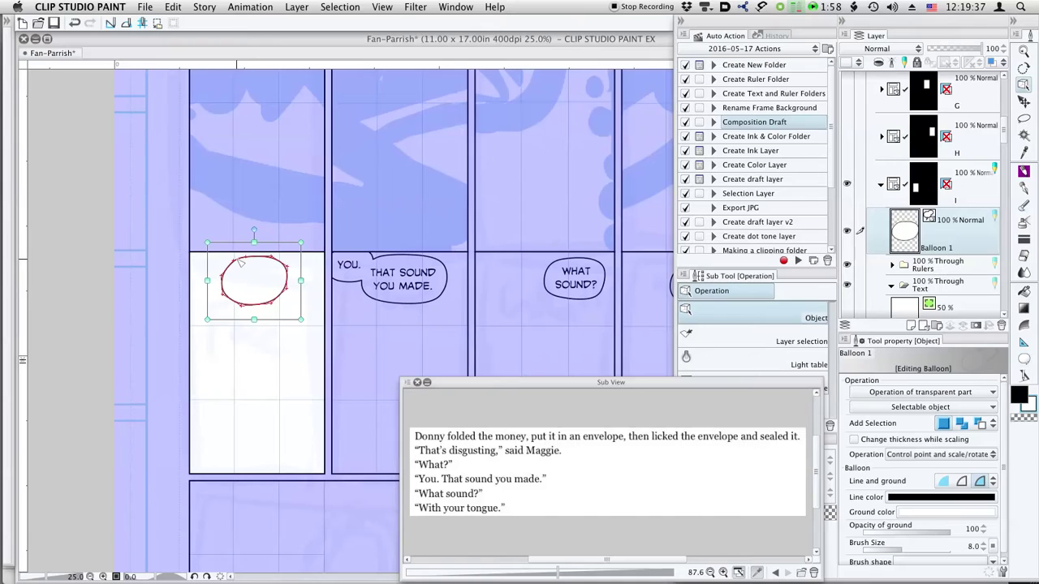
key("t")
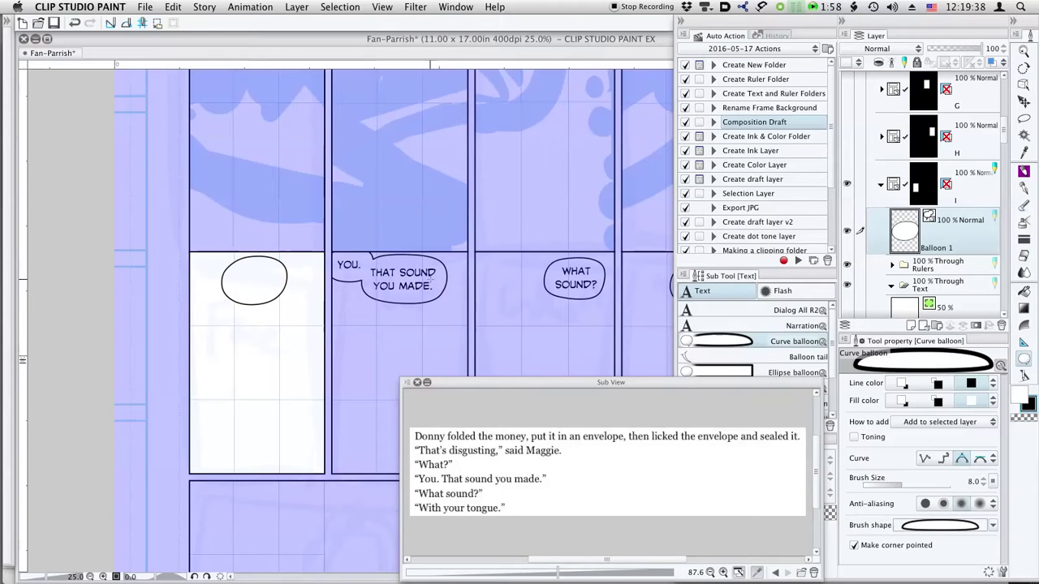
left_click(754, 311)
left_click(252, 280)
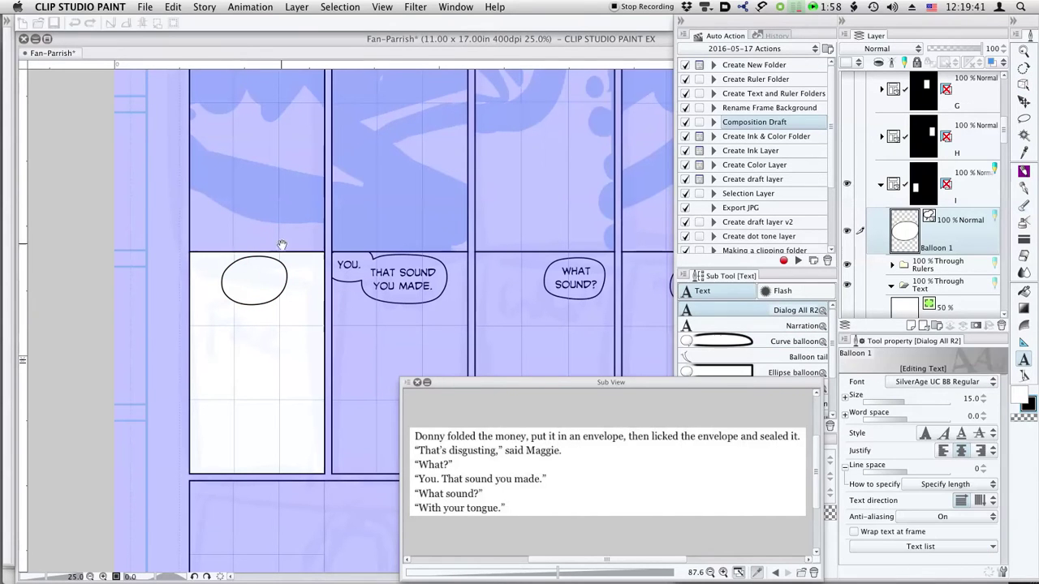
type("WHAT?")
key("Escape")
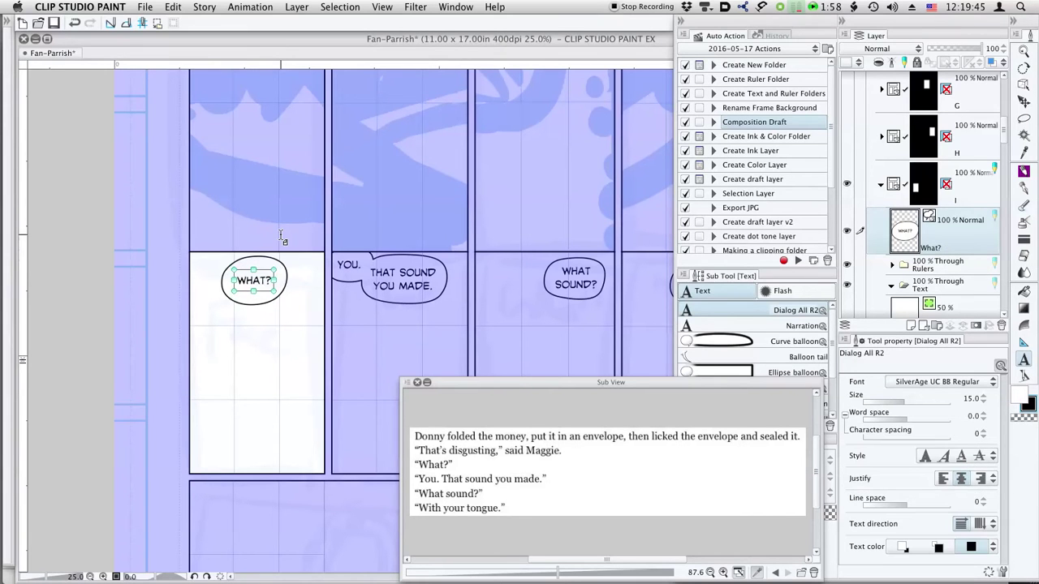
Step: Shrink panel I's balloon around "WHAT?" and center the text in it
key("o")
left_click_drag(208, 319, 214, 310)
left_click_drag(310, 242, 313, 245)
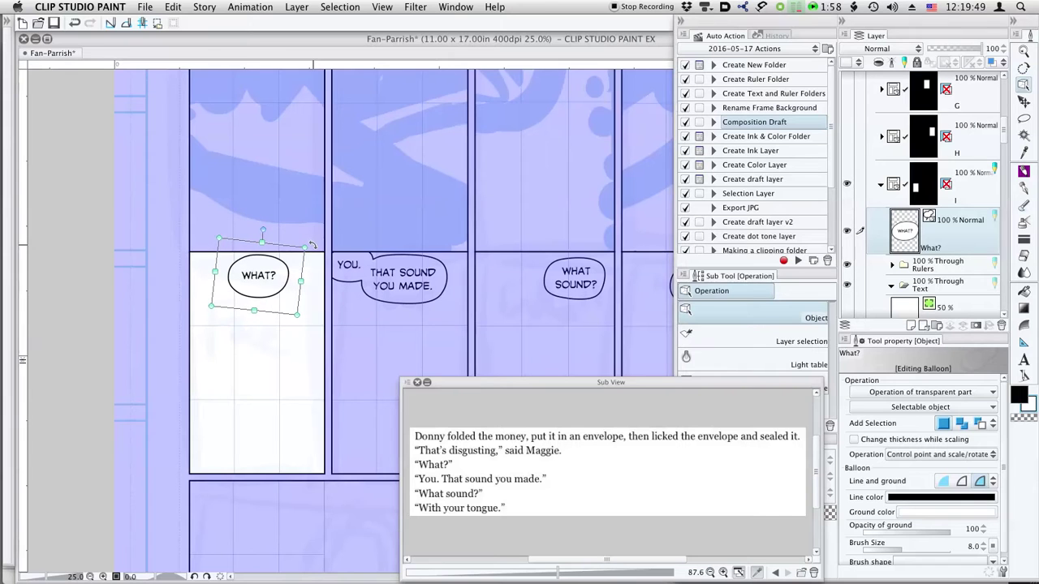
Step: Tuck the "WHAT?" balloon into panel I's upper left corner and move its layer into the panel's Text folder
left_click_drag(274, 316, 227, 306)
left_click_drag(598, 175, 295, 292)
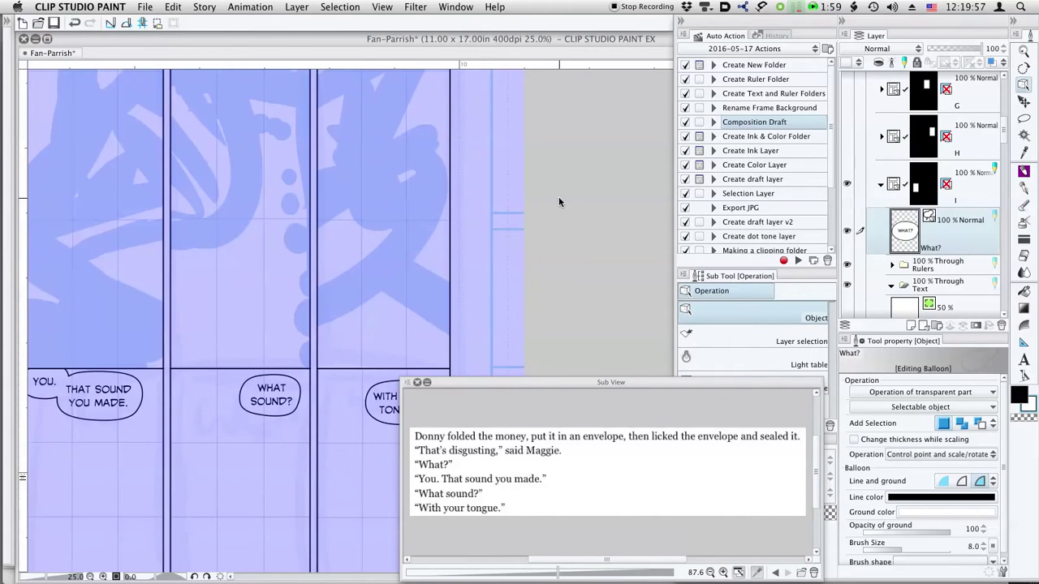
left_click_drag(936, 245, 936, 284)
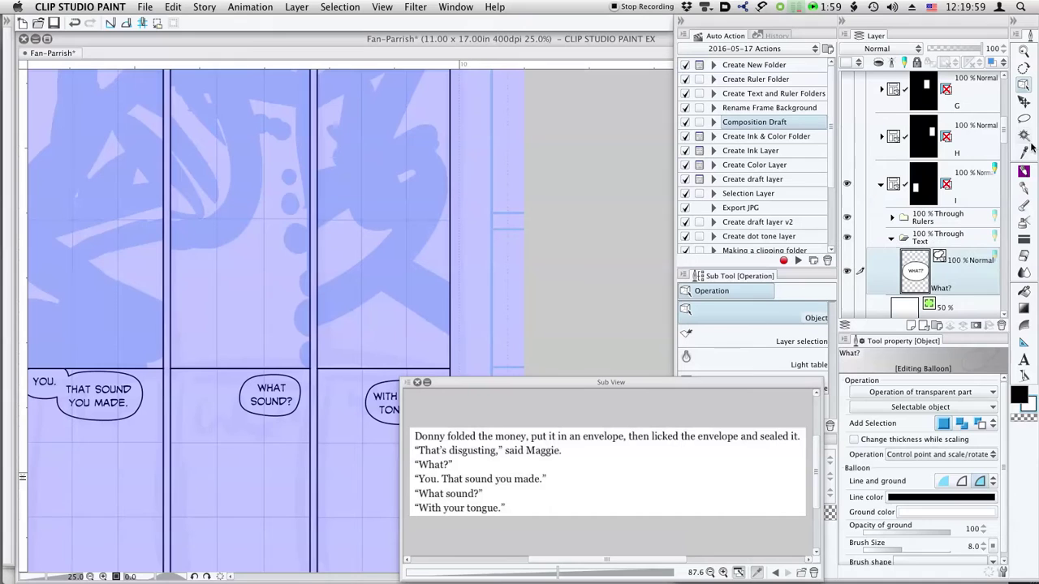
Step: Select panel D's Text folder and letter "THAT'S DISGUSTING!" on two lines near the top of the panel
left_click_drag(1003, 139, 1004, 114)
left_click(882, 171)
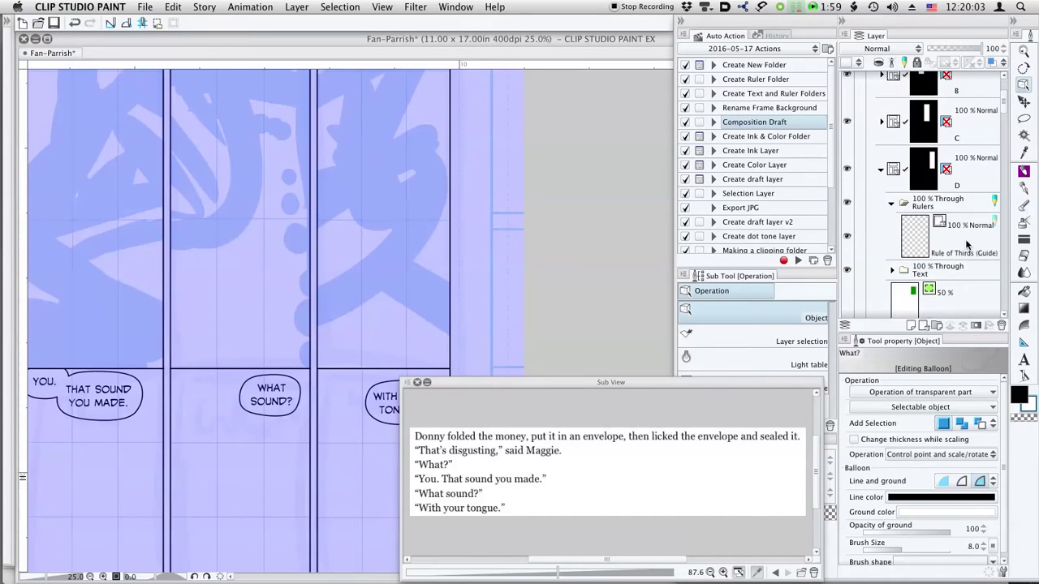
left_click(963, 277)
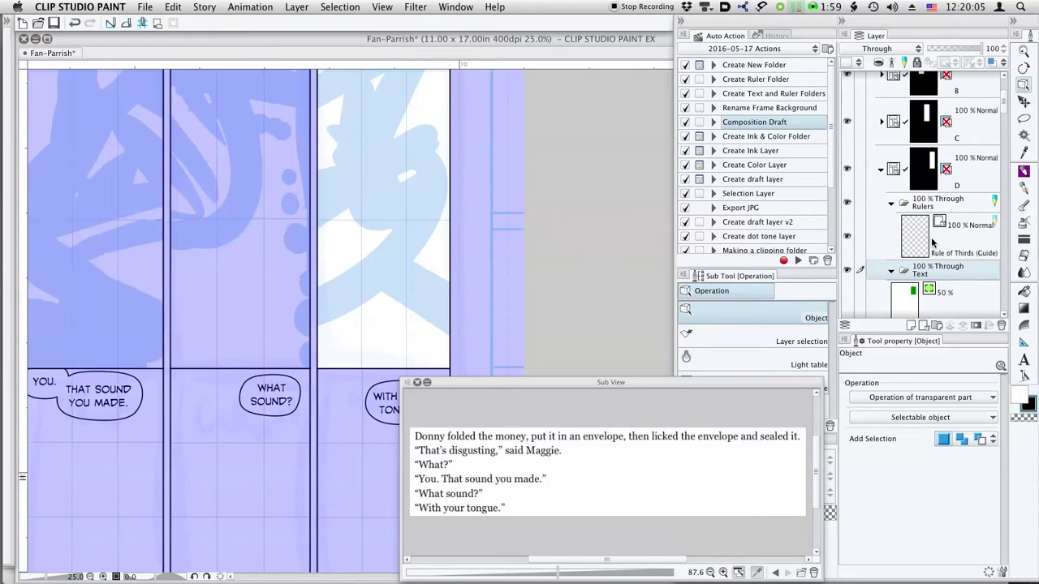
scroll(134, 290, "up", 5)
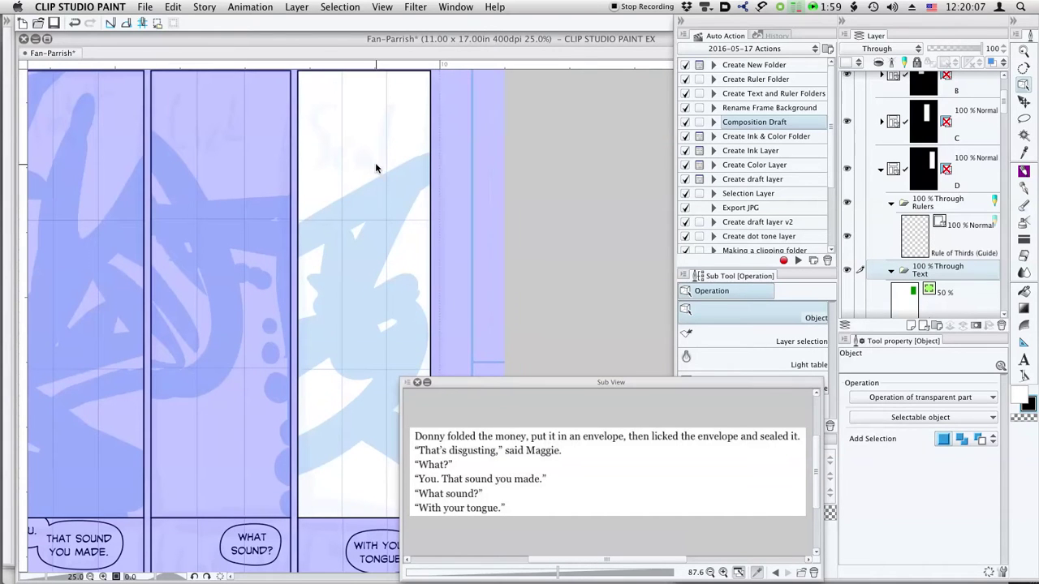
key("t")
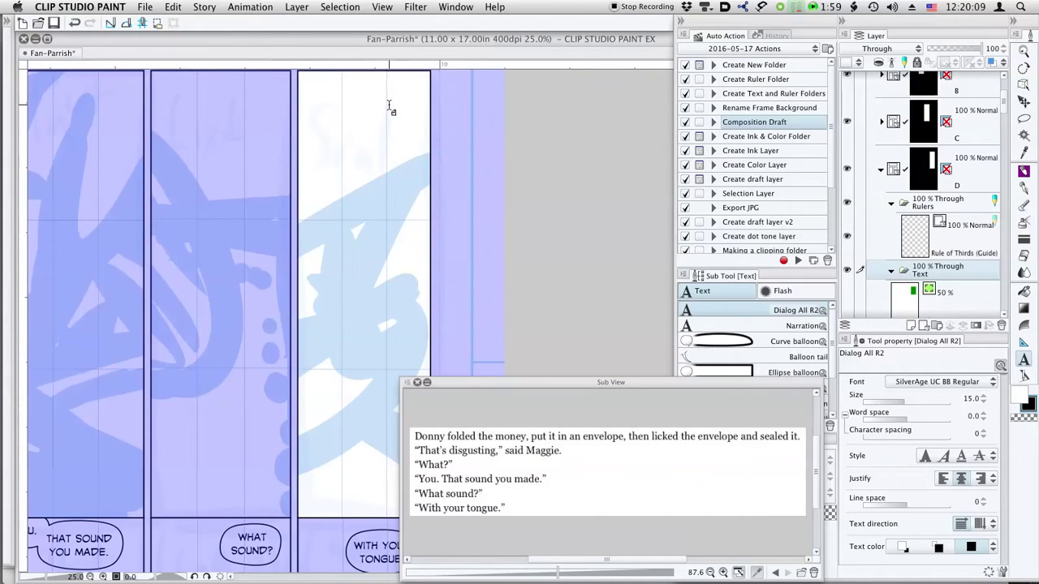
left_click(337, 93)
type("THAT'S ")
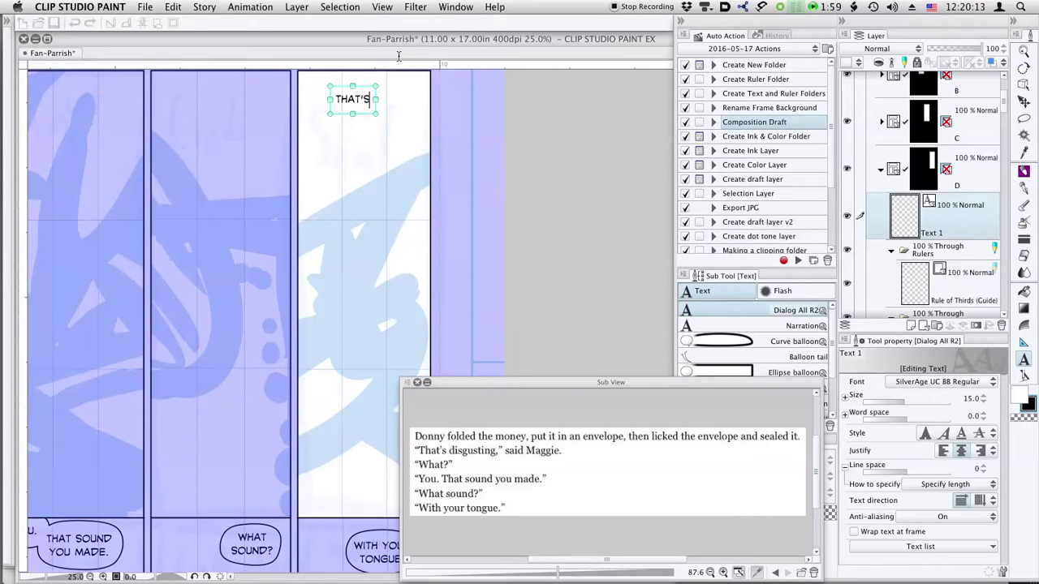
type("DISGUSTING")
type("!")
key("Escape")
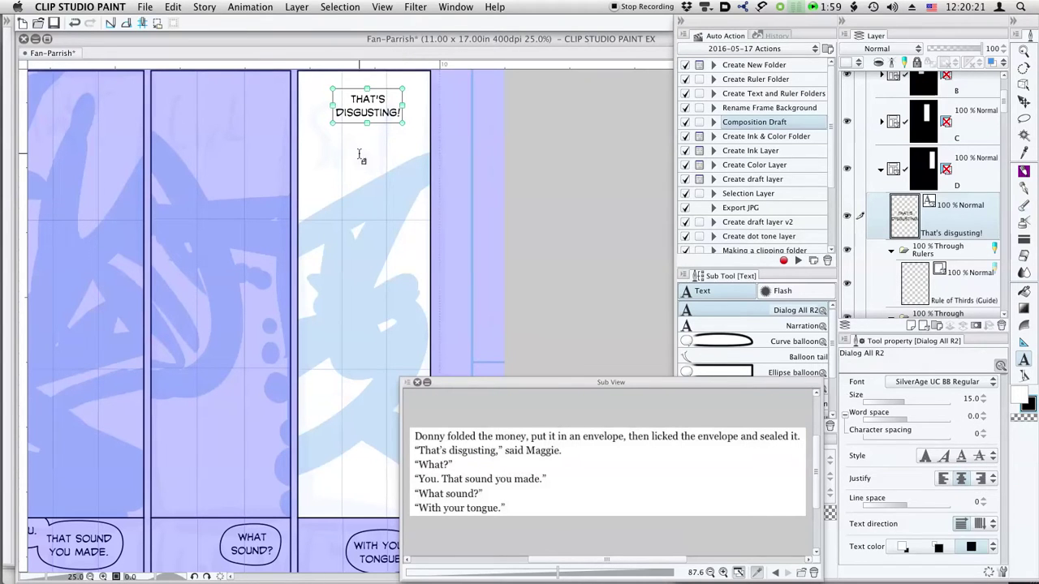
Step: Shift "THAT'S DISGUSTING!" toward panel D's upper right corner and draw a curve balloon around it
key("o")
left_click_drag(364, 113, 381, 105)
left_click_drag(367, 147, 353, 196)
key("t")
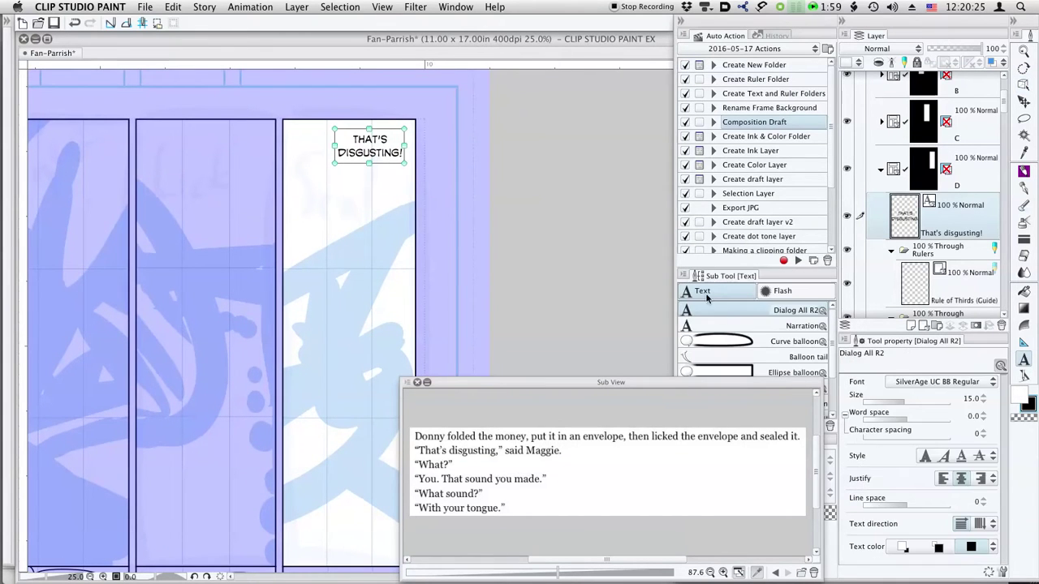
left_click(740, 341)
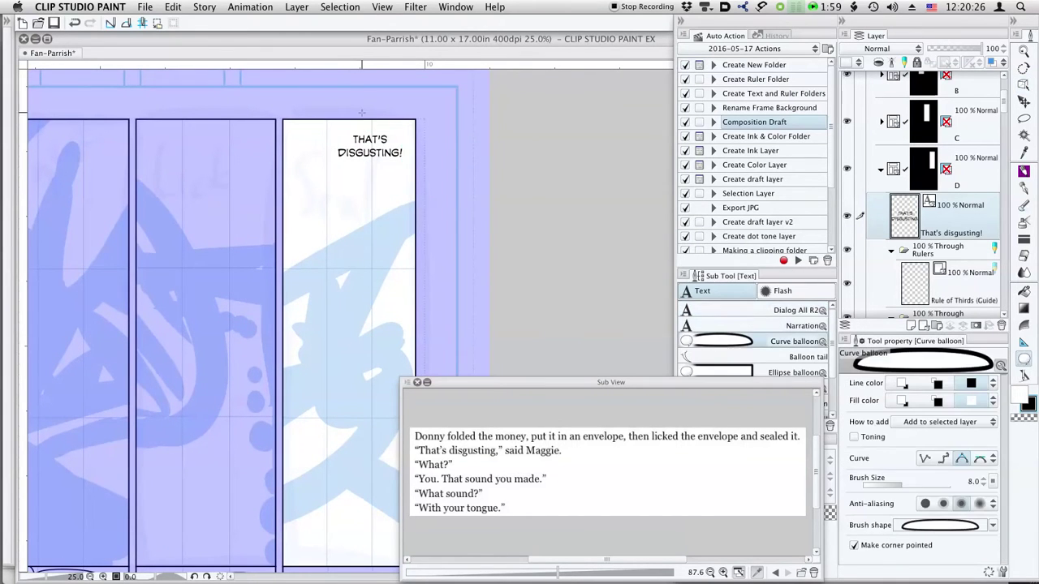
left_click(327, 164)
left_click(405, 171)
left_click(413, 128)
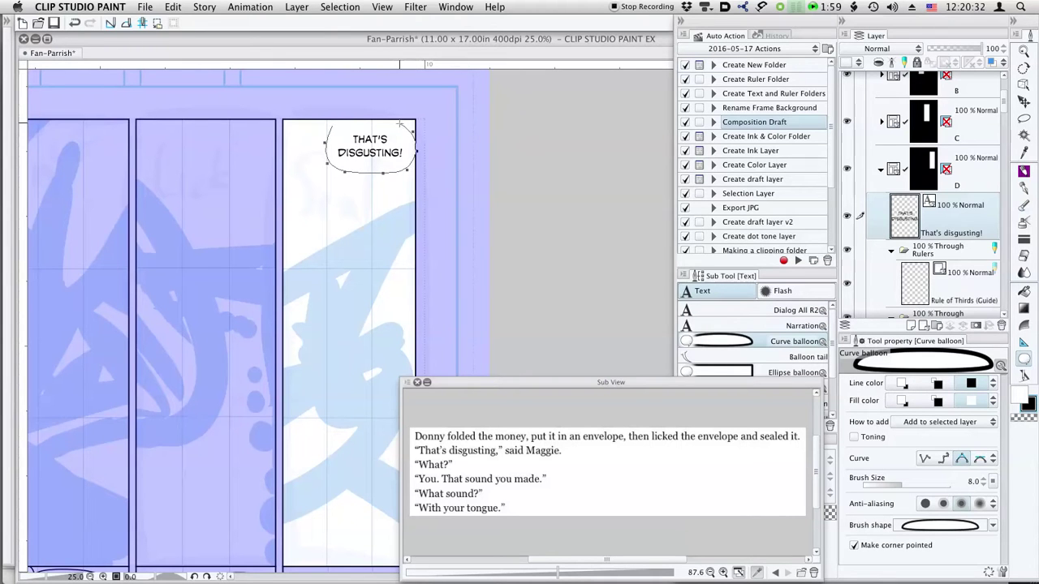
left_click(334, 126)
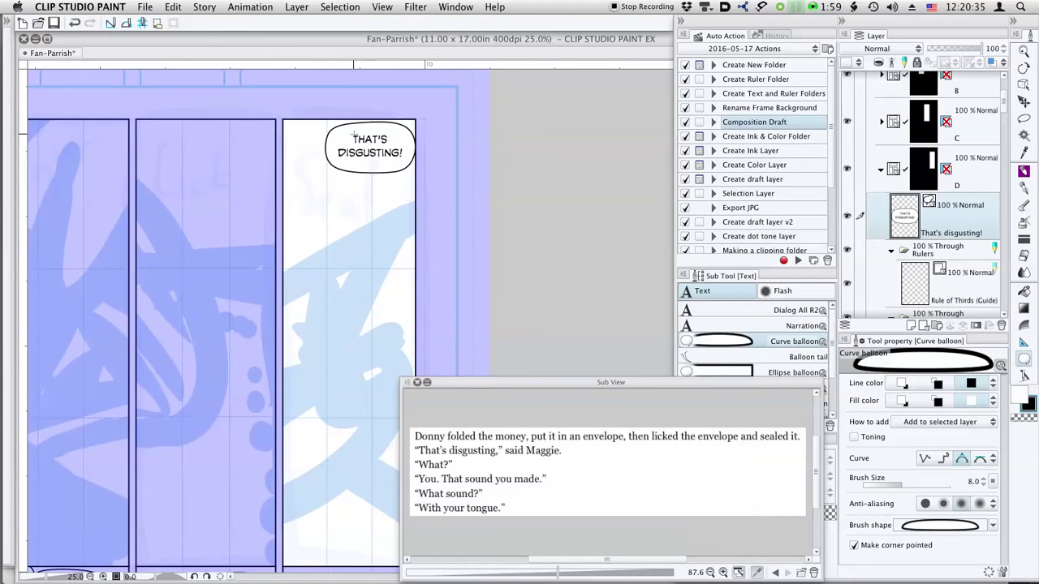
Step: Tighten the "THAT'S DISGUSTING!" balloon slightly and tuck it with its text into panel D's upper right corner against the borders
key("o")
left_click_drag(311, 188, 370, 153)
key("k")
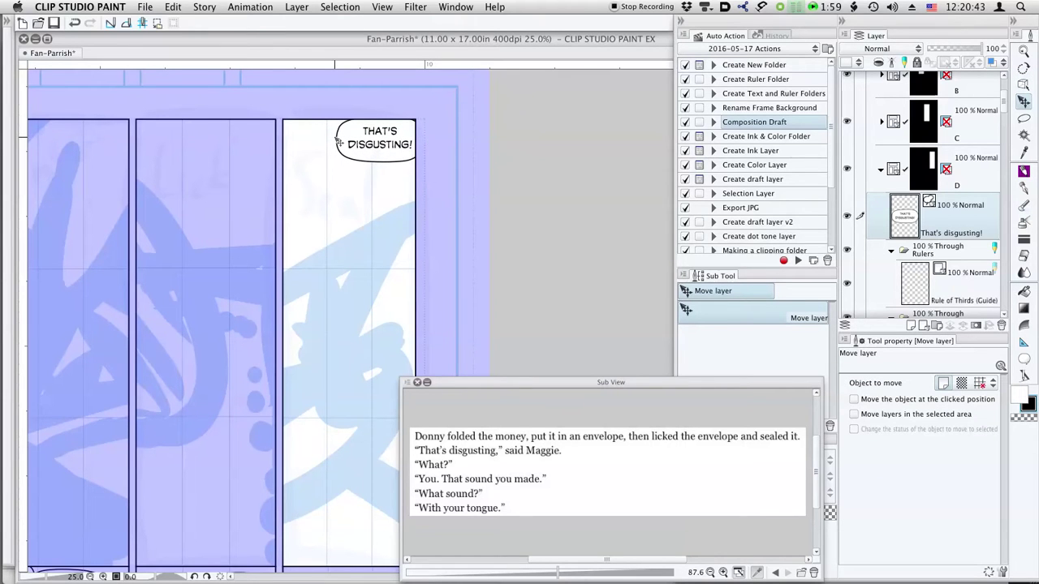
Step: Review the lettered balloons in the third row of panels and the rough sketch in the wide bottom panel
key("space")
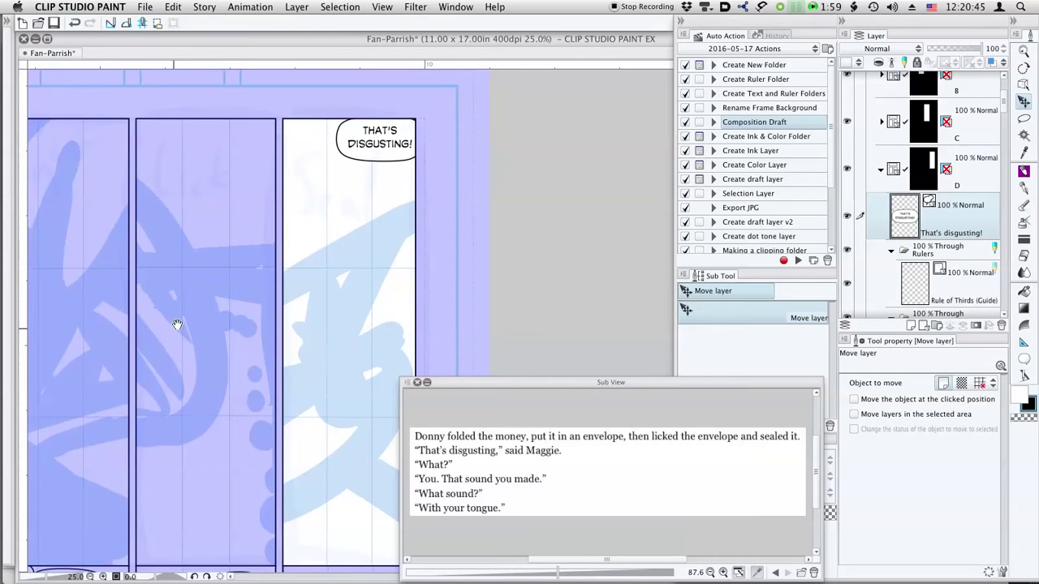
left_click_drag(178, 327, 304, 190)
left_click_drag(301, 246, 379, 132)
left_click_drag(260, 273, 258, 201)
scroll(258, 200, "down", 3)
scroll(258, 200, "right", 3)
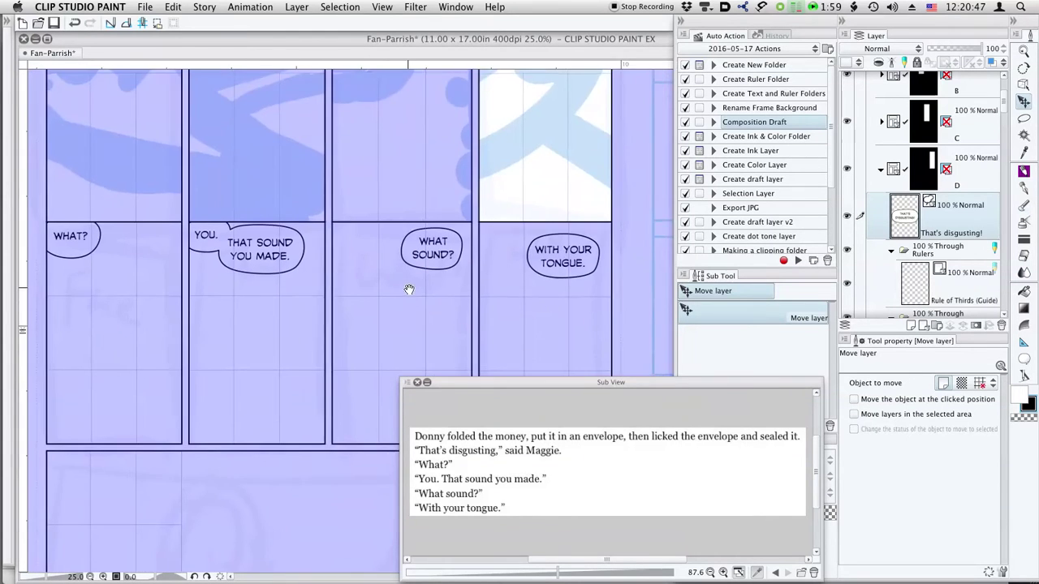
scroll(345, 217, "down", 4)
scroll(347, 221, "left", 3)
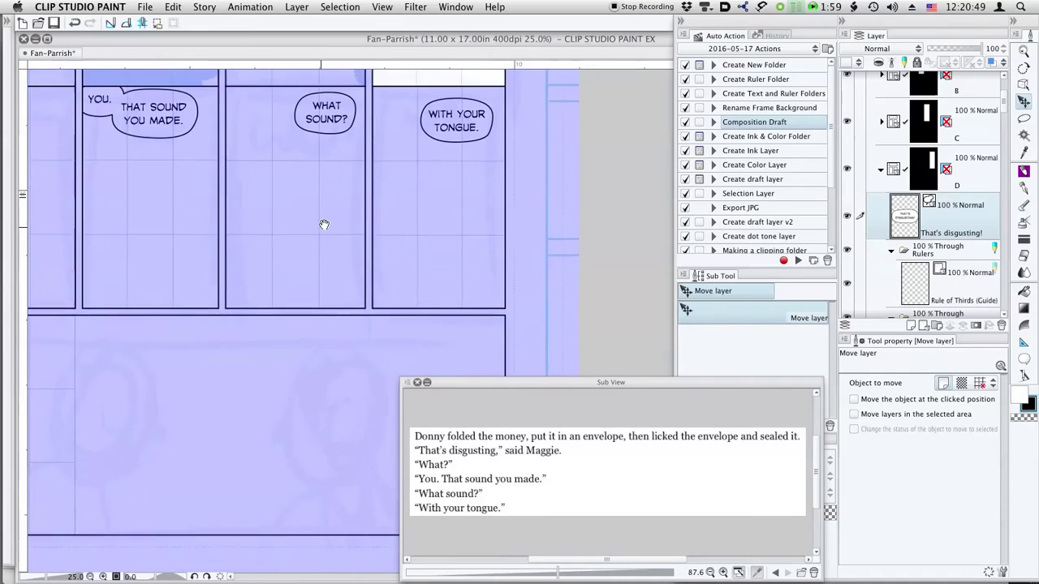
scroll(281, 314, "right", 1)
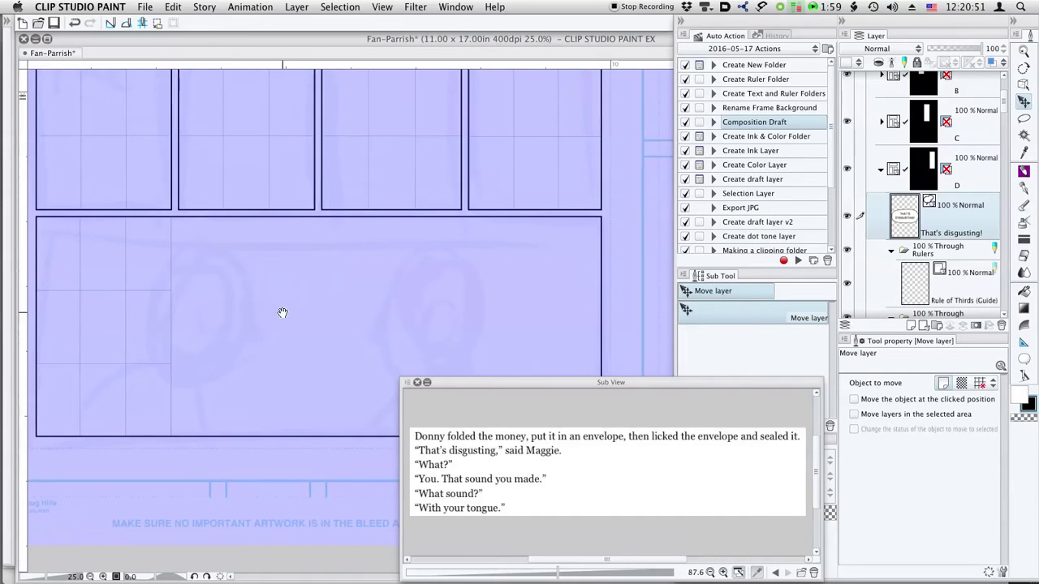
scroll(291, 336, "down", 1)
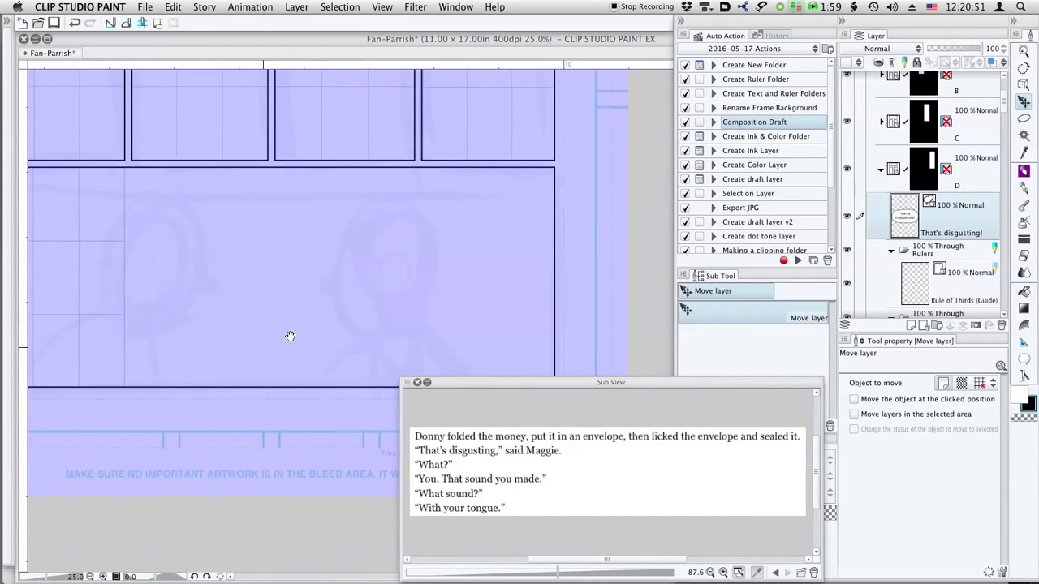
Step: Collapse panel D's folder and expand panel M's folder together with its Rulers folder
left_click(881, 175)
scroll(997, 155, "down", 3)
scroll(995, 157, "down", 3)
scroll(966, 216, "up", 1)
scroll(958, 235, "down", 3)
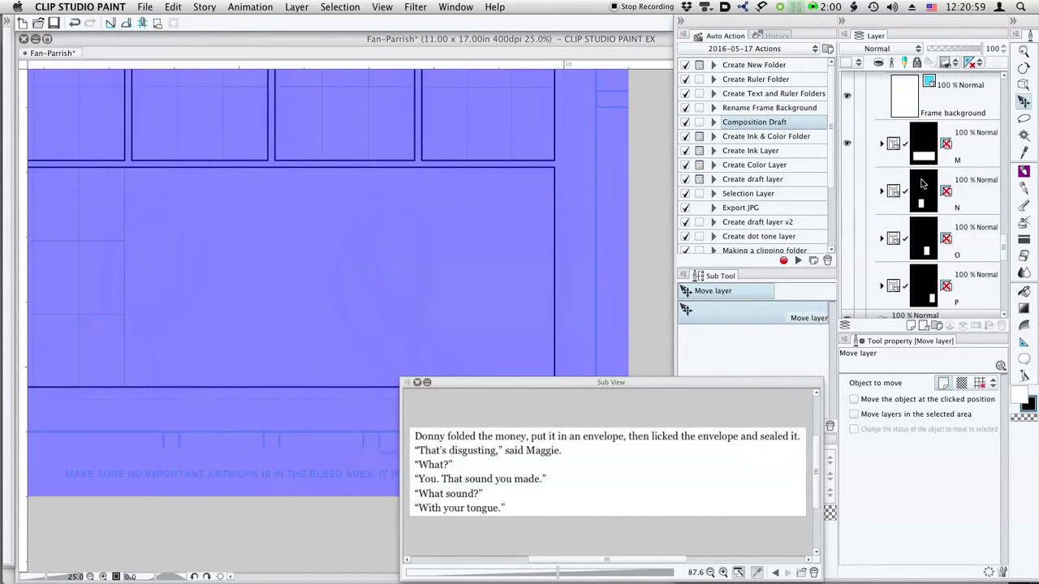
left_click(881, 143)
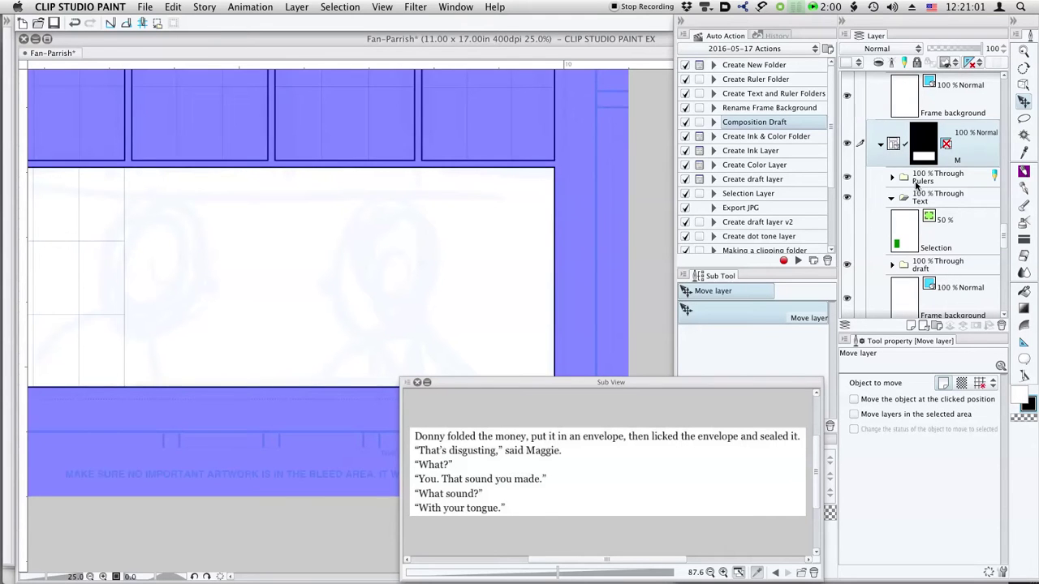
left_click(915, 185)
left_click(892, 178)
scroll(631, 238, "down", 1)
Step: Select all of panel M's rule-of-thirds guide lines and stretch them horizontally to meet the panel's right border
left_click_drag(277, 257, 274, 246)
scroll(370, 214, "up", 1)
left_click_drag(371, 215, 185, 166)
key("o")
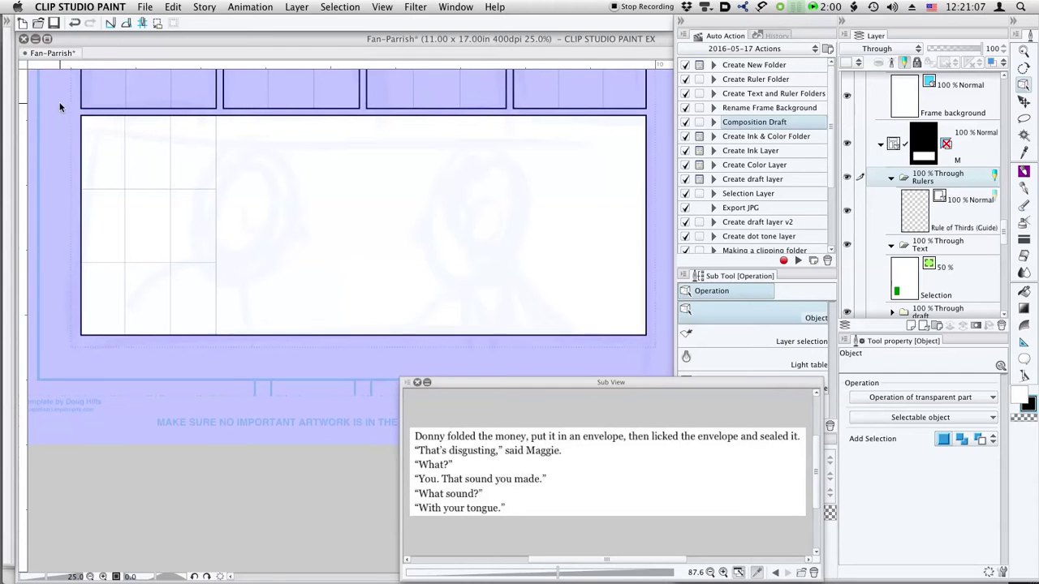
left_click(942, 213)
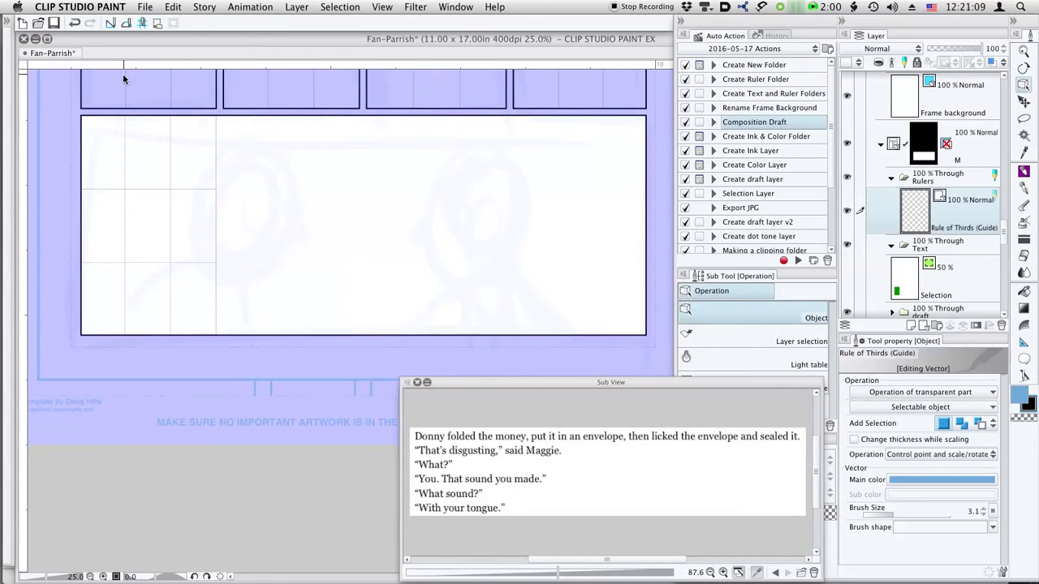
left_click_drag(60, 110, 362, 375)
left_click_drag(228, 225, 709, 224)
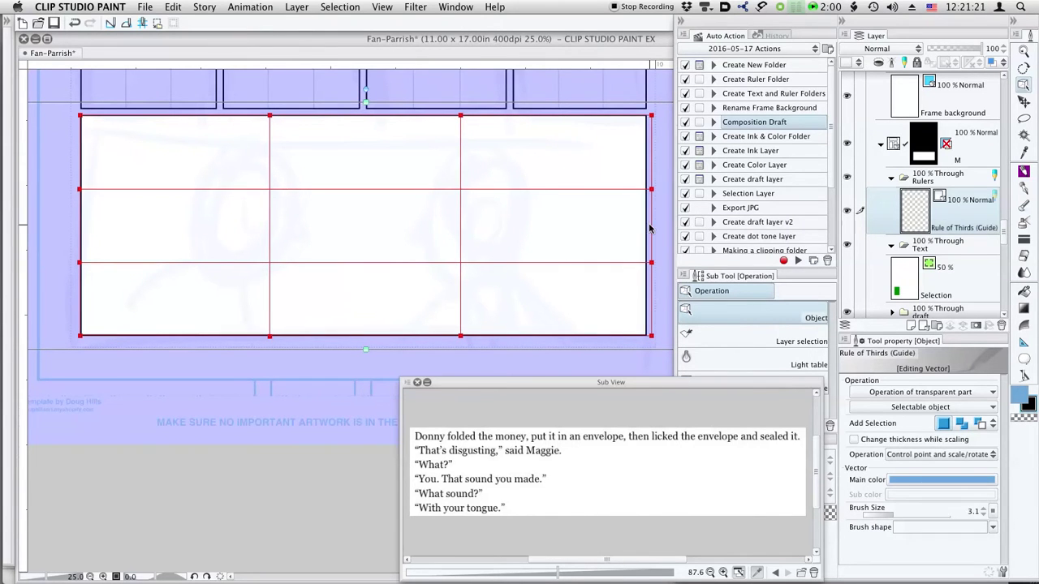
scroll(651, 243, "right", 2)
left_click_drag(665, 229, 632, 230)
left_click(561, 234)
left_click(560, 234)
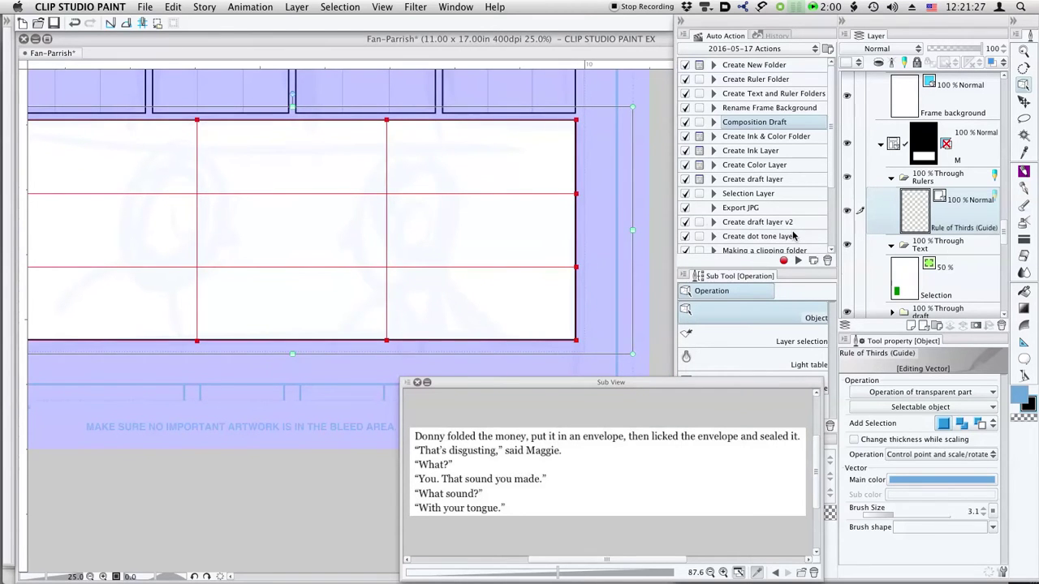
Step: Collapse panel M's folder, move the script reference window off the canvas and return to the top row of panels
left_click(883, 146)
left_click(883, 147)
left_click_drag(1004, 230, 1010, 80)
left_click(883, 231)
left_click_drag(354, 121, 454, 357)
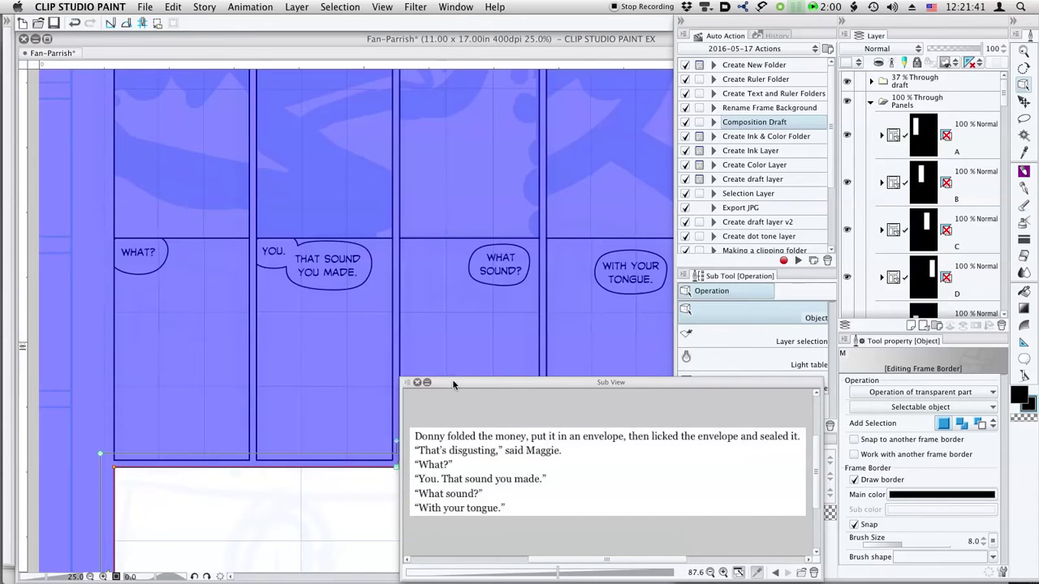
left_click_drag(454, 385, 1038, 178)
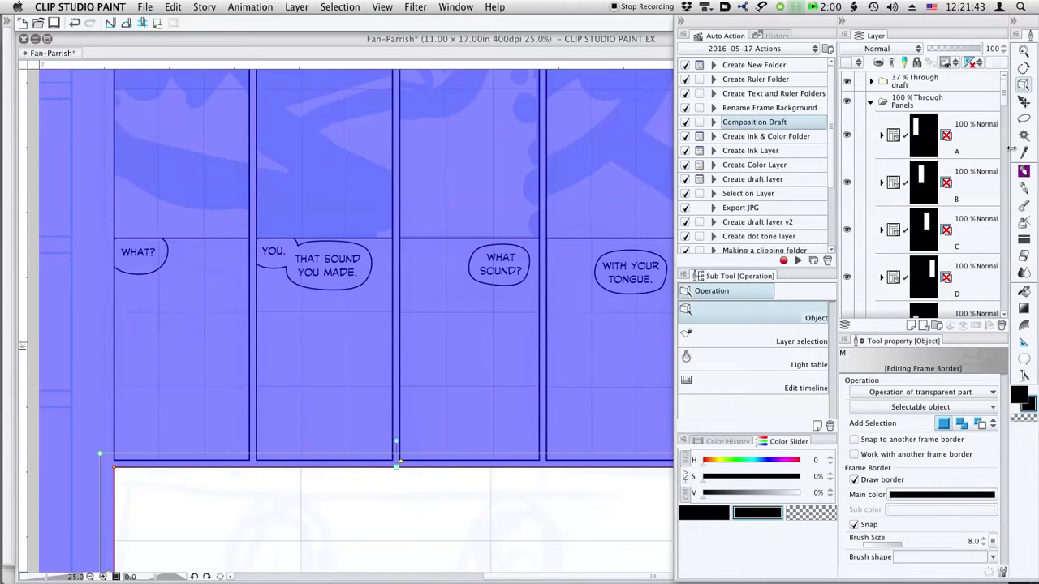
scroll(216, 292, "up", 10)
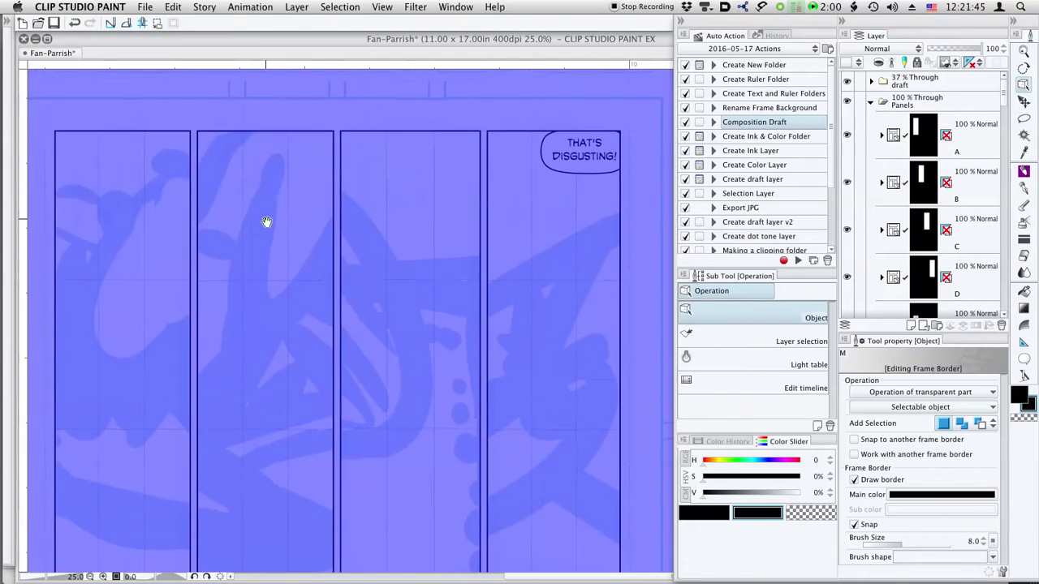
Step: Expand panel A's folder and lower its composition layer's opacity to 11%
left_click(881, 136)
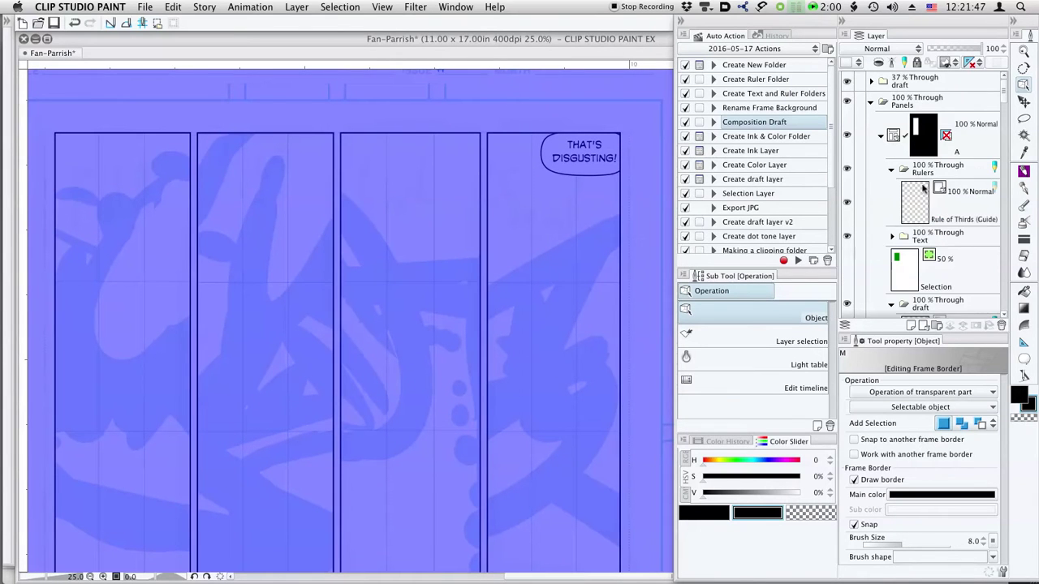
scroll(974, 150, "down", 5)
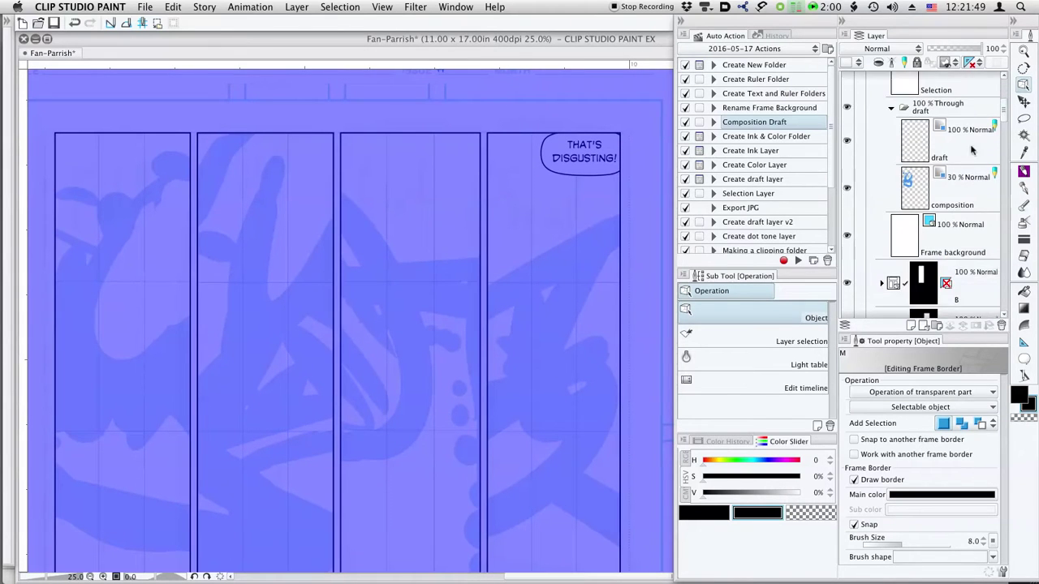
left_click(953, 193)
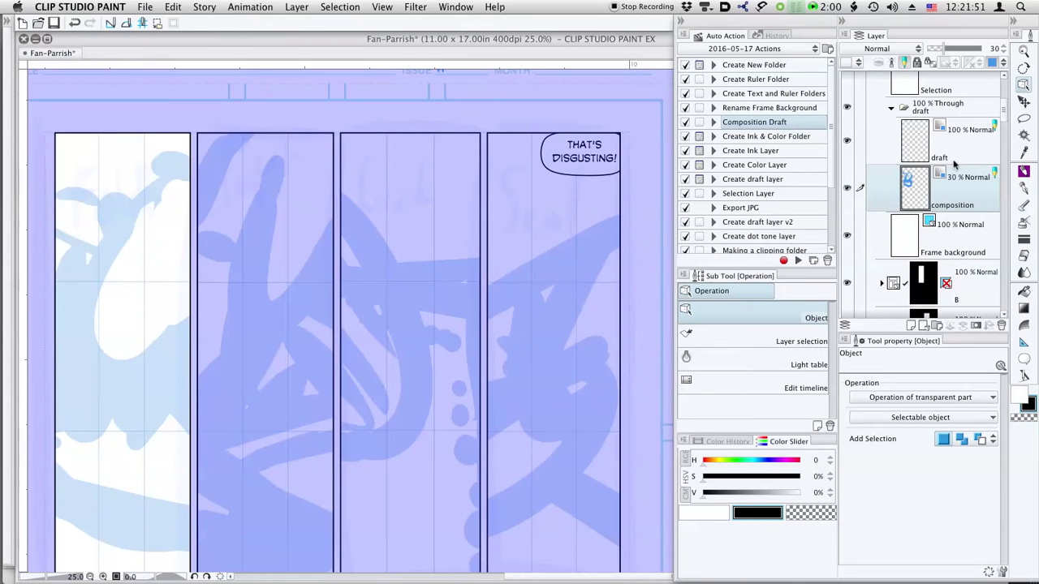
scroll(996, 154, "up", 5)
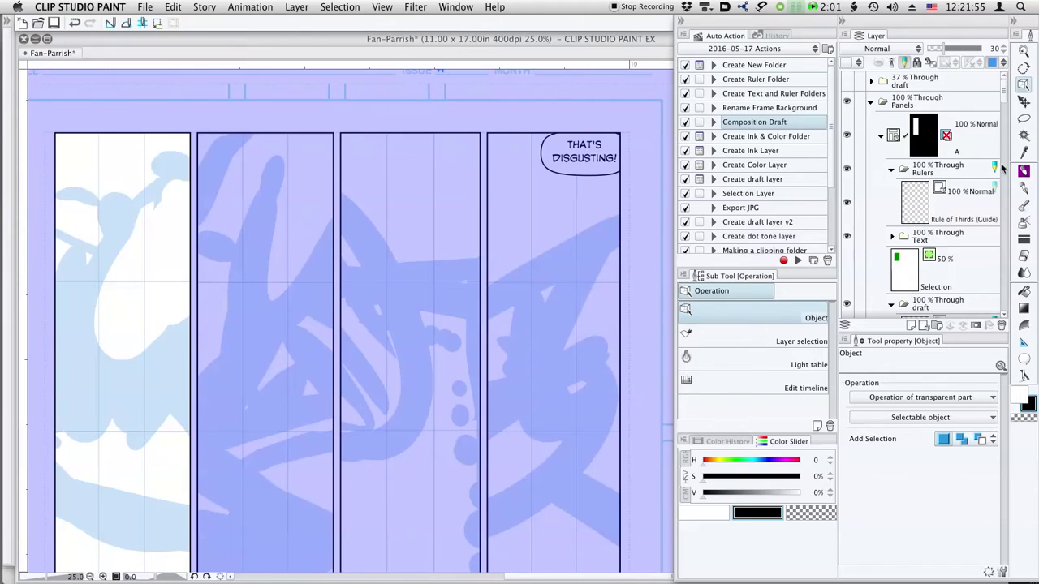
scroll(1007, 116, "down", 5)
left_click(946, 142)
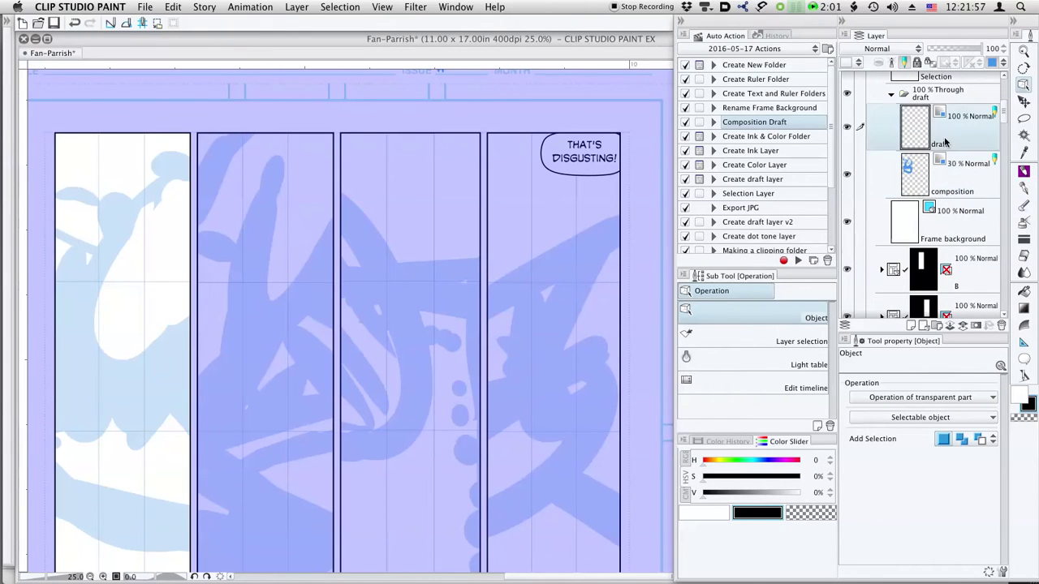
left_click(954, 180)
left_click_drag(938, 50, 934, 48)
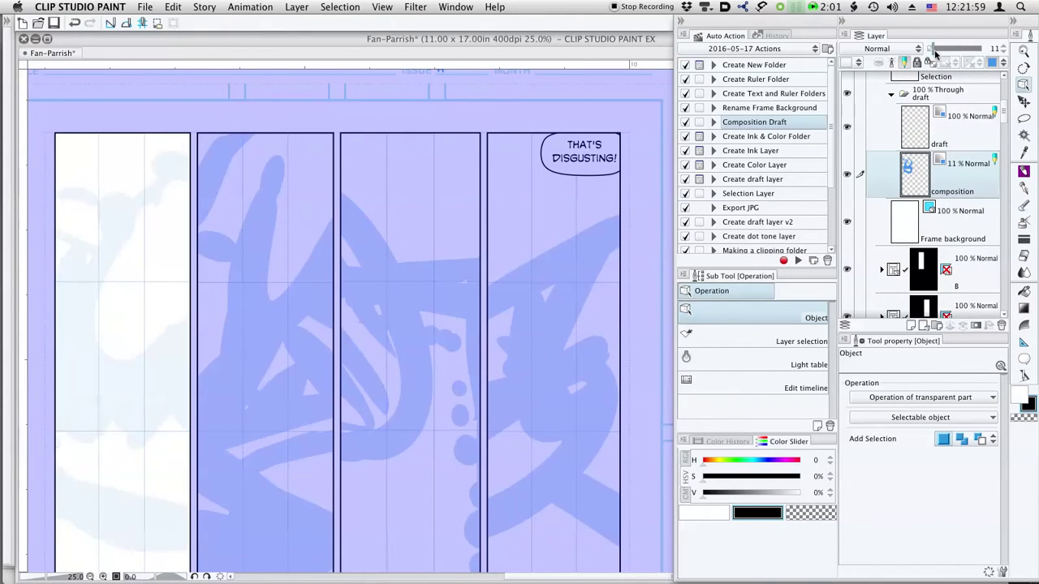
Step: On panel A's draft layer, rough in the large finger shapes across the middle and lower panel with the G-pen
left_click(950, 131)
key("p")
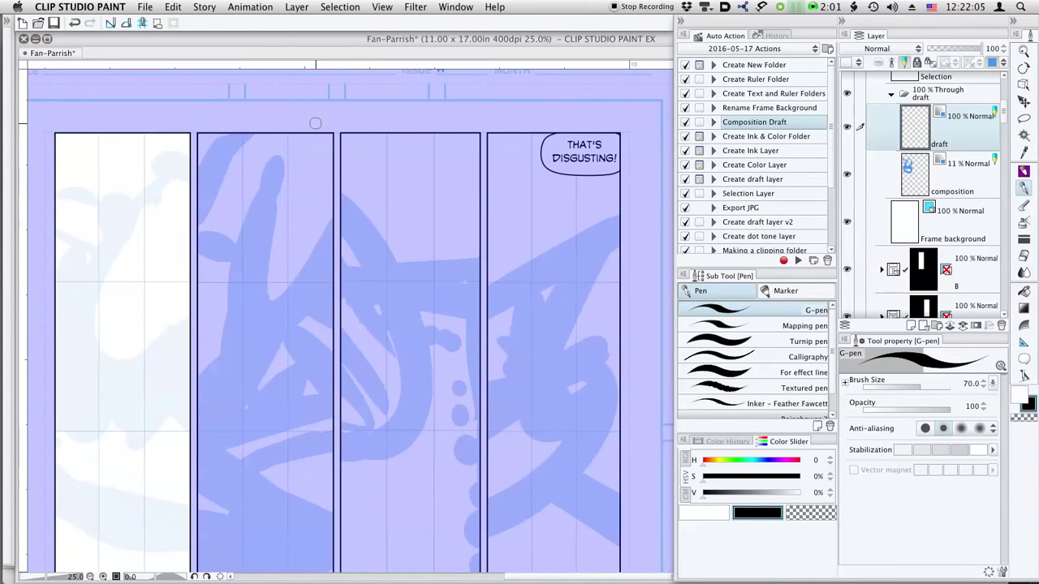
left_click_drag(199, 289, 284, 217)
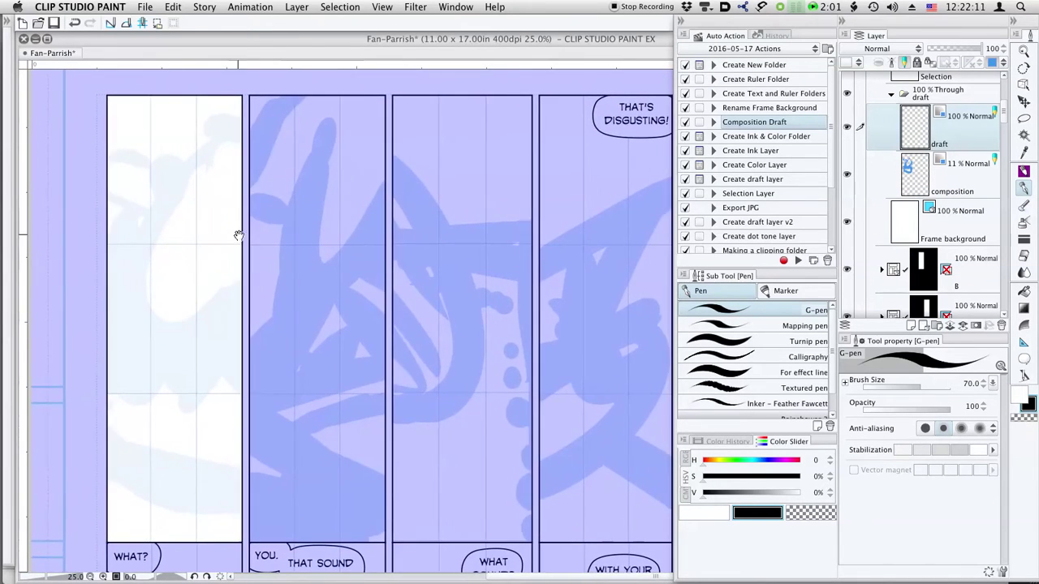
left_click_drag(114, 239, 175, 339)
left_click_drag(102, 258, 237, 348)
left_click_drag(233, 295, 187, 189)
mouse_move(141, 165)
left_mouse_down()
mouse_move(184, 188)
mouse_move(227, 328)
left_mouse_up()
left_click_drag(221, 366, 152, 352)
left_click_drag(108, 324, 212, 363)
mouse_move(108, 340)
left_mouse_down()
mouse_move(123, 361)
mouse_move(208, 299)
left_mouse_up()
left_click_drag(110, 450, 154, 475)
mouse_move(110, 464)
left_mouse_down()
mouse_move(214, 487)
mouse_move(232, 426)
left_mouse_up()
left_click_drag(204, 393, 230, 434)
Step: Sketch the finger and its shading in panel A's upper part, and add more contour strokes to the lower shapes
left_click_drag(127, 96, 179, 179)
mouse_move(139, 96)
left_mouse_down()
mouse_move(180, 177)
mouse_move(208, 192)
mouse_move(205, 217)
mouse_move(189, 243)
left_mouse_up()
left_click_drag(162, 231, 110, 214)
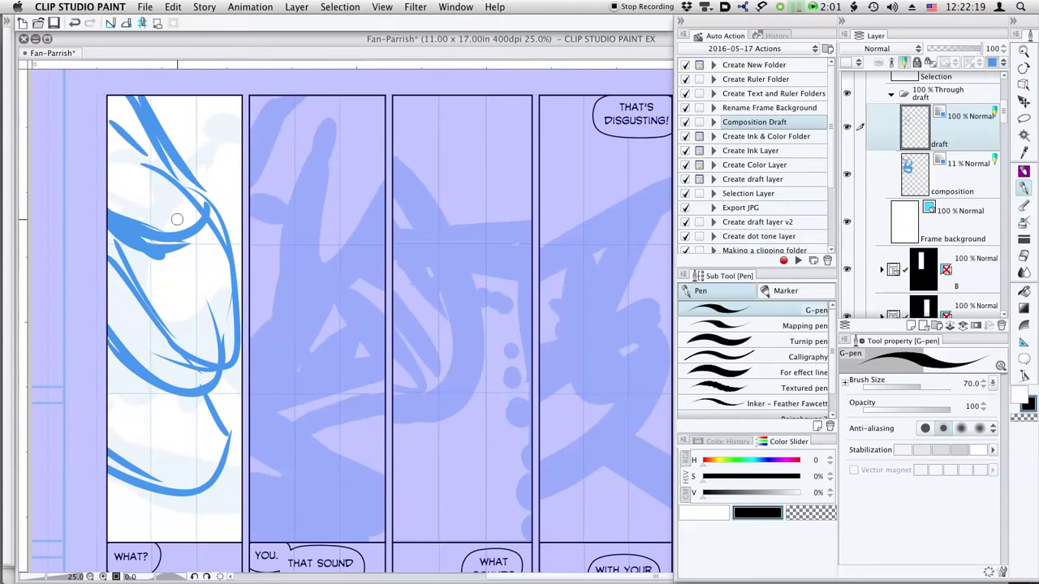
mouse_move(171, 173)
left_mouse_down()
mouse_move(136, 200)
mouse_move(141, 190)
mouse_move(206, 198)
left_mouse_up()
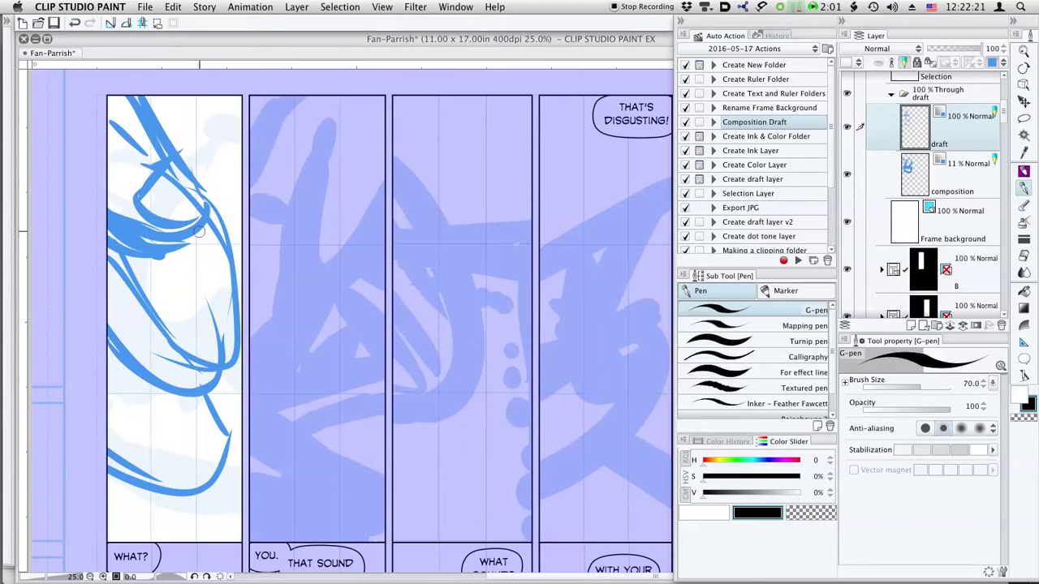
mouse_move(122, 338)
left_mouse_down()
mouse_move(139, 372)
mouse_move(203, 393)
left_mouse_up()
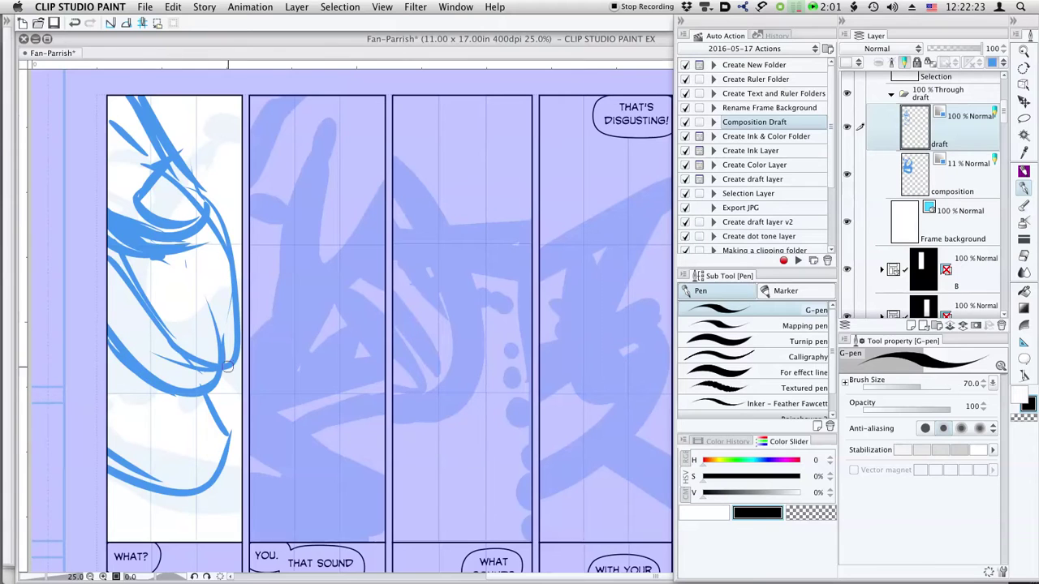
left_click_drag(224, 359, 261, 414)
mouse_move(113, 375)
left_mouse_down()
mouse_move(192, 479)
mouse_move(185, 516)
mouse_move(108, 492)
left_mouse_up()
Step: Hide panel A's composition layer and erase the draft strokes below the upper finger, returning to the G-pen
key("e")
left_click_drag(122, 443, 151, 491)
left_click(846, 174)
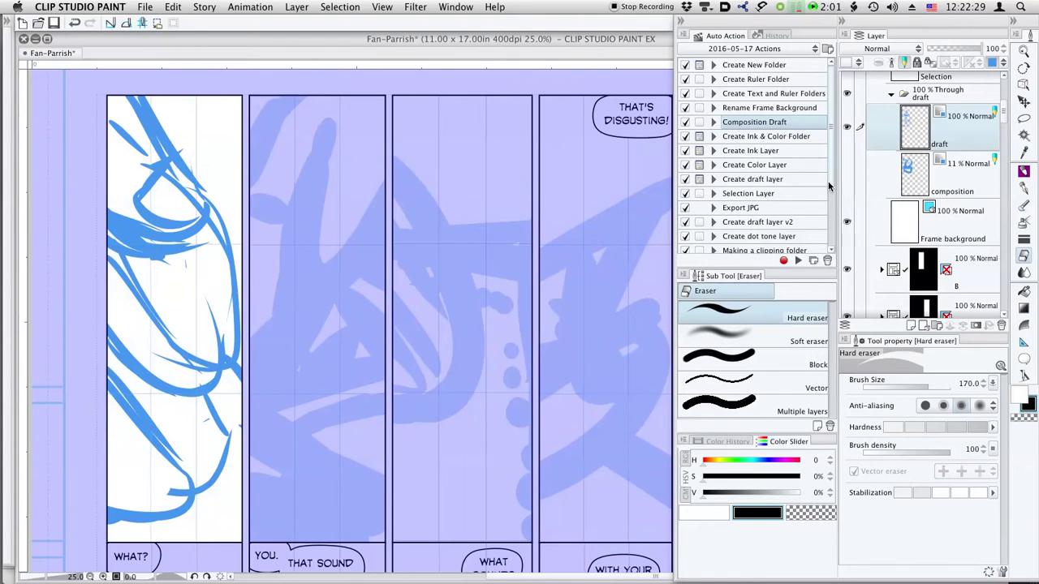
mouse_move(178, 349)
left_mouse_down()
mouse_move(121, 278)
mouse_move(130, 263)
mouse_move(161, 286)
mouse_move(209, 360)
mouse_move(209, 383)
mouse_move(100, 336)
left_mouse_up()
mouse_move(142, 290)
left_mouse_down()
mouse_move(220, 254)
mouse_move(232, 202)
mouse_move(247, 389)
left_mouse_up()
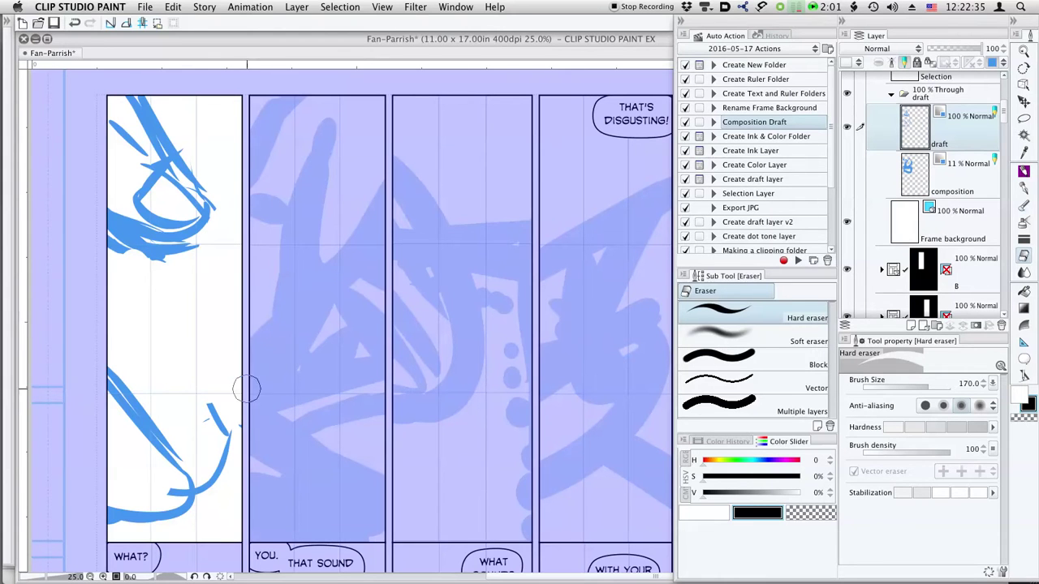
mouse_move(162, 381)
left_mouse_down()
mouse_move(165, 462)
mouse_move(116, 378)
mouse_move(140, 514)
mouse_move(124, 531)
mouse_move(223, 405)
mouse_move(203, 390)
left_mouse_up()
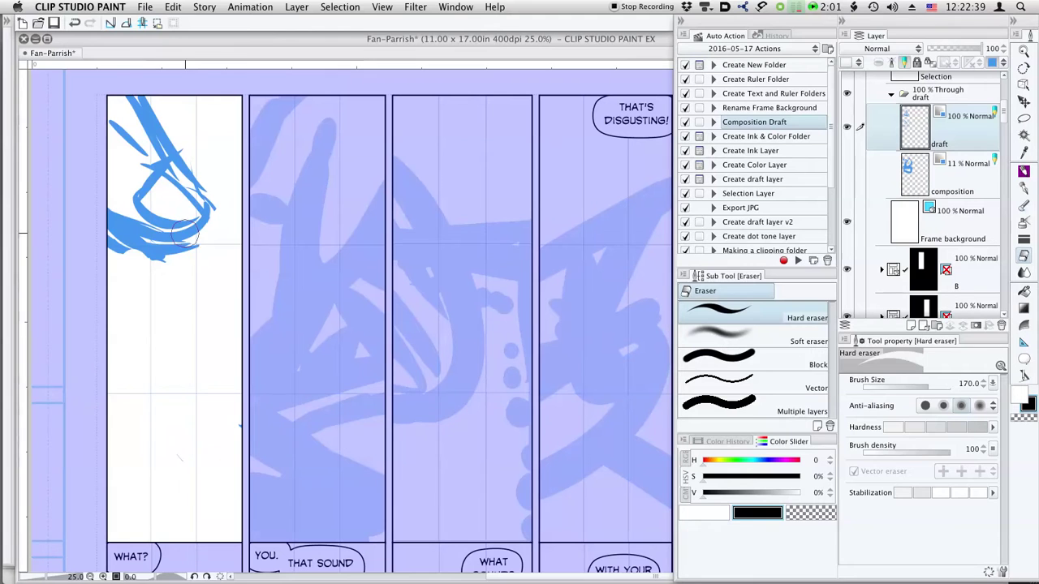
key("p")
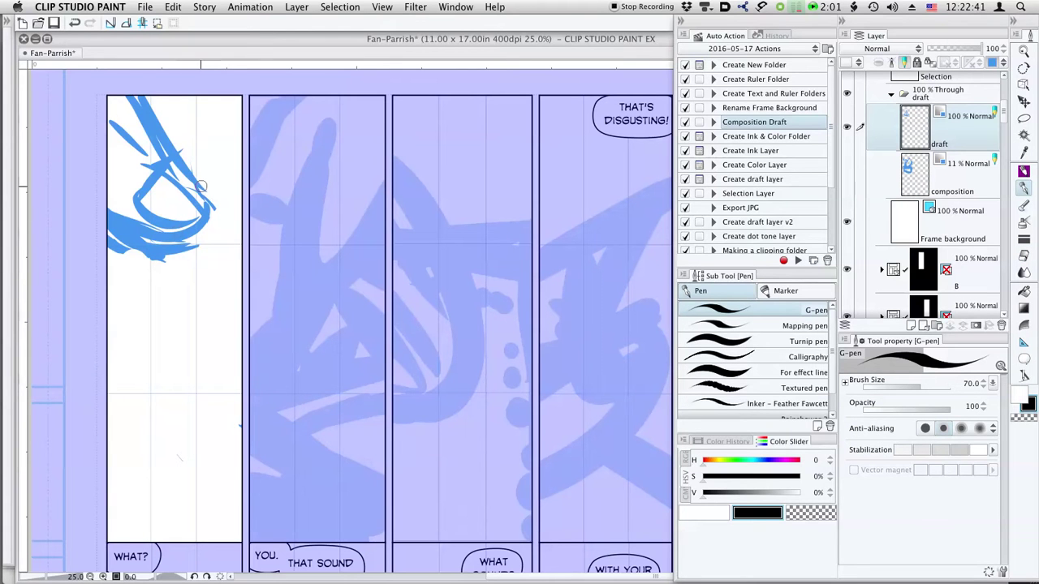
Step: Switch to Firefox and run an image search for "folding money" in a new tab
key("super+Tab")
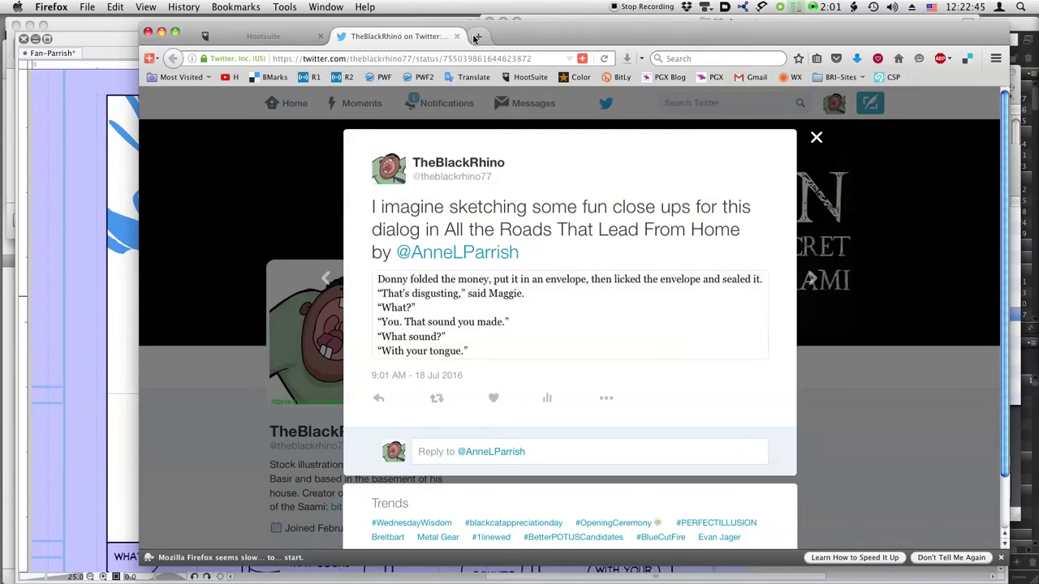
left_click(477, 38)
left_click(719, 58)
type("f")
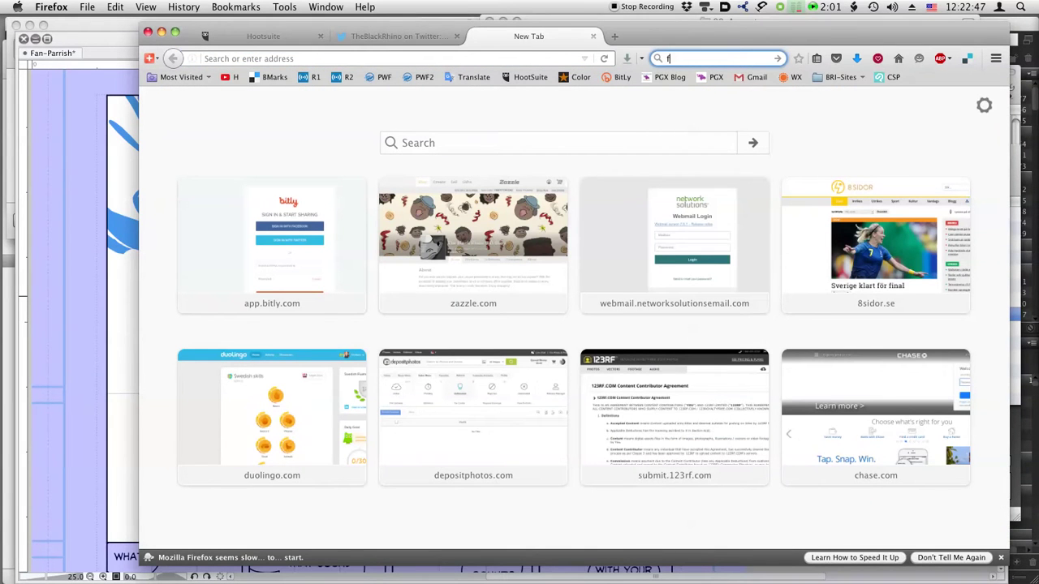
type("olding")
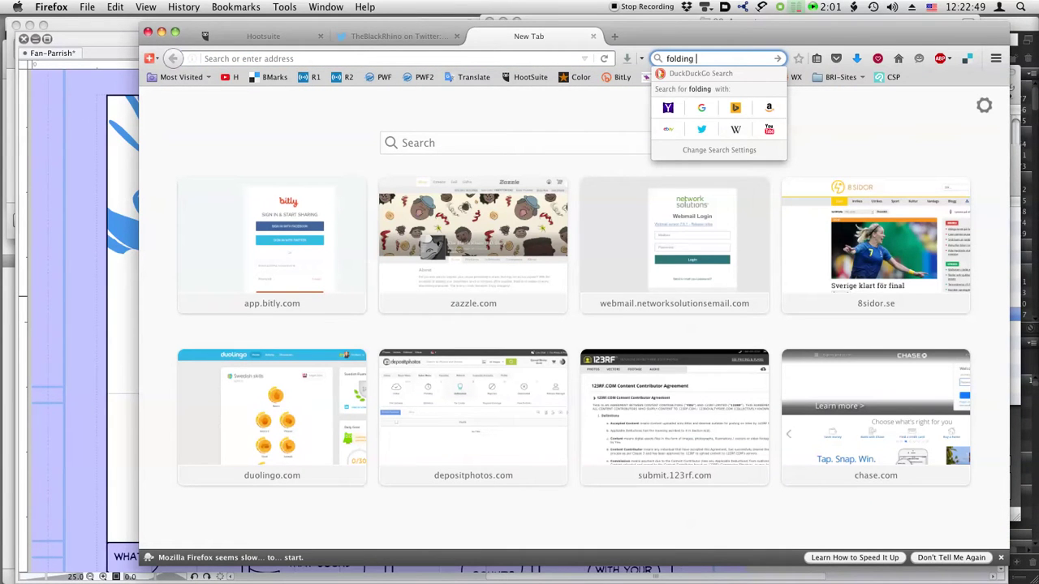
type(" monde")
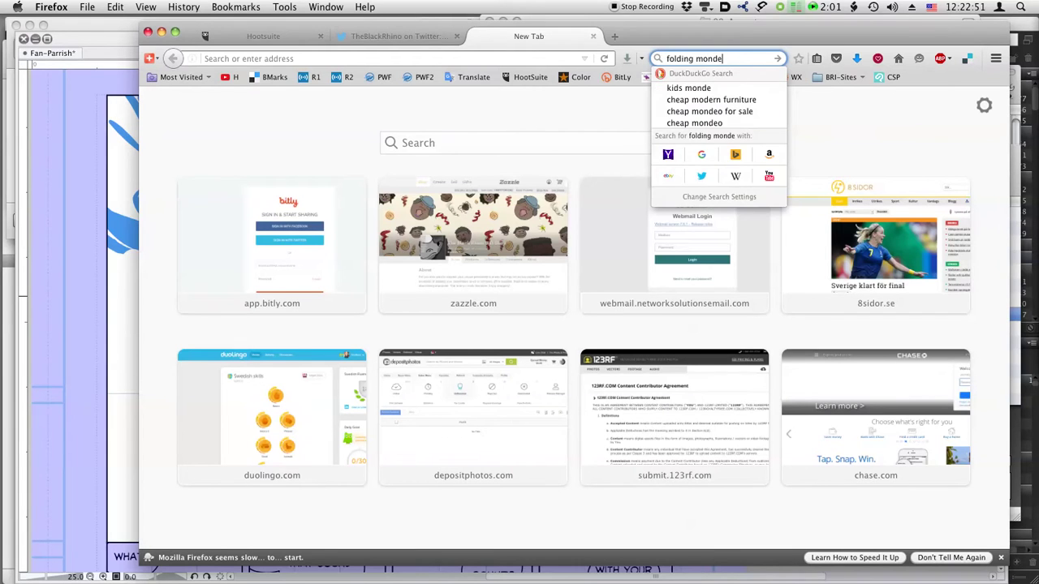
key("BackSpace")
key("BackSpace")
type("ey")
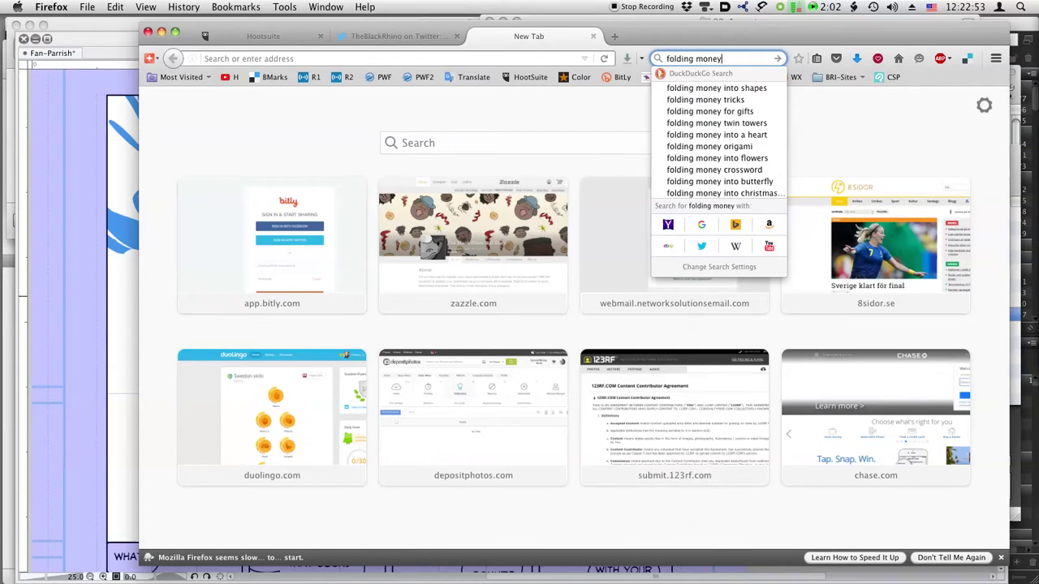
key("Return")
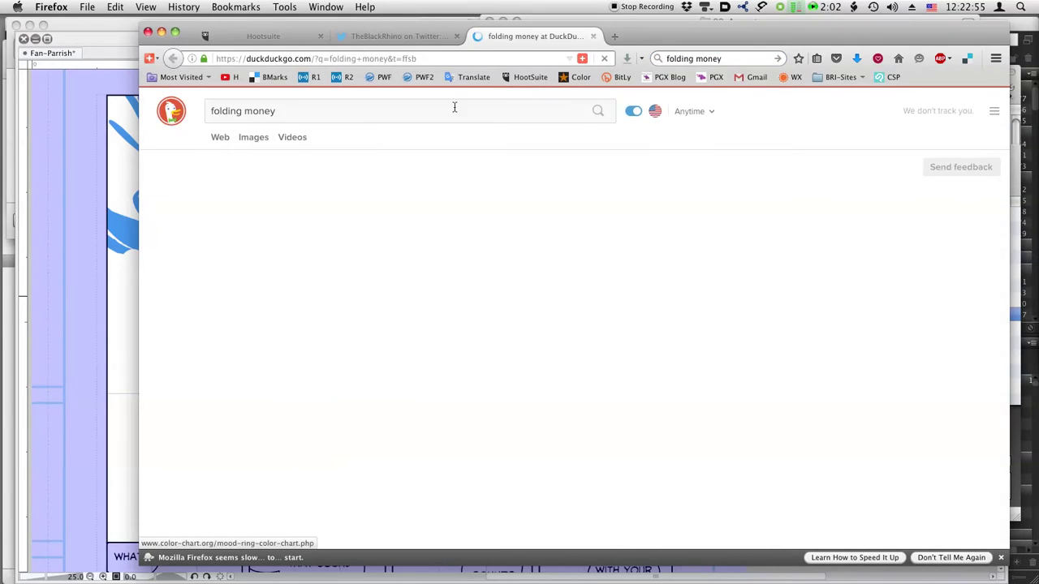
left_click(252, 138)
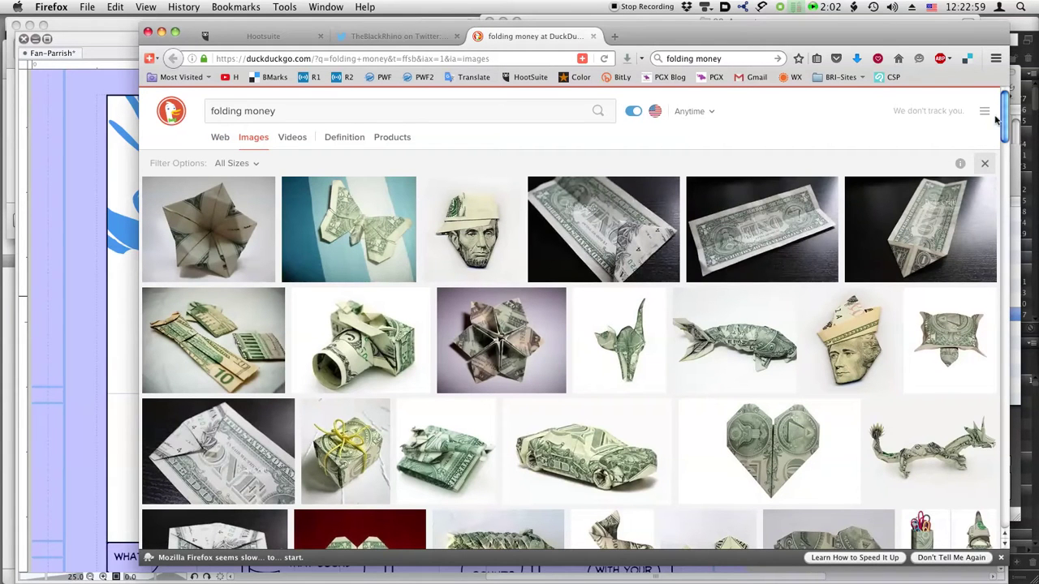
Step: Browse the image results and open the full picture of the folded, rubber-banded stack of bills in a new tab
scroll(997, 166, "down", 10)
scroll(997, 166, "down", 15)
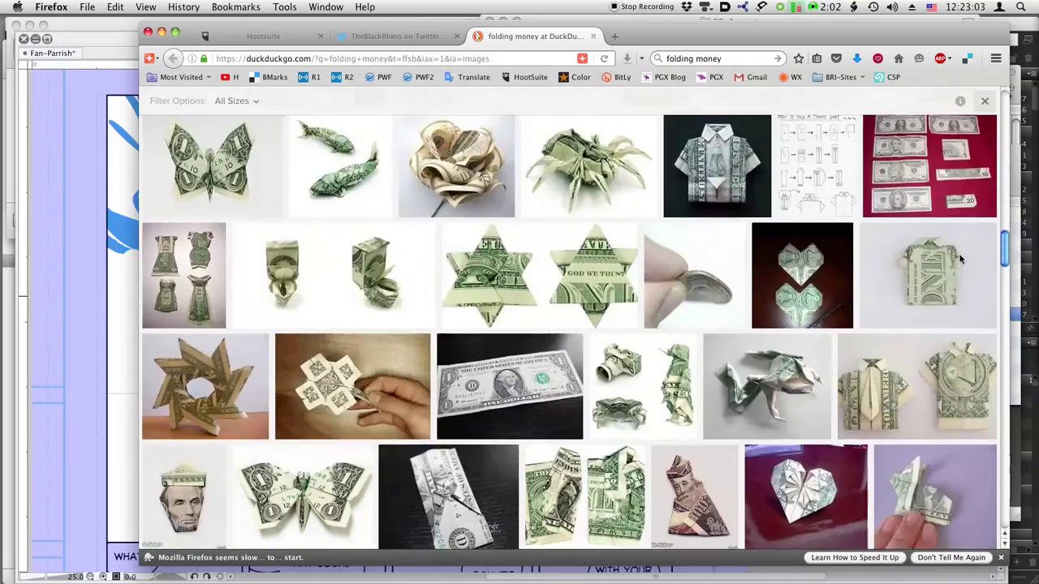
scroll(961, 258, "down", 15)
scroll(959, 278, "down", 15)
scroll(956, 323, "down", 10)
scroll(953, 308, "up", 5)
scroll(950, 299, "down", 3)
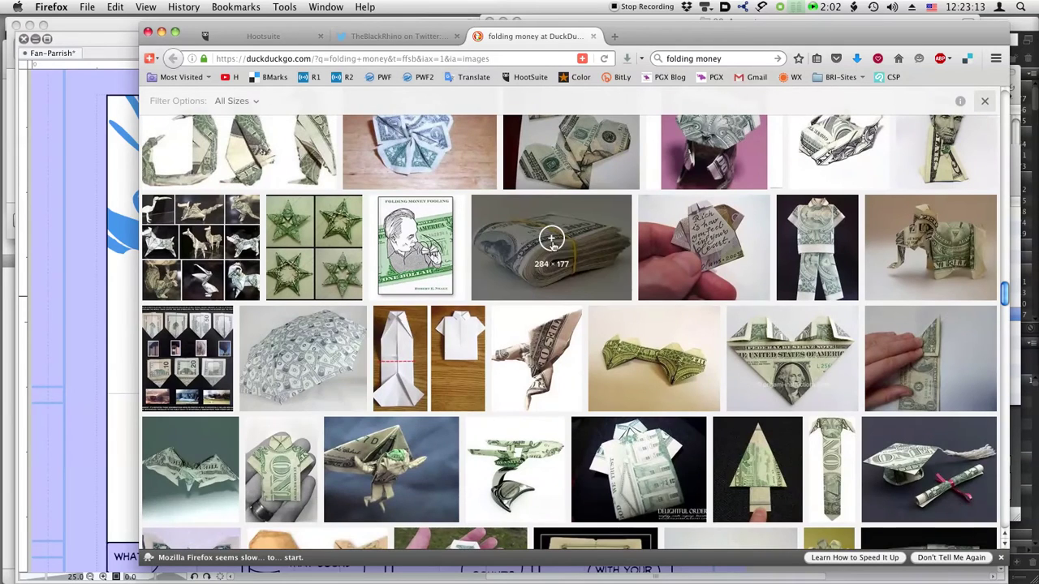
left_click(551, 241)
left_click(686, 353, "super")
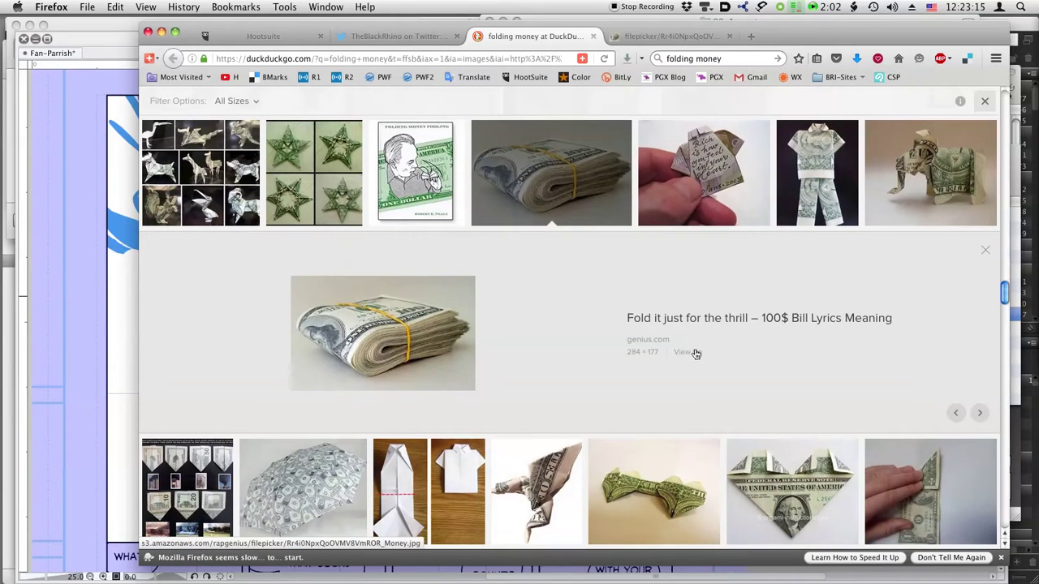
Step: Change the image search to "holding money" and run it
left_click_drag(1005, 296, 911, 96)
left_click(226, 111)
double_click(225, 111)
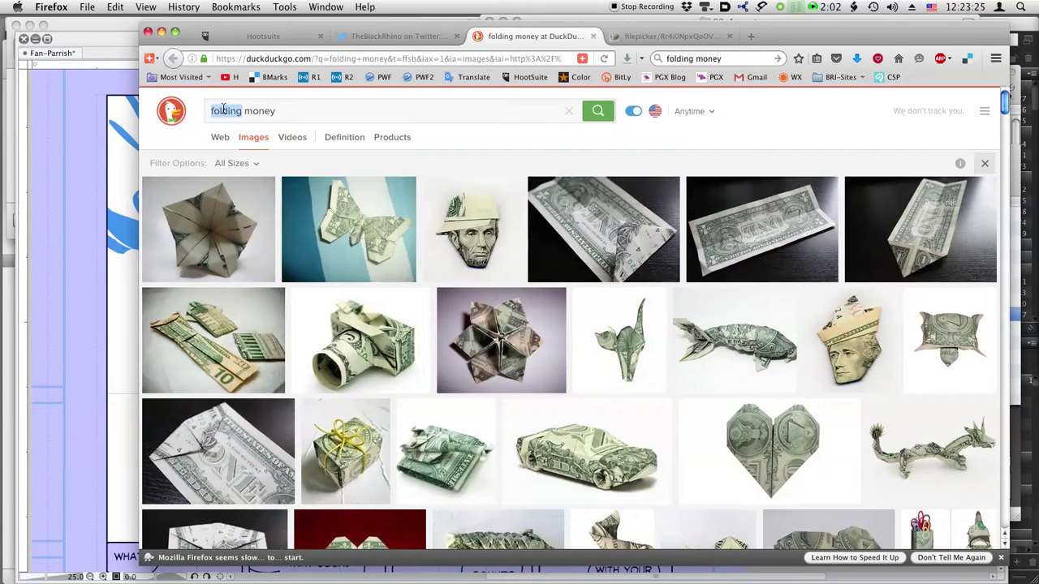
type("holdn")
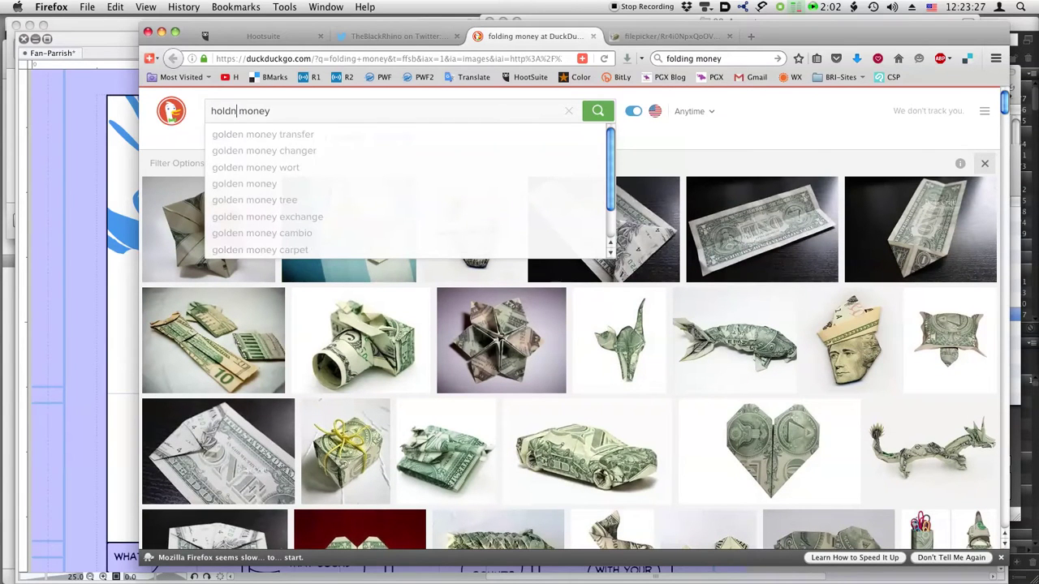
type("g")
key("BackSpace")
key("BackSpace")
type("ing")
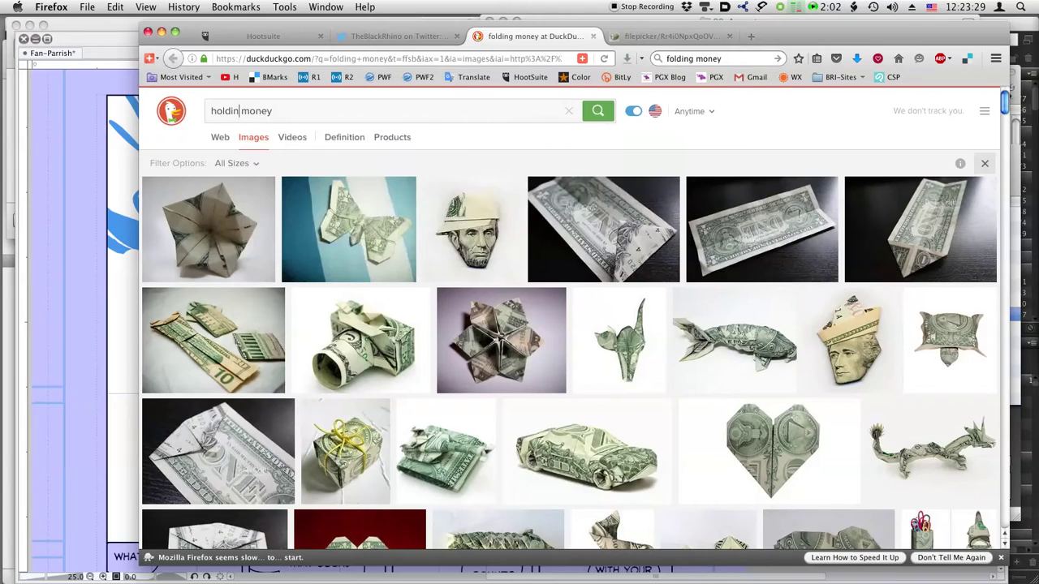
key("Return")
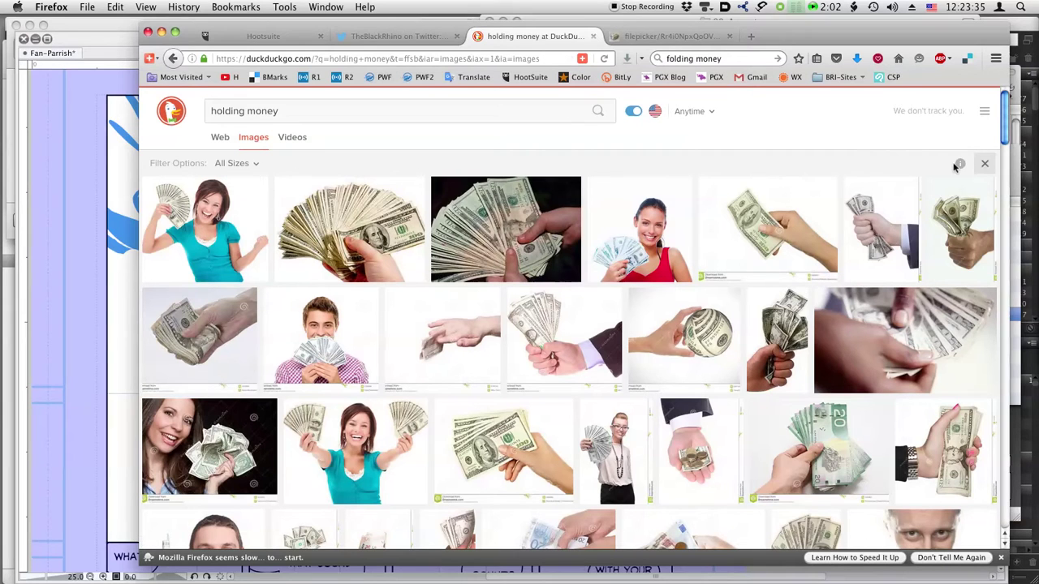
Step: Open the full picture of the hand holding a single bill in a new tab, and return to Clip Studio Paint
left_click(768, 224)
left_click(690, 362, "super")
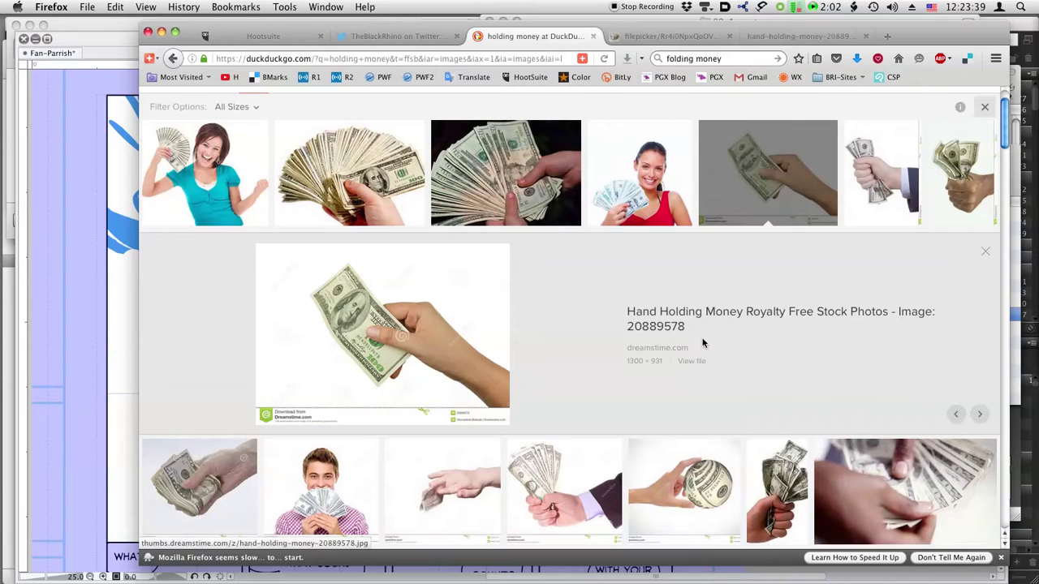
double_click(334, 25)
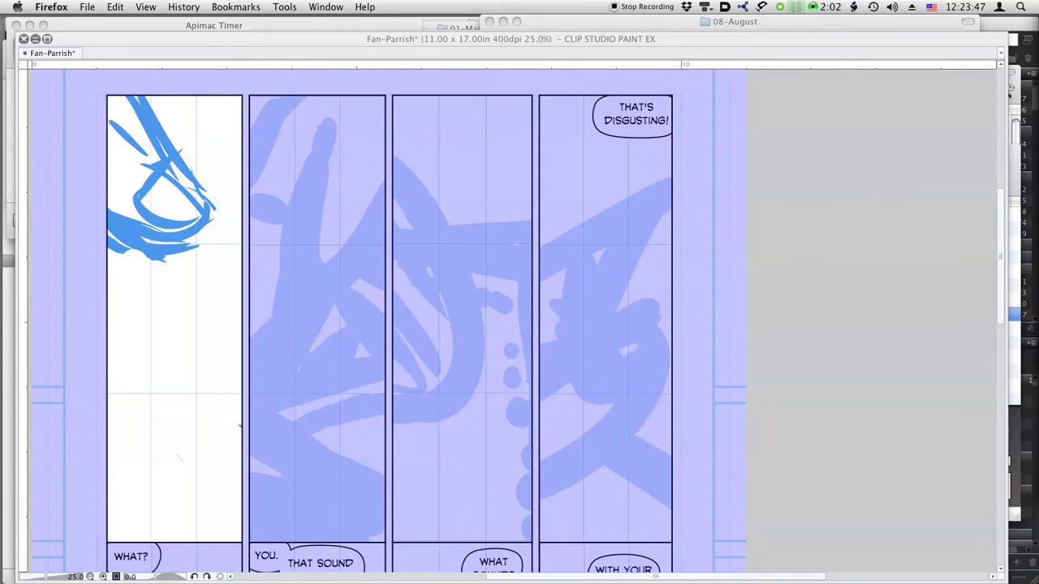
left_click(427, 206)
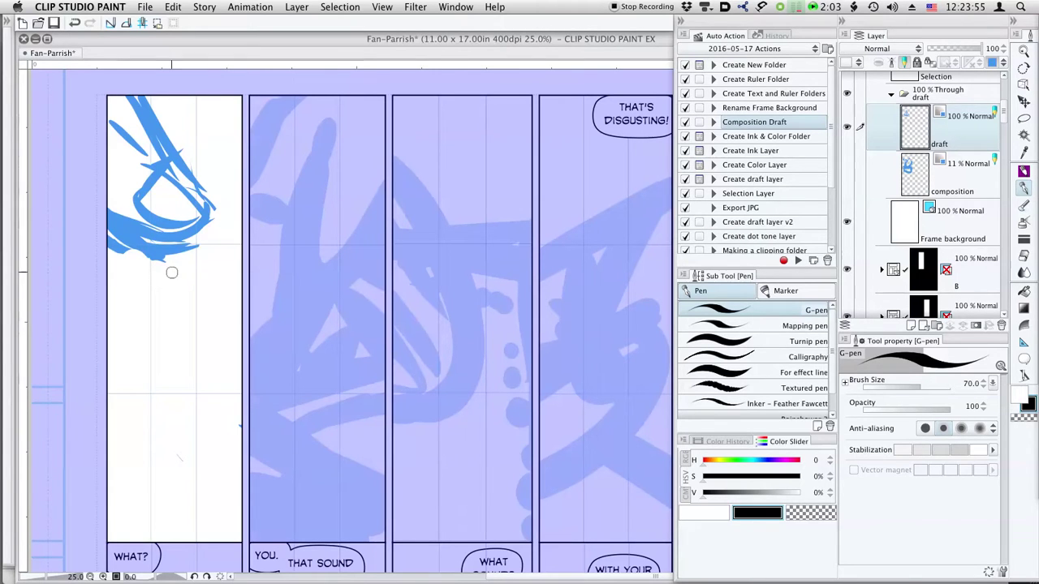
Step: Move panel A's draft layer downward so there is room above the sketched finger
key("k")
left_click_drag(152, 245, 159, 278)
mouse_move(240, 244)
left_mouse_down()
mouse_move(184, 327)
mouse_move(216, 349)
mouse_move(223, 278)
mouse_move(183, 341)
mouse_move(236, 267)
left_mouse_up()
scroll(235, 268, "down", 1)
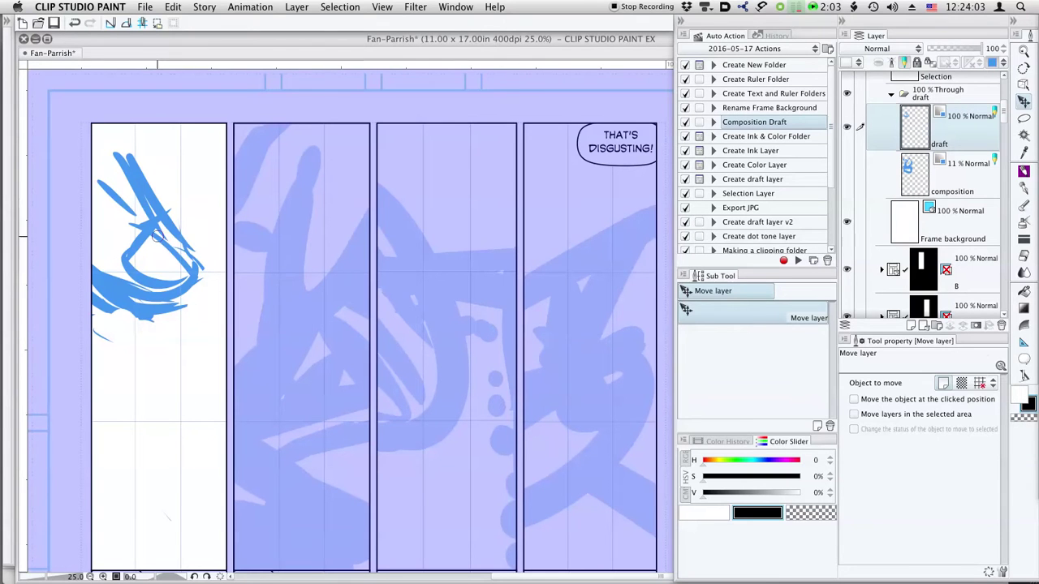
Step: Extend the finger lines to panel A's upper edge with the G-pen and rough in angled bill edges below and beside it
key("p")
left_click_drag(102, 125, 125, 172)
mouse_move(93, 130)
left_mouse_down()
mouse_move(119, 168)
mouse_move(150, 201)
left_mouse_up()
left_click_drag(104, 419, 126, 443)
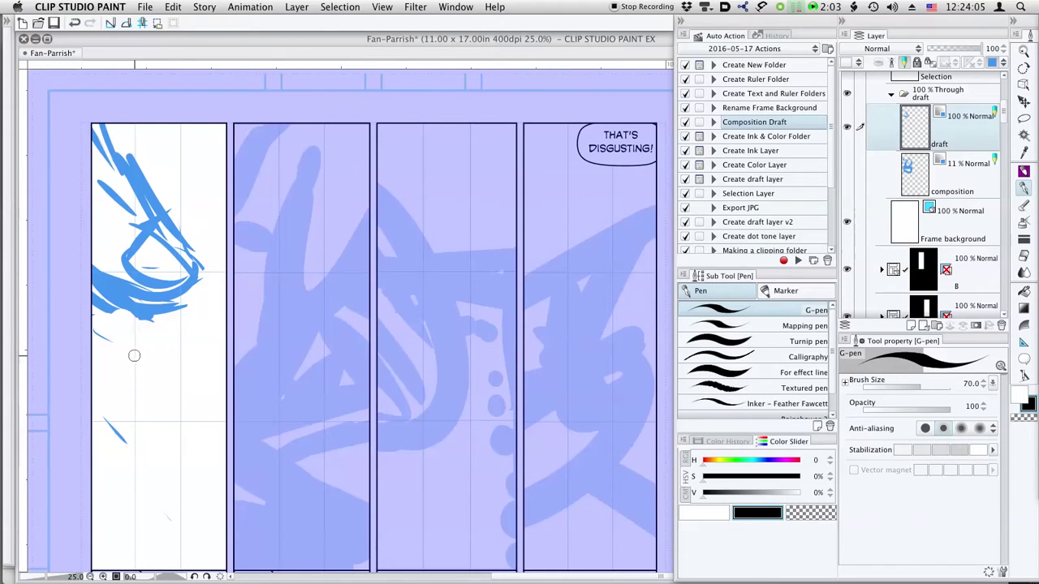
left_click_drag(89, 381, 100, 386)
mouse_move(92, 404)
left_mouse_down()
mouse_move(146, 417)
mouse_move(195, 371)
mouse_move(169, 427)
left_mouse_up()
left_click_drag(198, 377, 125, 469)
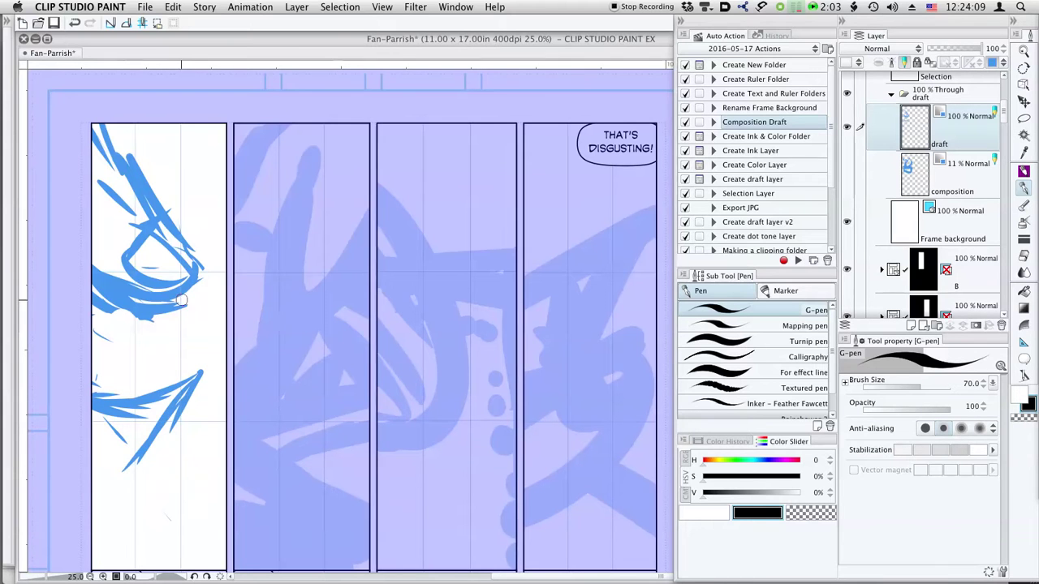
left_click_drag(190, 244, 226, 230)
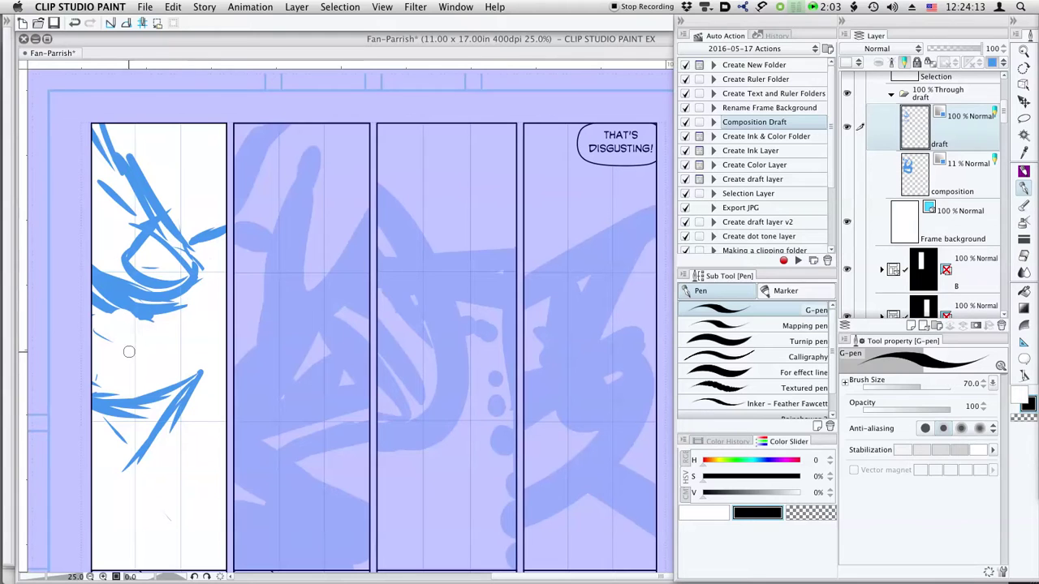
Step: Erase the rough bill edges and redraw them as slanted lines above, beside and below the finger
key("e")
mouse_move(186, 382)
left_mouse_down()
mouse_move(200, 390)
mouse_move(81, 401)
mouse_move(130, 463)
left_mouse_up()
mouse_move(205, 207)
left_mouse_down()
mouse_move(195, 233)
mouse_move(234, 225)
left_mouse_up()
key("p")
left_click_drag(172, 169, 181, 173)
left_click_drag(153, 169, 225, 203)
left_click_drag(226, 307, 196, 412)
left_click_drag(87, 325, 150, 461)
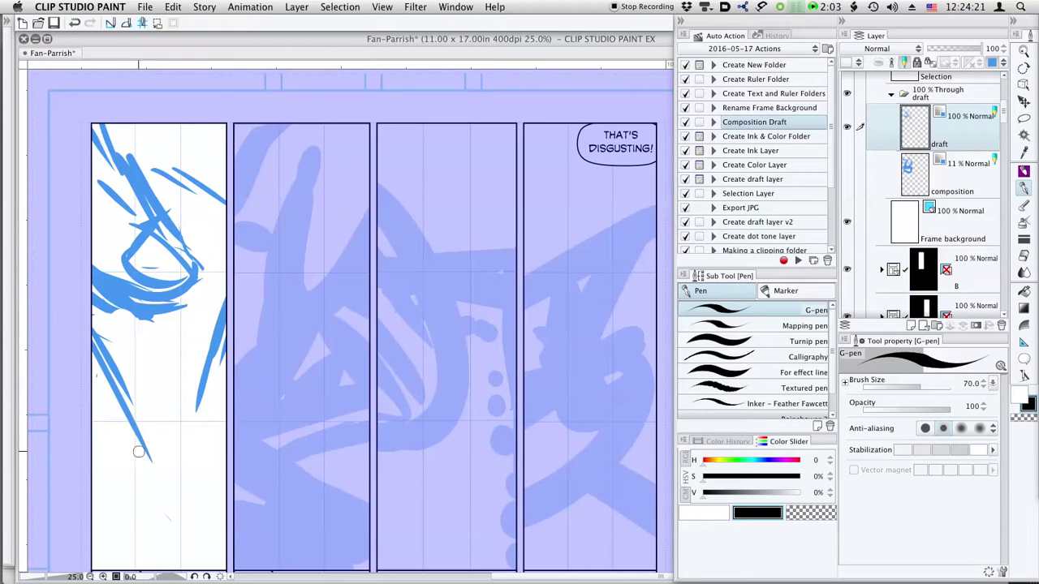
left_click_drag(93, 357, 130, 438)
left_click_drag(88, 328, 140, 309)
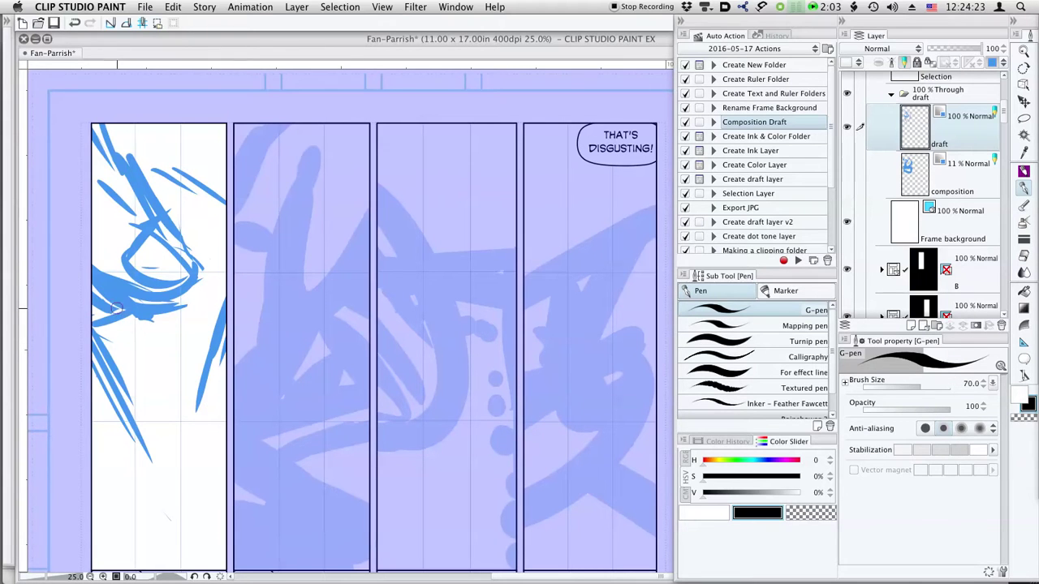
Step: Add heavier strokes to the bill's upper and side edges and bring its lower fold to a point
left_click_drag(143, 154, 163, 175)
left_click_drag(163, 134, 229, 203)
left_click_drag(226, 262, 173, 386)
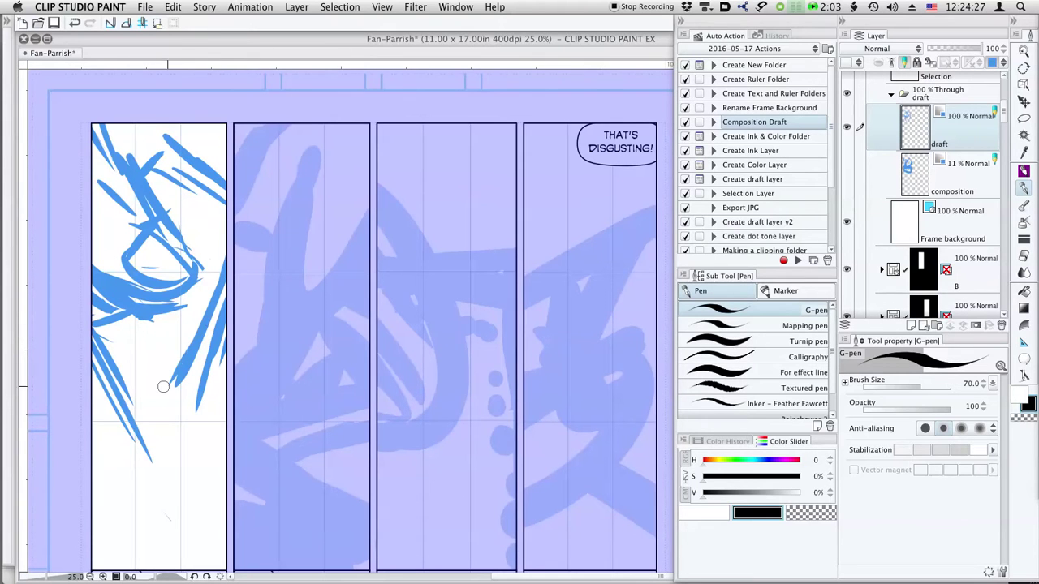
left_click_drag(103, 326, 167, 367)
left_click_drag(91, 309, 172, 364)
mouse_move(143, 457)
left_mouse_down()
mouse_move(236, 301)
mouse_move(219, 352)
left_mouse_up()
Step: Erase the bill's lower point, redraw a shorter lower edge and fold, and clear its side line
key("e")
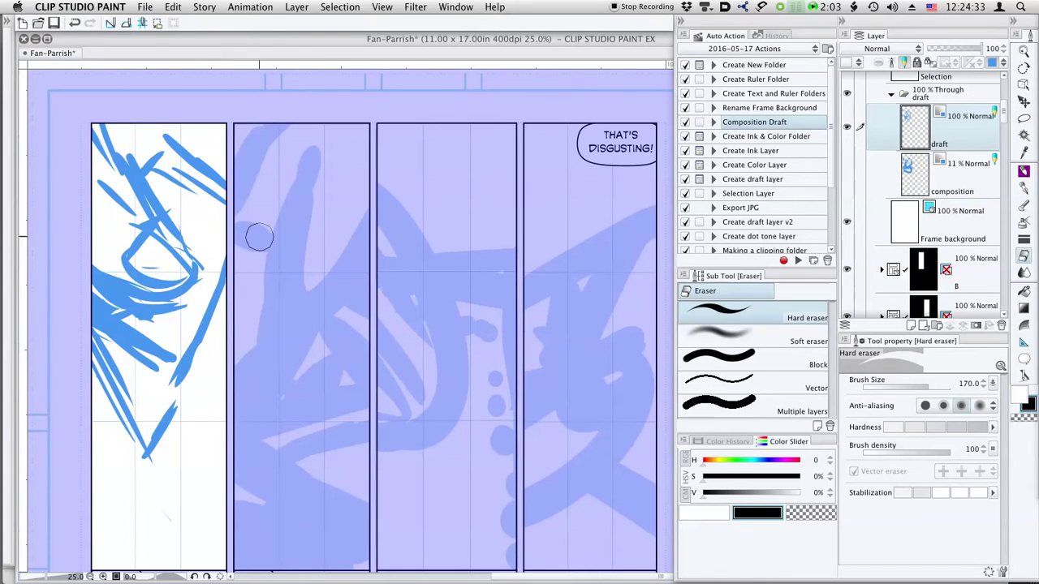
mouse_move(101, 320)
left_mouse_down()
mouse_move(96, 345)
mouse_move(142, 351)
mouse_move(108, 363)
mouse_move(167, 451)
mouse_move(174, 359)
mouse_move(168, 366)
mouse_move(181, 344)
mouse_move(104, 304)
mouse_move(79, 304)
mouse_move(120, 378)
mouse_move(103, 350)
mouse_move(146, 338)
mouse_move(136, 386)
left_mouse_up()
key("p")
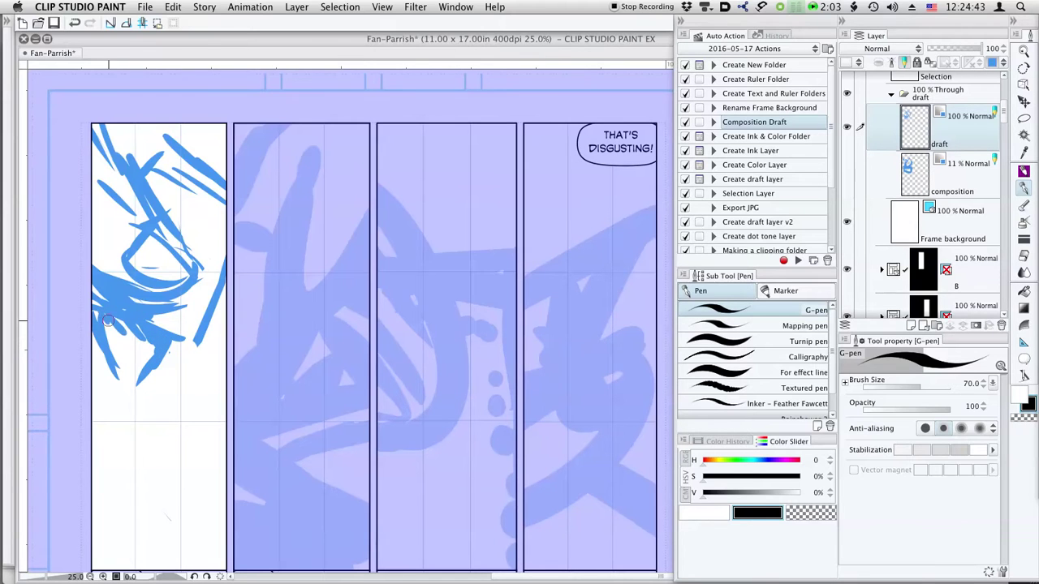
mouse_move(87, 356)
left_mouse_down()
mouse_move(106, 393)
mouse_move(130, 388)
mouse_move(166, 293)
mouse_move(155, 335)
mouse_move(226, 349)
left_mouse_up()
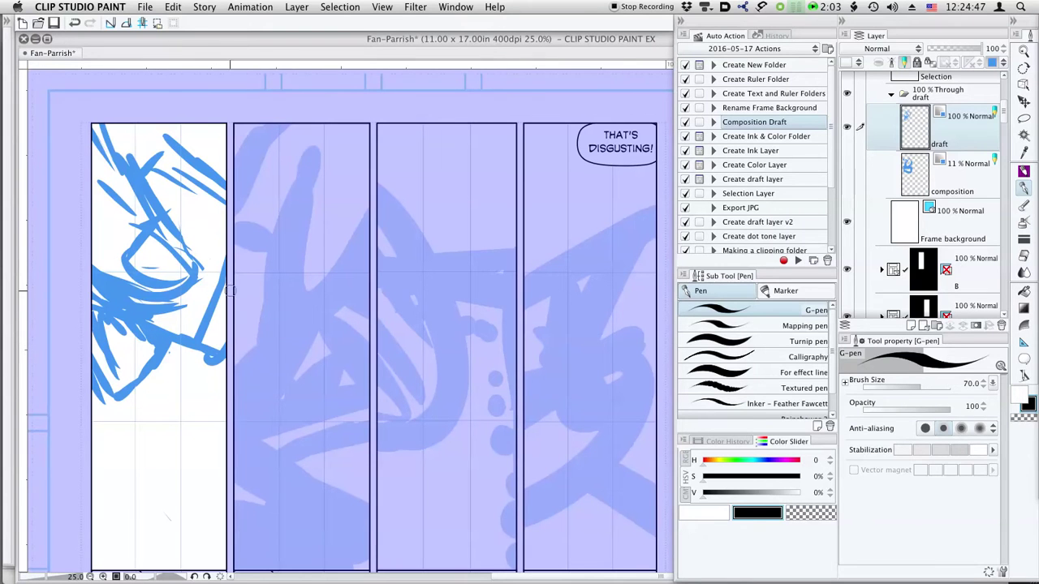
key("e")
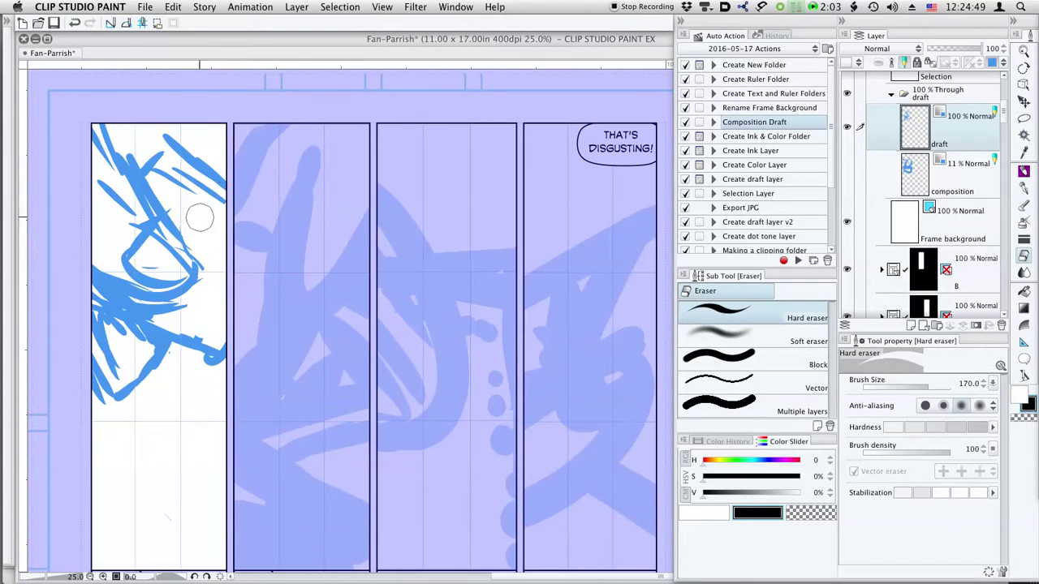
Step: Shift the draft layer left in panel A and erase the stray stroke pieces near the panel's right side
key("k")
left_click_drag(192, 272, 155, 269)
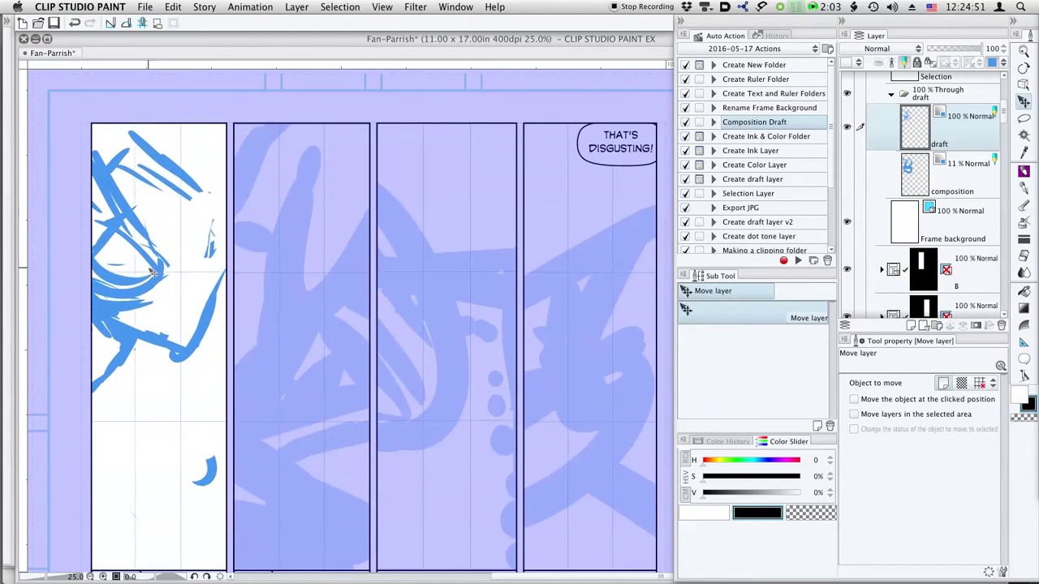
key("e")
left_click_drag(214, 213, 202, 366)
left_click_drag(208, 464, 212, 487)
Step: Redraw the bill's lower corner and upper edge, and sketch a round portrait outline beside the fingertip
key("p")
mouse_move(164, 345)
left_mouse_down()
mouse_move(197, 367)
mouse_move(216, 360)
left_mouse_up()
left_click_drag(146, 143, 206, 188)
left_click_drag(139, 166, 226, 204)
mouse_move(153, 221)
left_mouse_down()
mouse_move(190, 211)
mouse_move(198, 241)
left_mouse_up()
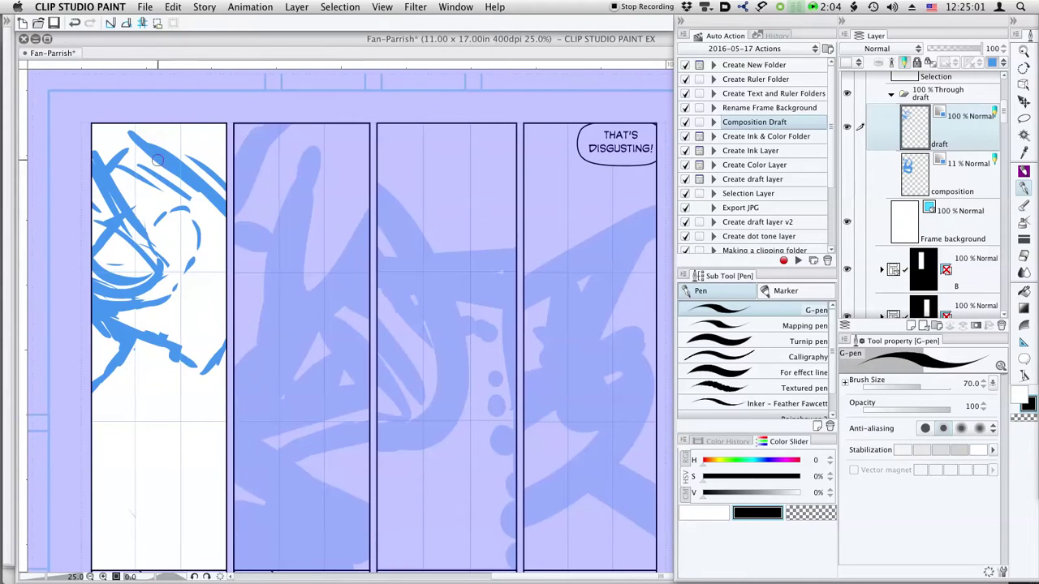
Step: Erase part of the bill's inner border and rough in a numeral at its upper corner, undoing unwanted strokes
key("e")
mouse_move(130, 173)
left_mouse_down()
mouse_move(163, 194)
mouse_move(153, 186)
left_mouse_up()
key("p")
mouse_move(136, 159)
left_mouse_down()
mouse_move(148, 172)
mouse_move(124, 160)
mouse_move(122, 172)
left_mouse_up()
key("super+z")
key("super+z")
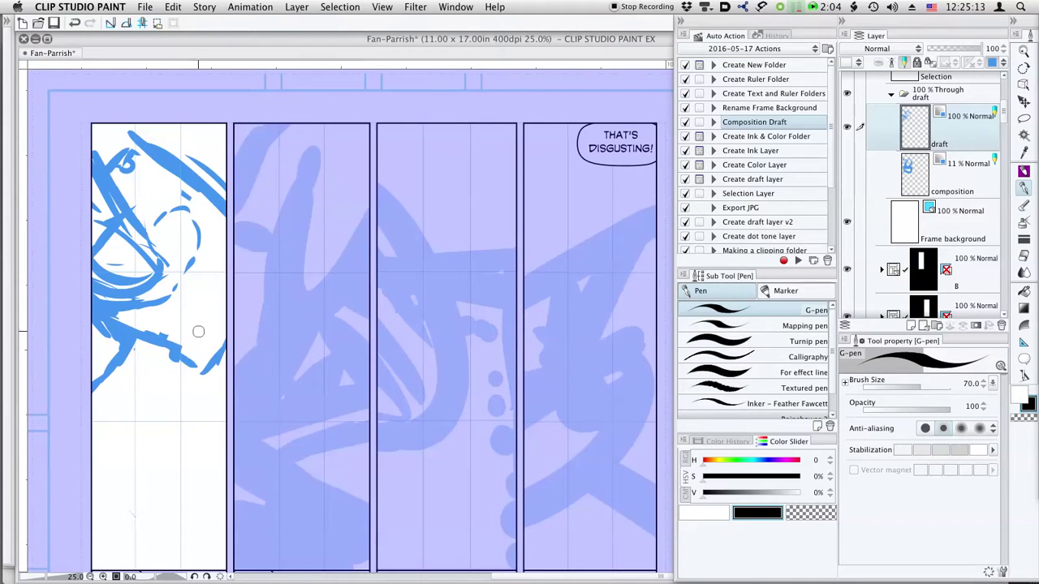
Step: Write a 5 in the bill's lower corner and sketch the face inside the portrait outline
mouse_move(201, 334)
left_mouse_down()
mouse_move(191, 346)
mouse_move(199, 357)
left_mouse_up()
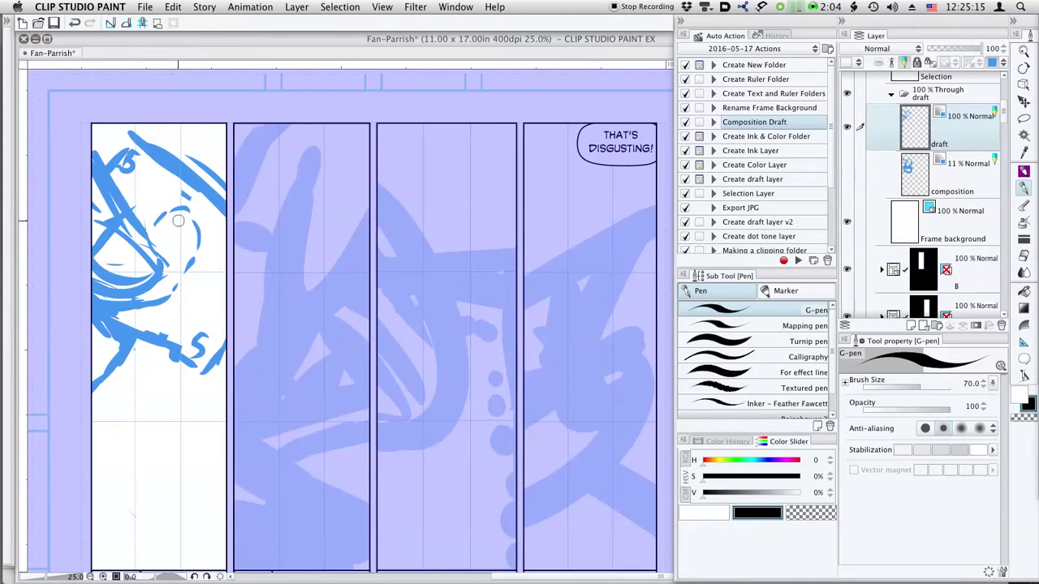
left_click_drag(195, 247, 161, 302)
mouse_move(182, 225)
left_mouse_down()
mouse_move(198, 235)
mouse_move(171, 281)
mouse_move(170, 223)
mouse_move(173, 230)
left_mouse_up()
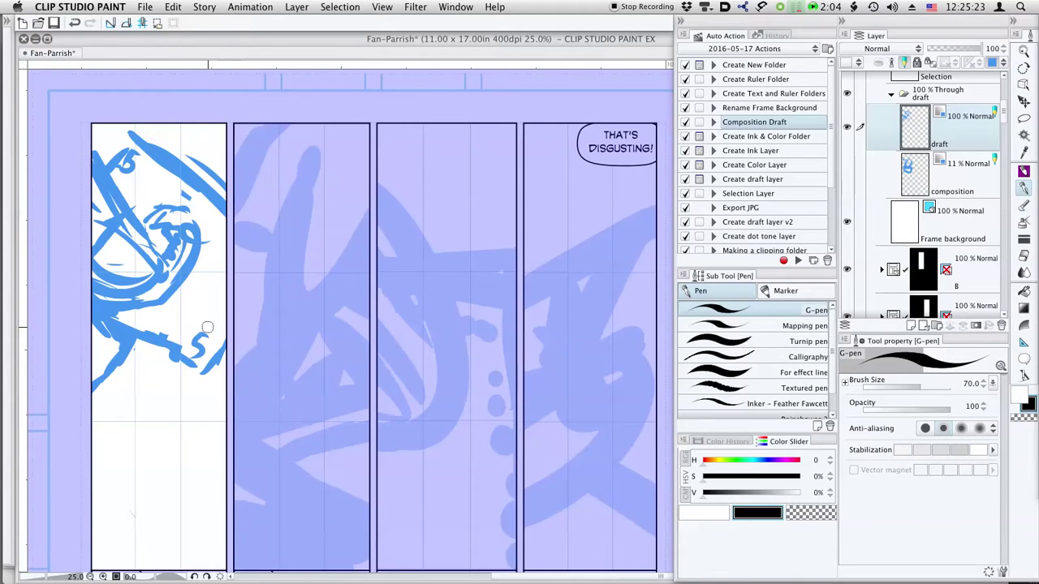
Step: Erase the bill's lower corner with its numeral, the slanted upper edge and the lines below the portrait
key("e")
left_click_drag(194, 330, 232, 329)
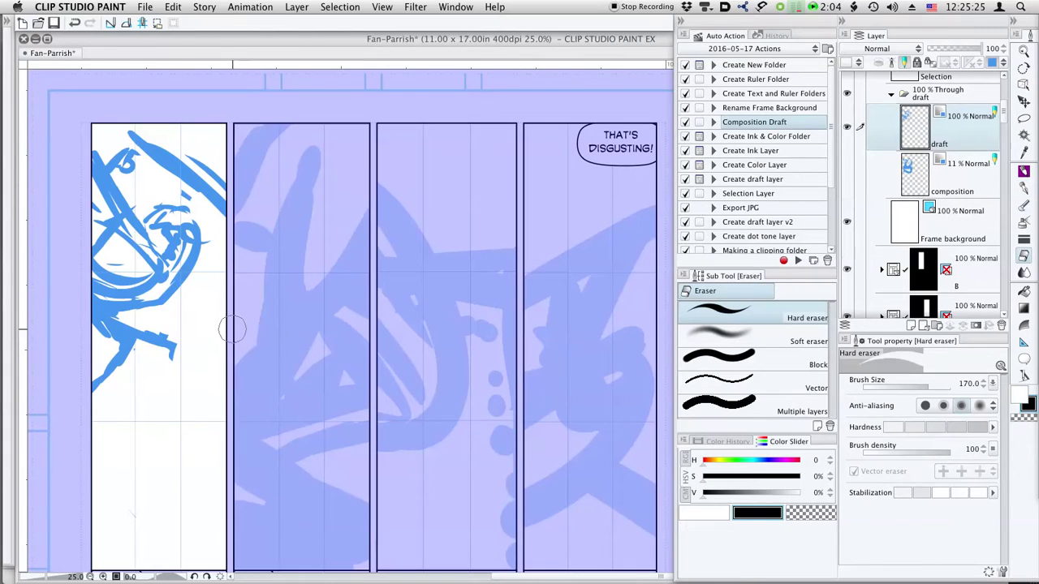
mouse_move(239, 167)
left_mouse_down()
mouse_move(226, 203)
mouse_move(220, 173)
mouse_move(193, 142)
mouse_move(213, 187)
mouse_move(144, 146)
mouse_move(201, 183)
mouse_move(183, 167)
mouse_move(172, 178)
mouse_move(204, 204)
left_mouse_up()
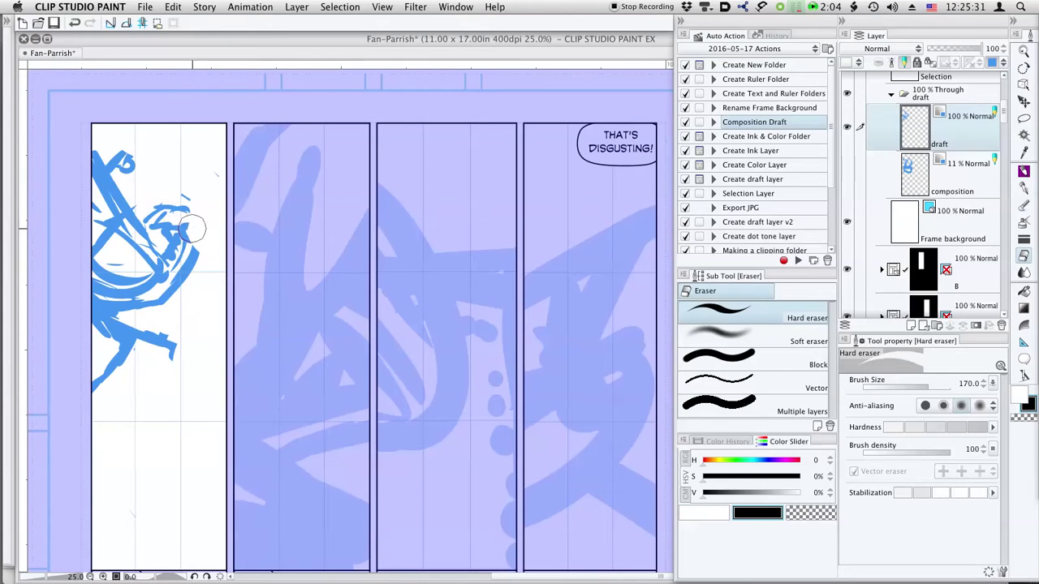
key("p")
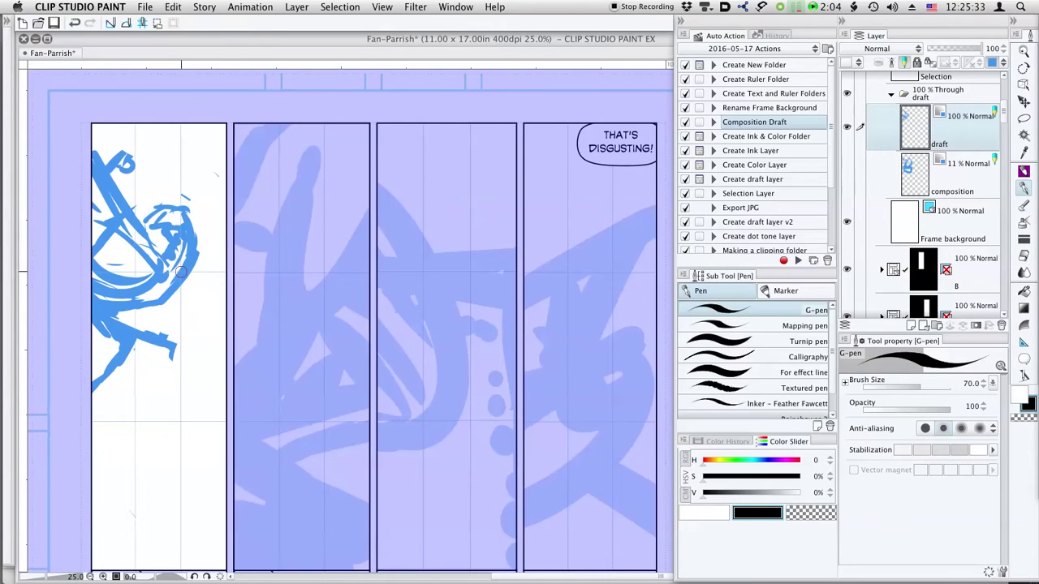
key("e")
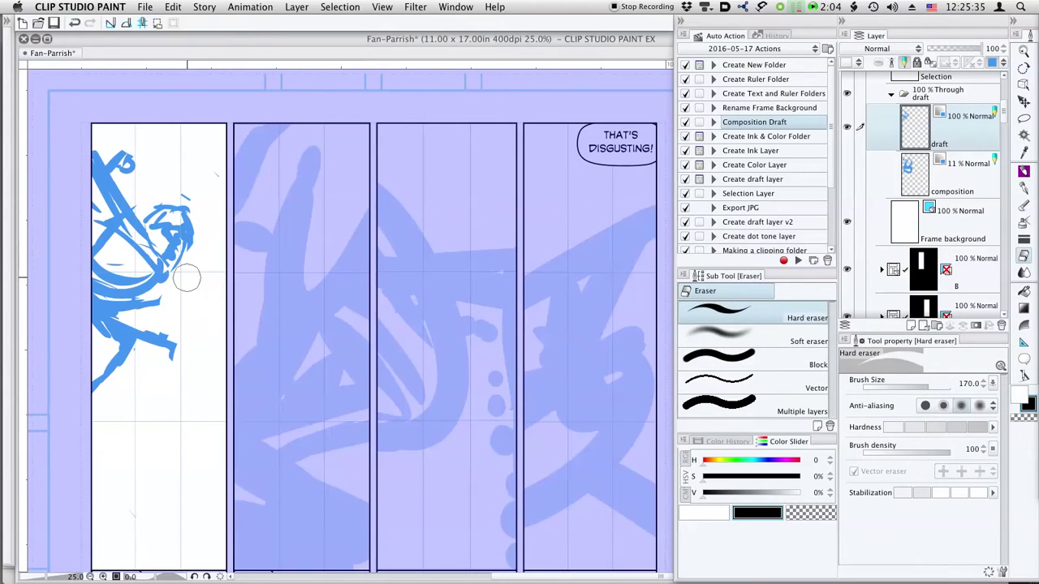
mouse_move(169, 304)
left_mouse_down()
mouse_move(158, 344)
mouse_move(167, 344)
left_mouse_up()
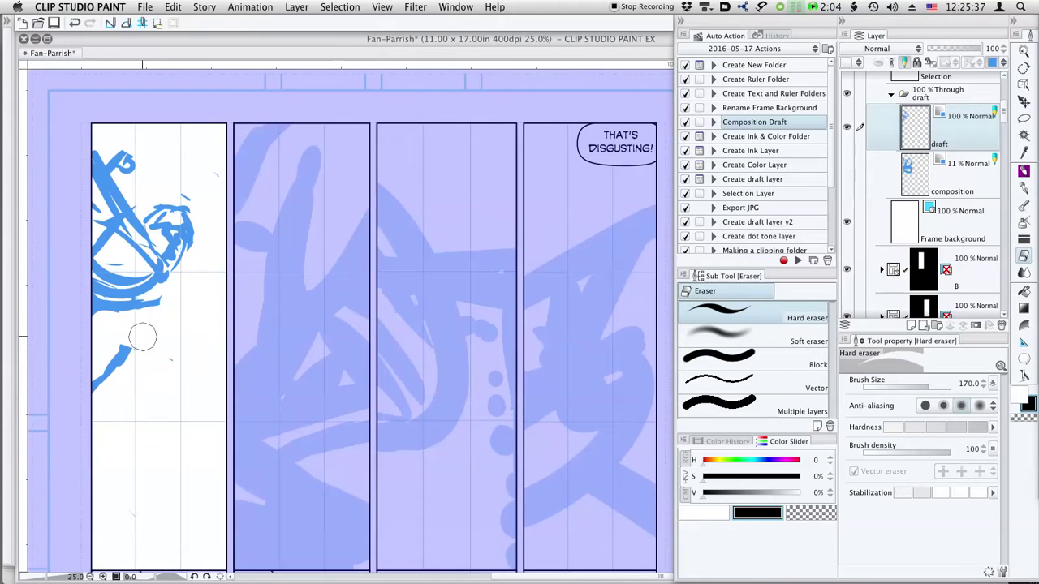
Step: Sketch a straight lower bill edge with a pointed fold beneath it, and erase the portrait and upper numeral
key("p")
mouse_move(134, 309)
left_mouse_down()
mouse_move(203, 300)
mouse_move(176, 296)
mouse_move(127, 321)
mouse_move(84, 323)
mouse_move(105, 367)
left_mouse_up()
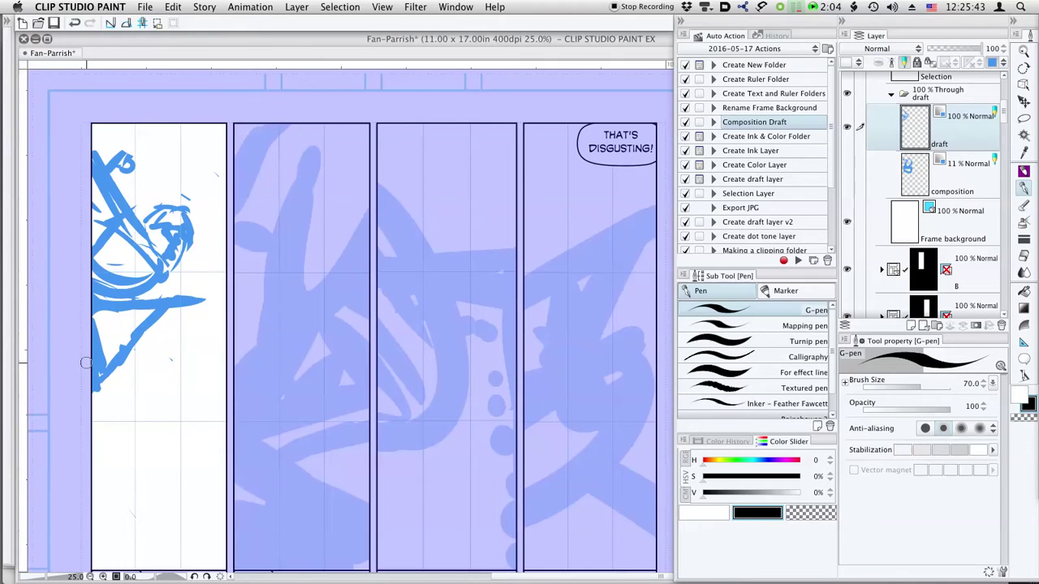
key("e")
mouse_move(188, 189)
left_mouse_down()
mouse_move(185, 214)
mouse_move(181, 205)
mouse_move(166, 212)
mouse_move(169, 255)
mouse_move(185, 236)
mouse_move(127, 159)
mouse_move(144, 189)
mouse_move(193, 175)
left_mouse_up()
Step: Draw the bill's new upper edge, inner border line and vertical end, closing it into a box shape
key("p")
left_click_drag(105, 159, 178, 149)
mouse_move(109, 169)
left_mouse_down()
mouse_move(196, 150)
mouse_move(195, 207)
left_mouse_up()
left_click_drag(198, 145, 208, 298)
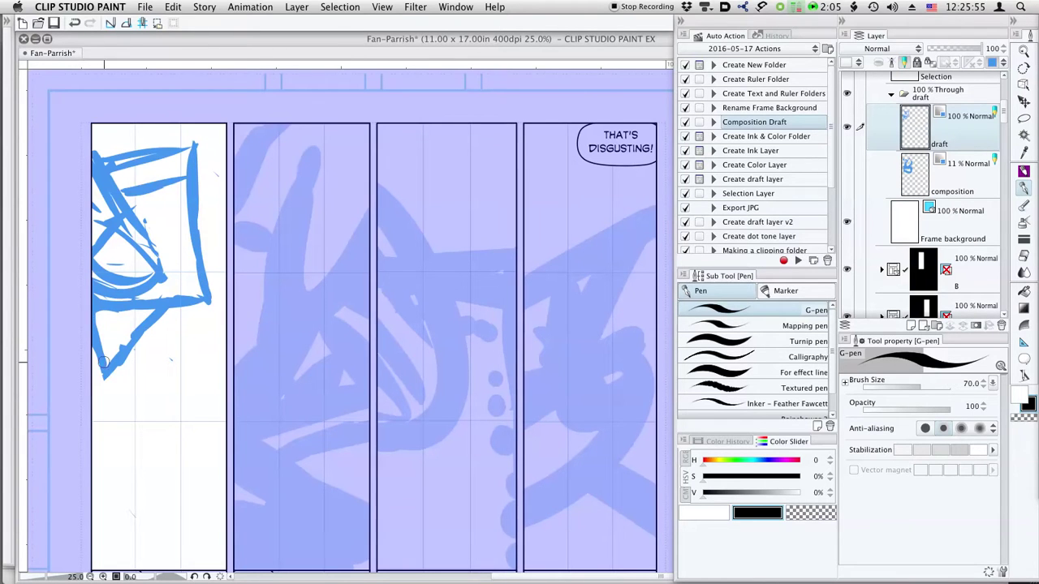
Step: Erase the pointed fold below the bill and move the draft layer lower in panel A
key("e")
mouse_move(113, 341)
left_mouse_down()
mouse_move(111, 366)
mouse_move(151, 320)
mouse_move(132, 336)
mouse_move(139, 304)
mouse_move(152, 349)
left_mouse_up()
key("k")
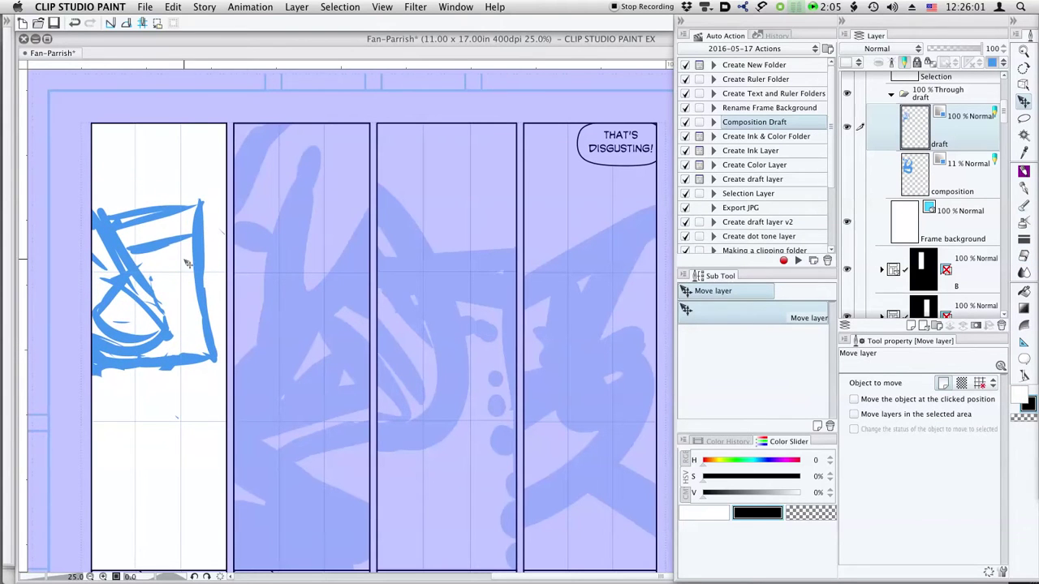
Step: Erase the bill's inner border line and write a 5 in its upper right corner with the G-pen
key("e")
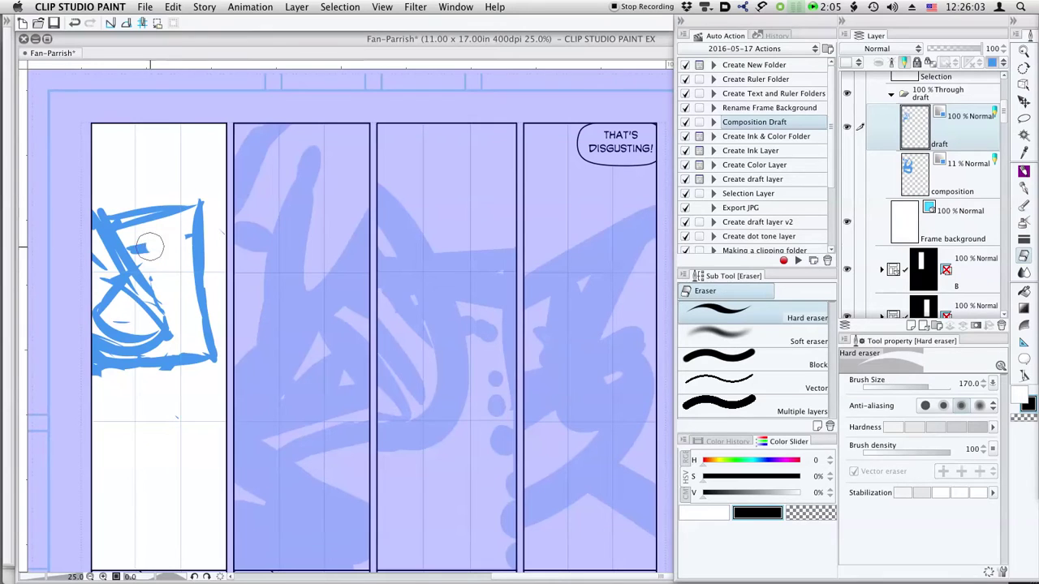
key("p")
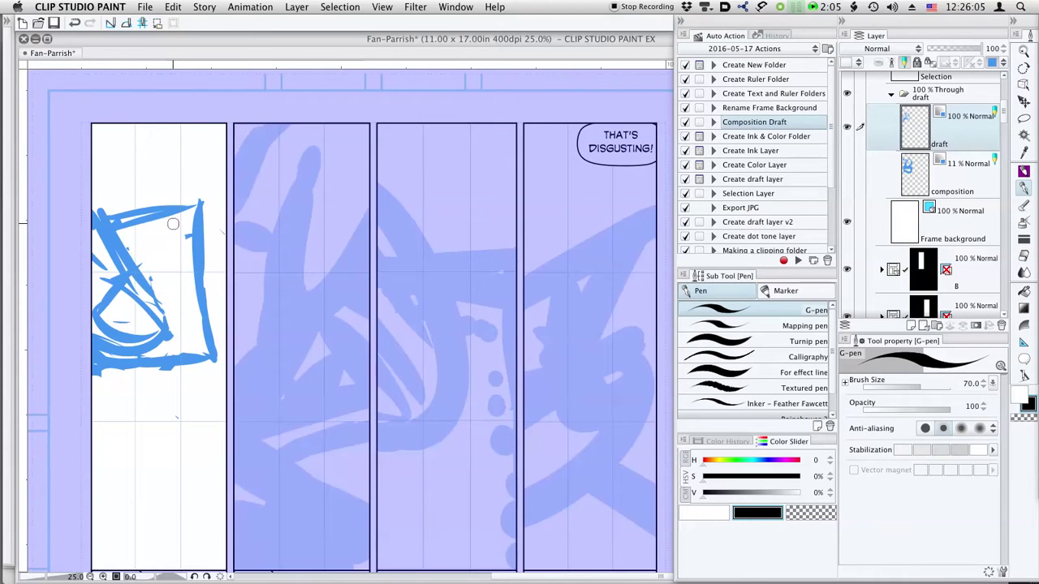
mouse_move(183, 228)
left_mouse_down()
mouse_move(163, 230)
mouse_move(163, 259)
left_mouse_up()
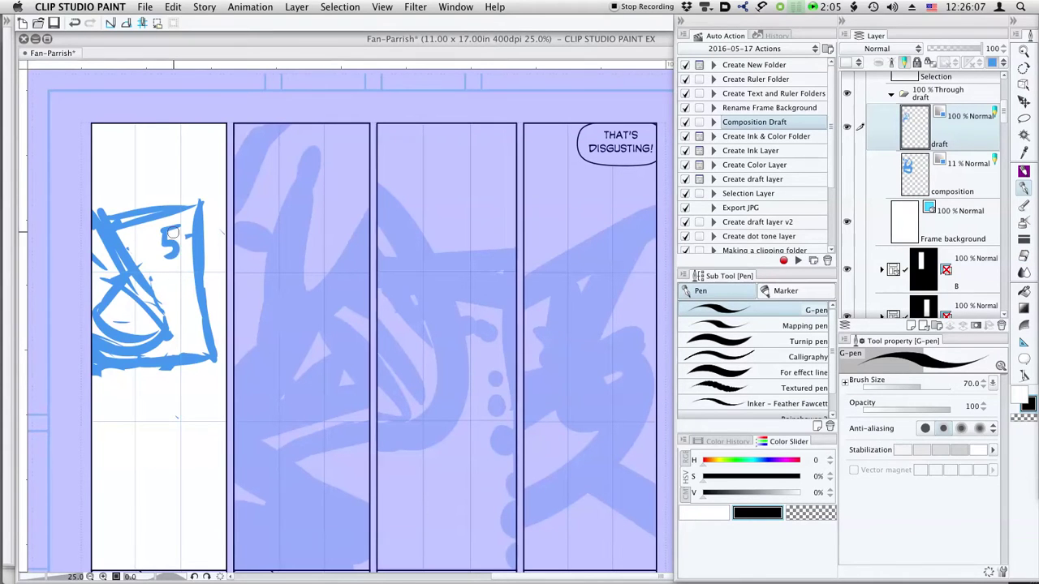
Step: Sketch the lower "5" on the card in the first panel, and a shaded pointed shape with curved details beneath it
left_click_drag(194, 317, 181, 320)
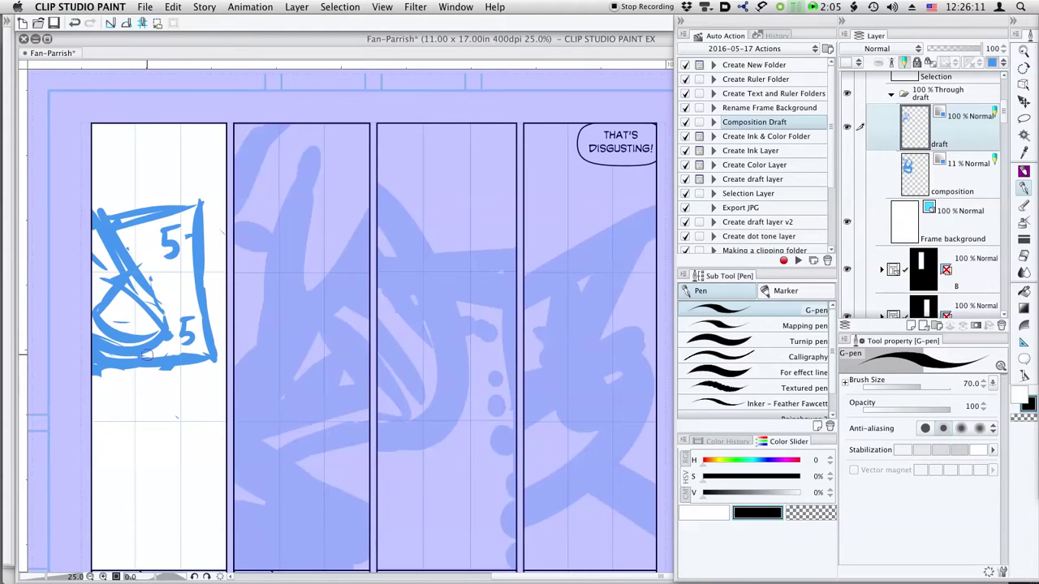
mouse_move(96, 380)
left_mouse_down()
mouse_move(161, 441)
mouse_move(176, 386)
left_mouse_up()
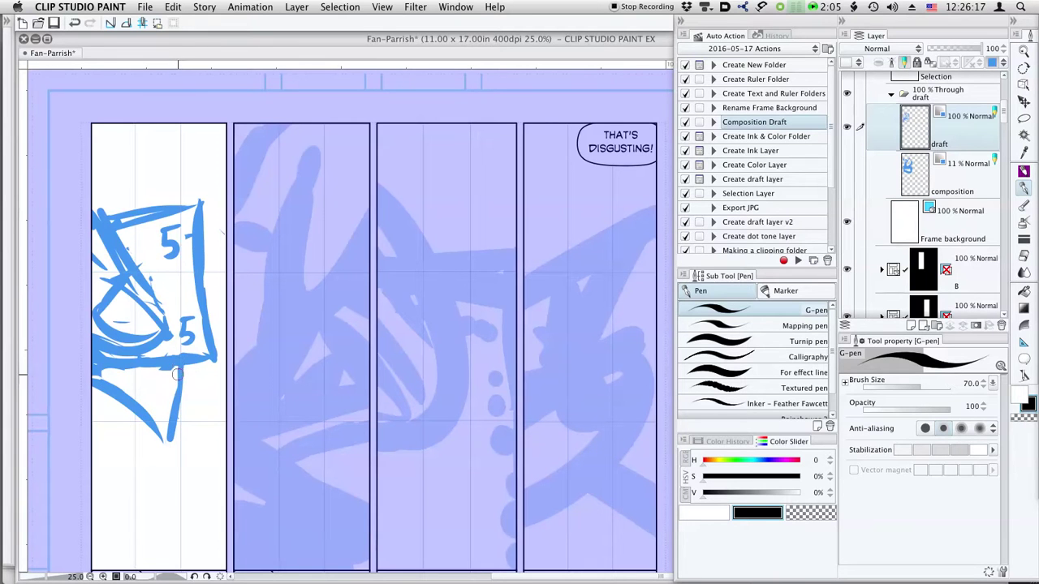
left_click_drag(153, 386, 158, 391)
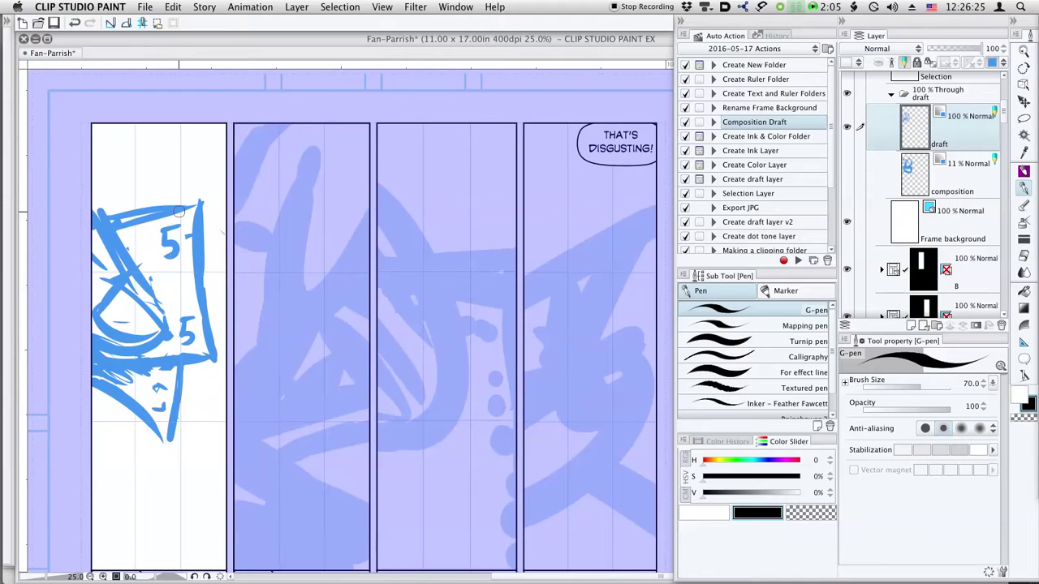
mouse_move(178, 288)
left_mouse_down()
mouse_move(170, 218)
mouse_move(155, 308)
mouse_move(179, 262)
left_mouse_up()
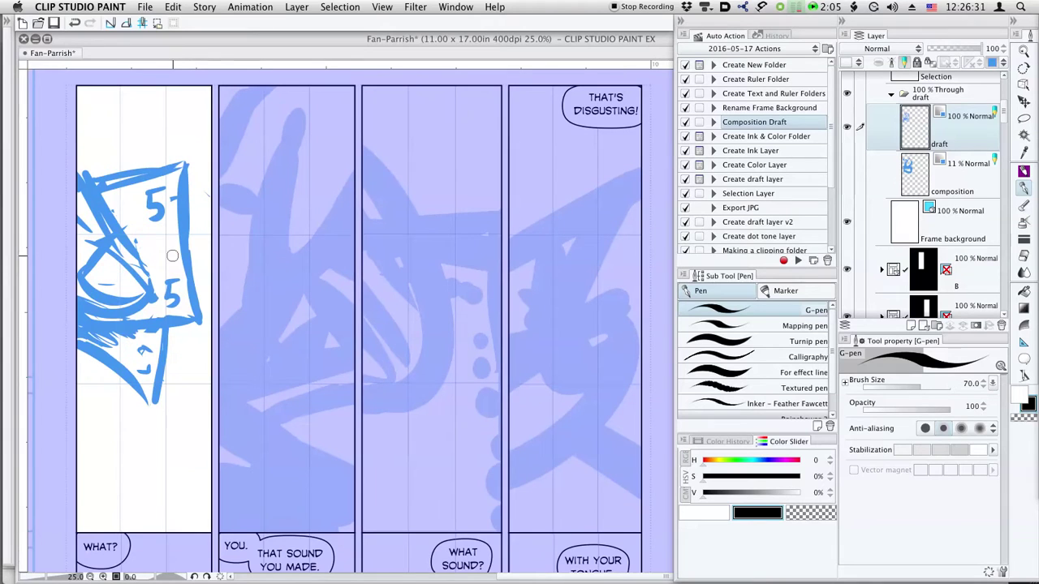
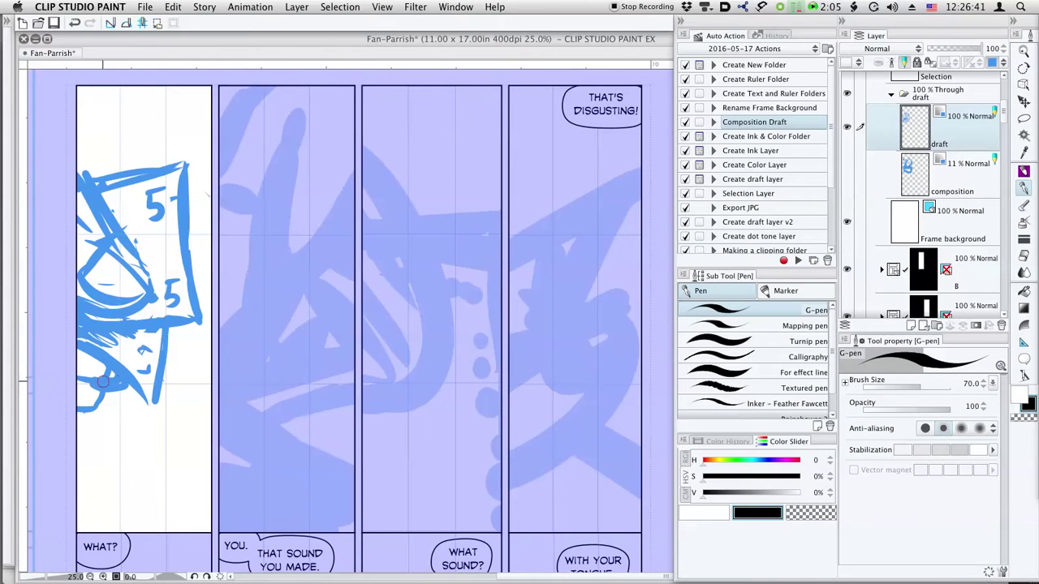
key("e")
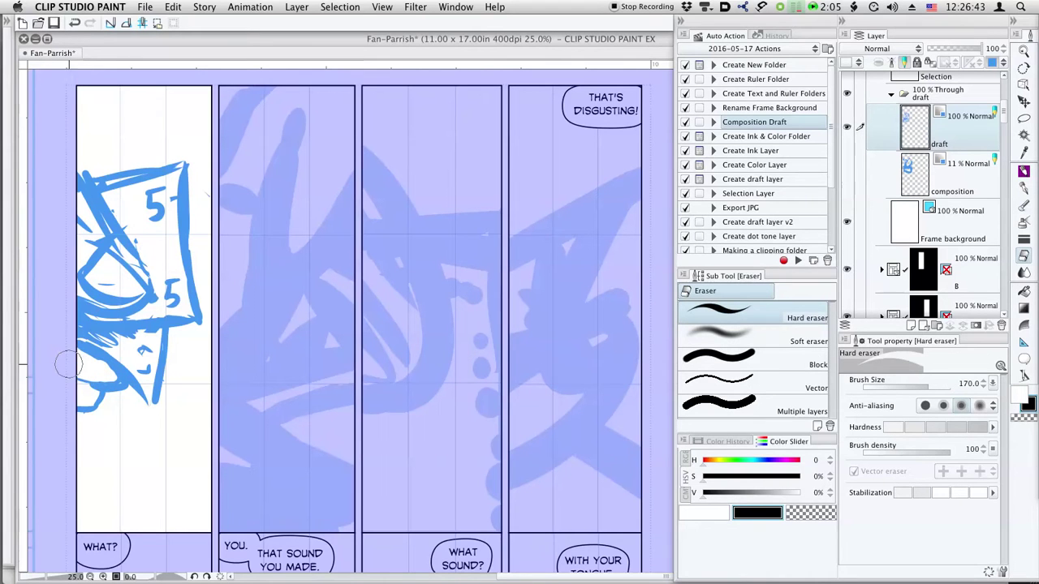
key("p")
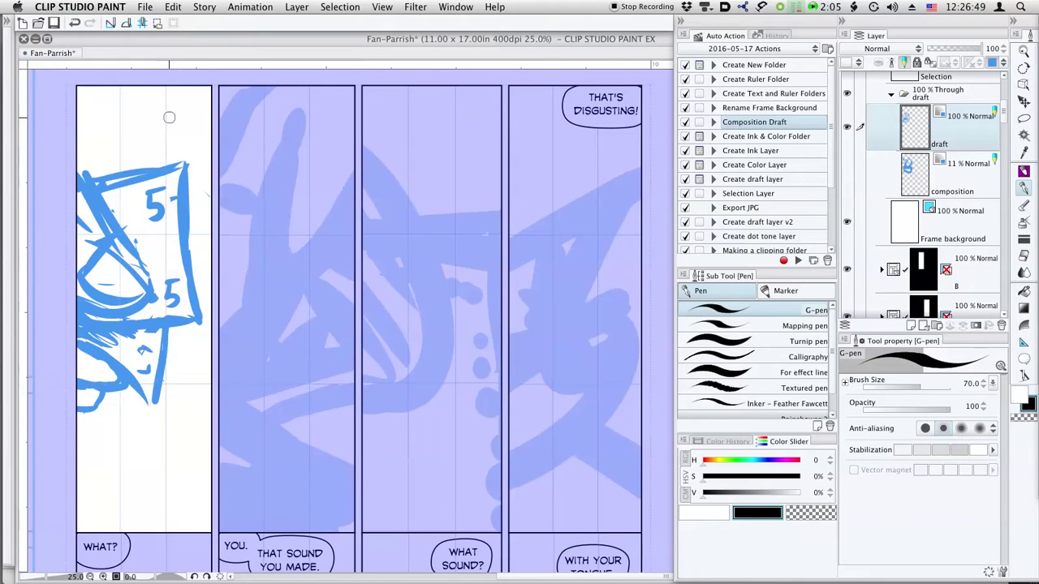
left_click_drag(146, 65, 148, 128)
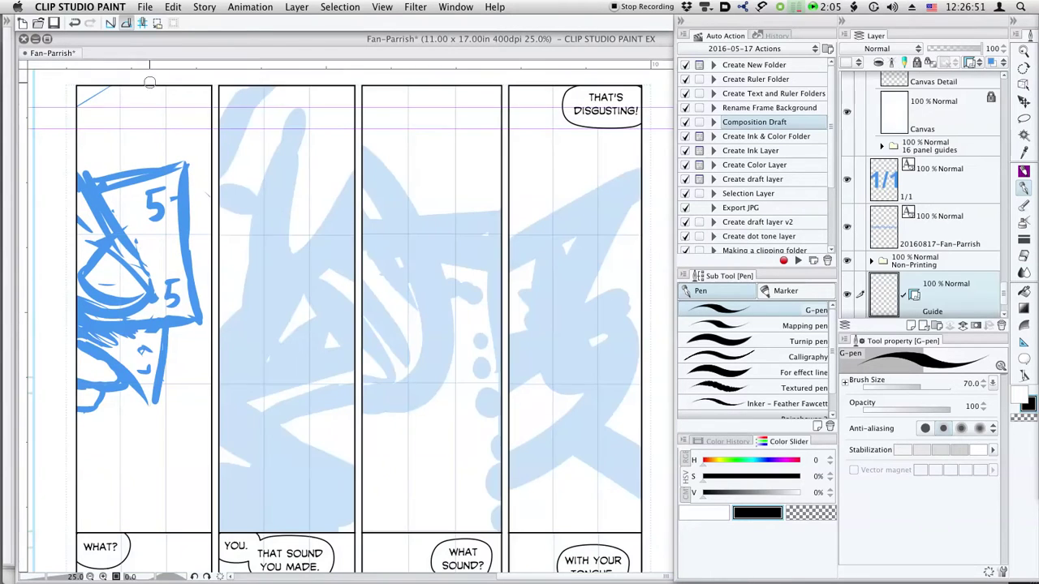
key("super+z")
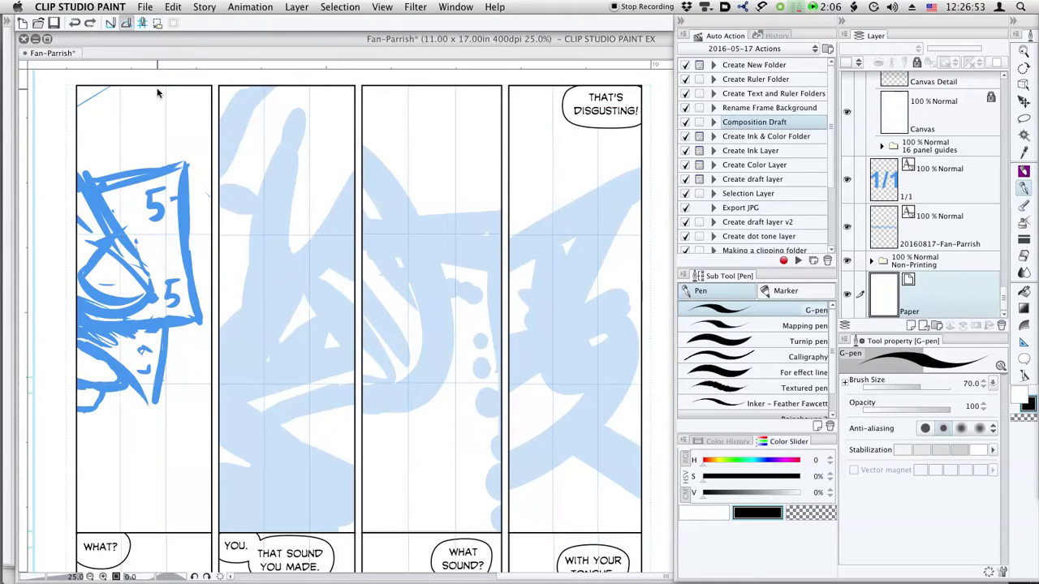
left_click_drag(1002, 299, 1004, 250)
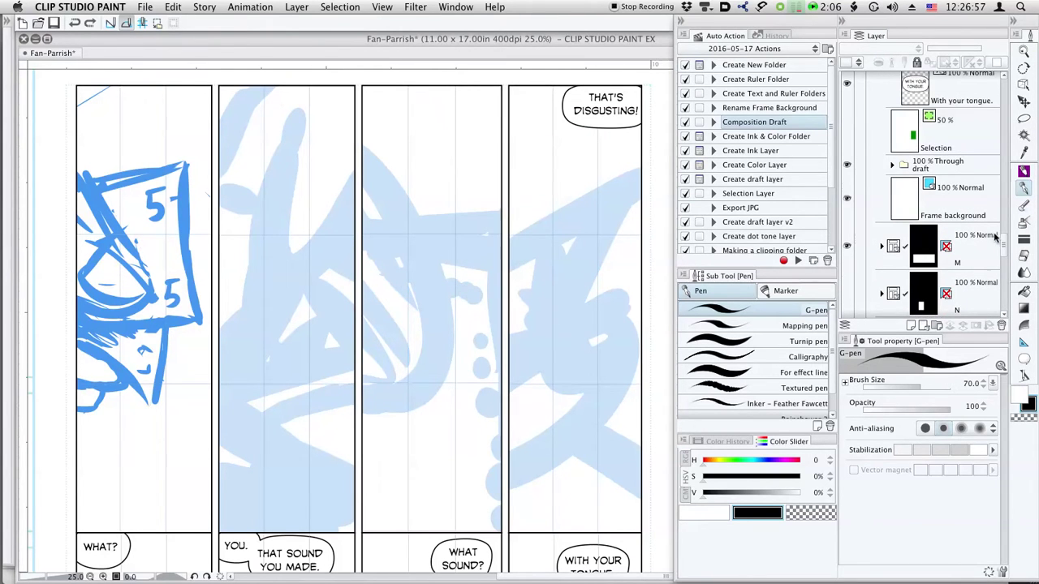
left_click_drag(1004, 244, 1004, 108)
left_click(968, 161)
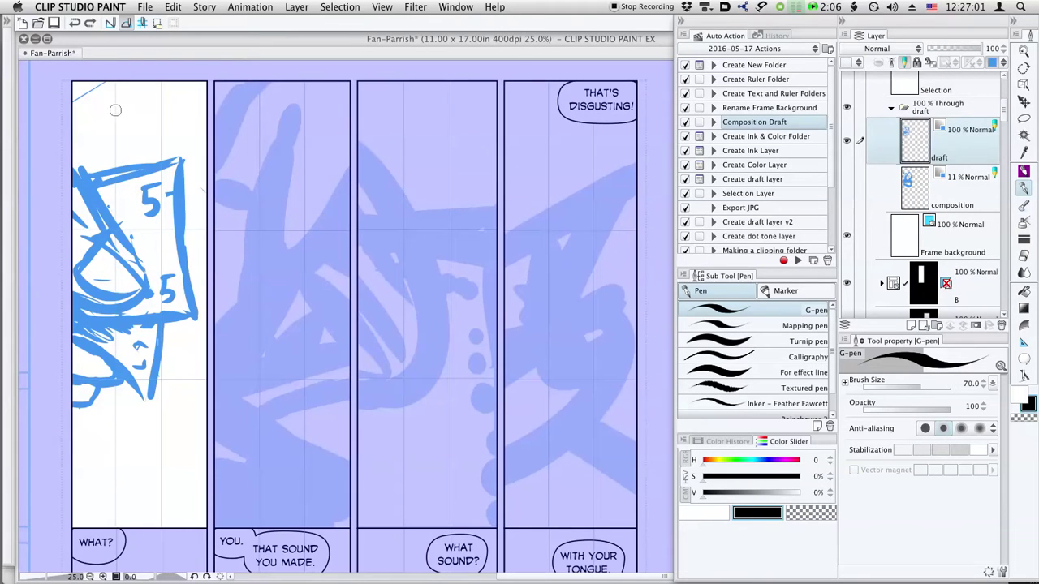
Step: Hatch the upper and lower ends of the first panel with diagonal pen strokes on its draft layer
mouse_move(109, 82)
left_mouse_down()
mouse_move(83, 95)
mouse_move(85, 78)
mouse_move(93, 99)
mouse_move(129, 80)
mouse_move(77, 122)
left_mouse_up()
mouse_move(142, 82)
left_mouse_down()
mouse_move(86, 128)
mouse_move(105, 136)
left_mouse_up()
mouse_move(184, 81)
left_mouse_down()
mouse_move(136, 134)
mouse_move(162, 136)
left_mouse_up()
left_click_drag(207, 105, 193, 138)
left_click_drag(73, 435, 83, 418)
left_click_drag(73, 476, 102, 427)
left_click_drag(73, 513, 112, 447)
left_click_drag(78, 527, 125, 472)
left_click_drag(106, 528, 156, 463)
mouse_move(131, 528)
left_mouse_down()
mouse_move(177, 456)
mouse_move(200, 453)
left_mouse_up()
mouse_move(164, 528)
left_mouse_down()
mouse_move(192, 480)
mouse_move(207, 488)
left_mouse_up()
left_click_drag(190, 528, 208, 495)
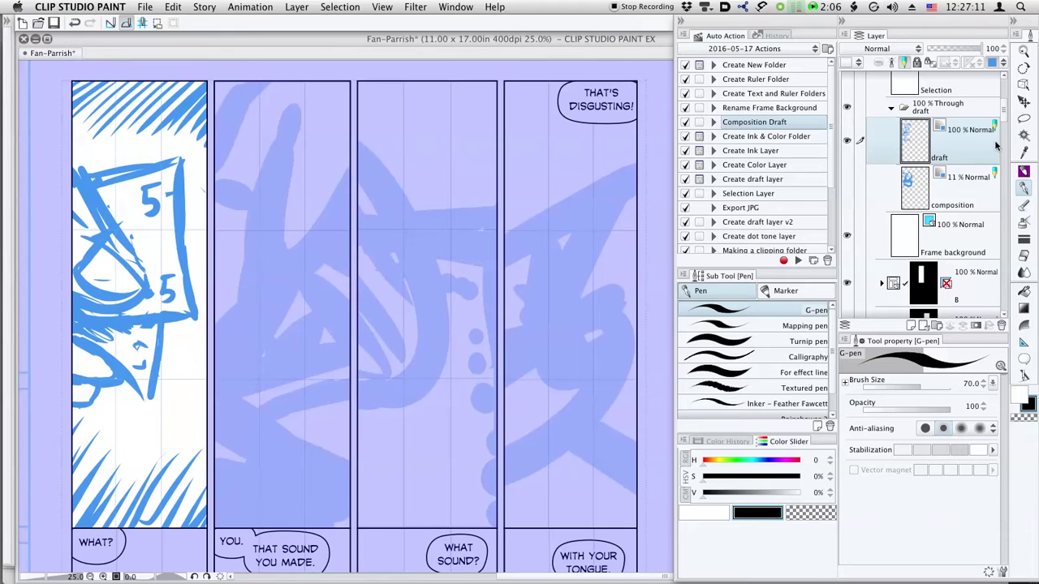
Step: Lasso the card drawing in the first panel, move it slightly down and to the right, and deselect it
key("k")
mouse_move(157, 290)
left_mouse_down()
mouse_move(156, 318)
mouse_move(159, 284)
left_mouse_up()
key("m")
mouse_move(70, 151)
left_mouse_down()
mouse_move(172, 150)
mouse_move(197, 226)
left_mouse_up()
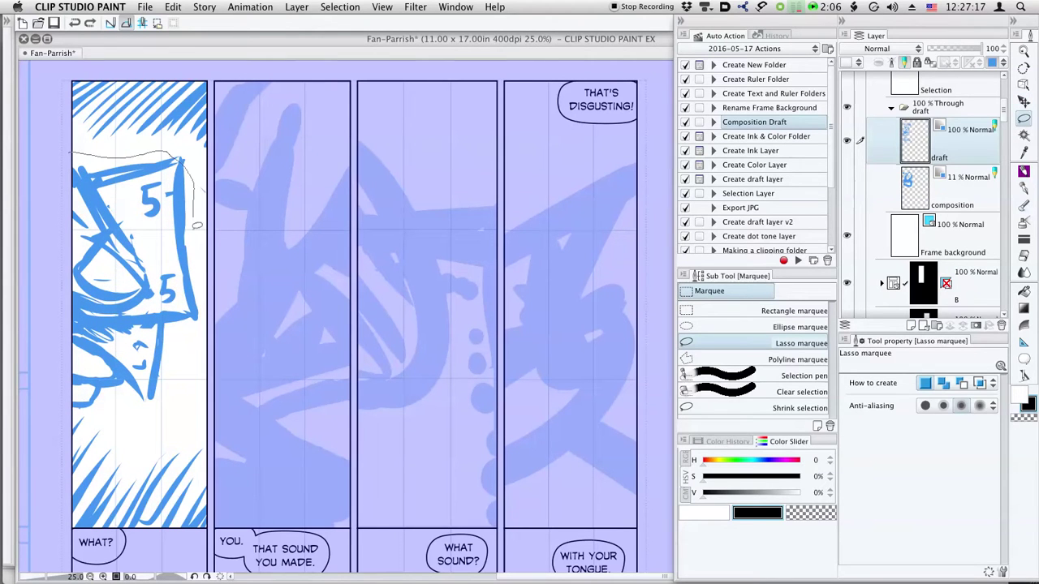
mouse_move(209, 341)
left_mouse_down()
mouse_move(121, 424)
mouse_move(31, 276)
mouse_move(73, 148)
left_mouse_up()
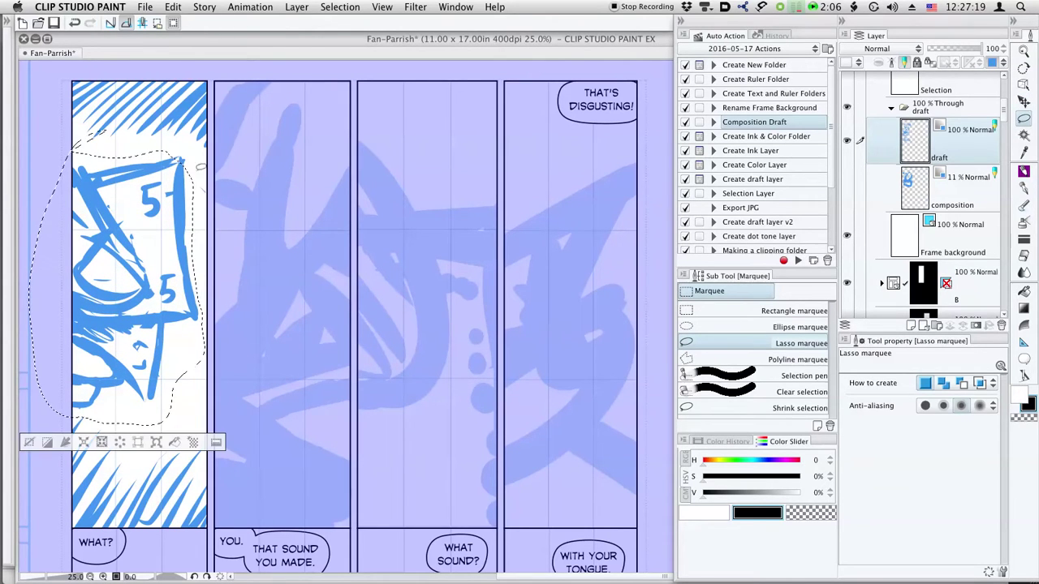
left_click_drag(175, 146, 185, 144)
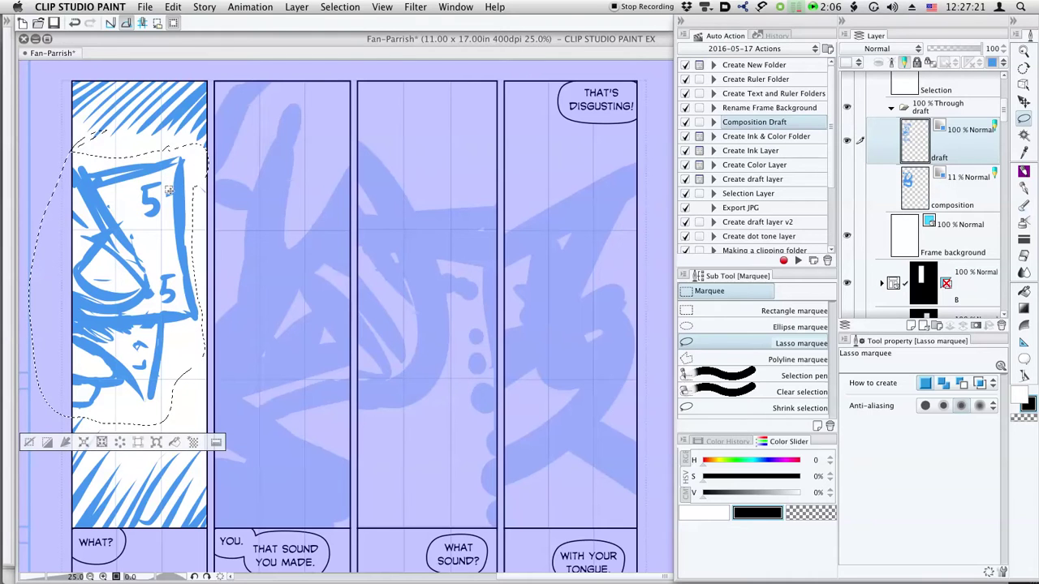
key("k")
mouse_move(145, 227)
left_mouse_down()
mouse_move(148, 268)
mouse_move(138, 235)
mouse_move(158, 234)
mouse_move(162, 207)
mouse_move(150, 212)
mouse_move(159, 268)
mouse_move(172, 246)
mouse_move(153, 276)
left_mouse_up()
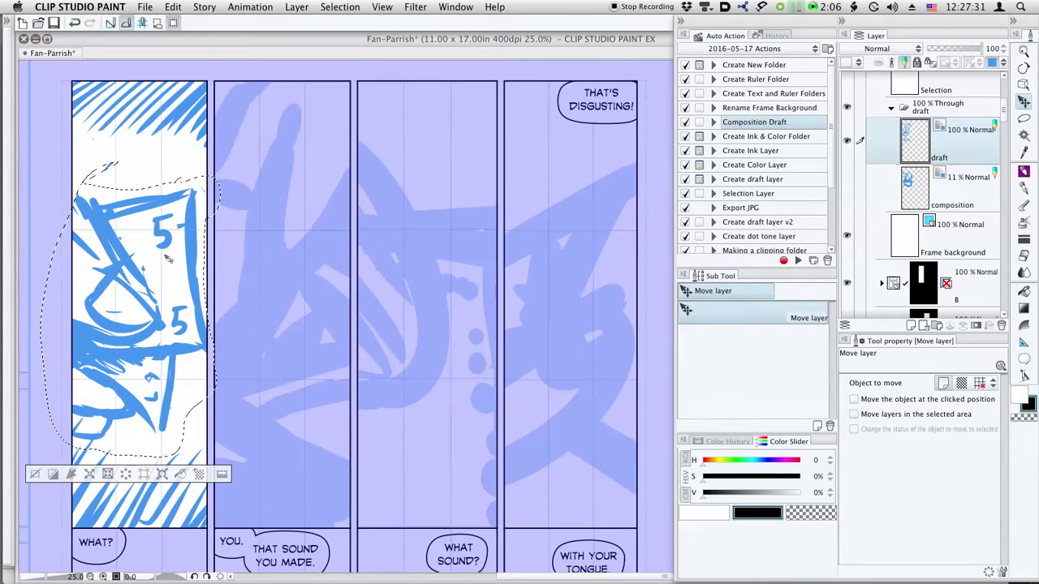
key("super+d")
Step: Hide panel A's Rulers folder, and open panel B's layer folder in place of panel A's
scroll(242, 219, "down", 2)
scroll(242, 219, "right", 1)
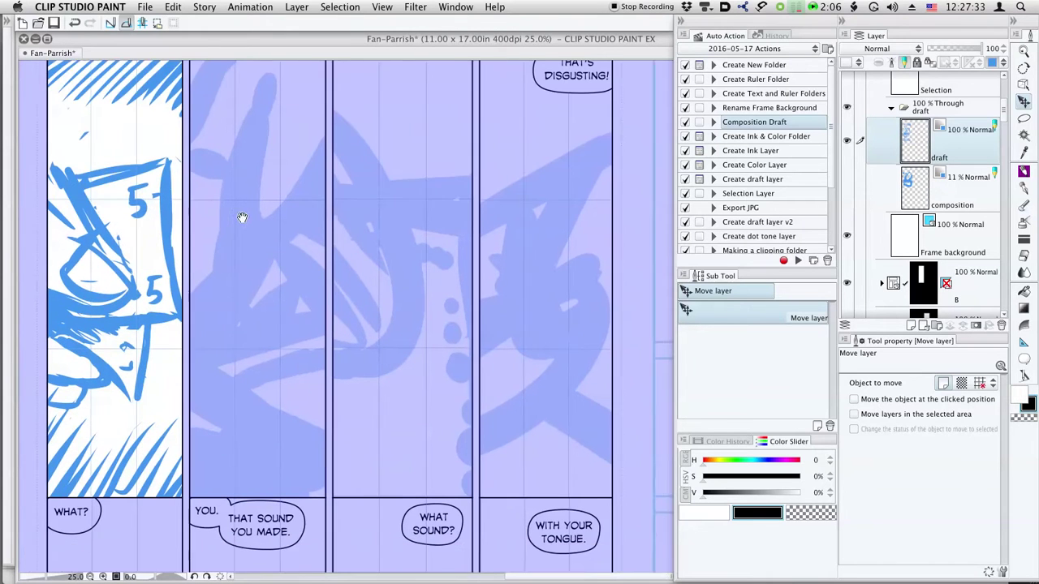
scroll(989, 146, "up", 5)
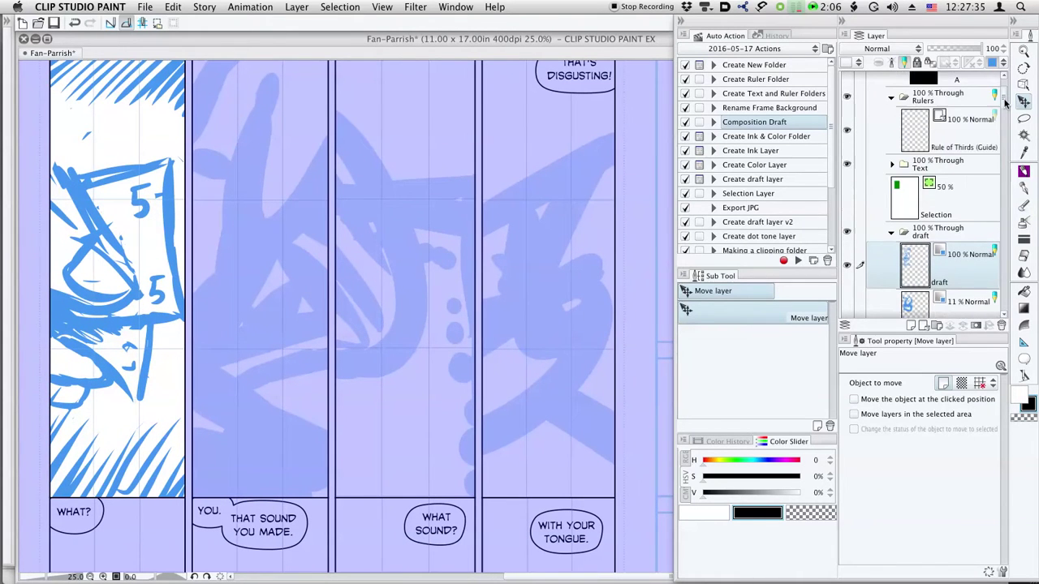
left_click(847, 138)
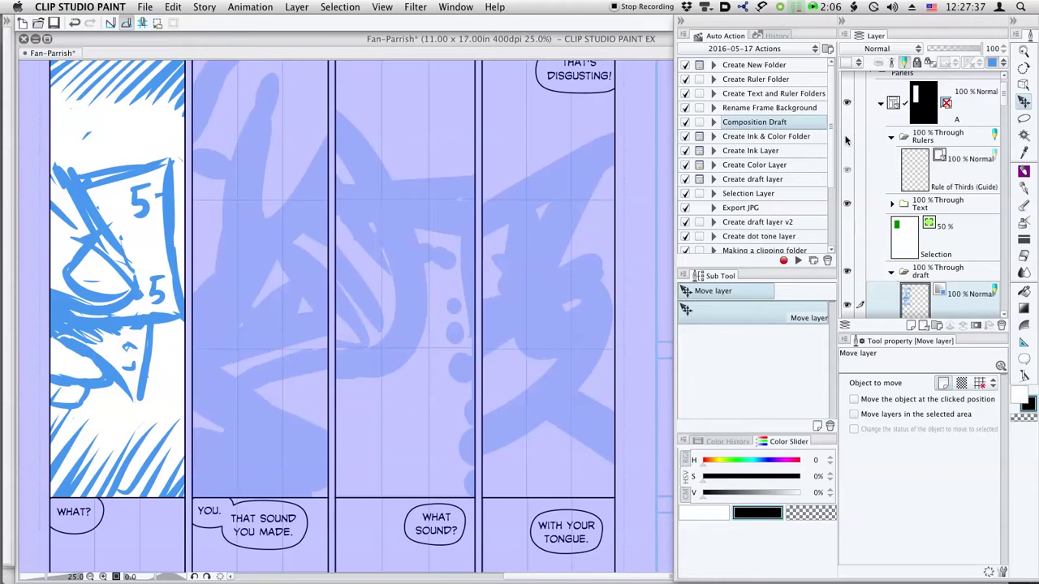
left_click(881, 103)
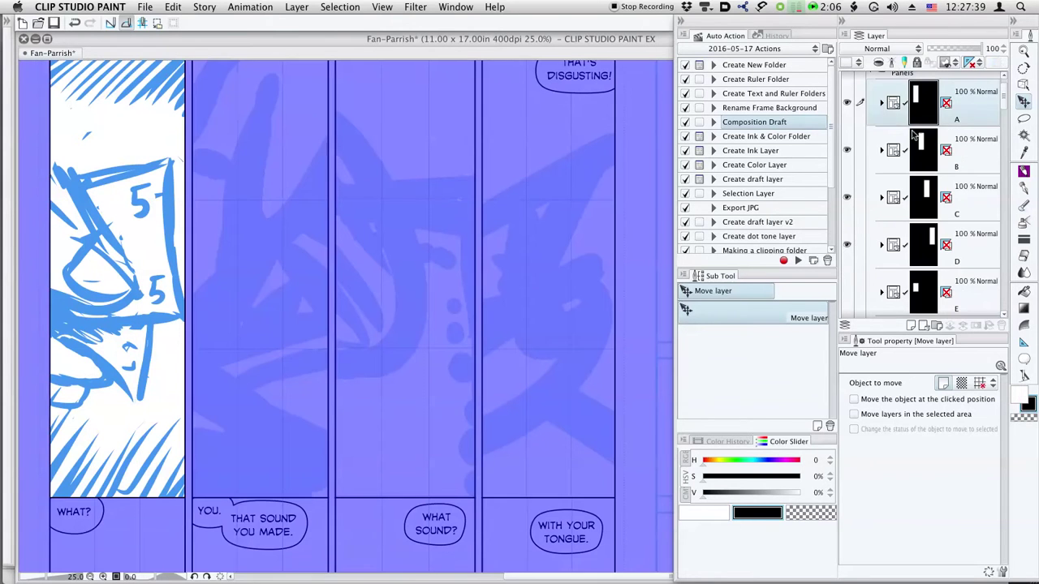
left_click(885, 152)
left_click(881, 151)
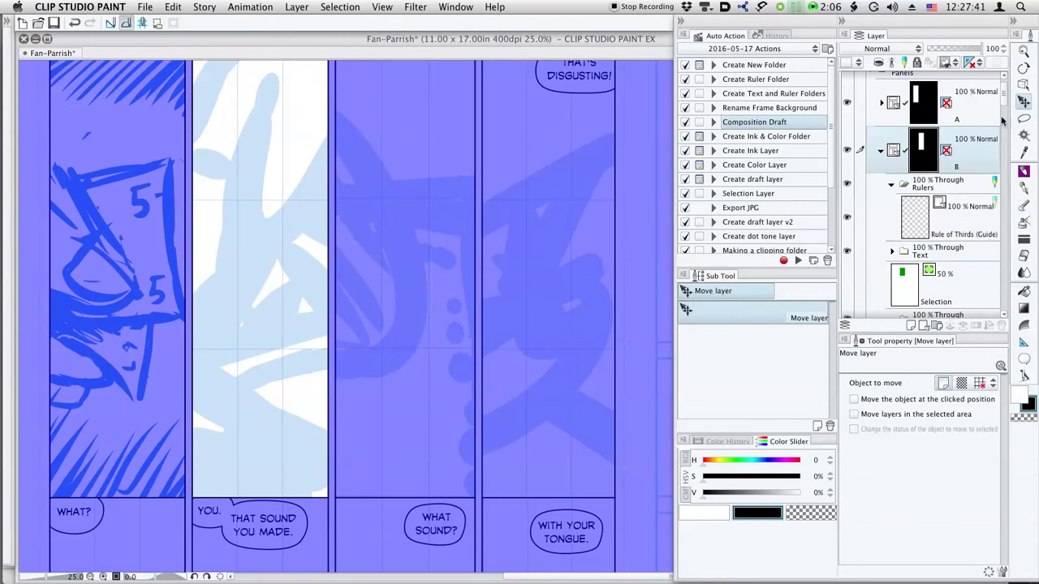
Step: Lower panel B's composition layer to 15% opacity and make its draft layer active with the G-pen
scroll(1003, 120, "down", 5)
left_click(967, 151)
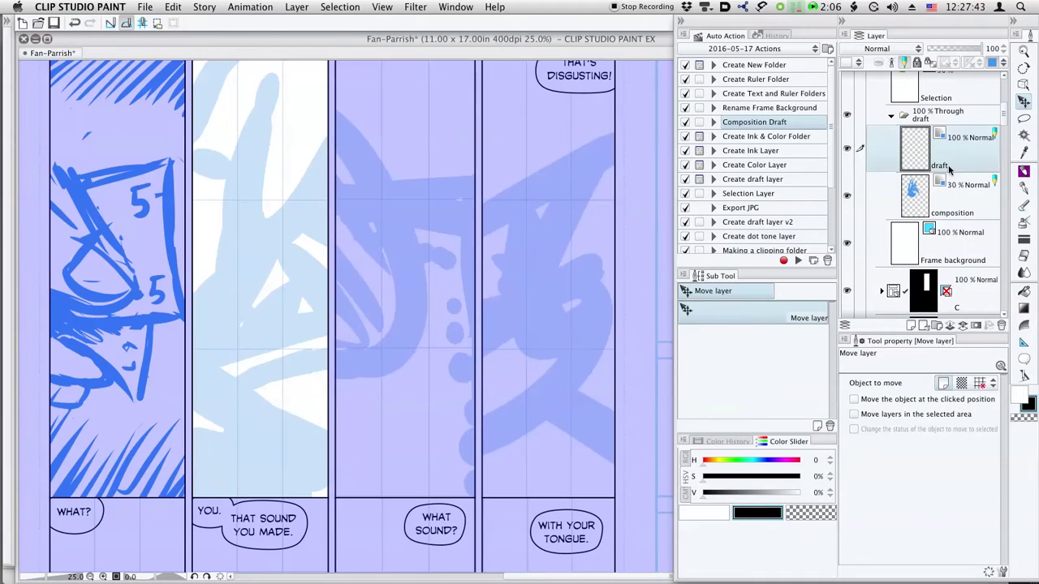
left_click(954, 193)
left_click_drag(961, 49, 938, 49)
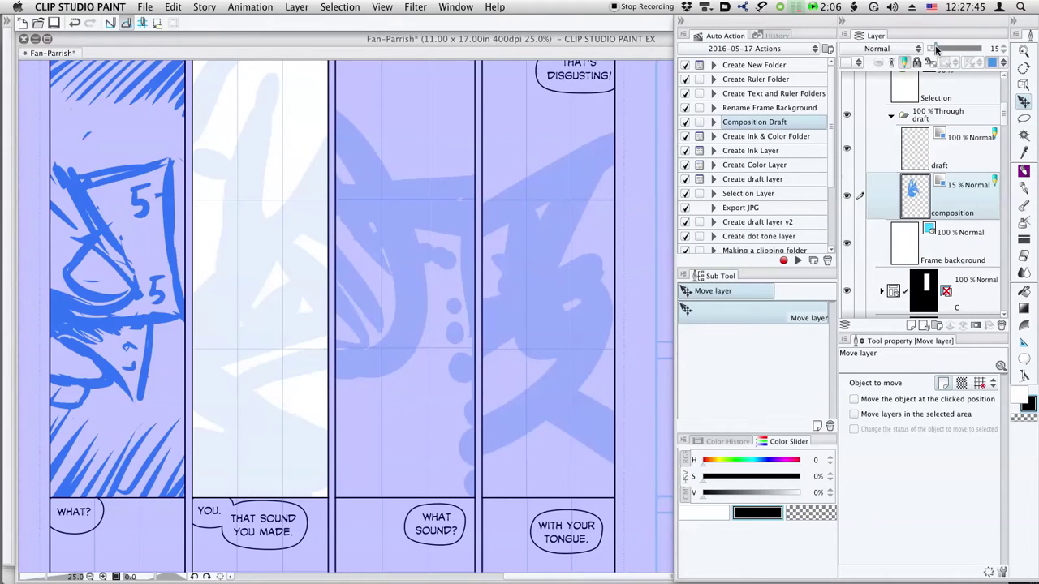
scroll(958, 203, "up", 3)
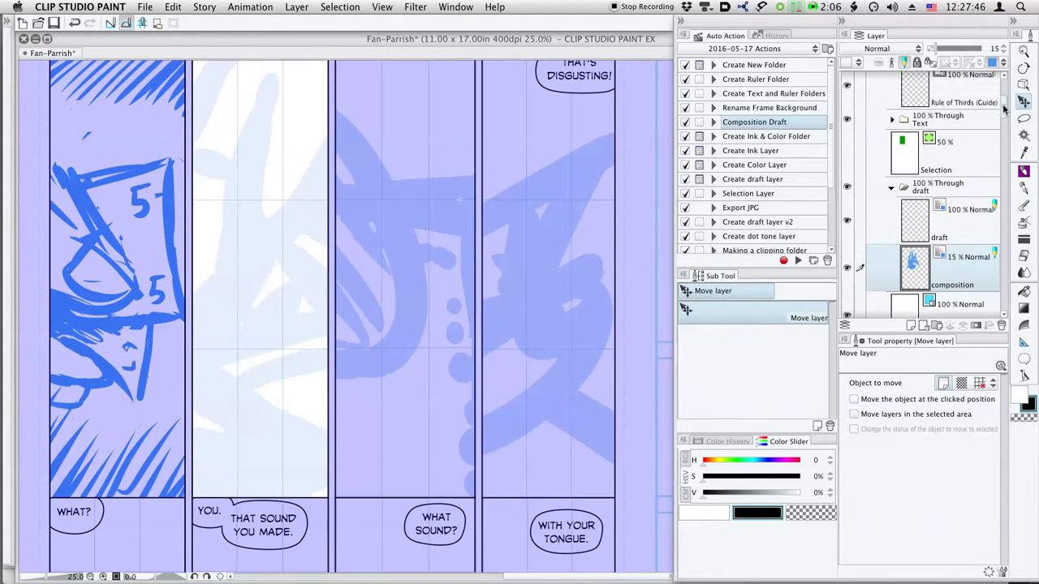
left_click(944, 230)
scroll(280, 284, "up", 3)
key("p")
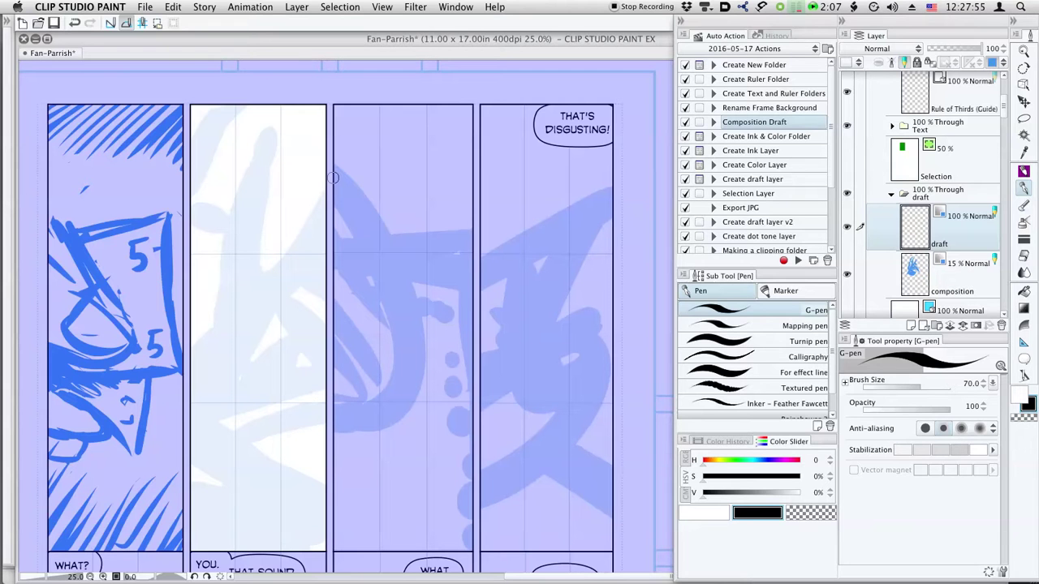
key("super+Tab")
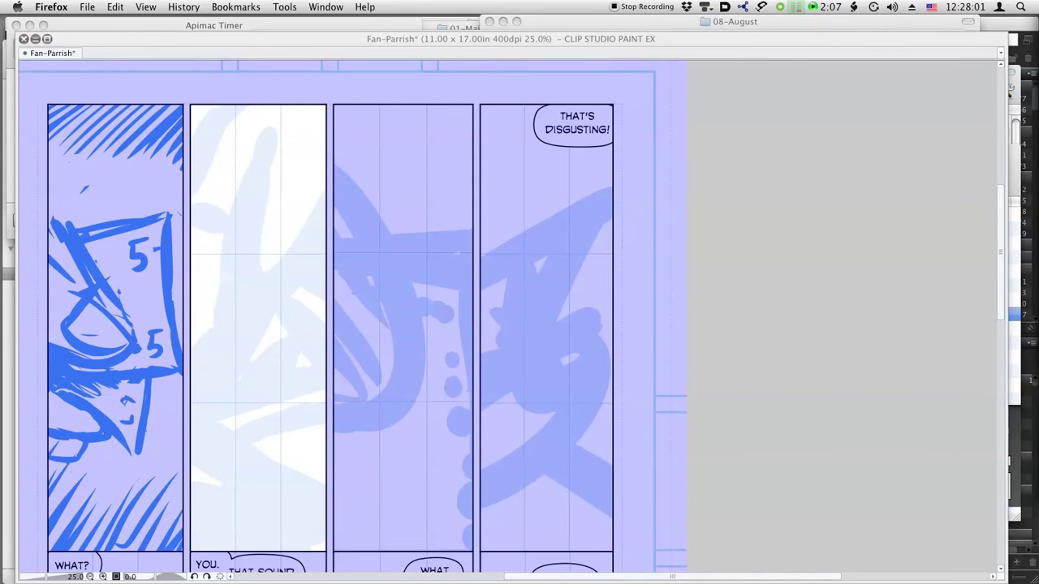
key("super+Tab")
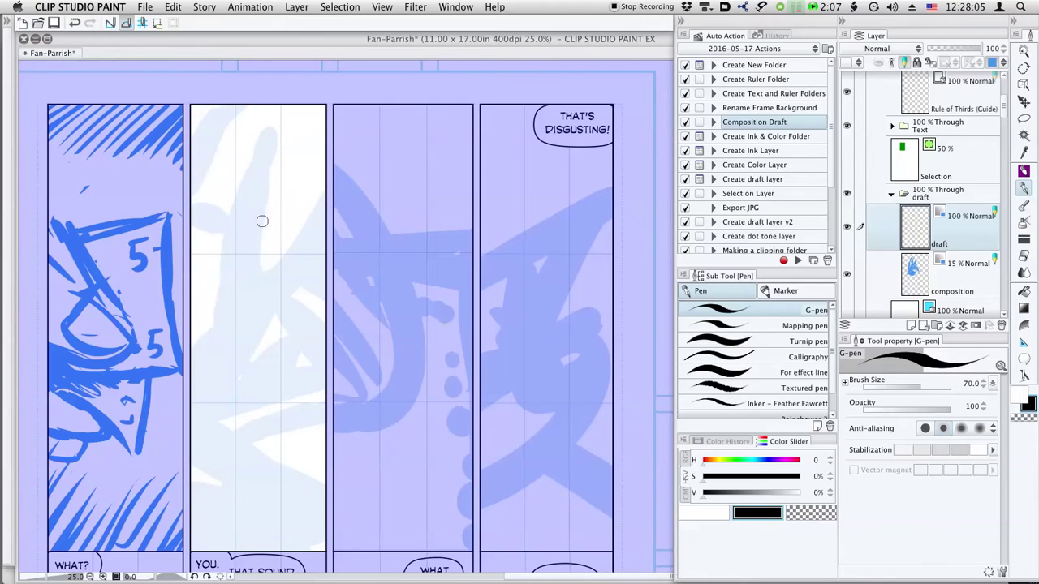
Step: Sketch a slanted double edge with specks beneath it and a long diagonal line across the second panel
left_click(251, 200)
mouse_move(329, 253)
left_mouse_down()
mouse_move(171, 469)
mouse_move(138, 539)
left_mouse_up()
mouse_move(193, 234)
left_mouse_down()
mouse_move(326, 190)
mouse_move(206, 242)
mouse_move(209, 257)
left_mouse_up()
left_click(200, 257)
mouse_move(217, 243)
left_mouse_down()
mouse_move(261, 225)
mouse_move(280, 235)
mouse_move(321, 214)
left_mouse_up()
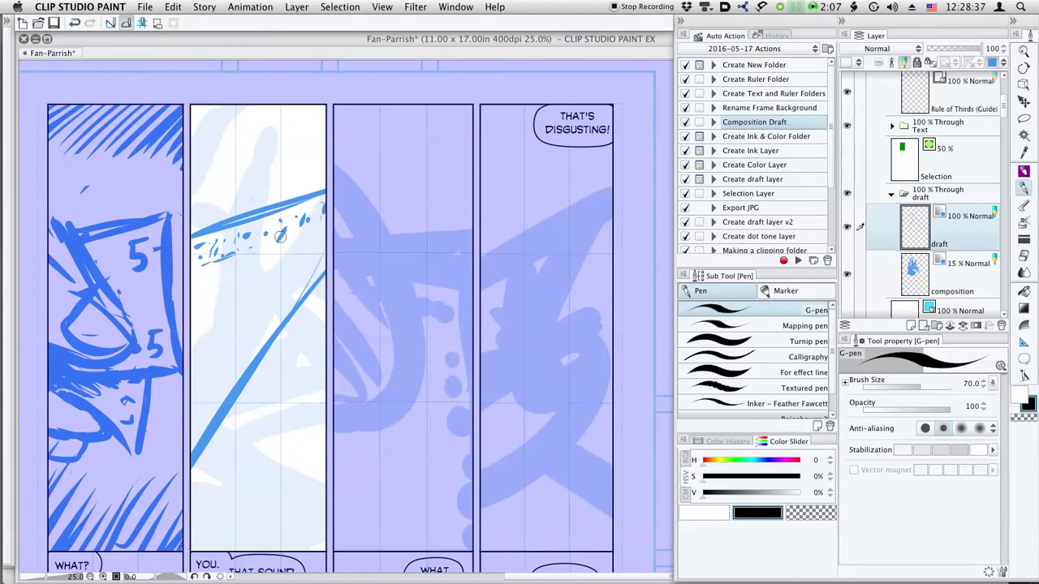
Step: Try adding short hatch strokes along the upper side of the diagonal line in the second panel
mouse_move(247, 286)
left_mouse_down()
mouse_move(277, 330)
mouse_move(286, 314)
left_mouse_up()
mouse_move(267, 268)
left_mouse_down()
mouse_move(298, 312)
mouse_move(305, 293)
left_mouse_up()
left_click_drag(297, 250, 310, 272)
left_click_drag(250, 310, 270, 333)
left_click_drag(241, 315, 261, 342)
left_click_drag(234, 326, 248, 360)
left_click_drag(225, 350, 236, 374)
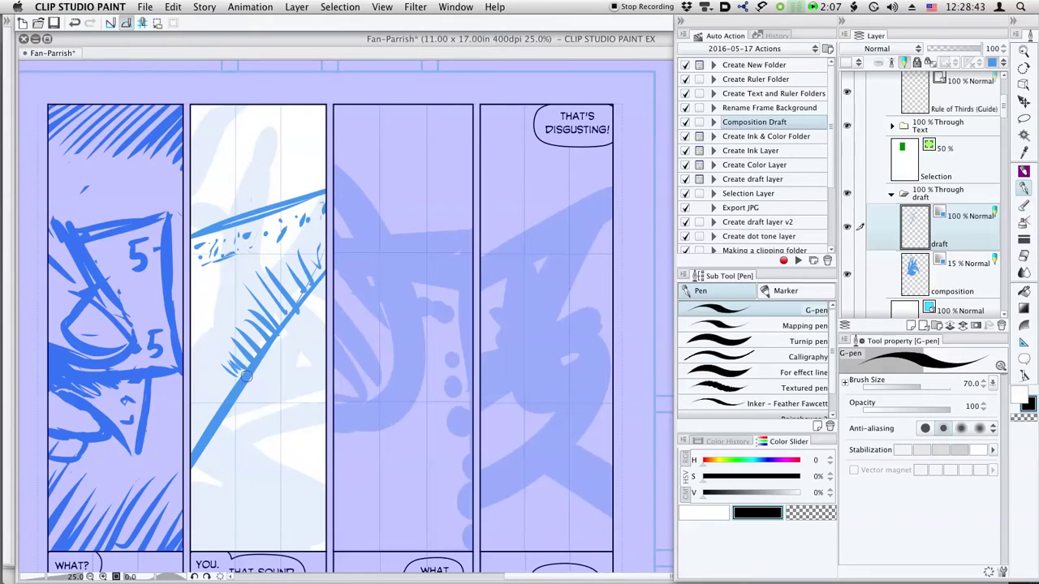
Step: Erase the diagonal line and draw a thick curved outline down the second panel's right side to its lower left edge
key("e")
mouse_move(174, 469)
left_mouse_down()
mouse_move(324, 259)
mouse_move(308, 409)
mouse_move(286, 455)
mouse_move(273, 472)
mouse_move(192, 503)
left_mouse_up()
key("p")
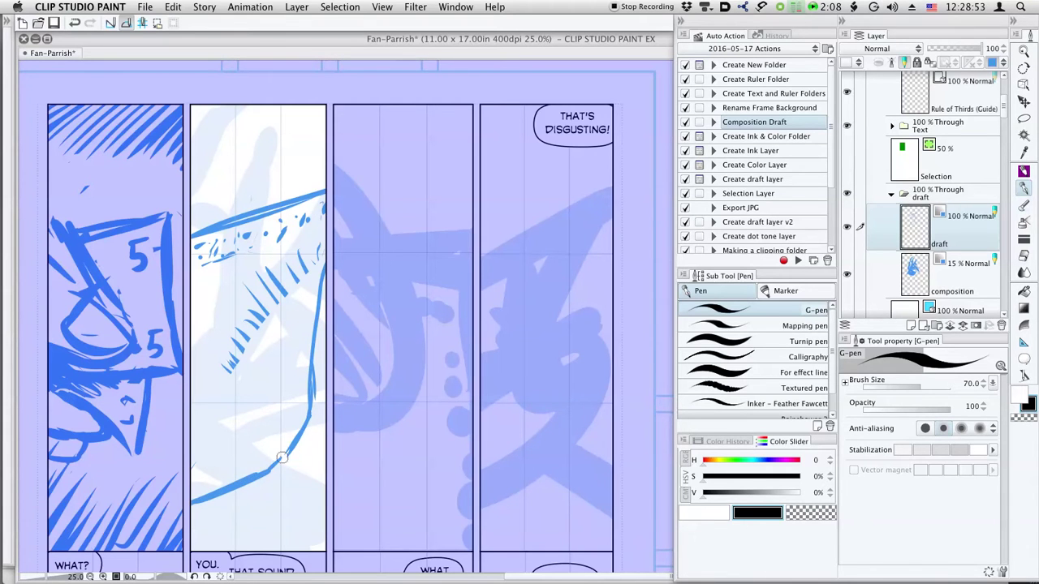
left_click_drag(286, 453, 311, 369)
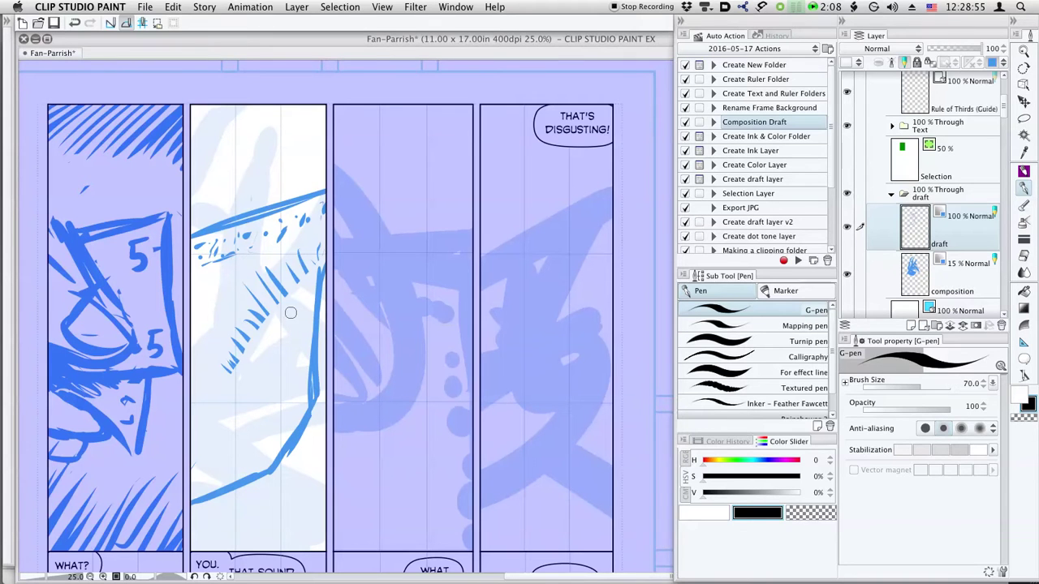
Step: Erase the hatch strokes in the second panel and draw a dashed diagonal line inside the curved outline
key("e")
mouse_move(266, 304)
left_mouse_down()
mouse_move(226, 365)
mouse_move(240, 360)
mouse_move(315, 246)
mouse_move(250, 312)
mouse_move(322, 265)
left_mouse_up()
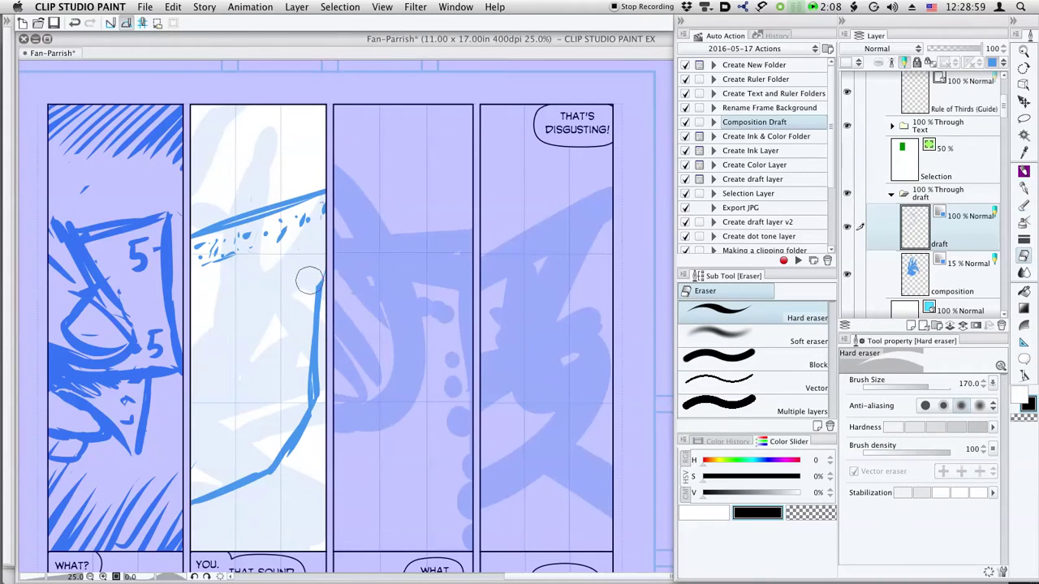
key("i")
key("p")
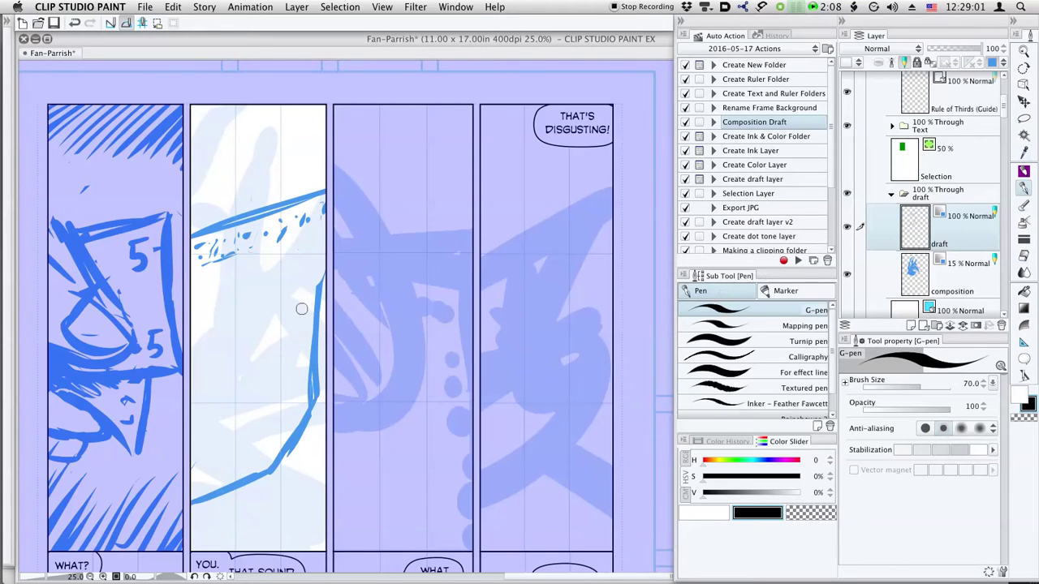
left_click_drag(300, 311, 193, 470)
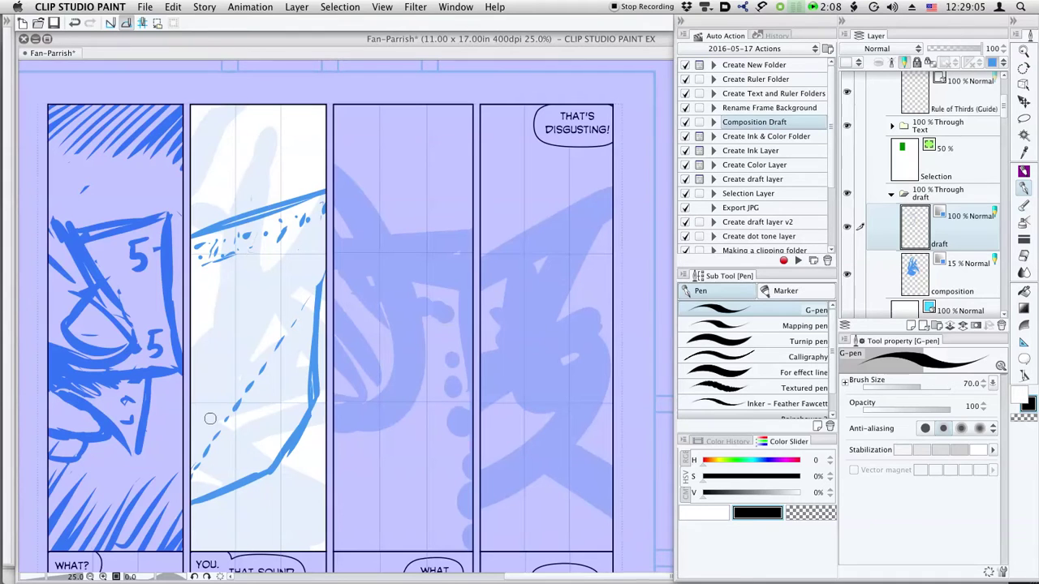
Step: Lower the second panel's composition layer opacity to 8% and make its draft layer active again
left_click(943, 270)
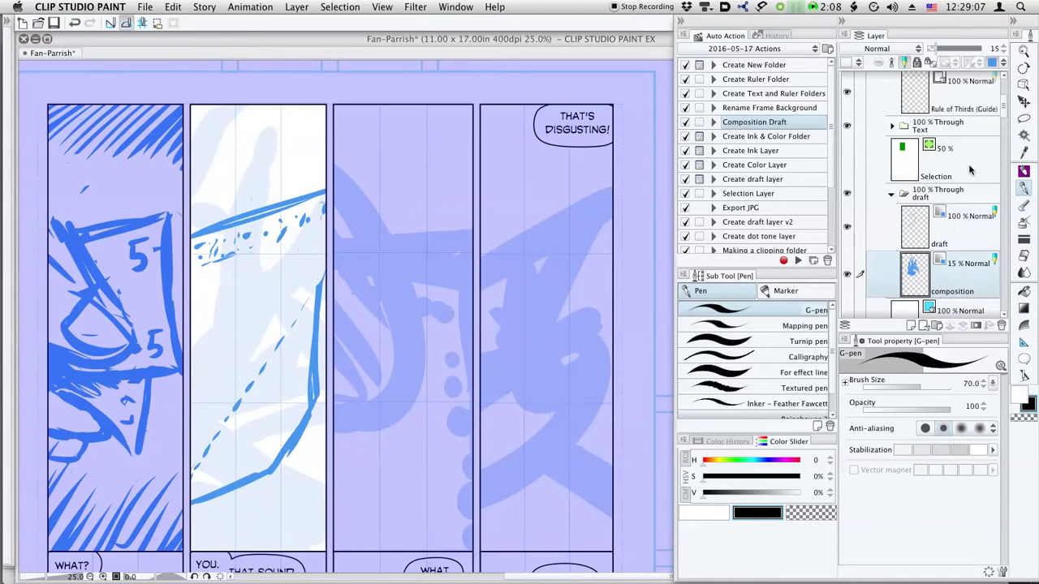
left_click_drag(938, 50, 932, 50)
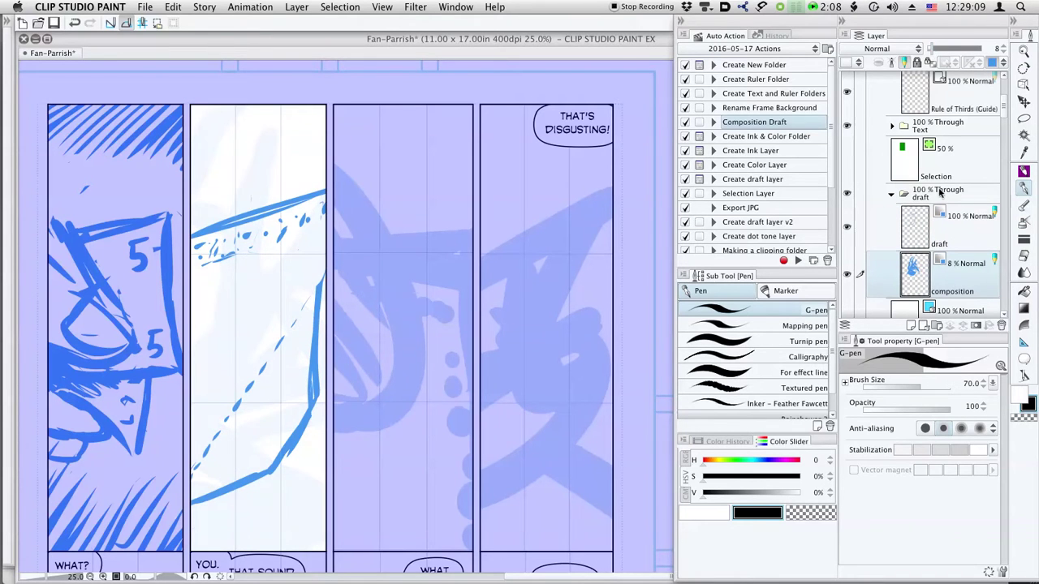
left_click(954, 240)
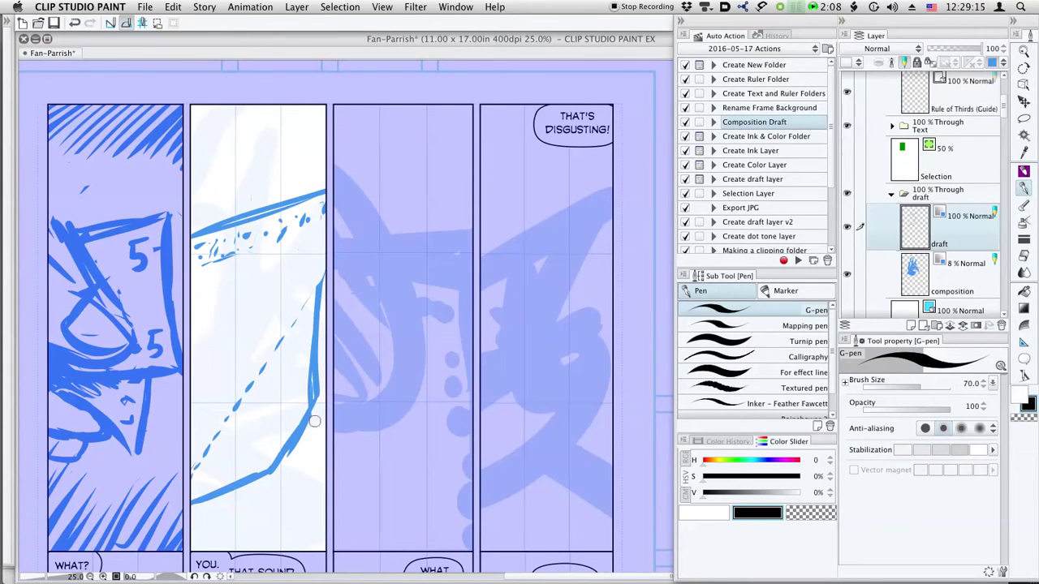
Step: Draw two short lines outward from the curved outline's lower corners and hatch its inner edge in the second panel
left_click_drag(266, 475, 275, 552)
left_click_drag(311, 412, 326, 397)
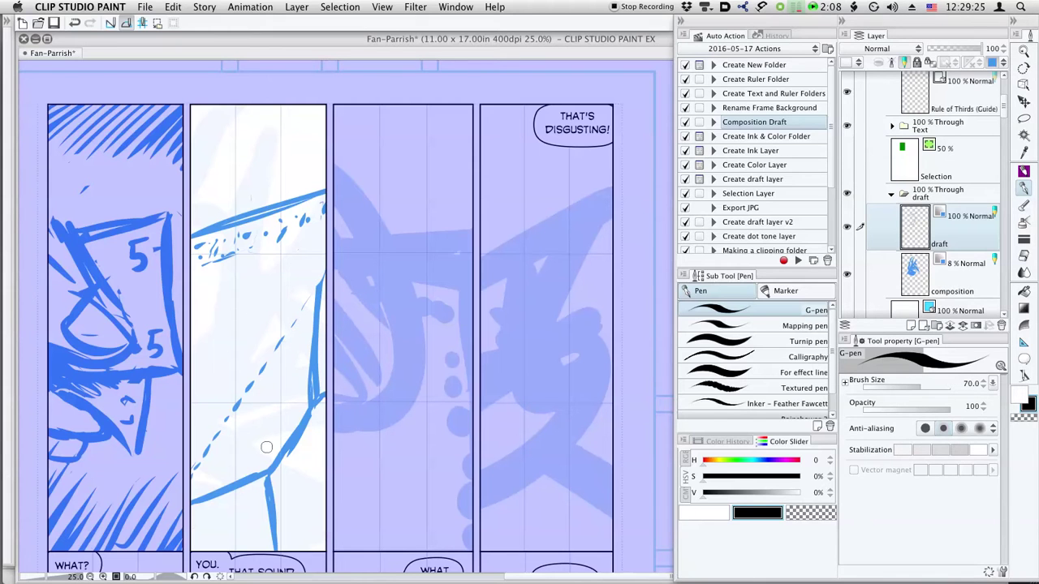
mouse_move(269, 441)
left_mouse_down()
mouse_move(311, 414)
mouse_move(306, 372)
left_mouse_up()
left_click_drag(259, 473, 246, 475)
left_click_drag(244, 474, 224, 482)
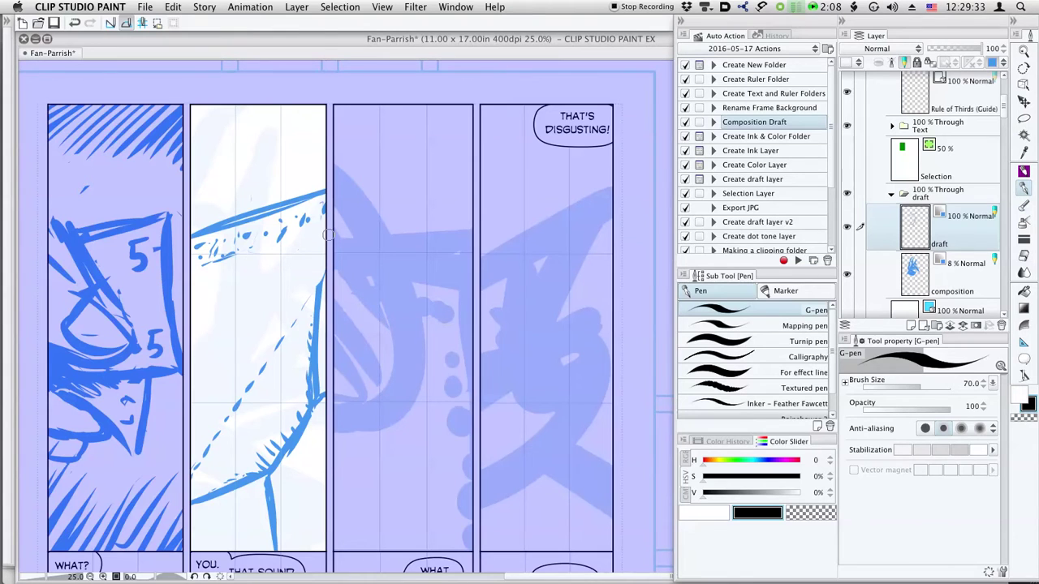
Step: Add a new layer named "draft hand" above the second panel's draft layer and hide the composition layer
right_click(961, 234)
left_click(910, 305)
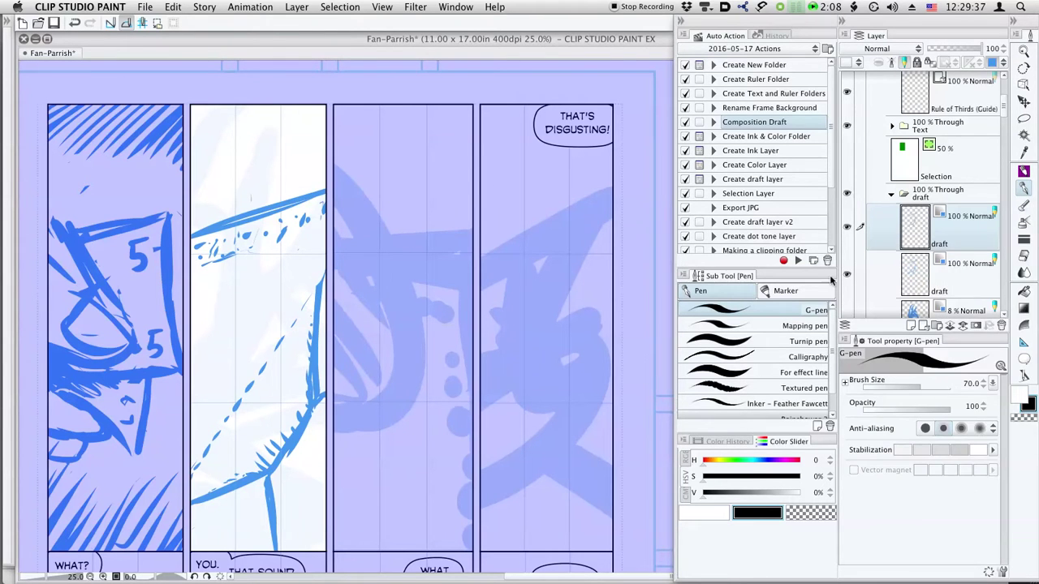
double_click(961, 240)
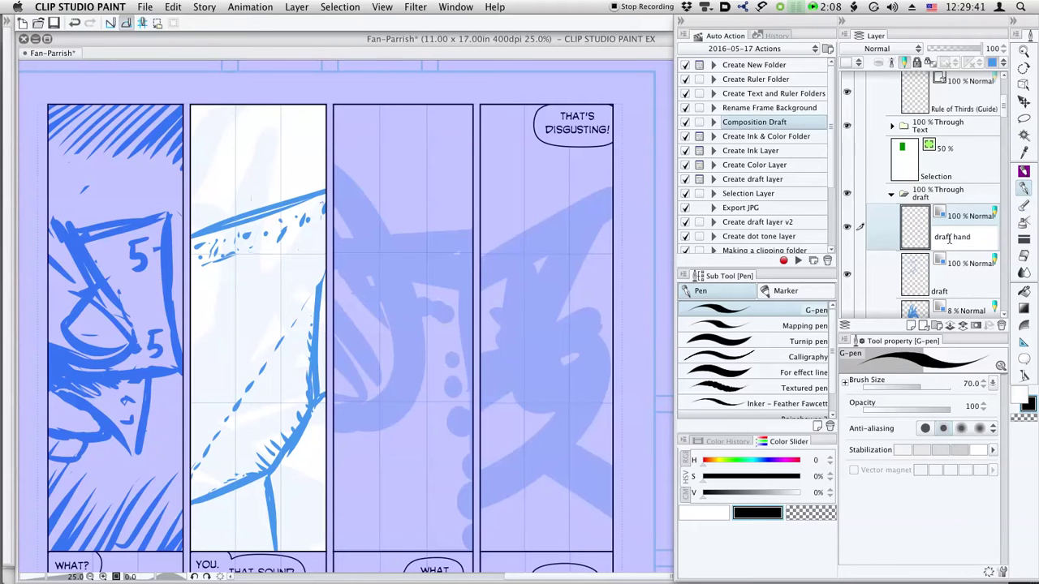
key("Escape")
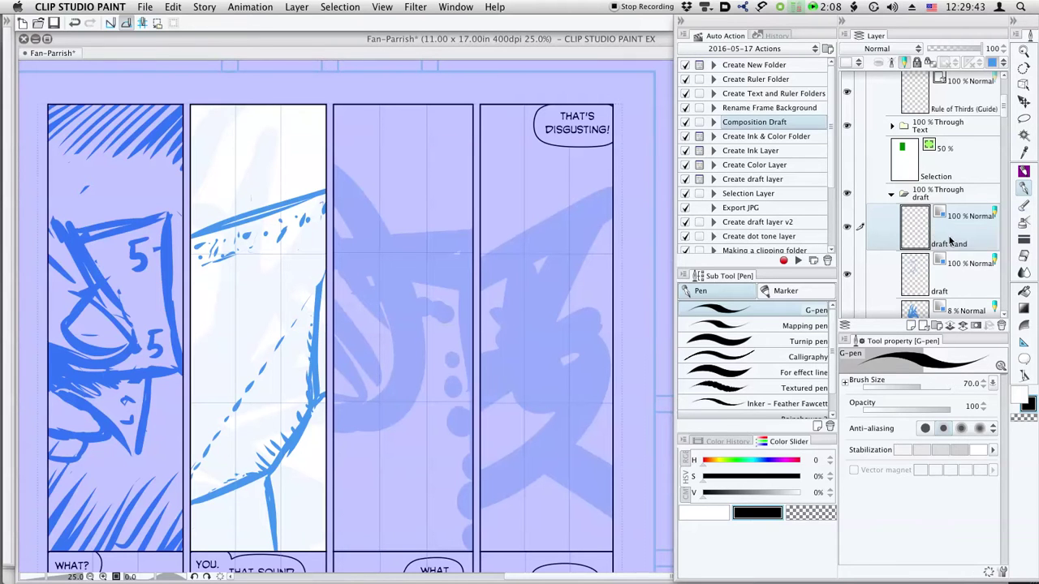
left_click(847, 315)
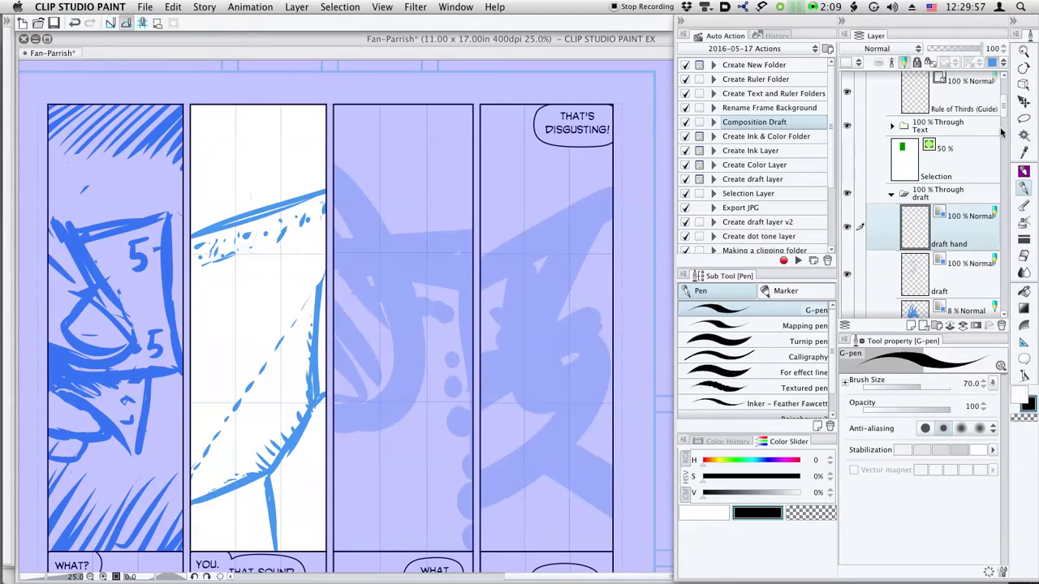
Step: Copy panel A's draft layer into panel B's draft folder and move the copied artwork over the second panel
scroll(1002, 108, "up", 5)
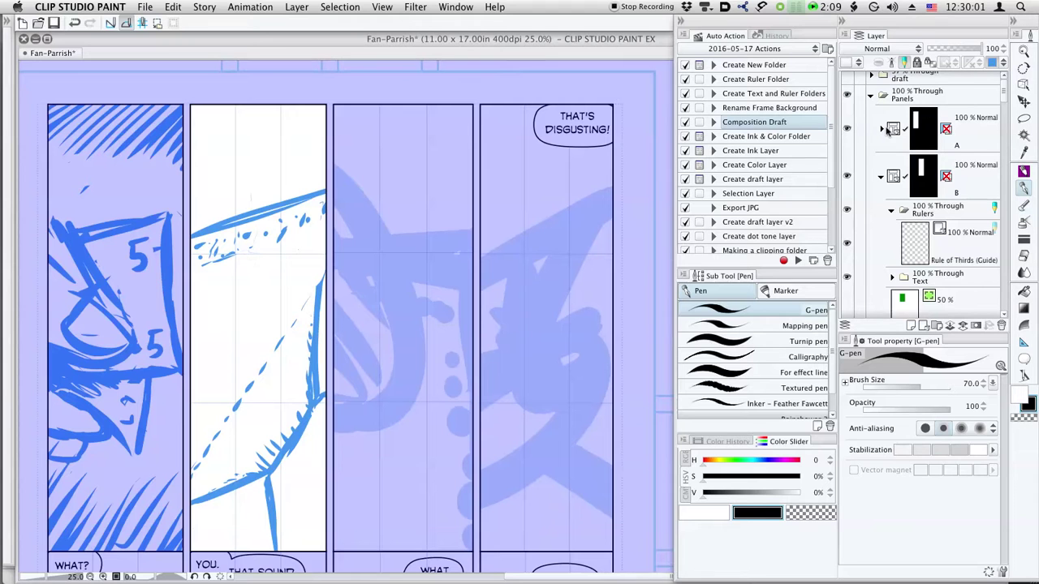
left_click(882, 130)
left_click(882, 130)
scroll(1004, 91, "up", 1)
left_click(885, 137)
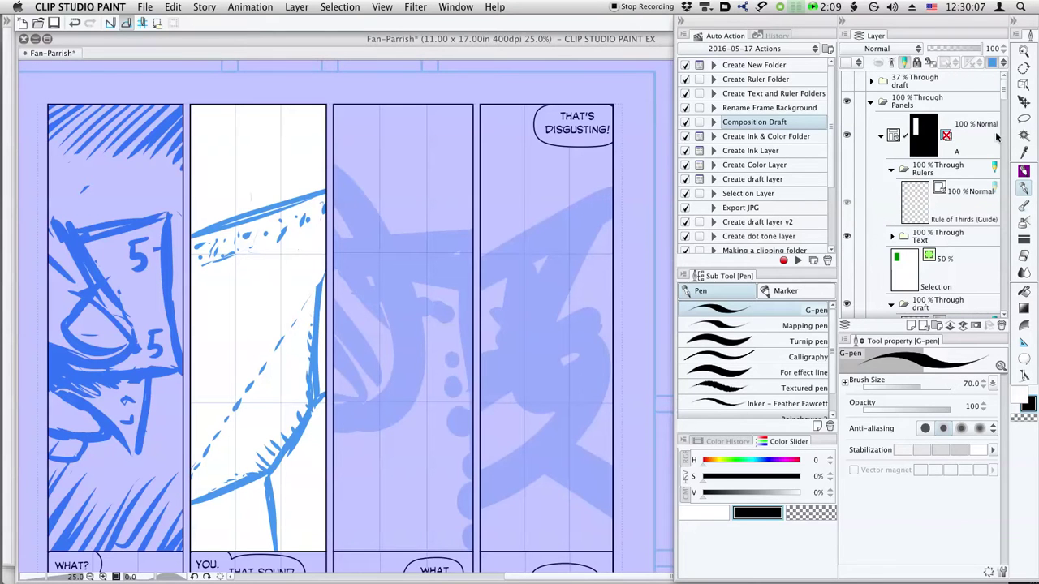
scroll(1003, 97, "down", 5)
left_click(911, 193)
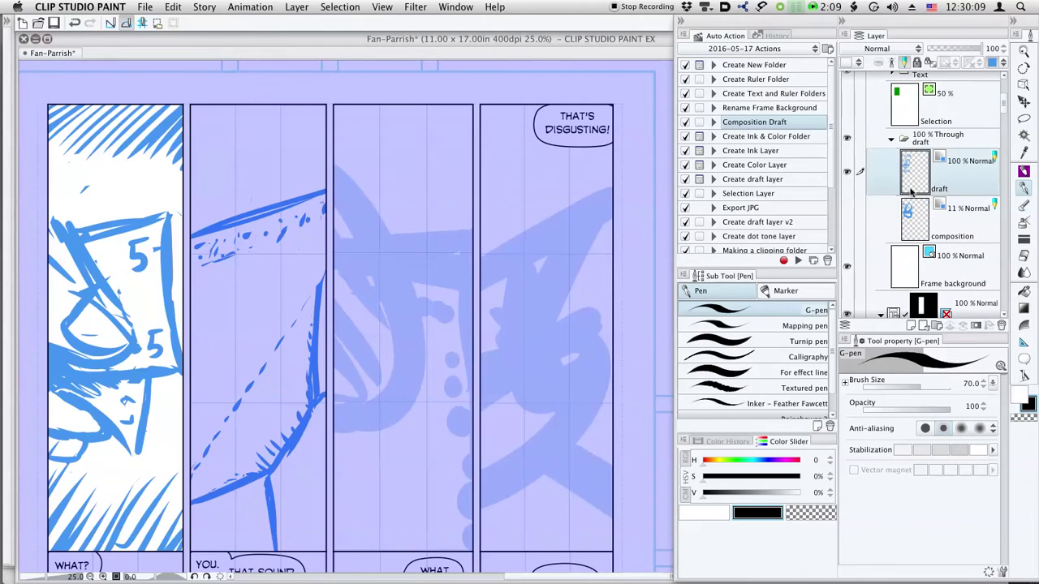
key("k")
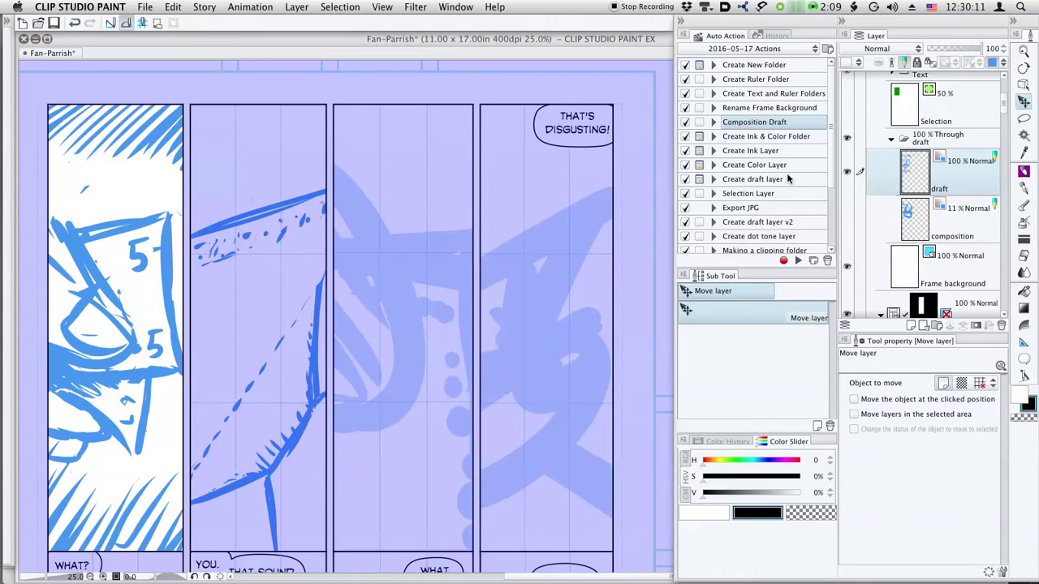
left_click_drag(1003, 106, 1001, 132)
scroll(1002, 134, "down", 2)
left_click(968, 186)
key("super+v")
left_click_drag(205, 155, 357, 152)
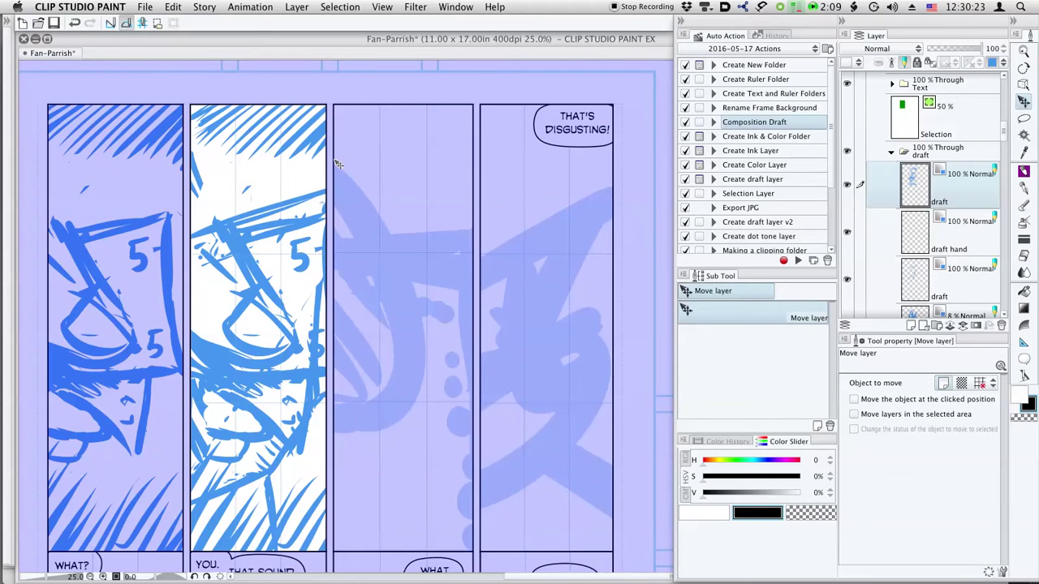
Step: Scale the pasted draft artwork down to 51% within the second panel
key("o")
key("super+t")
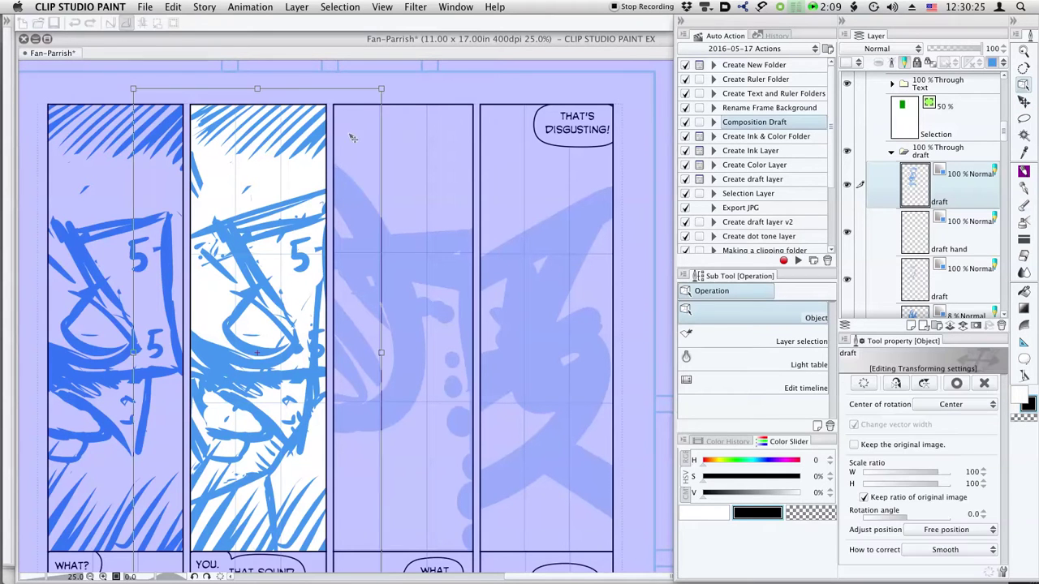
left_click_drag(380, 87, 273, 226)
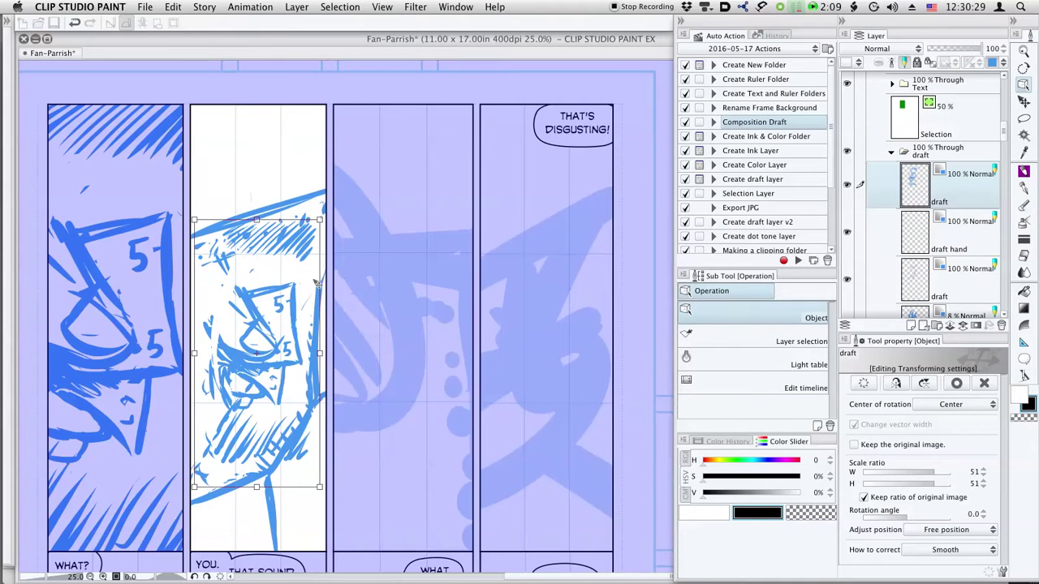
key("Return")
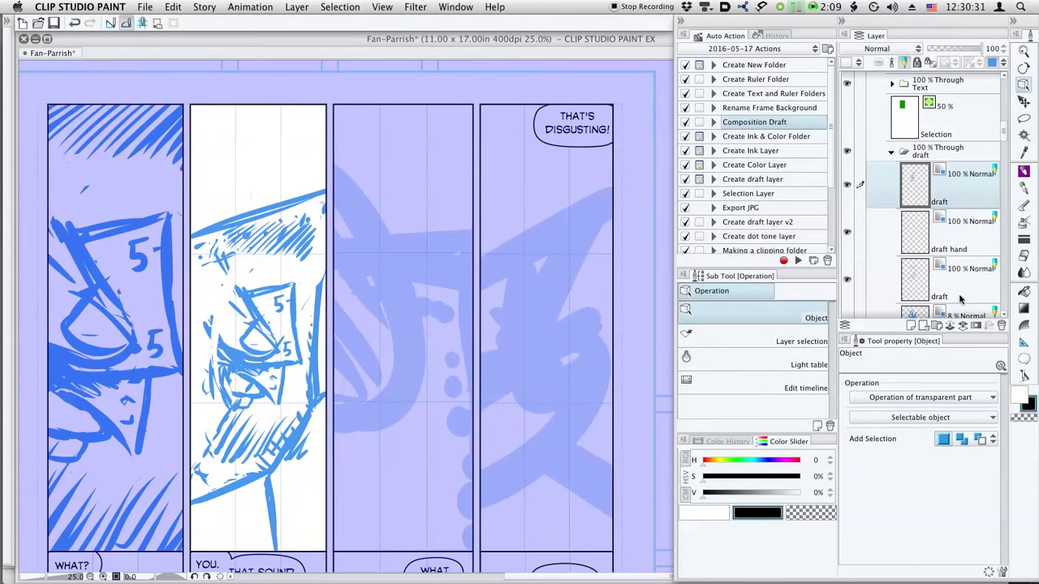
Step: Reduce the opacity of the second panel's original draft layer to 38%
left_click(960, 297)
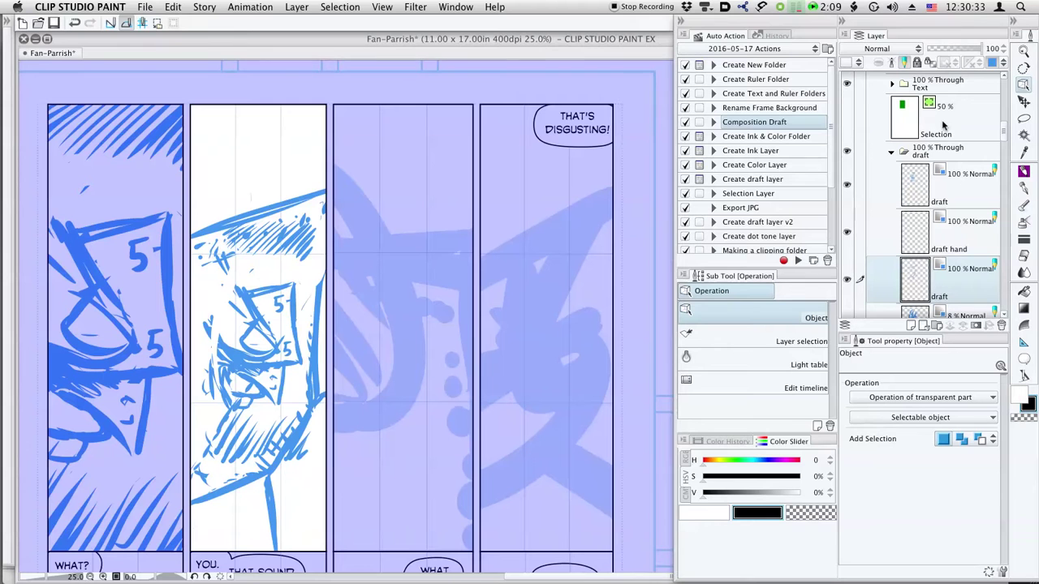
left_click(952, 49)
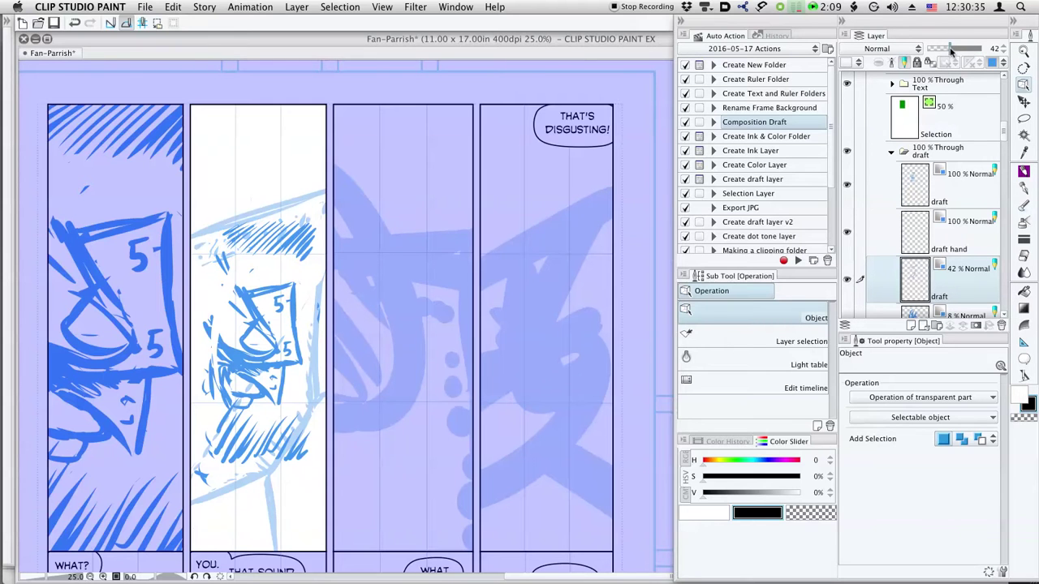
Step: Lasso the figure in the pasted draft artwork, clear everything outside the selection, and deselect
left_click(934, 189)
key("m")
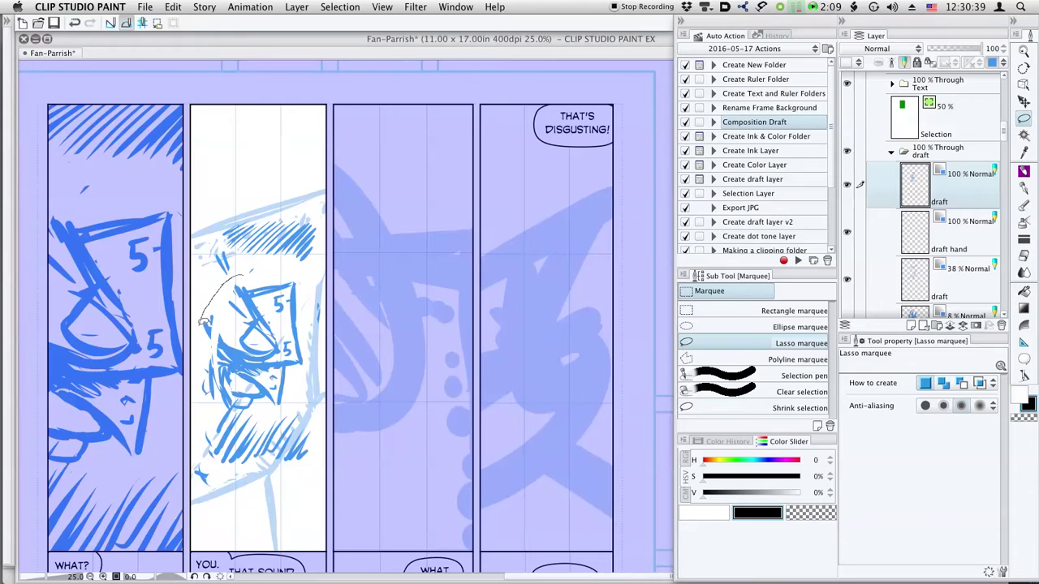
mouse_move(203, 348)
left_mouse_down()
mouse_move(205, 388)
mouse_move(222, 409)
mouse_move(257, 410)
mouse_move(302, 386)
mouse_move(315, 360)
mouse_move(311, 271)
mouse_move(233, 262)
left_mouse_up()
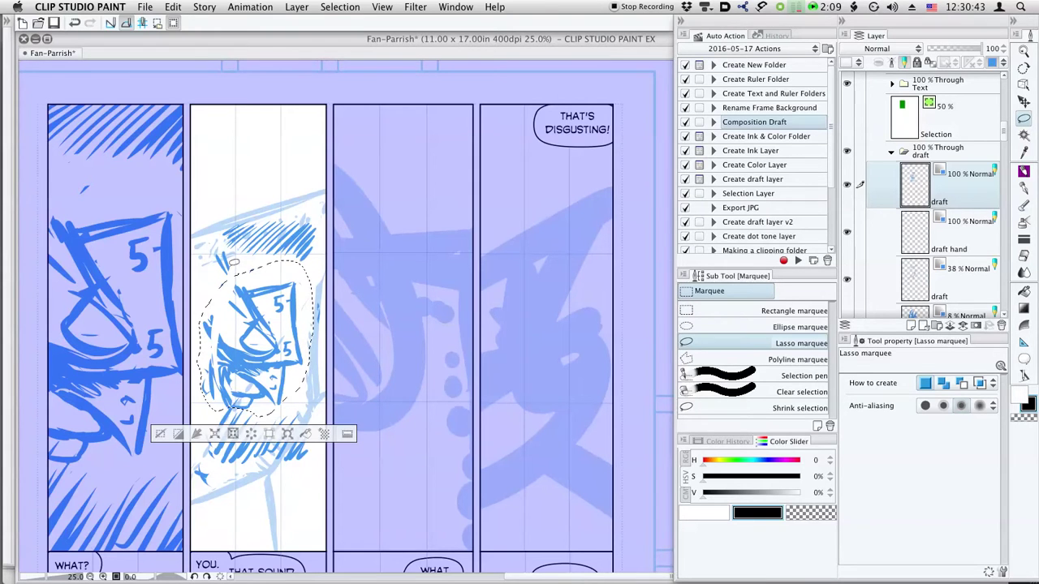
key("shift+super+i")
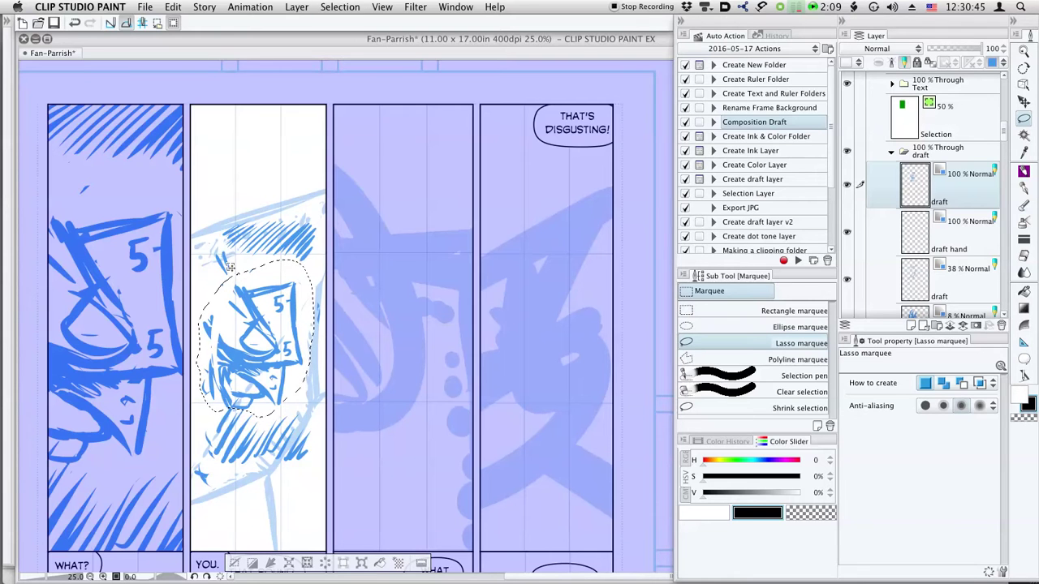
key("Delete")
key("super+d")
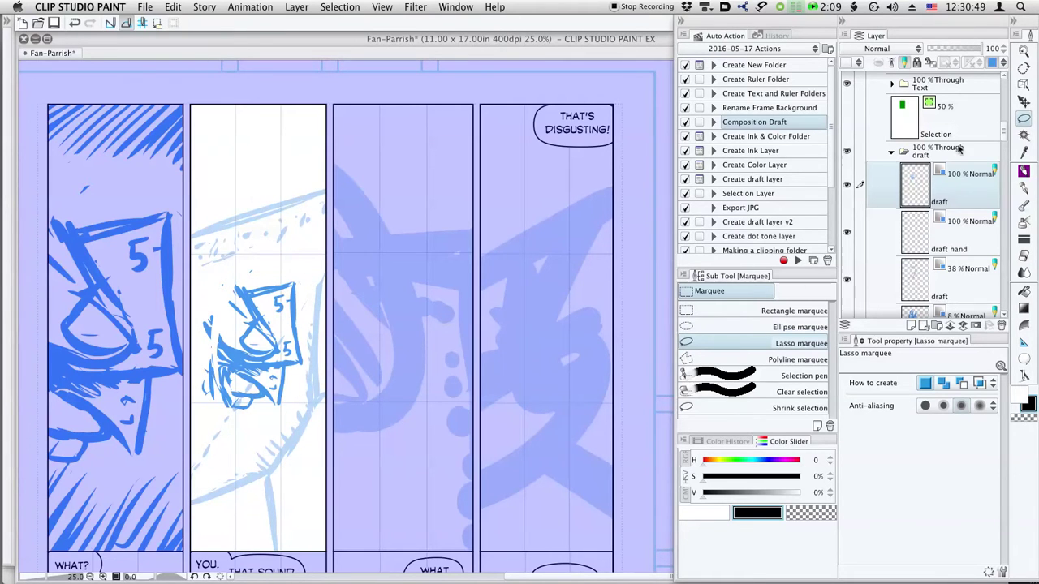
Step: Try enlarging the pasted figure to 224% over the second panel and delete its layer
scroll(1000, 128, "up", 5)
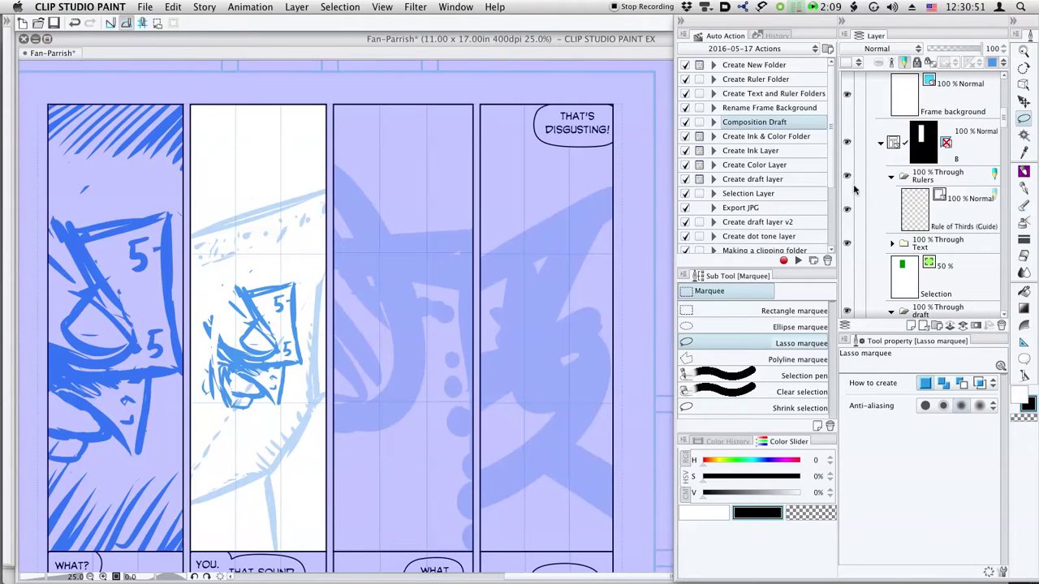
scroll(997, 136, "down", 5)
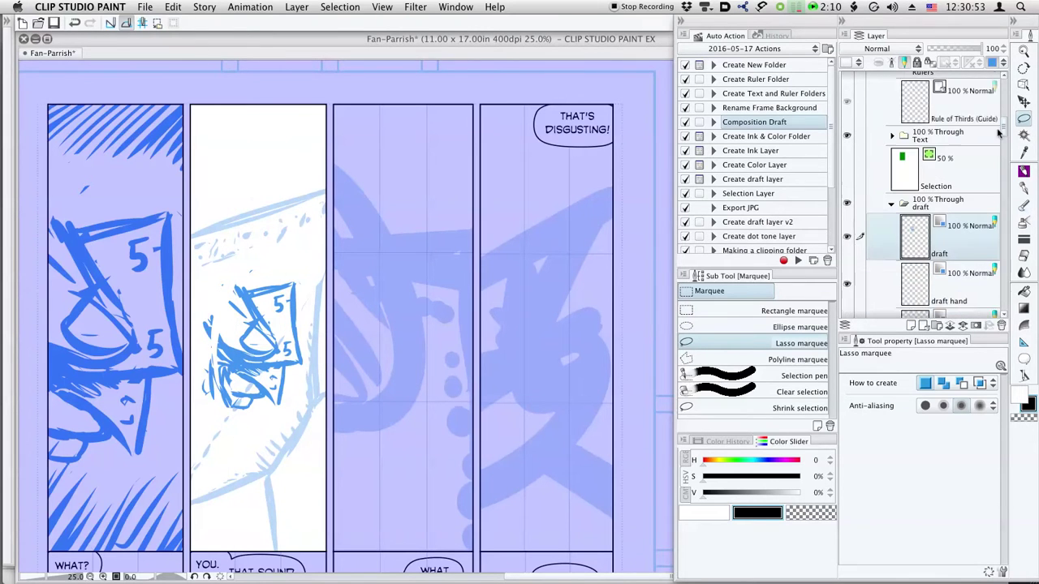
key("super+t")
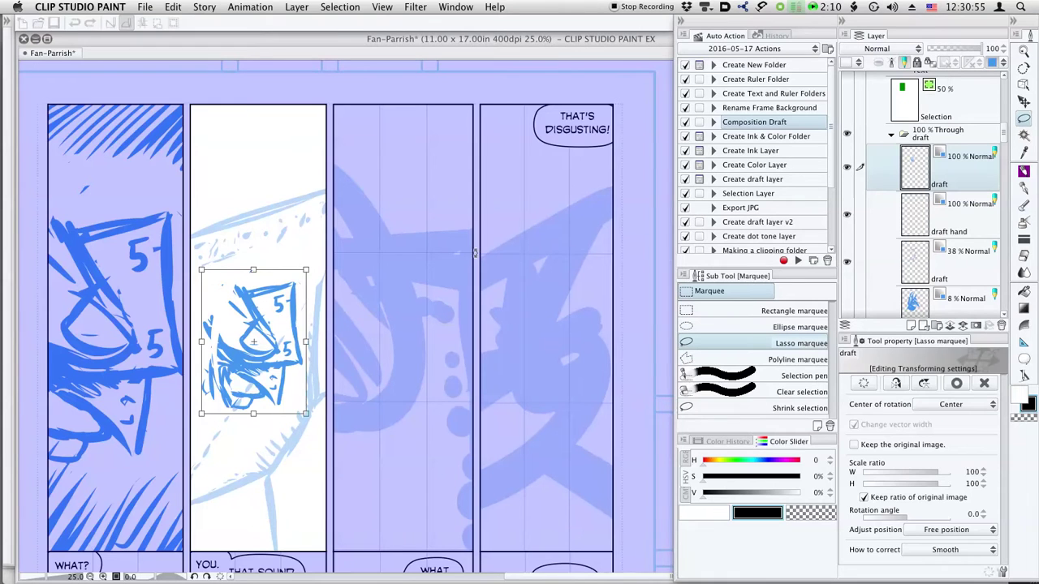
mouse_move(317, 259)
left_mouse_down()
mouse_move(382, 164)
mouse_move(371, 192)
left_mouse_up()
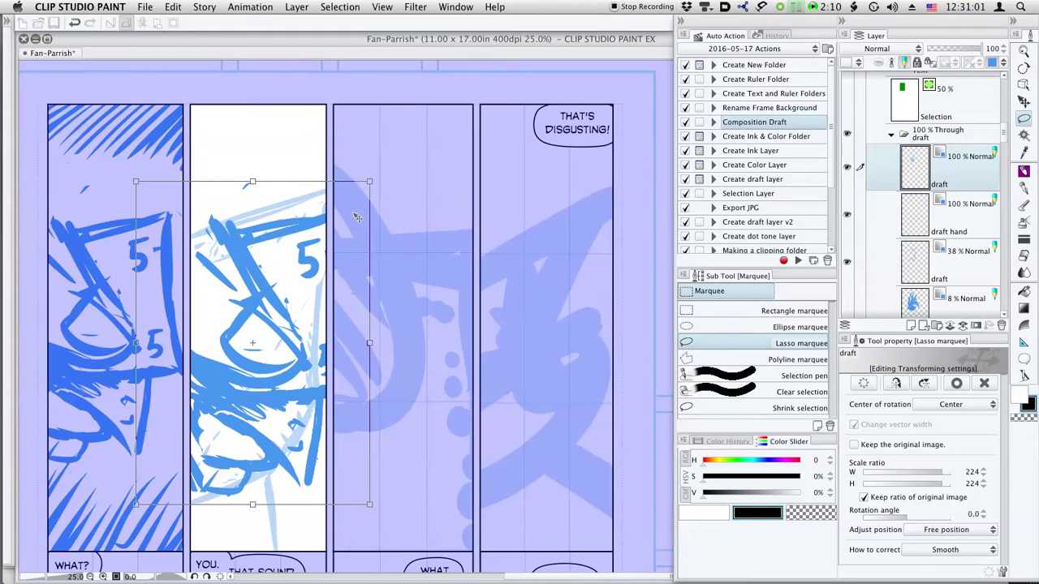
left_click(893, 173)
left_click(578, 237)
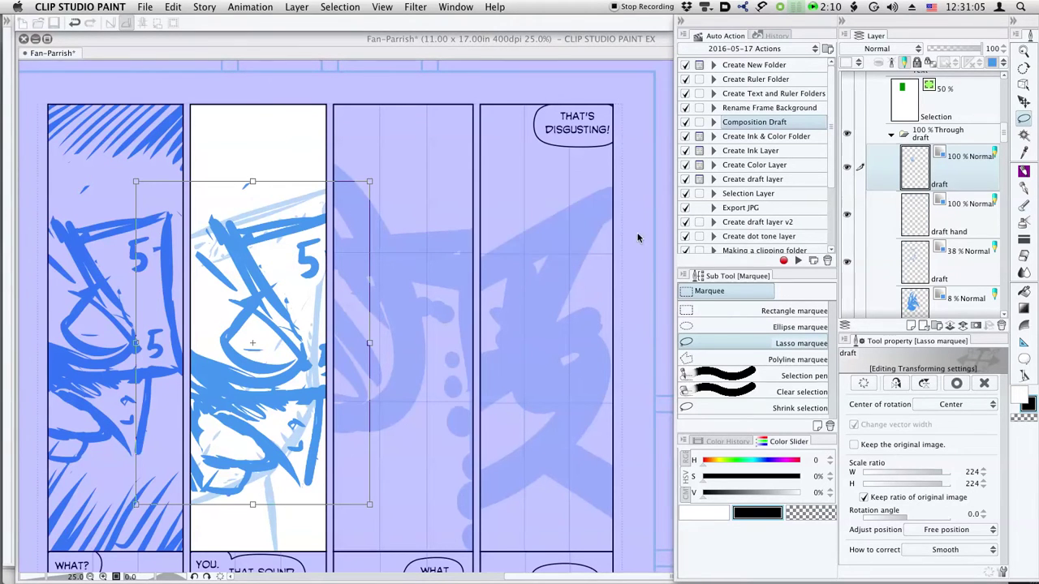
left_click(1001, 325)
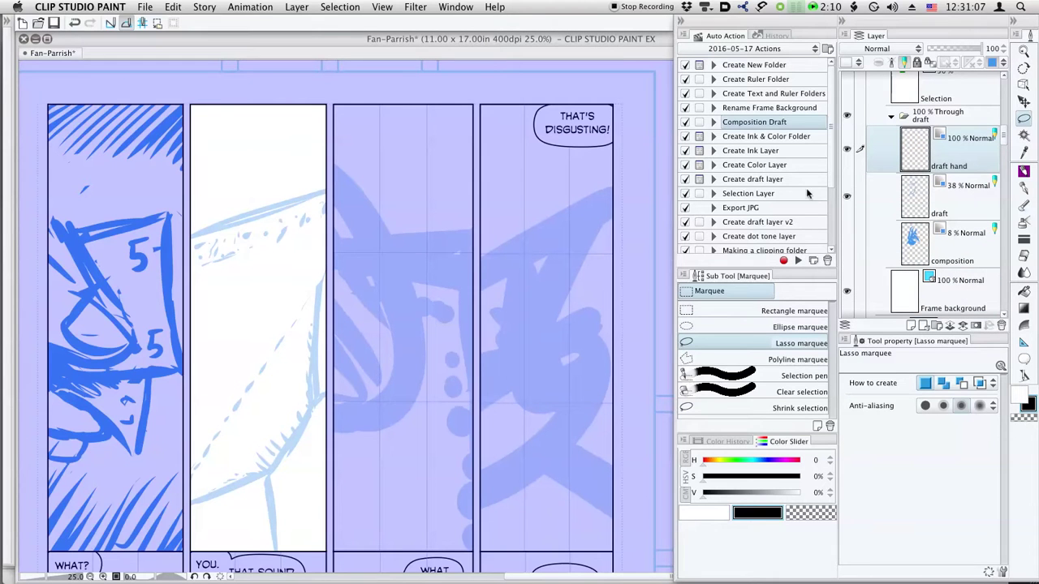
Step: With the G-pen on the draft hand layer, sketch a horizontal stroke across the second panel's middle and a rounded loop in its lower right corner
key("p")
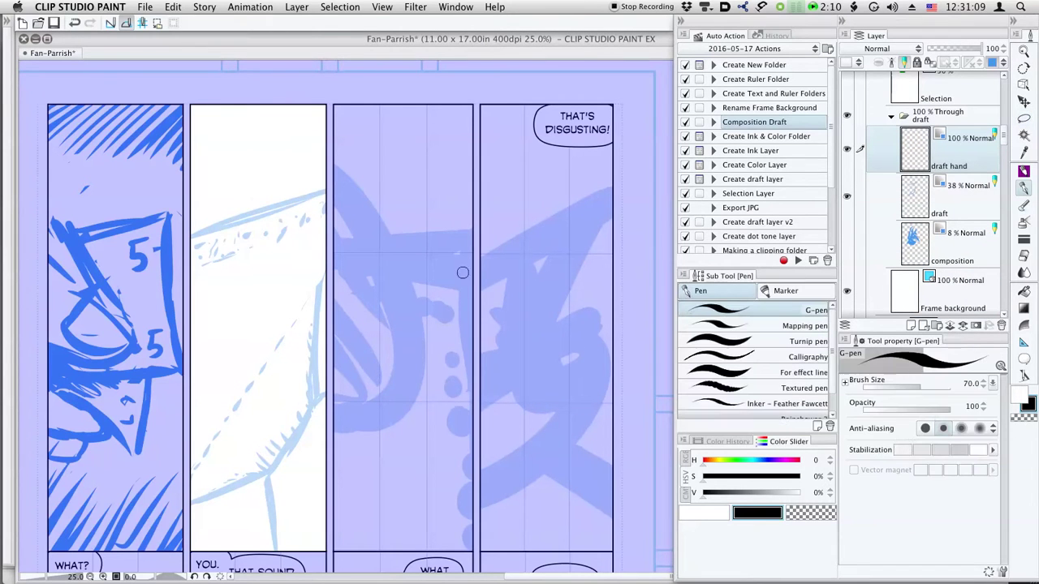
mouse_move(210, 310)
left_mouse_down()
mouse_move(327, 308)
mouse_move(250, 322)
mouse_move(238, 313)
mouse_move(274, 300)
mouse_move(277, 310)
mouse_move(234, 307)
left_mouse_up()
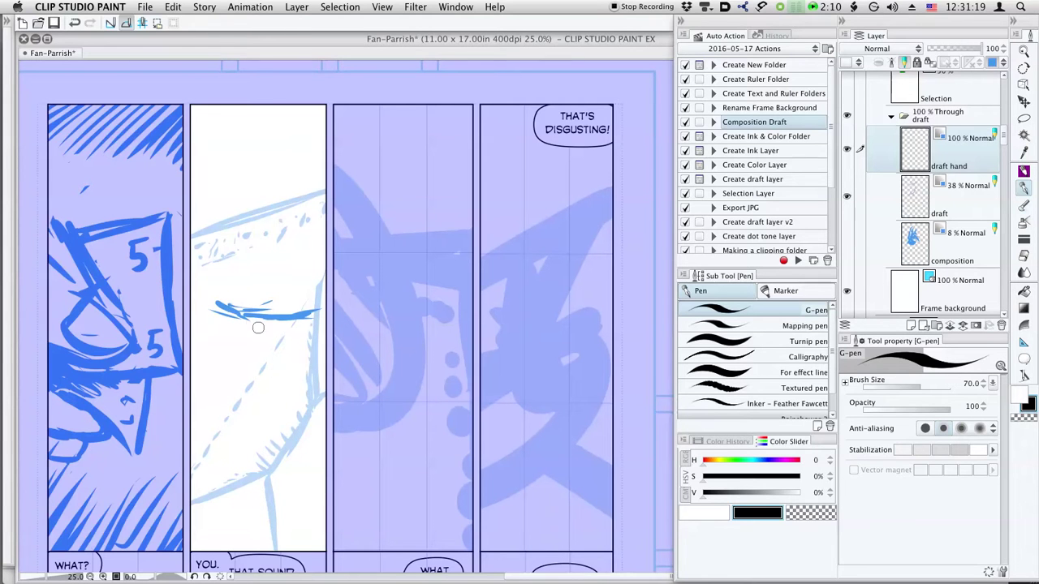
scroll(326, 504, "down", 5)
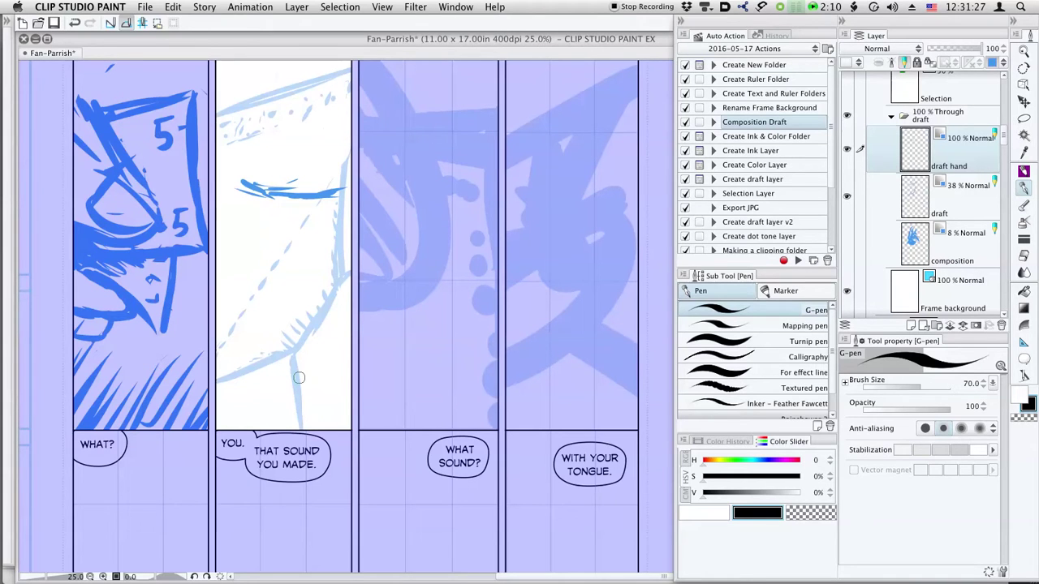
mouse_move(342, 375)
left_mouse_down()
mouse_move(318, 399)
mouse_move(324, 429)
left_mouse_up()
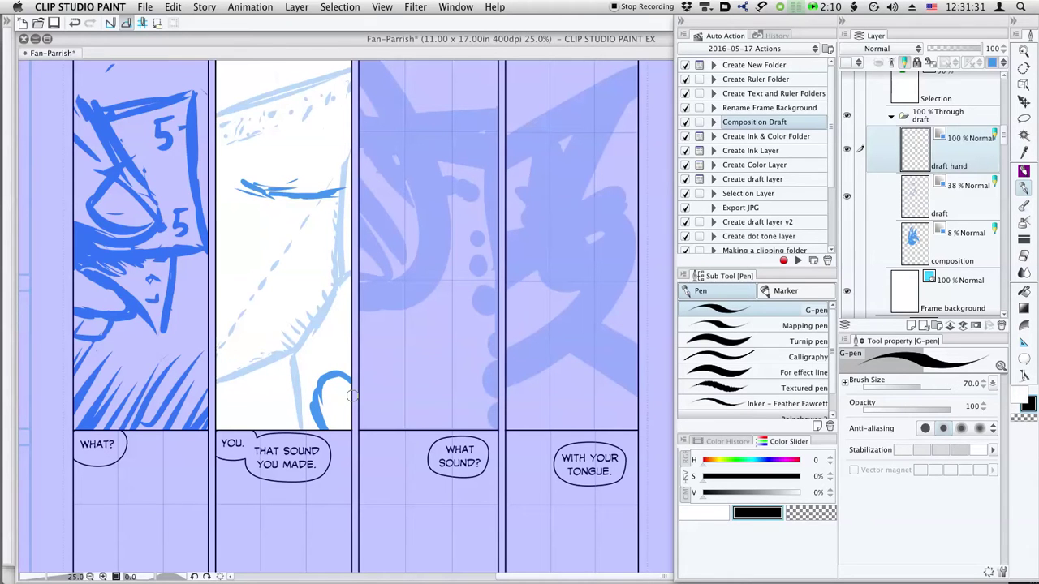
mouse_move(321, 393)
left_mouse_down()
mouse_move(335, 406)
mouse_move(347, 399)
left_mouse_up()
Step: Sketch the curved upper outline of a finger with its fingernail in the second panel's upper half, on the draft hand layer
left_click_drag(295, 275, 277, 314)
left_click_drag(228, 151, 296, 201)
mouse_move(241, 163)
left_mouse_down()
mouse_move(322, 185)
mouse_move(327, 197)
mouse_move(290, 215)
left_mouse_up()
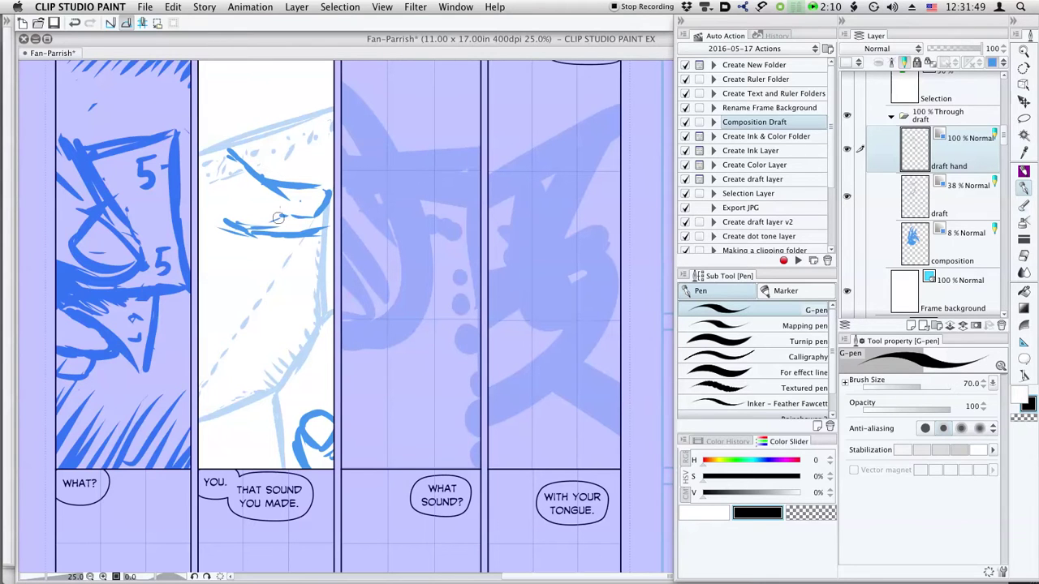
mouse_move(290, 186)
left_mouse_down()
mouse_move(297, 206)
mouse_move(327, 202)
left_mouse_up()
key("e")
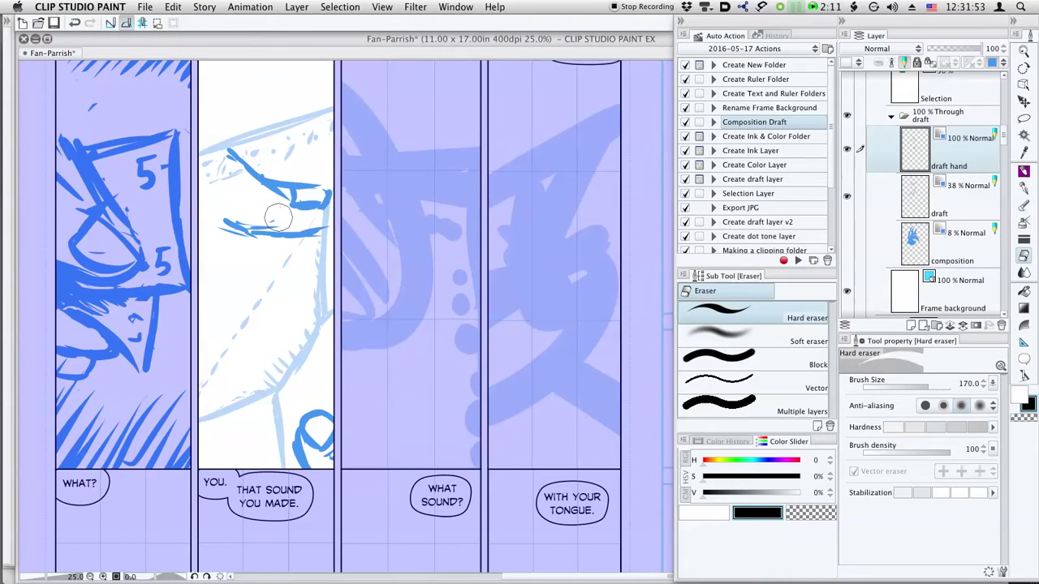
key("p")
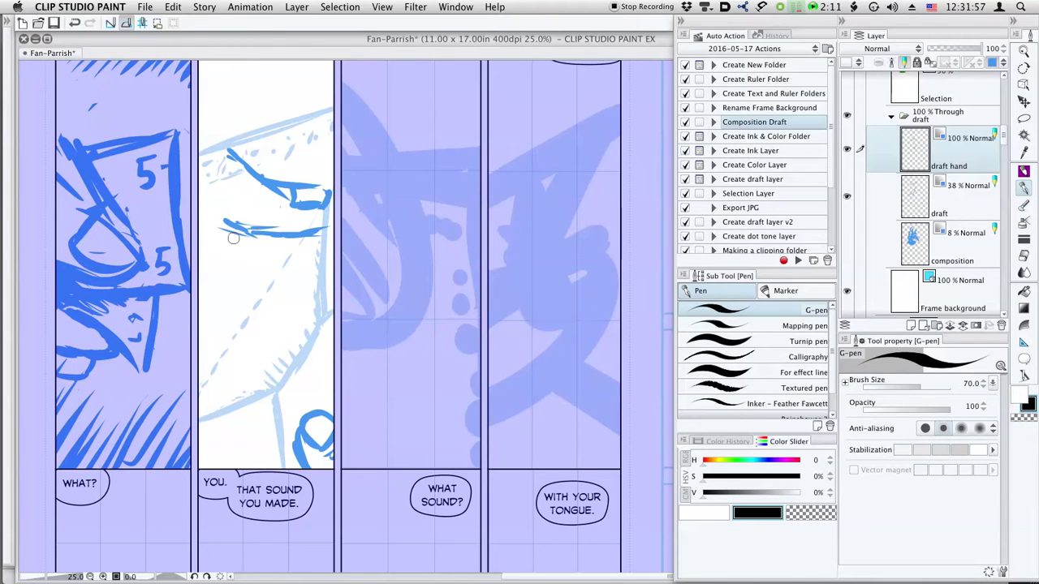
Step: Extend the finger's upper and lower outlines to the second panel's left border with rough knuckle strokes
left_click_drag(233, 234, 217, 227)
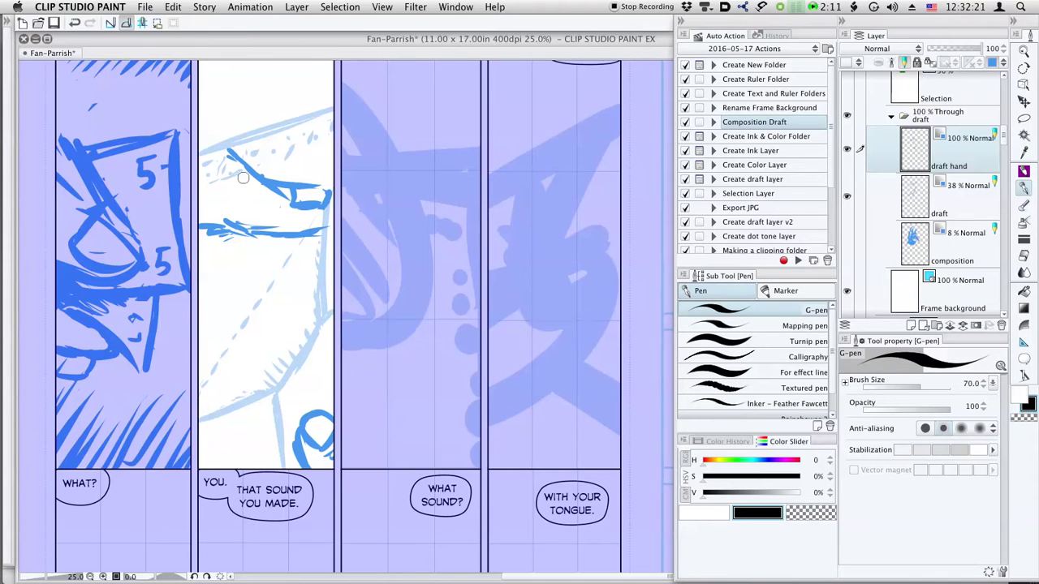
left_click_drag(247, 167, 198, 155)
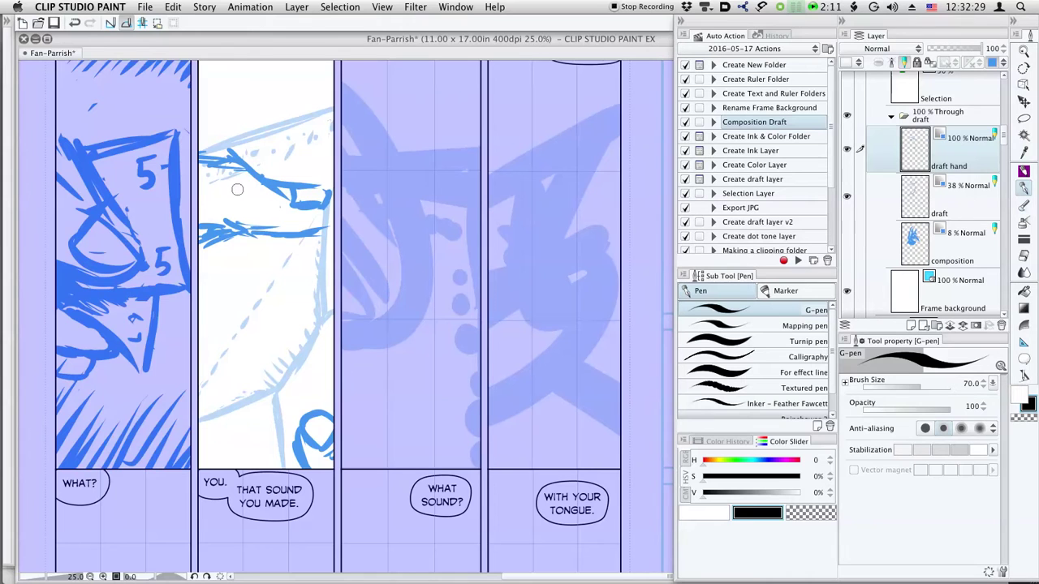
left_click_drag(228, 154, 203, 155)
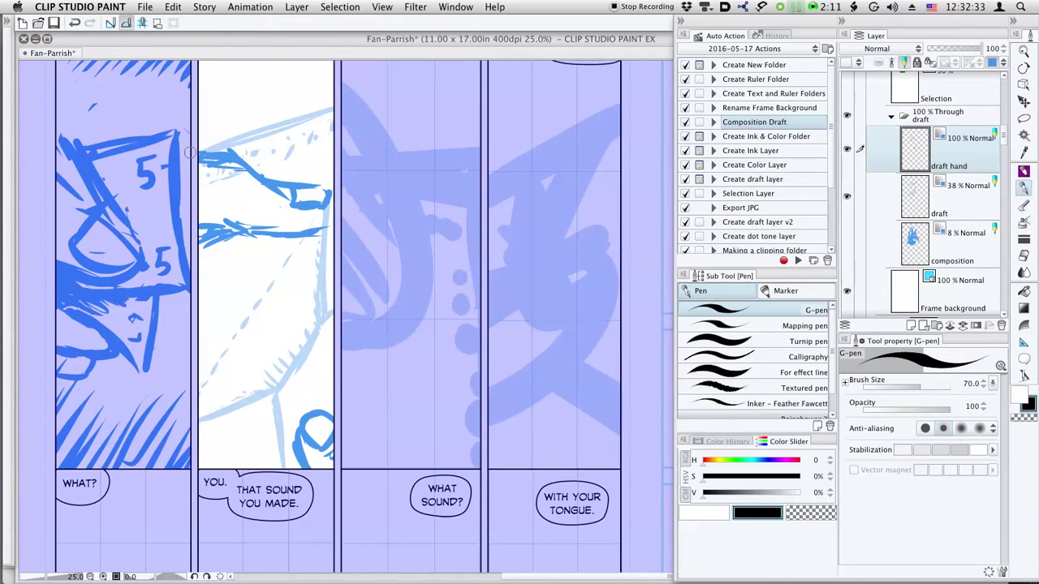
left_click_drag(203, 224, 262, 232)
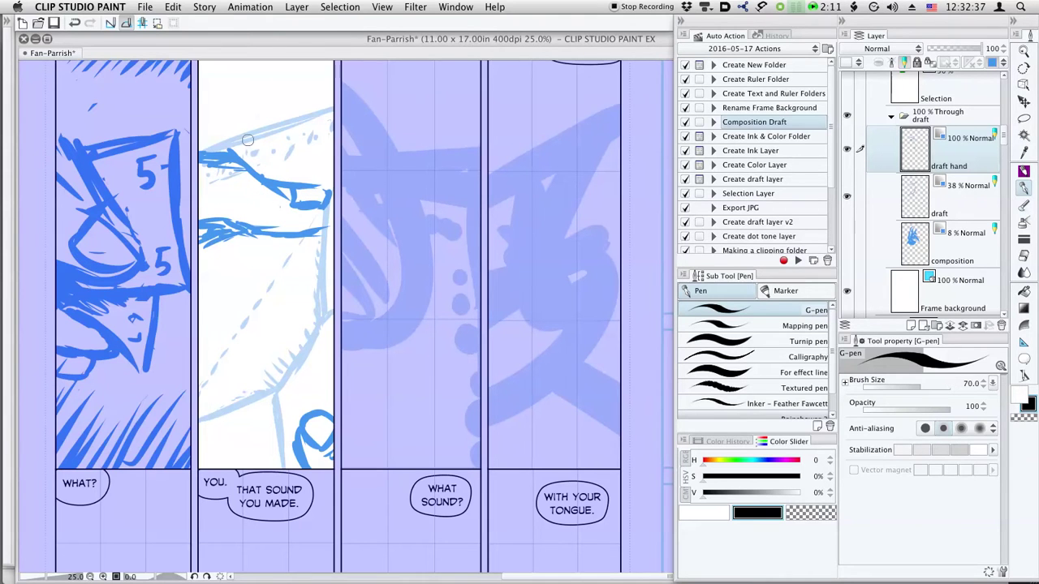
Step: Sketch the bill's folded edges above and below the finger, with a diagonal lower edge and a numeral 5 near the right border
mouse_move(247, 135)
left_mouse_down()
mouse_move(235, 146)
mouse_move(246, 125)
mouse_move(268, 123)
mouse_move(332, 148)
left_mouse_up()
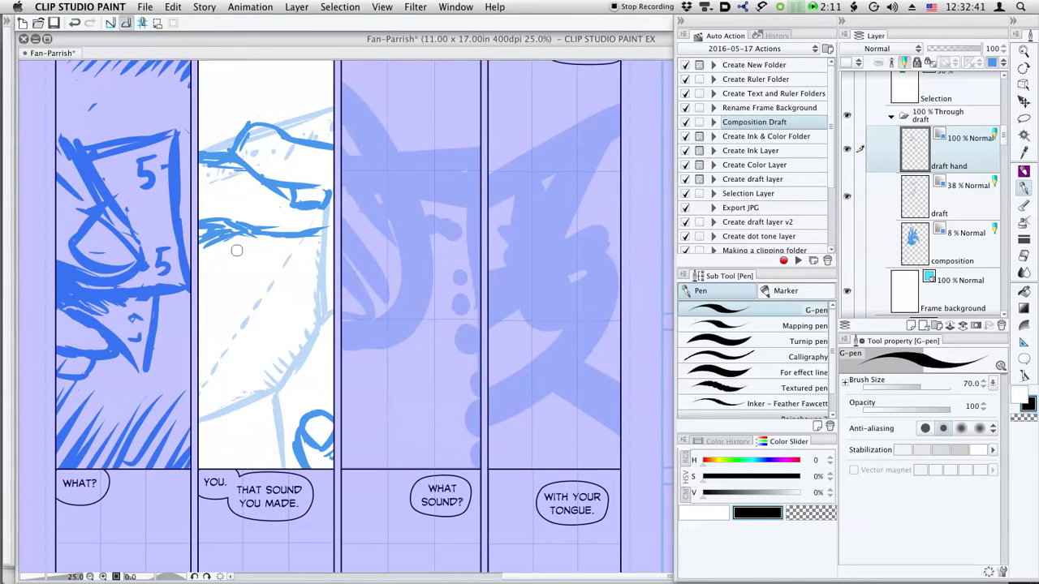
mouse_move(216, 238)
left_mouse_down()
mouse_move(205, 270)
mouse_move(266, 273)
left_mouse_up()
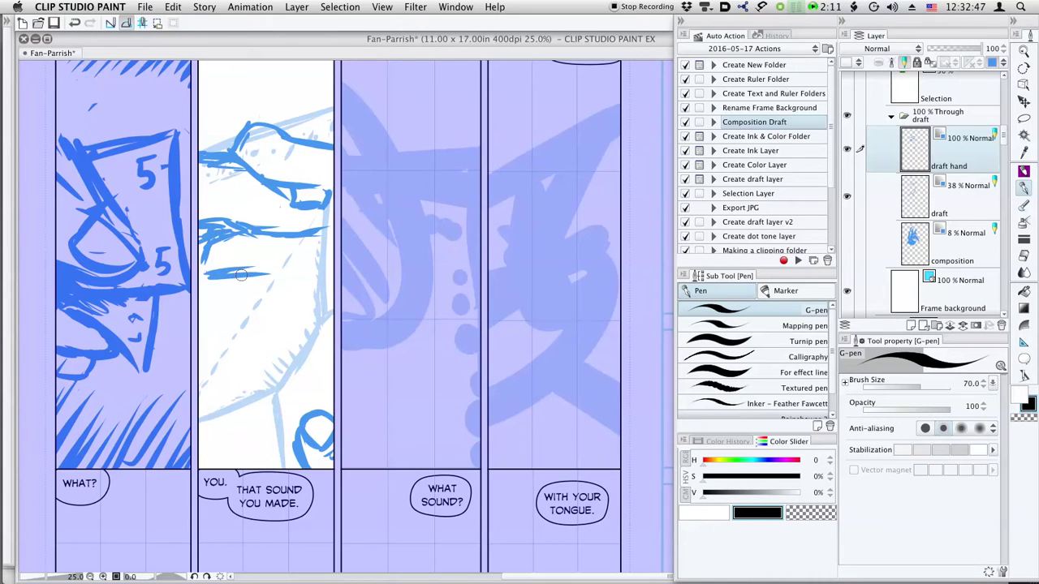
left_click_drag(246, 120, 389, 176)
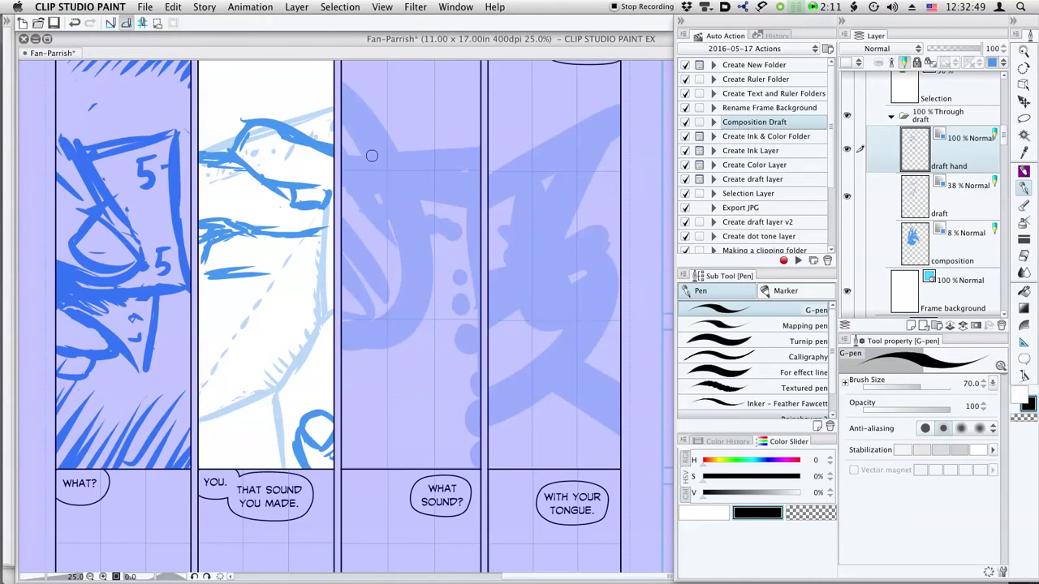
left_click_drag(213, 276, 337, 312)
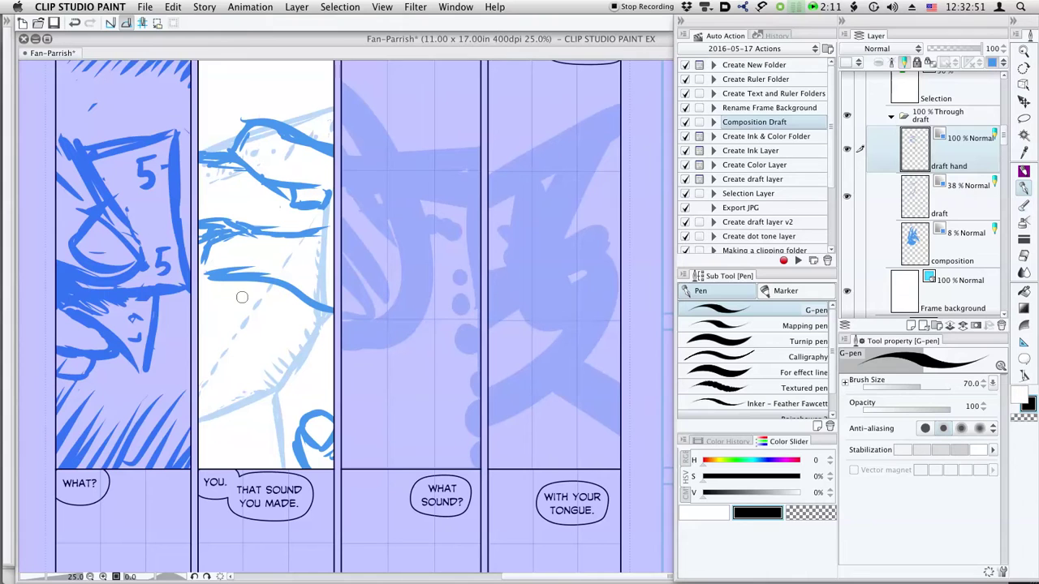
left_click_drag(203, 276, 306, 340)
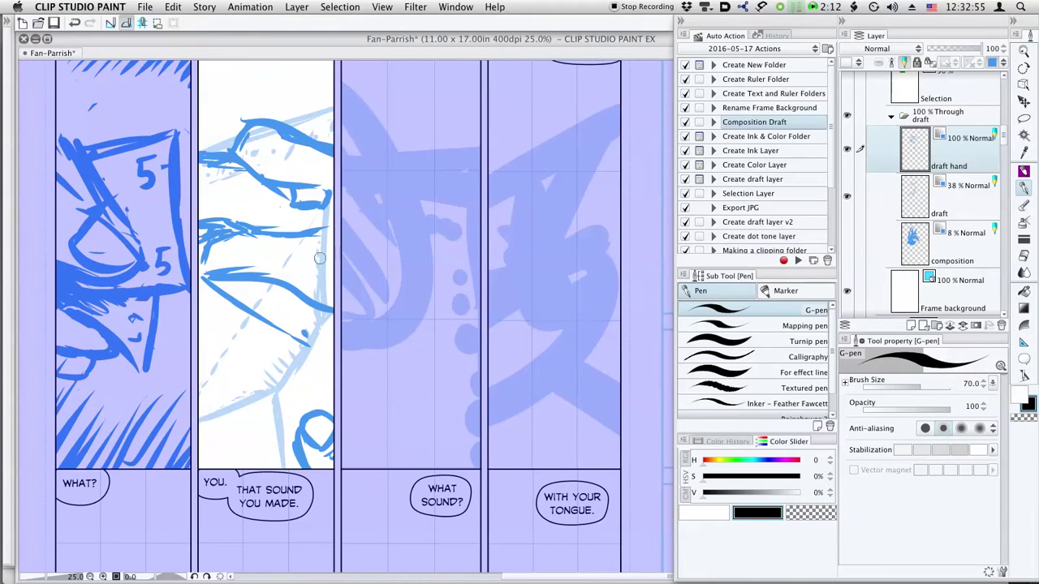
left_click_drag(330, 271, 323, 290)
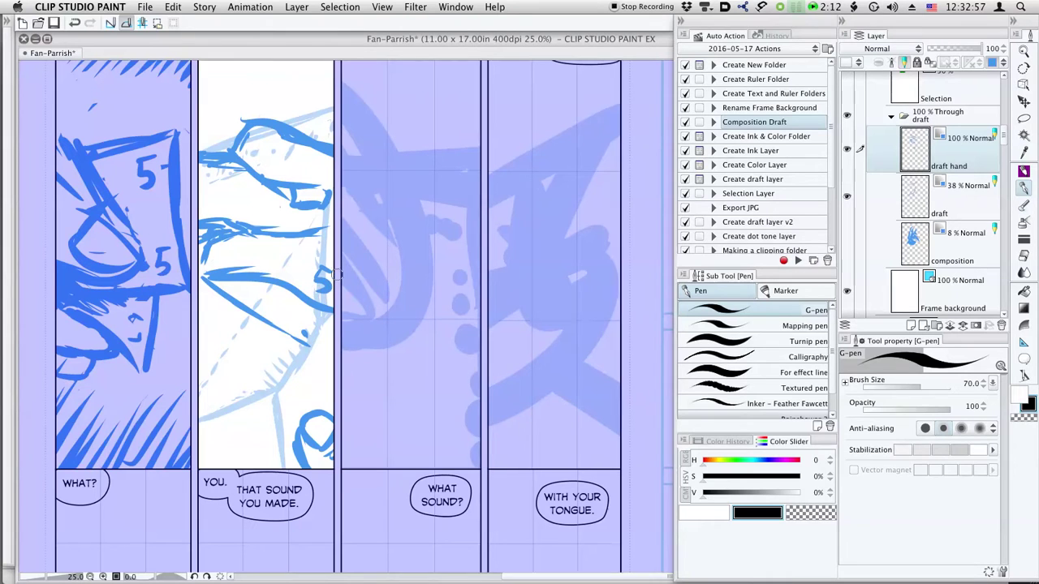
Step: Shift the draft hand layer's artwork slightly down and left, and join the fingertip's outline with short curved strokes
key("k")
mouse_move(306, 261)
left_mouse_down()
mouse_move(273, 287)
mouse_move(278, 275)
left_mouse_up()
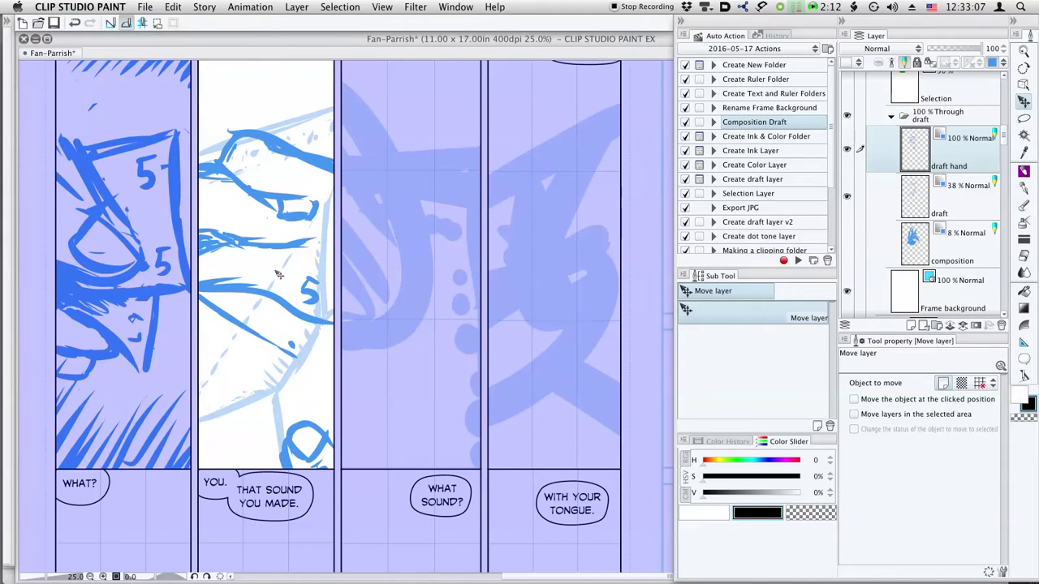
key("p")
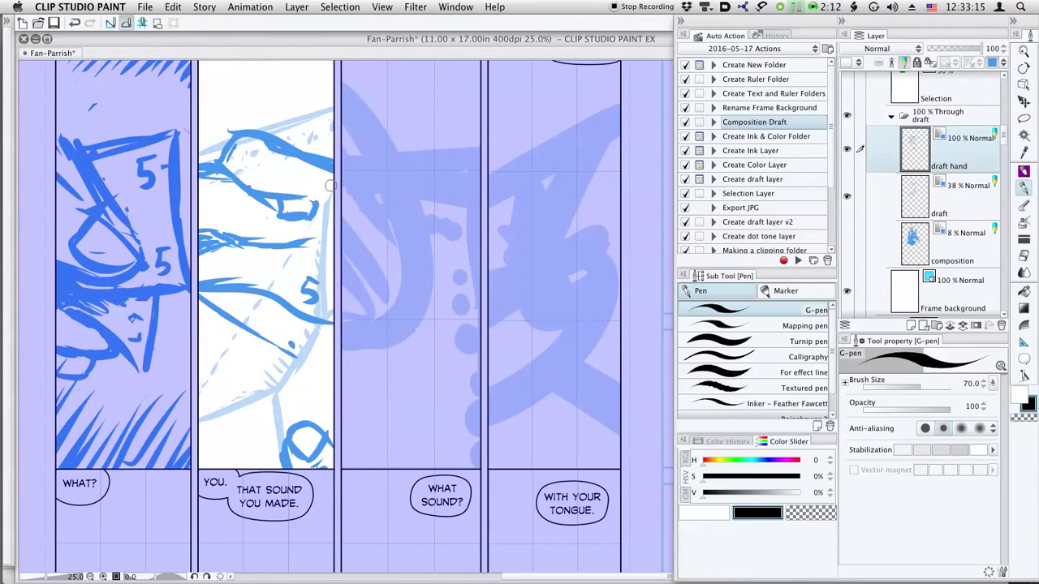
mouse_move(309, 212)
left_mouse_down()
mouse_move(316, 199)
mouse_move(323, 208)
mouse_move(300, 231)
mouse_move(306, 221)
left_mouse_up()
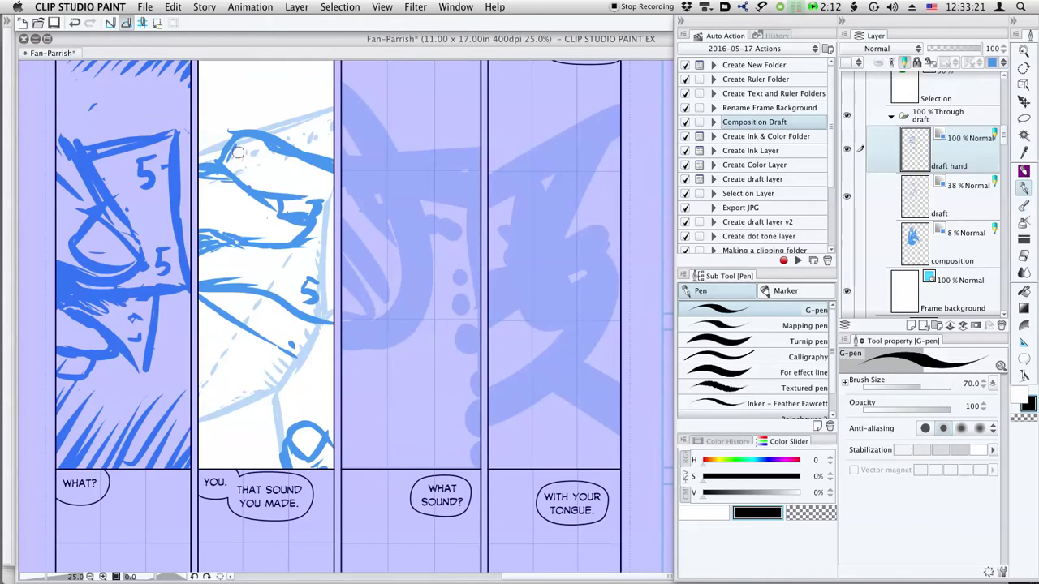
Step: Letter AMERICA across the bill's upper flap, and add crease and hatching strokes around the finger
mouse_move(241, 157)
left_mouse_down()
mouse_move(264, 154)
mouse_move(280, 169)
mouse_move(285, 161)
mouse_move(315, 185)
left_mouse_up()
left_click_drag(318, 185, 331, 180)
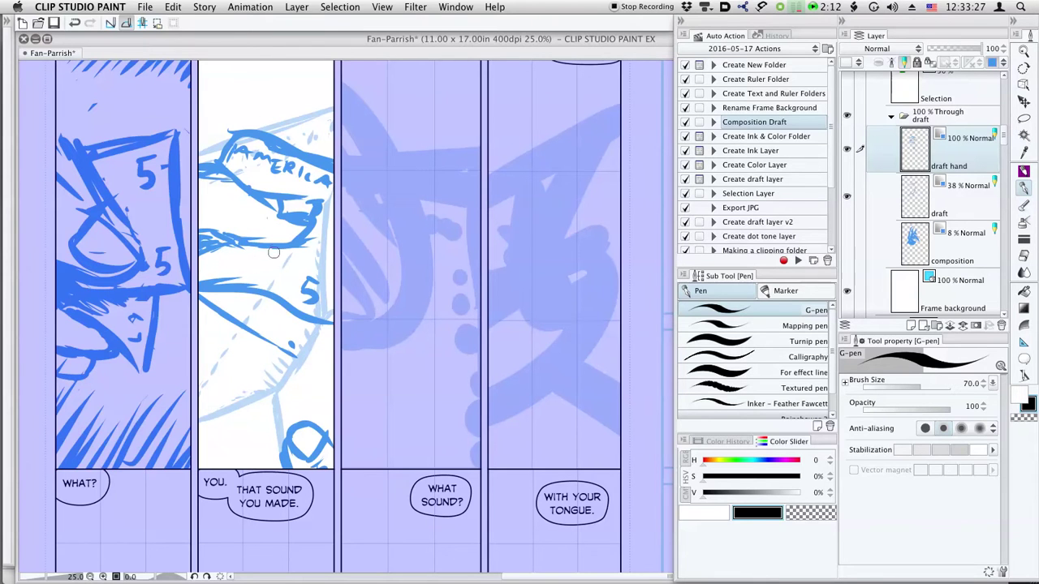
left_click_drag(254, 264, 294, 259)
mouse_move(261, 195)
left_mouse_down()
mouse_move(310, 196)
mouse_move(317, 212)
left_mouse_up()
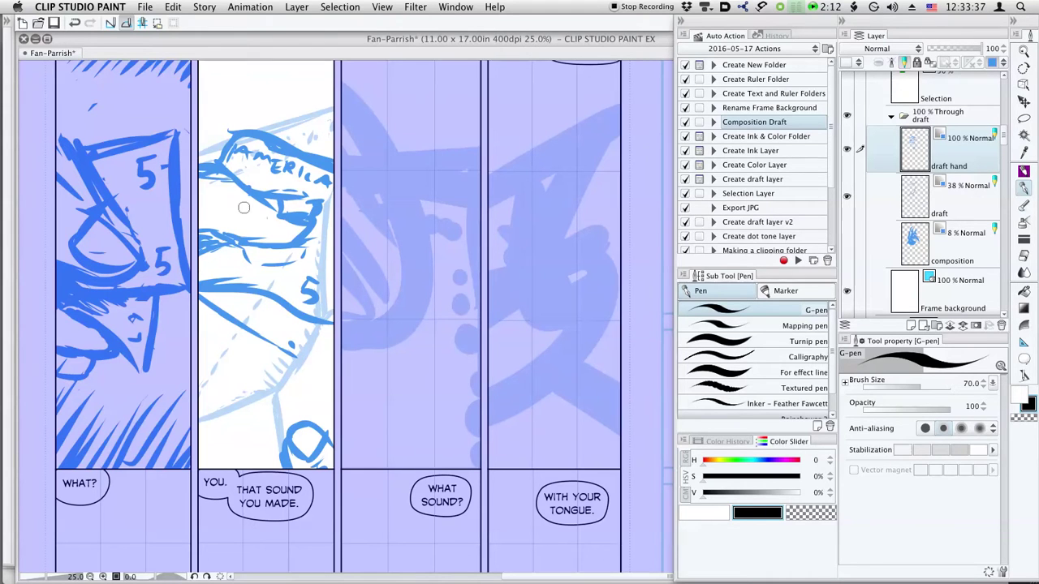
mouse_move(246, 195)
left_mouse_down()
mouse_move(243, 209)
mouse_move(213, 193)
left_mouse_up()
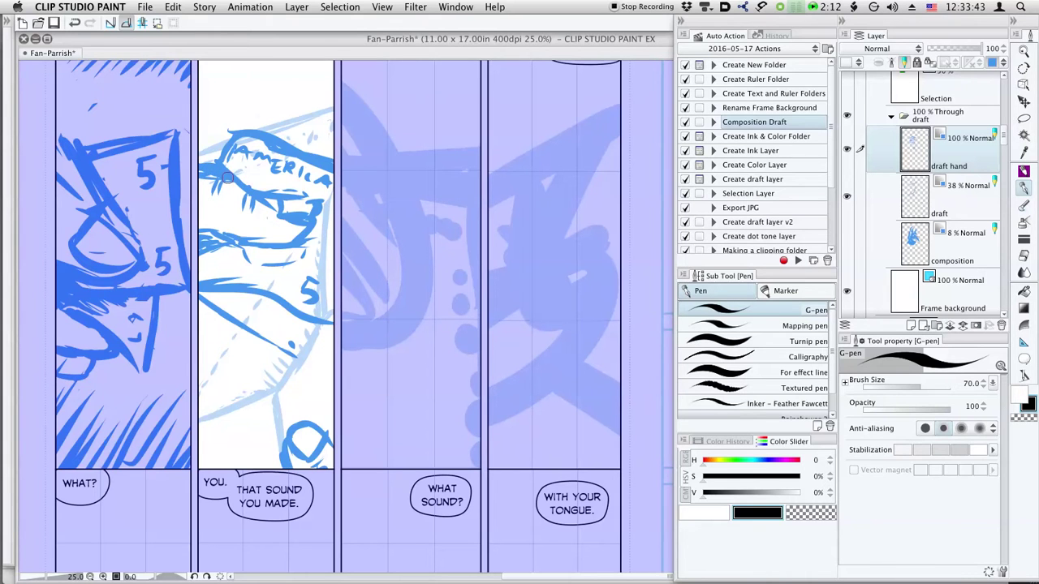
key("e")
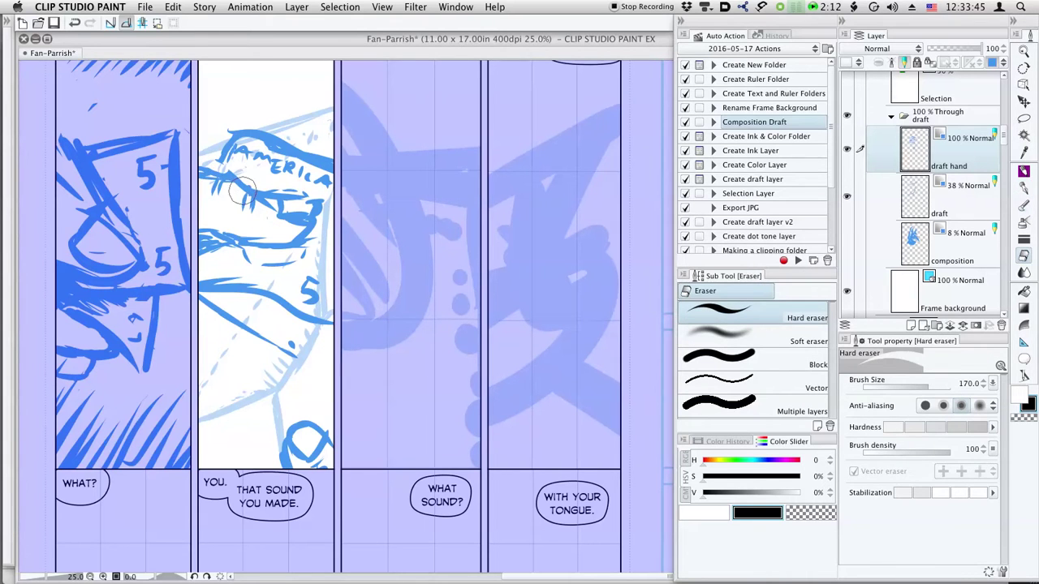
Step: Sketch a second numeral 5 on the bill's lower corner, and undo the line drawn along its right edge
key("p")
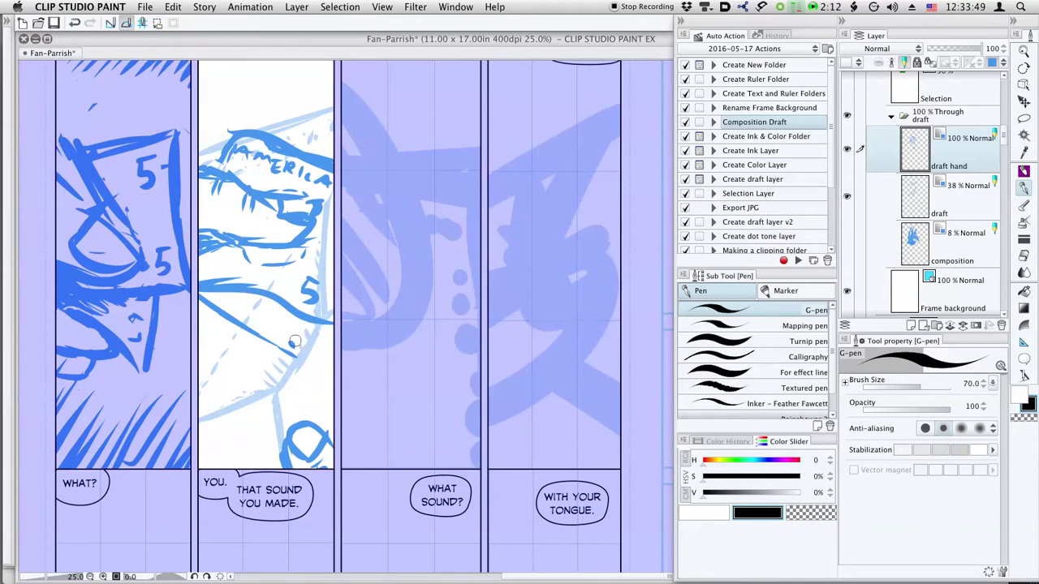
mouse_move(306, 327)
left_mouse_down()
mouse_move(294, 342)
mouse_move(321, 328)
mouse_move(333, 193)
left_mouse_up()
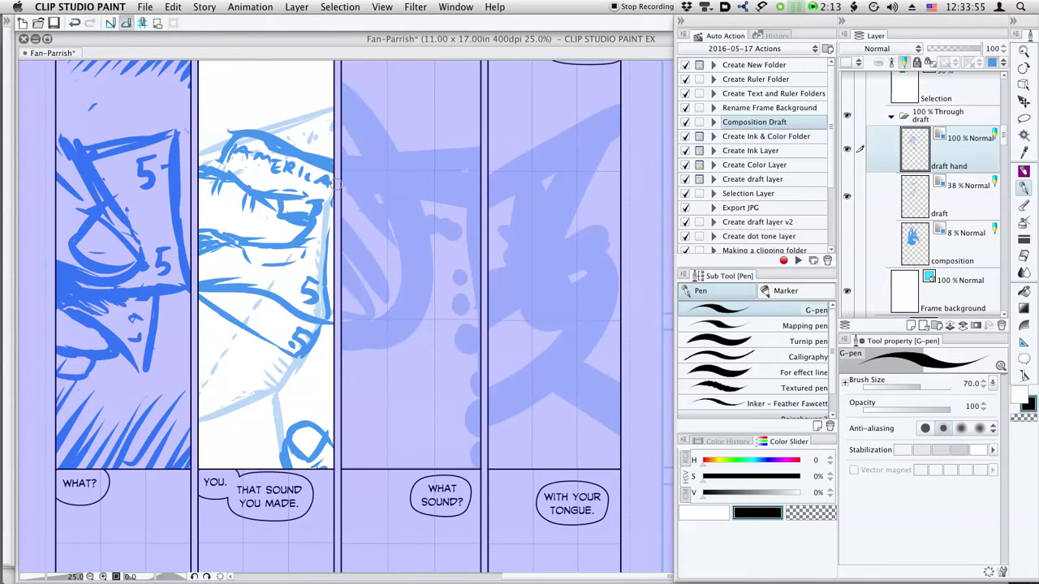
key("ctrl+z")
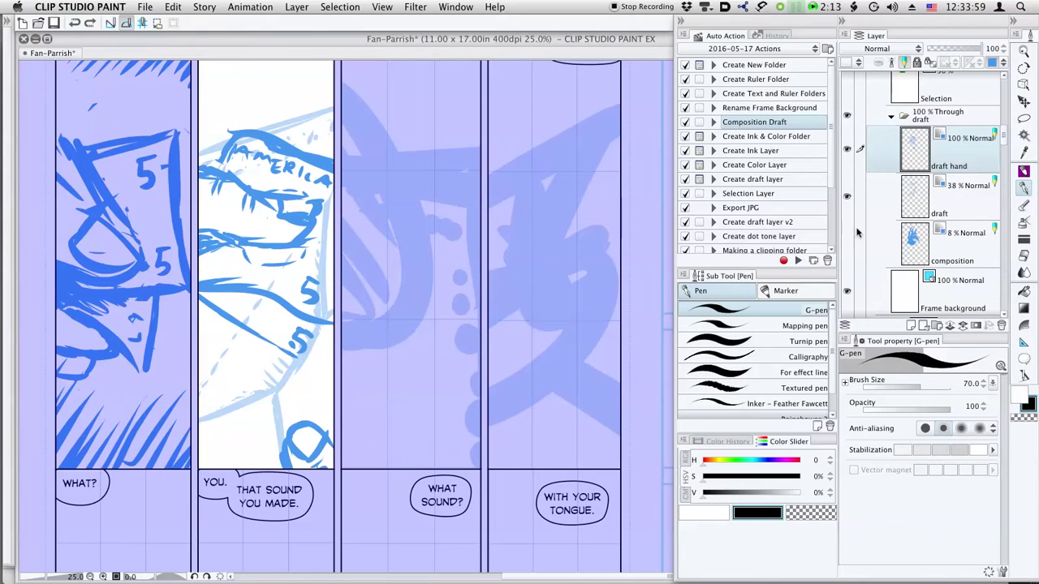
Step: Restore the second panel's original draft layer to 100% opacity and add a layer mask to it
left_click(932, 205)
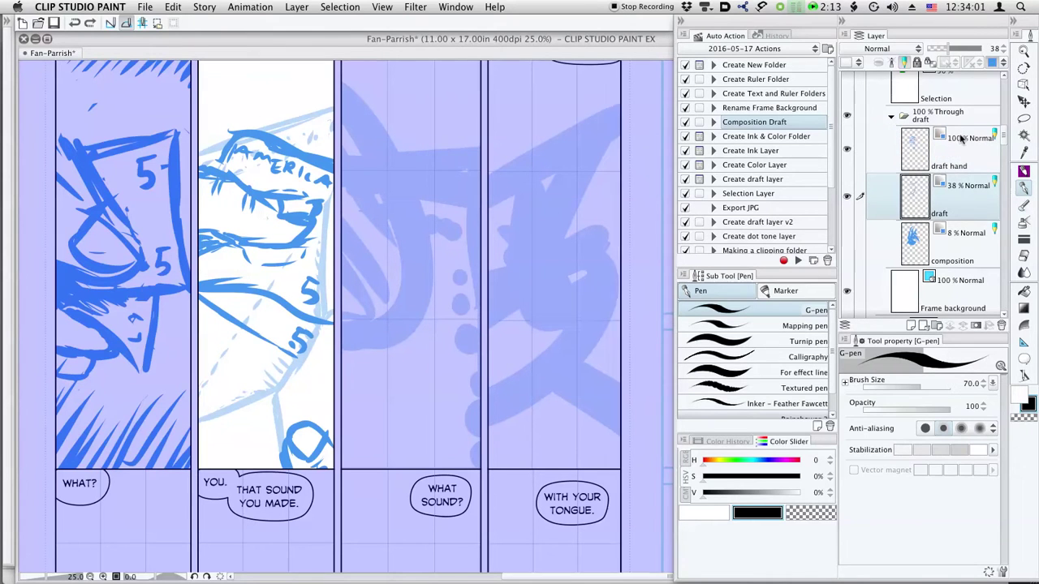
left_click_drag(952, 49, 990, 49)
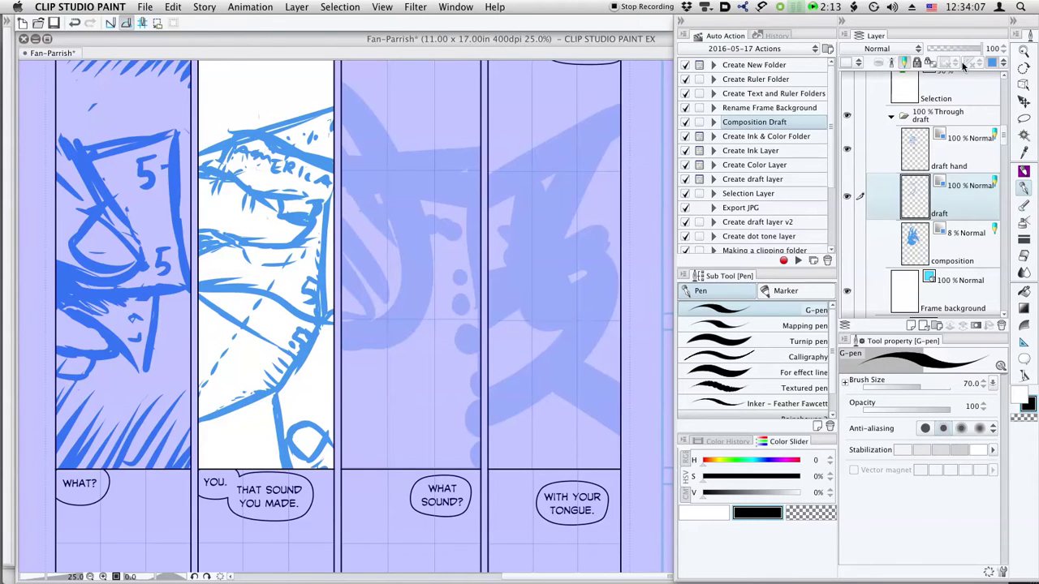
left_click(977, 326)
Step: Mask out the draft layer's lines that overlap the hand and bill, using the Hard eraser at size 170
key("e")
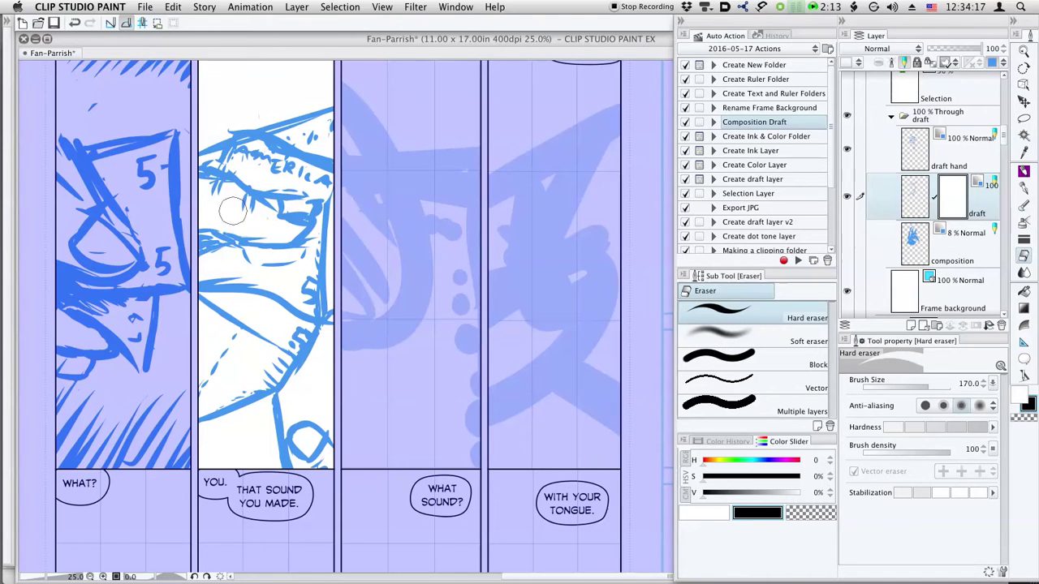
mouse_move(316, 203)
left_mouse_down()
mouse_move(305, 301)
mouse_move(299, 280)
left_mouse_up()
key("super+z")
key("super+z")
mouse_move(309, 243)
left_mouse_down()
mouse_move(305, 299)
mouse_move(293, 276)
left_mouse_up()
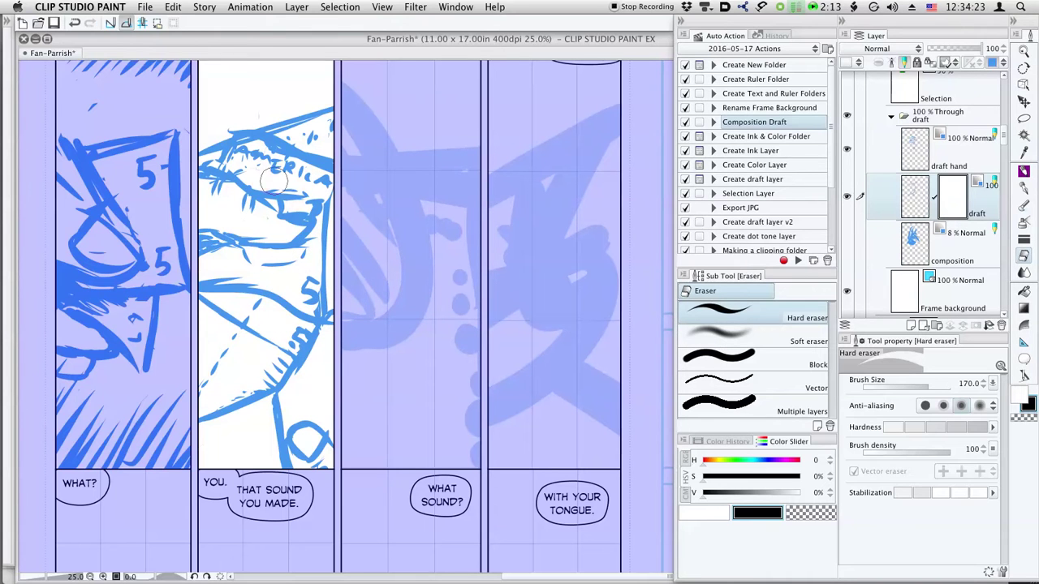
mouse_move(250, 291)
left_mouse_down()
mouse_move(266, 313)
mouse_move(241, 298)
left_mouse_up()
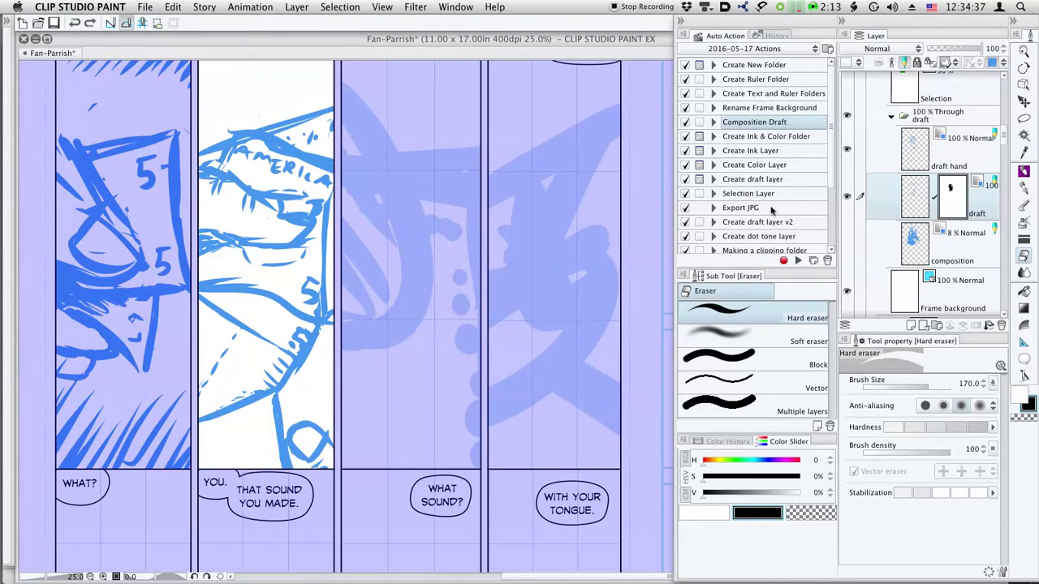
Step: Open frame folder C for the third panel and reduce its composition layer's opacity to 10%
scroll(378, 301, "right", 3)
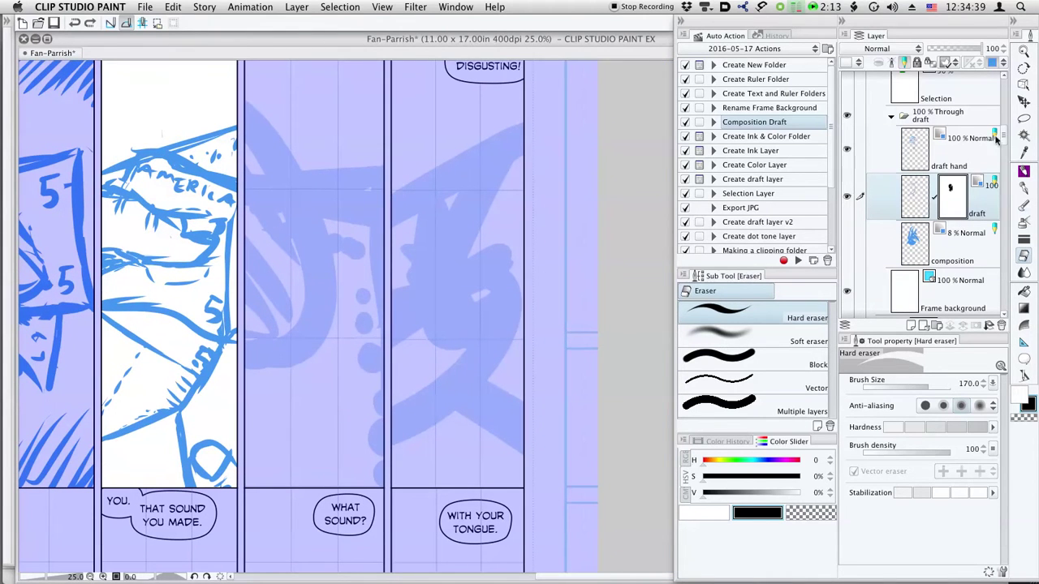
scroll(1002, 139, "down", 5)
left_click(880, 150)
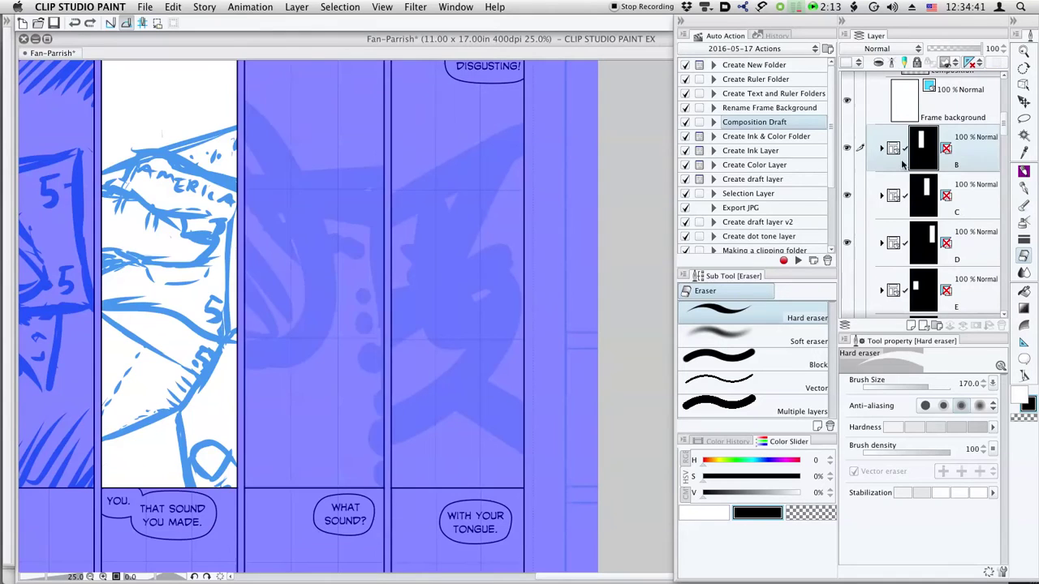
left_click(923, 191)
left_click(881, 196)
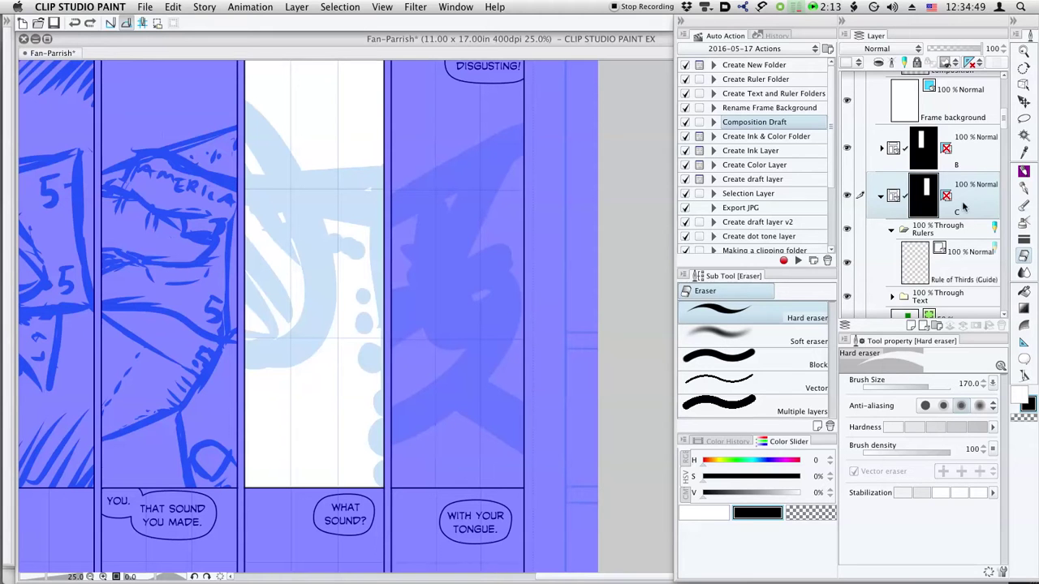
scroll(1008, 120, "down", 5)
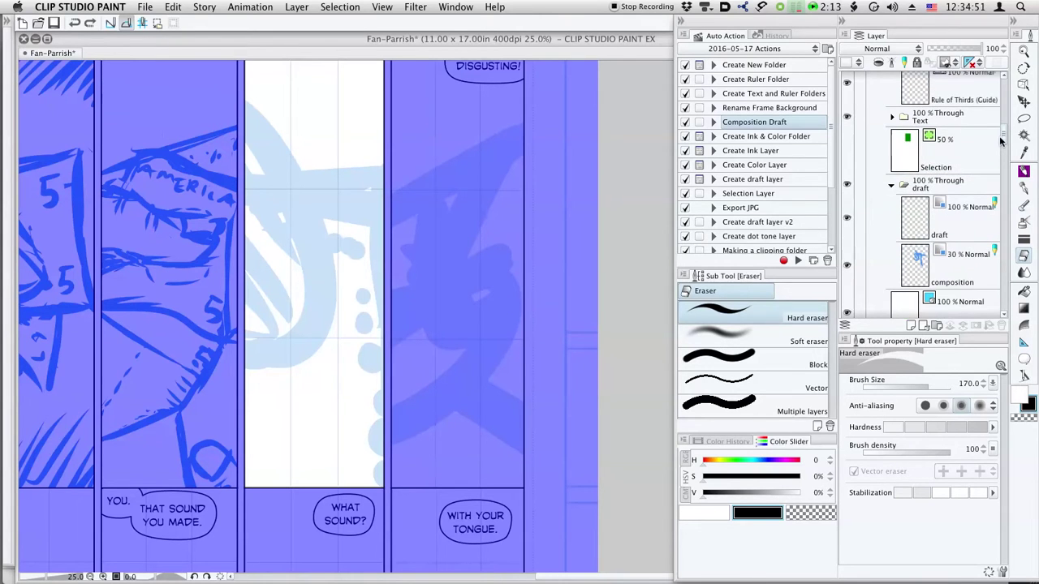
left_click(961, 225)
left_click(962, 268)
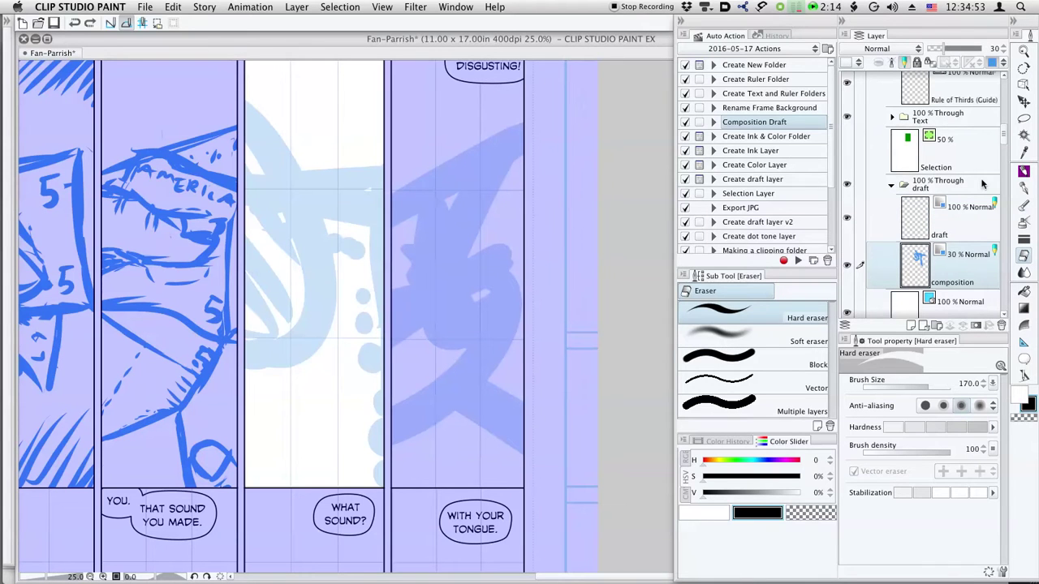
left_click_drag(946, 49, 934, 50)
Step: Sketch the bill's top edge as several near-horizontal lines across the third panel on its draft layer, using the G-pen at size 70
left_click(986, 224)
key("p")
left_click_drag(293, 222, 281, 304)
mouse_move(228, 259)
left_mouse_down()
mouse_move(406, 250)
mouse_move(231, 262)
mouse_move(401, 263)
left_mouse_up()
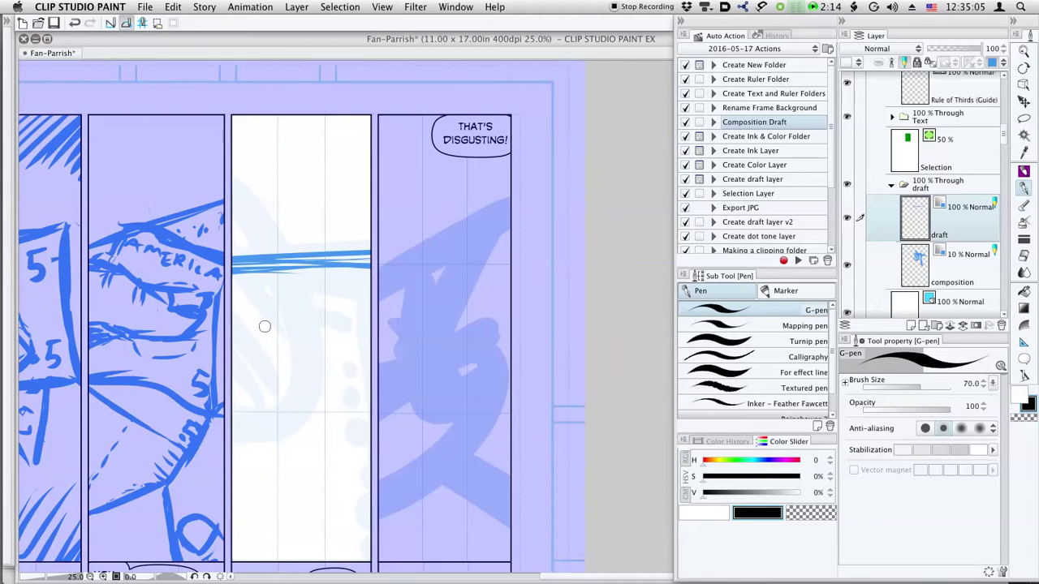
Step: Sketch the fingertips and fingernails of the two hands gripping the bill at both side edges of the third panel
mouse_move(230, 334)
left_mouse_down()
mouse_move(244, 383)
mouse_move(224, 370)
mouse_move(271, 398)
mouse_move(269, 412)
mouse_move(234, 421)
left_mouse_up()
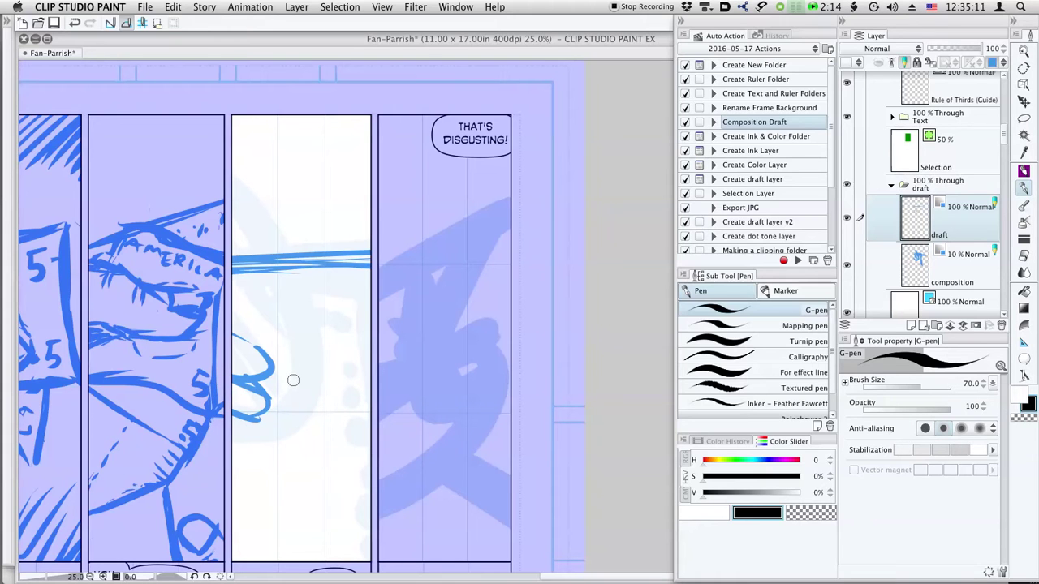
mouse_move(237, 416)
left_mouse_down()
mouse_move(270, 433)
mouse_move(234, 428)
mouse_move(247, 434)
left_mouse_up()
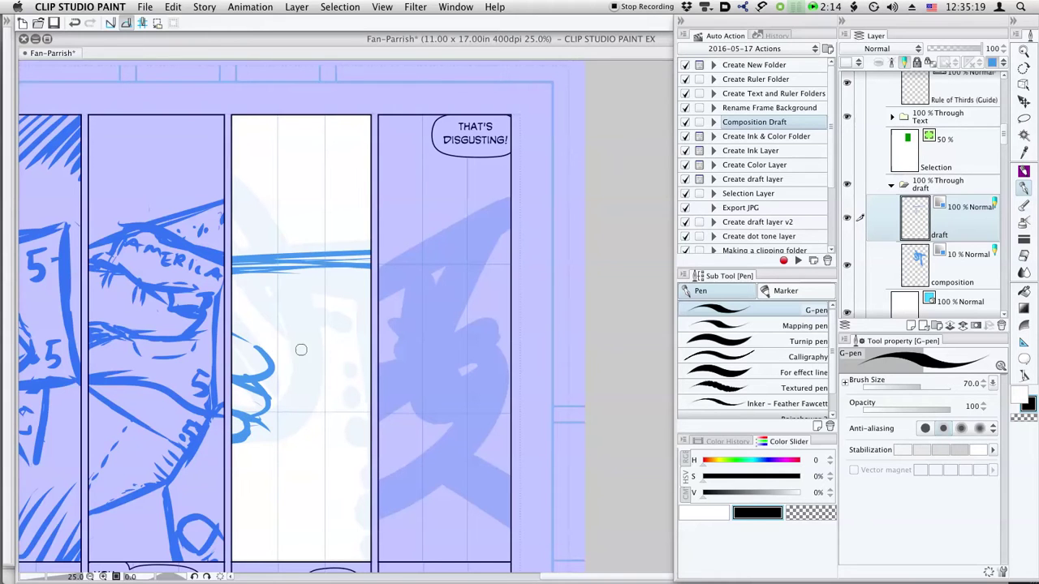
mouse_move(357, 358)
left_mouse_down()
mouse_move(378, 341)
mouse_move(348, 362)
mouse_move(383, 374)
mouse_move(358, 377)
mouse_move(383, 380)
mouse_move(351, 395)
mouse_move(374, 411)
left_mouse_up()
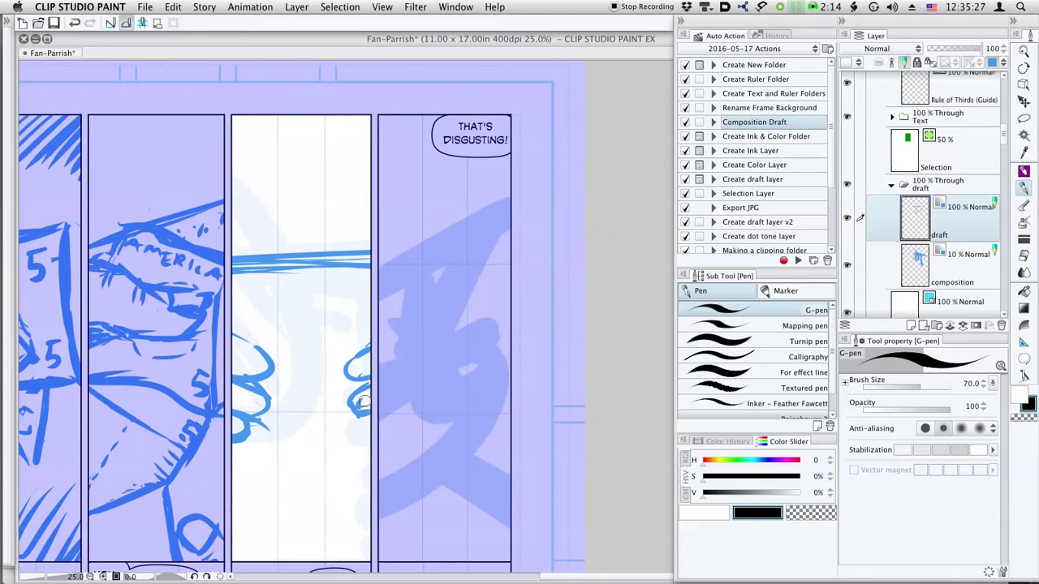
mouse_move(359, 369)
left_mouse_down()
mouse_move(353, 376)
mouse_move(371, 353)
left_mouse_up()
left_click_drag(364, 421, 359, 443)
mouse_move(362, 390)
left_mouse_down()
mouse_move(349, 400)
mouse_move(369, 418)
left_mouse_up()
mouse_move(256, 385)
left_mouse_down()
mouse_move(276, 403)
mouse_move(252, 417)
left_mouse_up()
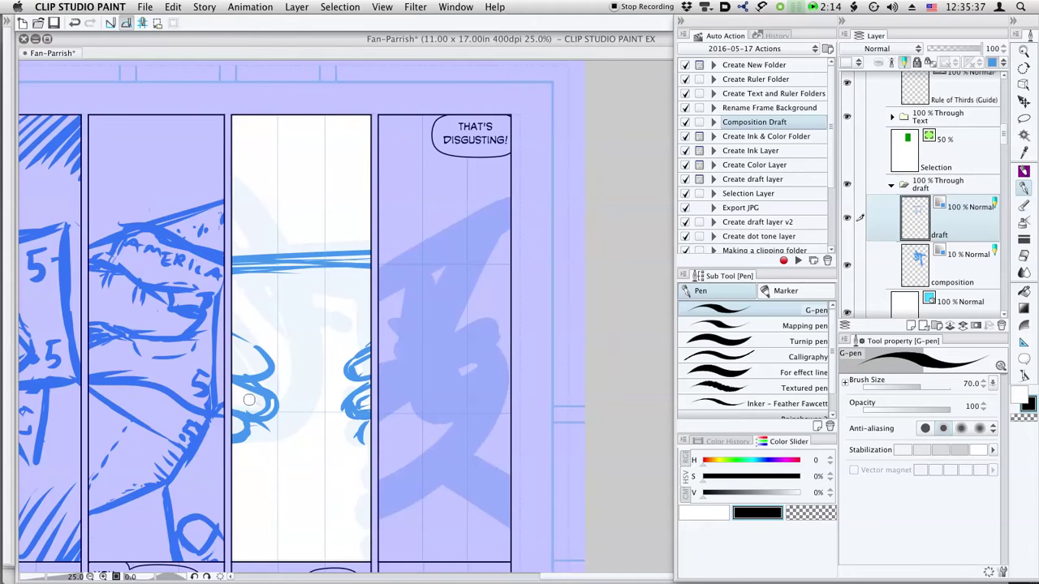
mouse_move(250, 356)
left_mouse_down()
mouse_move(242, 372)
mouse_move(268, 363)
left_mouse_up()
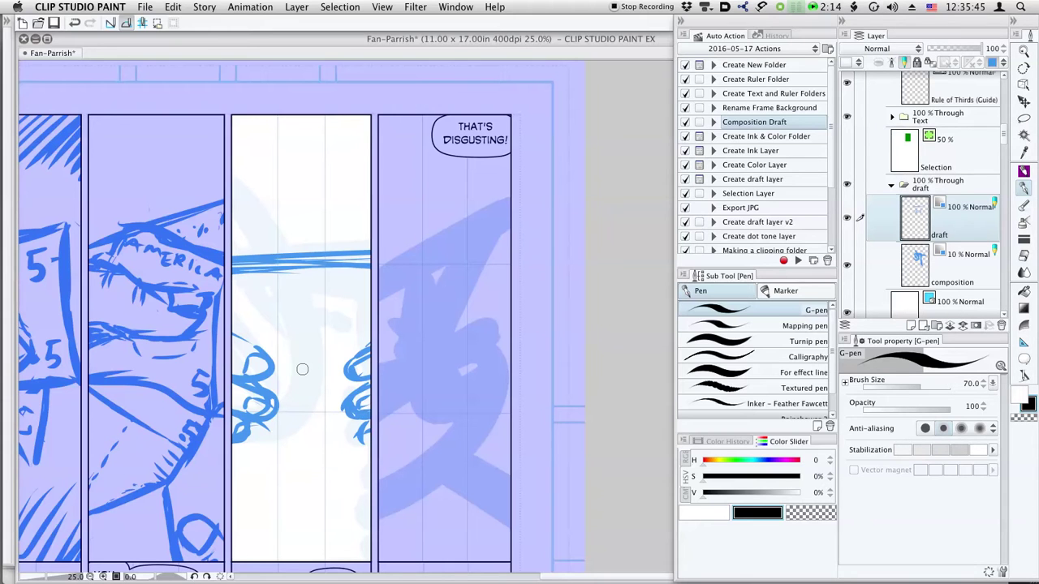
Step: Sketch the bill's lower edge beneath the hands and a peaked outline above its top edge in the third panel
left_click_drag(242, 475, 371, 463)
left_click_drag(268, 462, 371, 462)
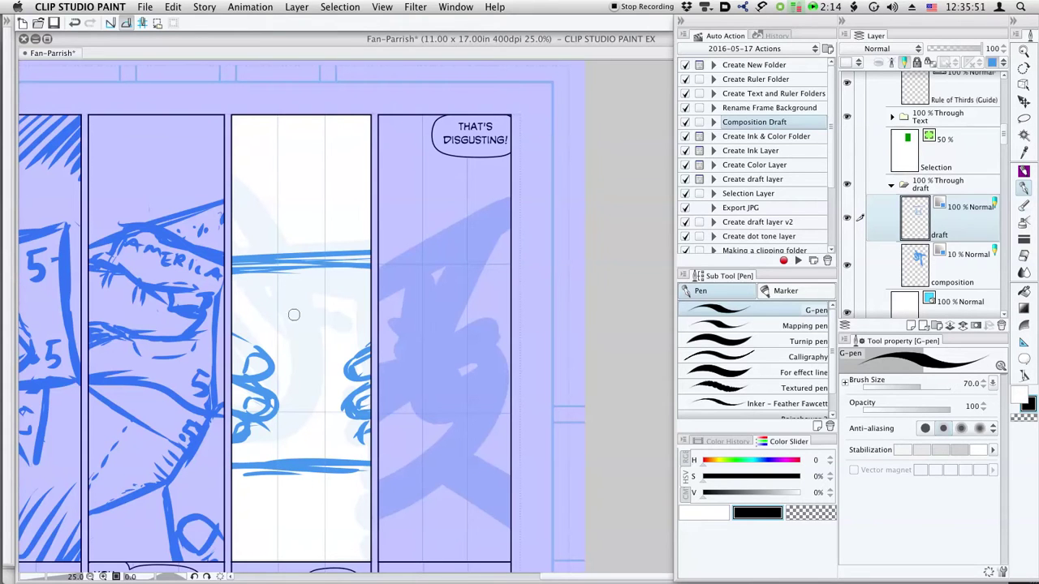
mouse_move(262, 201)
left_mouse_down()
mouse_move(233, 220)
mouse_move(305, 195)
left_mouse_up()
mouse_move(233, 220)
left_mouse_down()
mouse_move(264, 202)
mouse_move(348, 212)
mouse_move(381, 228)
left_mouse_up()
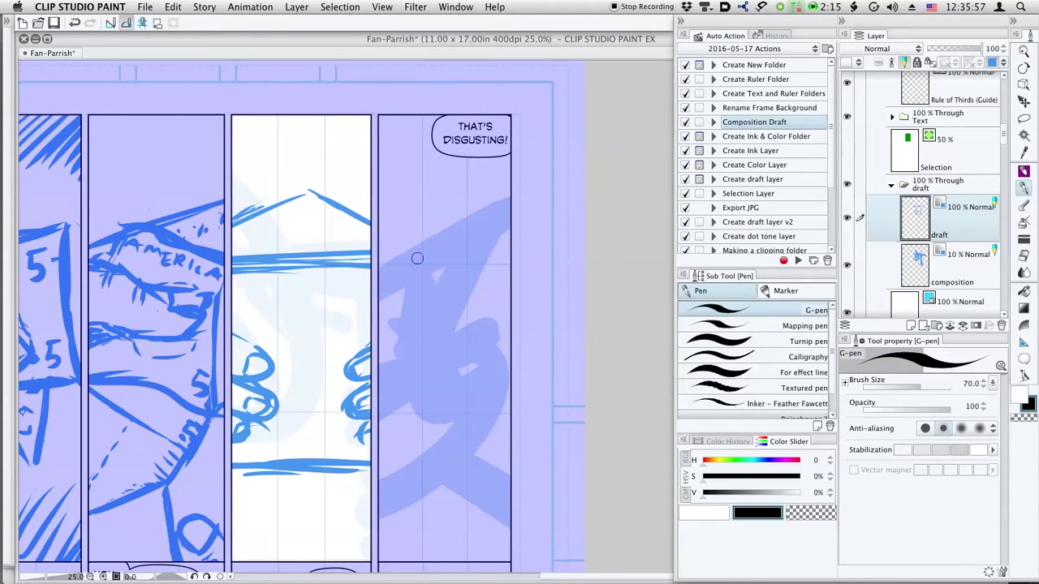
Step: Move the third panel's draft layer straight down so the bill and hands sit in the panel's lower half
key("k")
mouse_move(323, 334)
left_mouse_down()
mouse_move(323, 372)
mouse_move(297, 448)
left_mouse_up()
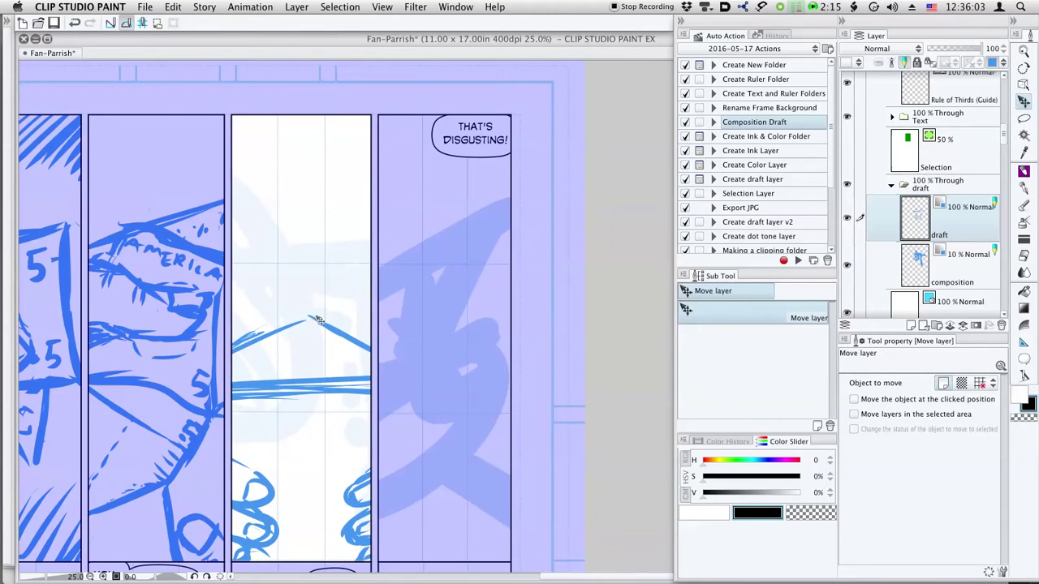
key("p")
left_click_drag(213, 166, 276, 190)
key("super+z")
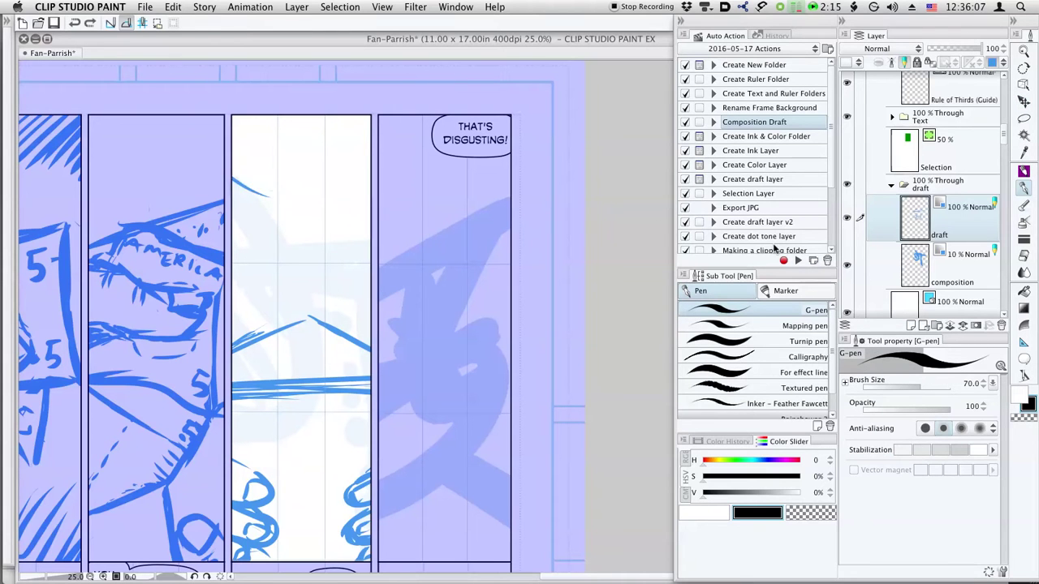
Step: Duplicate the third panel's draft layer and name the emptied copy "draft face"
right_click(972, 225)
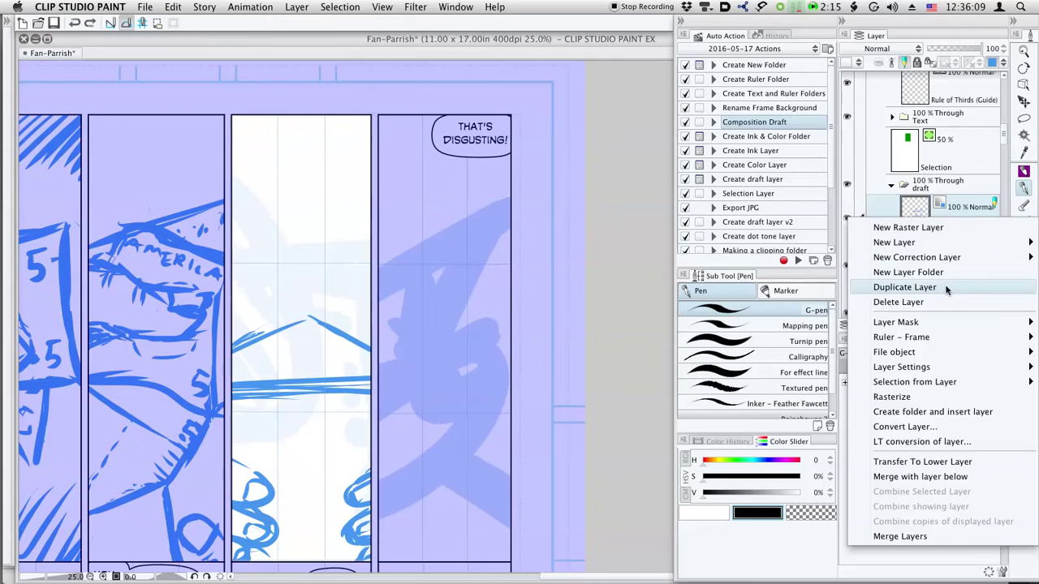
left_click(901, 286)
double_click(939, 235)
type("face")
key("Return")
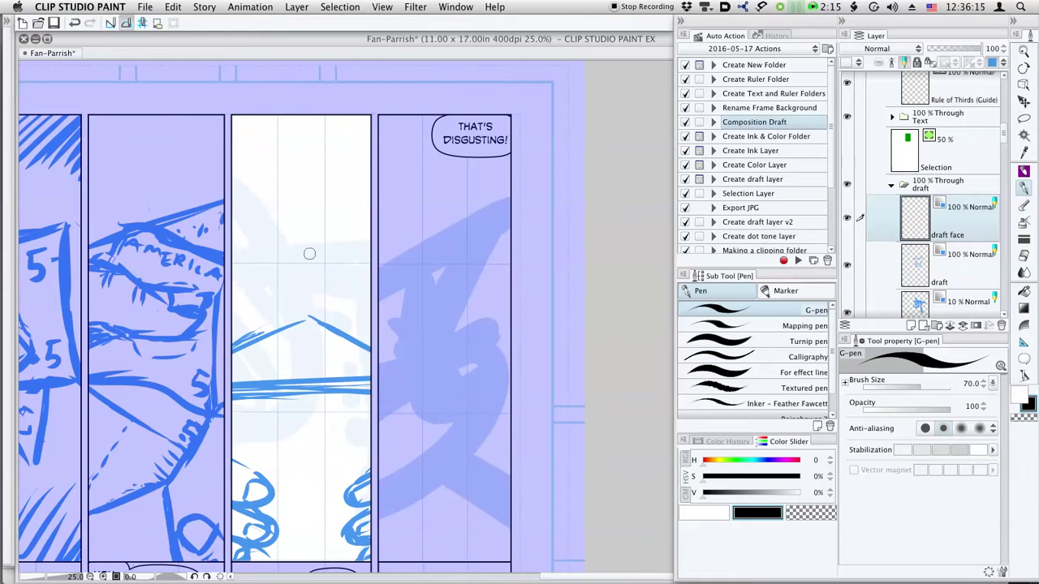
Step: Sketch the eyebrows and both eyes near the upper side edges of the third panel on the draft face layer
mouse_move(291, 302)
left_mouse_down()
mouse_move(288, 255)
mouse_move(284, 305)
left_mouse_up()
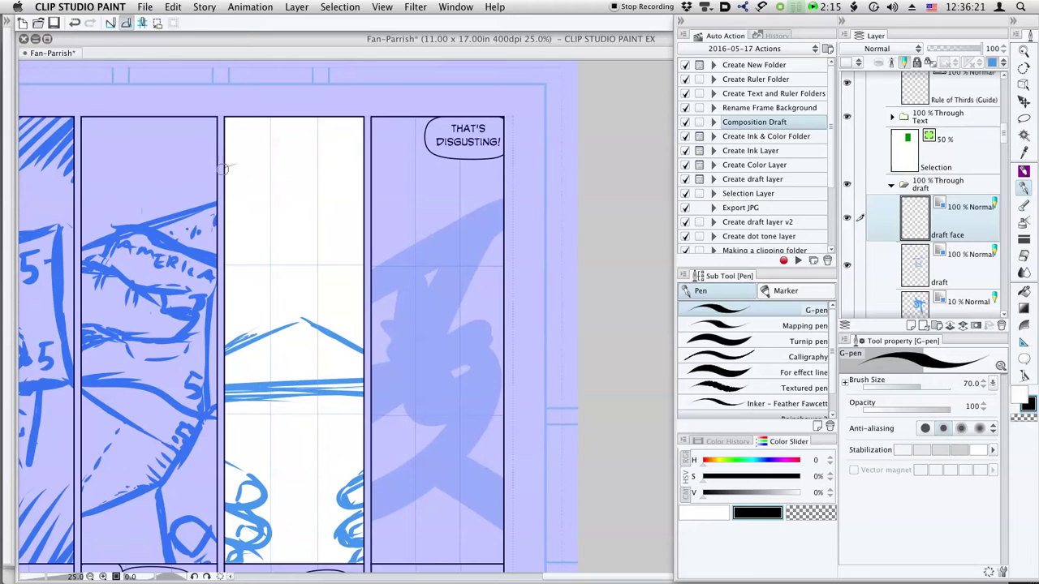
left_click_drag(225, 172, 259, 156)
left_click_drag(347, 161, 407, 203)
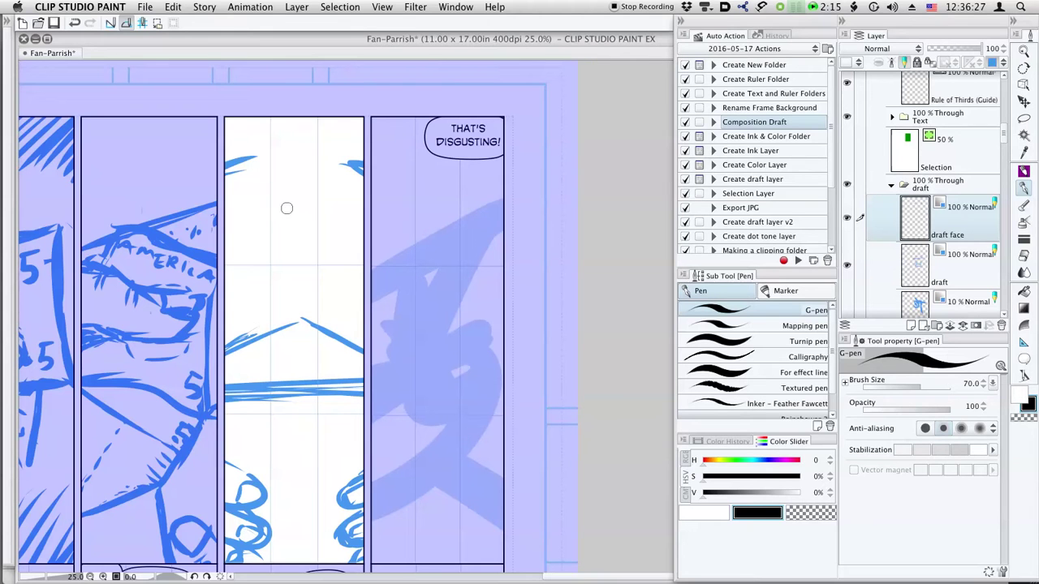
left_click_drag(190, 214, 260, 194)
left_click_drag(218, 225, 262, 193)
mouse_move(355, 211)
left_mouse_down()
mouse_move(377, 231)
mouse_move(357, 185)
mouse_move(349, 190)
mouse_move(372, 209)
left_mouse_up()
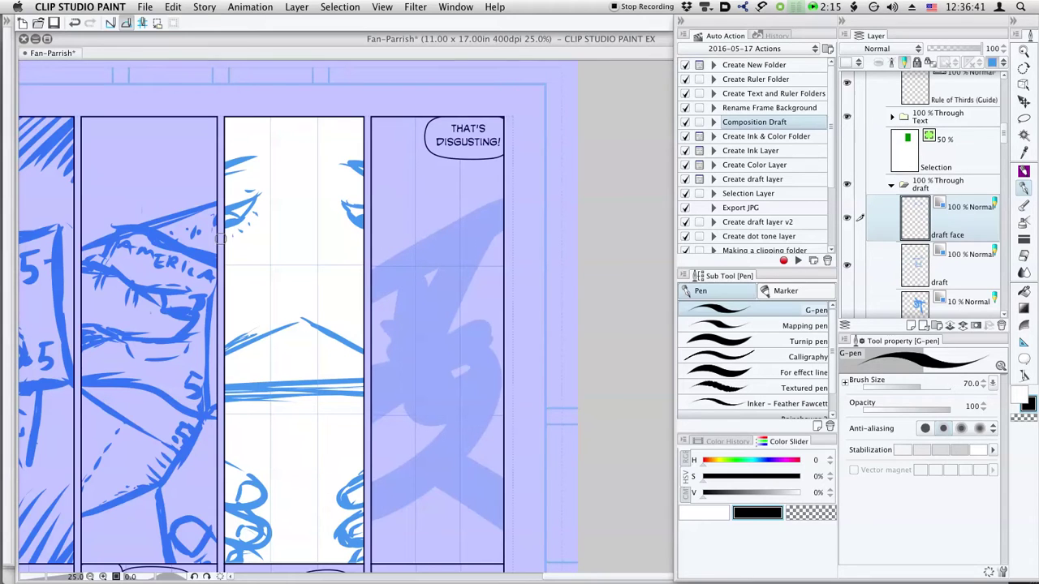
left_click_drag(344, 212, 348, 227)
mouse_move(257, 190)
left_mouse_down()
mouse_move(235, 187)
mouse_move(255, 191)
left_mouse_up()
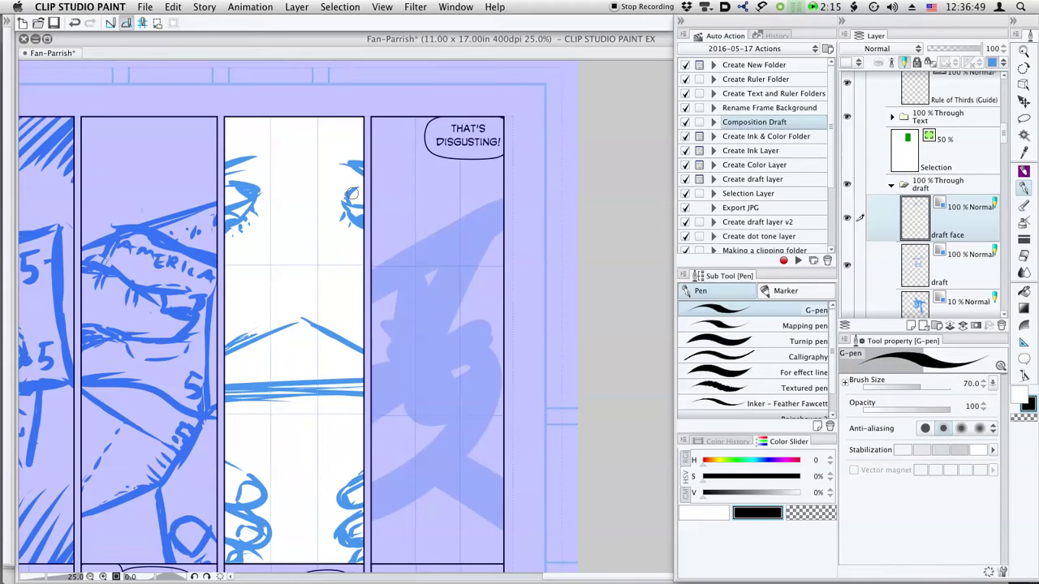
Step: Sketch the forehead creases, the nose bridge and the nose tip with nostrils in the third panel
left_click_drag(249, 145, 265, 142)
left_click_drag(280, 187, 277, 219)
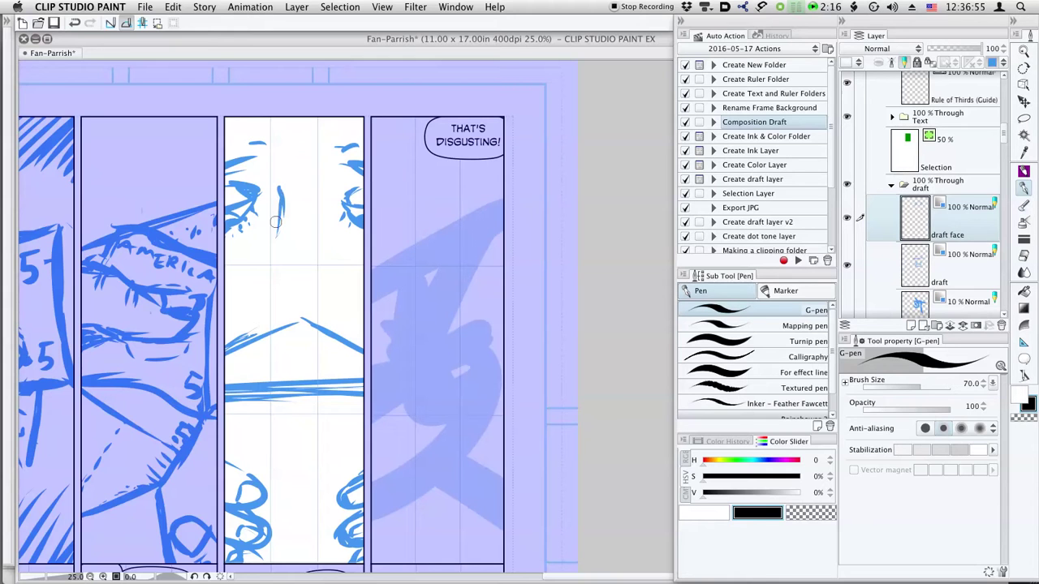
mouse_move(263, 253)
left_mouse_down()
mouse_move(291, 269)
mouse_move(339, 245)
mouse_move(331, 258)
left_mouse_up()
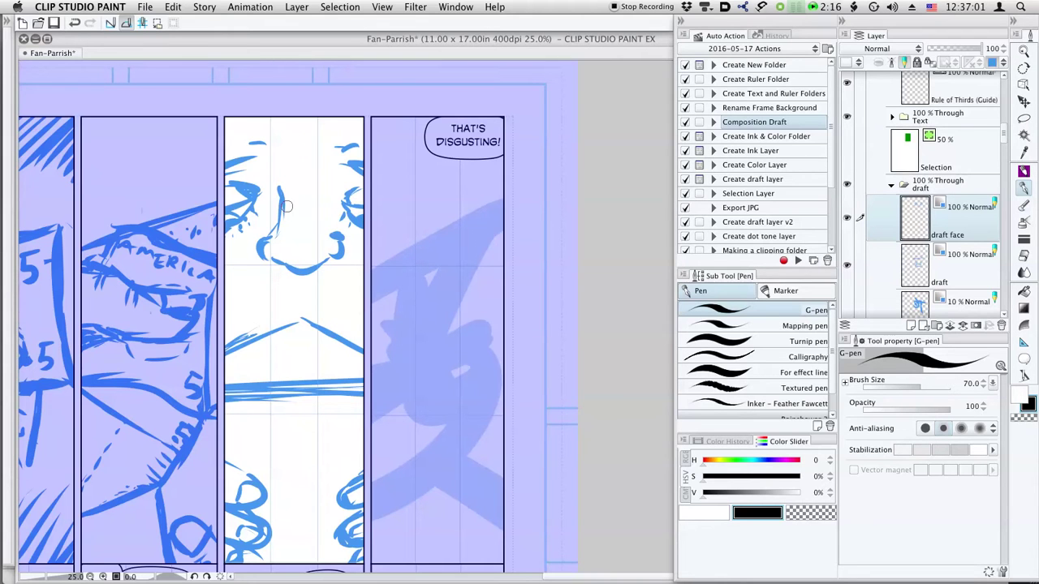
Step: Sketch the mouth with its upper teeth and corners between the nose and the bill's peak
mouse_move(248, 304)
left_mouse_down()
mouse_move(269, 284)
mouse_move(250, 296)
mouse_move(345, 285)
left_mouse_up()
mouse_move(265, 310)
left_mouse_down()
mouse_move(295, 302)
mouse_move(273, 298)
mouse_move(315, 298)
mouse_move(314, 289)
mouse_move(290, 291)
mouse_move(331, 291)
mouse_move(312, 300)
mouse_move(335, 287)
mouse_move(260, 297)
left_mouse_up()
left_click_drag(327, 309, 333, 325)
left_click_drag(271, 314, 271, 326)
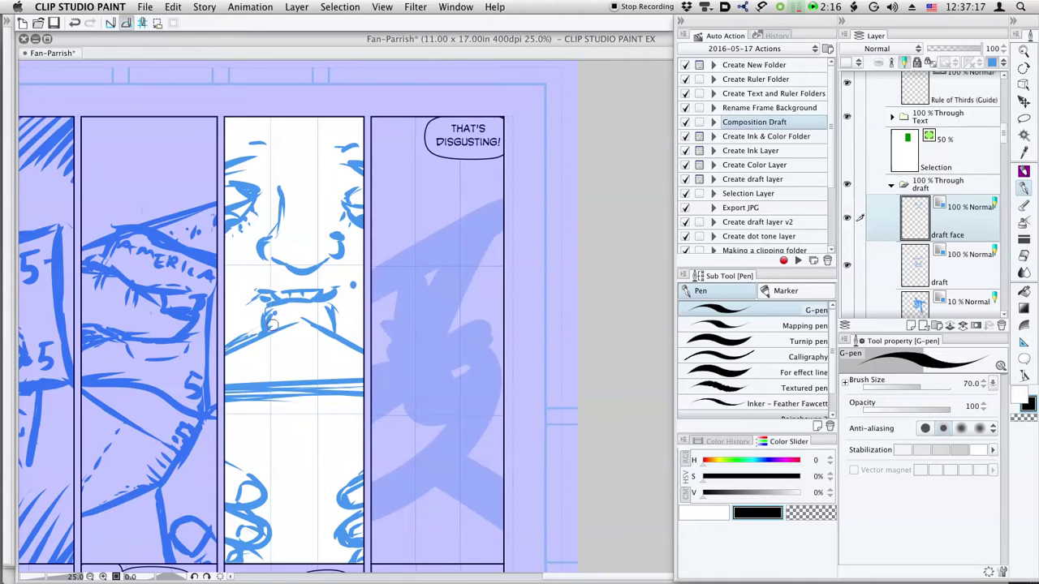
Step: Add shading around the mouth corners, a cheek crease on each side, and small contour strokes on the nose
left_click_drag(325, 304, 329, 322)
left_click_drag(260, 302, 262, 323)
left_click_drag(339, 290, 336, 320)
left_click_drag(257, 276, 242, 301)
left_click_drag(351, 276, 359, 299)
left_click_drag(298, 234, 320, 238)
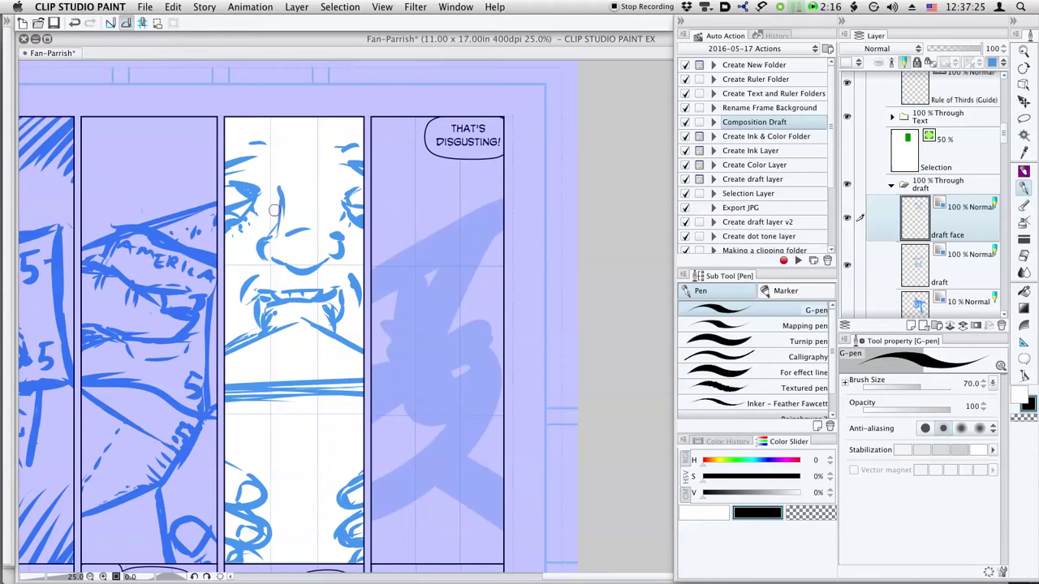
Step: Lasso the eyes and eyebrows, move them slightly up on the draft face layer, and clear the selection
key("m")
mouse_move(258, 218)
left_mouse_down()
mouse_move(242, 240)
mouse_move(194, 231)
mouse_move(201, 135)
mouse_move(371, 118)
mouse_move(425, 185)
mouse_move(401, 249)
mouse_move(340, 215)
mouse_move(318, 160)
mouse_move(273, 173)
mouse_move(269, 195)
mouse_move(296, 208)
mouse_move(306, 196)
mouse_move(298, 215)
mouse_move(352, 186)
left_mouse_up()
key("k")
key("super+z")
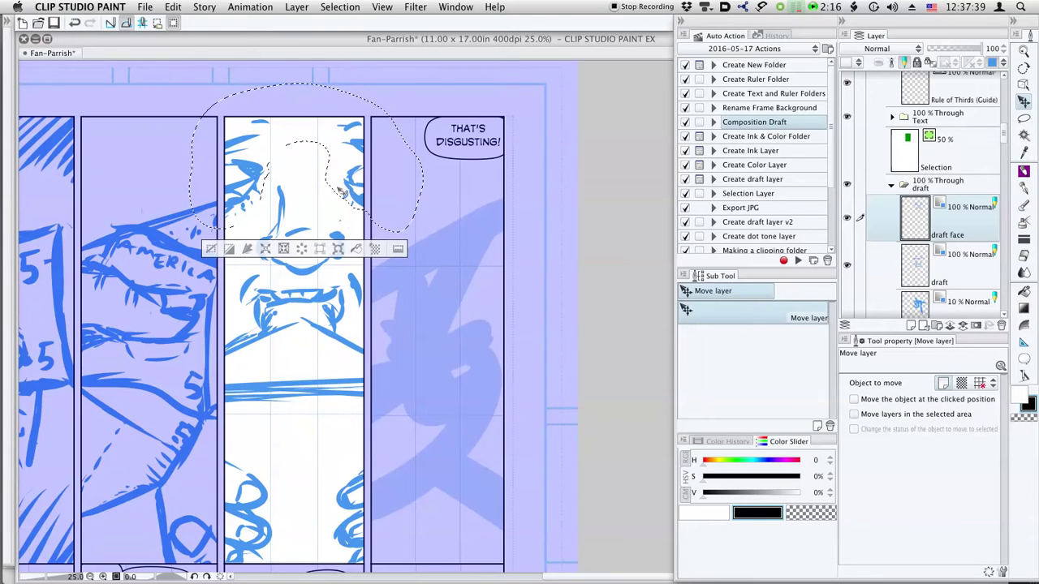
key("super+d")
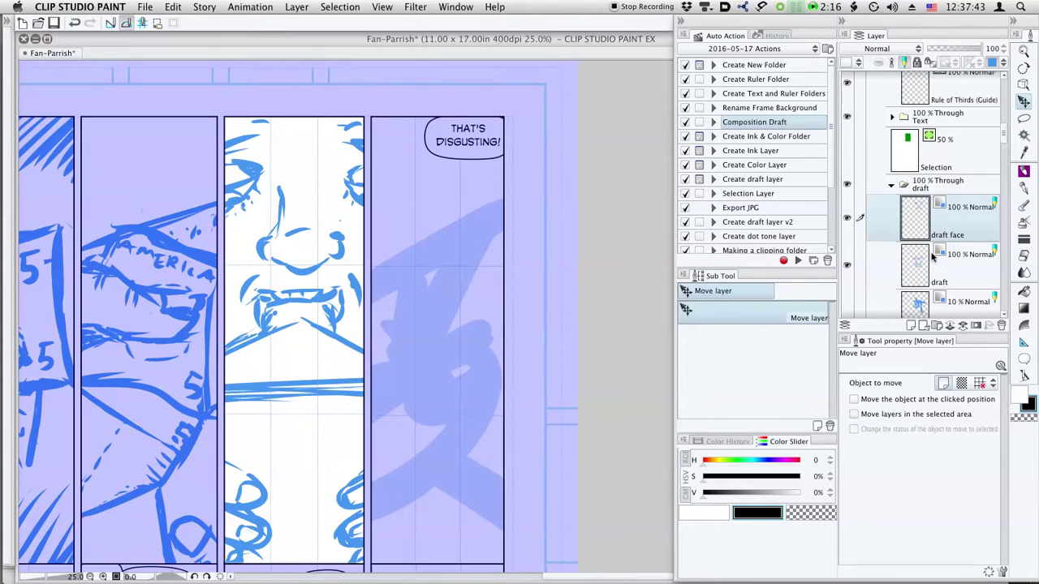
Step: Select the draft face and draft layers together and move the whole sketch up and to the right in the third panel
left_click(898, 265, "super")
mouse_move(341, 293)
left_mouse_down()
mouse_move(314, 380)
mouse_move(320, 262)
mouse_move(341, 261)
left_mouse_up()
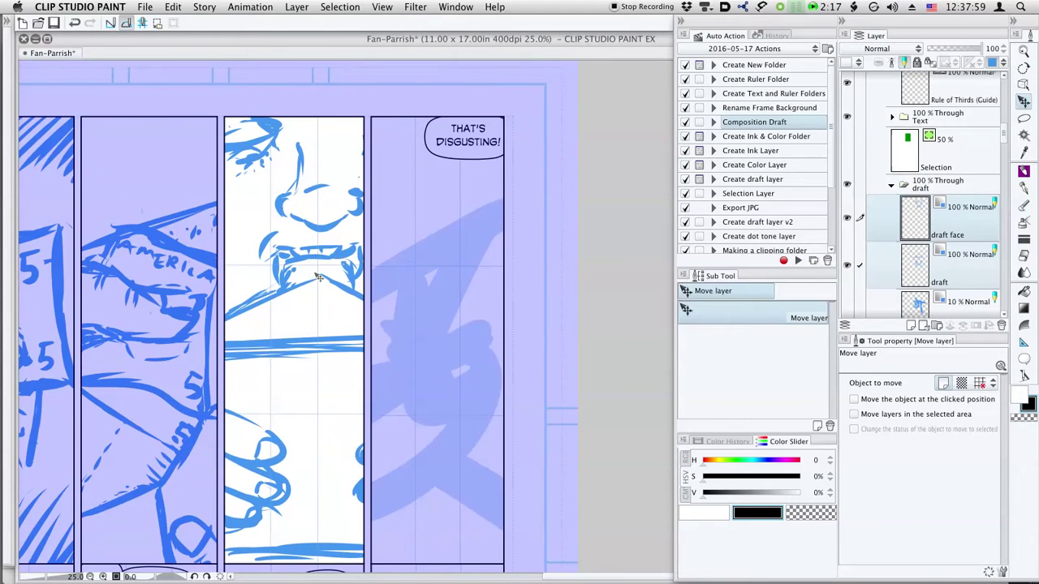
Step: Select the Rule of Thirds guide layer and list the Vector Guides materials without the "bats" keyword filter
scroll(1005, 138, "up", 5)
left_click(942, 195)
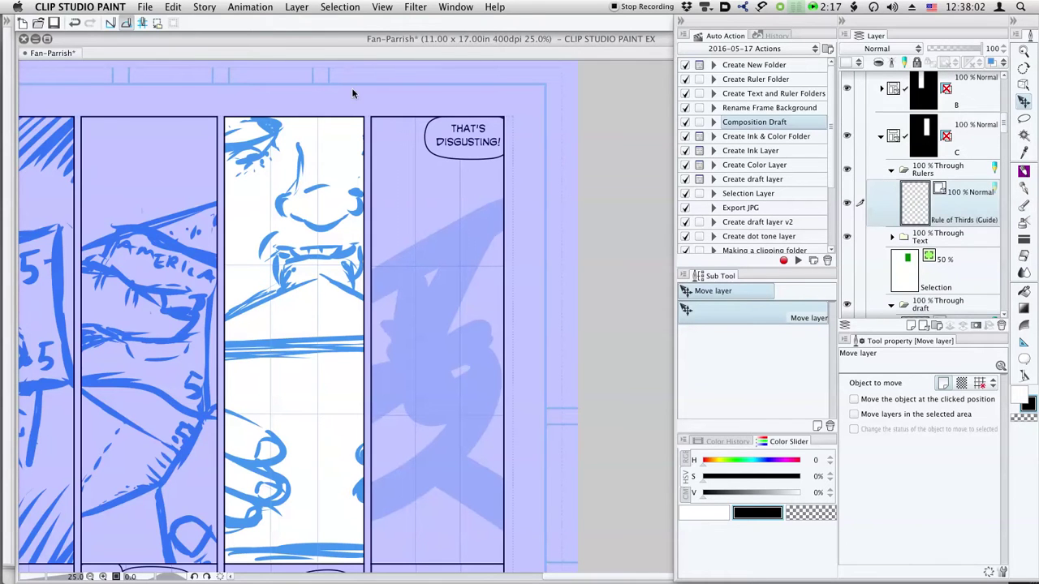
left_click(7, 22)
left_click(74, 85)
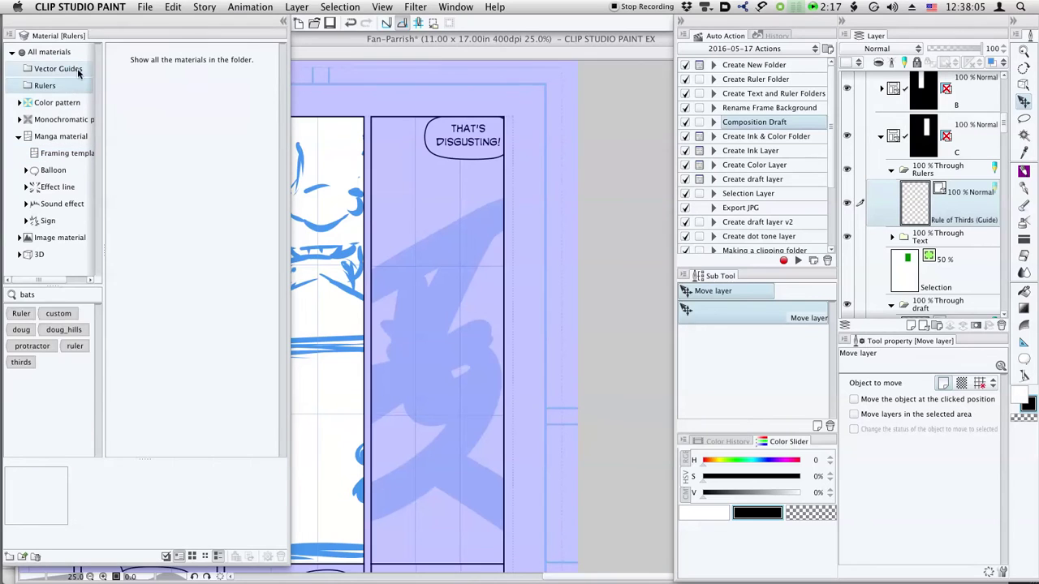
left_click(79, 72)
double_click(49, 293)
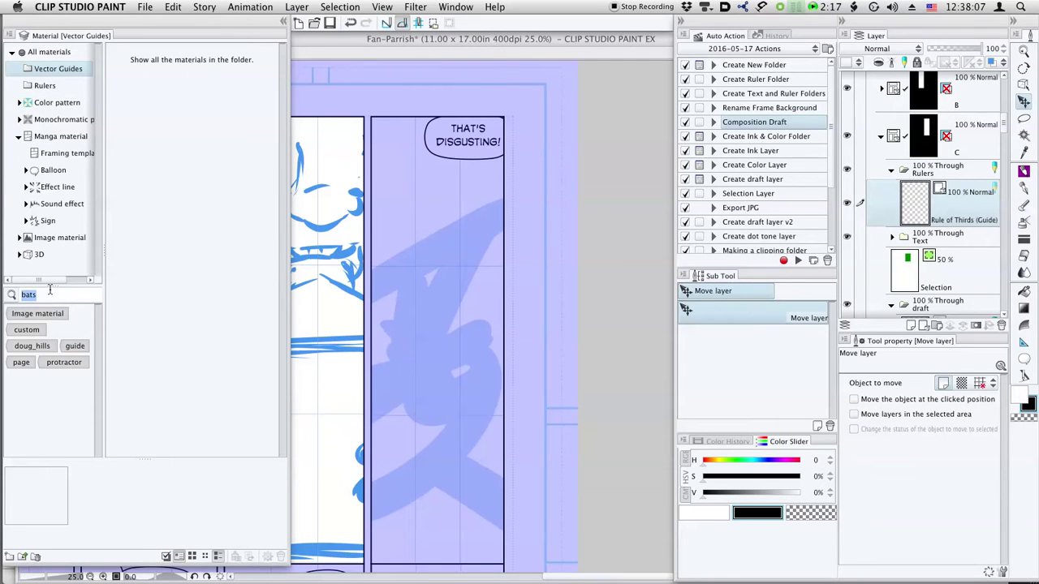
key("BackSpace")
Step: Add the Golden Slant 1 guide material to the third panel's Rulers folder and close the materials library
left_click(283, 205)
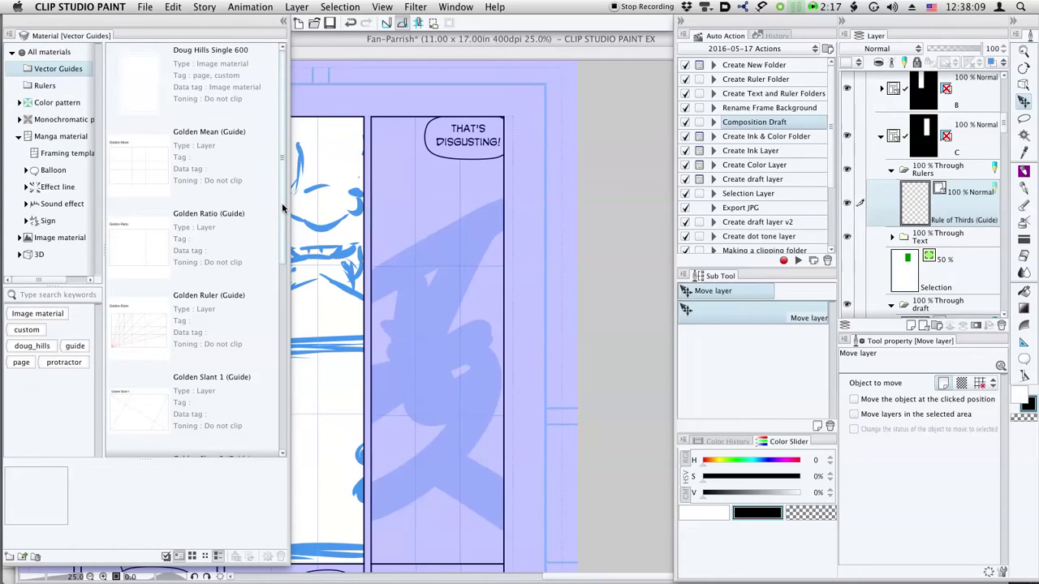
scroll(282, 222, "down", 5)
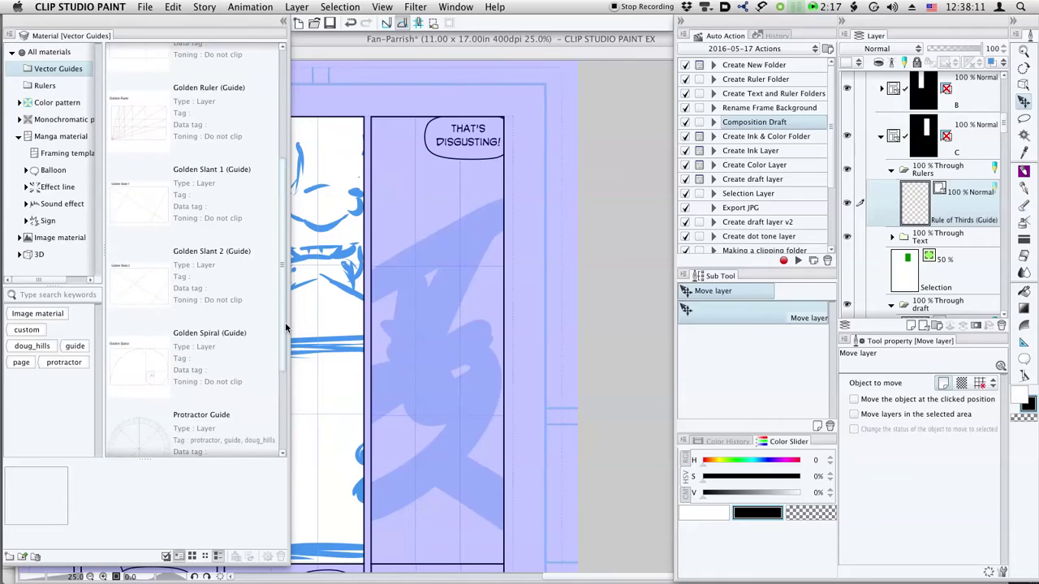
left_click(191, 209)
left_click_drag(154, 196, 941, 228)
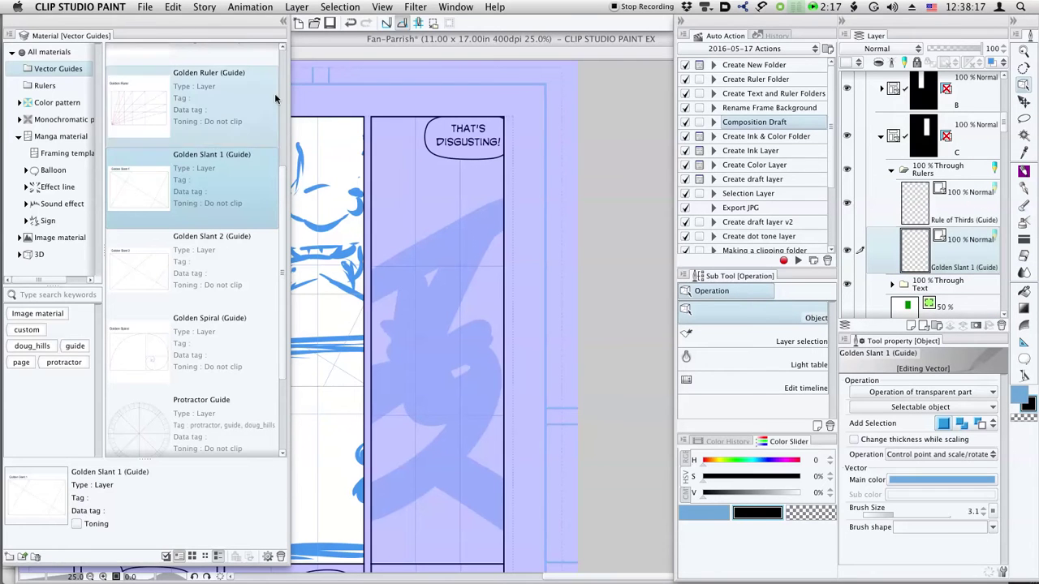
left_click(283, 21)
Step: Fit the Golden Slant 1 guide's left and right edges to the third panel's borders
left_click(310, 347)
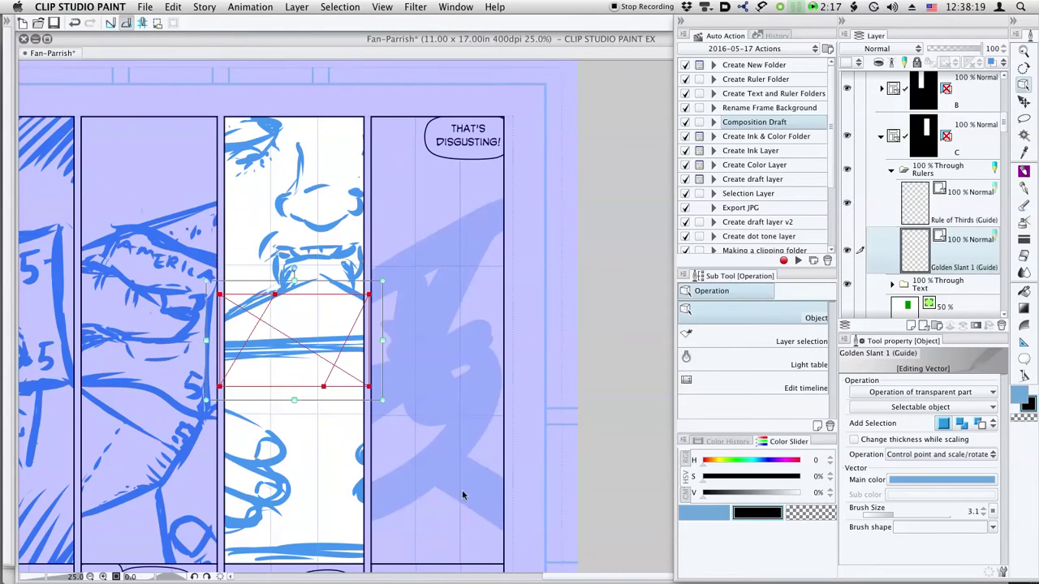
left_click_drag(206, 341, 210, 341)
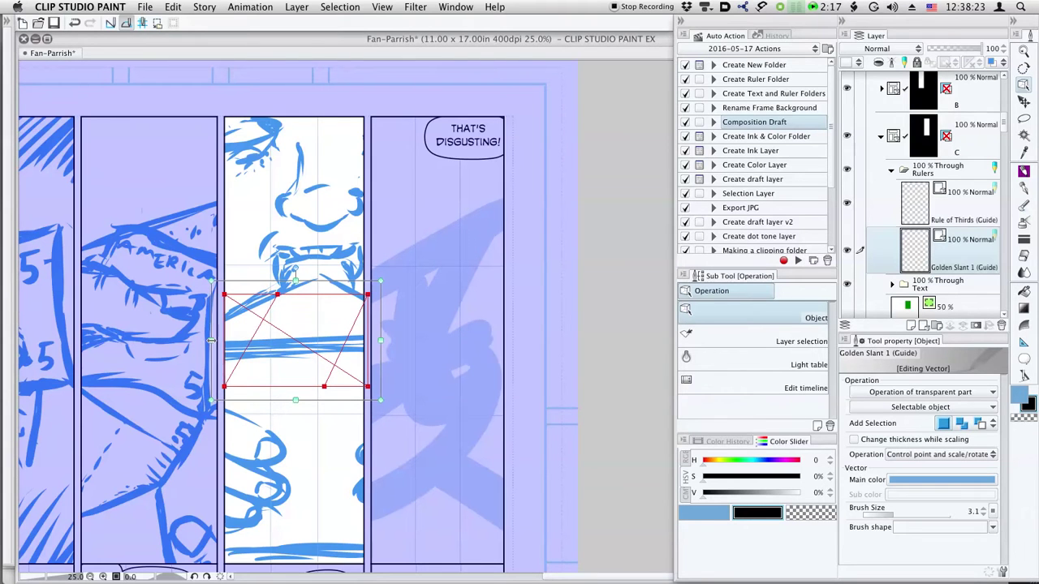
left_click_drag(381, 341, 376, 341)
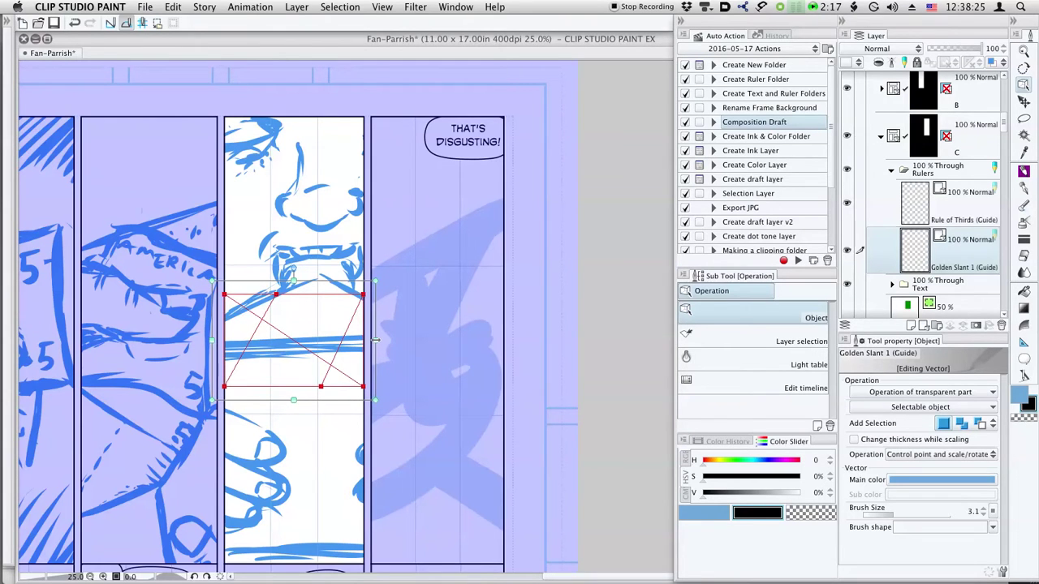
Step: Rotate the Golden Slant 1 guide upright and stretch it to fill the third panel from border to border
left_click_drag(381, 273, 360, 419)
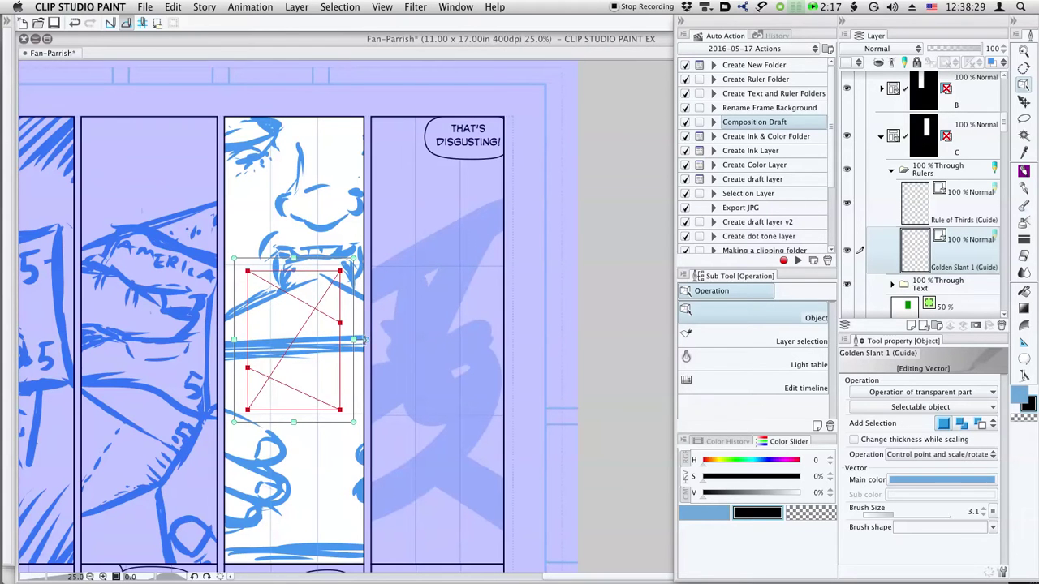
left_click_drag(347, 265, 381, 95)
key("space")
left_click_drag(322, 407, 338, 303)
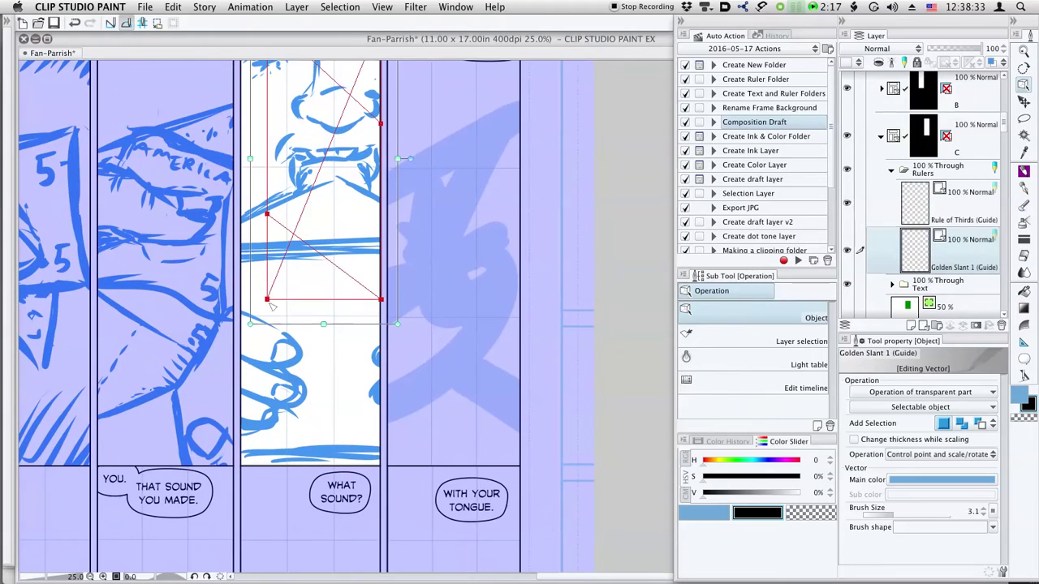
left_click_drag(250, 324, 220, 504)
scroll(292, 308, "up", 3)
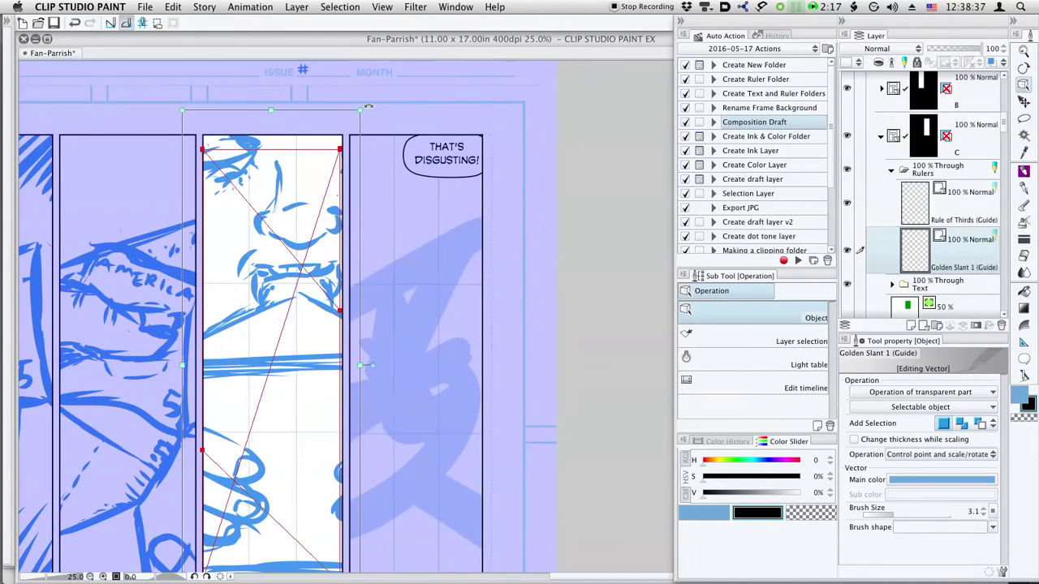
left_click_drag(361, 109, 364, 96)
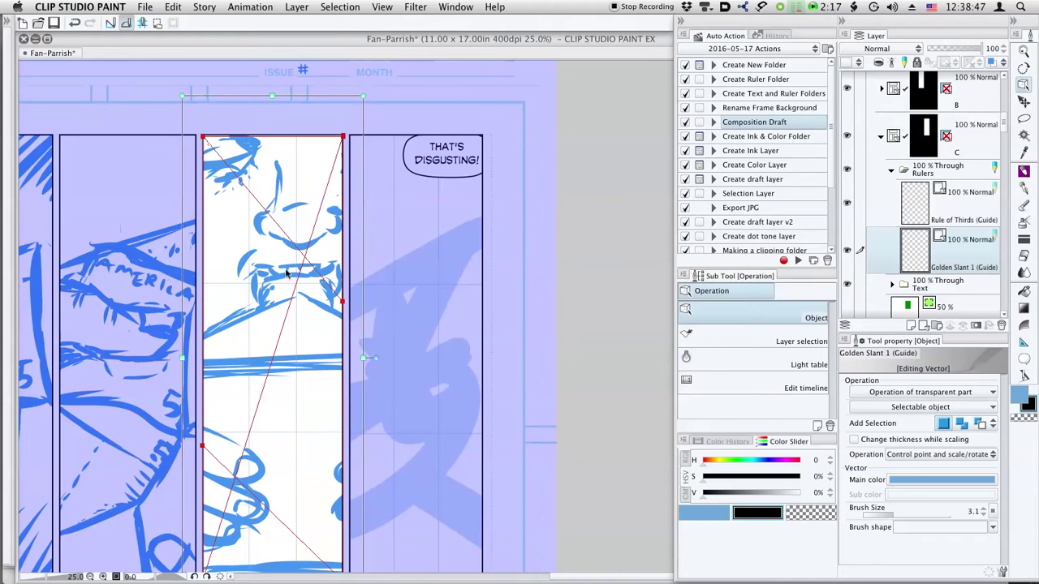
Step: Switch to the G-pen, collapse the third panel's Rulers folder and select its draft face layer
key("p")
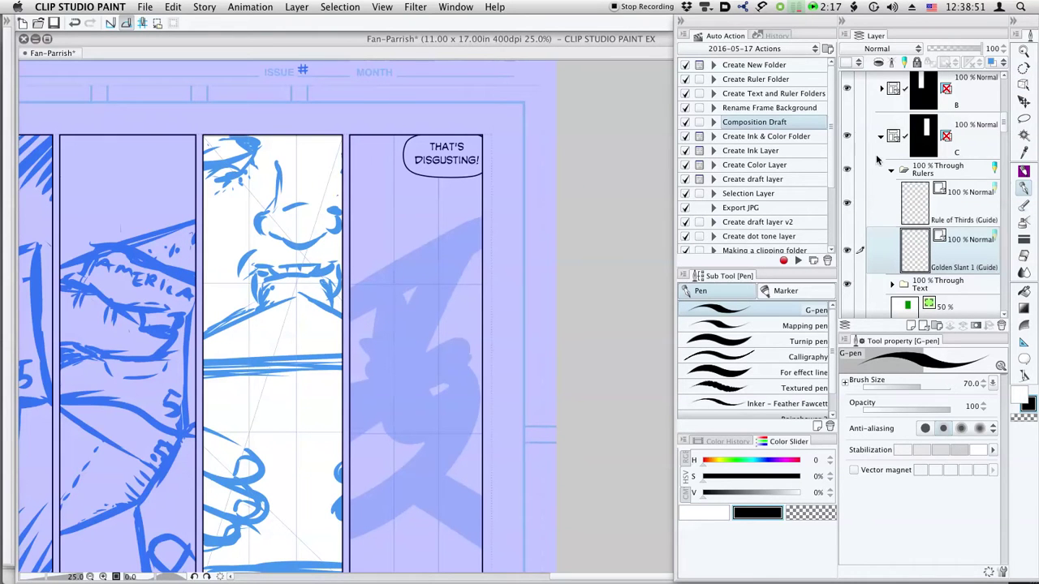
left_click(892, 170)
left_click_drag(1004, 134, 1004, 146)
left_click(963, 161)
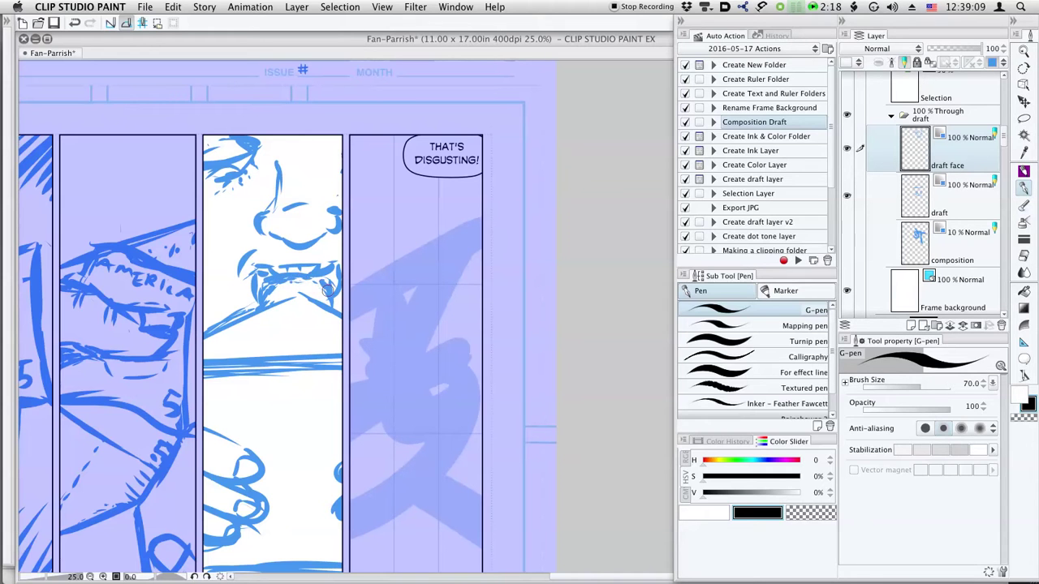
Step: Collapse frame folder C and expand frame folder D for the fourth panel
left_click_drag(406, 363, 387, 354)
left_click_drag(1002, 137, 1002, 126)
left_click(893, 176)
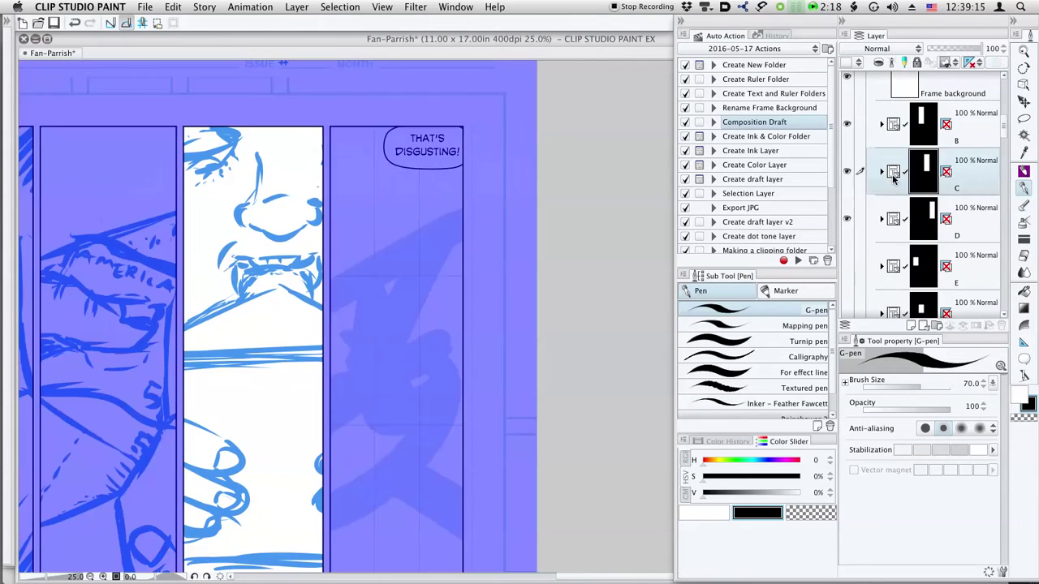
left_click(922, 213)
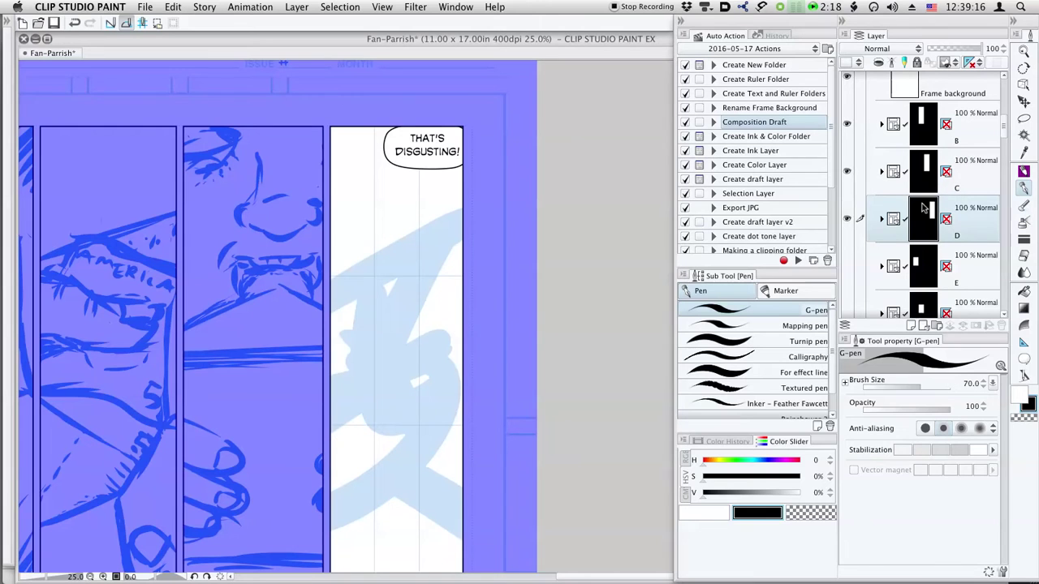
left_click(881, 219)
Step: Lower the fourth panel's composition layer to 11% opacity and select the draft layer above it
mouse_move(1002, 124)
left_mouse_down()
mouse_move(1001, 142)
mouse_move(1001, 130)
left_mouse_up()
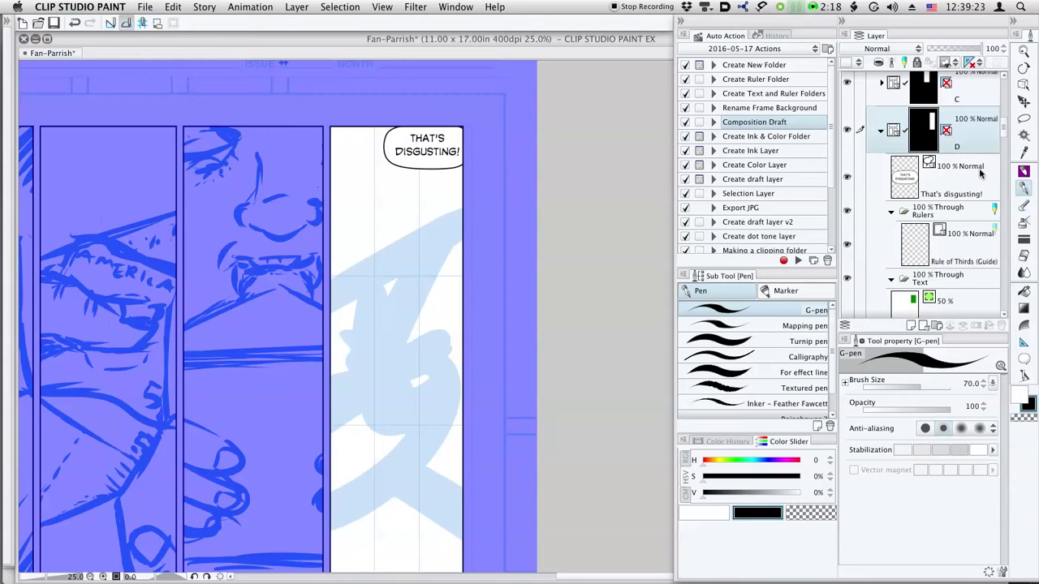
left_click_drag(1002, 126, 1001, 146)
left_click(967, 213)
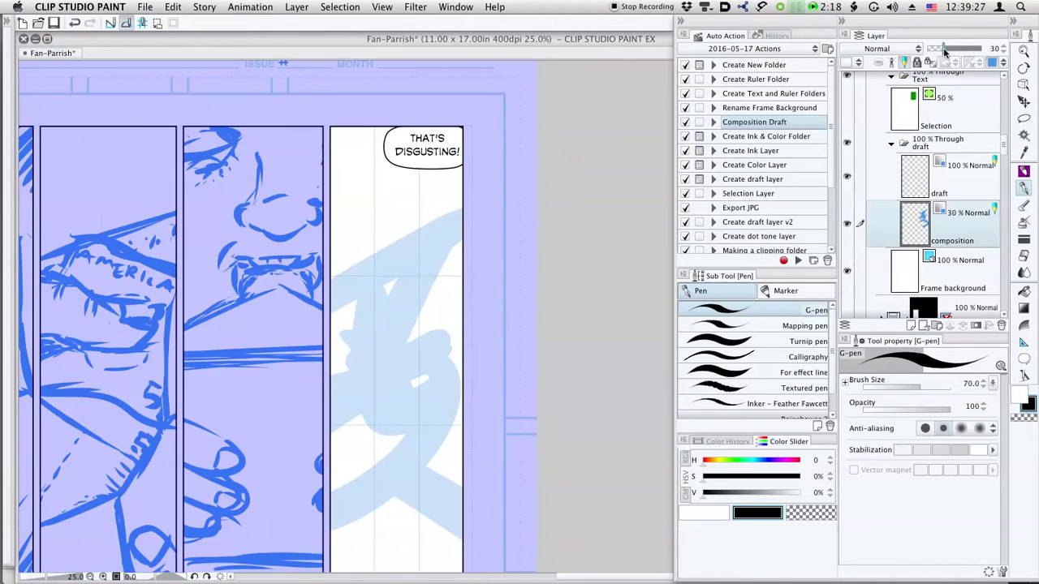
left_click_drag(945, 48, 934, 49)
left_click(969, 183)
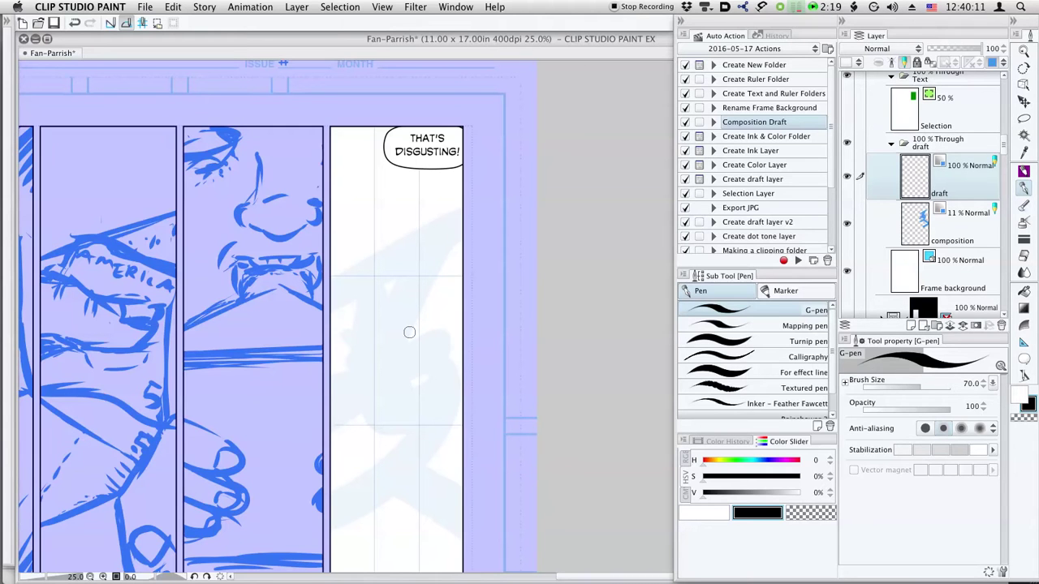
Step: Rough in light placement strokes for the brow and nose of a close-up face in the fourth panel
left_click_drag(366, 231, 341, 275)
left_click_drag(347, 217, 335, 236)
left_click_drag(369, 319, 385, 340)
left_click_drag(423, 197, 414, 218)
left_click_drag(394, 250, 383, 304)
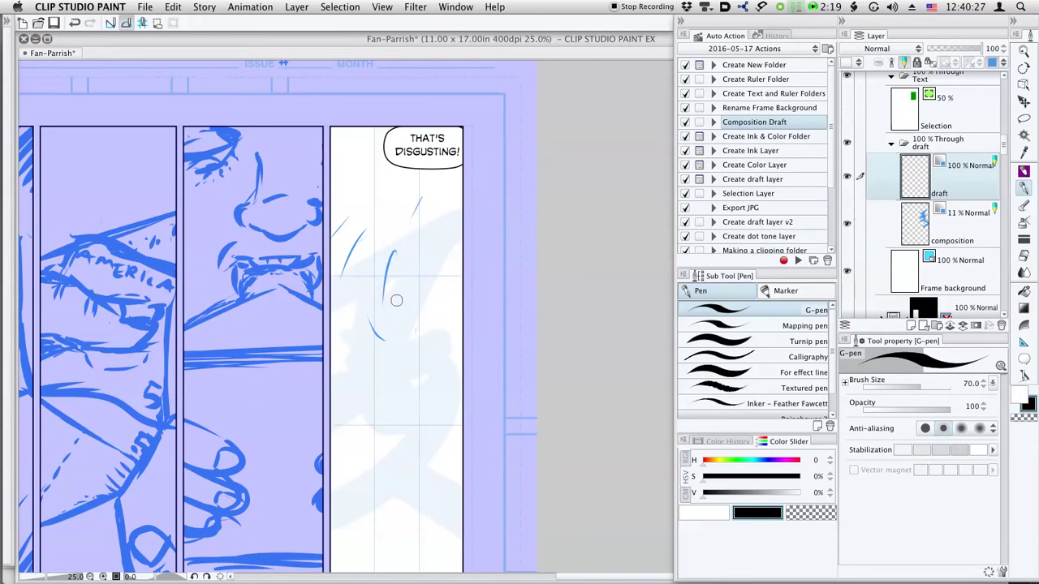
Step: Sketch both eyes, the nose and the forehead wrinkles of the fourth panel's face
mouse_move(353, 268)
left_mouse_down()
mouse_move(331, 265)
mouse_move(344, 262)
left_mouse_up()
mouse_move(333, 268)
left_mouse_down()
mouse_move(376, 265)
mouse_move(359, 264)
mouse_move(389, 289)
mouse_move(372, 306)
mouse_move(382, 296)
mouse_move(324, 310)
mouse_move(369, 292)
mouse_move(349, 280)
mouse_move(346, 294)
mouse_move(332, 275)
mouse_move(346, 291)
mouse_move(364, 278)
mouse_move(349, 290)
mouse_move(337, 285)
mouse_move(354, 282)
mouse_move(343, 282)
mouse_move(352, 263)
mouse_move(363, 279)
mouse_move(326, 269)
mouse_move(362, 273)
mouse_move(368, 233)
mouse_move(403, 259)
left_mouse_up()
mouse_move(375, 217)
left_mouse_down()
mouse_move(448, 241)
mouse_move(442, 220)
left_mouse_up()
mouse_move(420, 279)
left_mouse_down()
mouse_move(429, 348)
mouse_move(371, 338)
mouse_move(431, 332)
mouse_move(415, 289)
mouse_move(423, 281)
mouse_move(423, 330)
mouse_move(401, 358)
left_mouse_up()
mouse_move(439, 289)
left_mouse_down()
mouse_move(465, 283)
mouse_move(451, 309)
mouse_move(459, 296)
mouse_move(439, 309)
mouse_move(436, 299)
mouse_move(453, 316)
mouse_move(444, 298)
mouse_move(460, 289)
mouse_move(457, 303)
mouse_move(431, 260)
mouse_move(427, 277)
mouse_move(464, 260)
left_mouse_up()
Step: Sketch a closed mouth with shaded lips below the nose and add crease lines beside it
mouse_move(341, 384)
left_mouse_down()
mouse_move(404, 384)
mouse_move(327, 376)
mouse_move(401, 390)
mouse_move(360, 399)
mouse_move(395, 403)
left_mouse_up()
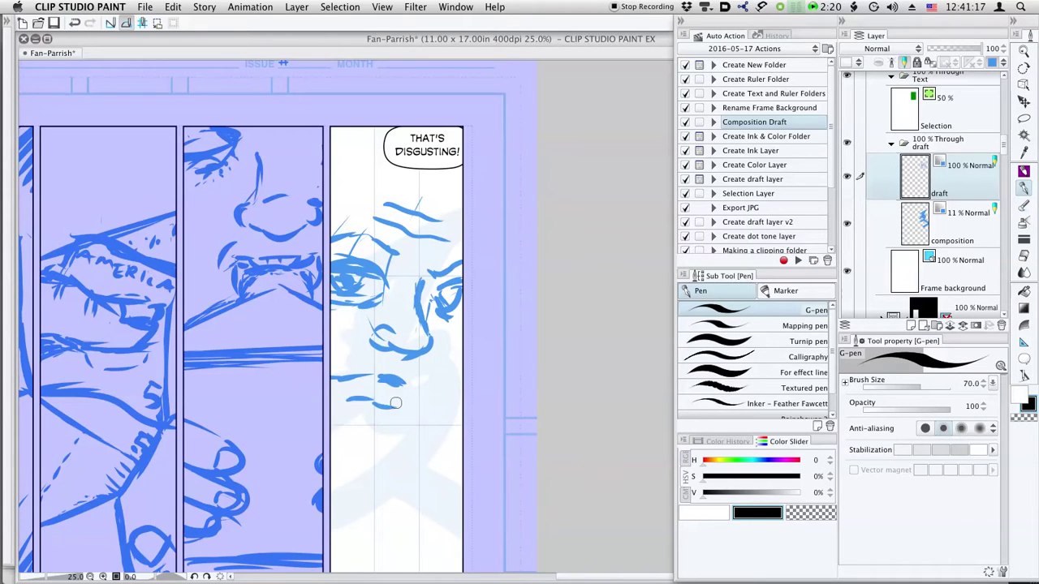
left_click_drag(424, 362, 429, 387)
left_click_drag(354, 352, 335, 358)
mouse_move(401, 383)
left_mouse_down()
mouse_move(375, 391)
mouse_move(401, 395)
mouse_move(378, 369)
mouse_move(358, 376)
mouse_move(393, 364)
mouse_move(350, 372)
mouse_move(387, 368)
mouse_move(413, 386)
mouse_move(349, 389)
mouse_move(382, 397)
left_mouse_up()
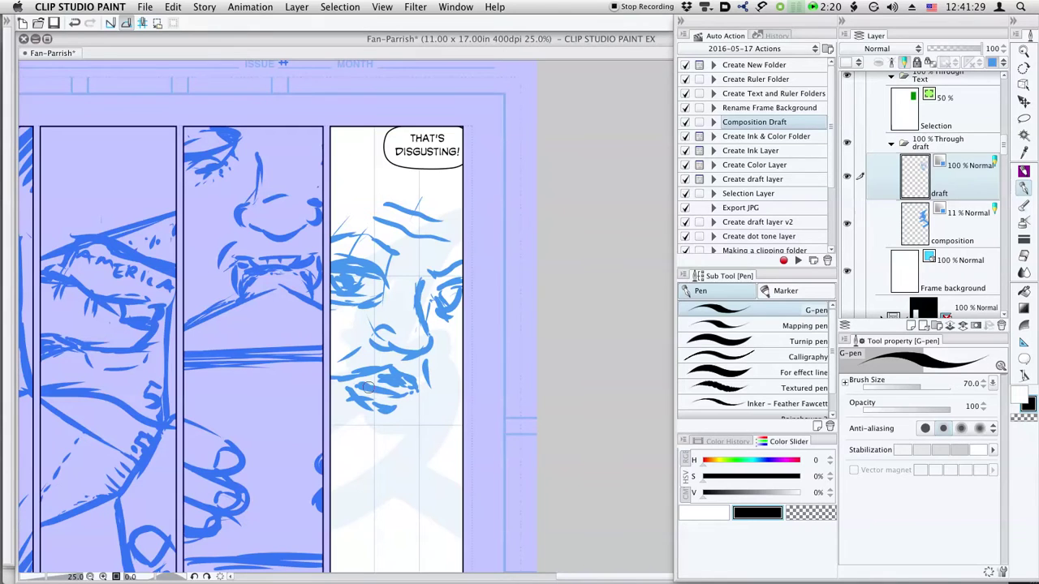
Step: Erase the lips from the fourth panel's face with the Hard eraser
key("e")
mouse_move(398, 401)
left_mouse_down()
mouse_move(374, 406)
mouse_move(351, 394)
mouse_move(393, 405)
mouse_move(368, 398)
left_mouse_up()
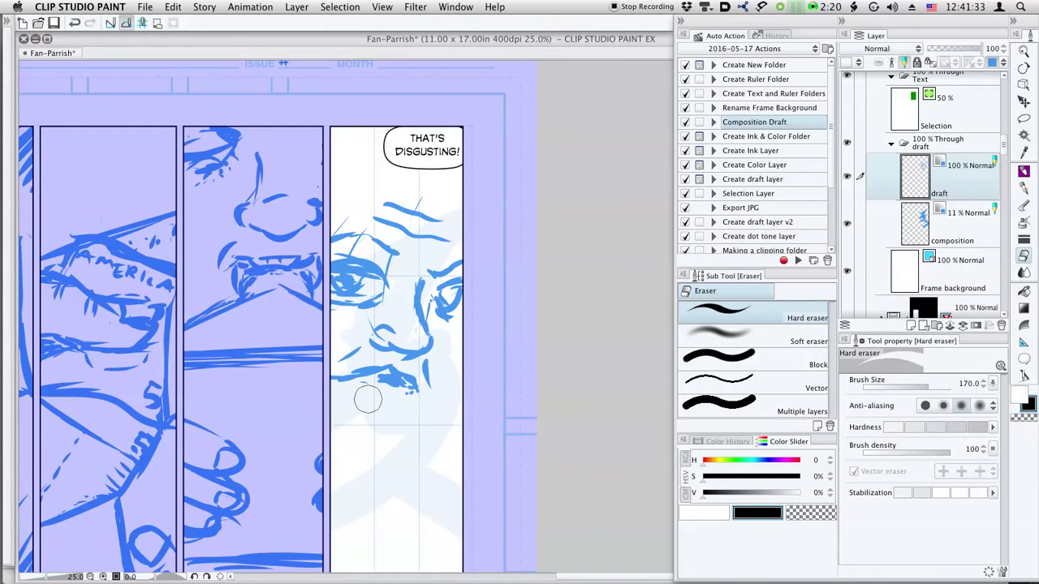
key("p")
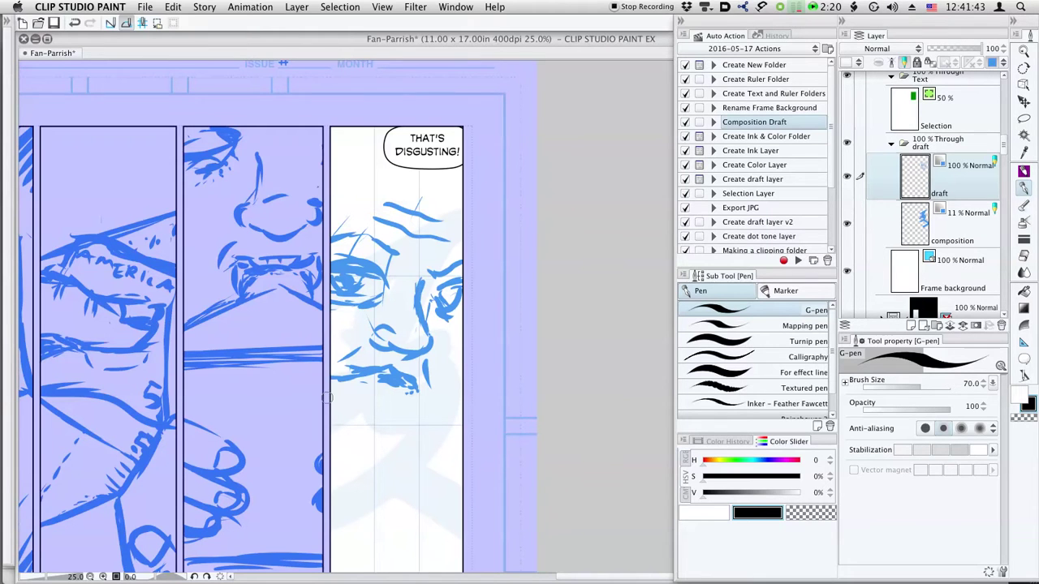
key("bracketleft")
key("bracketleft")
key("e")
left_click_drag(372, 387, 414, 388)
Step: Thicken the eyebrow over the larger eye and darken the smaller eye's pupil with the G-pen at size 50
mouse_move(368, 264)
left_mouse_down()
mouse_move(336, 271)
mouse_move(369, 276)
left_mouse_up()
key("bracketleft")
key("bracketleft")
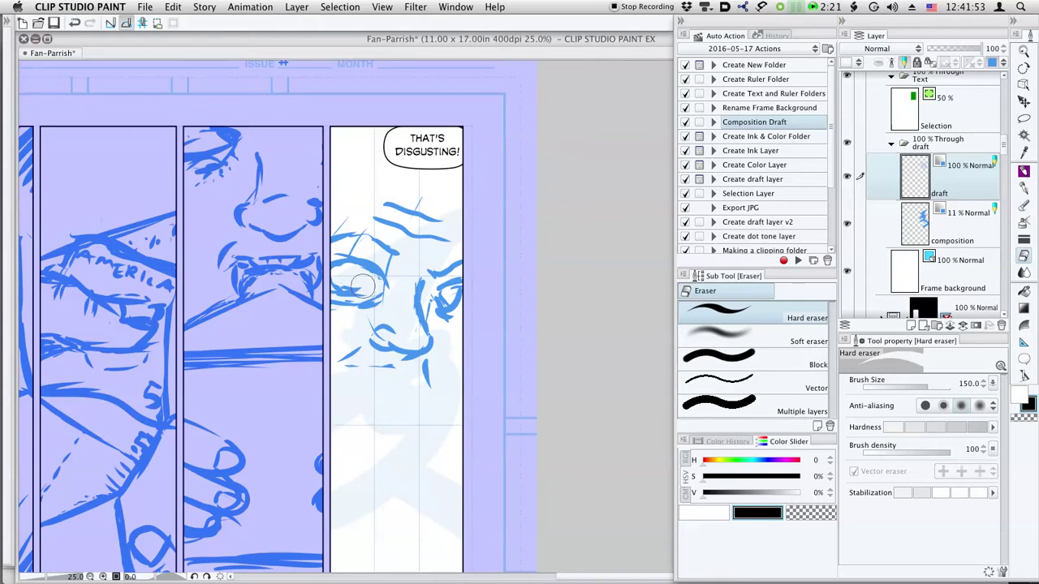
key("super+z")
key("p")
mouse_move(344, 278)
left_mouse_down()
mouse_move(392, 253)
mouse_move(380, 260)
mouse_move(347, 232)
mouse_move(329, 241)
mouse_move(354, 227)
mouse_move(383, 248)
left_mouse_up()
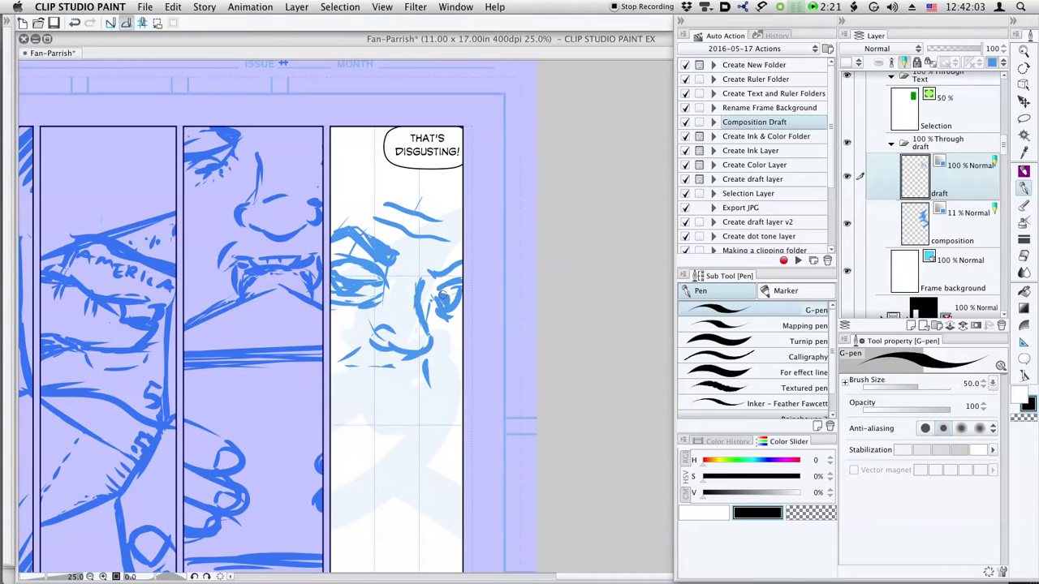
left_click_drag(446, 291, 455, 300)
Step: Clear the inside of the larger eye and redraw a round iris with a dark pupil
key("e")
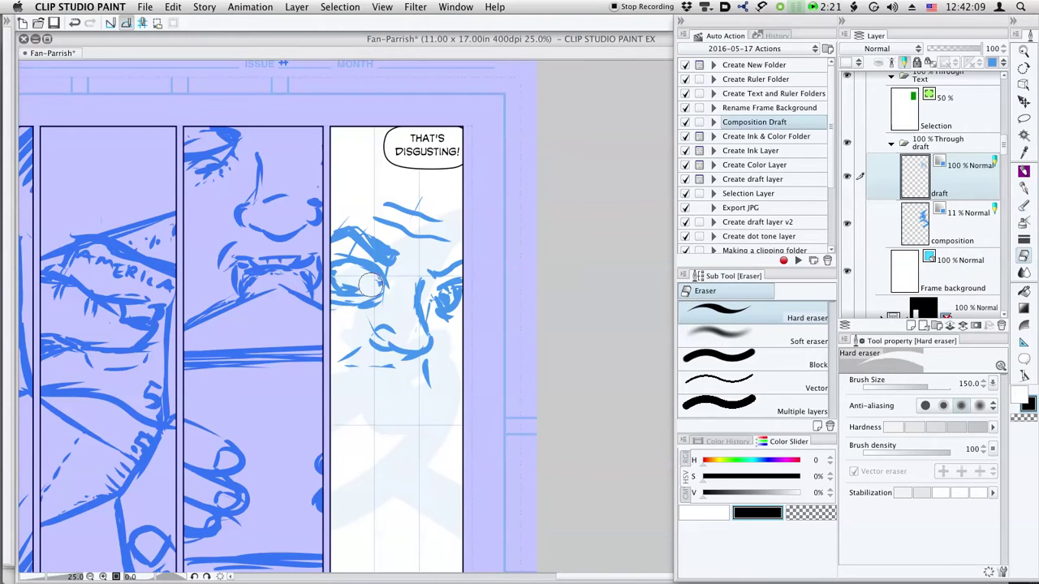
key("p")
mouse_move(349, 275)
left_mouse_down()
mouse_move(358, 289)
mouse_move(351, 280)
left_mouse_up()
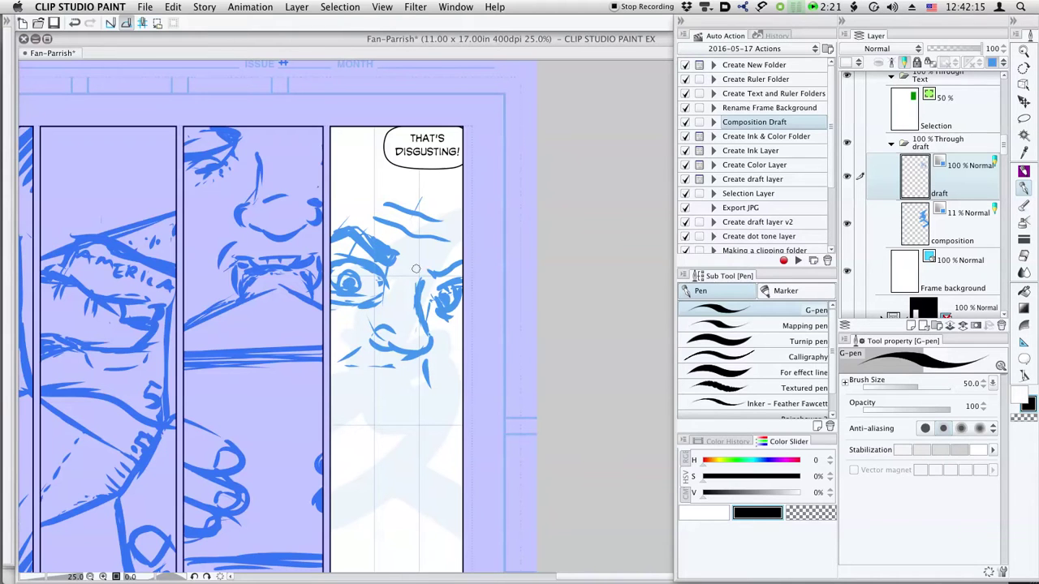
Step: Add crease strokes on both sides of the nose and erase the leftover marks above the mouth area
left_click_drag(432, 358, 439, 378)
left_click_drag(366, 333, 344, 336)
key("e")
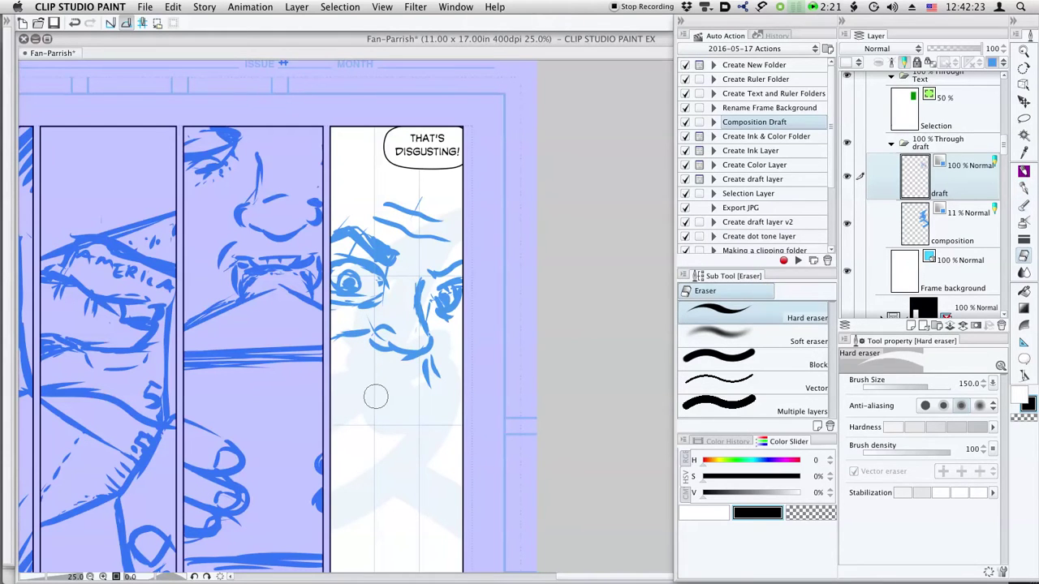
key("p")
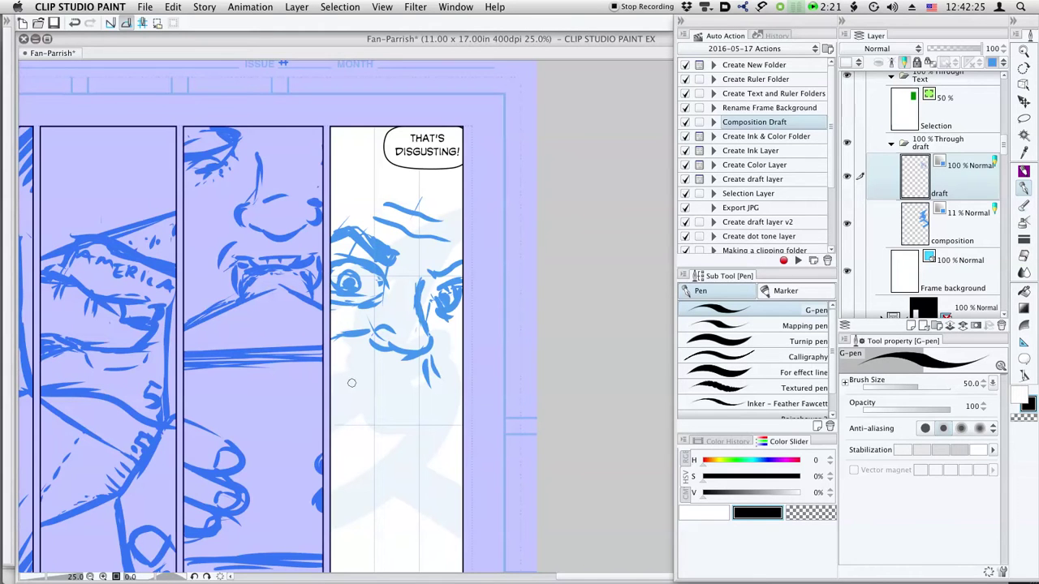
Step: Sketch a wide open mouth below the nose, and undo its lower strokes back to the upper lip line
mouse_move(349, 390)
left_mouse_down()
mouse_move(383, 384)
mouse_move(405, 379)
mouse_move(359, 377)
mouse_move(417, 379)
mouse_move(418, 417)
left_mouse_up()
mouse_move(341, 404)
left_mouse_down()
mouse_move(371, 441)
mouse_move(402, 437)
mouse_move(388, 458)
mouse_move(349, 419)
left_mouse_up()
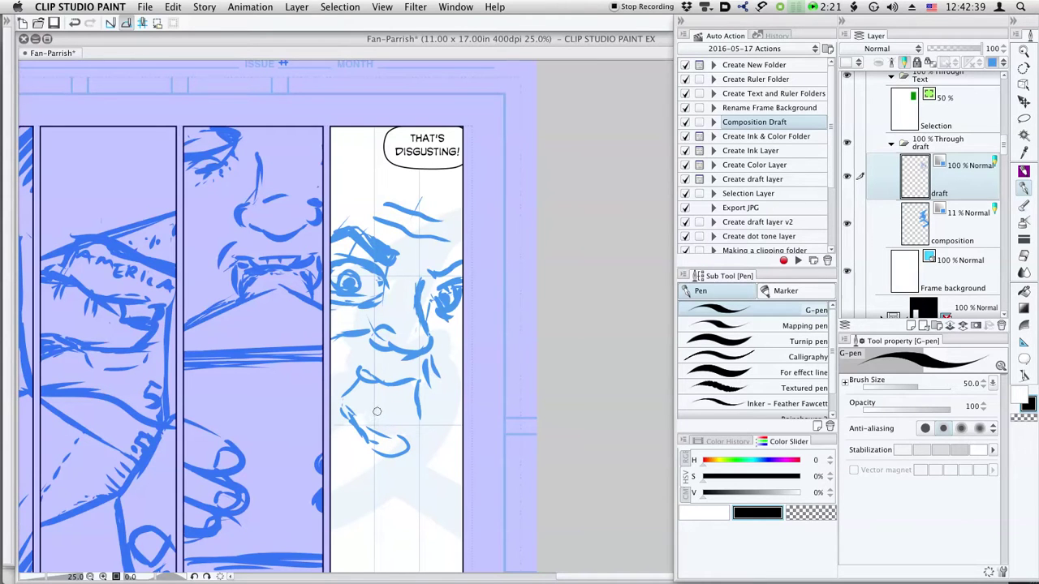
key("super+z")
key("super+z")
key("super+z")
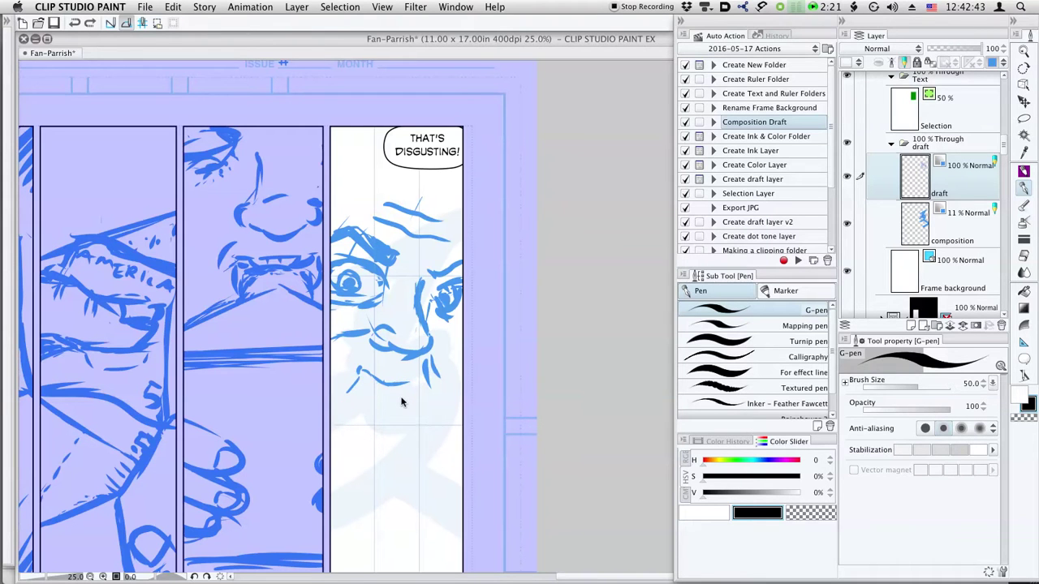
Step: Redraw the mouth as a sneer with a skewed upper lip, a lower lip and creases at the corner
mouse_move(363, 373)
left_mouse_down()
mouse_move(425, 392)
mouse_move(390, 393)
mouse_move(359, 378)
left_mouse_up()
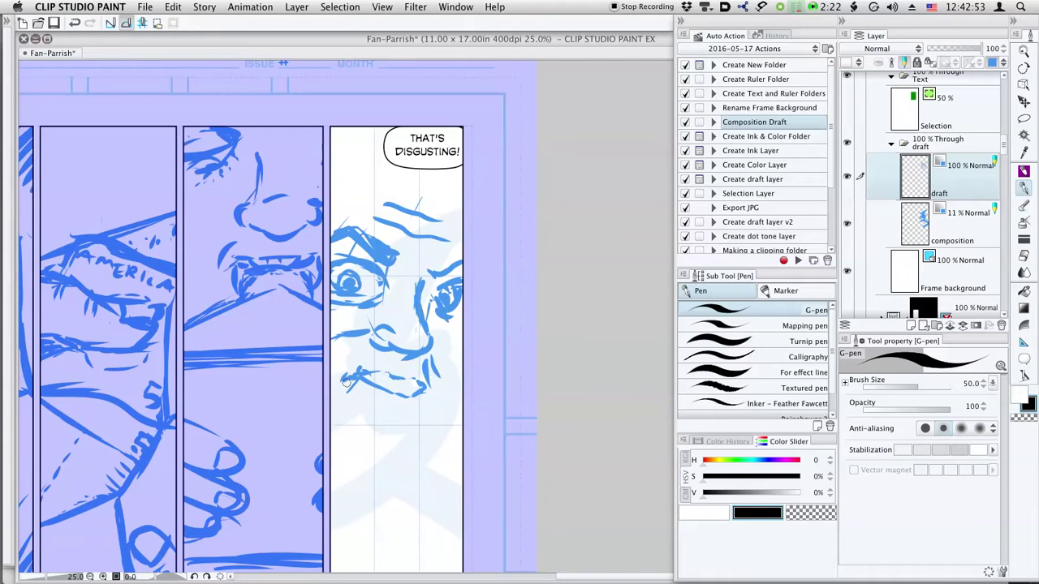
mouse_move(376, 401)
left_mouse_down()
mouse_move(411, 412)
mouse_move(378, 425)
left_mouse_up()
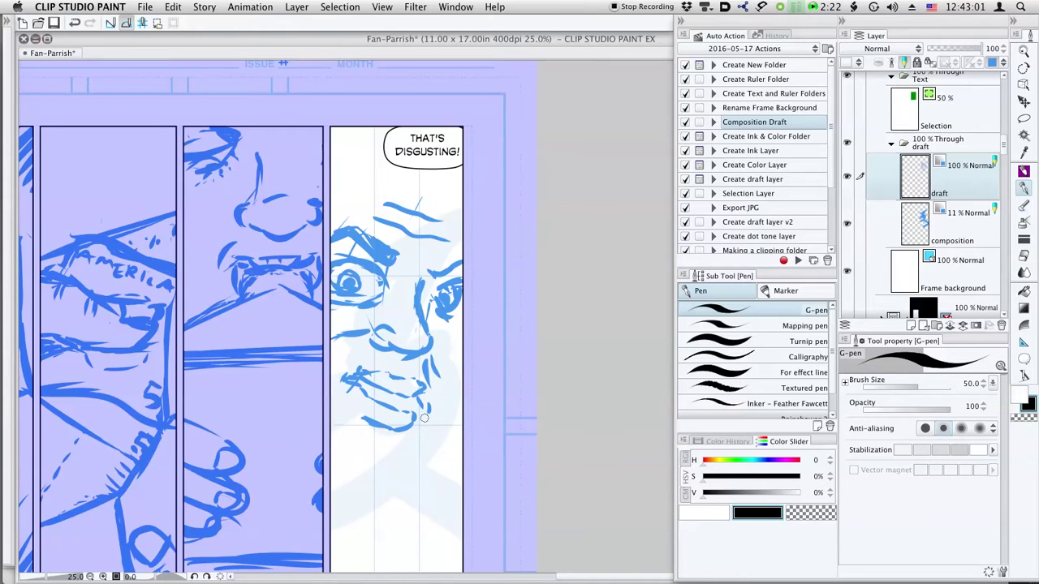
left_click_drag(436, 363, 444, 382)
Step: Erase the cheek crease lines on both sides of the nose with the Hard eraser
key("e")
left_click_drag(347, 339, 364, 334)
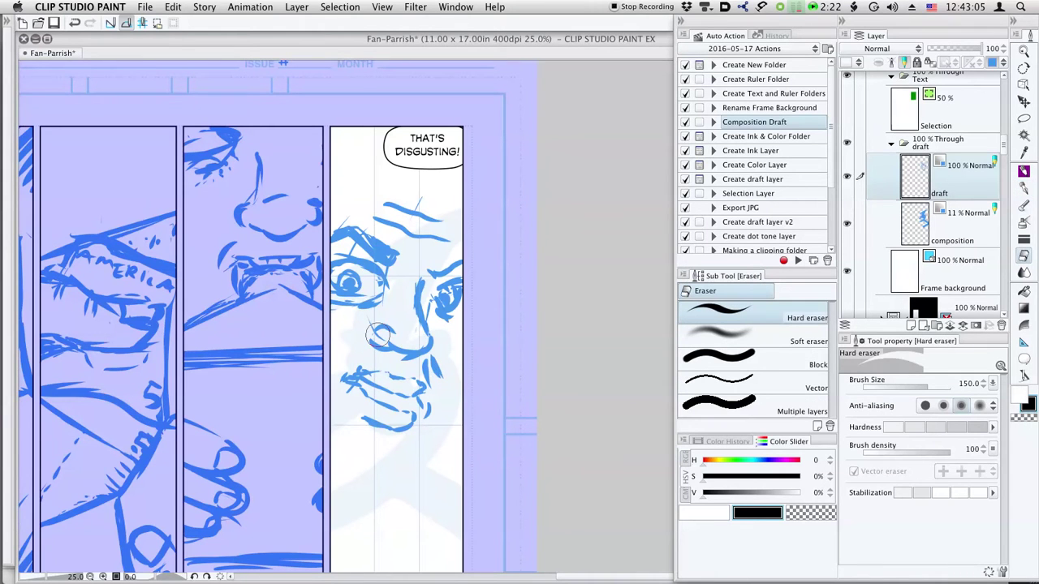
left_click_drag(435, 370, 443, 379)
Step: Lasso the mouth on the draft layer and rotate it by -3.8 degrees
key("m")
mouse_move(375, 357)
left_mouse_down()
mouse_move(457, 423)
mouse_move(430, 366)
mouse_move(378, 358)
left_mouse_up()
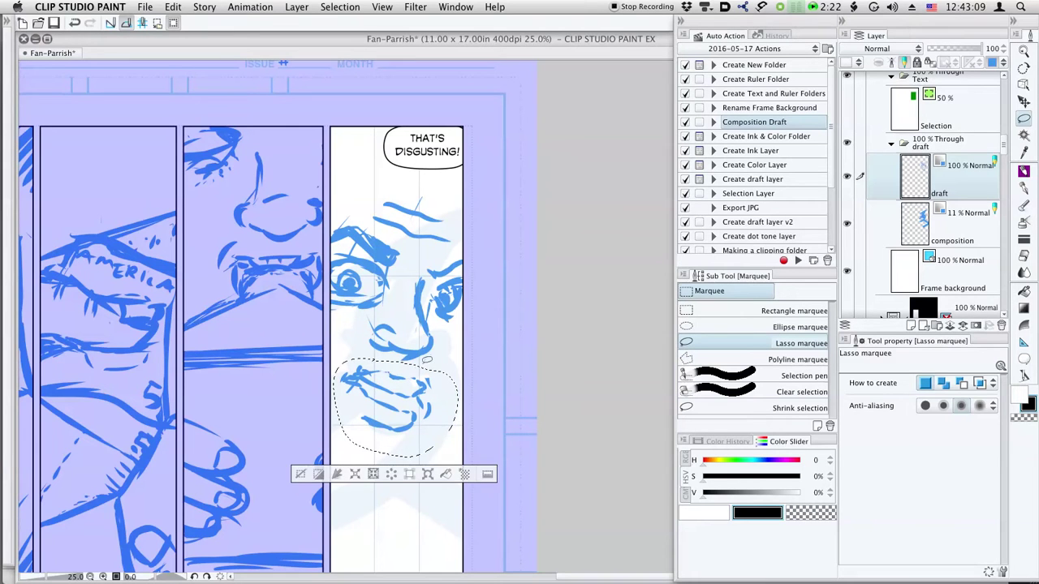
key("ctrl+t")
left_click_drag(448, 350, 460, 336)
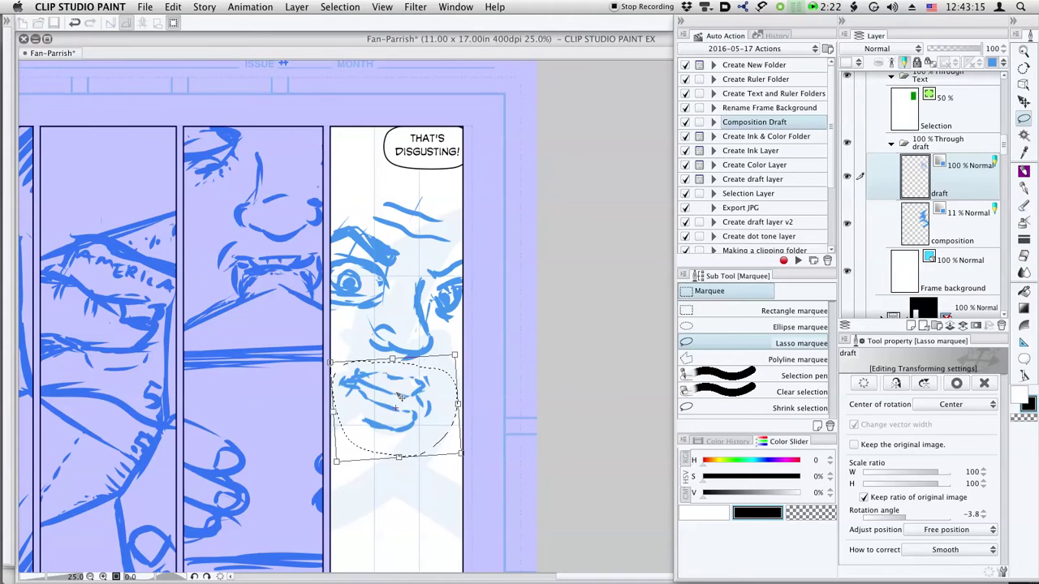
key("Return")
Step: Rework the mouth into a slightly open grimace with the G-pen at size 30 and the Hard eraser, and clear the selection
key("p")
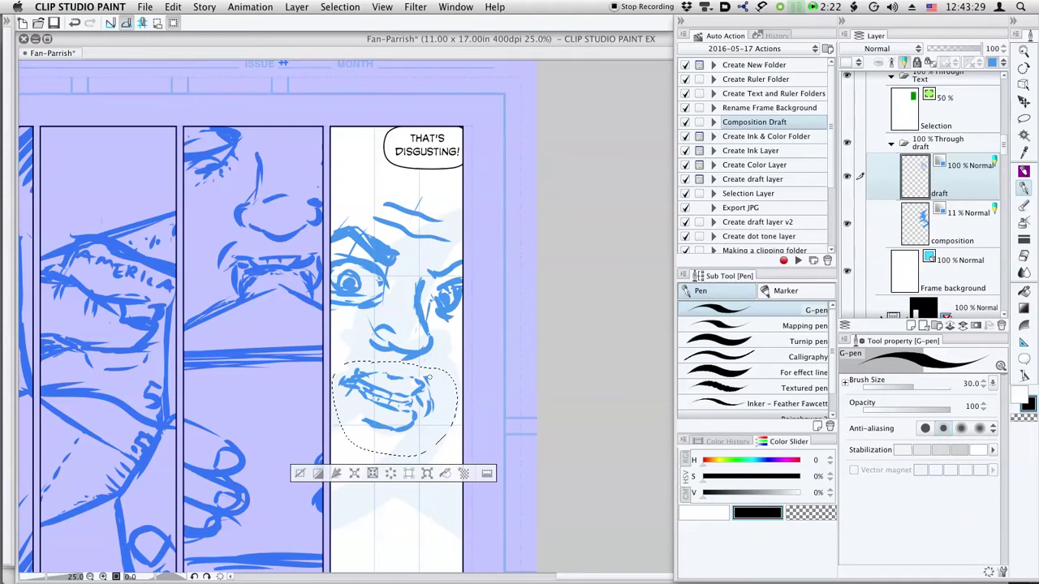
key("e")
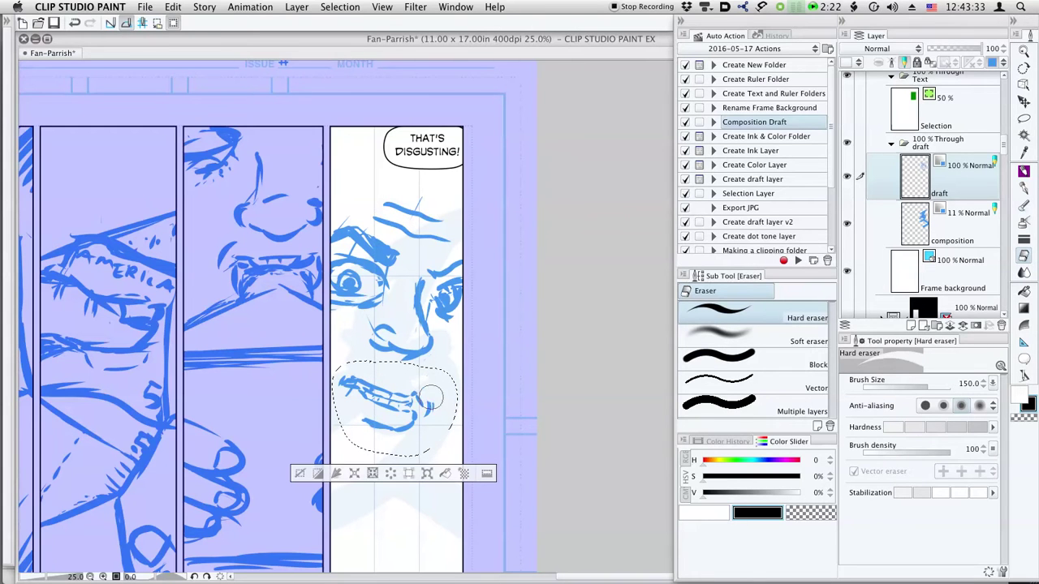
mouse_move(398, 412)
left_mouse_down()
mouse_move(367, 396)
mouse_move(379, 407)
left_mouse_up()
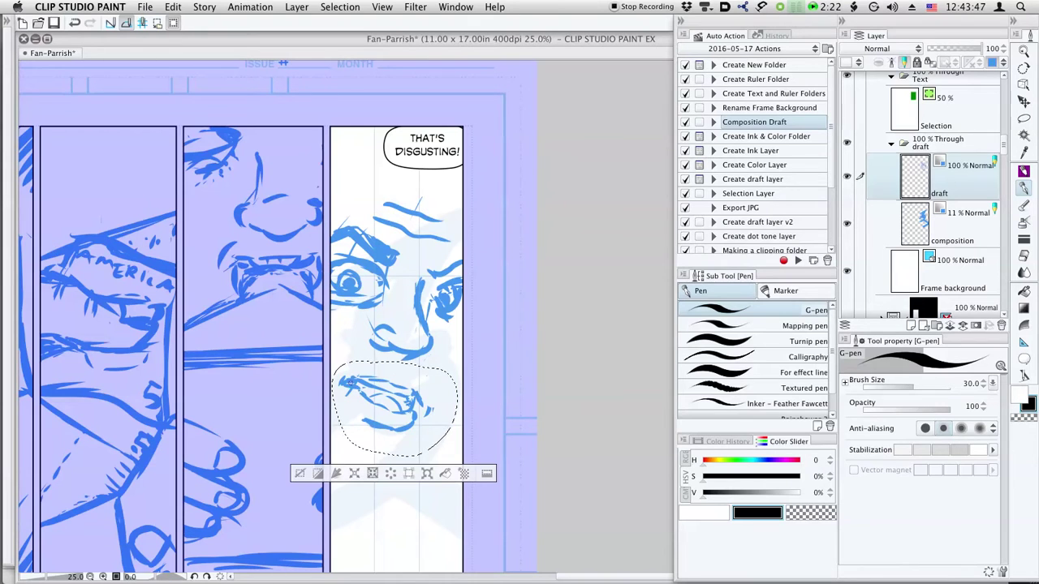
key("e")
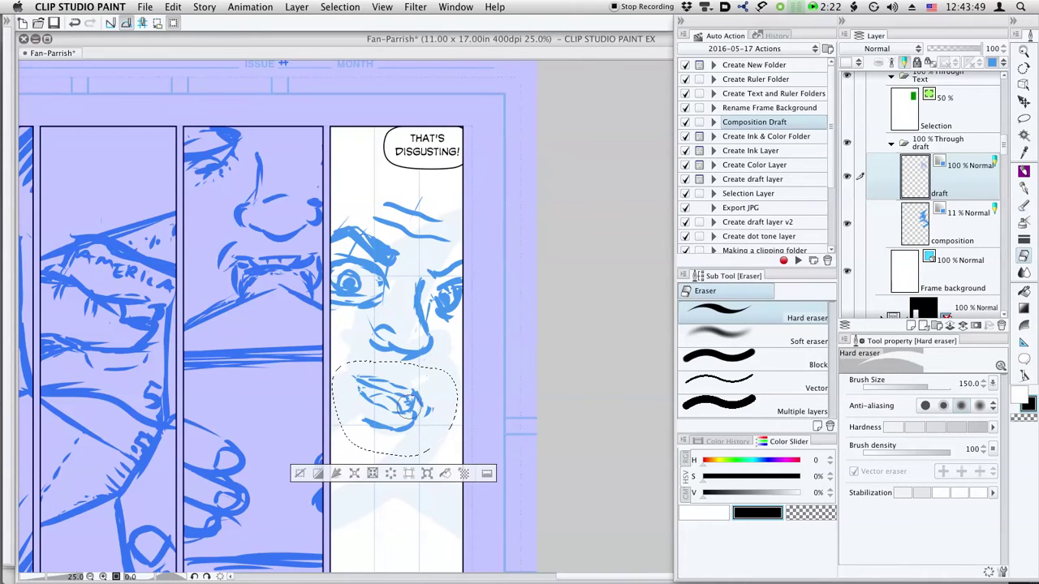
key("p")
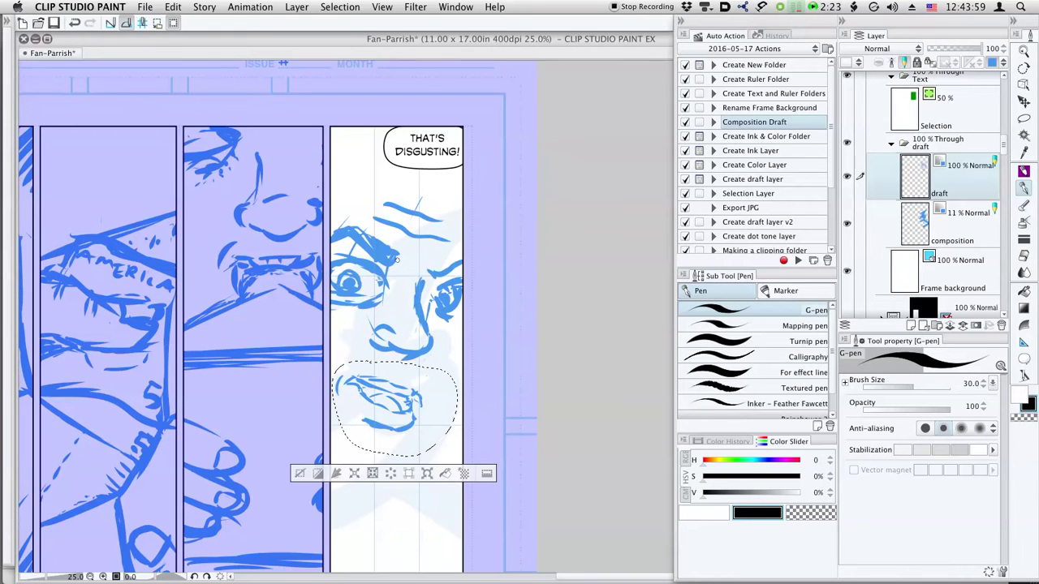
key("super+d")
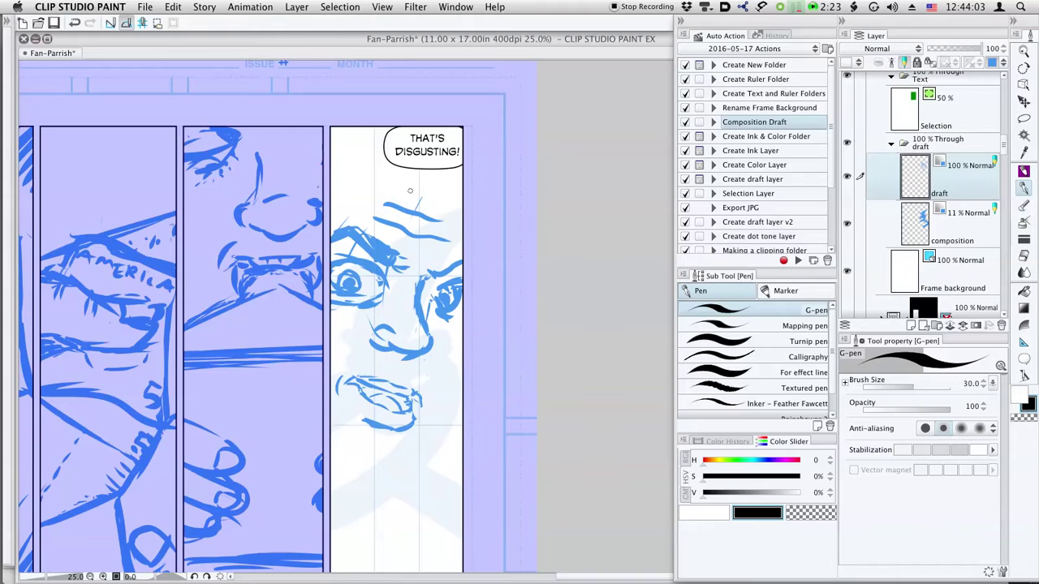
Step: Sketch and fill in the swept hair above the forehead with the G-pen at size 70, adding the side hairline at size 30
left_click_drag(367, 198, 414, 187)
left_click_drag(332, 228, 418, 178)
left_click_drag(354, 226, 422, 169)
mouse_move(331, 203)
left_mouse_down()
mouse_move(393, 165)
mouse_move(326, 200)
left_mouse_up()
left_click_drag(368, 146, 327, 173)
left_click_drag(352, 141, 326, 159)
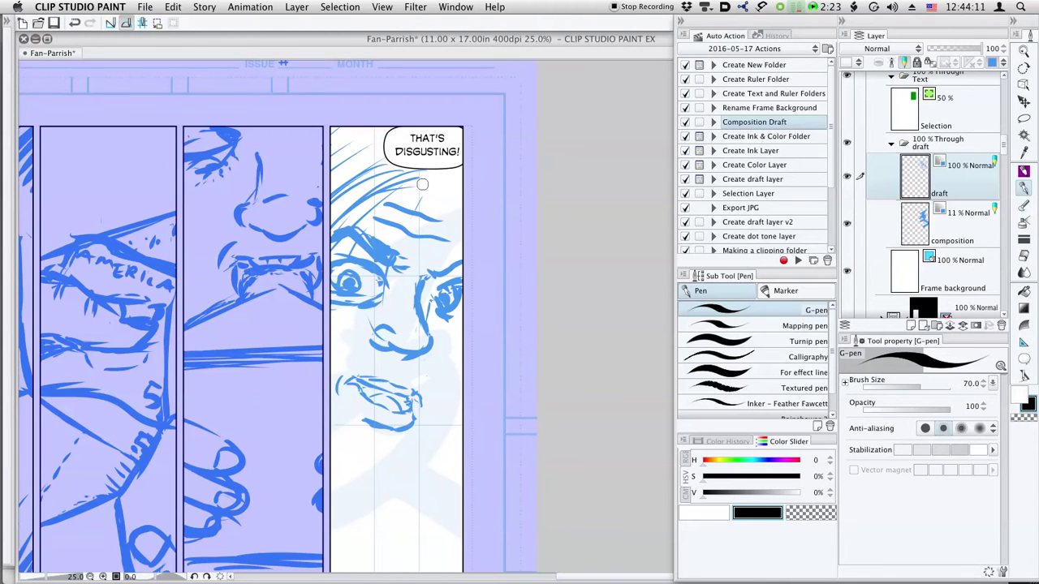
mouse_move(370, 193)
left_mouse_down()
mouse_move(385, 178)
mouse_move(459, 175)
left_mouse_up()
mouse_move(341, 153)
left_mouse_down()
mouse_move(382, 133)
mouse_move(347, 147)
mouse_move(357, 167)
mouse_move(347, 199)
mouse_move(371, 154)
mouse_move(345, 132)
mouse_move(316, 151)
mouse_move(334, 217)
mouse_move(398, 196)
mouse_move(386, 190)
mouse_move(352, 223)
left_mouse_up()
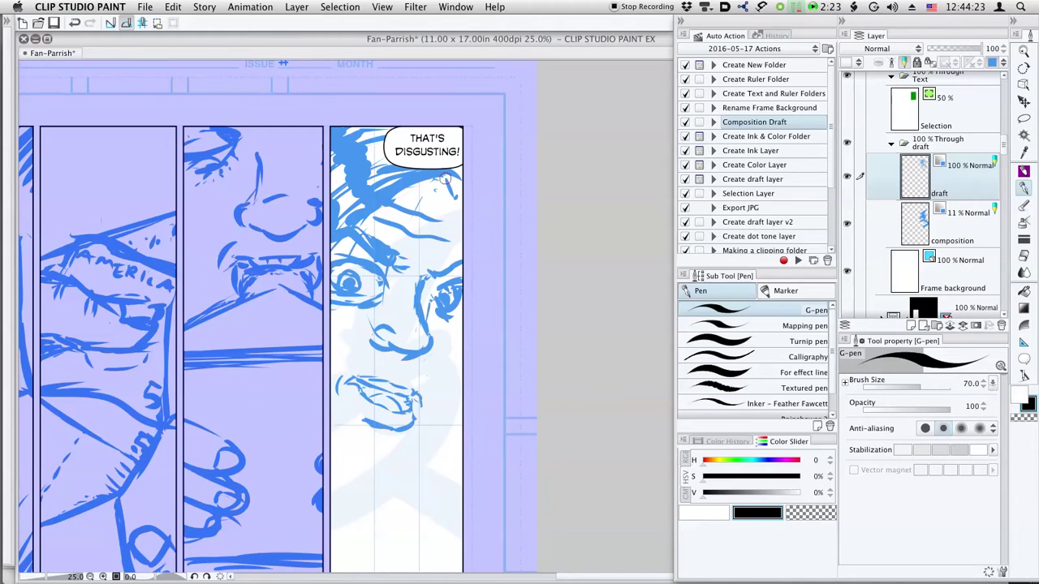
left_click_drag(447, 181, 460, 253)
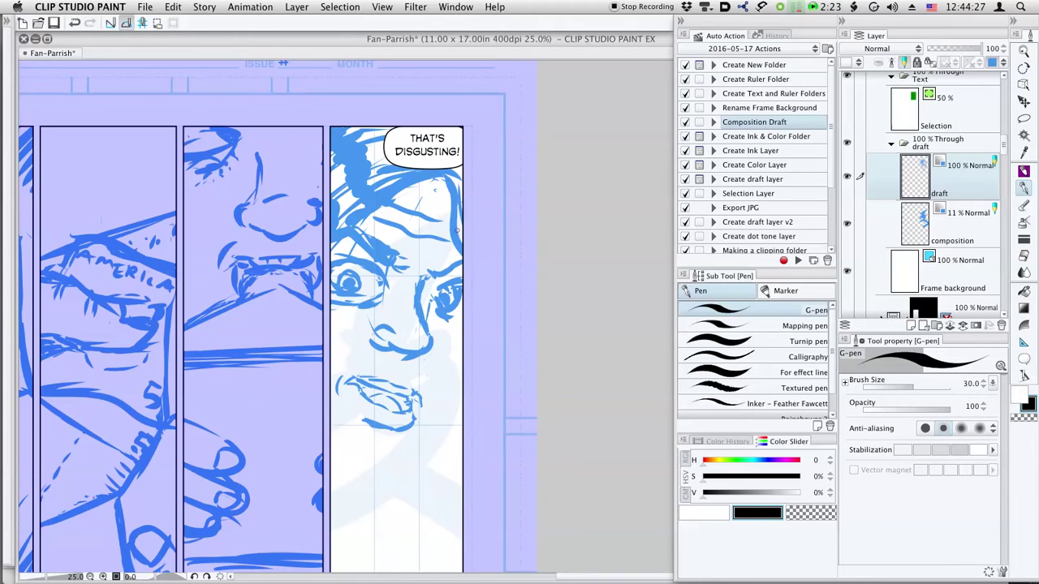
left_click_drag(363, 187, 313, 185)
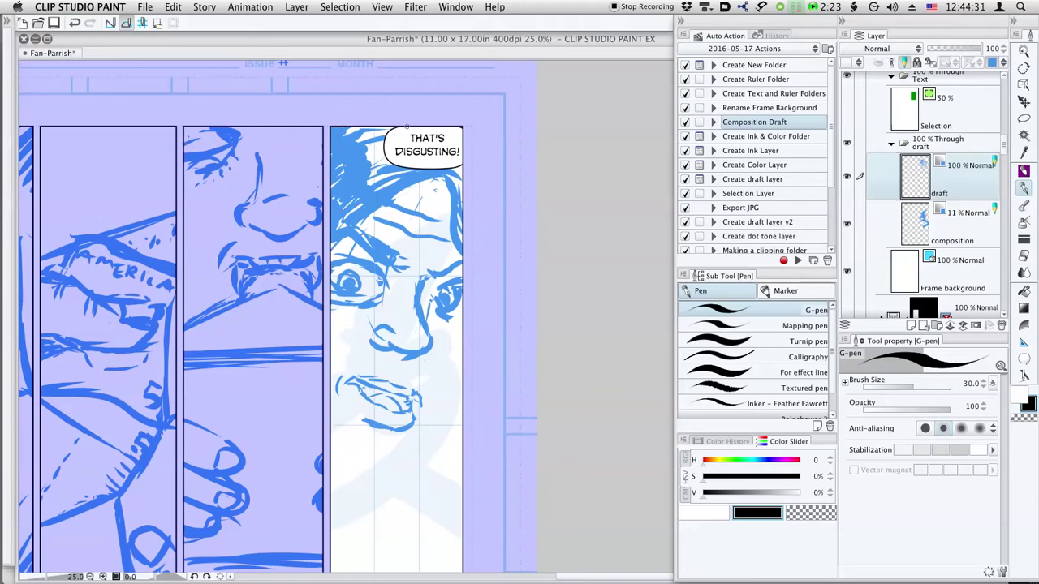
Step: Lasso the mouth, move it slightly up towards the nose and clear the selection
key("m")
mouse_move(390, 368)
left_mouse_down()
mouse_move(414, 455)
mouse_move(388, 362)
mouse_move(387, 391)
left_mouse_up()
key("k")
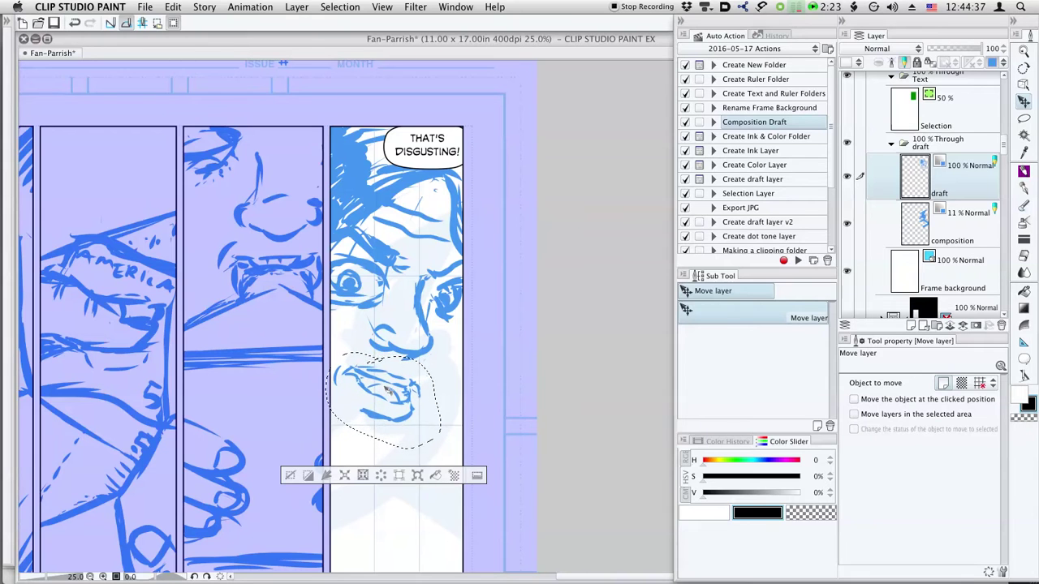
key("super+d")
key("p")
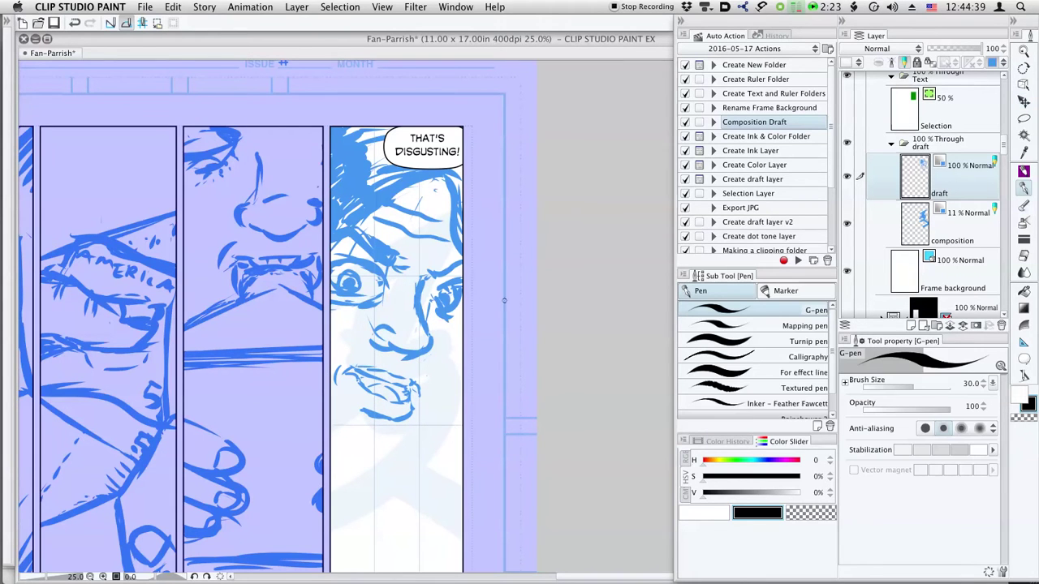
Step: Sketch the jawline and the rounded chin below the mouth with the G-pen at size 30
mouse_move(463, 361)
left_mouse_down()
mouse_move(422, 410)
mouse_move(461, 369)
left_mouse_up()
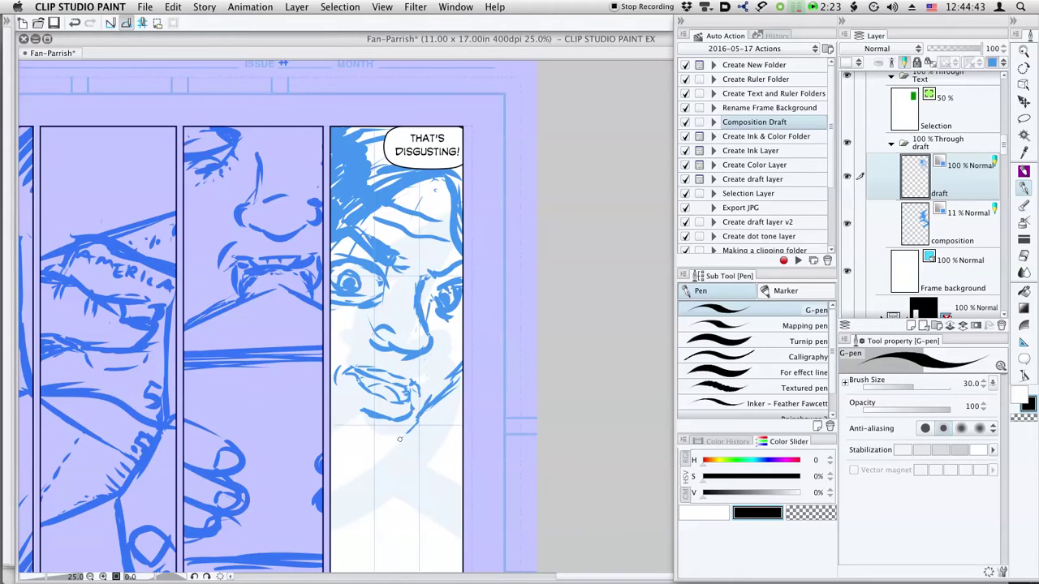
mouse_move(403, 434)
left_mouse_down()
mouse_move(363, 456)
mouse_move(373, 462)
mouse_move(332, 447)
mouse_move(315, 421)
mouse_move(360, 463)
mouse_move(340, 444)
mouse_move(351, 460)
mouse_move(406, 446)
left_mouse_up()
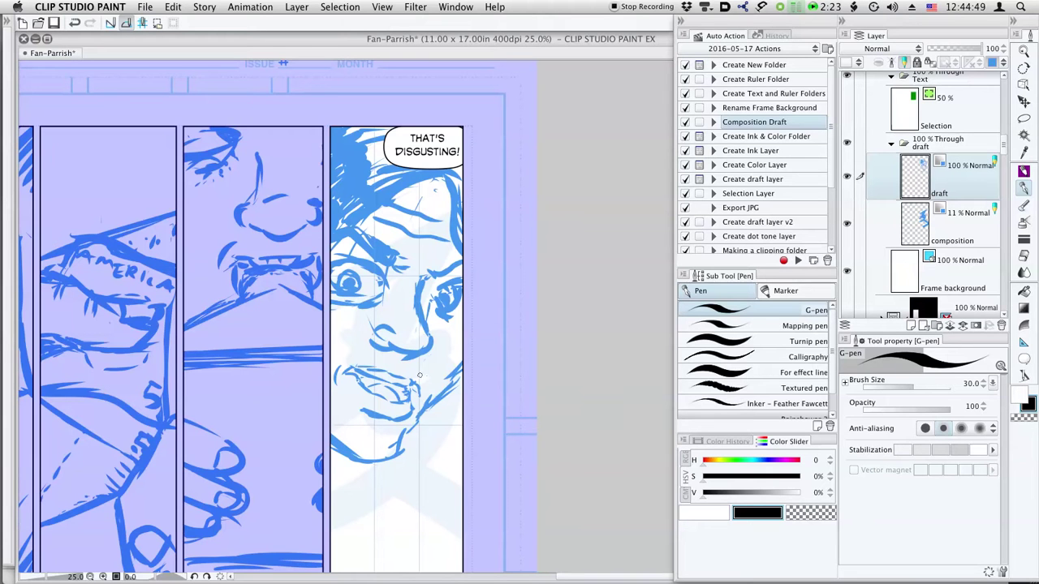
left_click_drag(353, 399, 430, 386)
Step: Flip the whole draft face horizontally and reposition it inside the fourth panel
key("super+t")
left_click(897, 383)
left_click_drag(461, 377, 501, 377)
left_click_drag(487, 461, 432, 462)
mouse_move(420, 382)
left_mouse_down()
mouse_move(415, 568)
mouse_move(413, 357)
mouse_move(411, 378)
left_mouse_up()
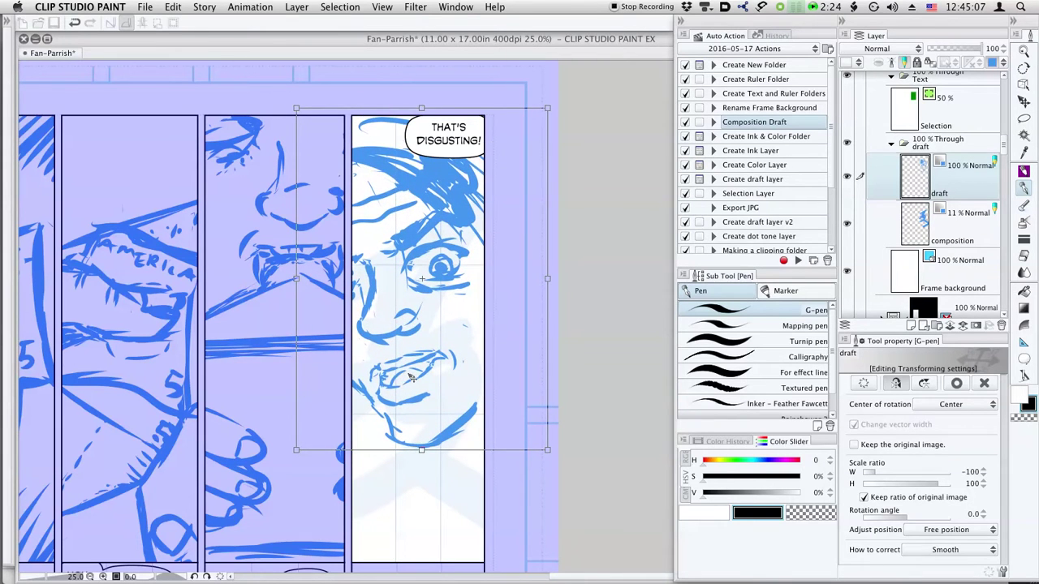
key("Return")
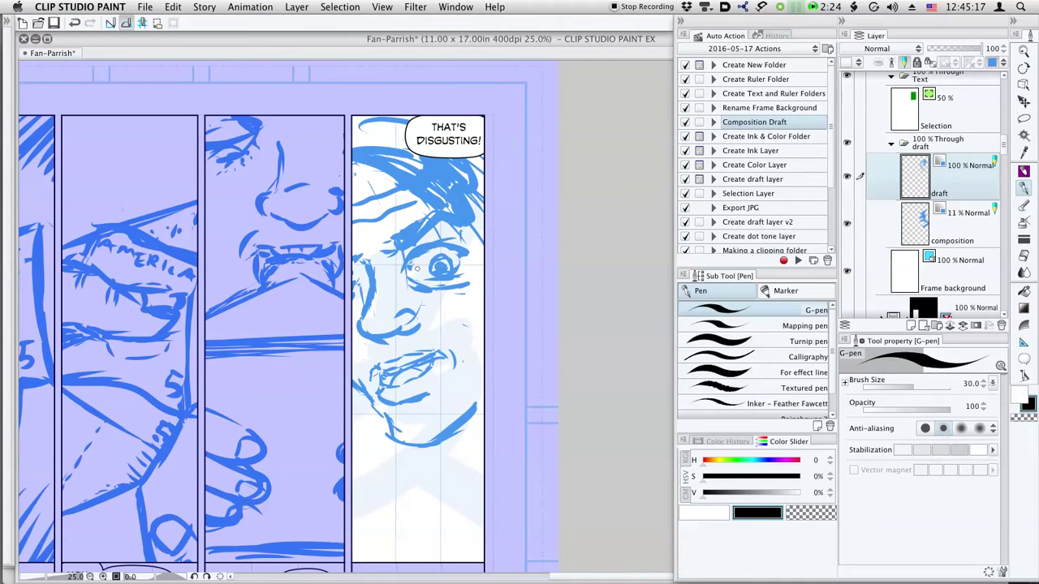
Step: Hatch the shadow beside the nose with the G-pen and clean up the brow and under-eye lines with the Hard eraser
key("e")
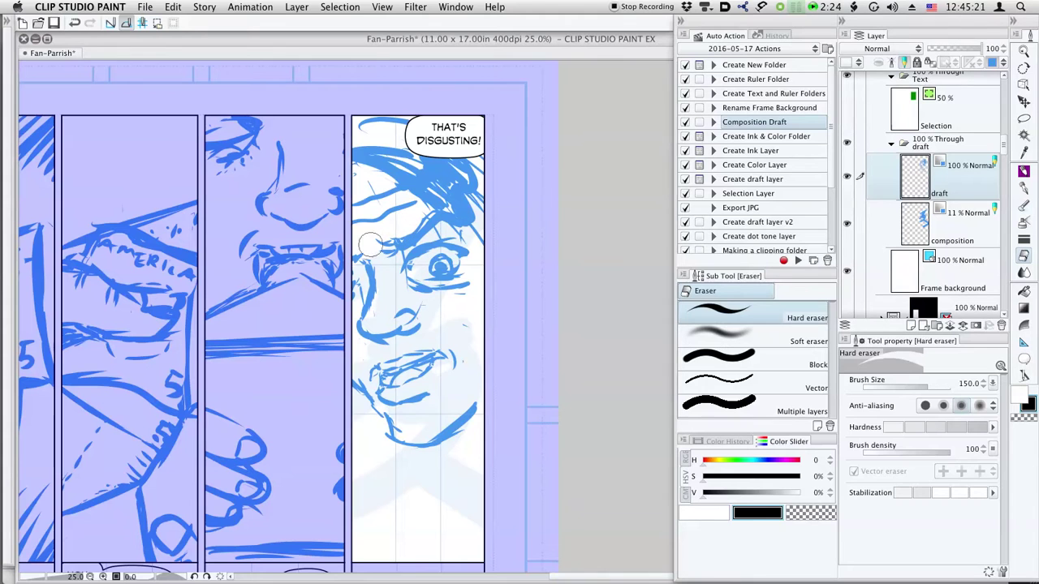
key("p")
mouse_move(363, 276)
left_mouse_down()
mouse_move(350, 349)
mouse_move(382, 339)
mouse_move(376, 363)
mouse_move(403, 328)
left_mouse_up()
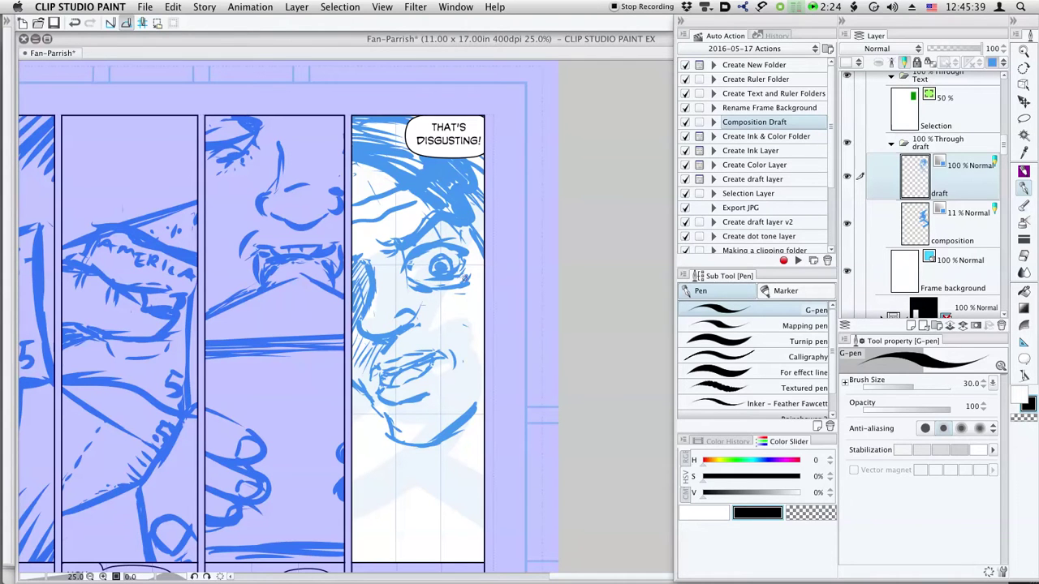
key("e")
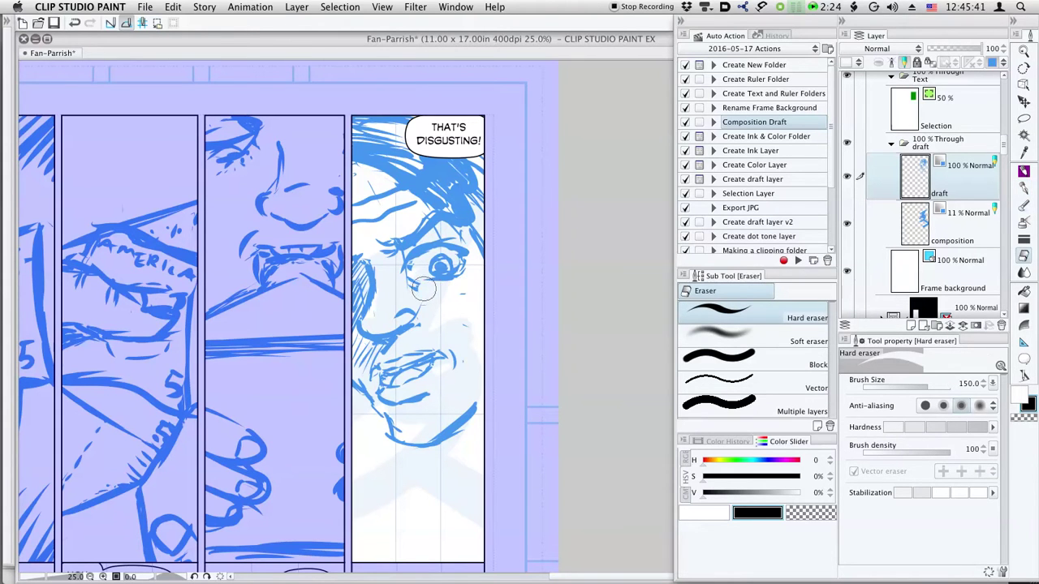
key("p")
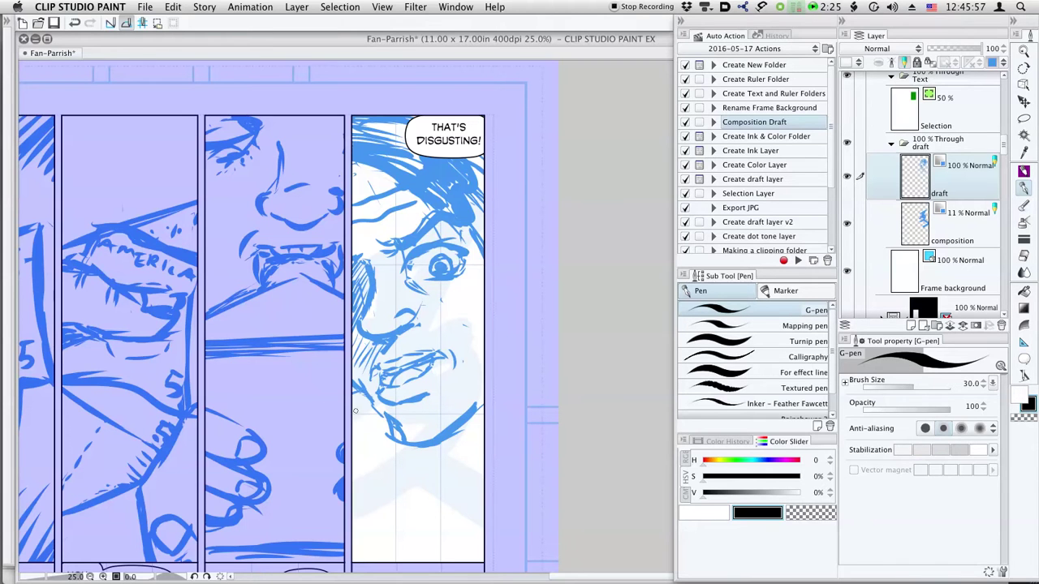
Step: Draw long hair strands down both sides of the face and neck with the G-pen at size 80
key("]")
key("]")
key("]")
key("]")
key("]")
left_click_drag(360, 396, 363, 514)
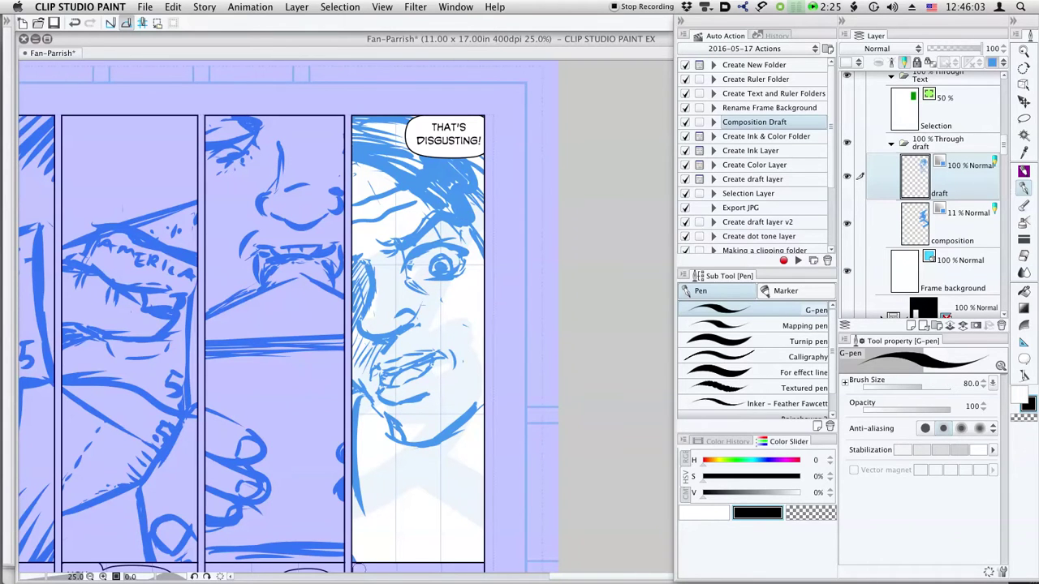
mouse_move(382, 419)
left_mouse_down()
mouse_move(386, 438)
mouse_move(367, 444)
left_mouse_up()
left_click_drag(479, 388, 418, 495)
left_click_drag(487, 419, 442, 502)
left_click_drag(483, 470, 439, 511)
left_click_drag(479, 329, 467, 402)
left_click_drag(484, 260, 462, 353)
mouse_move(486, 220)
left_mouse_down()
mouse_move(466, 333)
mouse_move(472, 406)
left_mouse_up()
left_click_drag(383, 394, 358, 464)
left_click_drag(380, 420, 357, 452)
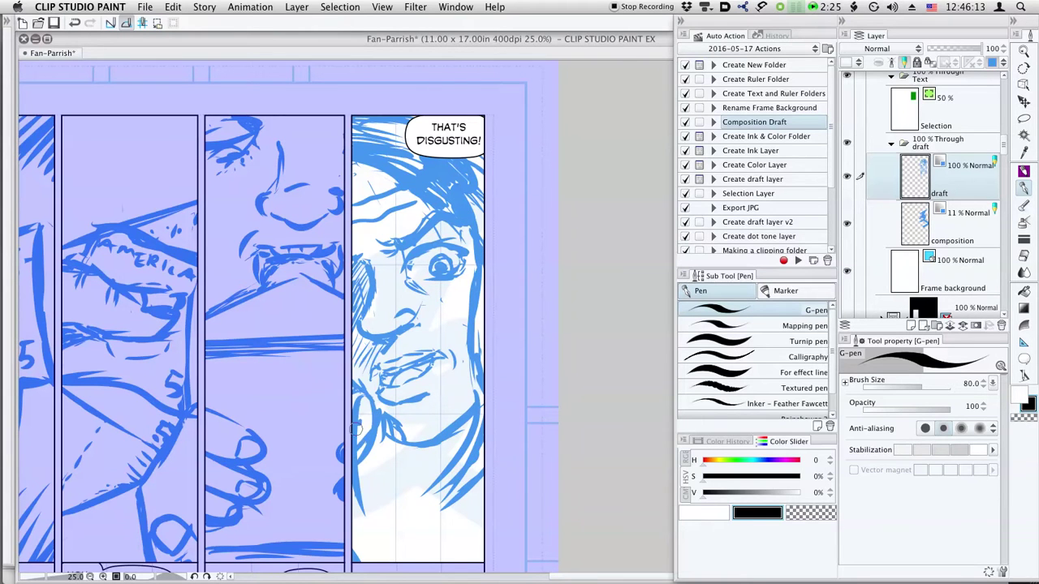
Step: Thicken the jawline and rework the chin, nose and forehead lines with the G-pen at size 80 and the Hard eraser
mouse_move(372, 399)
left_mouse_down()
mouse_move(421, 436)
mouse_move(396, 435)
left_mouse_up()
mouse_move(459, 418)
left_mouse_down()
mouse_move(418, 444)
mouse_move(435, 445)
left_mouse_up()
key("e")
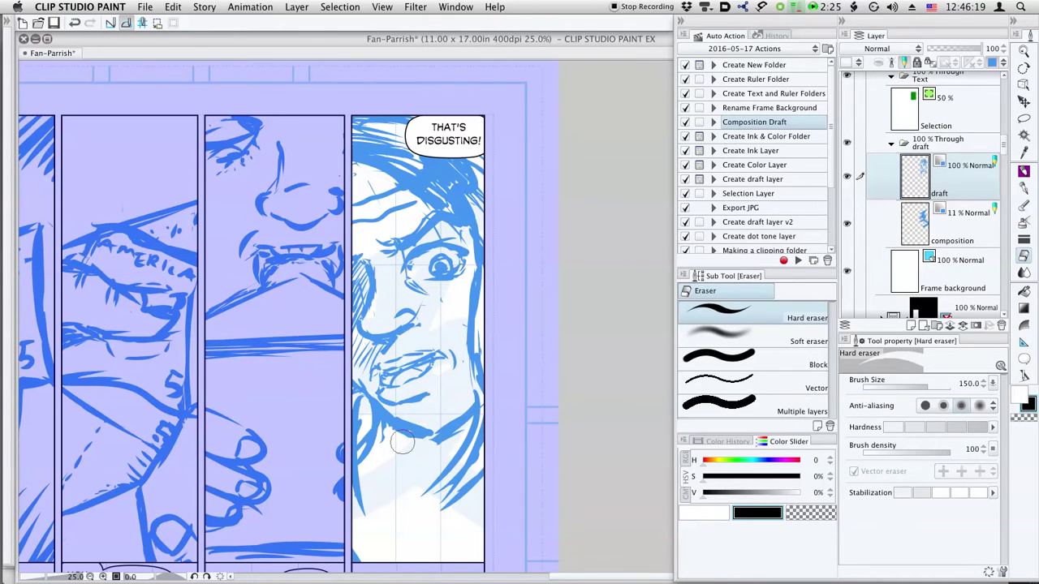
left_click_drag(362, 320, 377, 344)
key("p")
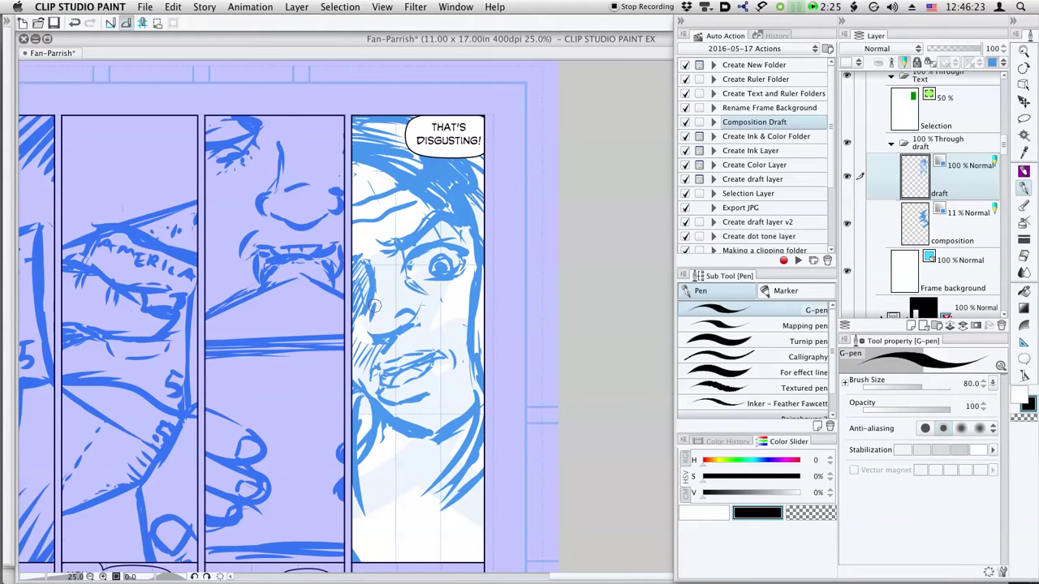
mouse_move(369, 315)
left_mouse_down()
mouse_move(380, 336)
mouse_move(365, 332)
mouse_move(382, 333)
left_mouse_up()
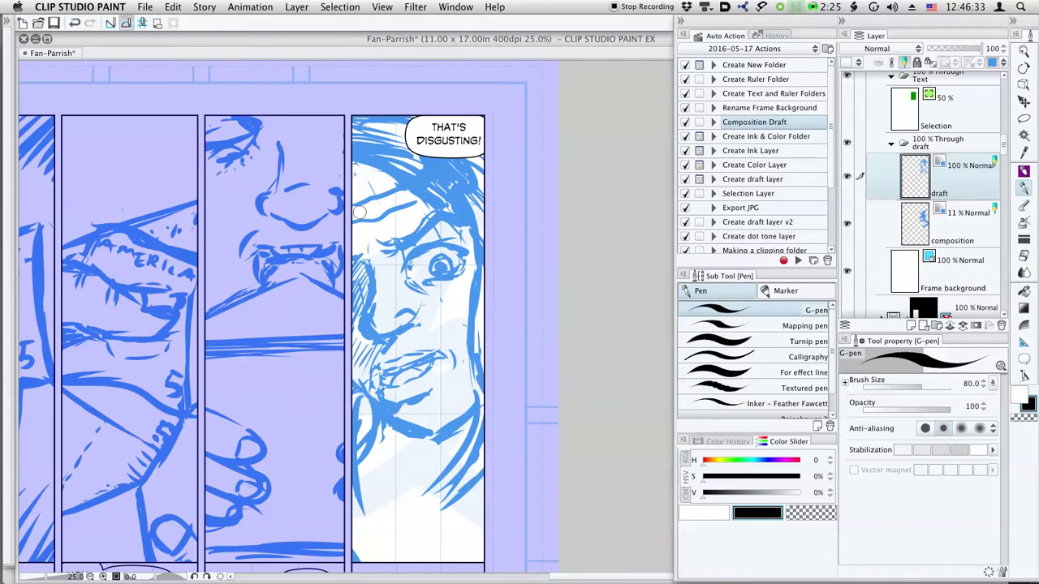
left_click_drag(343, 213, 363, 195)
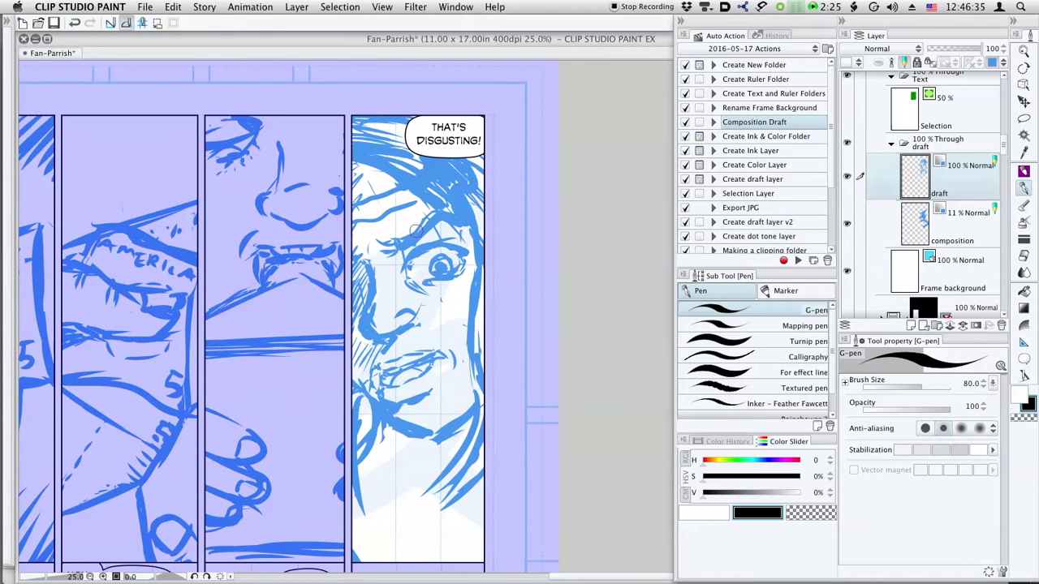
Step: Sketch the neck, collar and clothing folds below the chin with the G-pen at size 50
key("[")
key("[")
left_click_drag(481, 298, 480, 341)
mouse_move(377, 446)
left_mouse_down()
mouse_move(407, 492)
mouse_move(384, 450)
mouse_move(415, 477)
mouse_move(478, 506)
left_mouse_up()
mouse_move(390, 476)
left_mouse_down()
mouse_move(407, 496)
mouse_move(405, 544)
left_mouse_up()
left_click_drag(418, 480, 410, 557)
left_click_drag(405, 520, 406, 562)
mouse_move(481, 510)
left_mouse_down()
mouse_move(453, 560)
mouse_move(455, 543)
left_mouse_up()
mouse_move(481, 490)
left_mouse_down()
mouse_move(469, 520)
mouse_move(442, 528)
left_mouse_up()
left_click_drag(483, 523, 469, 544)
mouse_move(396, 494)
left_mouse_down()
mouse_move(425, 560)
mouse_move(406, 562)
left_mouse_up()
left_click_drag(474, 516, 456, 562)
left_click_drag(469, 541, 458, 555)
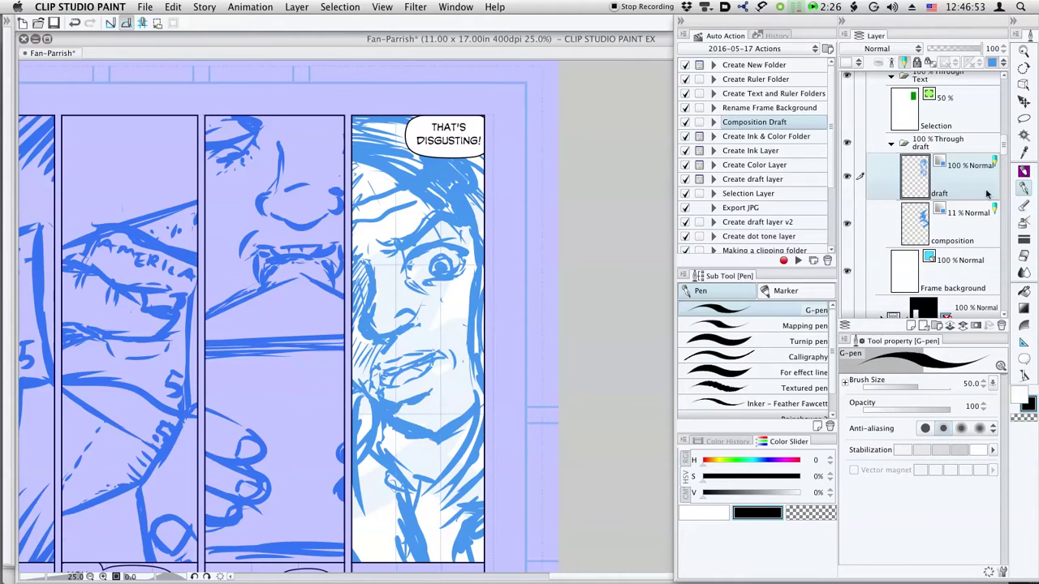
Step: Duplicate the draft layer and rename the upper copy "draft hand"
right_click(966, 171)
left_click(948, 240)
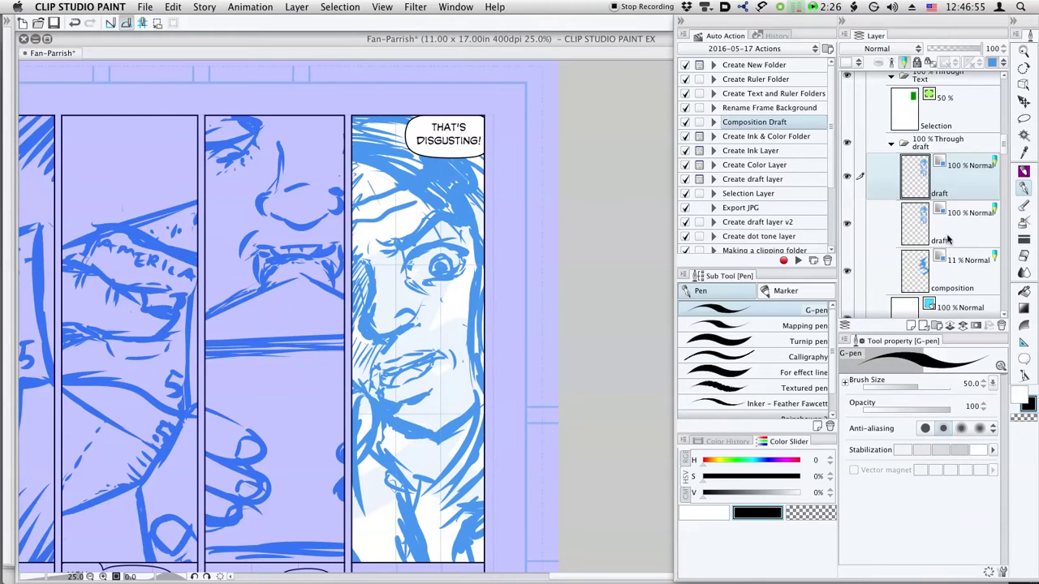
double_click(944, 193)
left_click(963, 186)
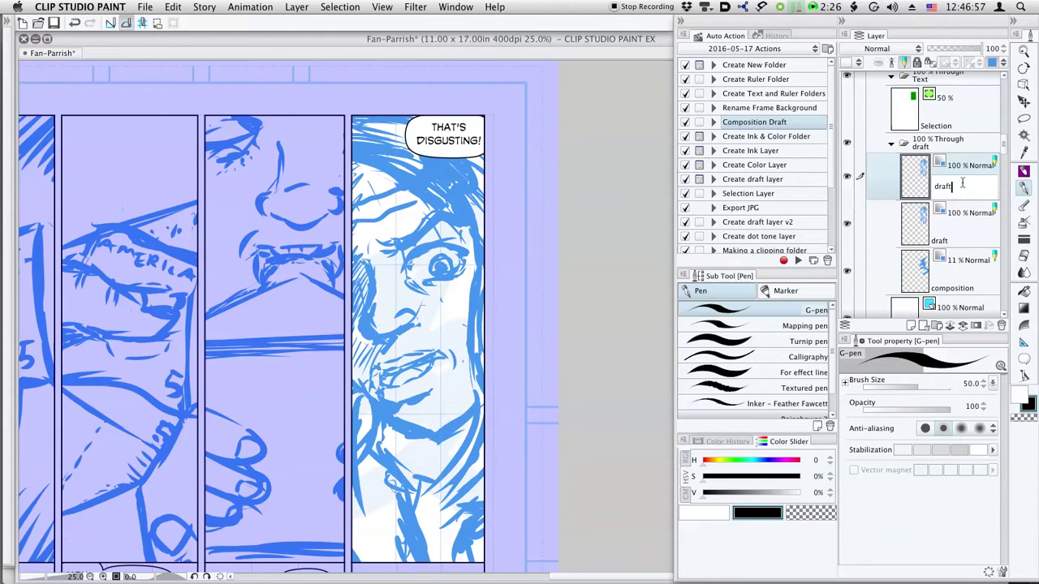
key("Escape")
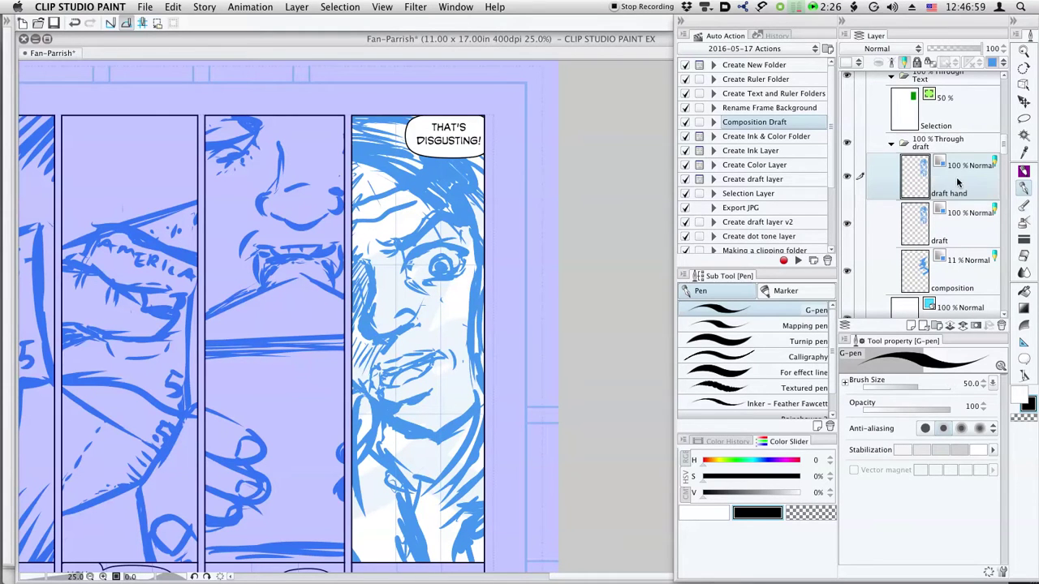
Step: Hide the composition layer and clear the contents of the draft hand layer
left_click(846, 270)
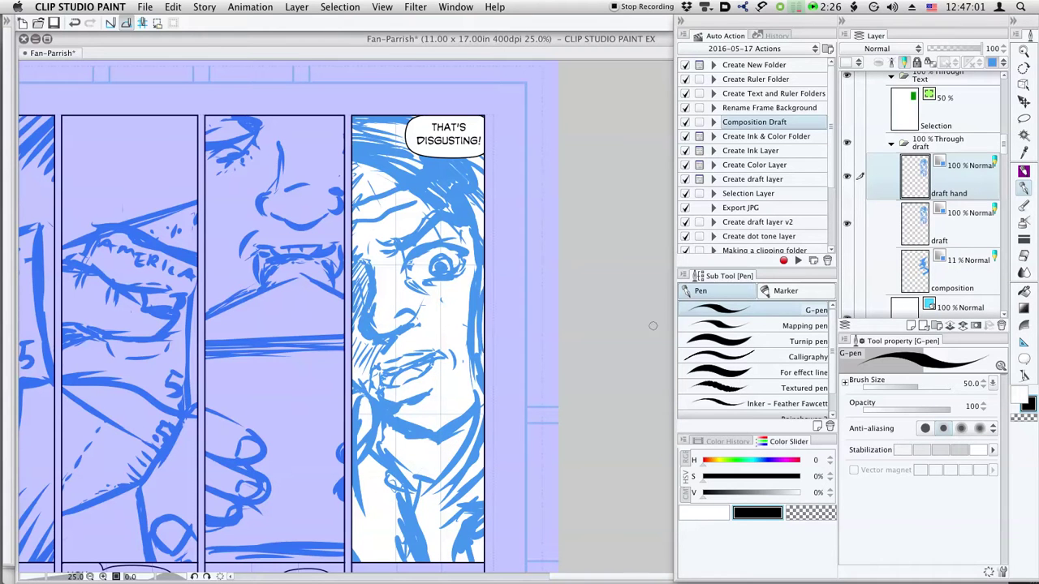
left_click(958, 228)
mouse_move(956, 50)
left_mouse_down()
mouse_move(933, 63)
mouse_move(934, 50)
mouse_move(1003, 49)
left_mouse_up()
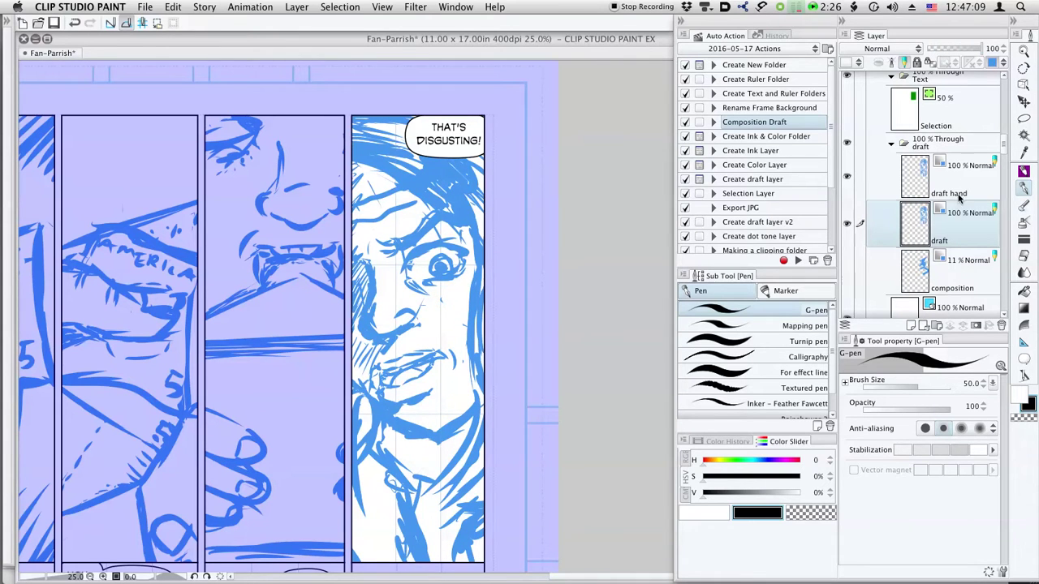
left_click(959, 169)
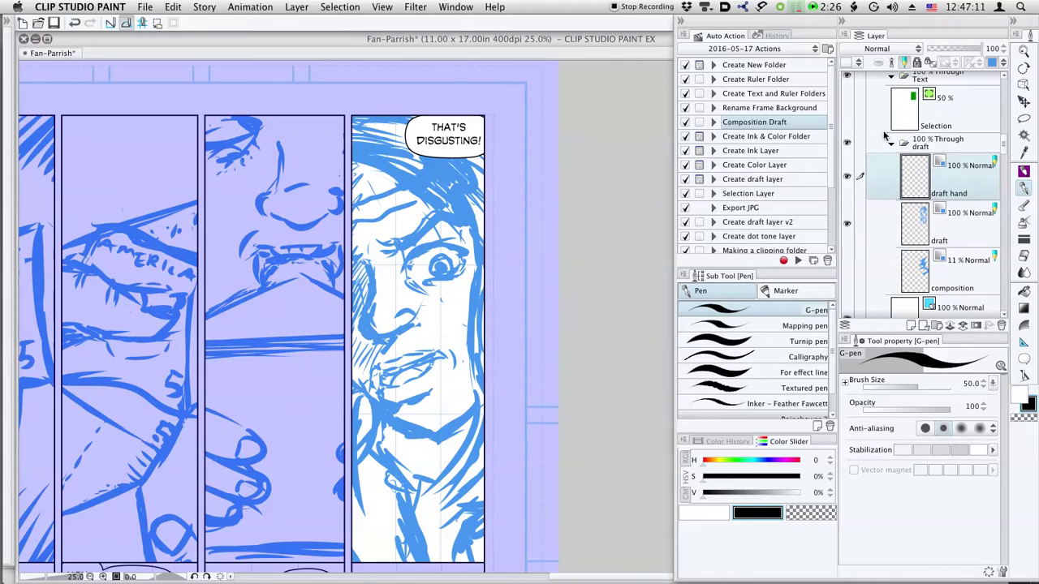
Step: Lower the draft layer's opacity to 40% and sketch the first hand contours over the jaw on the draft hand layer
left_click(974, 213)
left_click_drag(966, 49, 954, 51)
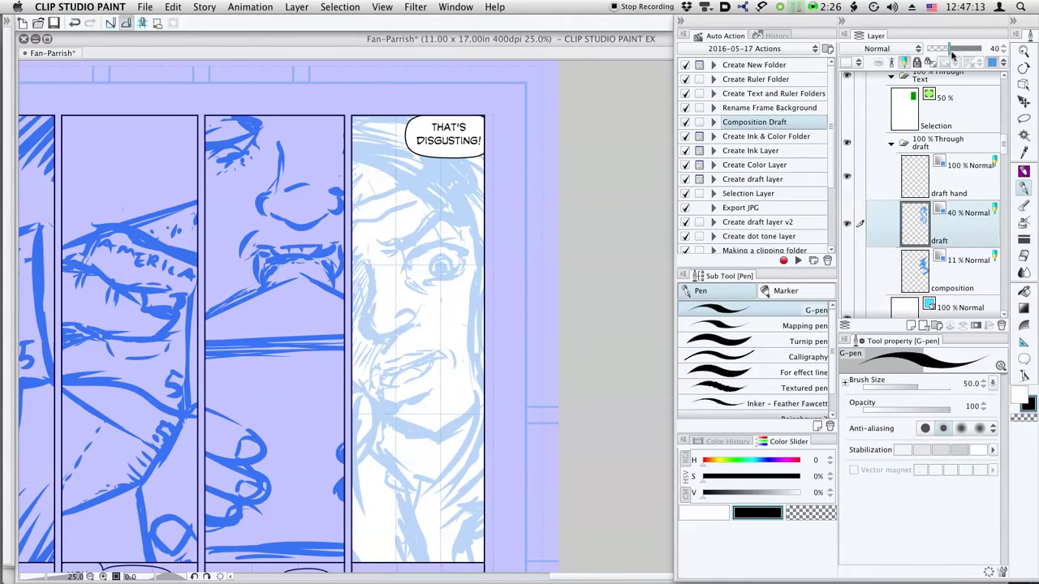
left_click(970, 193)
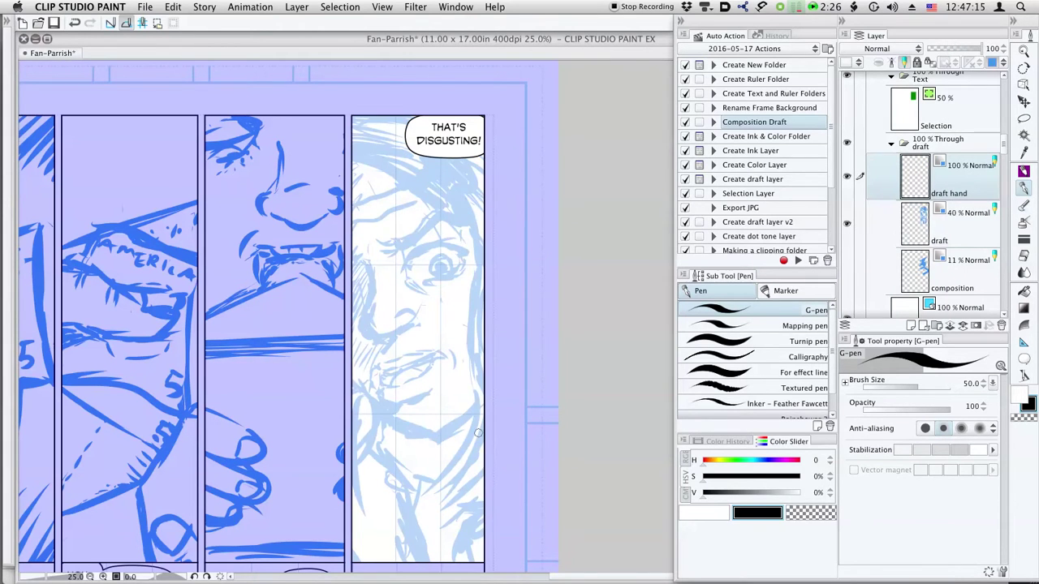
left_click_drag(444, 393, 439, 432)
mouse_move(435, 416)
left_mouse_down()
mouse_move(410, 464)
mouse_move(390, 492)
mouse_move(412, 431)
mouse_move(453, 384)
left_mouse_up()
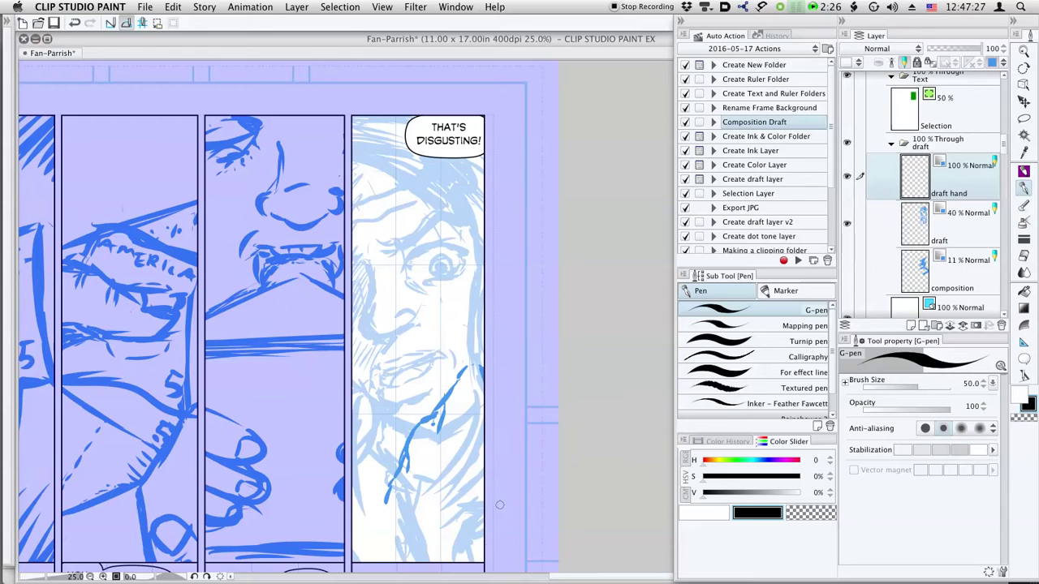
mouse_move(450, 399)
left_mouse_down()
mouse_move(436, 440)
mouse_move(458, 415)
mouse_move(456, 382)
mouse_move(441, 464)
left_mouse_up()
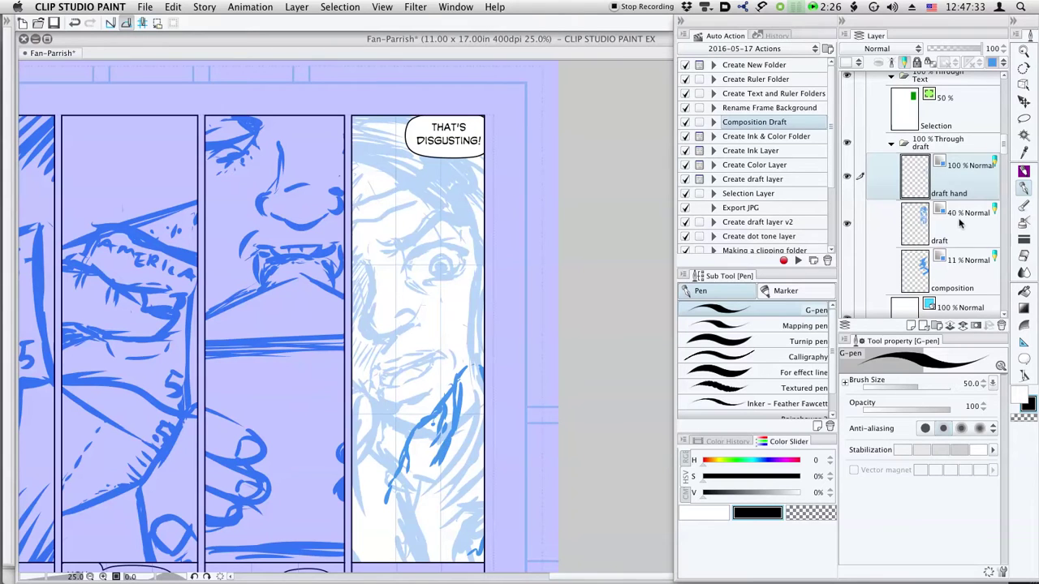
Step: Lower the draft layer's opacity to 17% and make the draft hand layer active again
left_click(962, 229)
left_click_drag(940, 49, 933, 48)
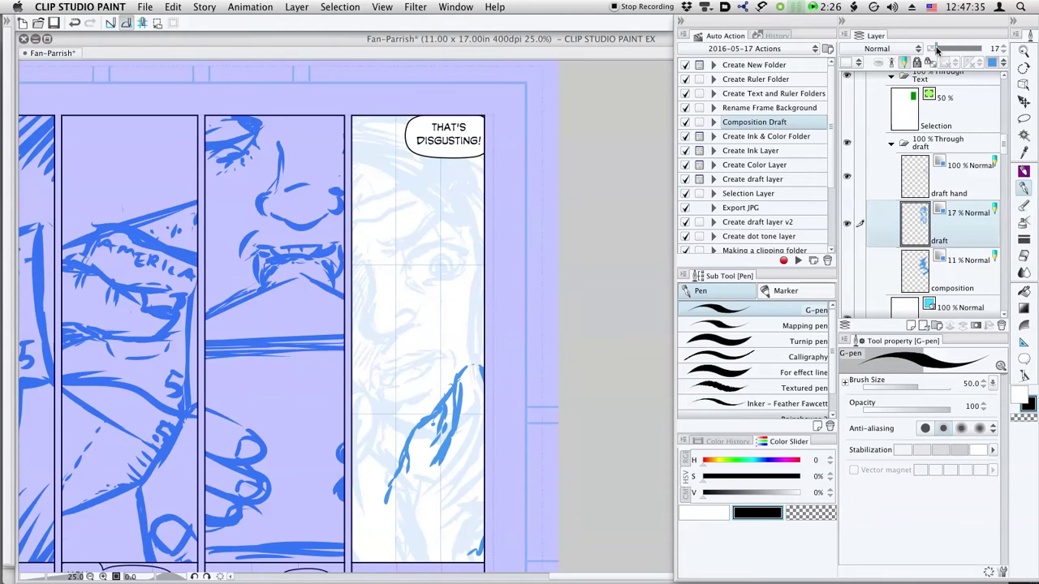
left_click(974, 174)
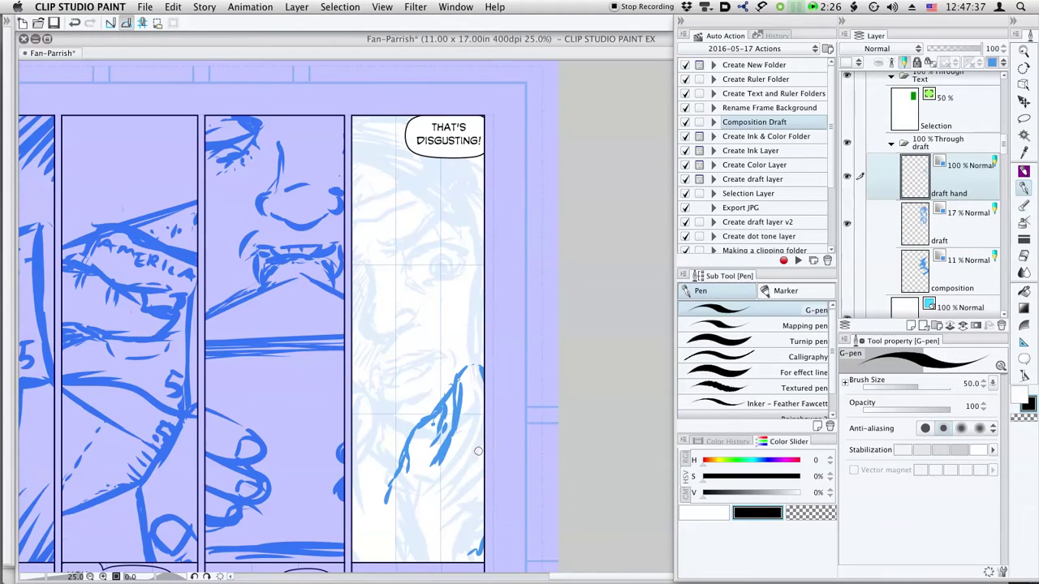
Step: Sketch the palm contours, finger shading and wrist of the hand below the jaw with the G-pen at size 50
left_click_drag(416, 497, 420, 491)
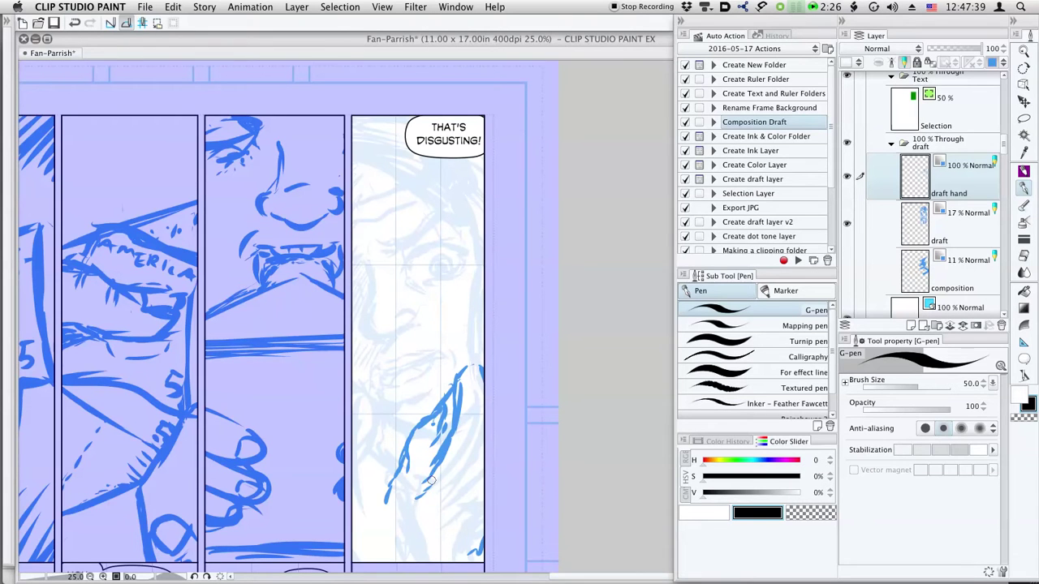
mouse_move(438, 437)
left_mouse_down()
mouse_move(424, 466)
mouse_move(449, 386)
left_mouse_up()
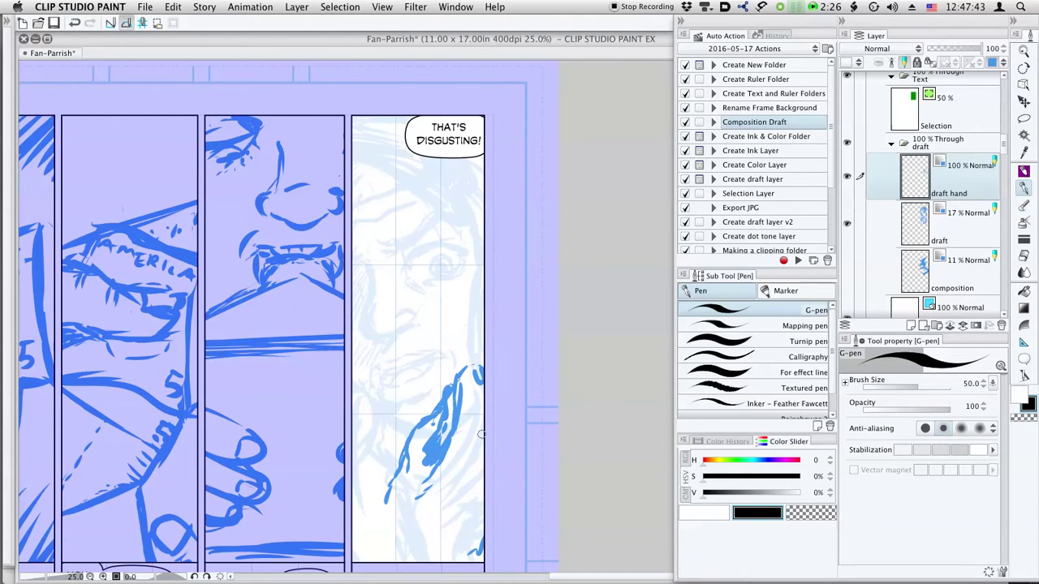
left_click_drag(479, 456, 475, 472)
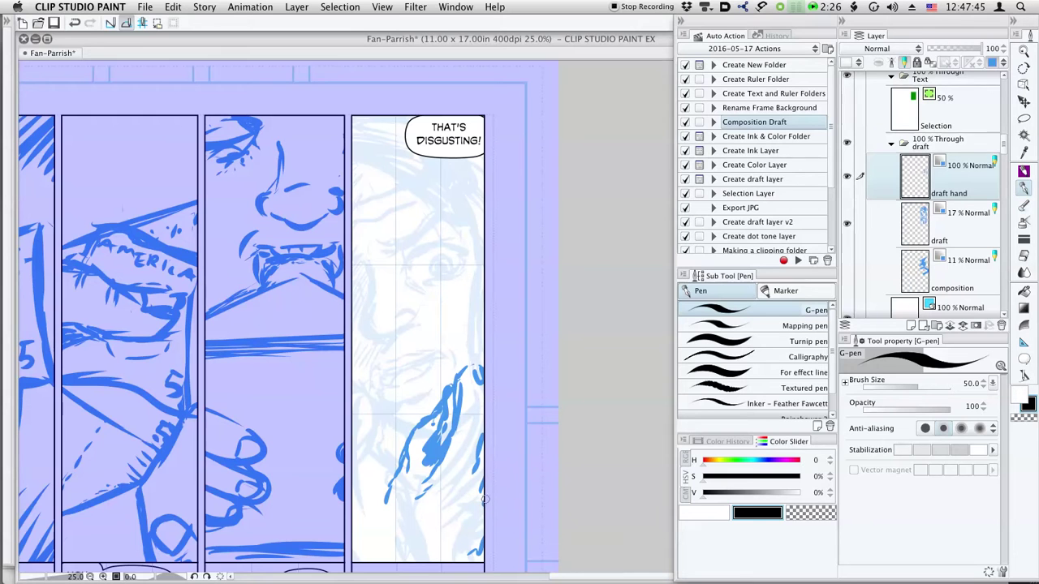
left_click_drag(401, 461, 401, 510)
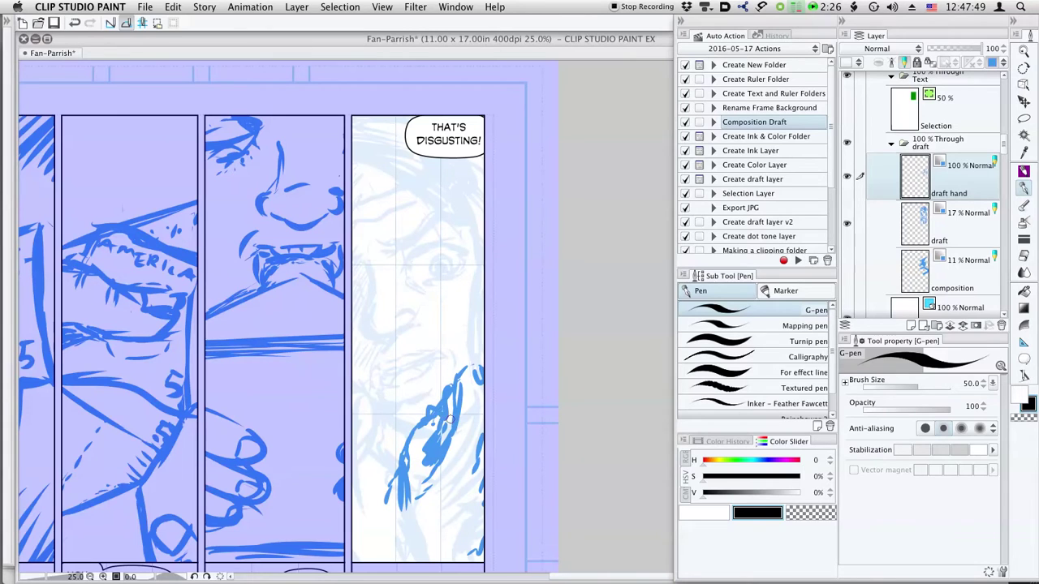
left_click_drag(405, 511, 395, 556)
left_click_drag(417, 510, 406, 557)
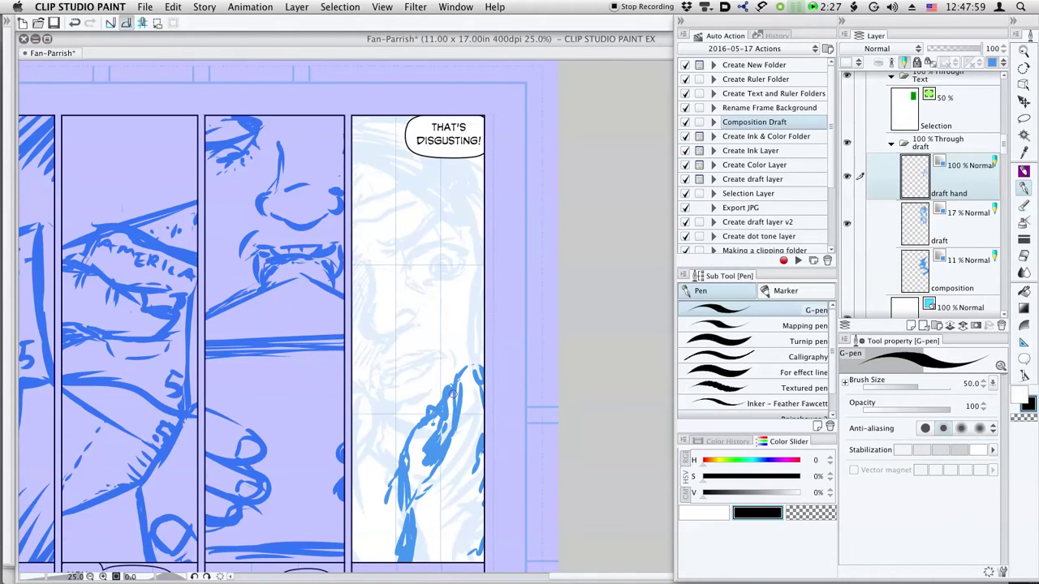
Step: Erase the rough hand contours and redraw the thumb, fingers and palm edge more cleanly over the jaw
key("e")
mouse_move(441, 371)
left_mouse_down()
mouse_move(389, 488)
mouse_move(389, 457)
mouse_move(390, 491)
mouse_move(408, 414)
mouse_move(445, 399)
mouse_move(423, 442)
mouse_move(424, 458)
mouse_move(431, 452)
mouse_move(445, 401)
mouse_move(423, 452)
mouse_move(438, 410)
left_mouse_up()
key("p")
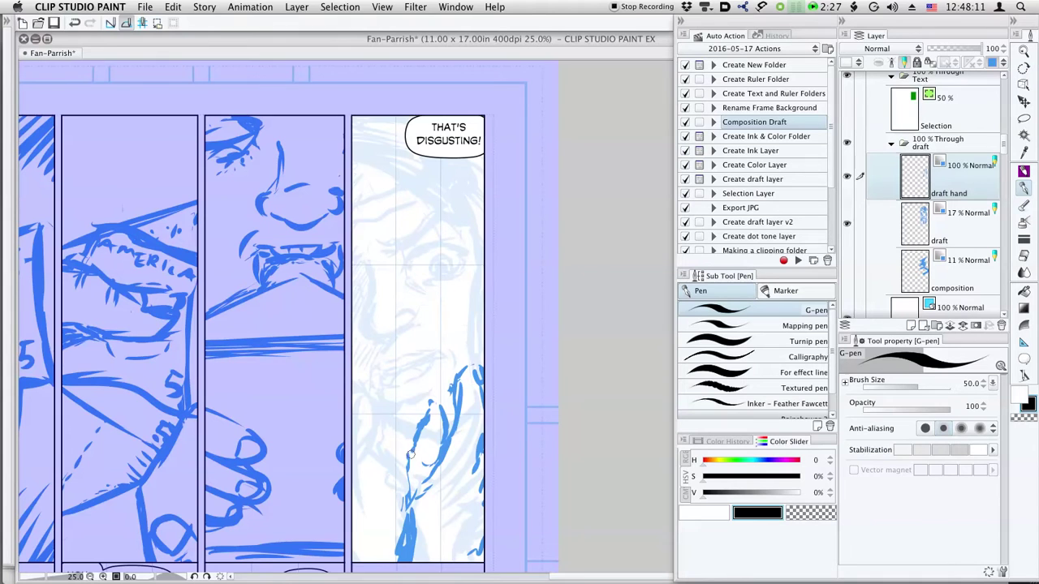
left_click_drag(426, 448, 422, 466)
key("e")
mouse_move(445, 448)
left_mouse_down()
mouse_move(433, 486)
mouse_move(473, 398)
mouse_move(459, 382)
mouse_move(448, 390)
mouse_move(447, 377)
mouse_move(448, 399)
mouse_move(463, 373)
left_mouse_up()
key("p")
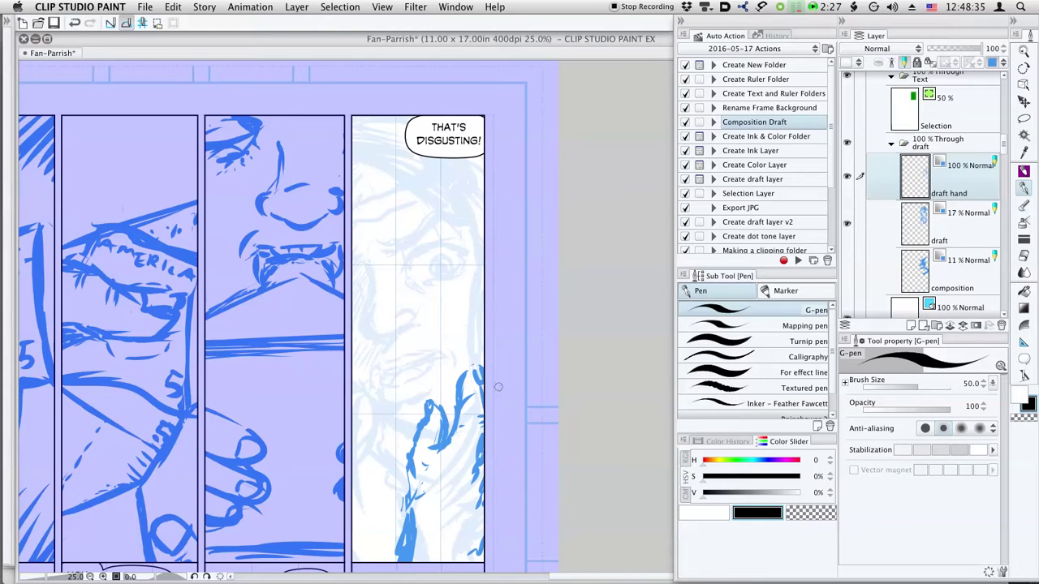
Step: Add strokes to the hand along the panel's outer border and trim the wrist shading with the Hard eraser at size 150
left_click_drag(479, 391, 481, 422)
key("e")
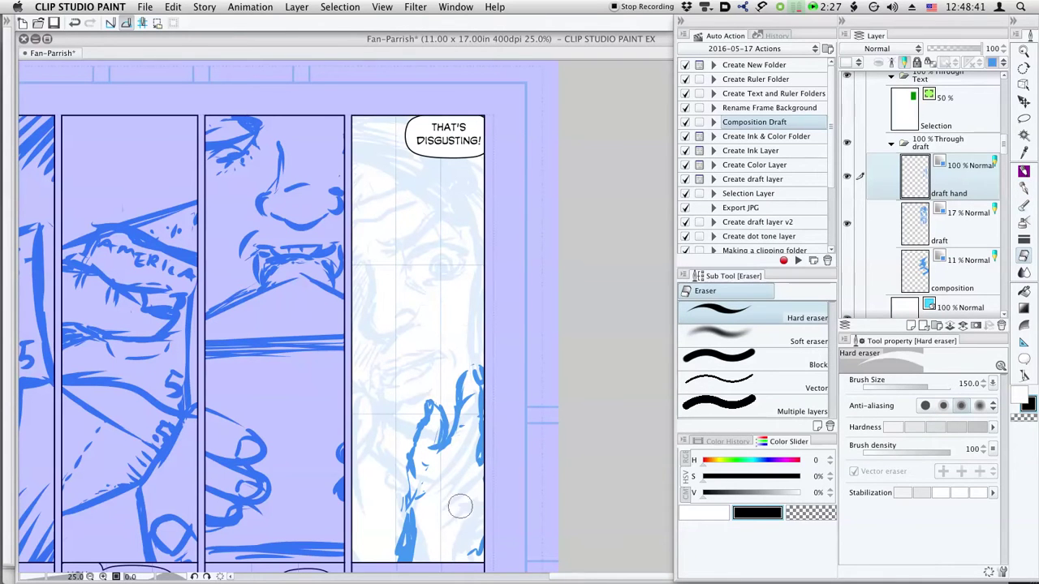
mouse_move(397, 533)
left_mouse_down()
mouse_move(400, 515)
mouse_move(402, 548)
left_mouse_up()
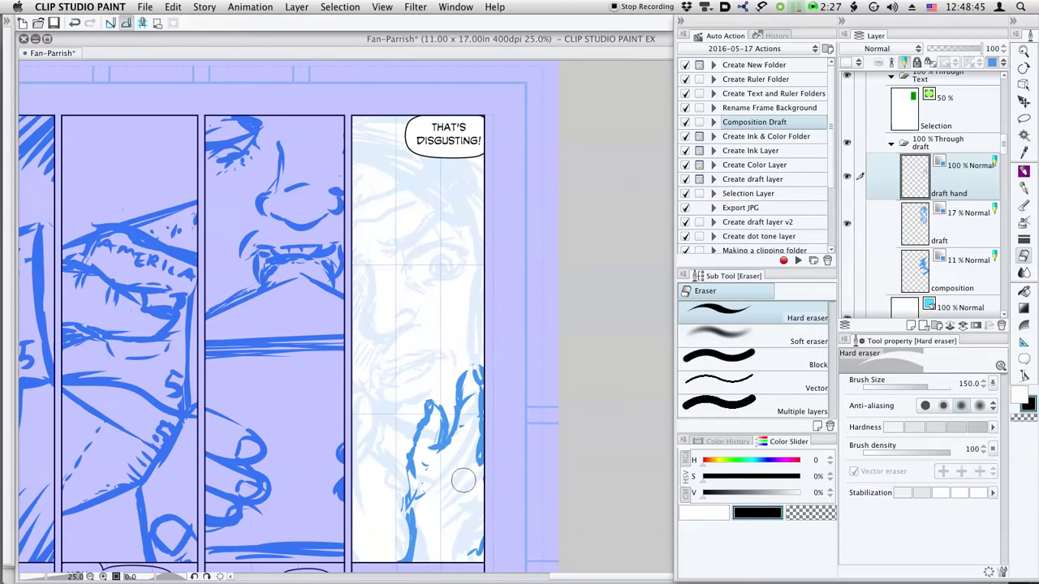
left_click_drag(395, 414, 429, 413)
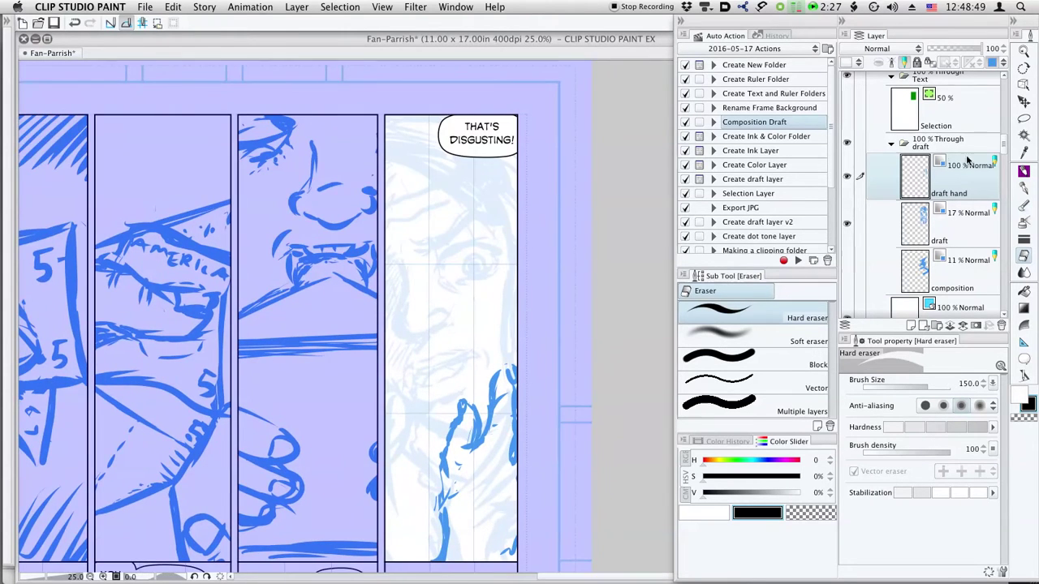
Step: Add a mask to the draft layer, erase the face and clothing lines beneath the hand, and raise the layer's opacity to 100%
left_click(947, 221)
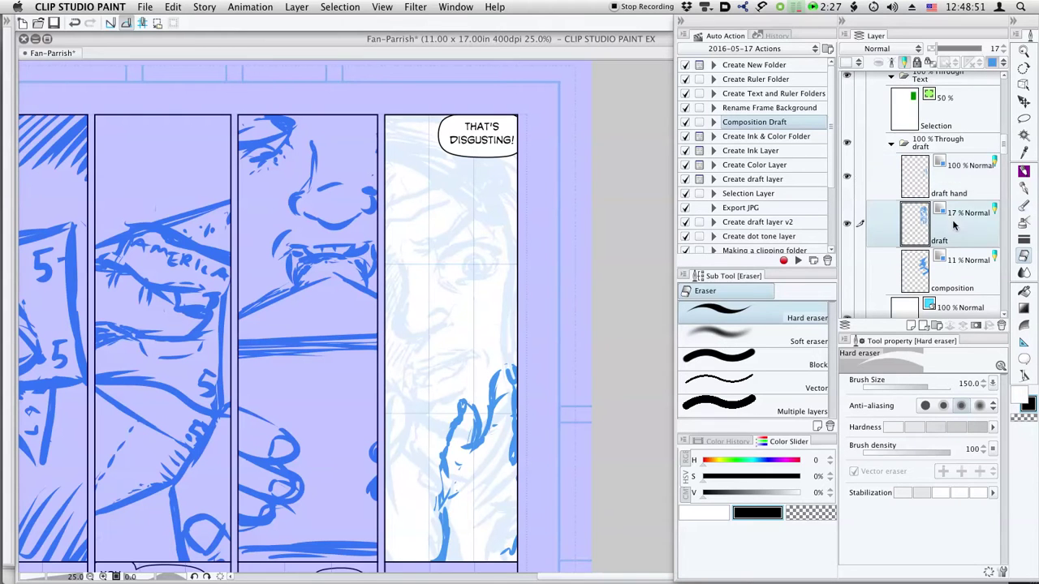
left_click(975, 325)
mouse_move(491, 451)
left_mouse_down()
mouse_move(470, 484)
mouse_move(463, 430)
mouse_move(458, 552)
mouse_move(498, 545)
left_mouse_up()
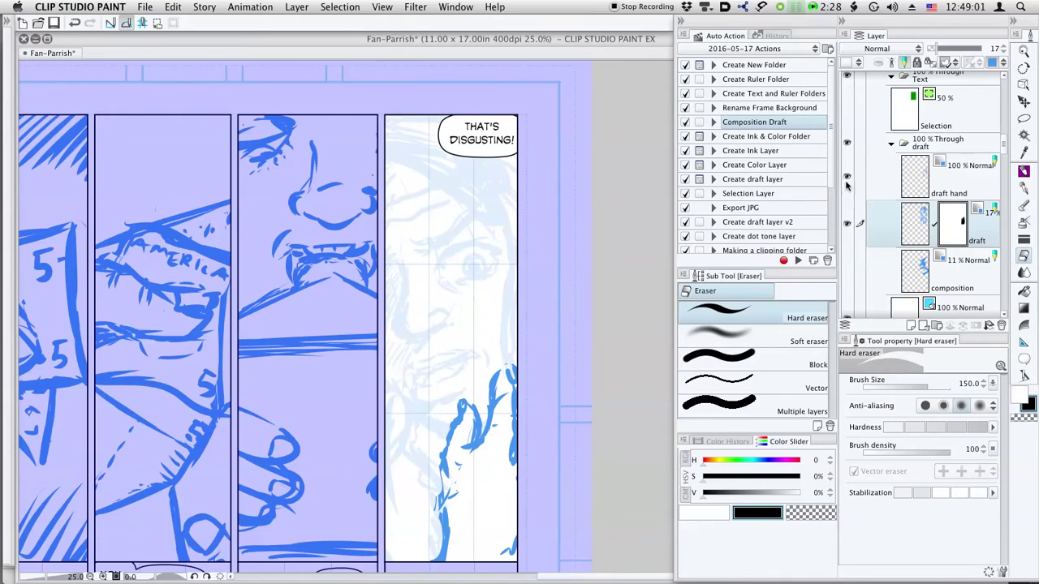
left_click(946, 170)
left_click(948, 213)
left_click_drag(950, 52, 997, 51)
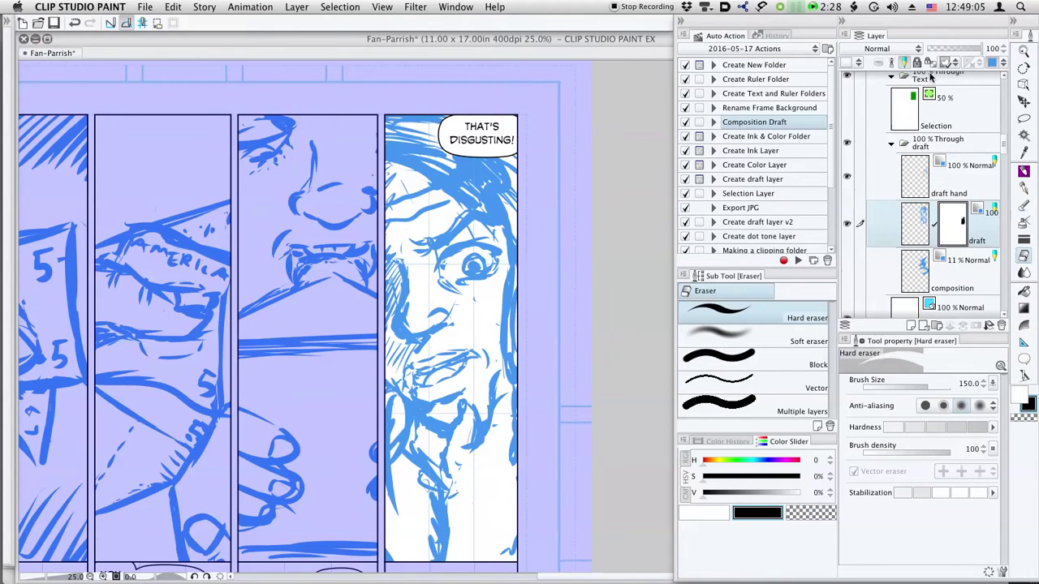
Step: Collapse panel A's frame folder and select frame folder I, the "WHAT?" panel in the next row
left_click_drag(1005, 144, 1005, 124)
left_click(892, 226)
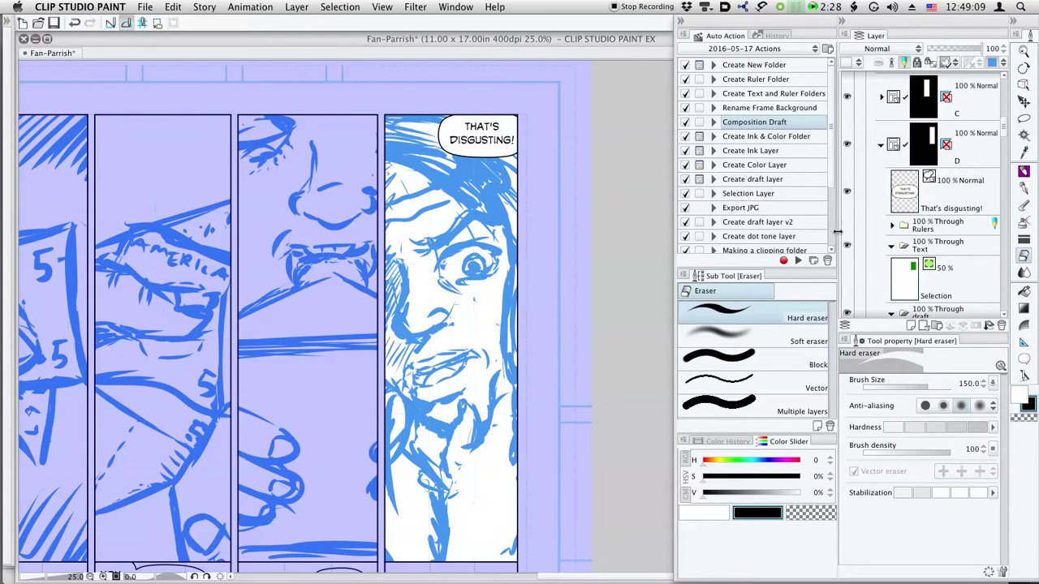
scroll(487, 333, "down", 10)
scroll(487, 333, "left", 6)
scroll(454, 316, "down", 4)
scroll(1004, 114, "down", 5)
scroll(1004, 114, "up", 5)
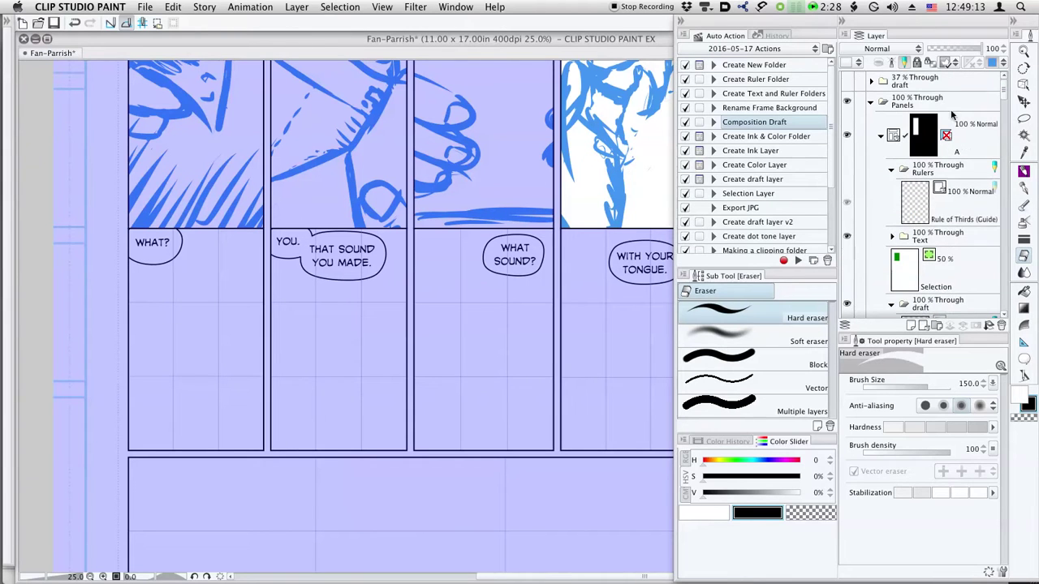
left_click(881, 139)
scroll(1005, 104, "down", 3)
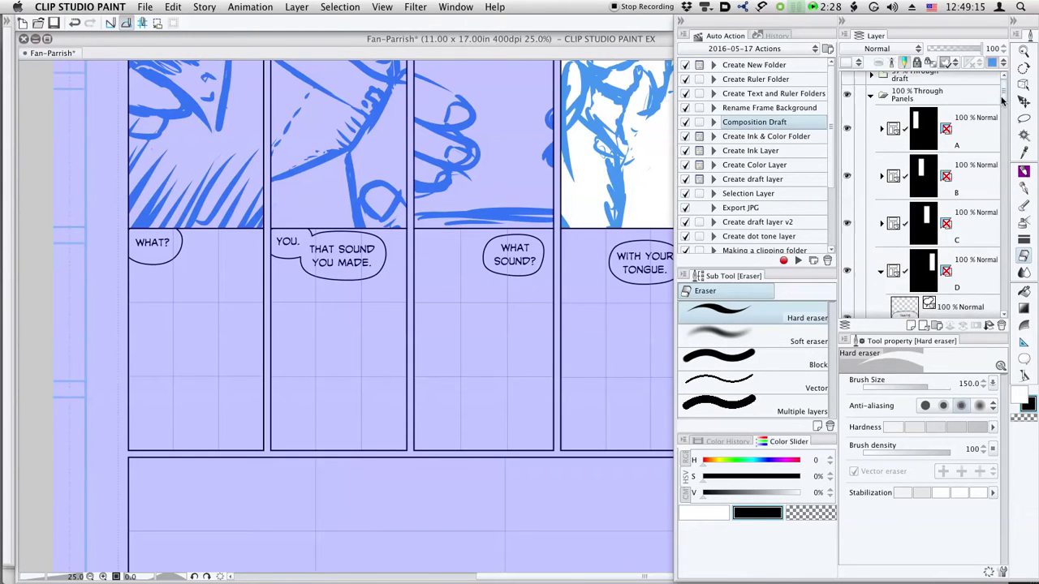
left_click_drag(1005, 108, 1002, 166)
left_click(964, 161)
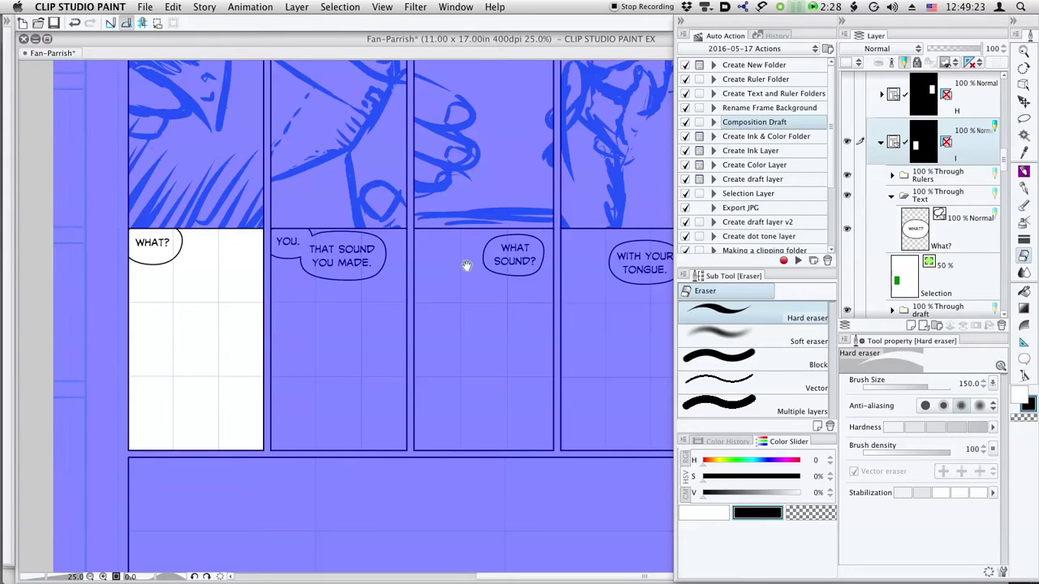
Step: Shorten the Rule of Thirds guide in panel I by lowering its upper edge slightly beneath the panel border
scroll(473, 267, "up", 8)
scroll(473, 266, "right", 2)
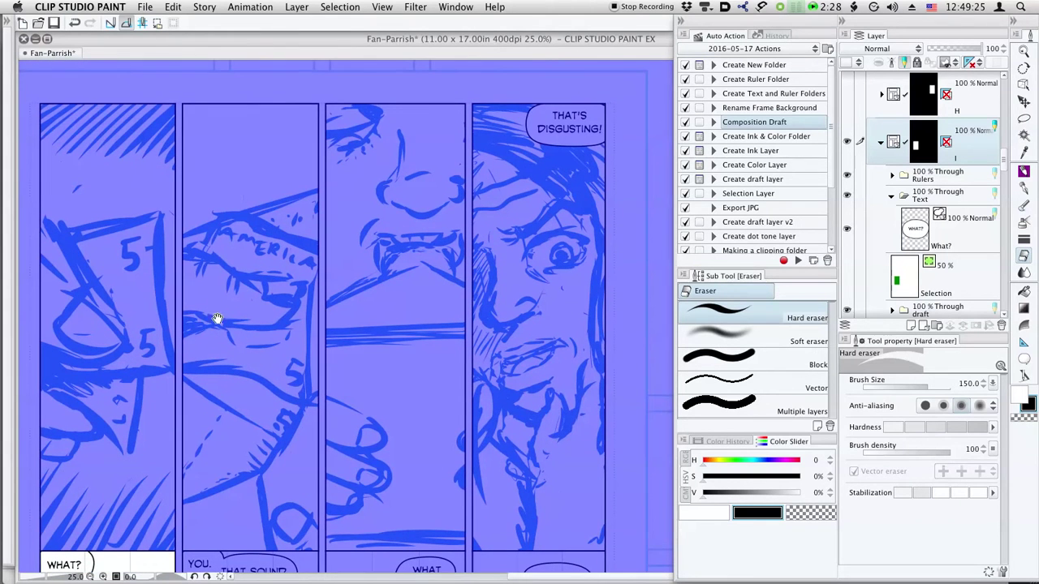
scroll(360, 401, "down", 8)
scroll(360, 401, "left", 3)
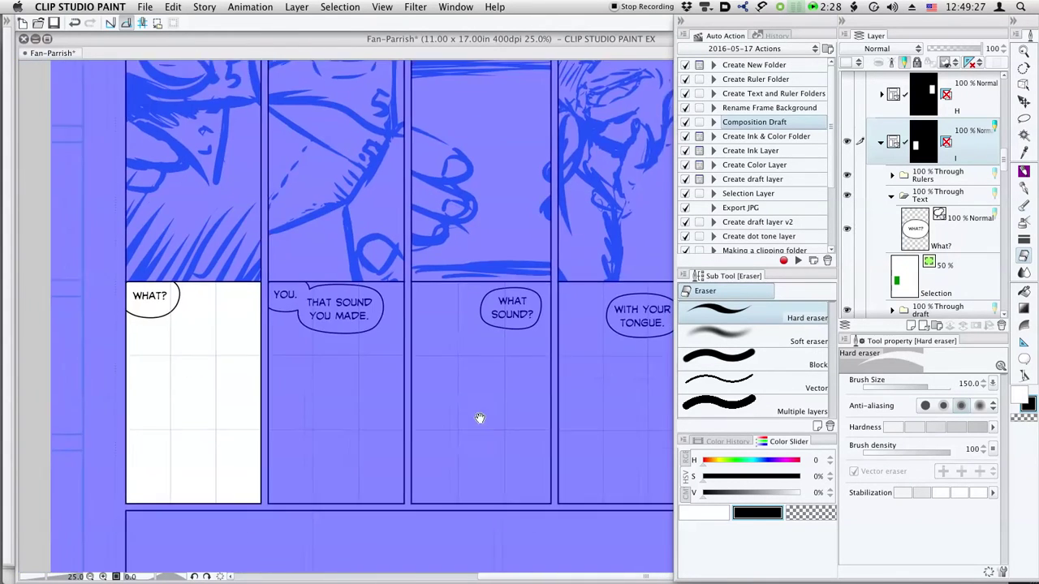
left_click(919, 176)
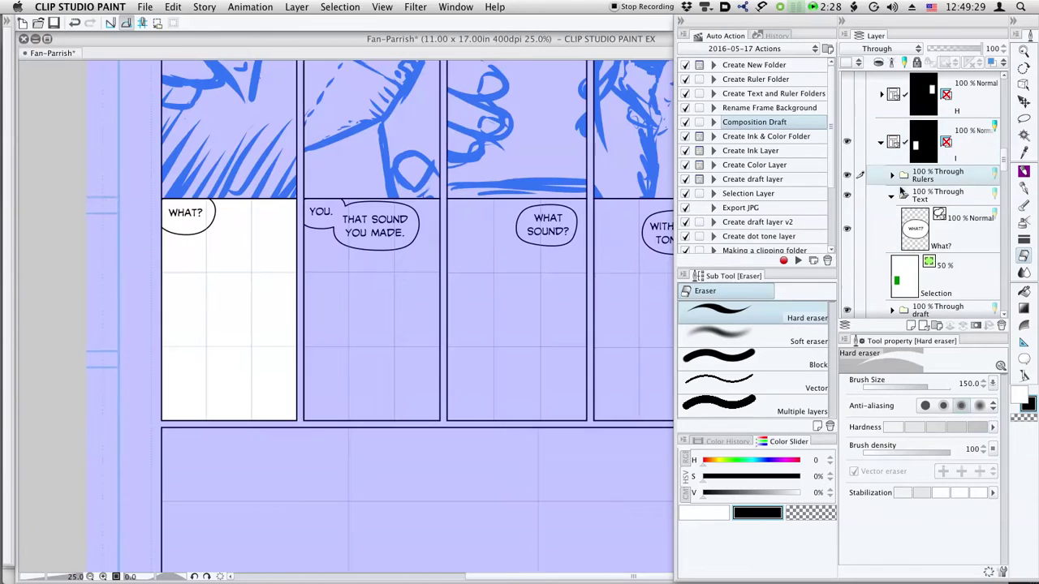
left_click(892, 176)
left_click(924, 211)
key("o")
left_click_drag(147, 170, 329, 482)
left_click_drag(229, 188, 229, 209)
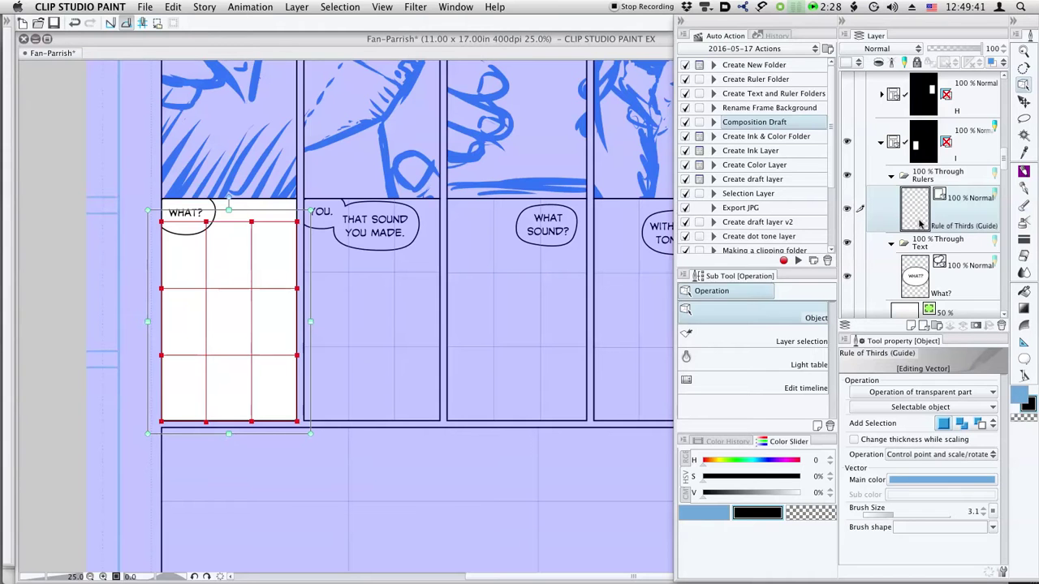
left_click(928, 187)
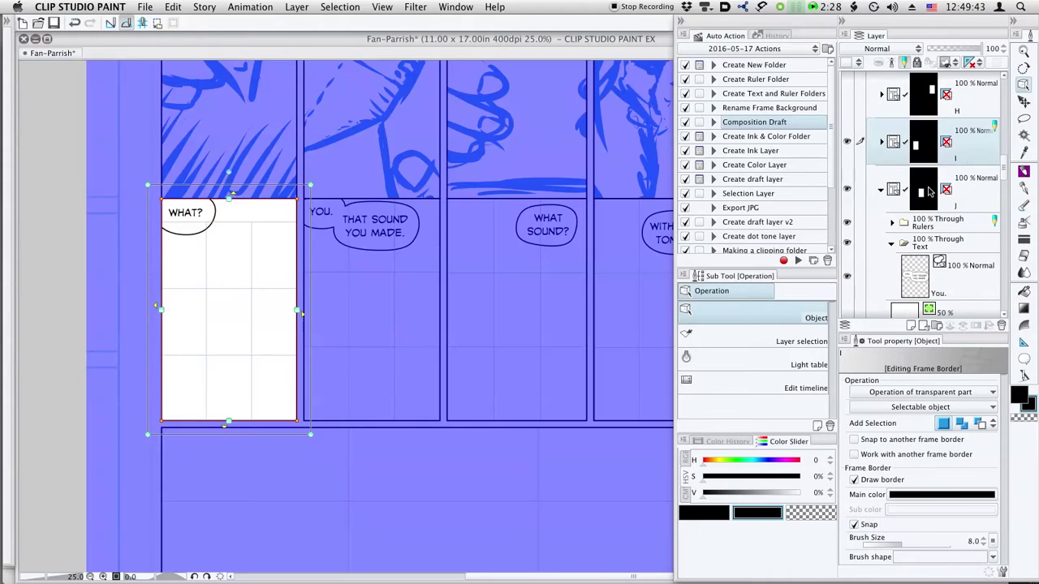
Step: Shorten the Rule of Thirds guide in panel J so that it starts near the lower edge of the speech balloon
left_click(932, 190)
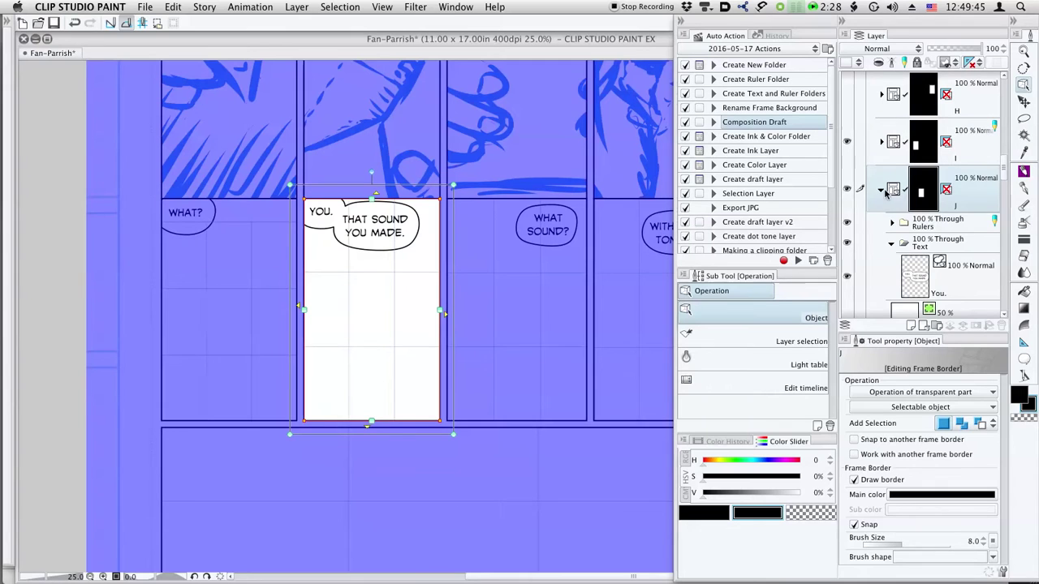
left_click(939, 276)
scroll(910, 171, "down", 3)
left_click(891, 175)
left_click(899, 212)
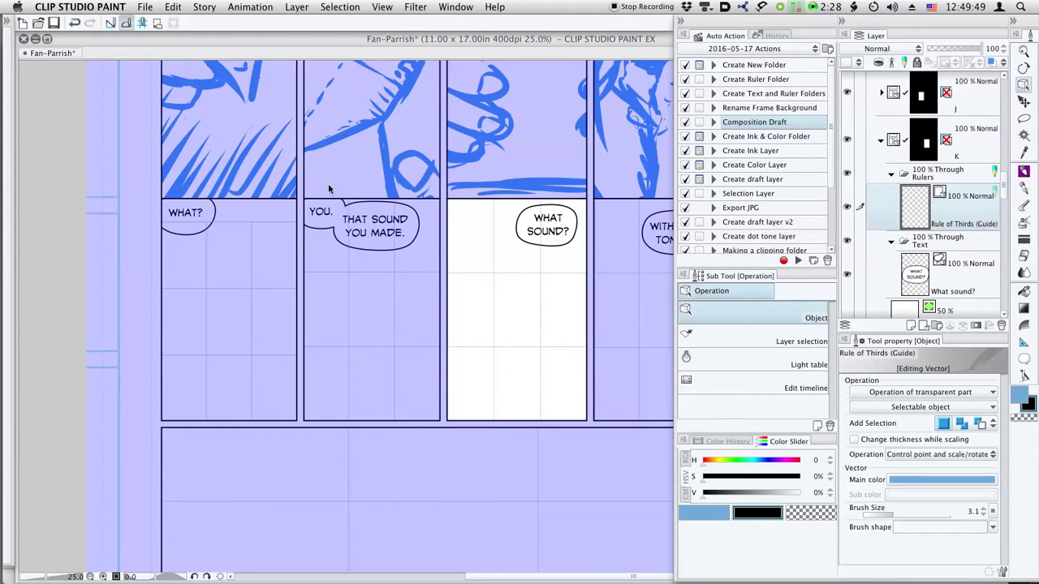
left_click(930, 98)
left_click(882, 96)
left_click(925, 134)
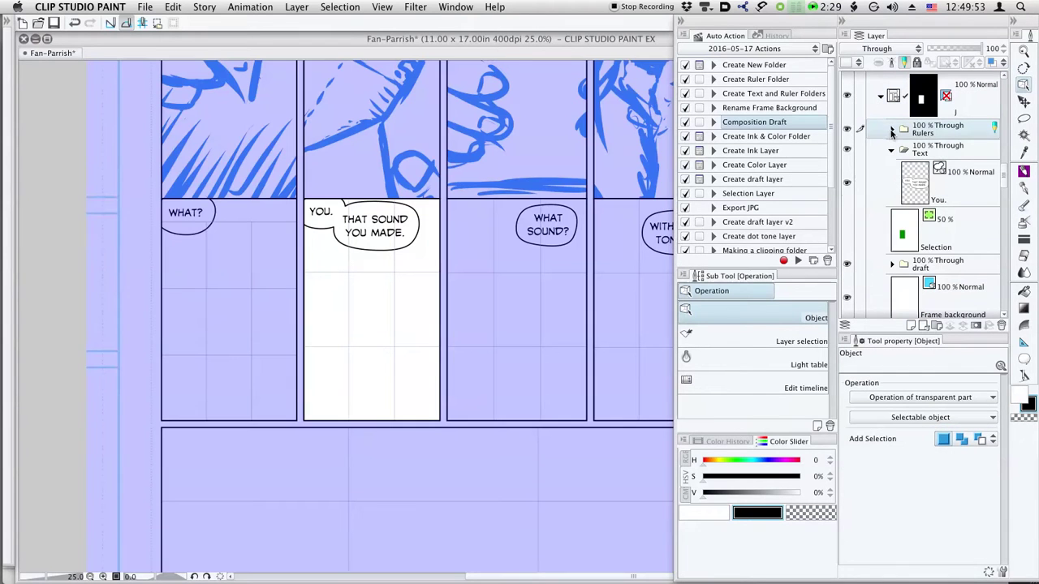
left_click(891, 131)
left_click(903, 162)
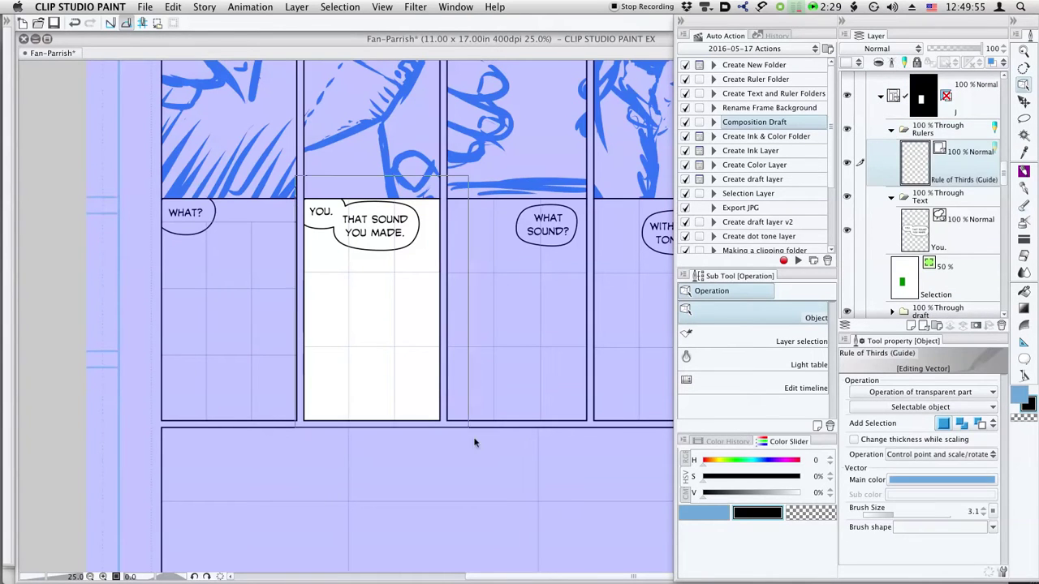
left_click_drag(373, 185, 372, 224)
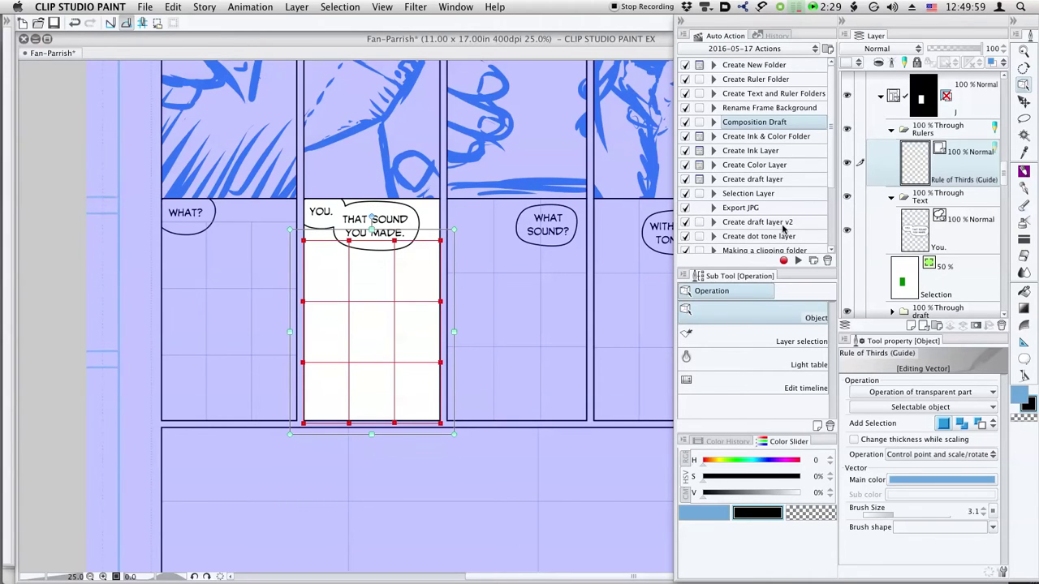
Step: Lower the upper edge of panel I's Rule of Thirds guide to match the guide in panel J, and collapse the panel's folder
scroll(557, 287, "right", 3)
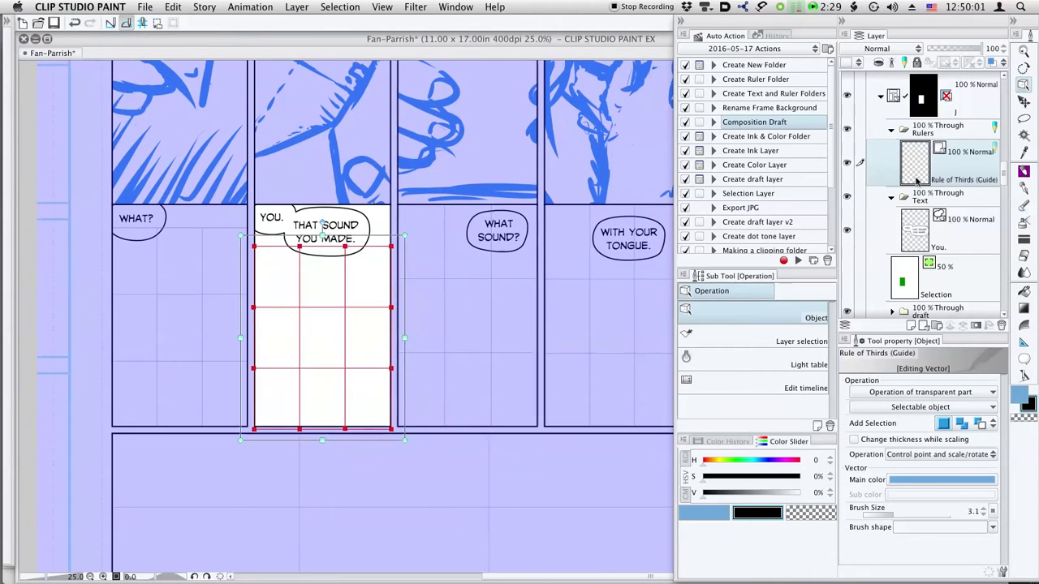
scroll(980, 162, "up", 5)
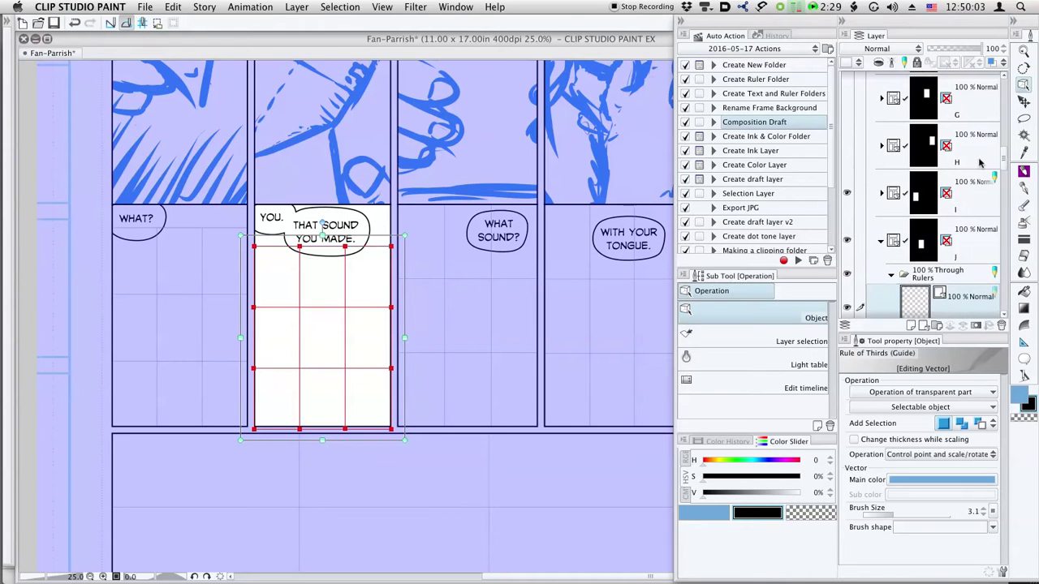
left_click(901, 193)
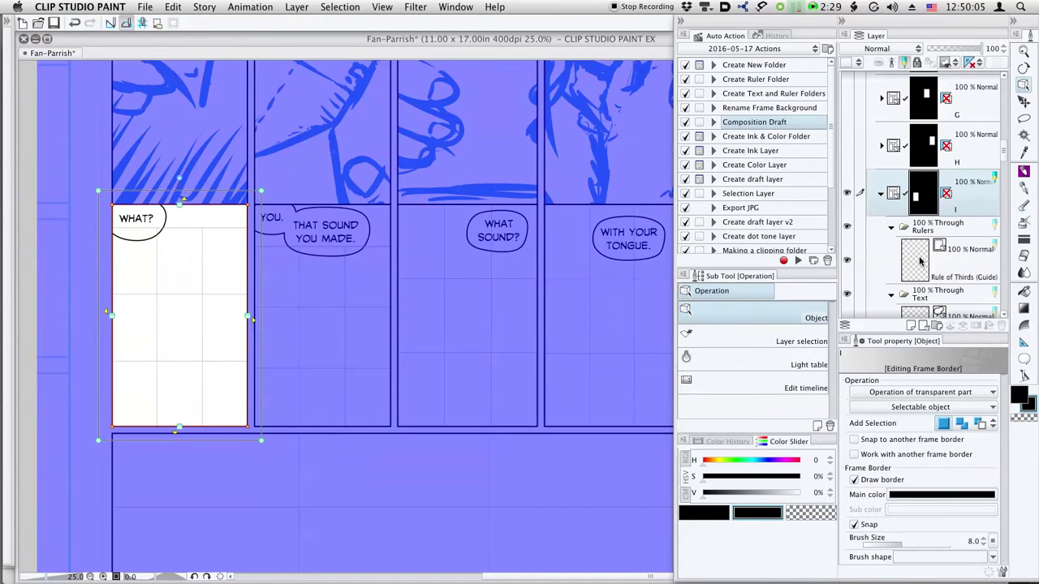
left_click(920, 260)
left_click_drag(182, 217, 182, 236)
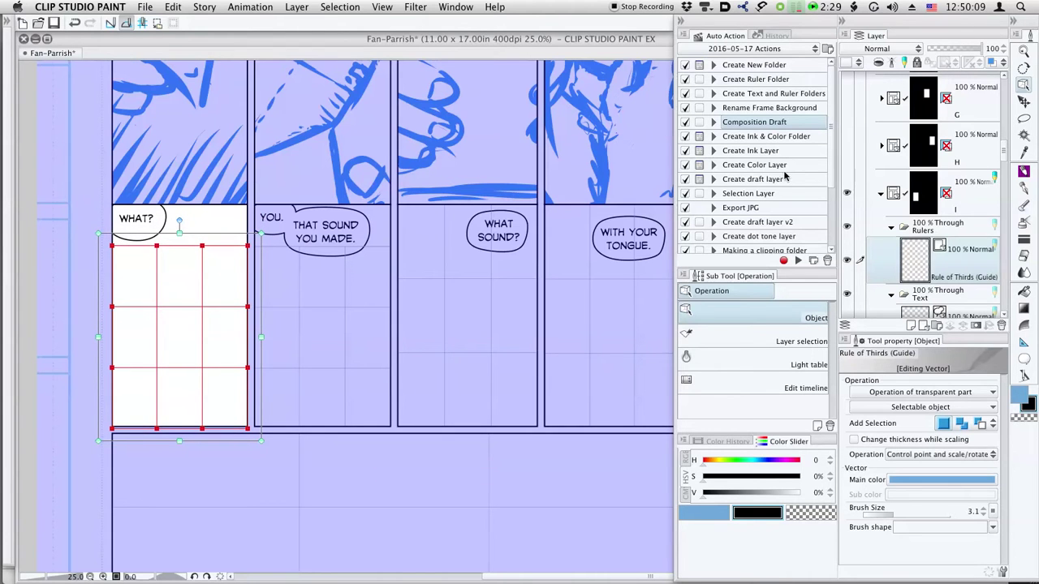
left_click(880, 194)
Step: Shorten the Rule of Thirds guide in panel K so its upper edge lines up with the guides in panels I and J
left_click_drag(1002, 158, 999, 200)
left_click(926, 202)
left_click(925, 254)
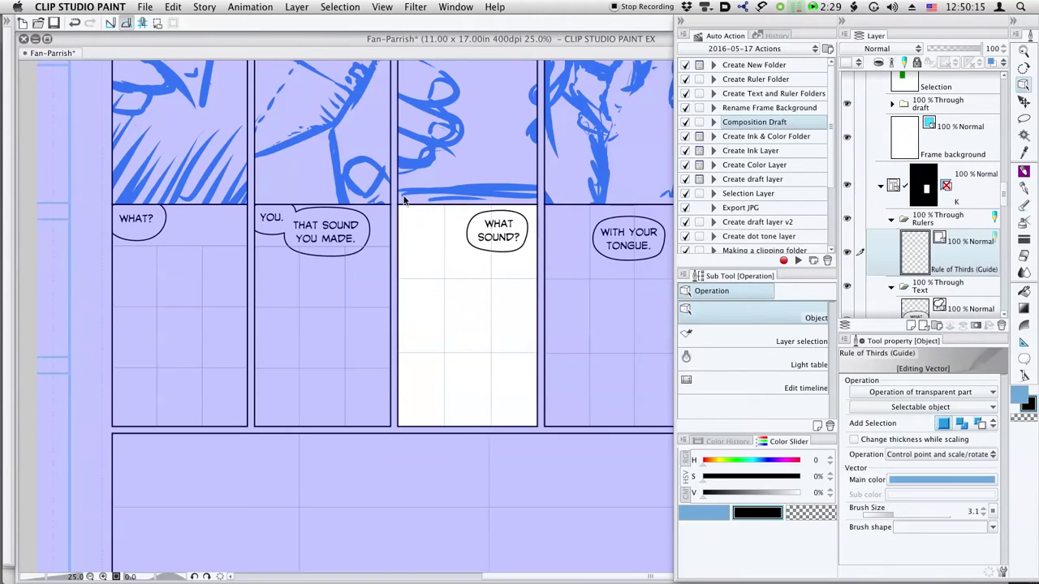
left_click_drag(468, 193, 474, 225)
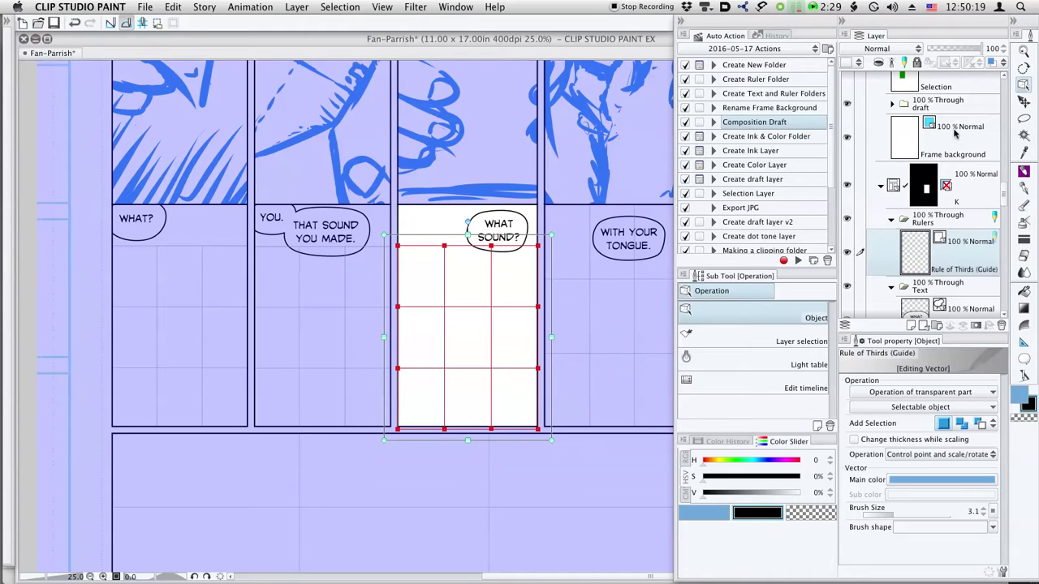
Step: Move the "What sound?" balloon in panel K up and over into the panel's upper-right corner
left_click(926, 290)
left_click(917, 315)
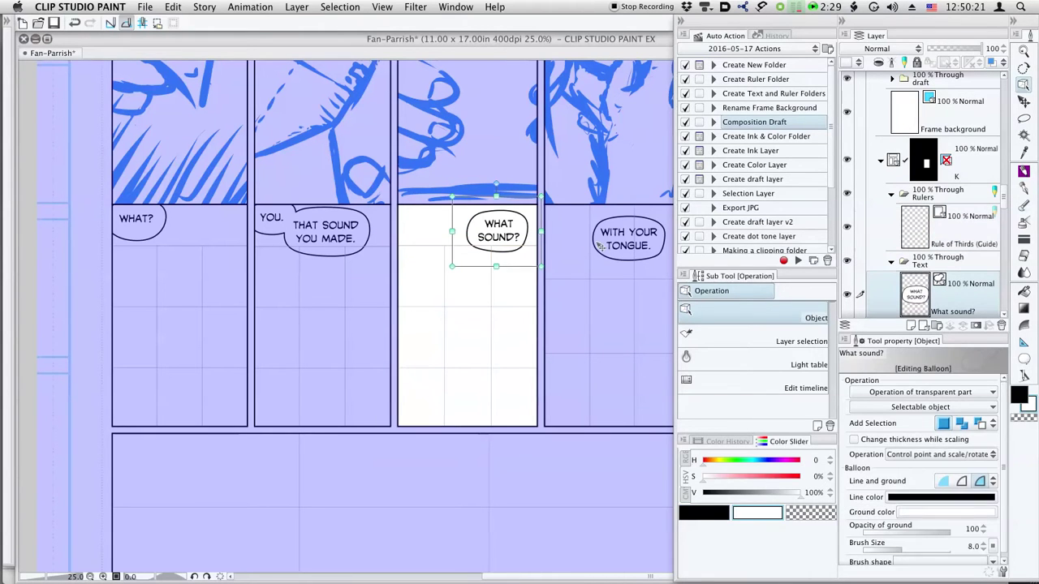
key("k")
left_click_drag(499, 225, 507, 219)
Step: Shorten the Rule of Thirds guide in panel L by lowering its upper edge to line up with the guides beside it
left_click_drag(538, 302, 378, 311)
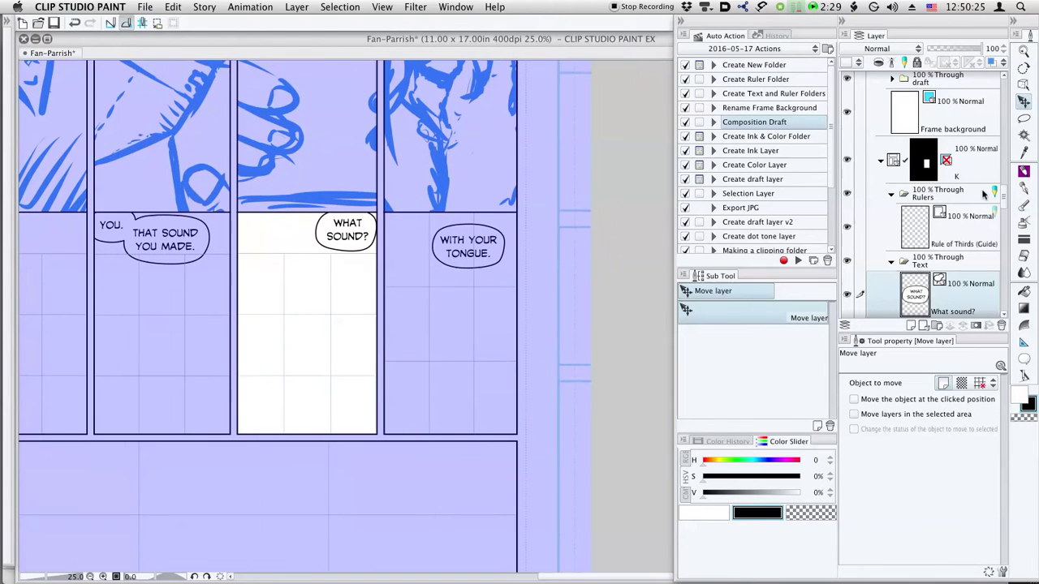
left_click_drag(1001, 198, 1002, 228)
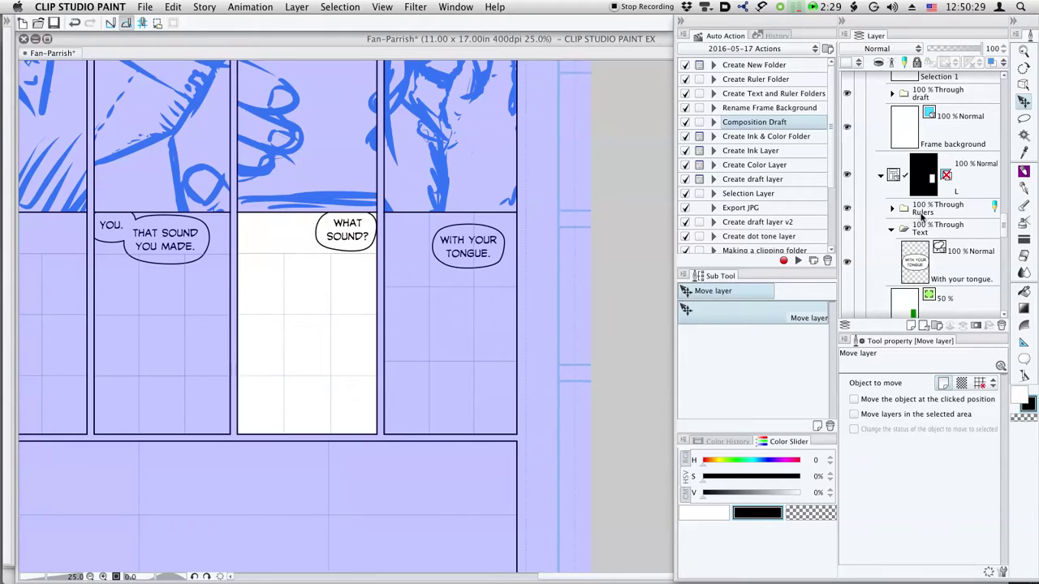
left_click(891, 210)
left_click(909, 244)
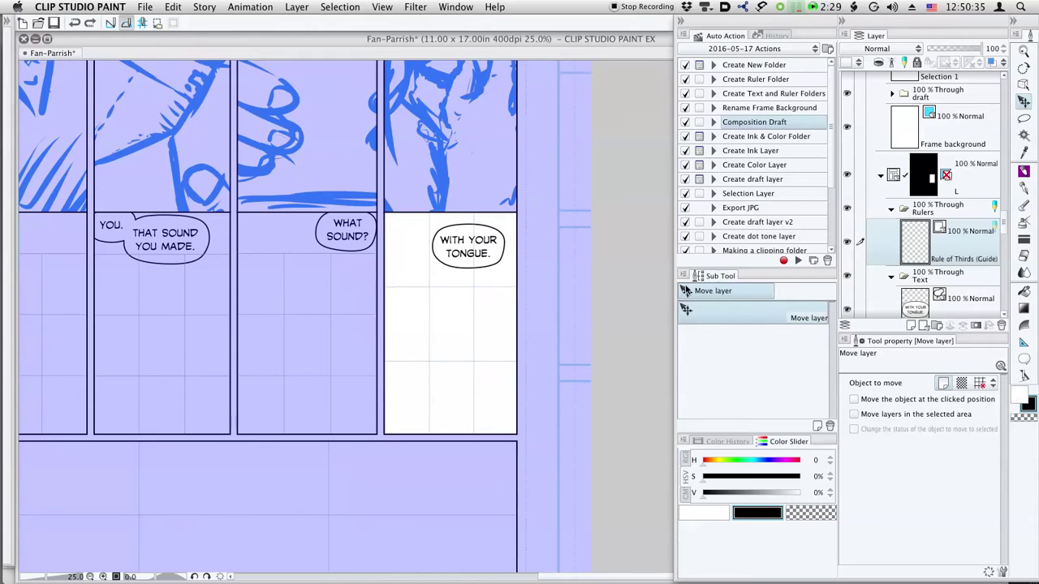
key("o")
left_click(485, 203)
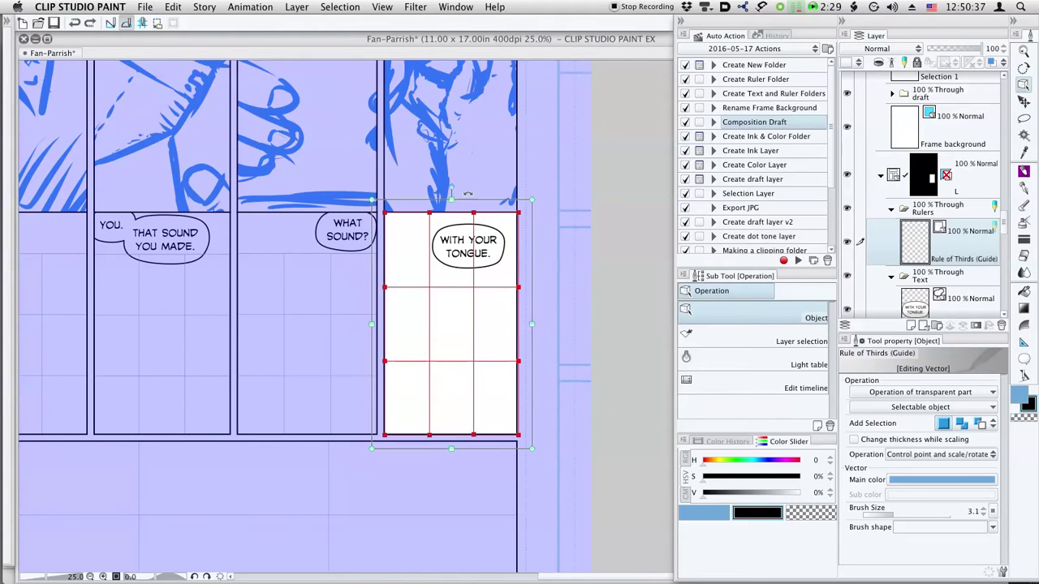
left_click_drag(452, 197, 486, 238)
Step: Move the "With your tongue." balloon into the upper-right corner of panel L
left_click(949, 306)
key("k")
key("space")
left_click_drag(312, 319, 531, 315)
Step: Expand the draft folders of panels K and J to reveal their draft and composition layers
scroll(950, 223, "up", 5)
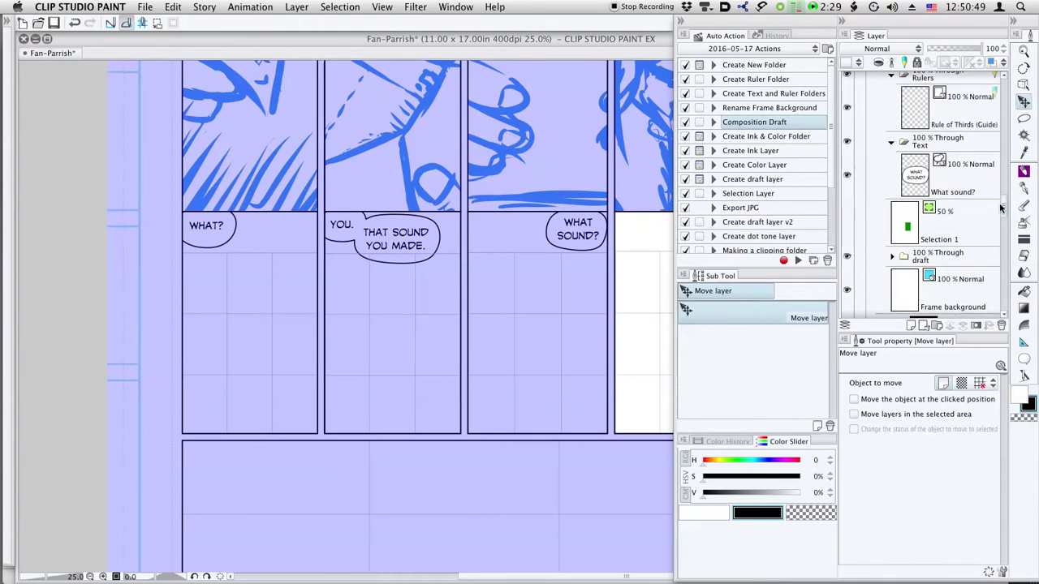
left_click(958, 249)
left_click(892, 244)
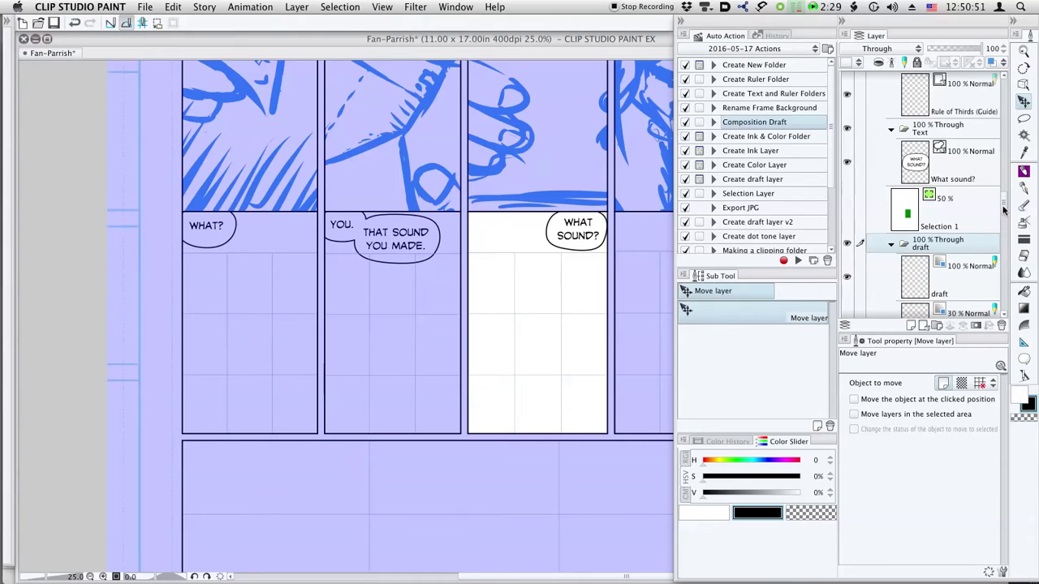
left_click_drag(1002, 210, 1000, 158)
scroll(1001, 162, "down", 3)
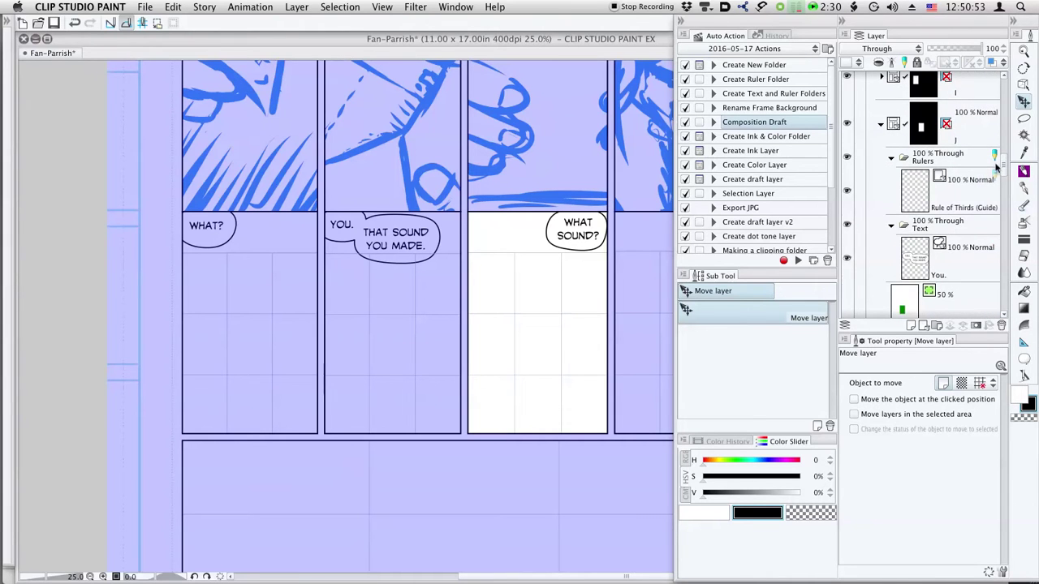
scroll(1002, 172, "down", 2)
scroll(1001, 172, "down", 3)
left_click(992, 188)
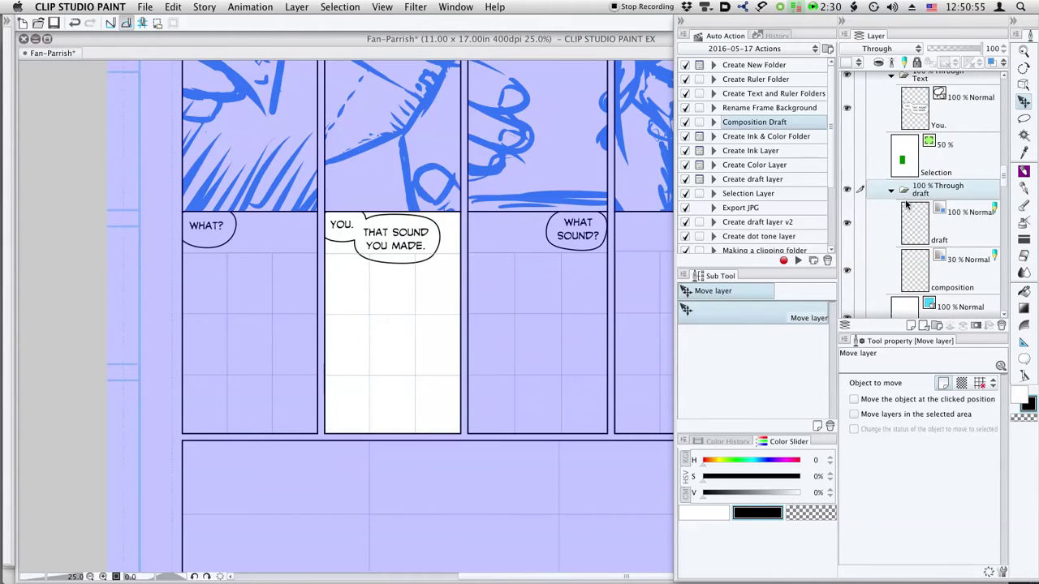
Step: Expand panel I and its draft folder, and select the composition layer for drawing with the G-pen
scroll(995, 190, "up", 5)
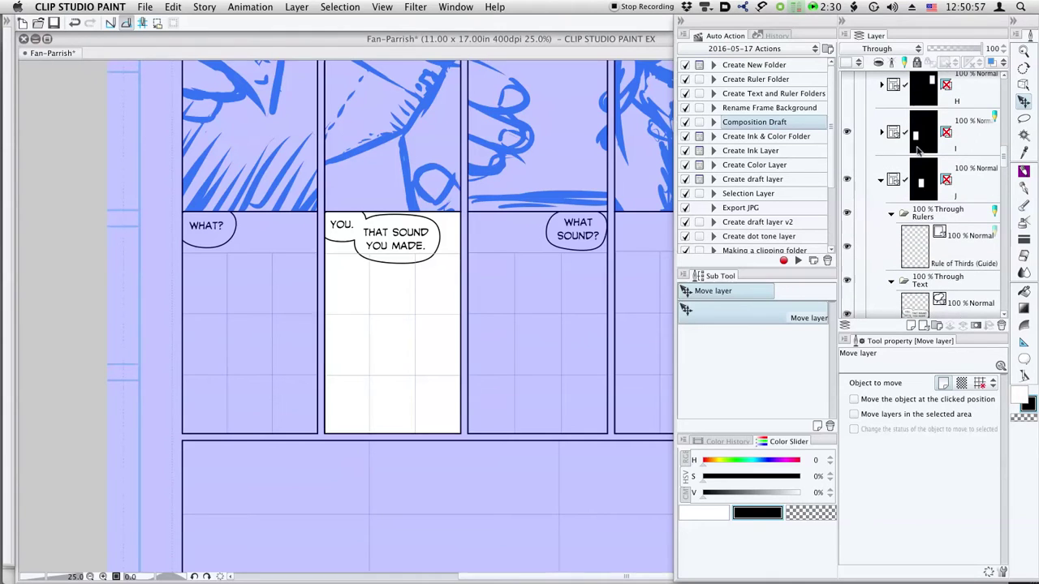
left_click(881, 135)
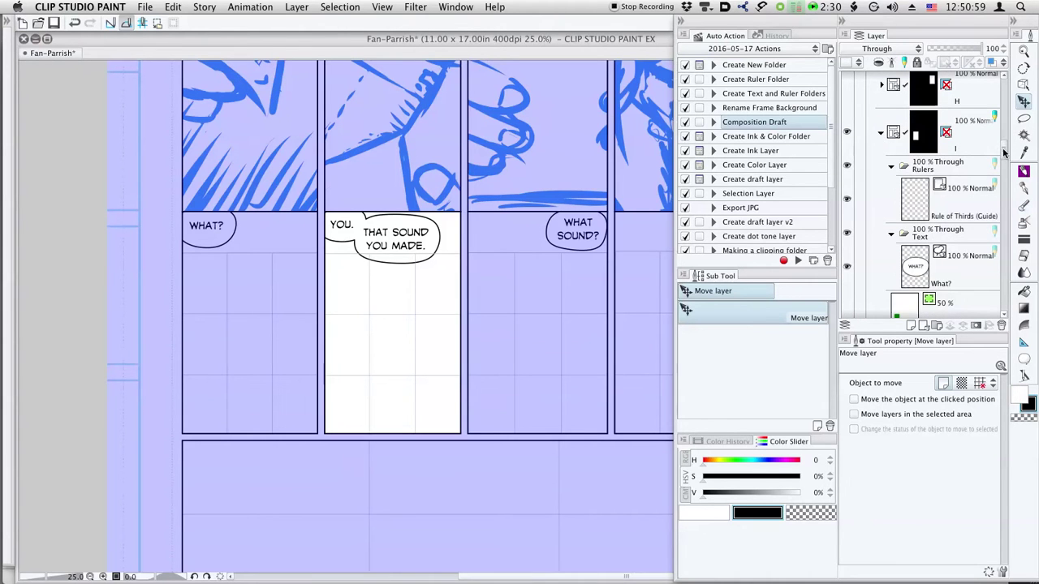
scroll(1003, 154, "down", 3)
left_click_drag(1002, 165, 1002, 168)
left_click(947, 190)
left_click(891, 190)
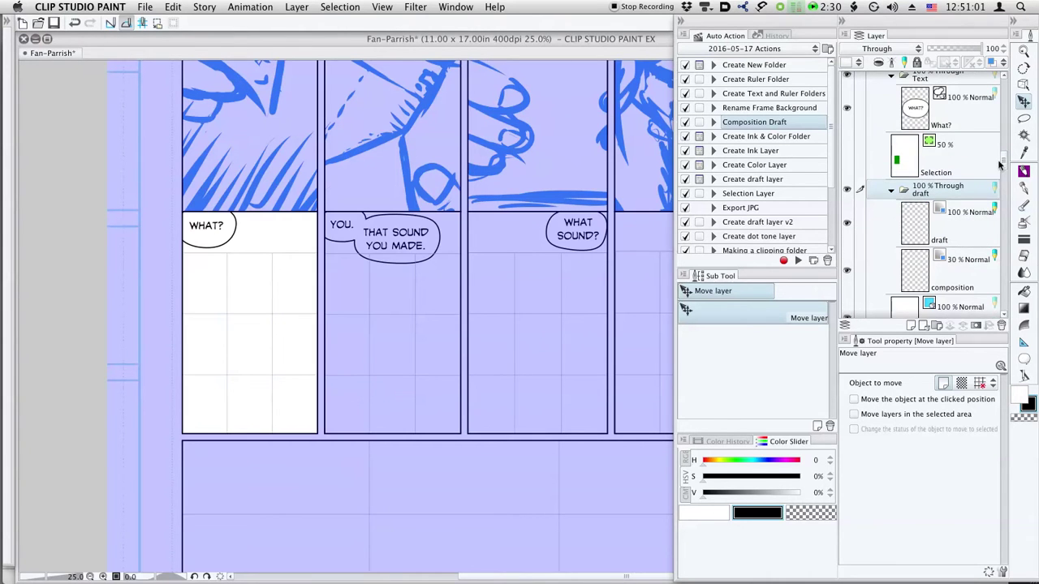
left_click(954, 270)
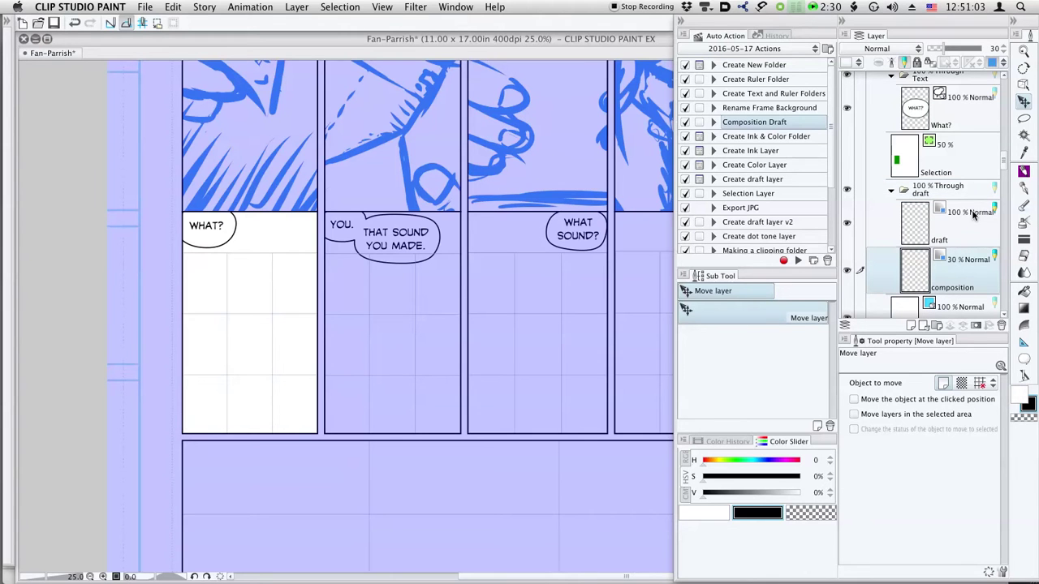
key("p")
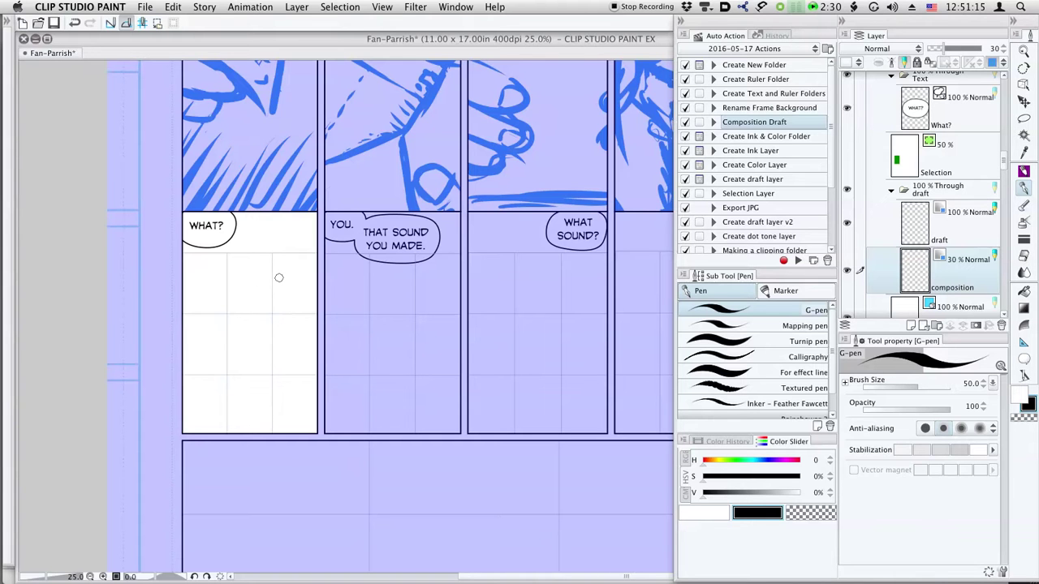
left_click_drag(301, 202, 284, 284)
scroll(284, 282, "down", 1)
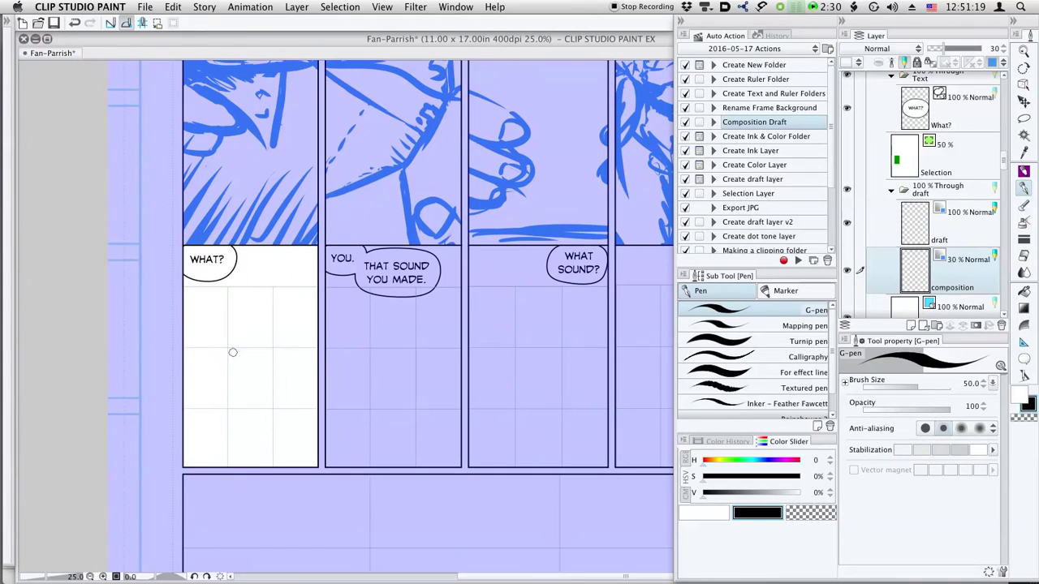
mouse_move(214, 424)
left_mouse_down()
mouse_move(250, 407)
mouse_move(297, 413)
mouse_move(316, 429)
left_mouse_up()
mouse_move(221, 284)
left_mouse_down()
mouse_move(260, 312)
mouse_move(231, 338)
mouse_move(197, 313)
mouse_move(233, 313)
mouse_move(234, 272)
left_mouse_up()
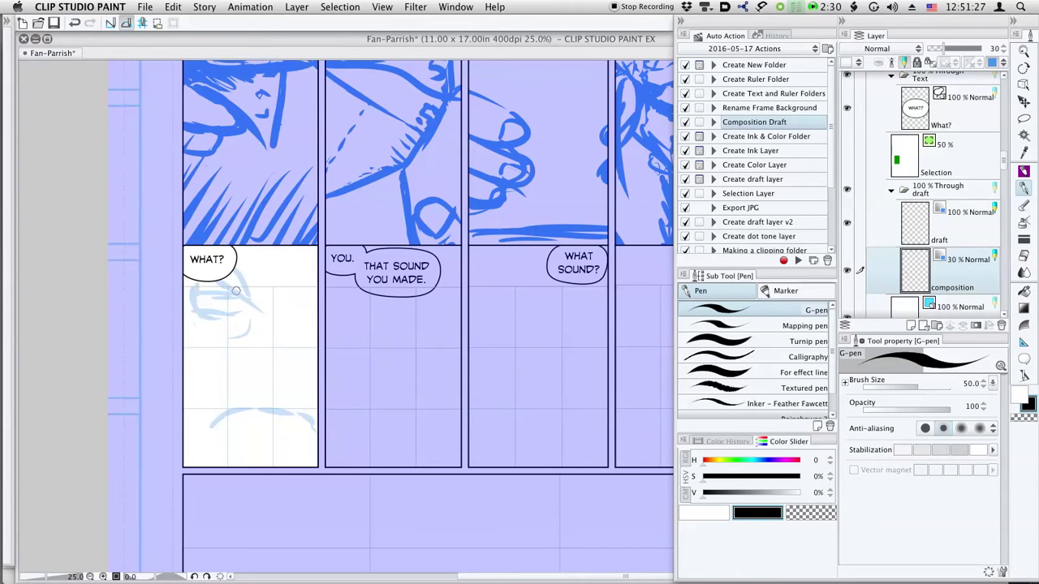
key("Delete")
Step: Sketch a large eye with its brow near the left border of panel I on the composition layer
mouse_move(186, 323)
left_mouse_down()
mouse_move(195, 296)
mouse_move(248, 306)
mouse_move(187, 340)
left_mouse_up()
mouse_move(246, 321)
left_mouse_down()
mouse_move(206, 332)
mouse_move(225, 338)
mouse_move(217, 366)
mouse_move(250, 347)
mouse_move(250, 323)
mouse_move(211, 344)
mouse_move(246, 331)
mouse_move(219, 336)
left_mouse_up()
key("super+z")
scroll(258, 370, "up", 5)
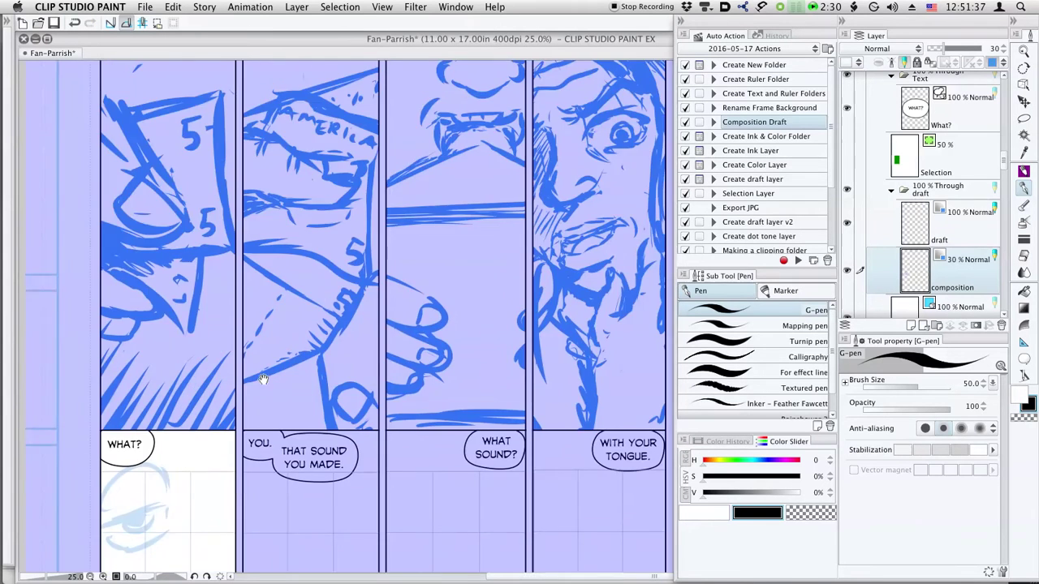
scroll(270, 427, "down", 5)
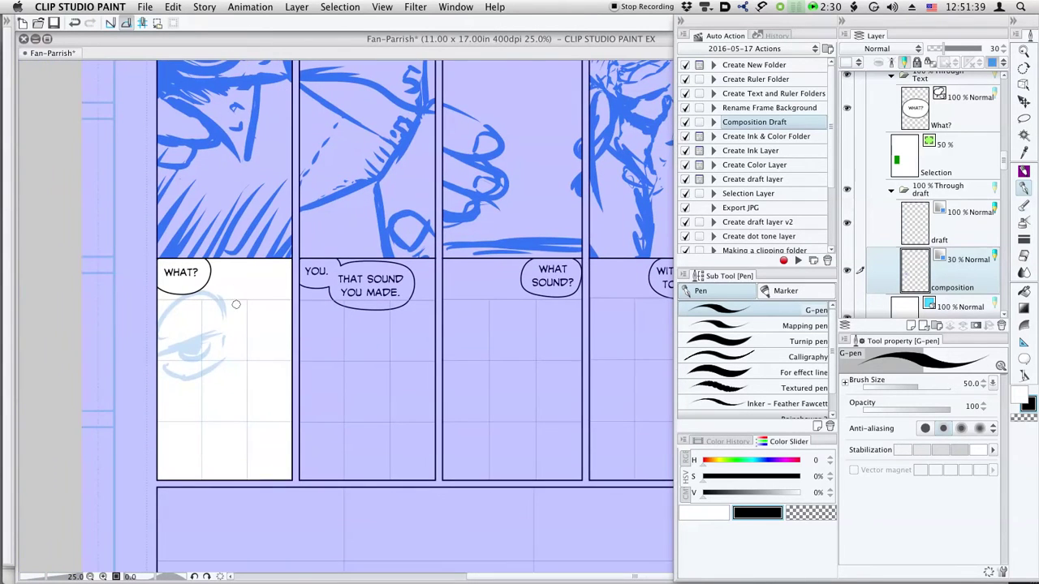
left_click_drag(240, 283, 206, 268)
Step: Move the eye sketch lower in panel I and scale it down to 62% with its proportions kept
key("k")
left_click_drag(216, 325, 217, 349)
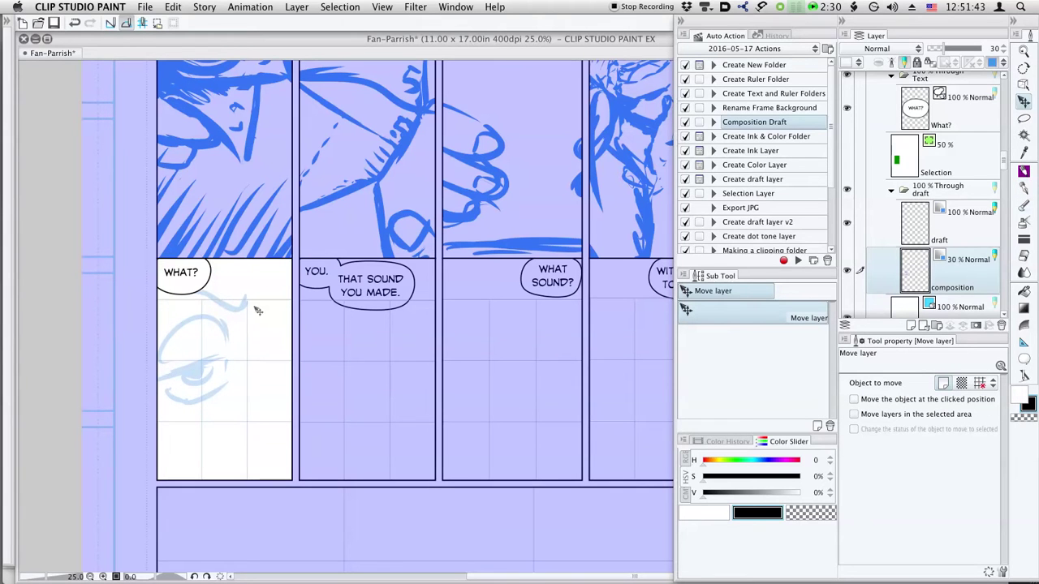
key("super+t")
left_click_drag(248, 405, 211, 367)
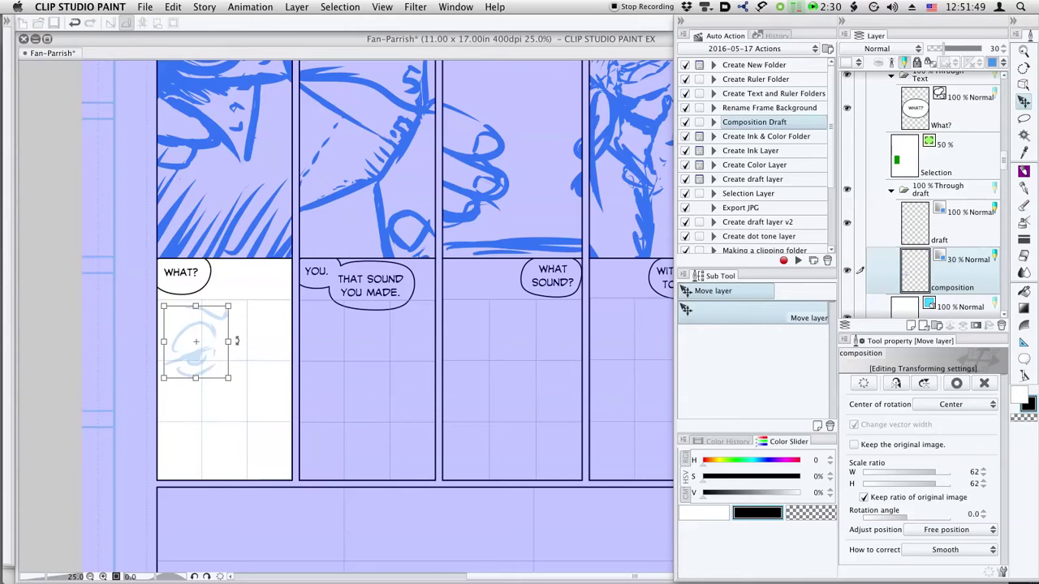
key("Return")
Step: Sketch the bridge and tip of the nose, the nostrils and both eyebrows around the eye in panel I
key("p")
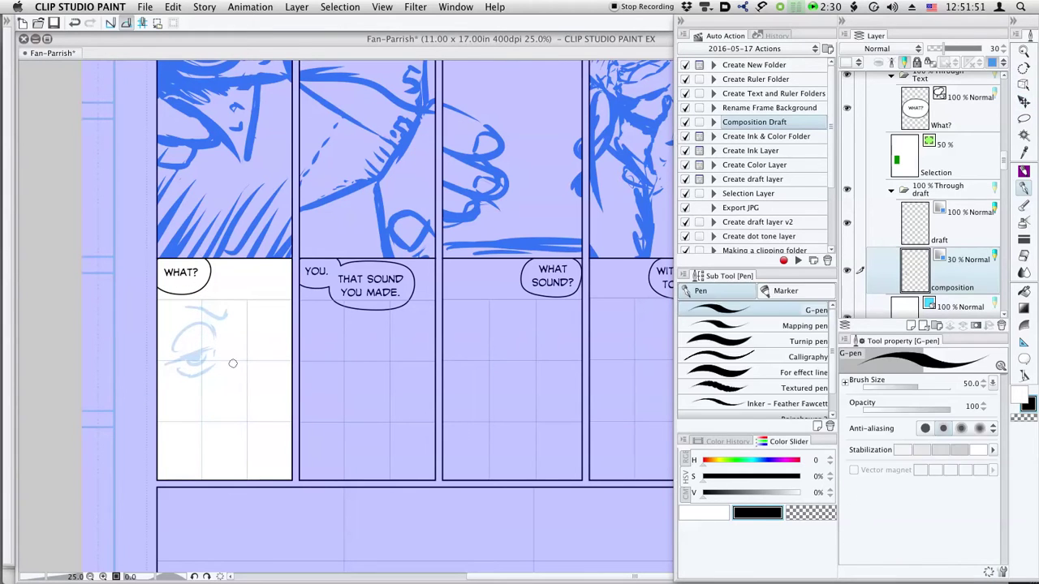
scroll(245, 365, "up", 5)
scroll(240, 370, "down", 4)
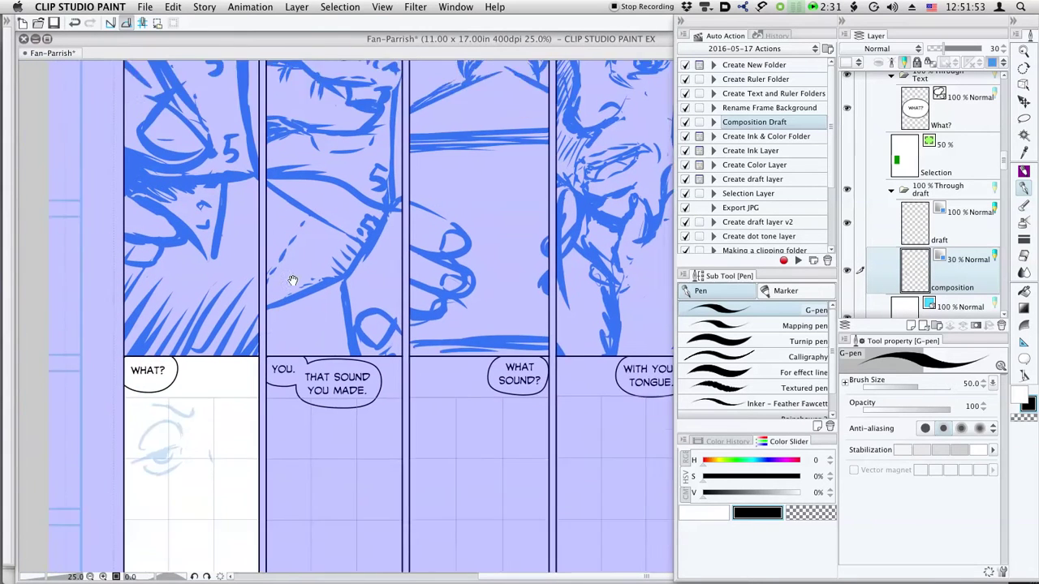
left_click_drag(222, 378, 230, 411)
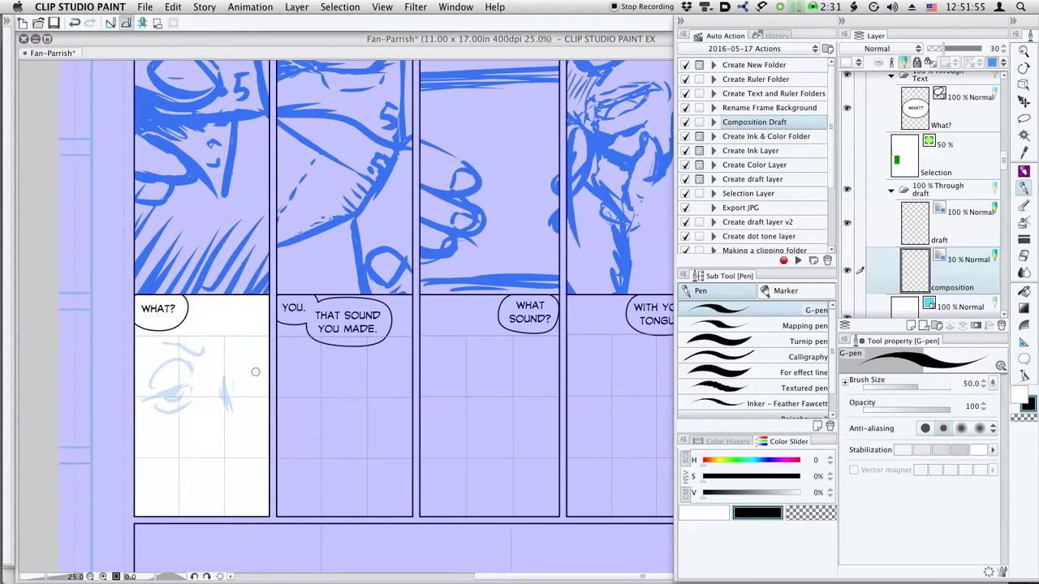
left_click_drag(255, 355, 265, 344)
left_click_drag(174, 348, 141, 354)
left_click_drag(258, 340, 266, 361)
left_click_drag(258, 417, 241, 446)
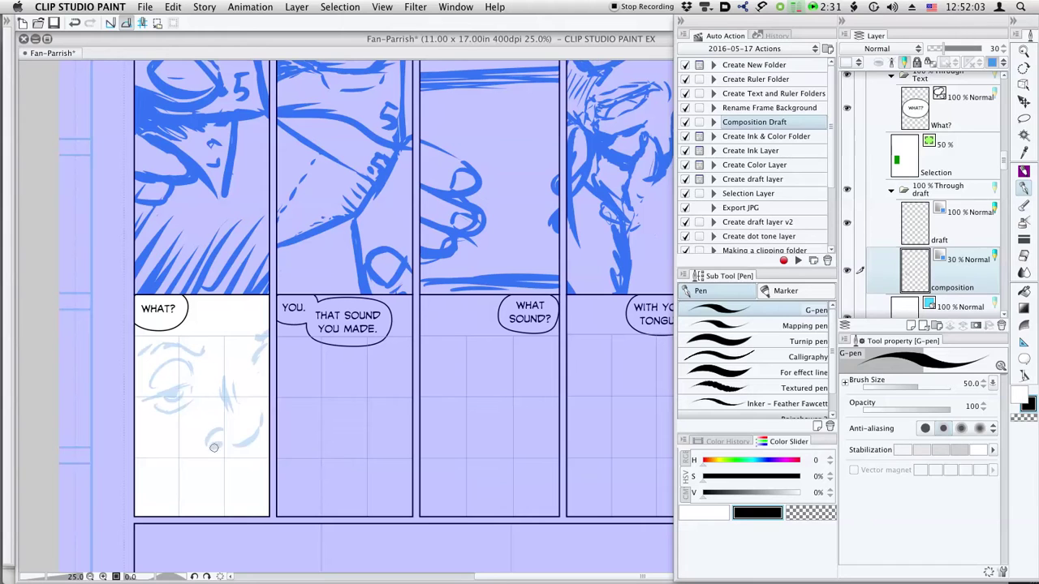
mouse_move(254, 419)
left_mouse_down()
mouse_move(258, 427)
mouse_move(242, 398)
left_mouse_up()
mouse_move(251, 449)
left_mouse_down()
mouse_move(241, 452)
mouse_move(252, 440)
left_mouse_up()
mouse_move(260, 353)
left_mouse_down()
mouse_move(254, 393)
mouse_move(262, 412)
mouse_move(241, 344)
mouse_move(239, 392)
left_mouse_up()
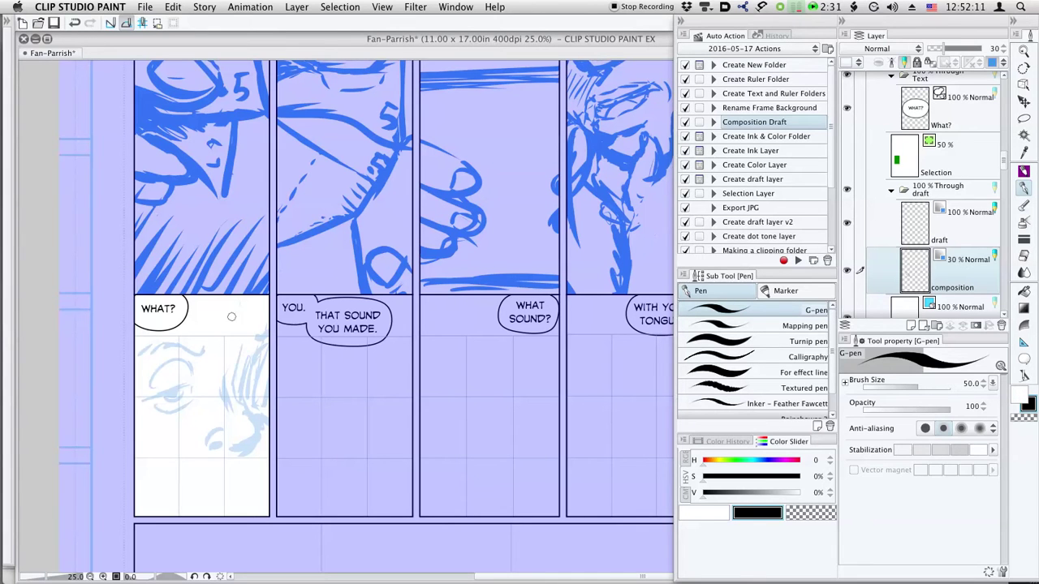
key("ctrl+z")
key("ctrl+z")
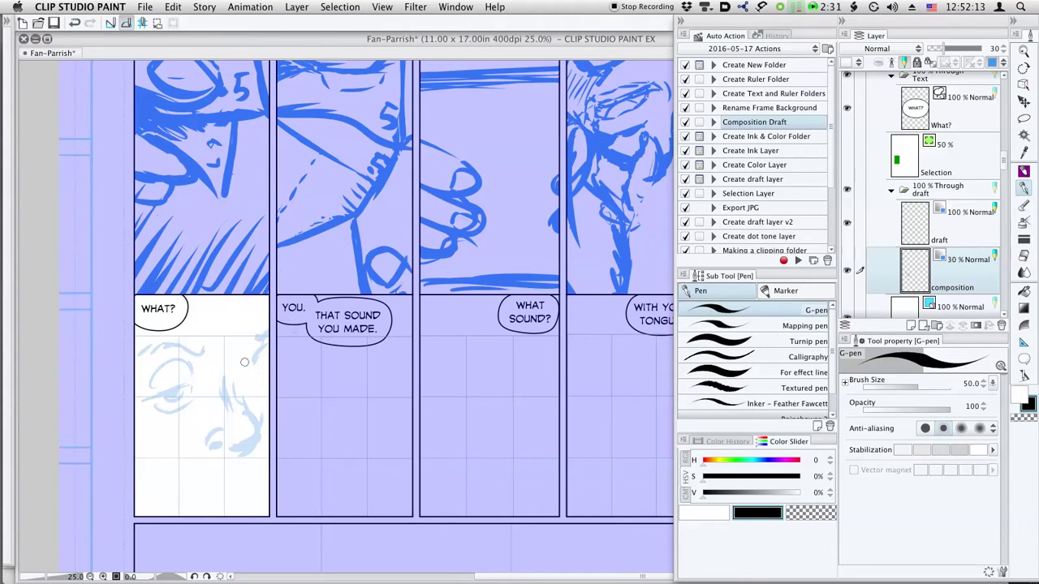
Step: Complete the rough face in panel I with the far eye at the right border, shading around the near eye, and the lips
mouse_move(254, 367)
left_mouse_down()
mouse_move(265, 365)
mouse_move(250, 376)
mouse_move(264, 382)
mouse_move(269, 368)
left_mouse_up()
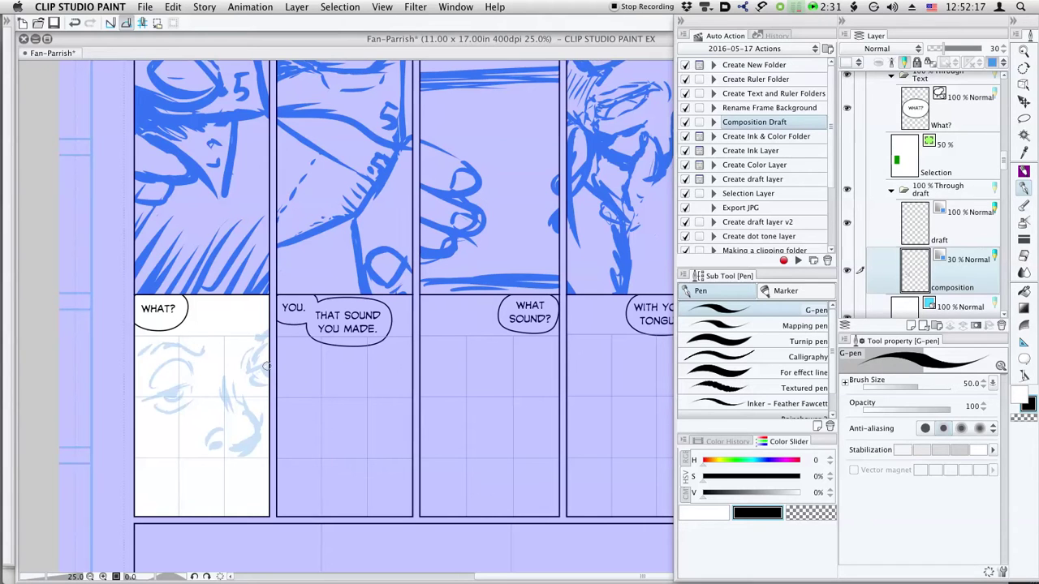
left_click_drag(263, 344, 226, 381)
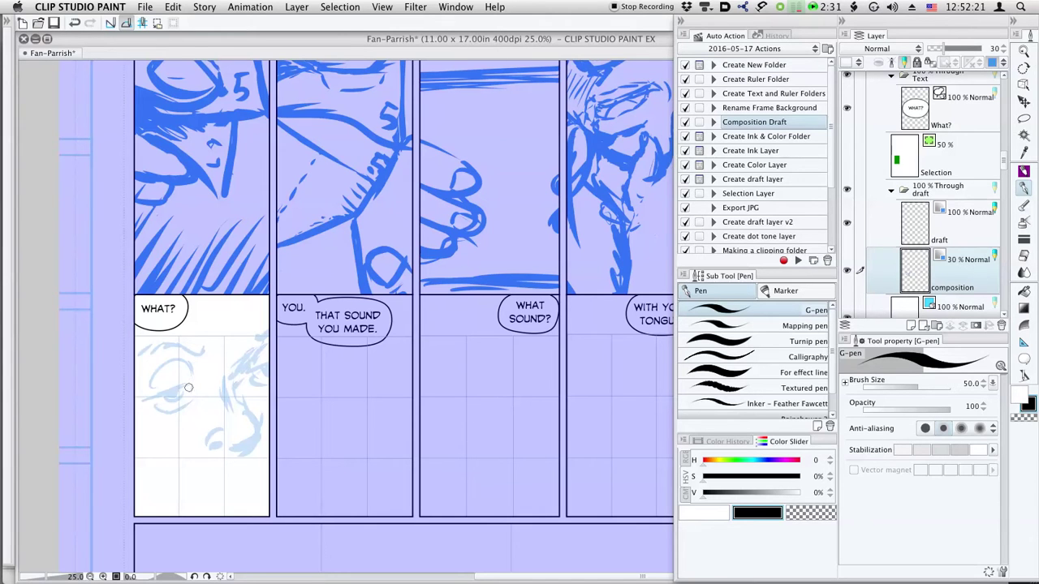
mouse_move(142, 401)
left_mouse_down()
mouse_move(158, 387)
mouse_move(144, 363)
mouse_move(160, 365)
left_mouse_up()
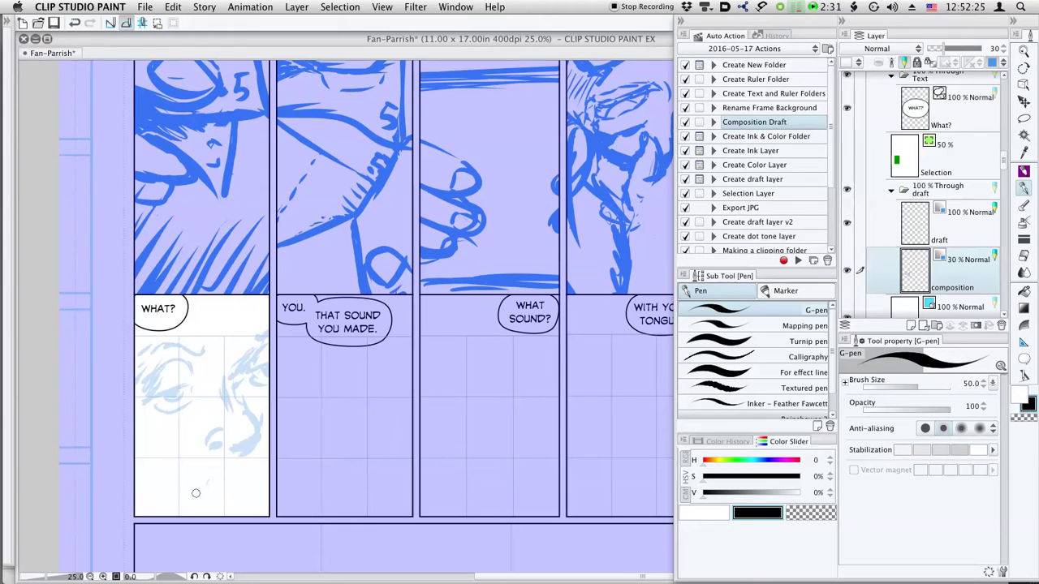
left_click_drag(196, 492, 241, 469)
mouse_move(227, 478)
left_mouse_down()
mouse_move(261, 459)
mouse_move(211, 486)
mouse_move(230, 502)
mouse_move(259, 499)
mouse_move(240, 507)
mouse_move(256, 497)
left_mouse_up()
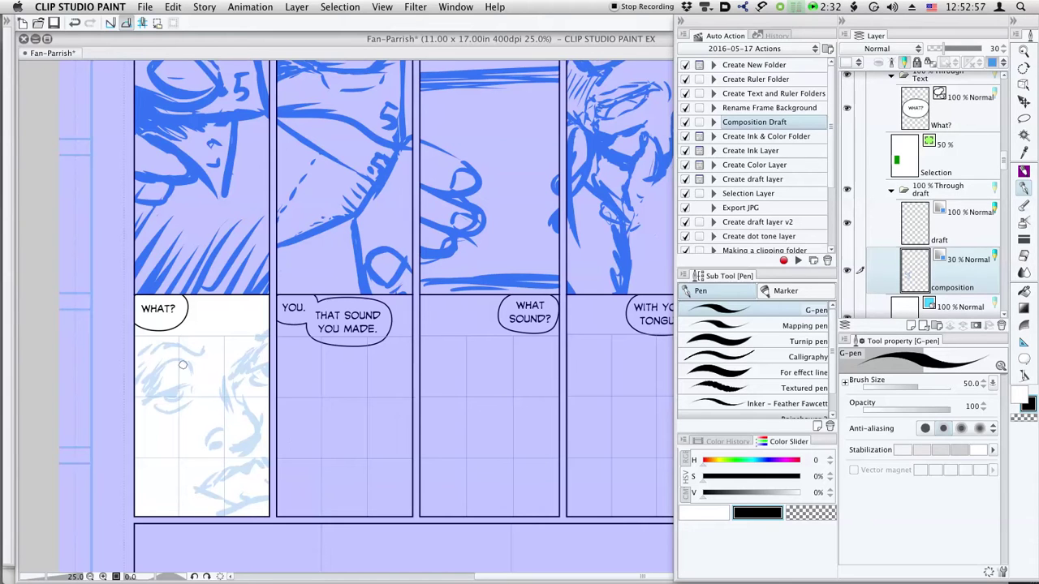
Step: Erase the near eye in panel I and redraw it narrower, closer beneath the eyebrow
key("e")
mouse_move(184, 374)
left_mouse_down()
mouse_move(177, 400)
mouse_move(176, 370)
left_mouse_up()
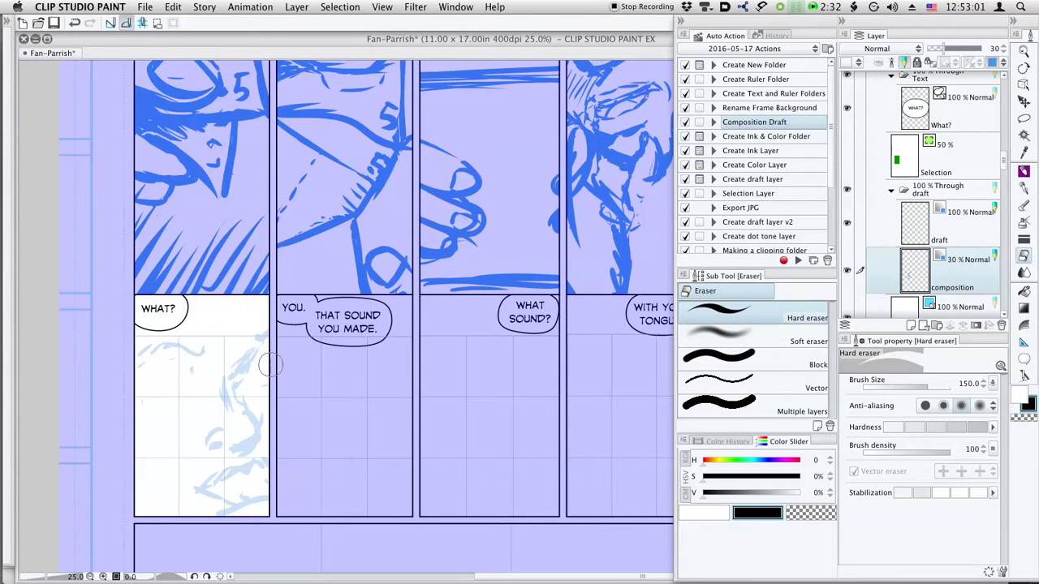
key("p")
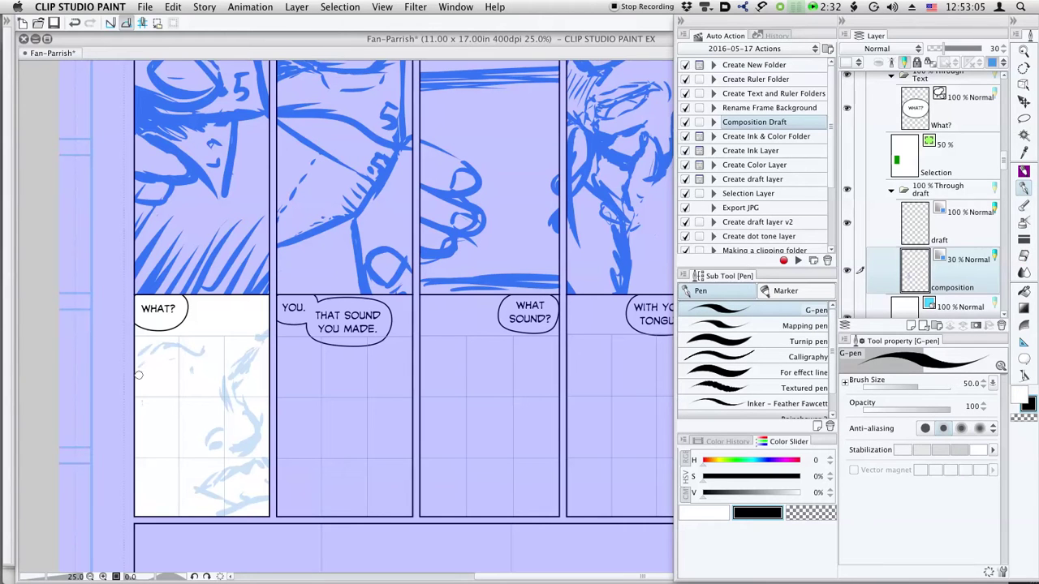
mouse_move(134, 378)
left_mouse_down()
mouse_move(192, 367)
mouse_move(134, 380)
mouse_move(176, 372)
left_mouse_up()
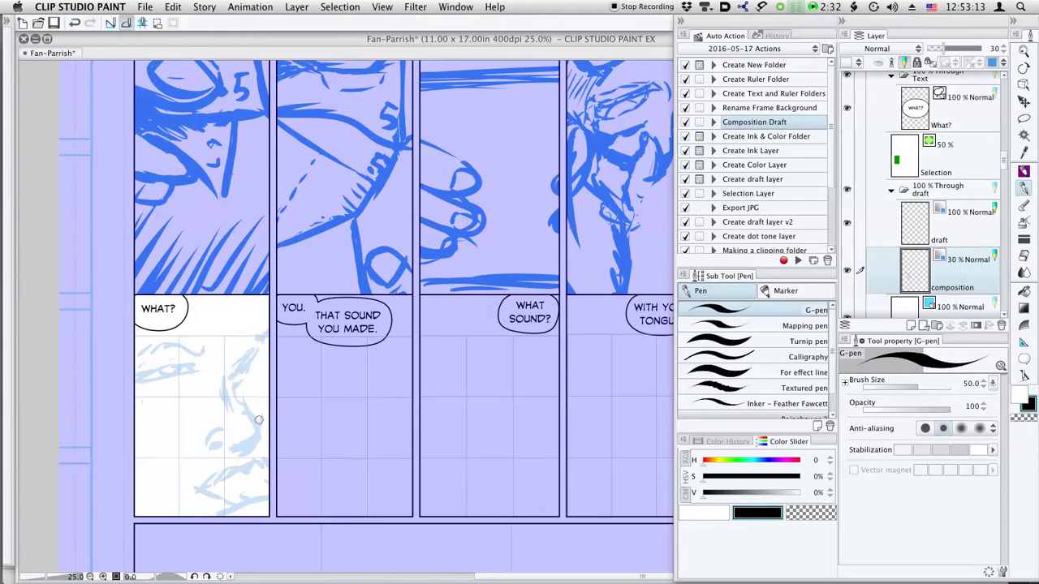
Step: Shift the redrawn eye in panel I slightly lower and add its iris and eyelid lines with the G-pen
key("m")
mouse_move(204, 362)
left_mouse_down()
mouse_move(134, 394)
mouse_move(195, 376)
mouse_move(176, 385)
left_mouse_up()
key("v")
key("super+d")
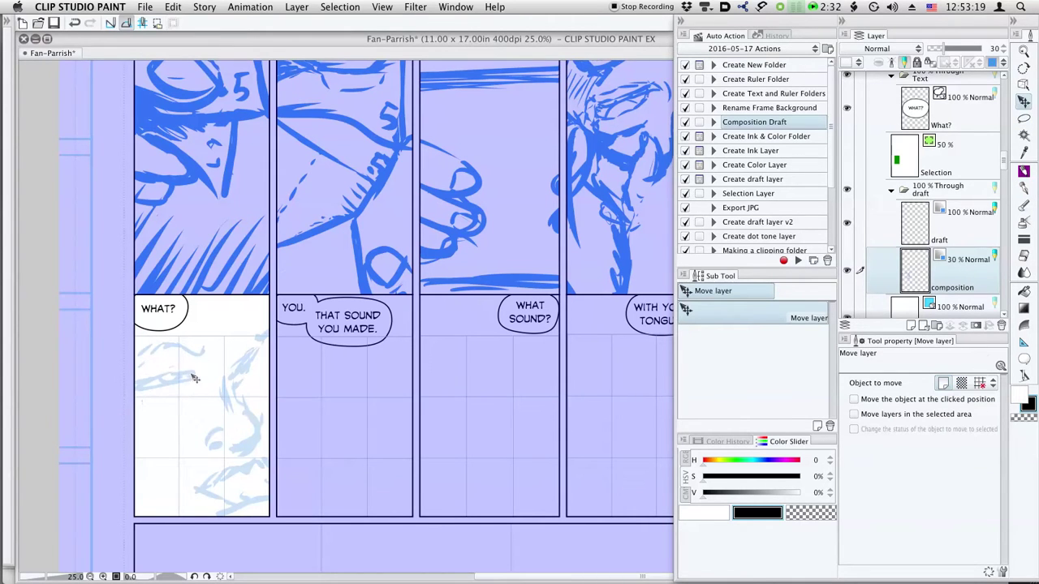
key("p")
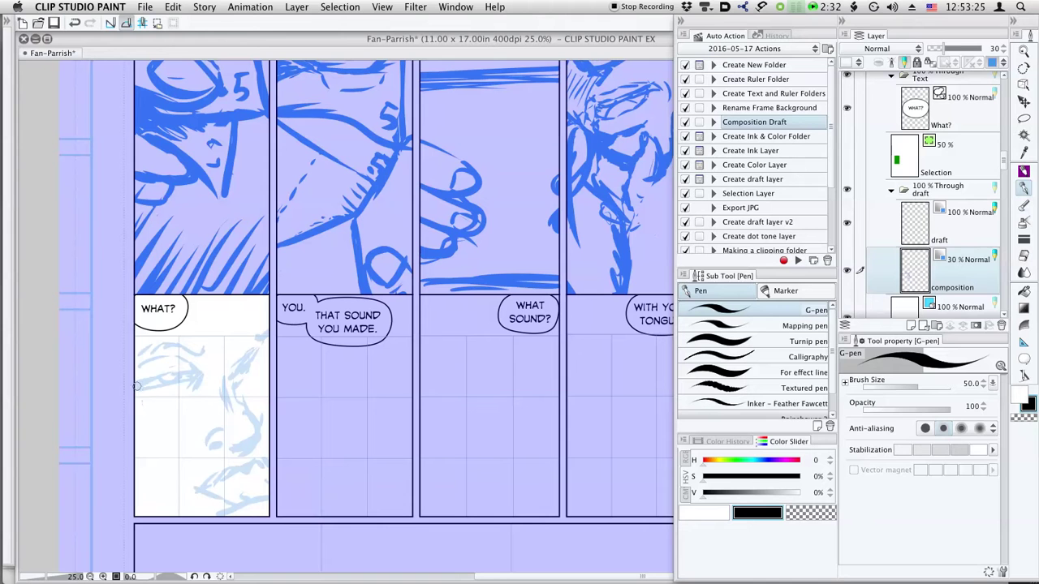
Step: Erase the far eye at the right border of panel I and redraw it with its eyebrow beside the nose bridge
key("e")
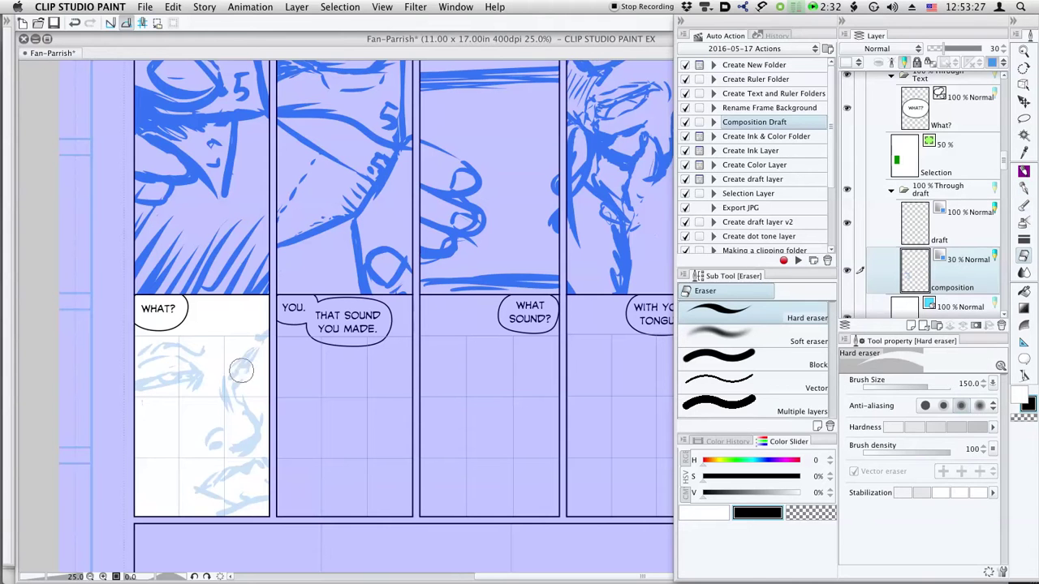
mouse_move(384, 225)
left_mouse_down()
mouse_move(296, 429)
mouse_move(260, 445)
mouse_move(356, 284)
left_mouse_up()
key("p")
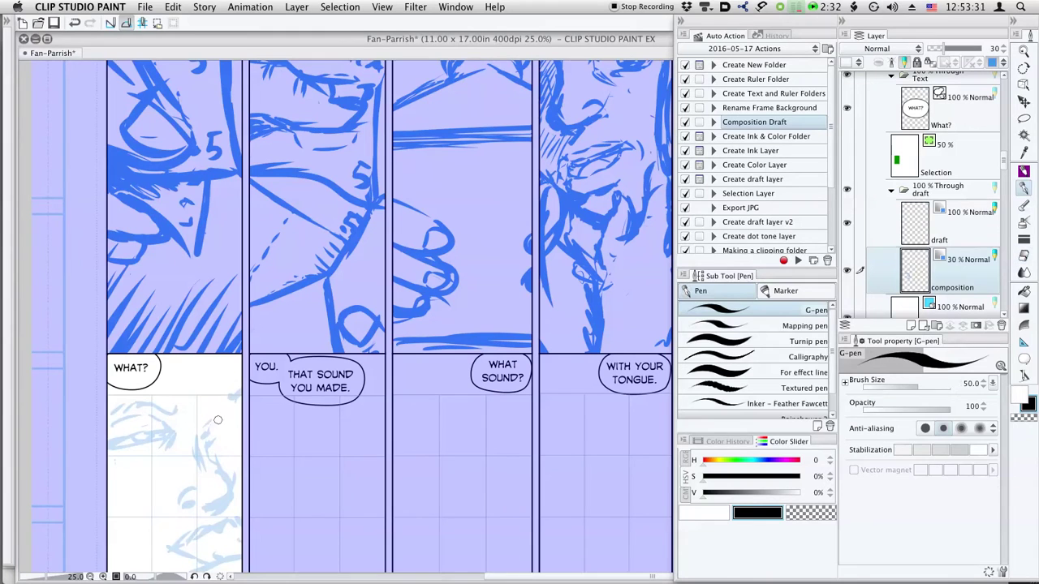
left_click_drag(214, 427, 241, 417)
key("e")
key("p")
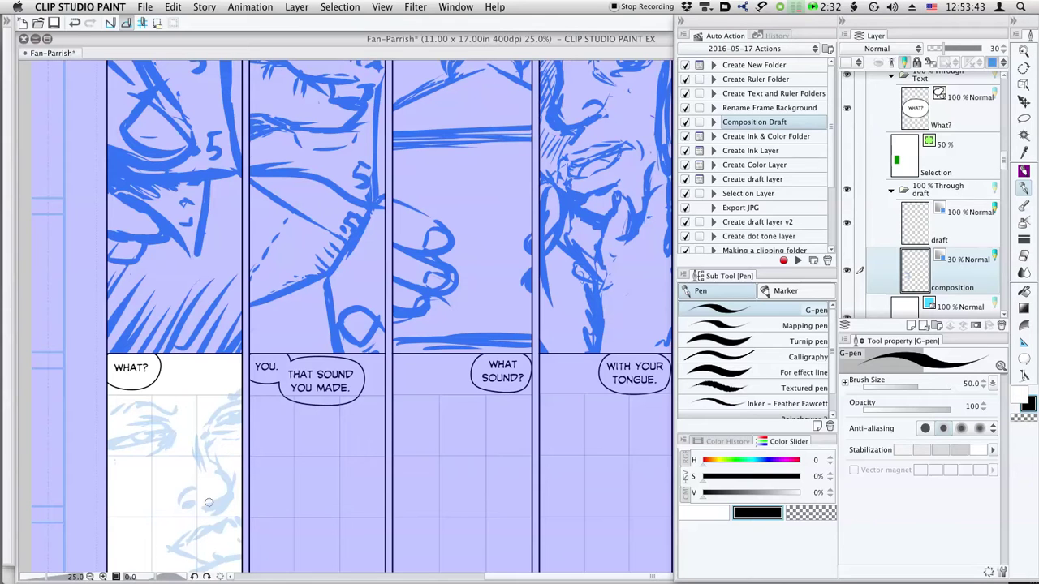
Step: Erase the near nostril in panel I and redraw the nostrils and underside of the nose with the G-pen
key("e")
mouse_move(193, 501)
left_mouse_down()
mouse_move(223, 496)
mouse_move(199, 480)
mouse_move(195, 489)
left_mouse_up()
key("p")
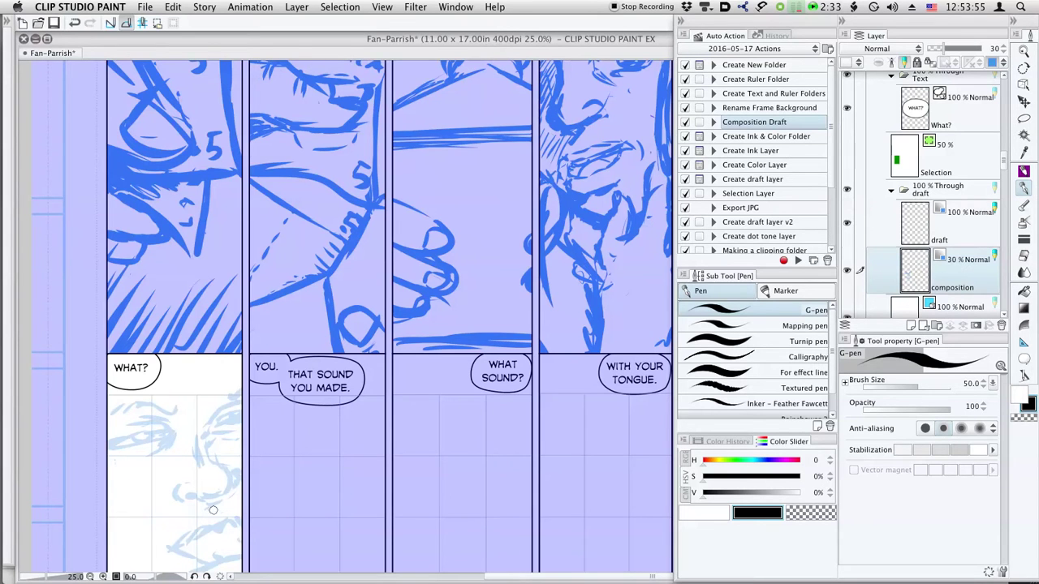
Step: Erase the rough lips beneath the nose in panel I with the Hard eraser
left_click_drag(241, 500, 239, 425)
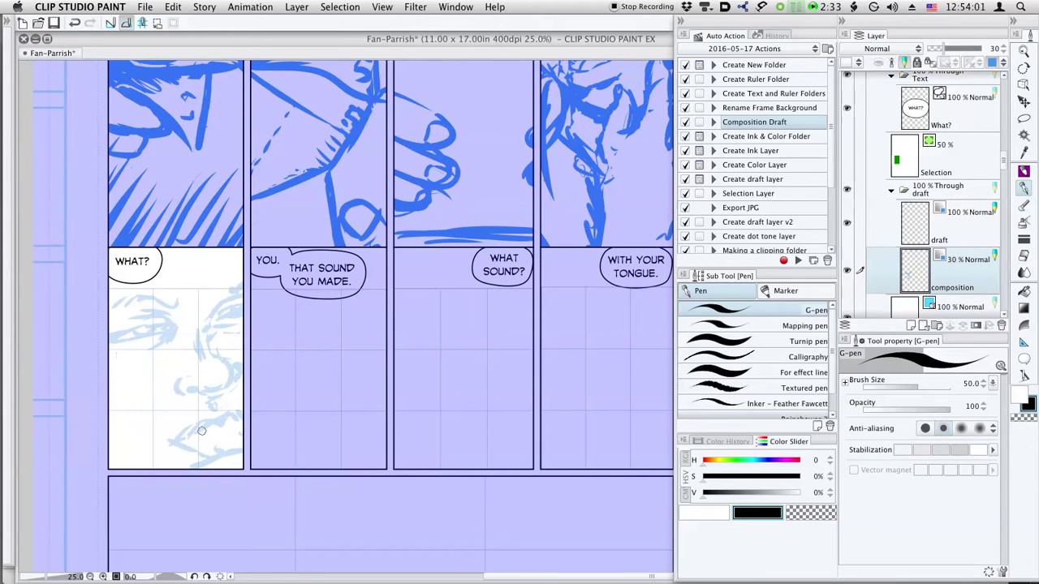
key("e")
left_click_drag(222, 434, 255, 435)
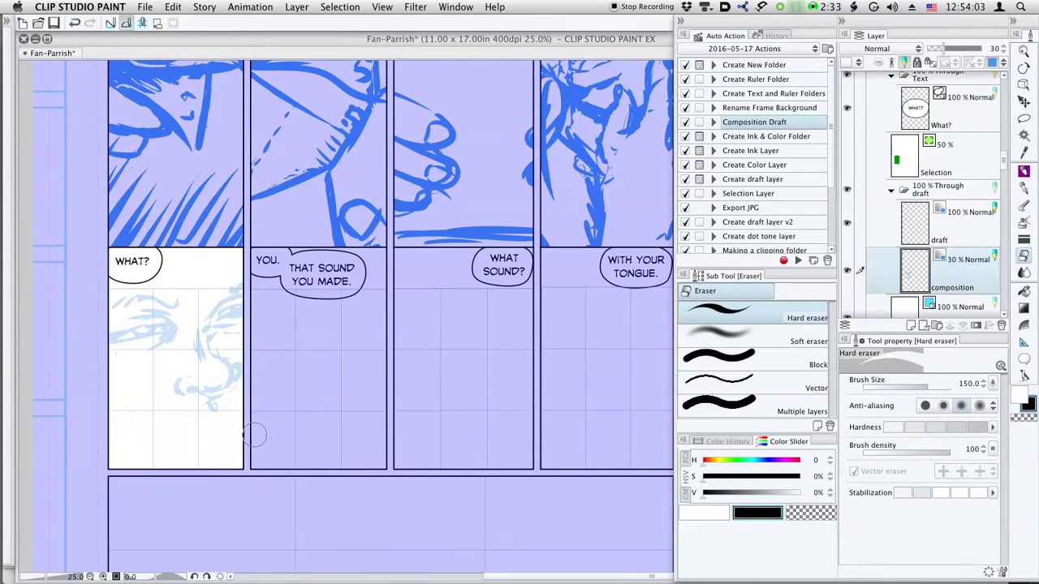
Step: Sketch an open, shouting mouth in the "WHAT?" panel with the G-pen, then partly erase and redraw the eye on the left
key("p")
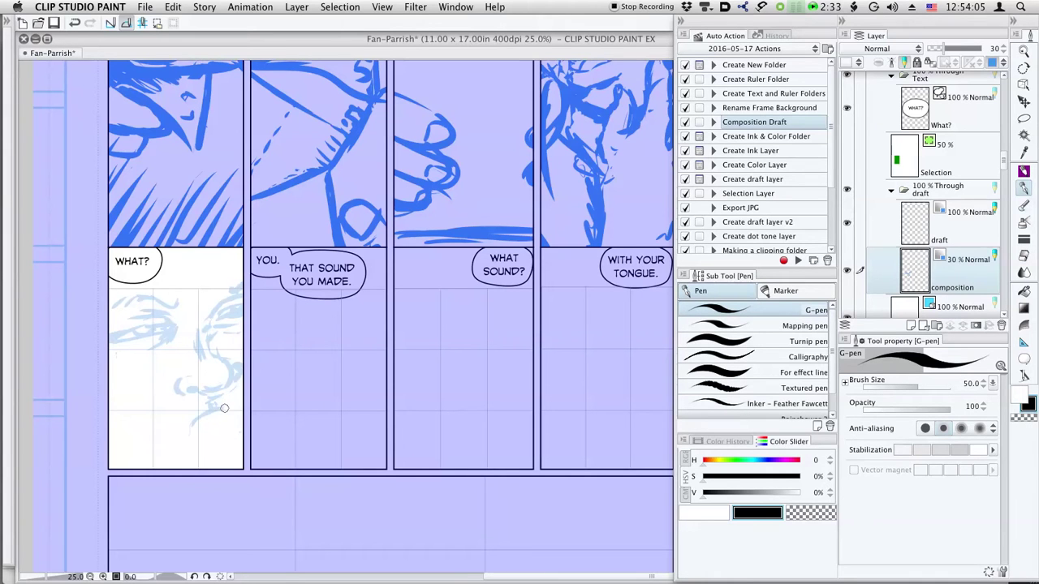
mouse_move(191, 426)
left_mouse_down()
mouse_move(189, 440)
mouse_move(206, 403)
mouse_move(234, 406)
mouse_move(203, 440)
left_mouse_up()
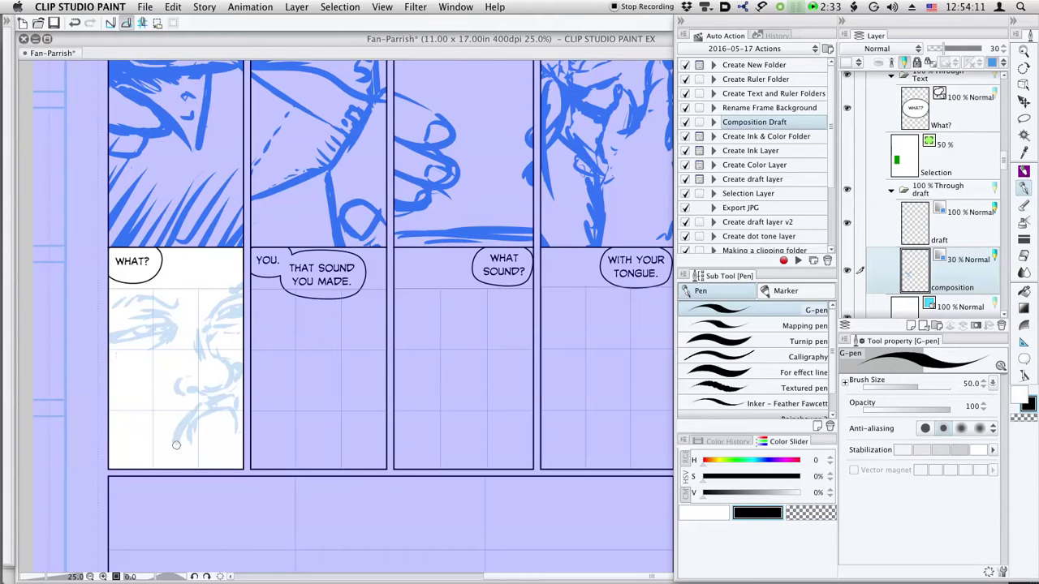
mouse_move(193, 444)
left_mouse_down()
mouse_move(241, 436)
mouse_move(238, 406)
mouse_move(229, 438)
mouse_move(219, 437)
mouse_move(235, 436)
mouse_move(227, 450)
mouse_move(178, 456)
mouse_move(218, 460)
mouse_move(237, 444)
mouse_move(222, 454)
mouse_move(231, 449)
mouse_move(180, 447)
mouse_move(208, 456)
mouse_move(232, 438)
mouse_move(204, 414)
mouse_move(187, 425)
mouse_move(228, 407)
mouse_move(198, 425)
left_mouse_up()
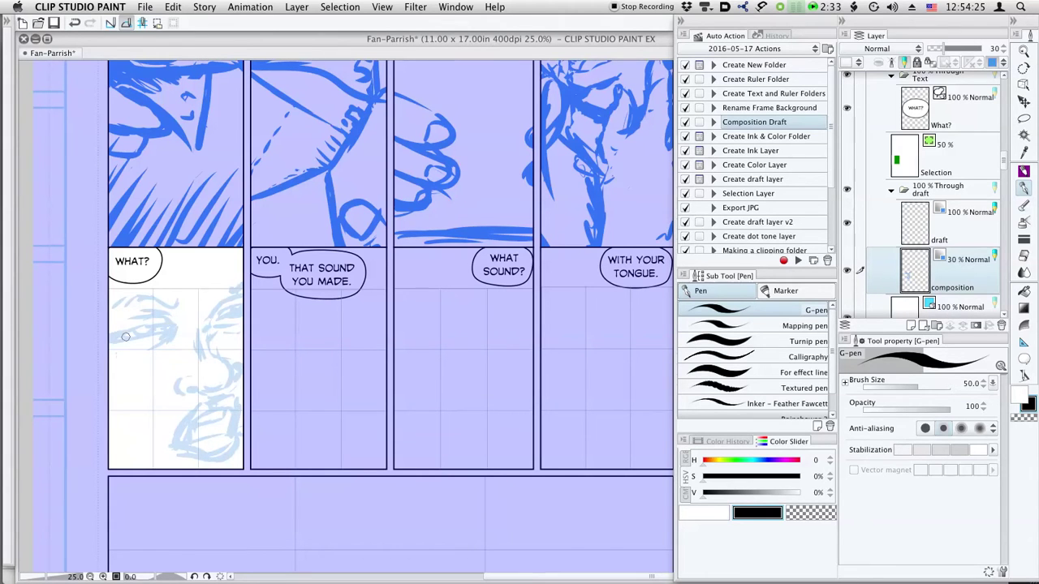
key("e")
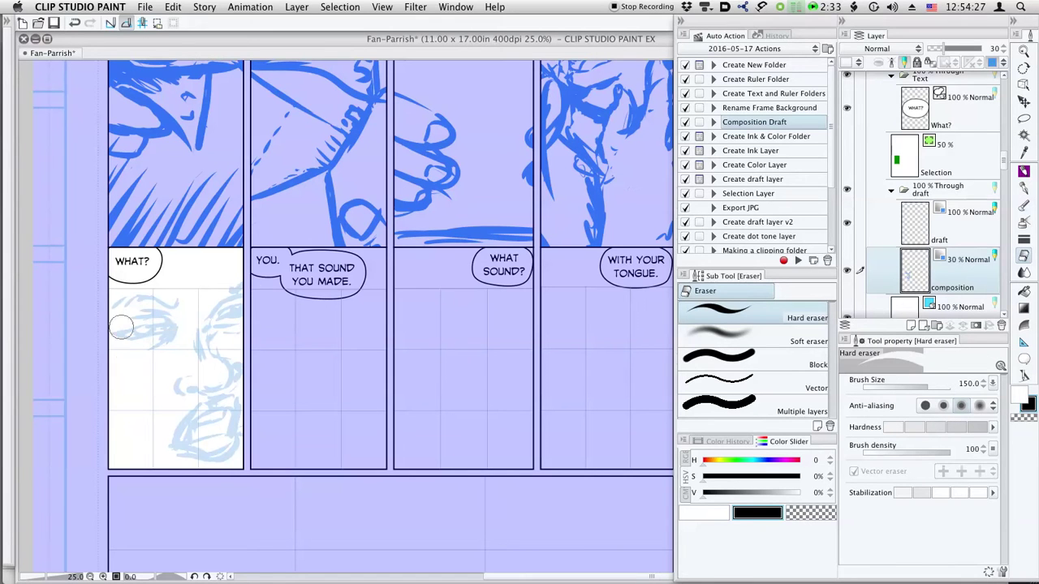
key("p")
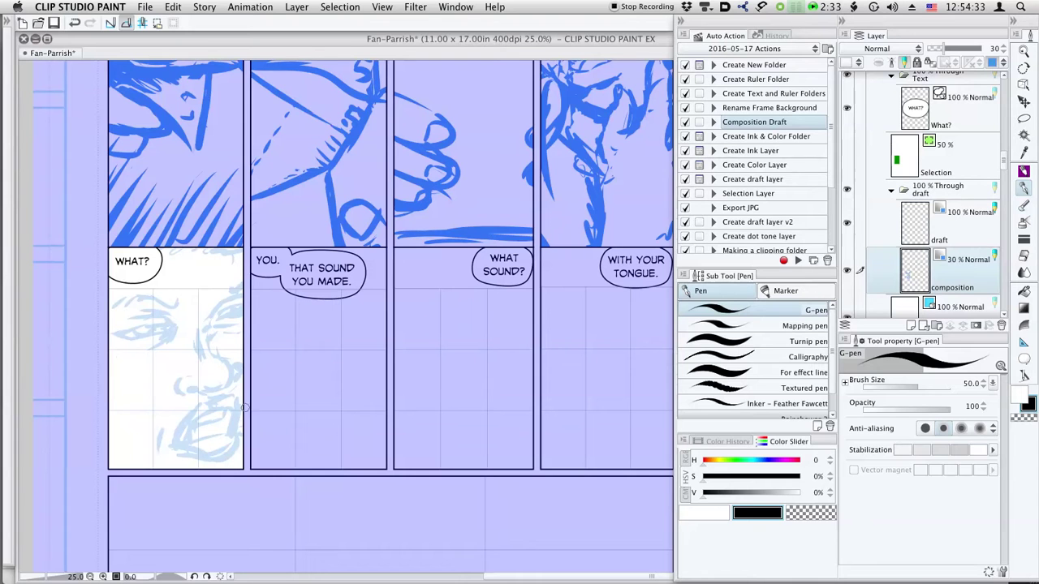
Step: Lasso the mouth sketch in the "WHAT?" panel, transform it to fit the face, and clear the selection
key("m")
mouse_move(242, 389)
left_mouse_down()
mouse_move(195, 396)
mouse_move(147, 437)
mouse_move(256, 470)
mouse_move(261, 389)
mouse_move(238, 387)
mouse_move(283, 392)
left_mouse_up()
key("super+t")
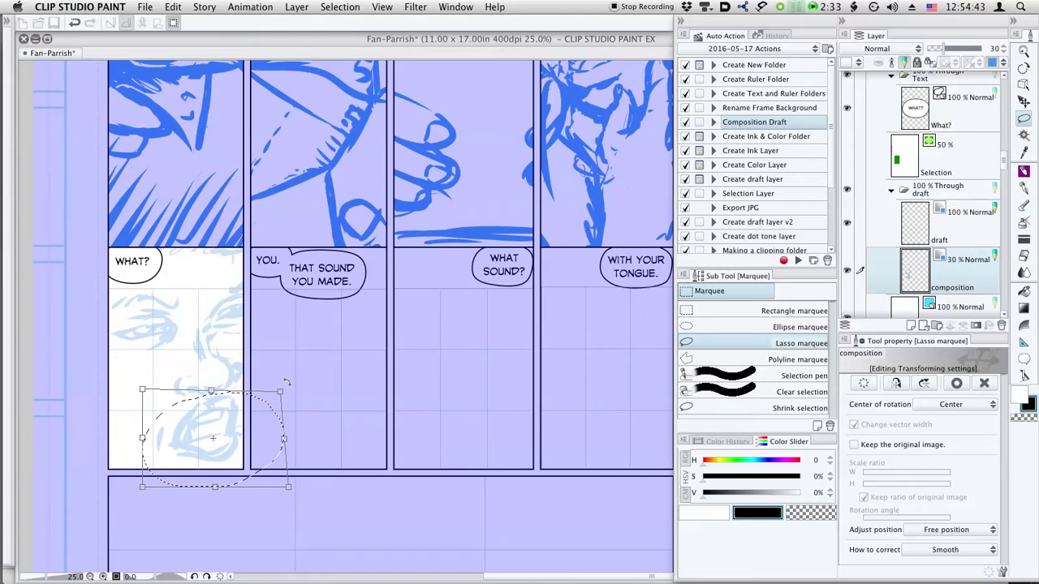
key("Return")
key("super+d")
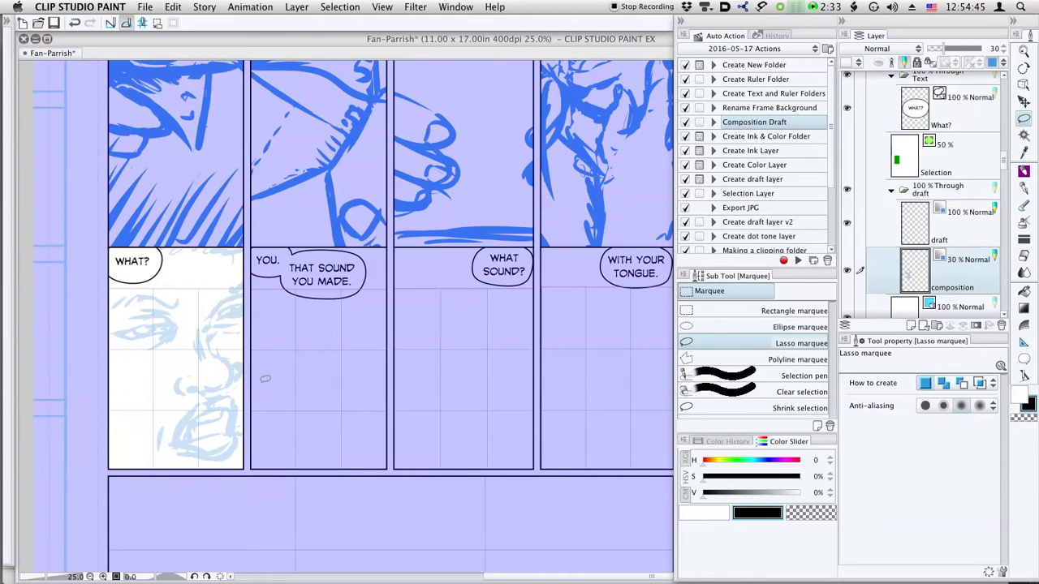
Step: Move the whole face sketch slightly lower in the "WHAT?" panel, then lasso the mouth and reposition it beneath the nose
key("k")
mouse_move(210, 371)
left_mouse_down()
mouse_move(199, 396)
mouse_move(244, 412)
mouse_move(191, 413)
mouse_move(207, 435)
left_mouse_up()
key("m")
key("b")
key("k")
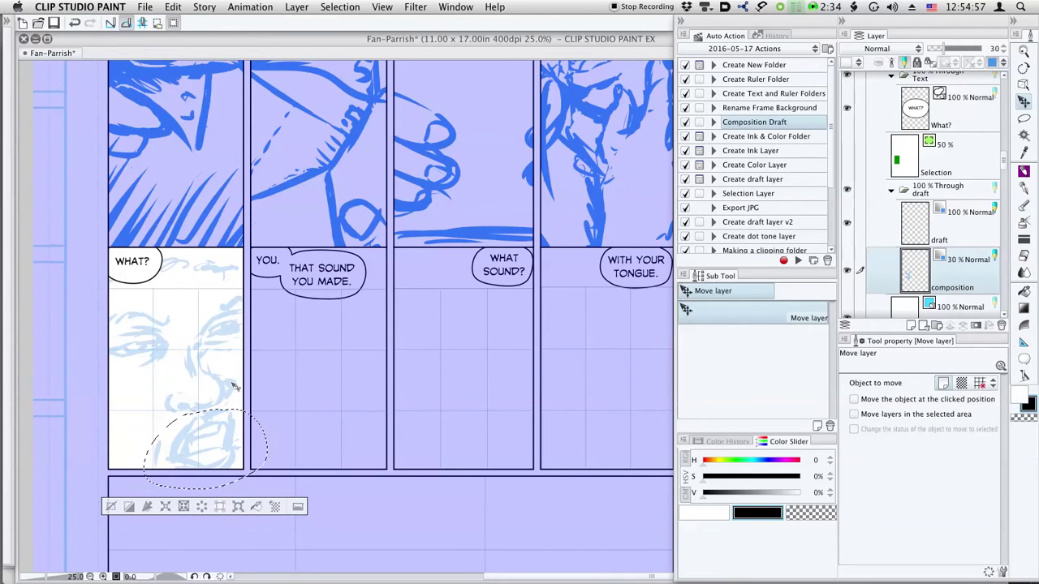
key("super+d")
Step: Lasso the nose sketch and reposition it between the eyes and the mouth, then clear the selection
key("m")
mouse_move(175, 413)
left_mouse_down()
mouse_move(171, 353)
mouse_move(187, 335)
mouse_move(248, 379)
mouse_move(234, 397)
mouse_move(208, 392)
left_mouse_up()
key("k")
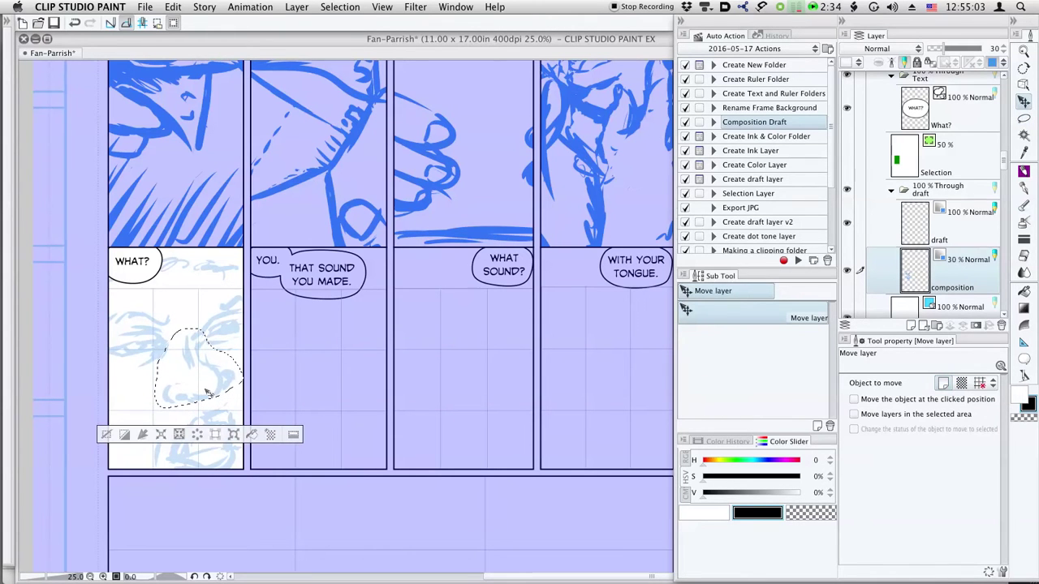
key("ctrl+d")
Step: Rework the brow and the left eye of the shouting face with the G-pen and Hard eraser
left_click_drag(299, 347, 299, 354)
key("p")
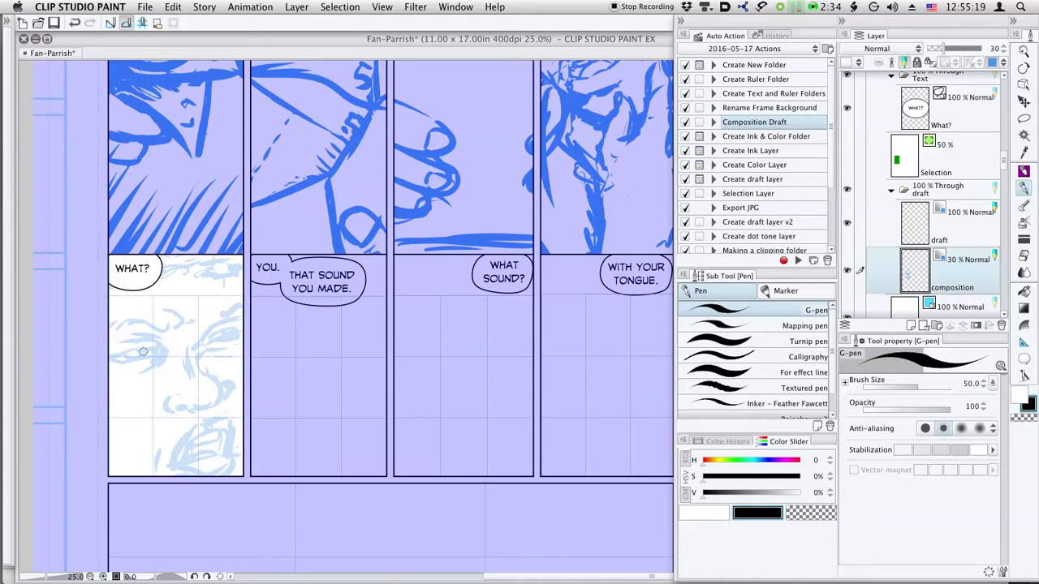
key("e")
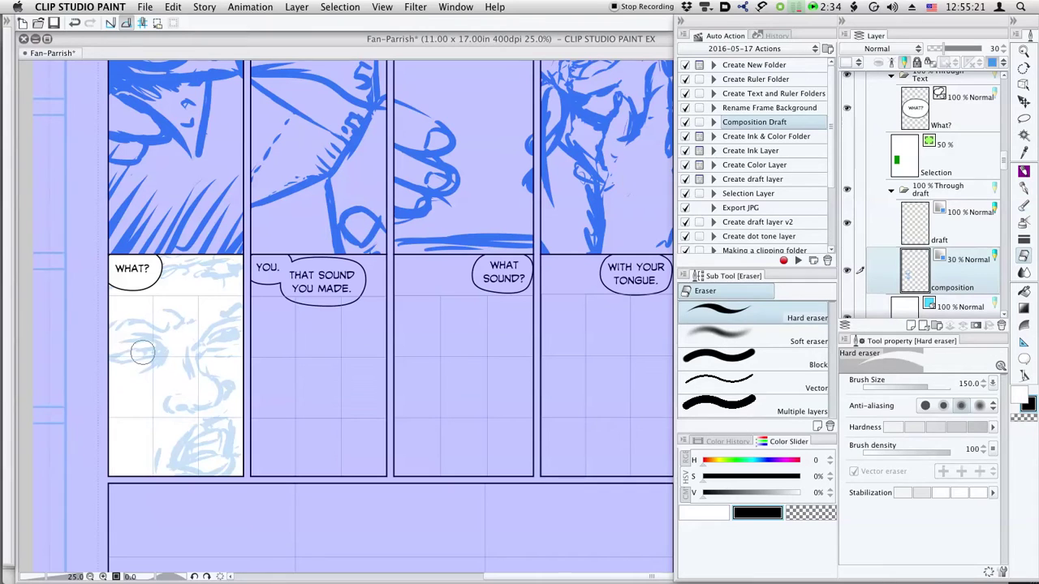
key("p")
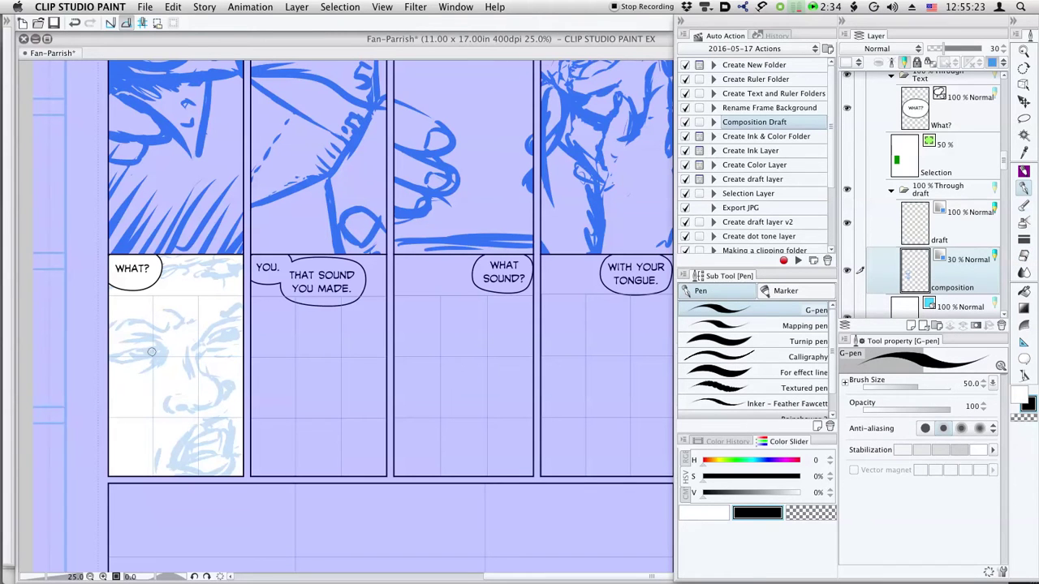
Step: Collapse the "WHAT?" panel's frame folder I in the layer list
left_click_drag(339, 319, 294, 390)
scroll(373, 301, "up", 3)
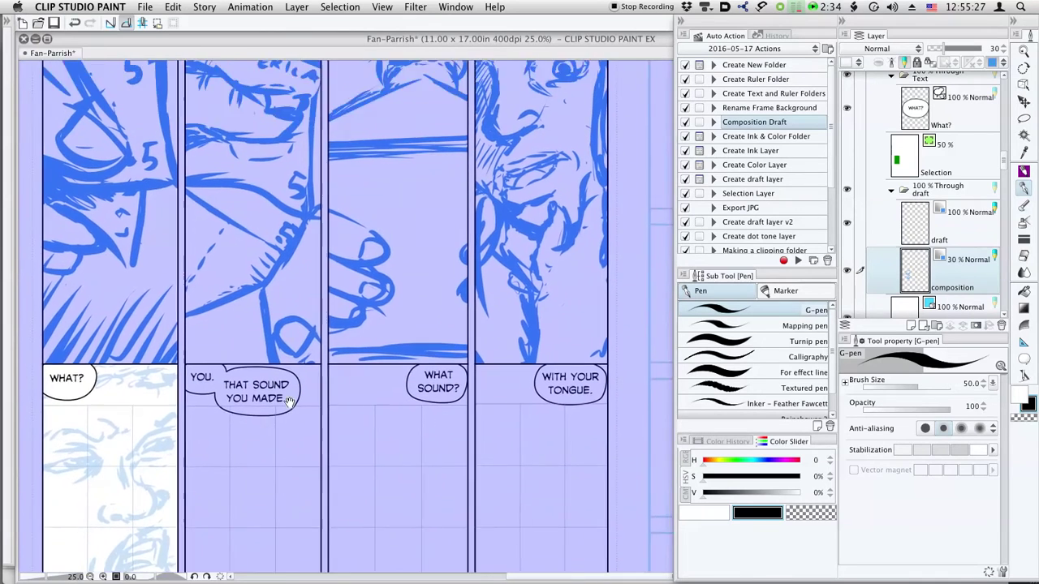
scroll(972, 207, "up", 5)
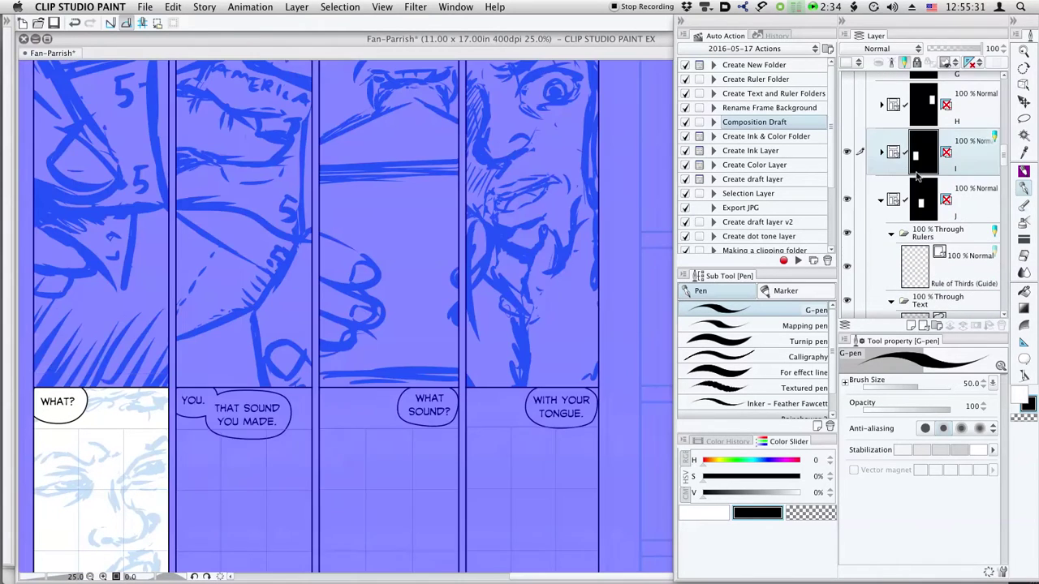
left_click(889, 156)
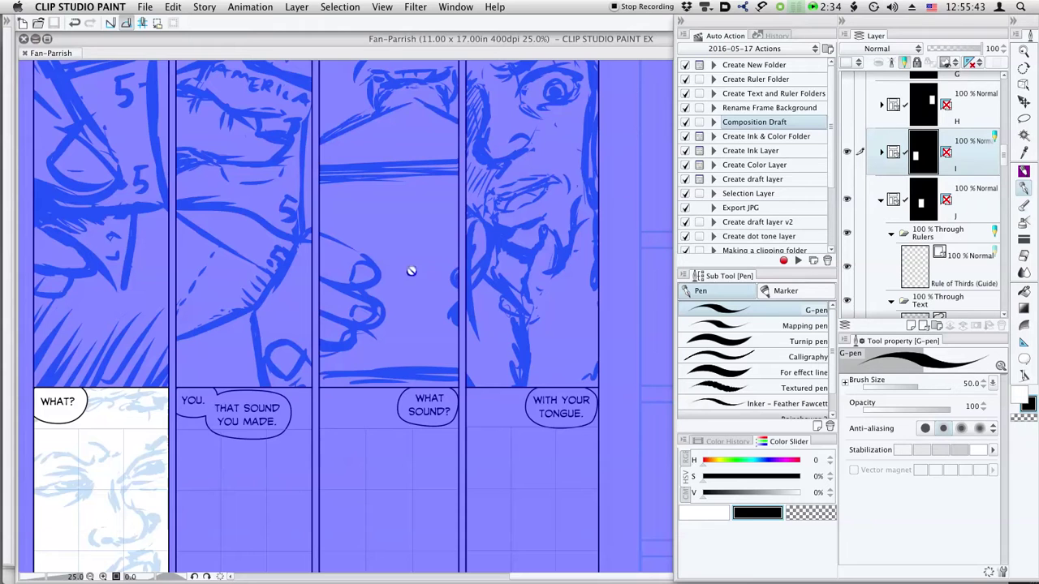
Step: Switch to frame folder J for the "THAT SOUND YOU MADE." panel and select its composition layer
left_click_drag(261, 433, 340, 267)
left_click_drag(463, 312, 431, 349)
left_click(920, 201)
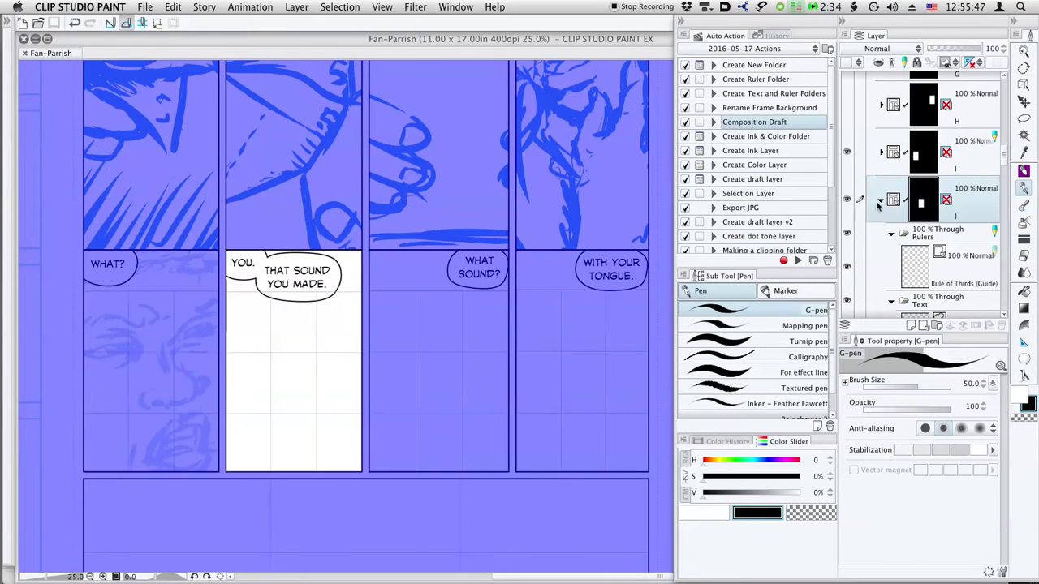
left_click(881, 200)
scroll(933, 207, "down", 5)
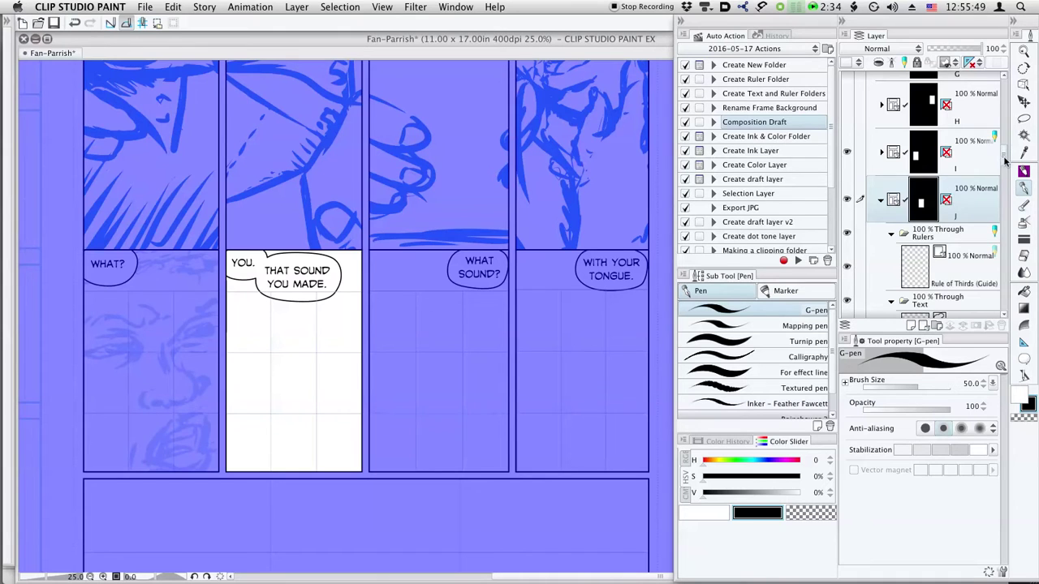
left_click(970, 227)
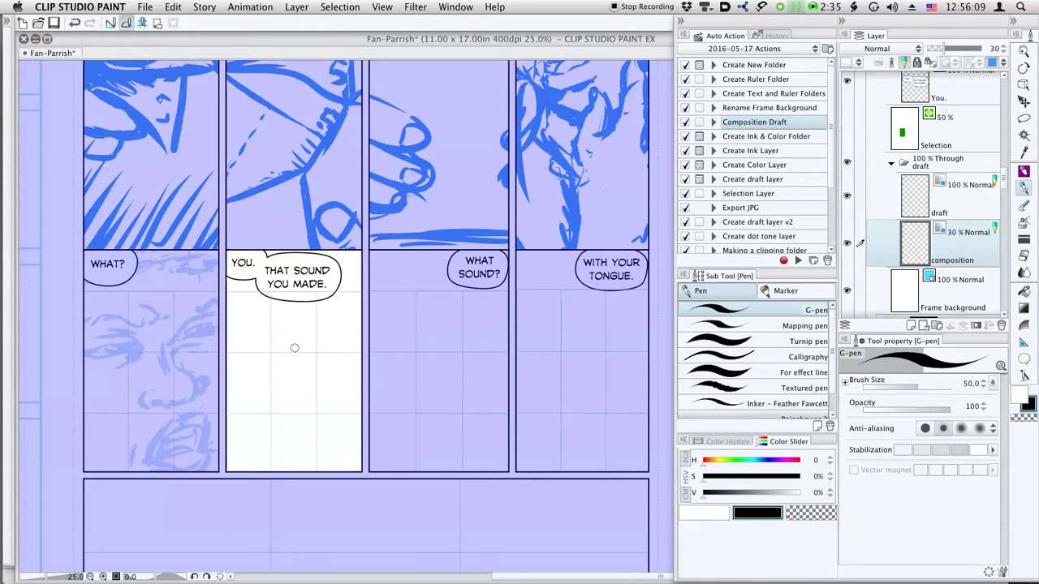
Step: Sketch closed lips and a chin line in the "THAT SOUND YOU MADE." panel and move them down near the panel's lower edge
mouse_move(256, 415)
left_mouse_down()
mouse_move(289, 399)
mouse_move(341, 402)
mouse_move(353, 414)
left_mouse_up()
left_click_drag(261, 416, 354, 410)
mouse_move(260, 419)
left_mouse_down()
mouse_move(333, 425)
mouse_move(349, 414)
left_mouse_up()
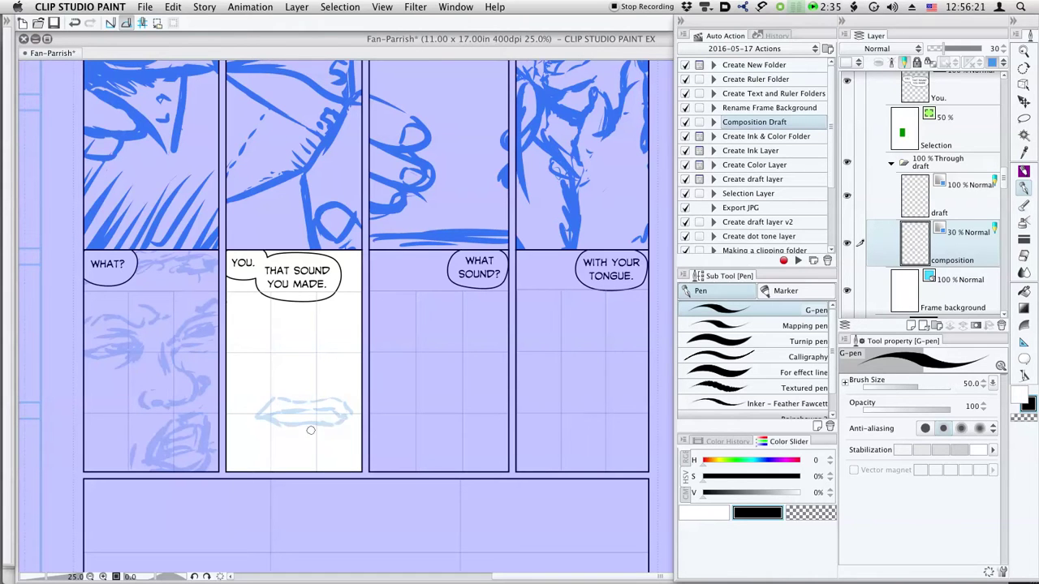
left_click_drag(273, 435, 338, 439)
key("k")
left_click_drag(336, 420, 331, 443)
Step: Sketch the cheek line, eyebrows and nose above the lips with the G-pen and begin the left eye
key("p")
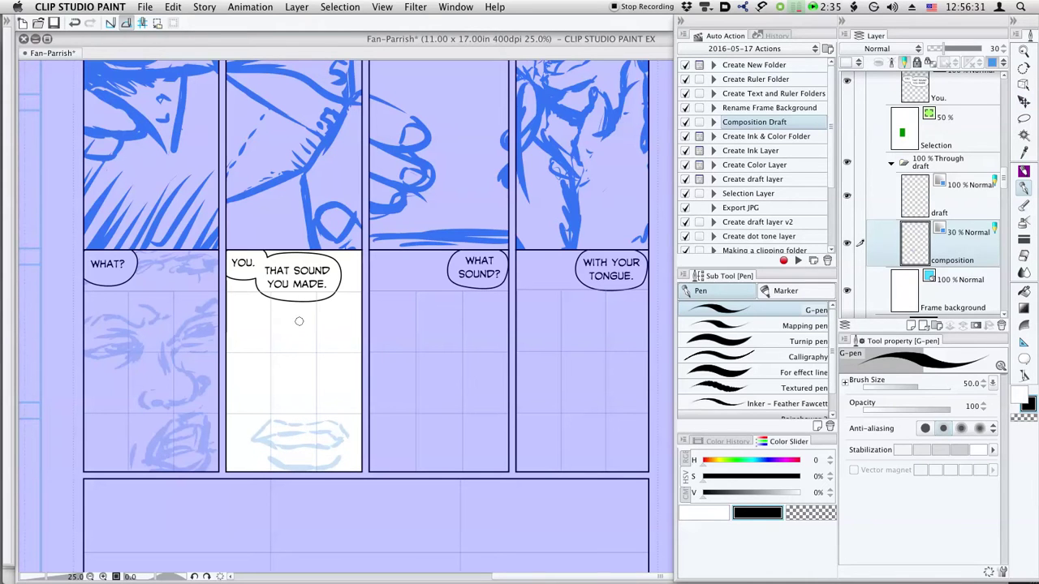
left_click_drag(273, 376, 243, 416)
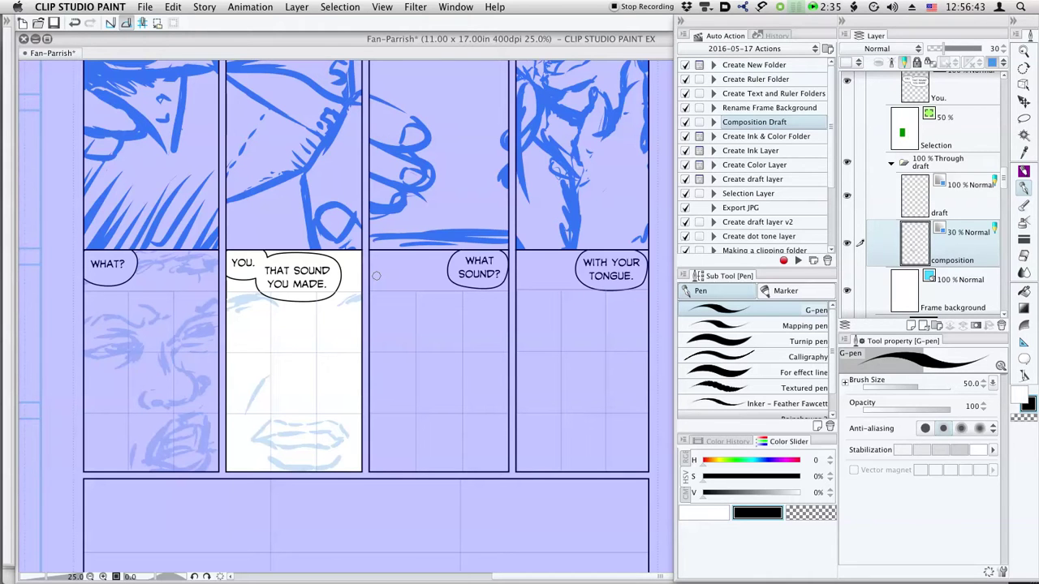
left_click_drag(432, 247, 378, 252)
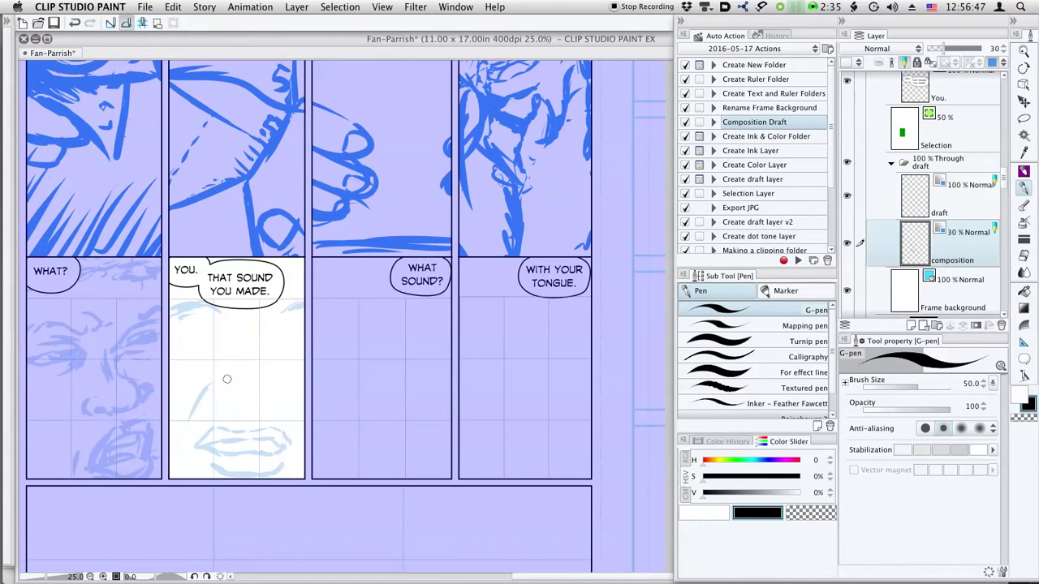
mouse_move(223, 386)
left_mouse_down()
mouse_move(253, 403)
mouse_move(273, 378)
mouse_move(216, 385)
left_mouse_up()
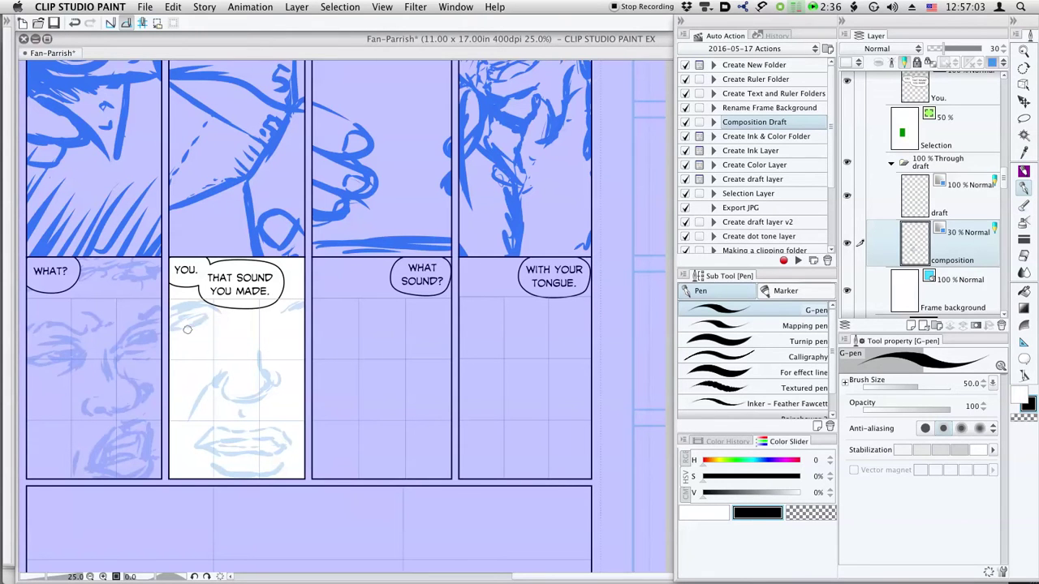
Step: Erase and redraw the left eye under the speech balloon, then undo the last stroke
left_click_drag(406, 213, 291, 347)
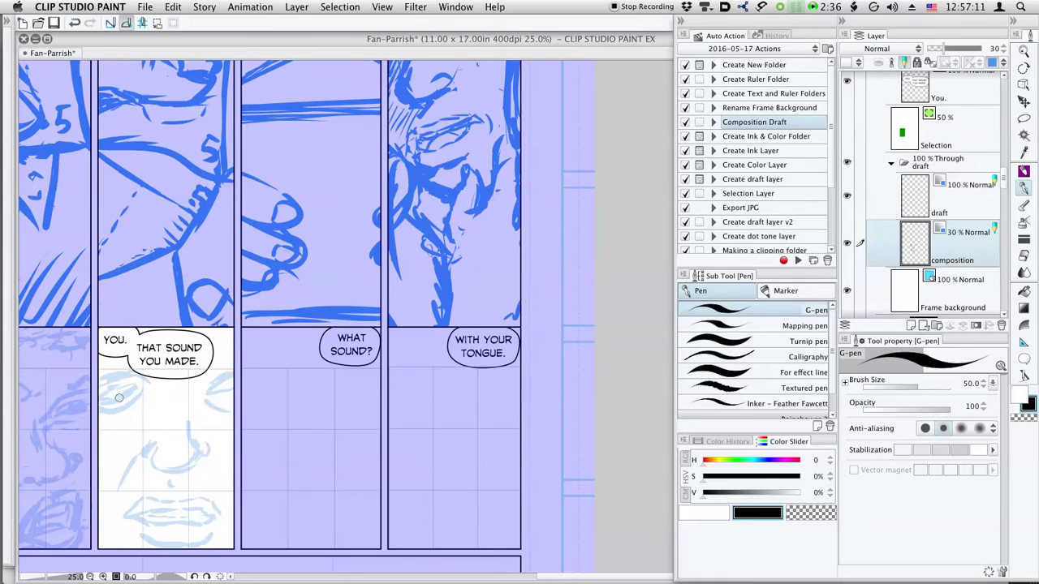
key("e")
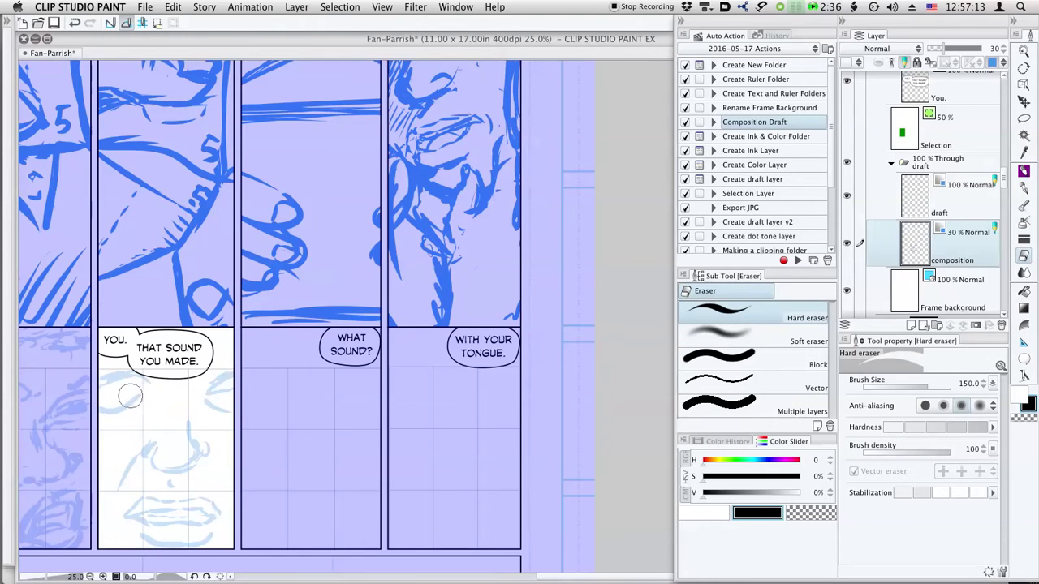
key("p")
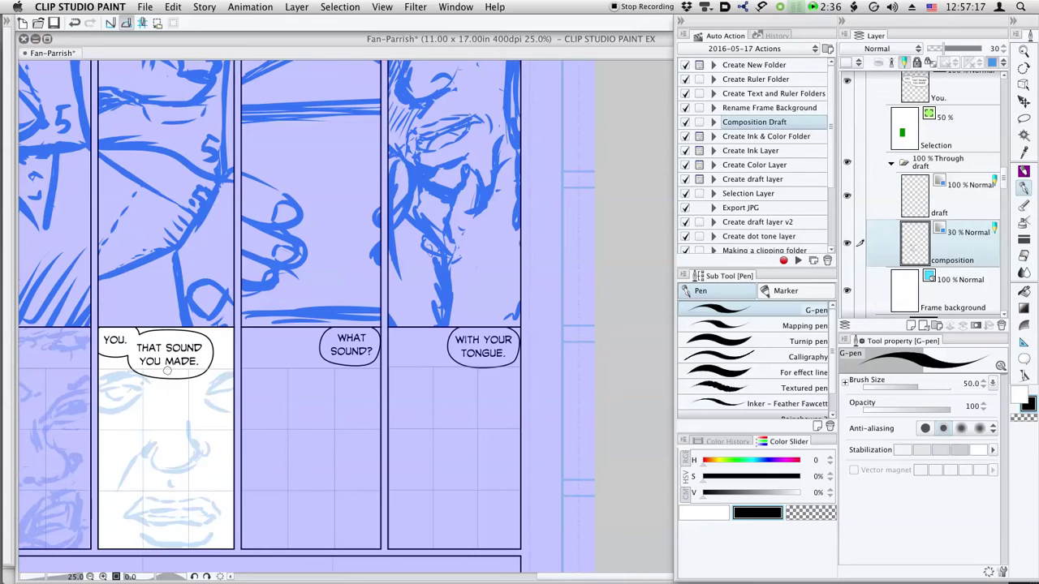
key("super+z")
Step: Lasso both eyes with their brows, move them lower to clear the speech balloon, and clear the selection
key("m")
mouse_move(160, 397)
left_mouse_down()
mouse_move(173, 324)
mouse_move(275, 364)
mouse_move(227, 422)
mouse_move(175, 399)
left_mouse_up()
key("k")
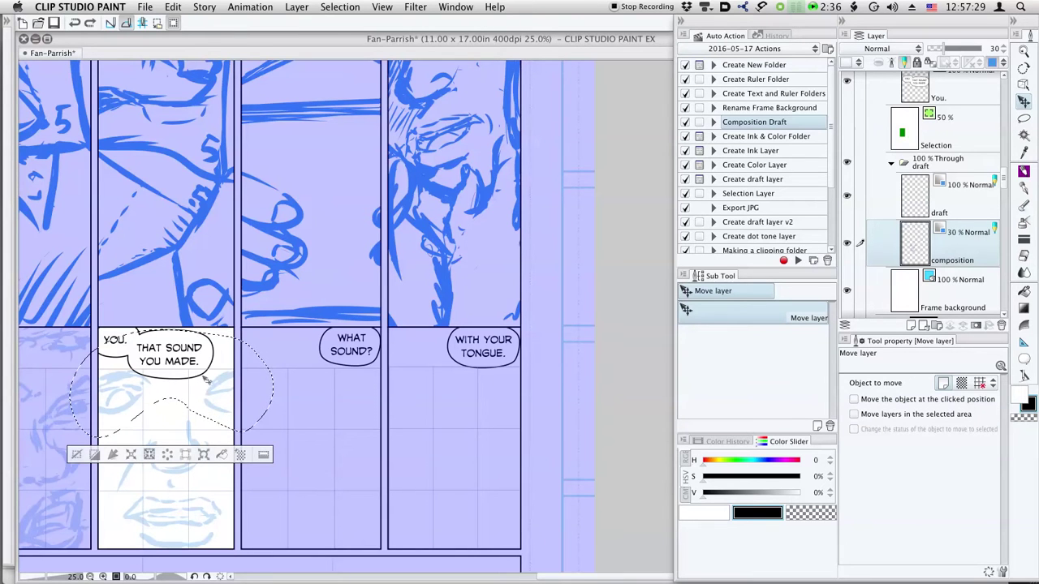
left_click_drag(216, 373, 215, 407)
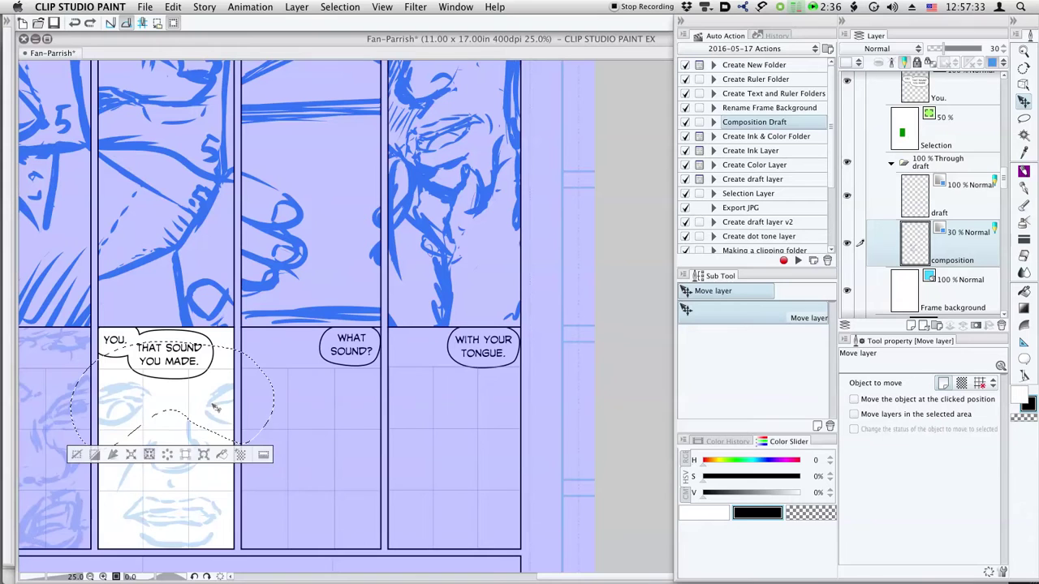
key("ctrl+d")
key("ctrl+z")
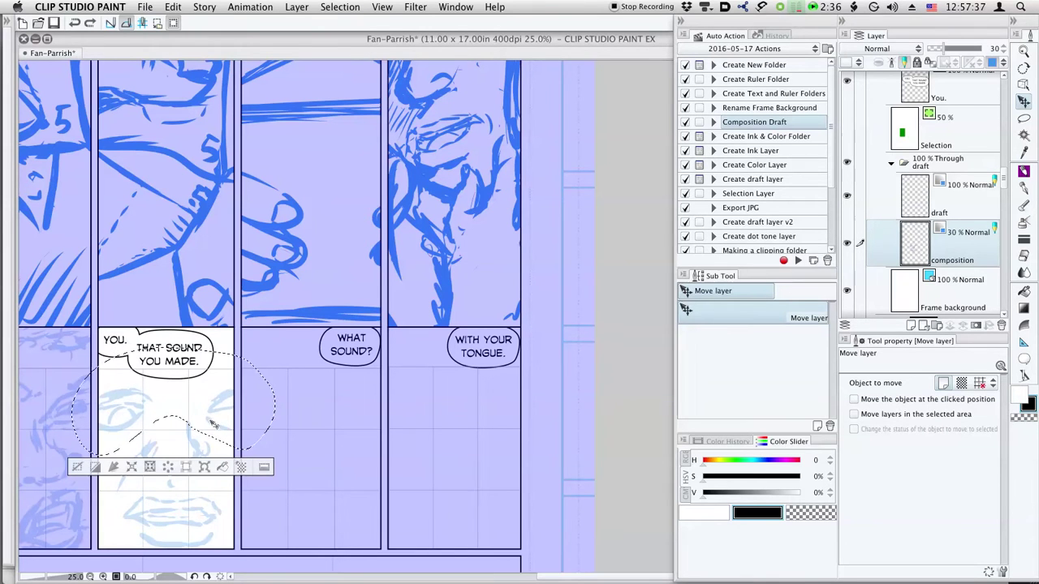
key("ctrl+d")
Step: Sketch the irises and pupils of both eyes with the G-pen in the "THAT SOUND YOU MADE." panel
left_click_drag(221, 429, 241, 393)
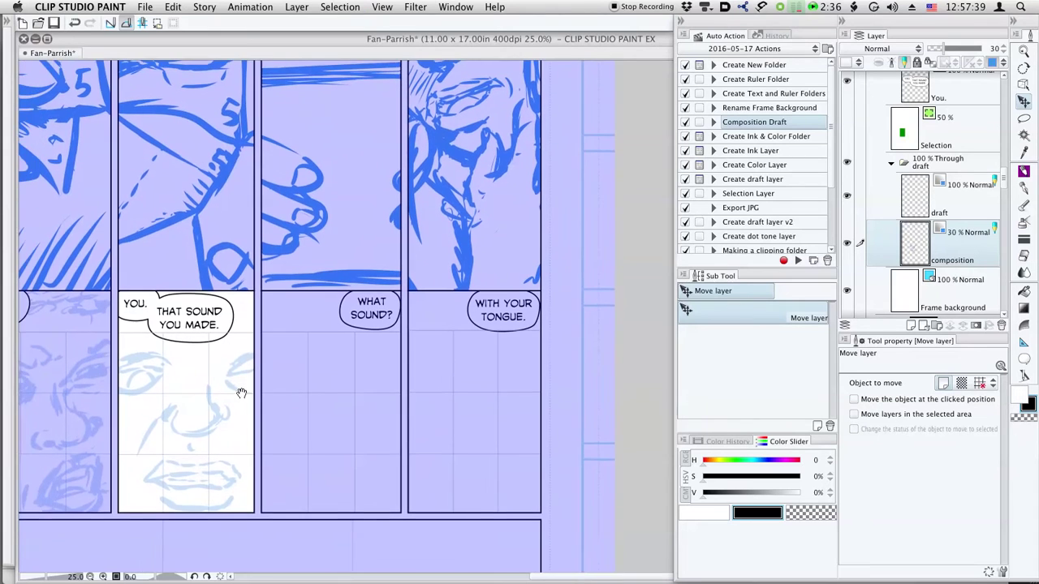
left_click_drag(274, 351, 248, 340)
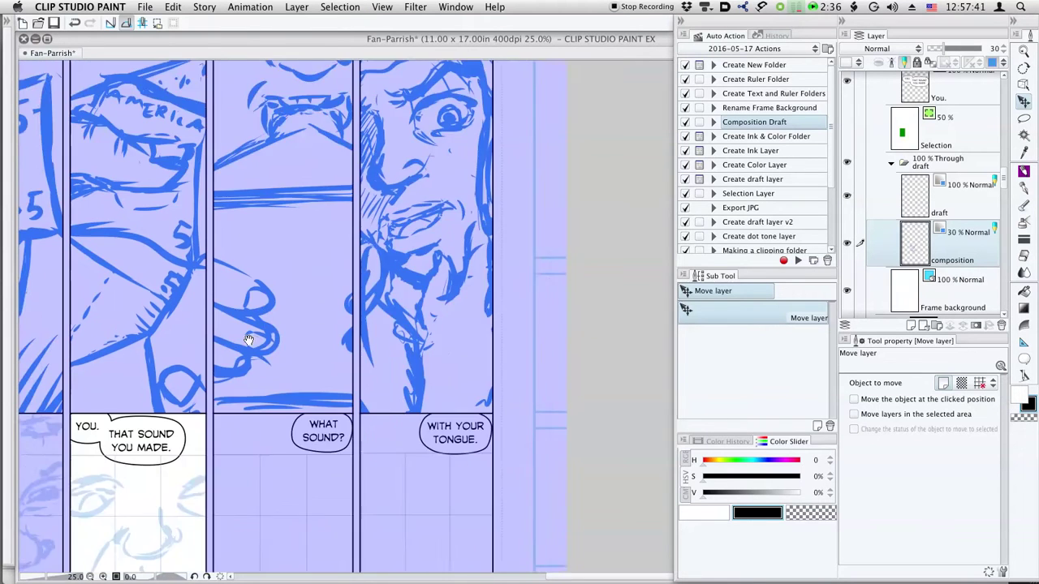
scroll(249, 339, "down", 5)
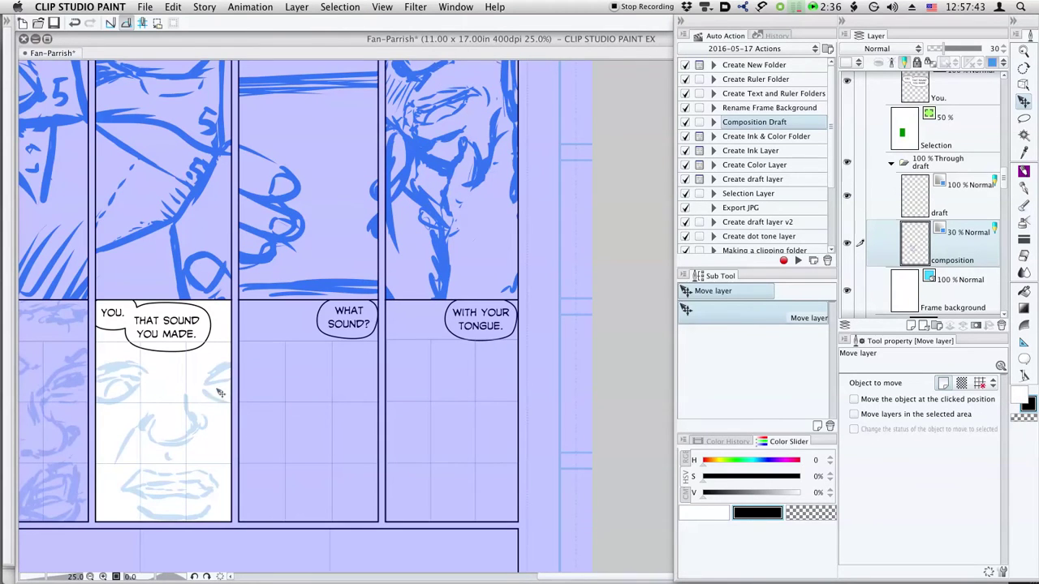
key("p")
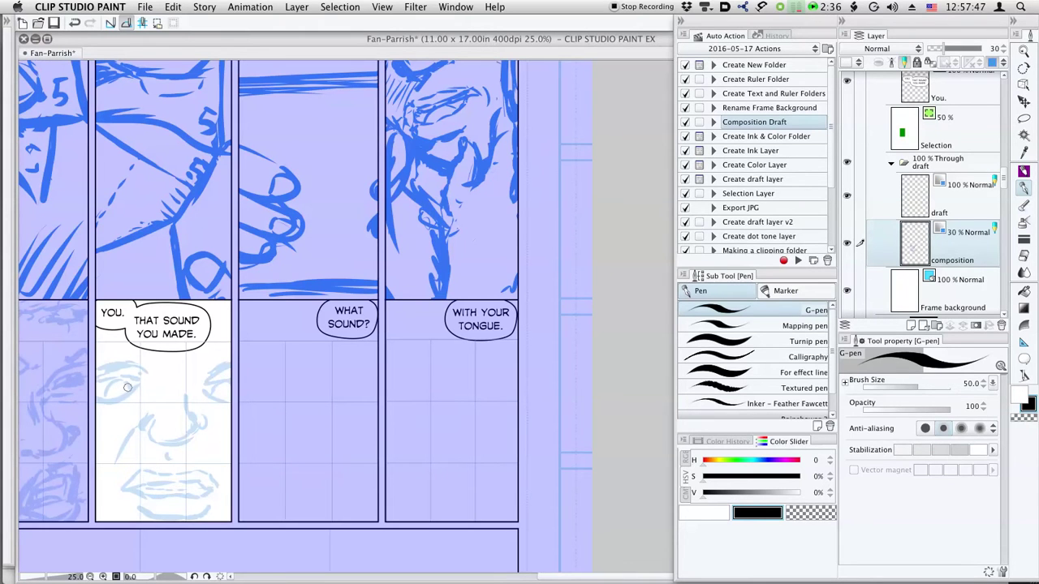
key("e")
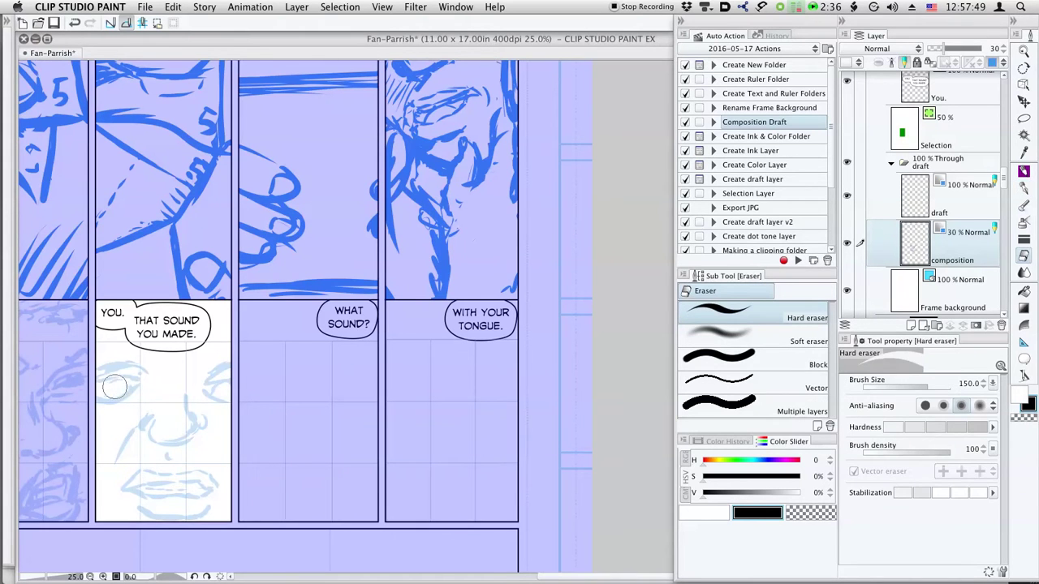
key("p")
scroll(114, 388, "up", 5)
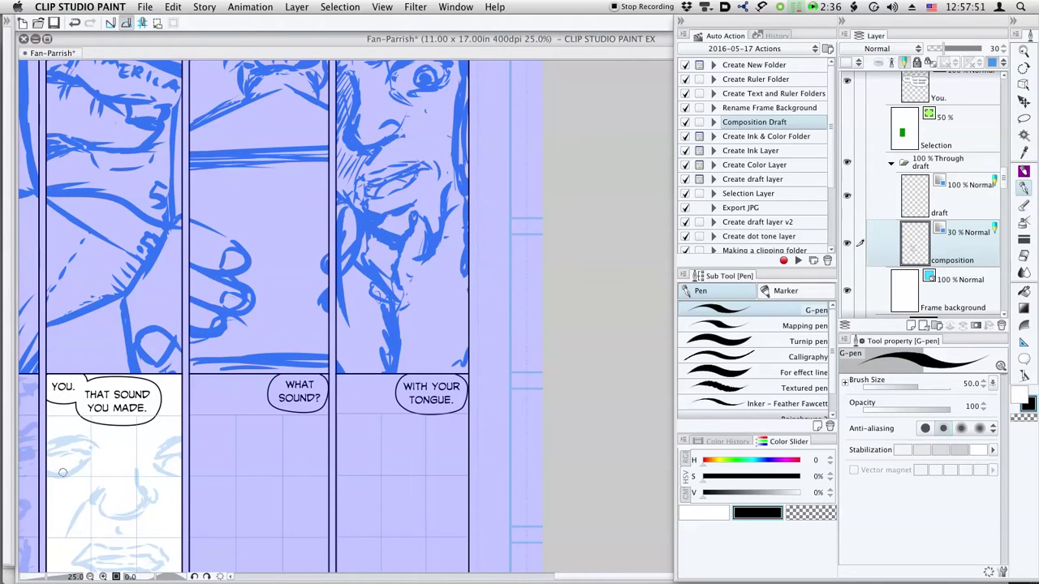
left_click_drag(76, 457, 180, 423)
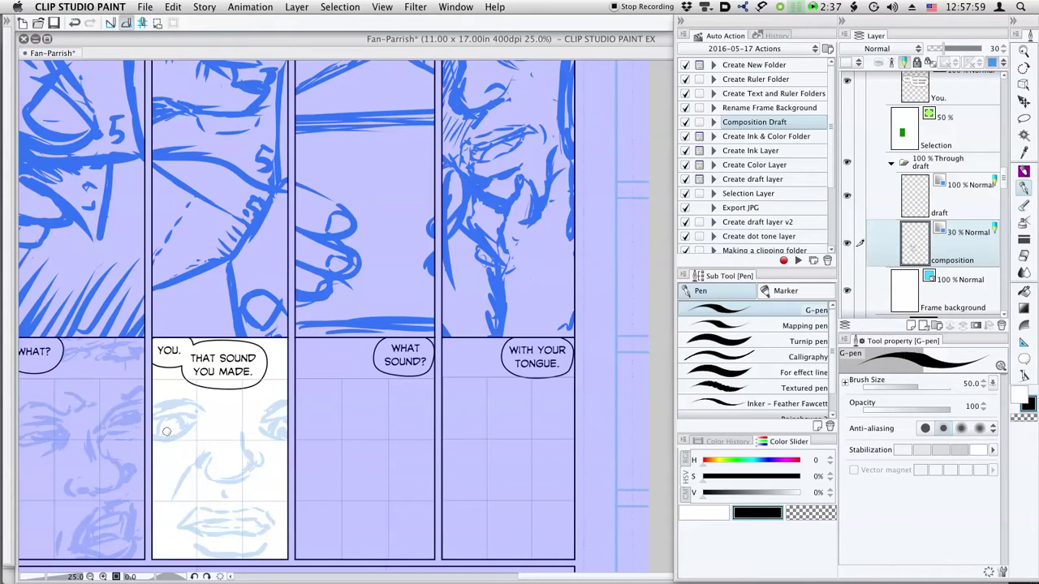
Step: Sketch the forehead lines above the eyes on both sides of the "THAT SOUND YOU MADE." balloon
left_click_drag(294, 282, 273, 357)
left_click_drag(182, 464, 133, 451)
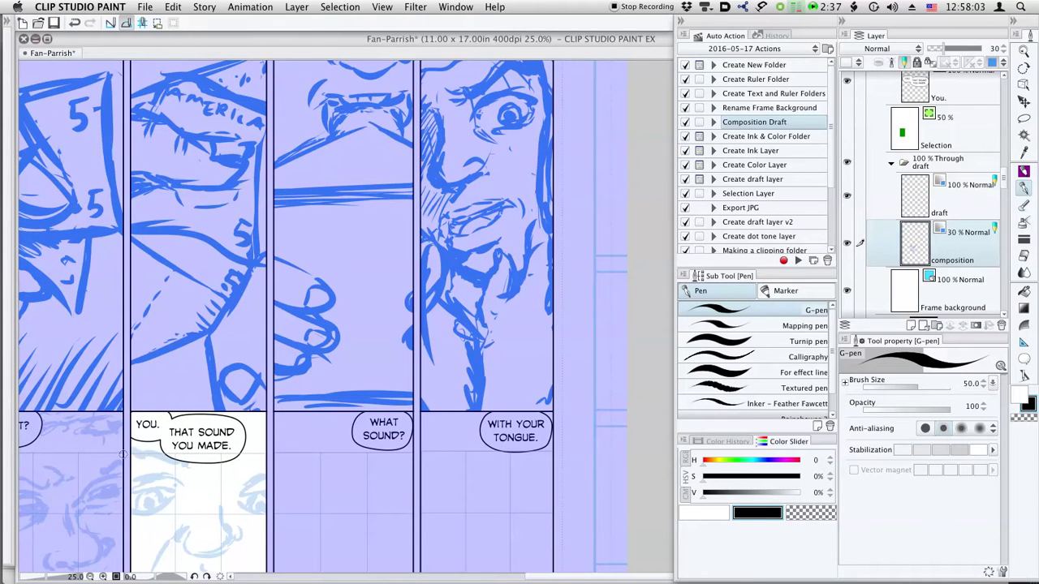
scroll(223, 446, "down", 3)
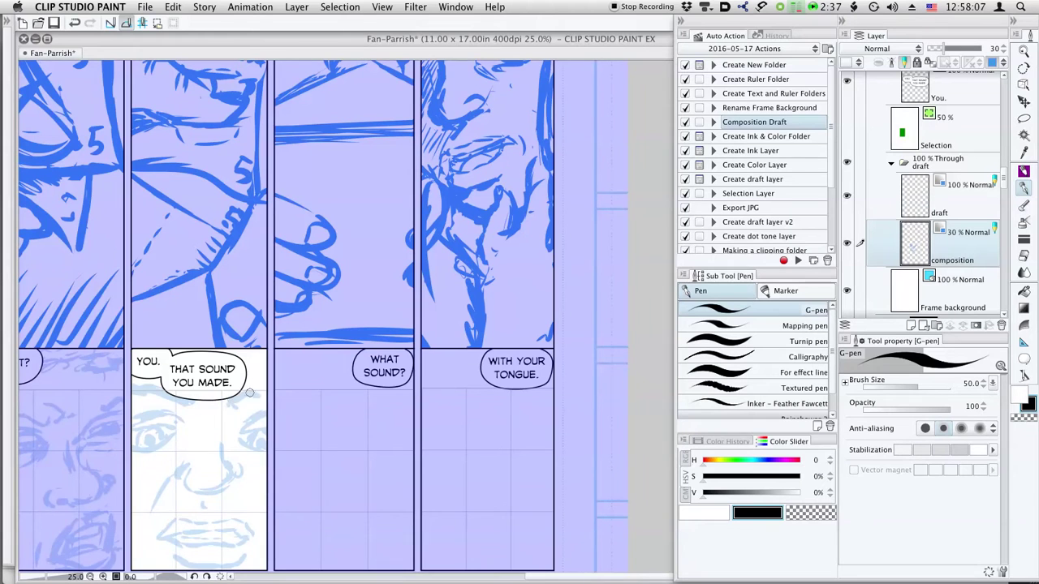
scroll(284, 396, "down", 3)
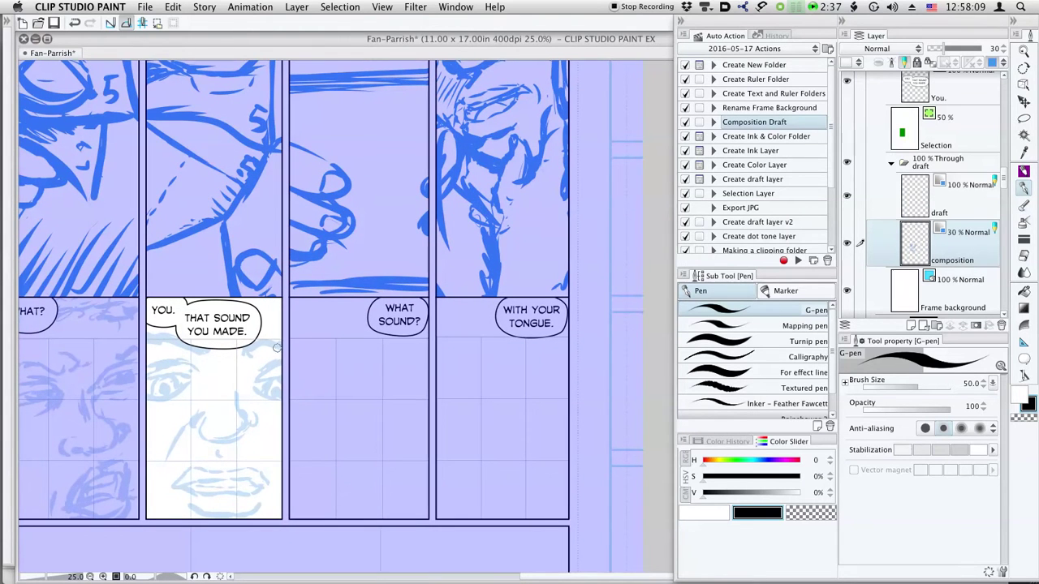
Step: Expand frame folder C of the upper row and select its Text folder
scroll(290, 348, "up", 10)
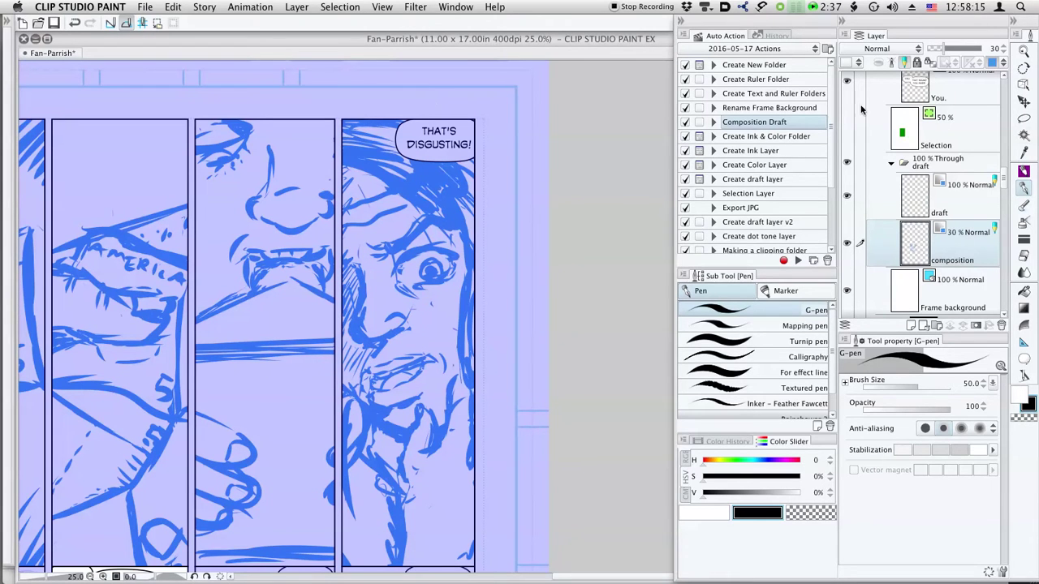
left_click_drag(1003, 177, 1003, 101)
left_click(985, 144)
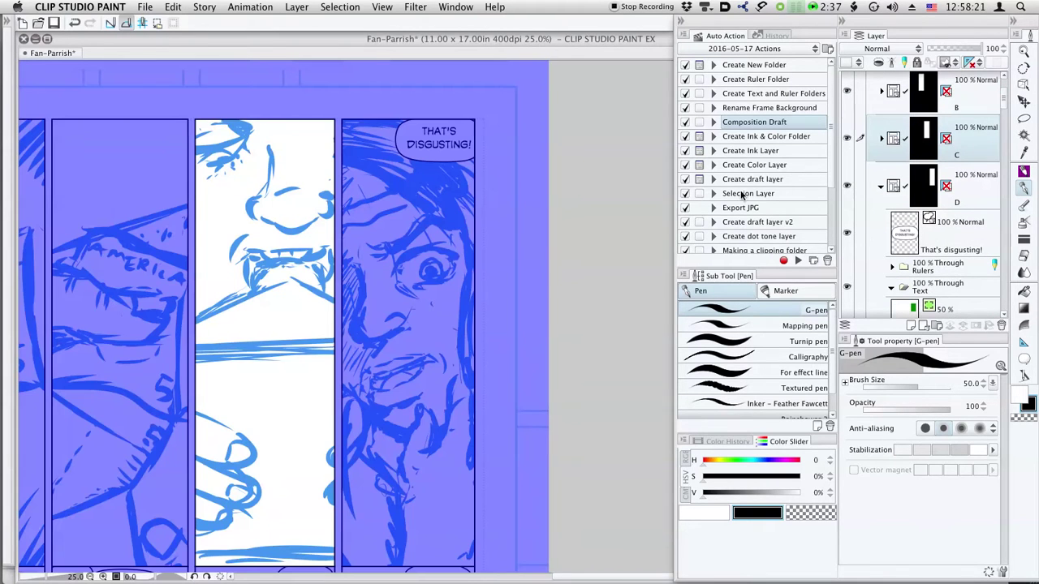
left_click(883, 139)
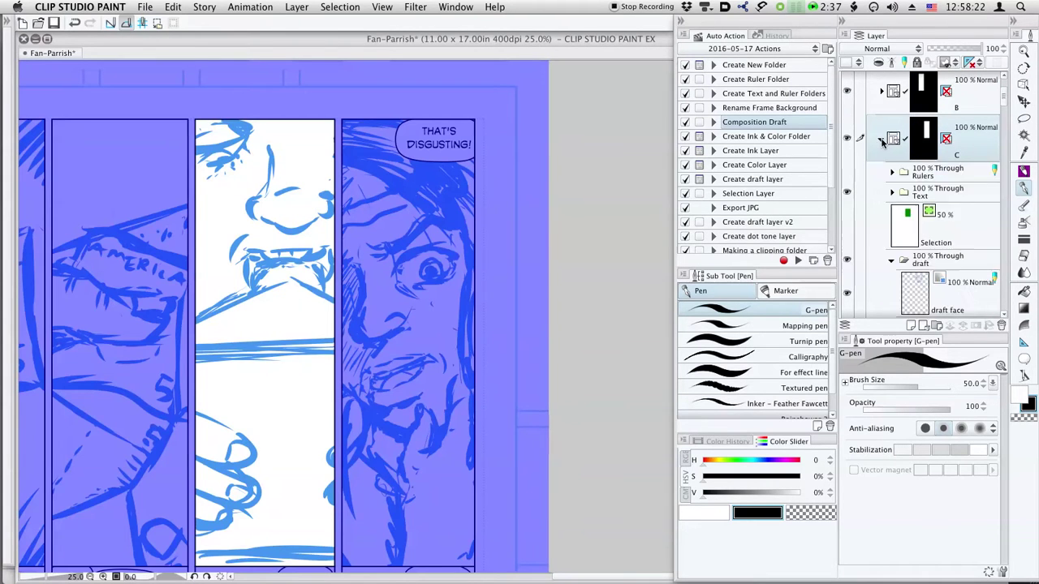
left_click(933, 196)
Step: Add the sound effect SSSLURP, with a breath mark on each side, in Dialog All R2 text in the blank area above panel C's fingers
key("t")
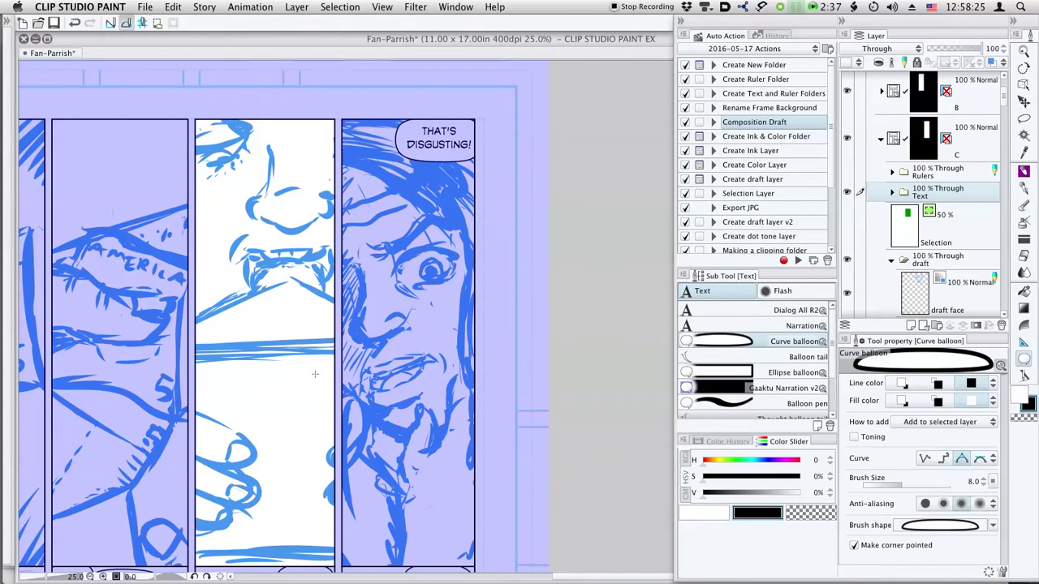
left_click(731, 314)
scroll(311, 430, "down", 2)
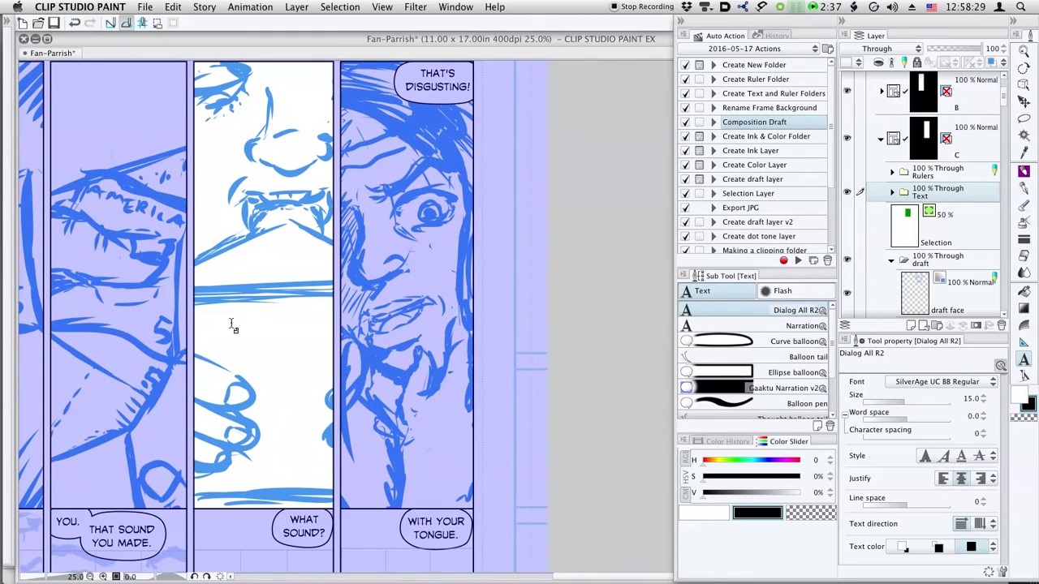
left_click(235, 332)
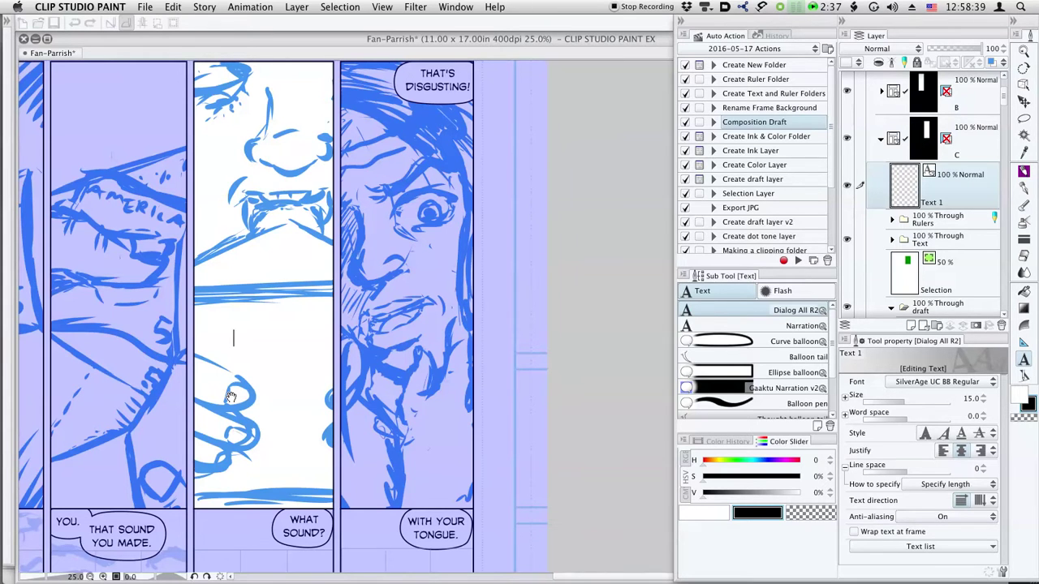
type("SLU")
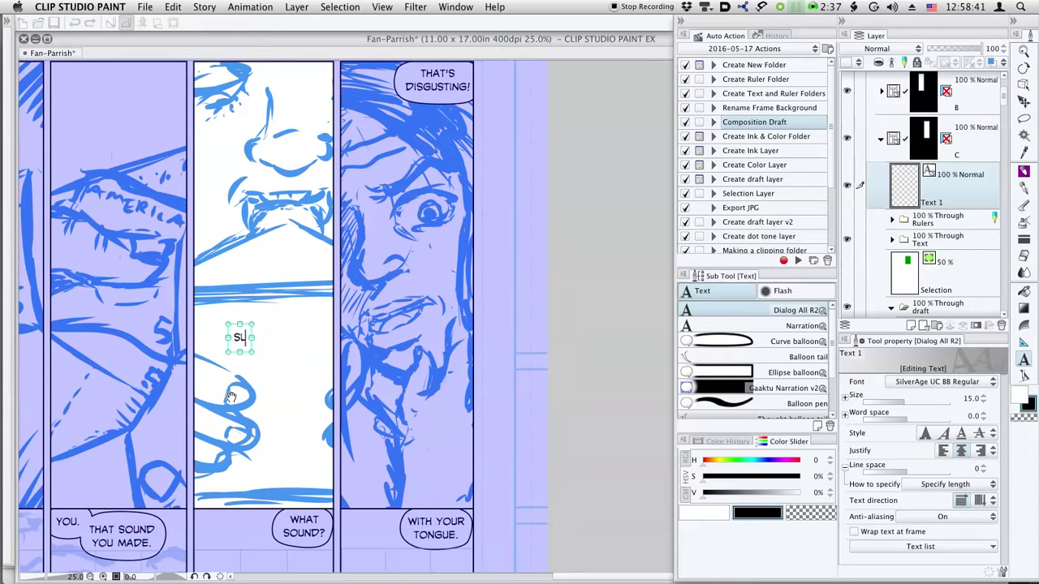
key("BackSpace")
key("BackSpace")
key("BackSpace")
type("SSSLU")
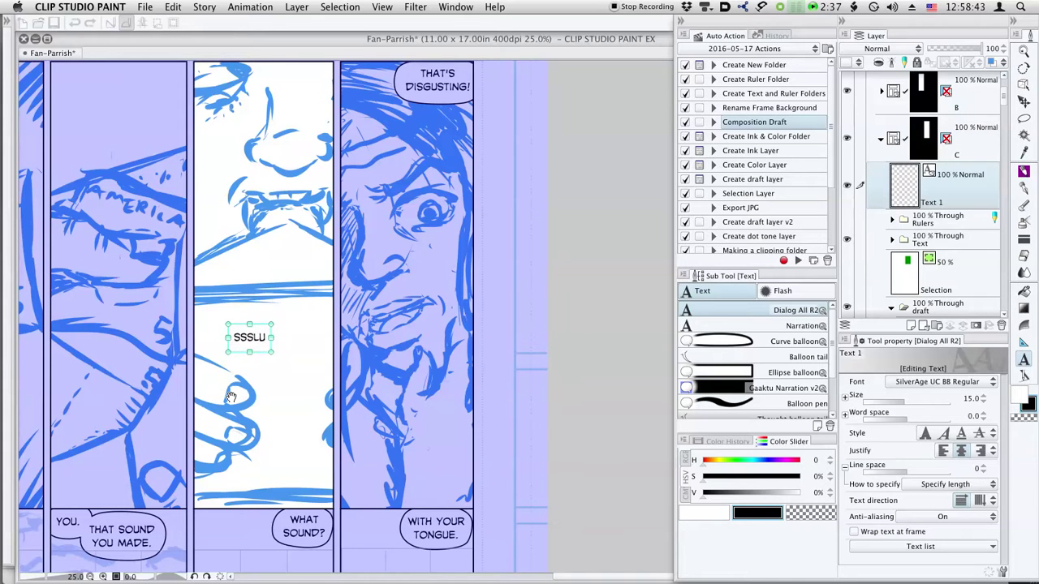
type("RPS")
key("super+a")
key("Left")
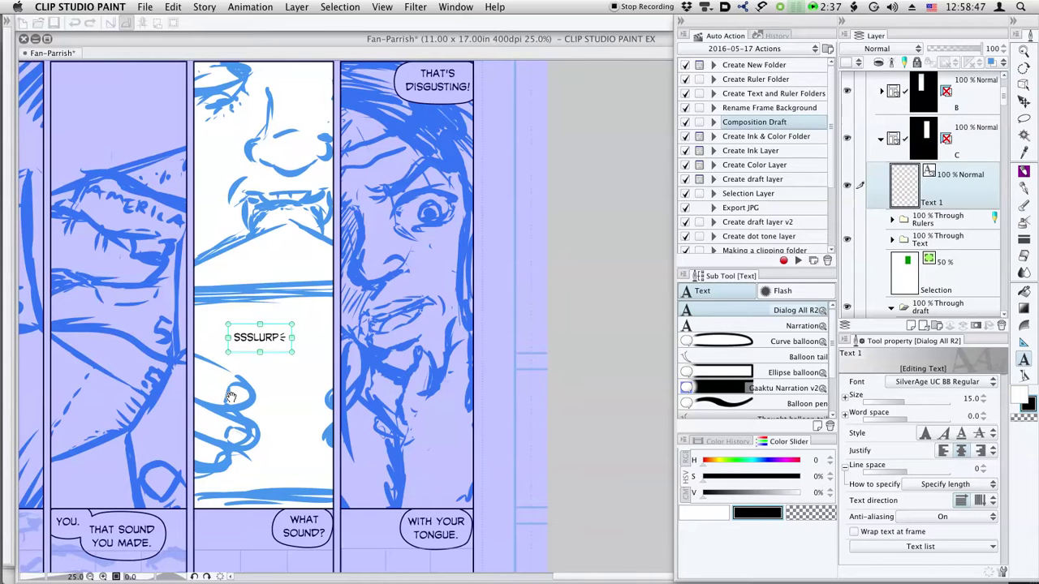
type("<")
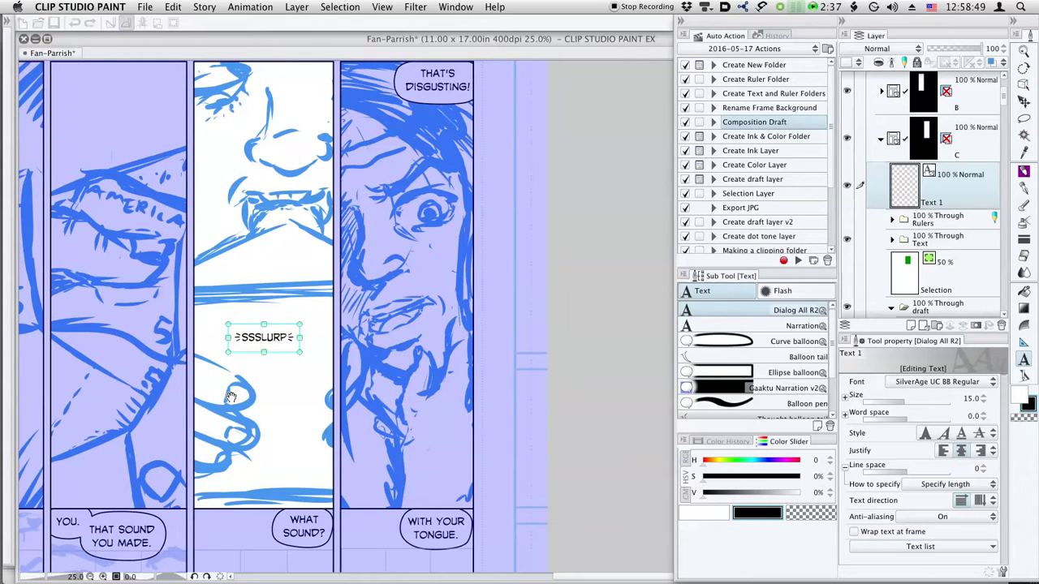
Step: Try Palooka BB Italic and Palooka BB Regular from the Krash font list on the whole SSSLURP text
key("super+a")
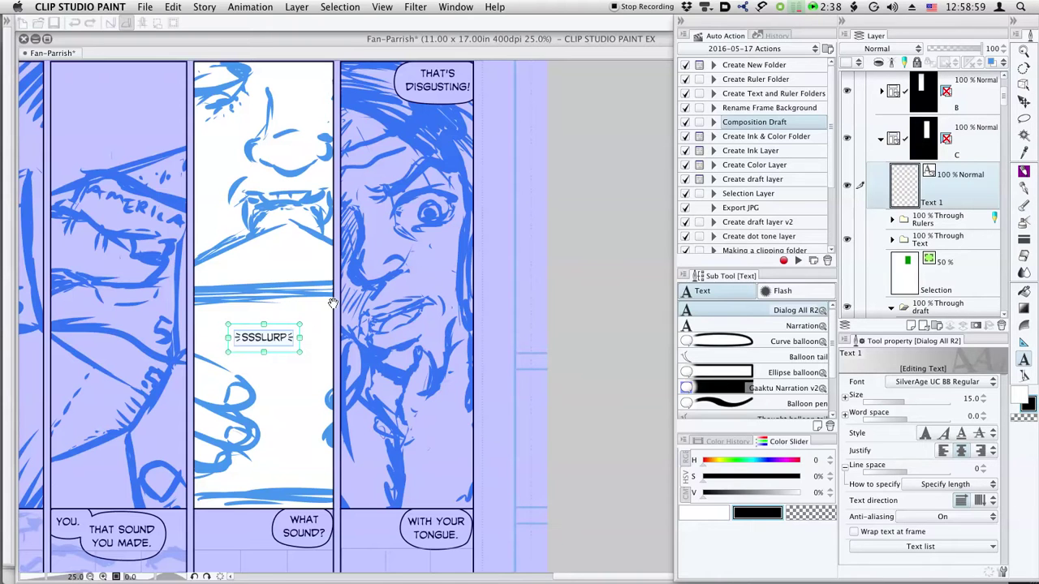
left_click(966, 381)
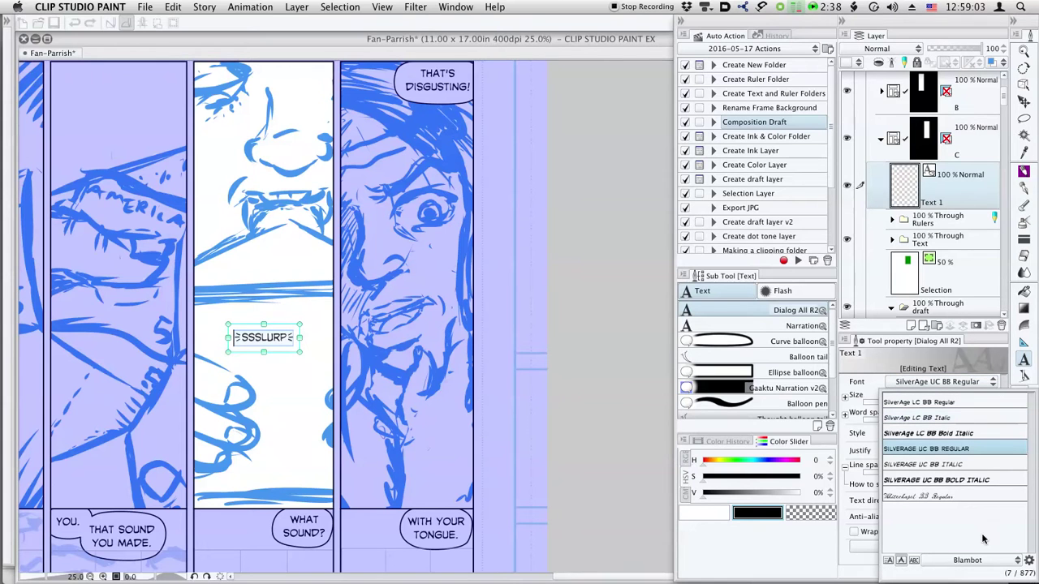
left_click(984, 560)
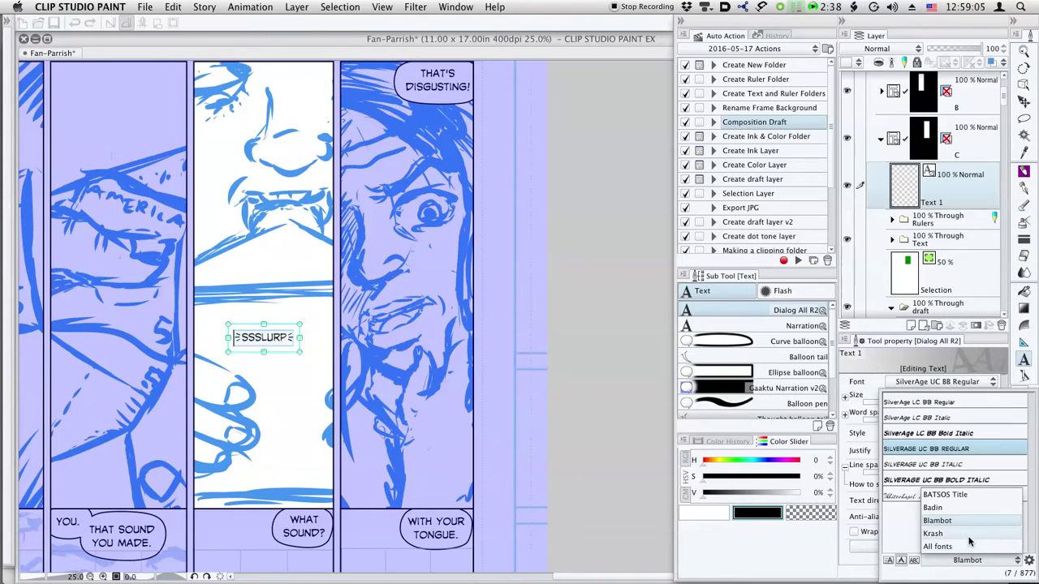
left_click(968, 534)
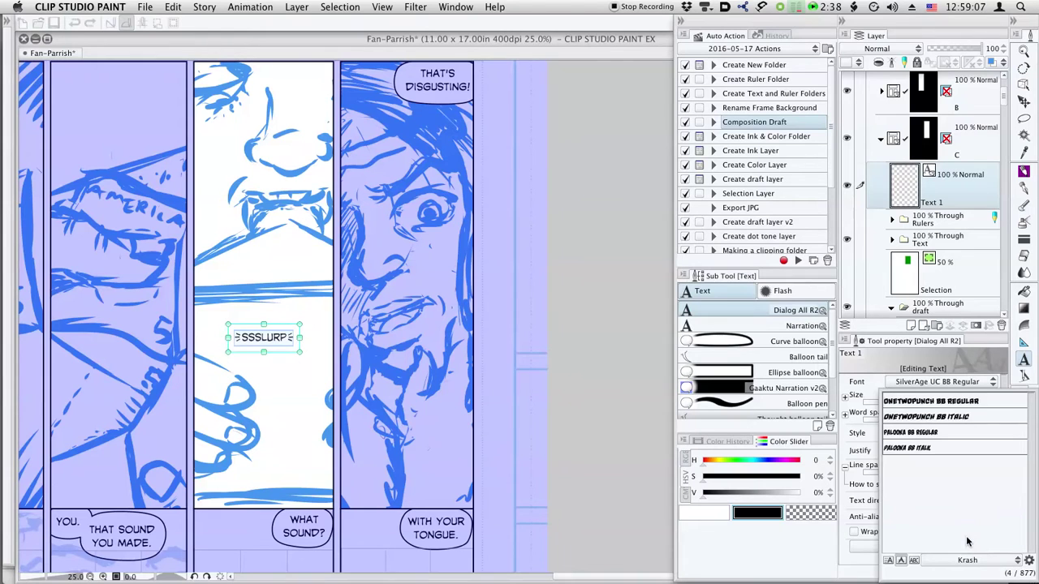
left_click(933, 448)
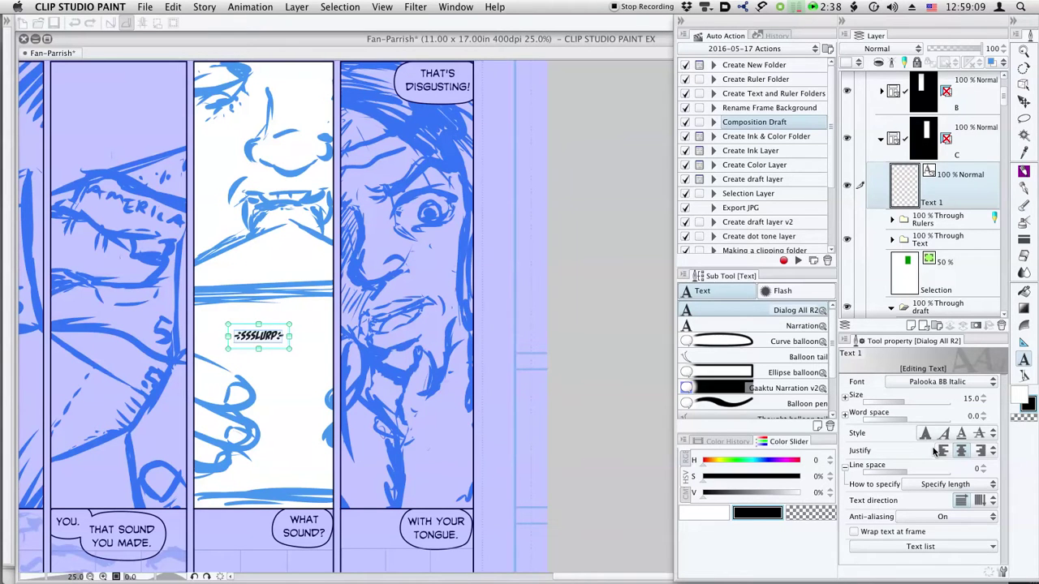
left_click(938, 383)
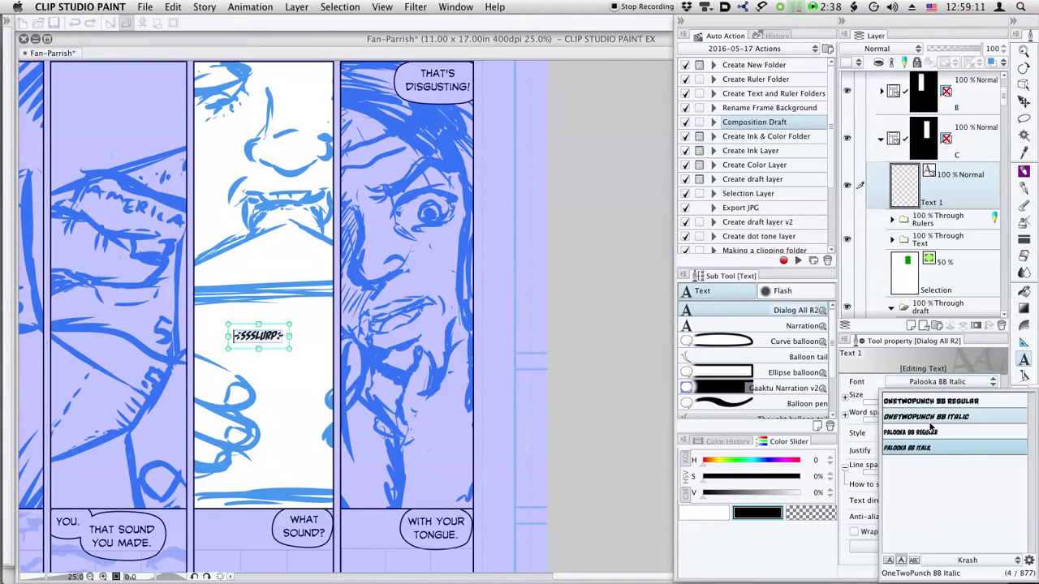
left_click(930, 434)
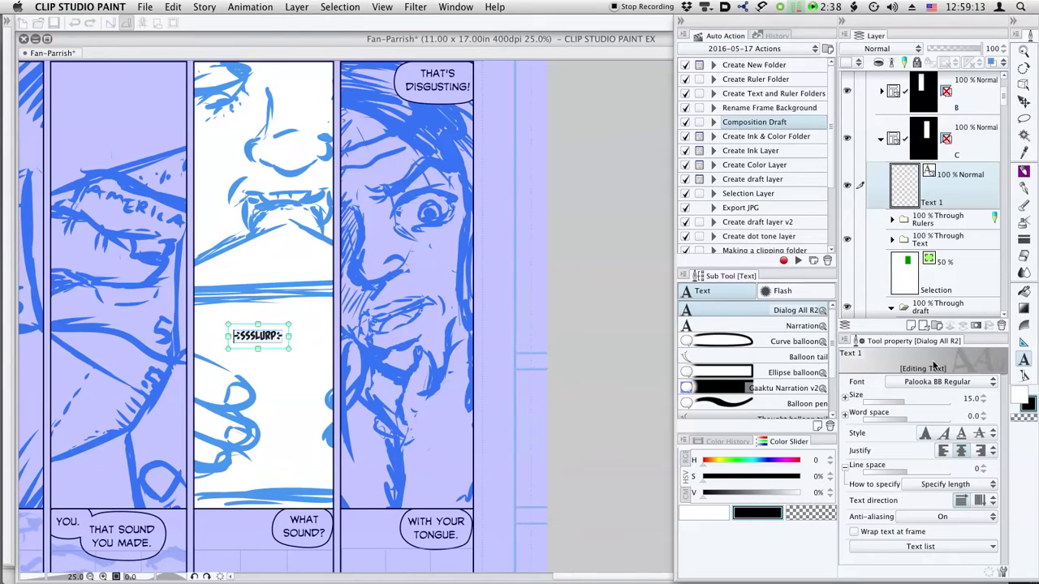
Step: Enlarge the SSSLURP lettering to a text size of 34.8
left_click(936, 382)
left_click(1000, 561)
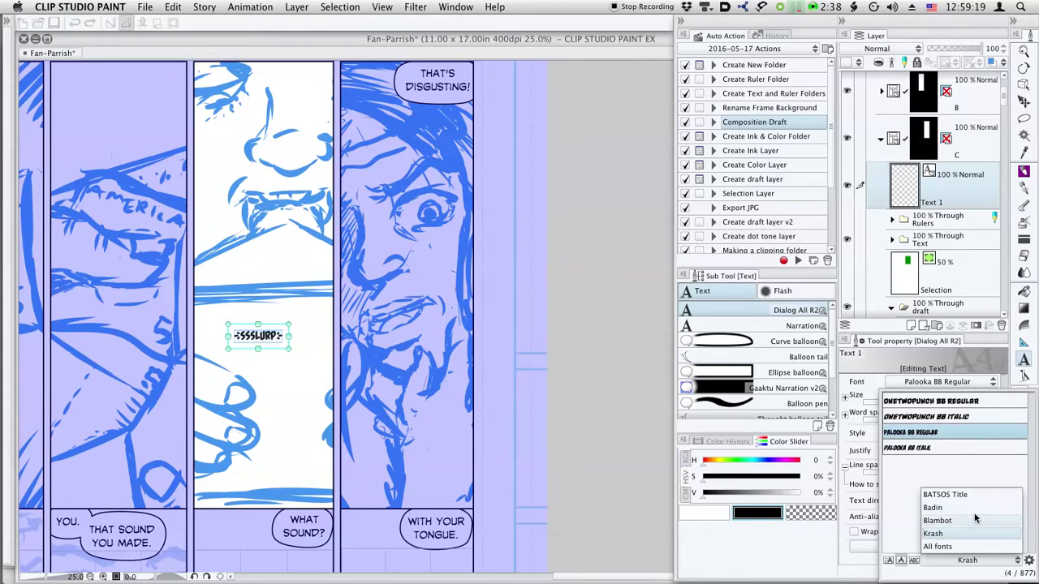
left_click(964, 481)
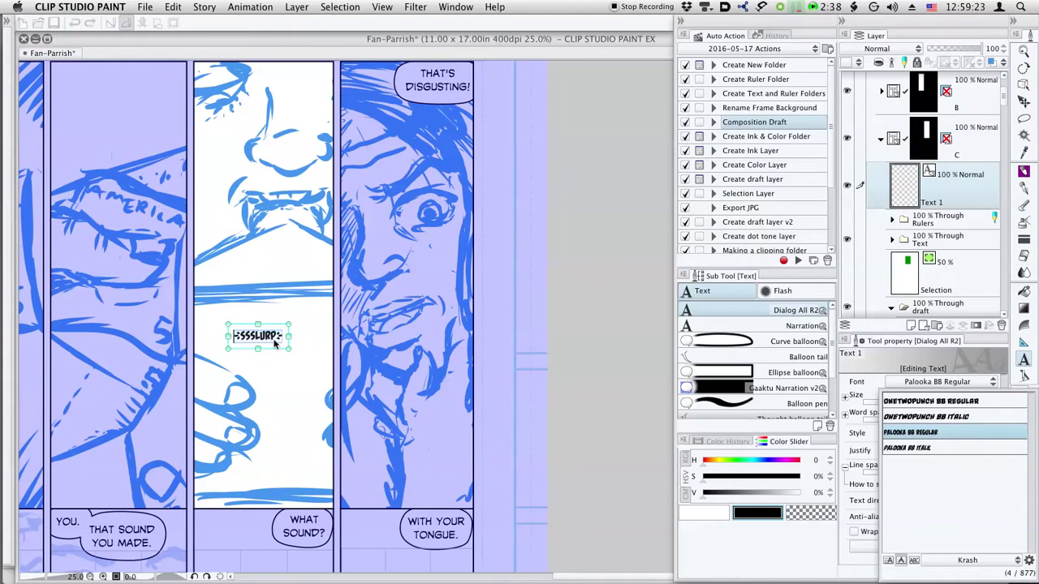
left_click(936, 371)
left_click(918, 400)
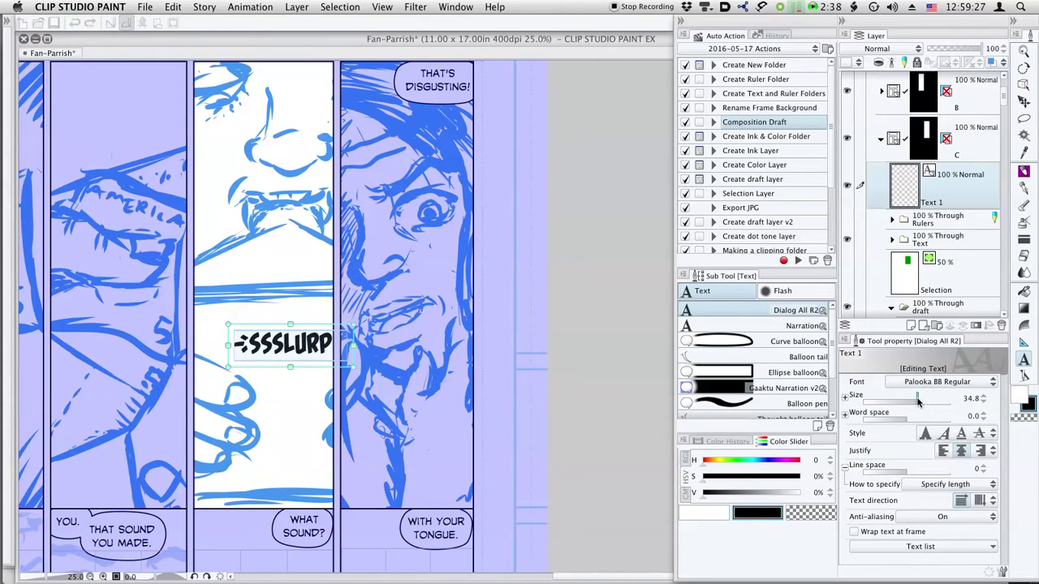
Step: Change the SSSLURP lettering's font to Colossus Italic Italic from the Badin font list
left_click(956, 383)
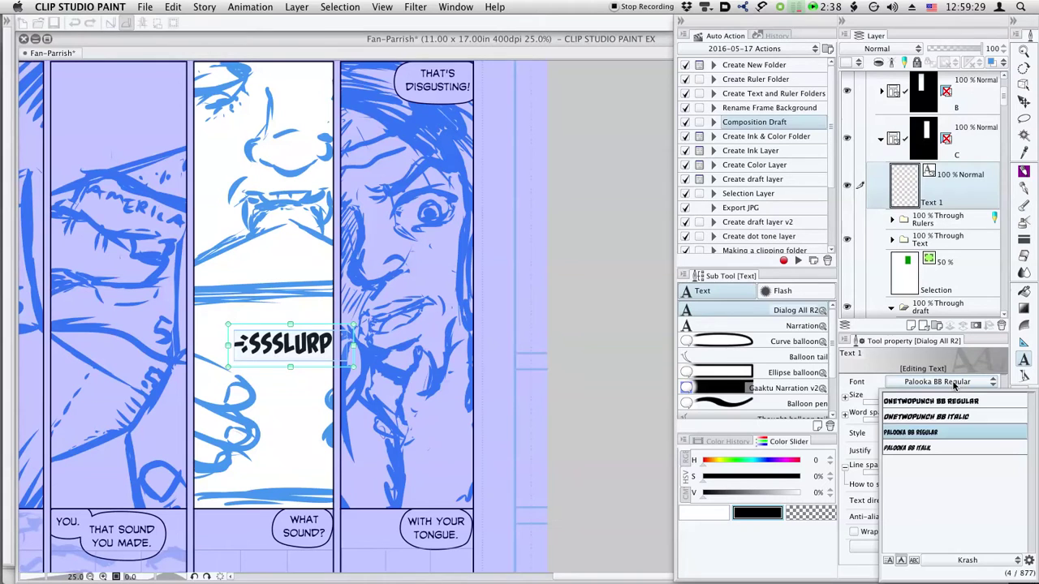
left_click(972, 562)
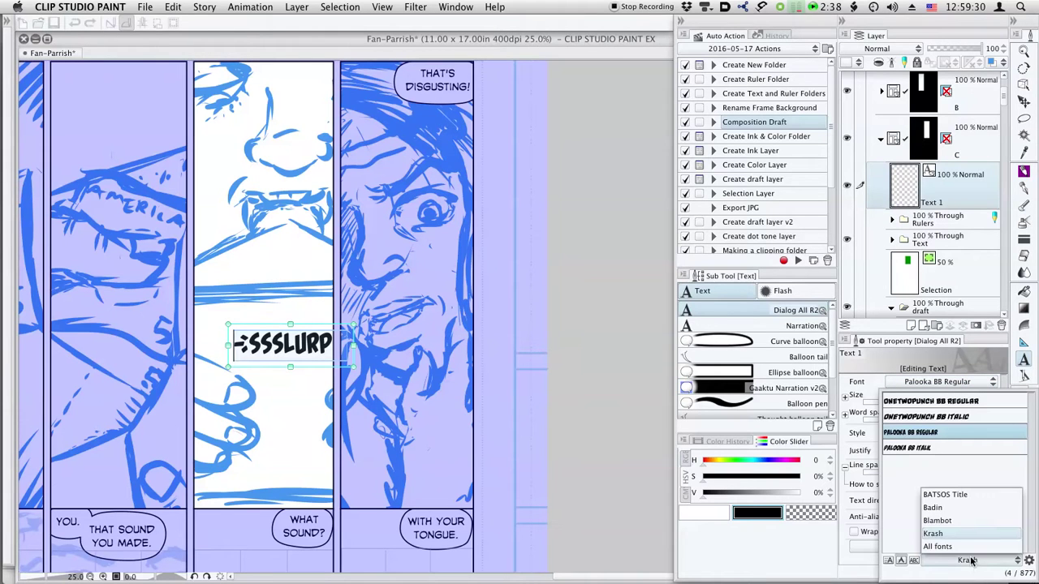
left_click(961, 510)
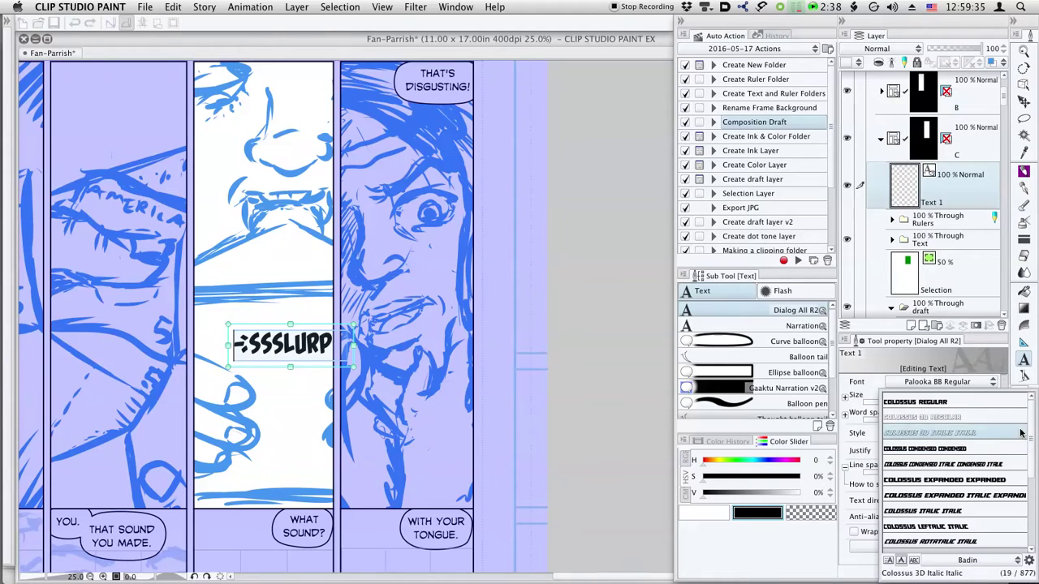
scroll(1030, 459, "down", 2)
scroll(1029, 459, "down", 3)
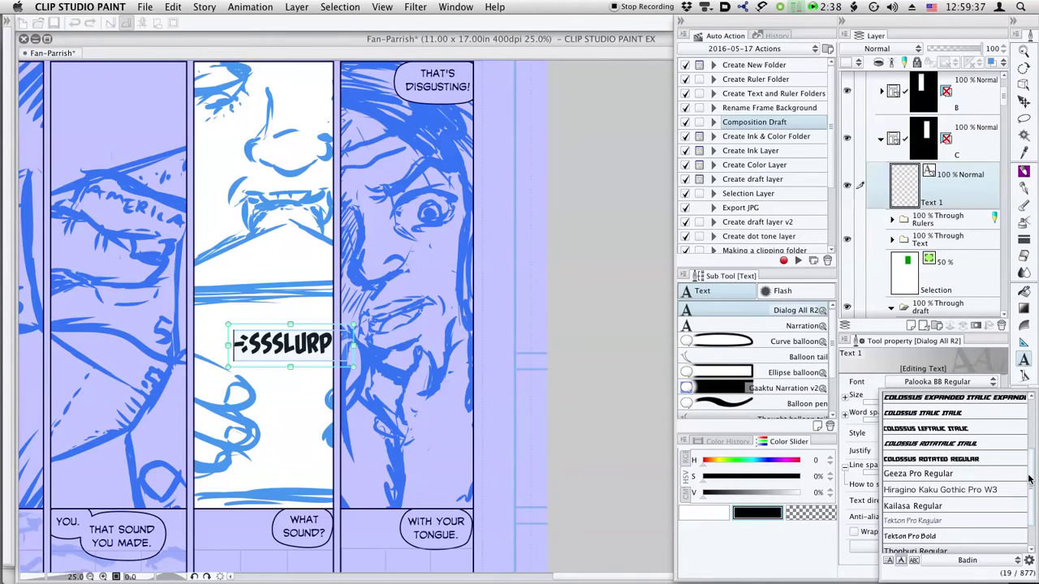
left_click(966, 418)
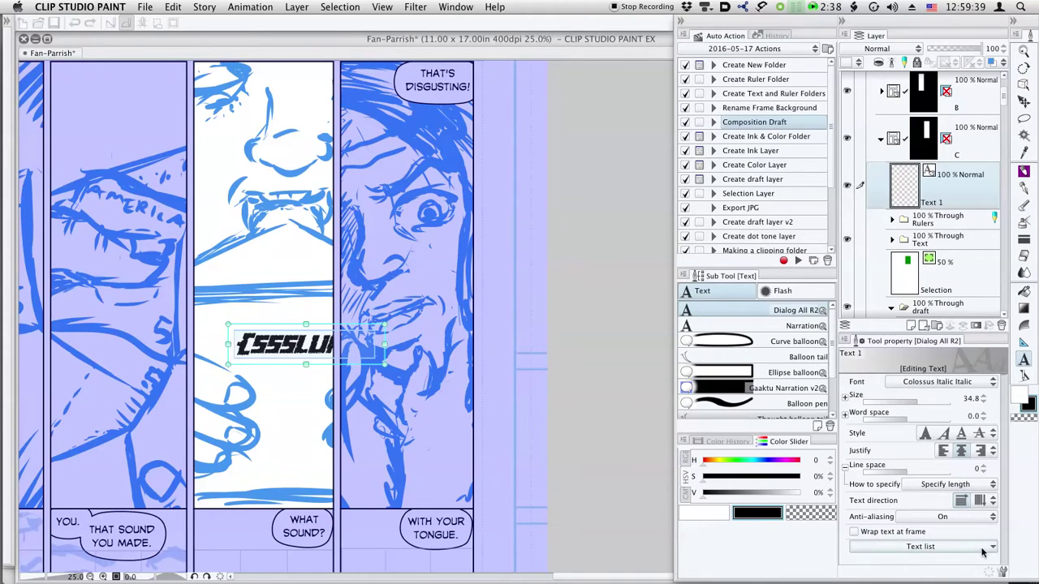
Step: Change the SSSLURP lettering's font to SilverAge UC BB Italic from the Blambot font list and commit the text
left_click(942, 383)
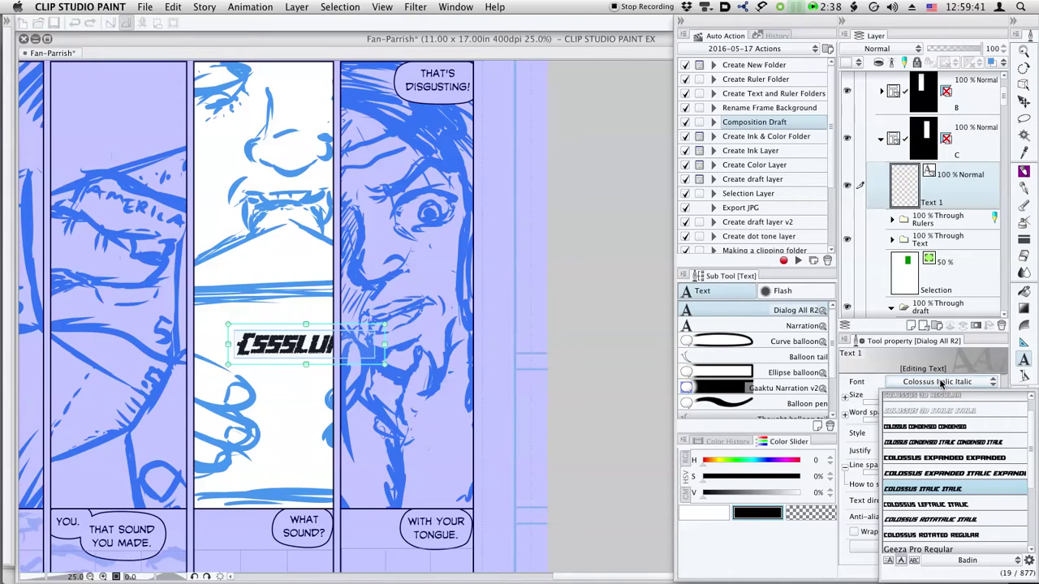
left_click(982, 560)
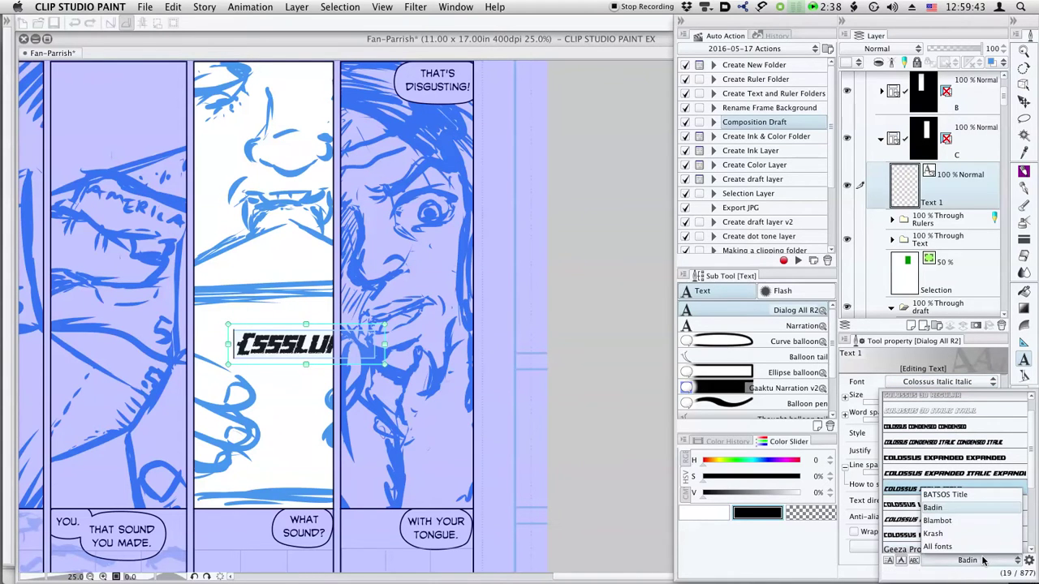
left_click(963, 520)
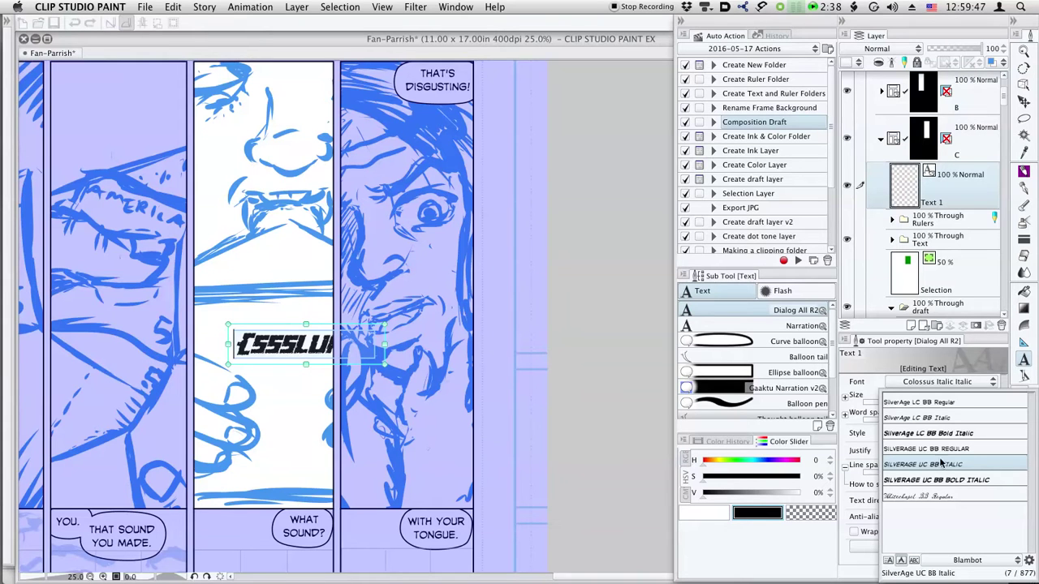
left_click(942, 464)
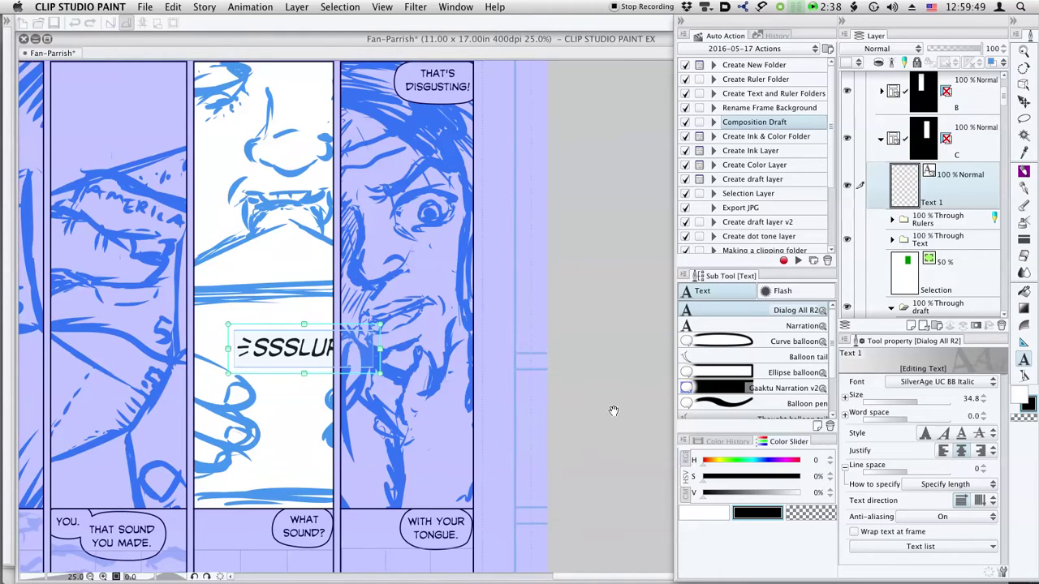
left_click(447, 377)
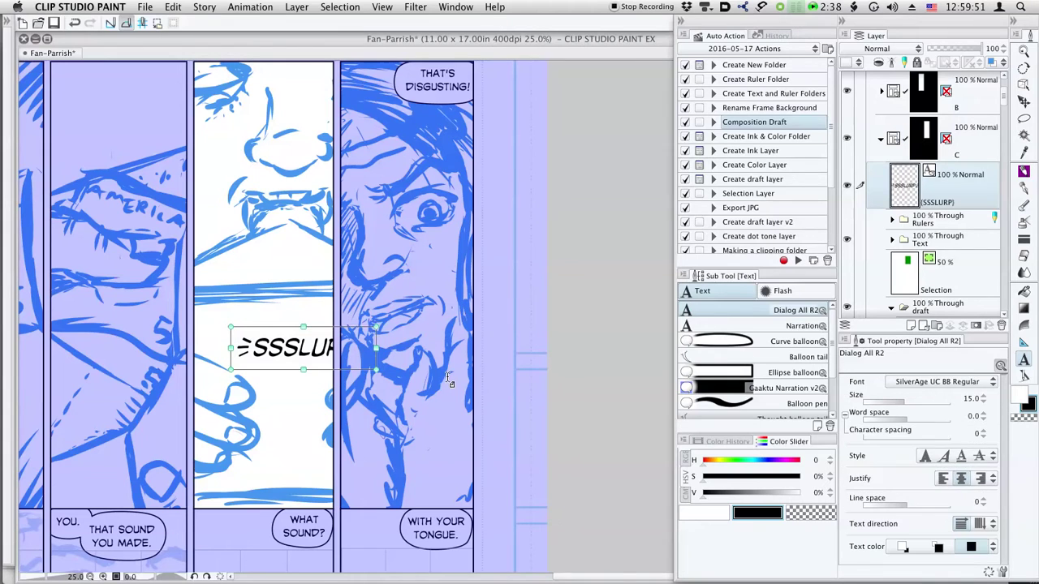
Step: Move the SSSLURP lettering fully inside the upper row's panel C, centred in the blank area above the fingers
key("k")
left_click_drag(276, 349, 246, 487)
mouse_move(264, 272)
left_mouse_down()
mouse_move(268, 385)
mouse_move(262, 257)
left_mouse_up()
left_click_drag(264, 476, 265, 312)
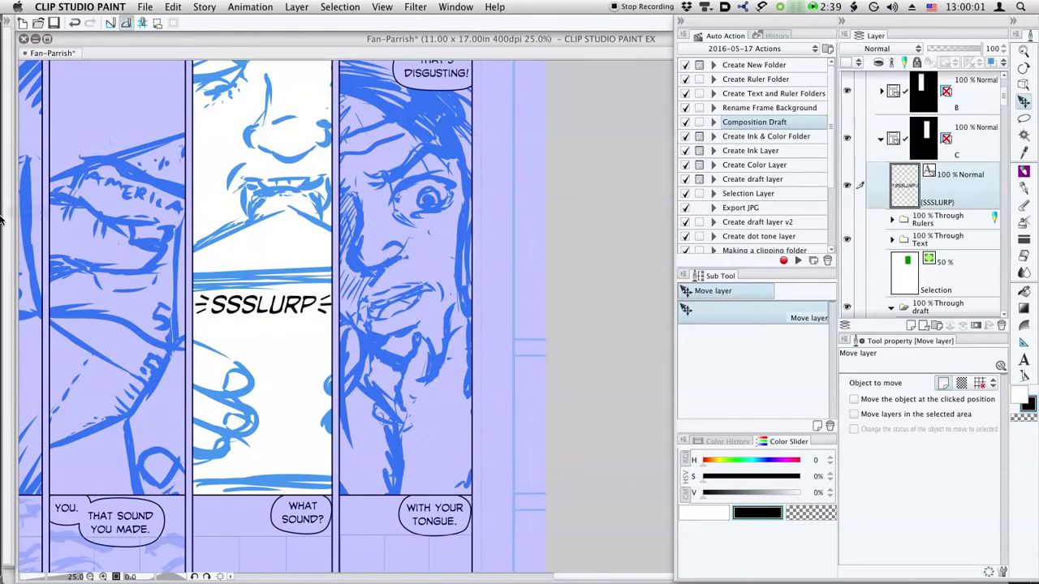
mouse_move(1, 220)
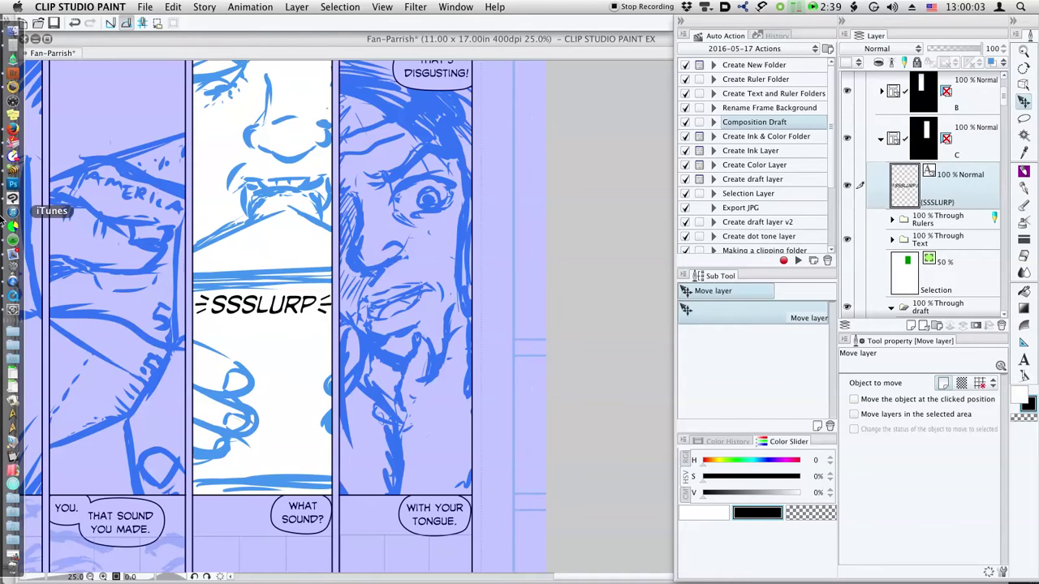
Step: Place the SSSLURP text layer inside panel C's Text folder, then expand the folder and select the layer
left_click_drag(907, 188, 909, 239)
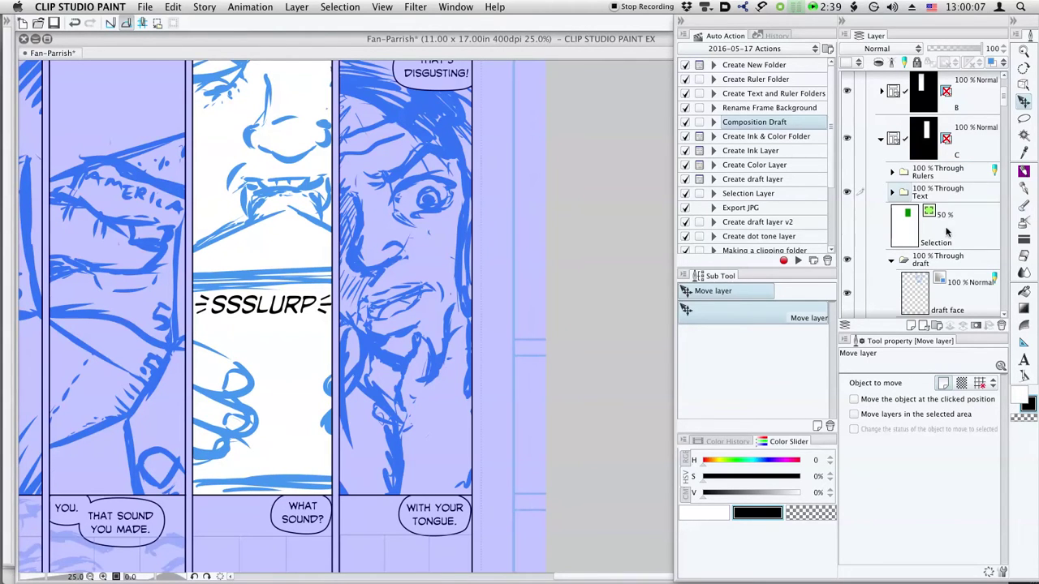
left_click(892, 193)
left_click(958, 227)
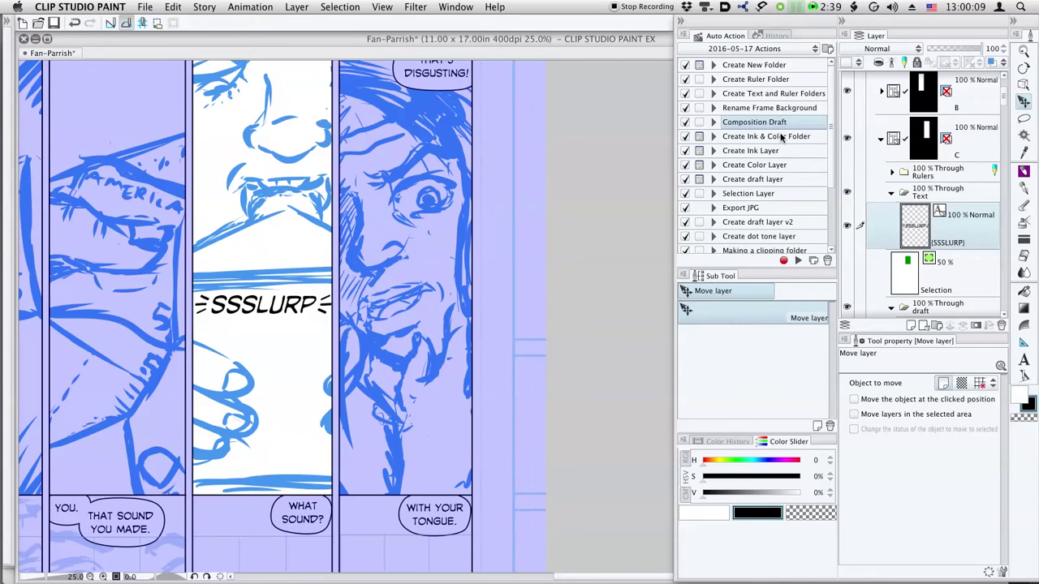
Step: Run the Create draft layer action above the SSSLURP text and name the new raster layer slurp
left_click(781, 179)
left_click(798, 260)
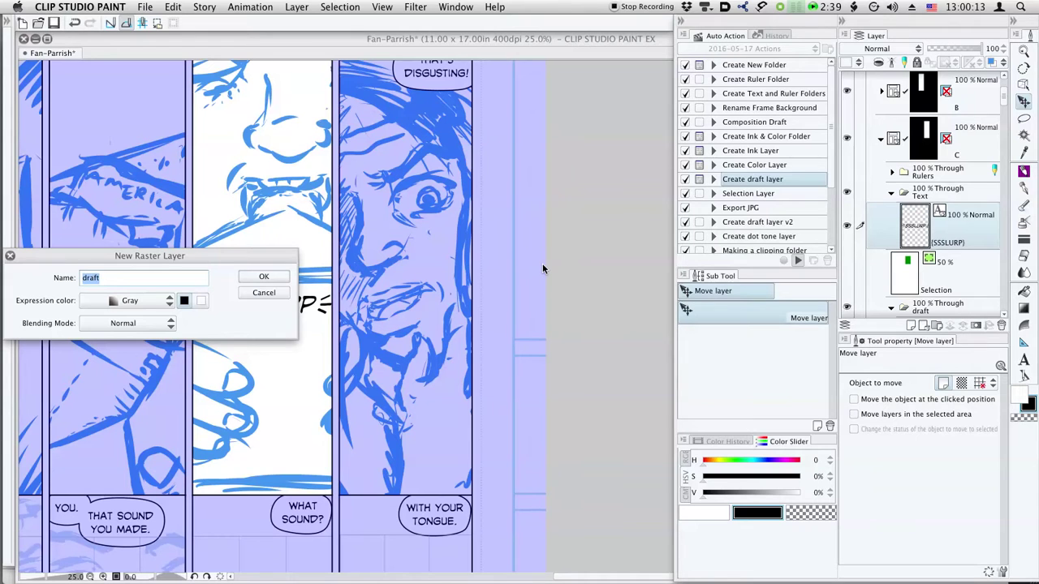
type("slurp")
key("Return")
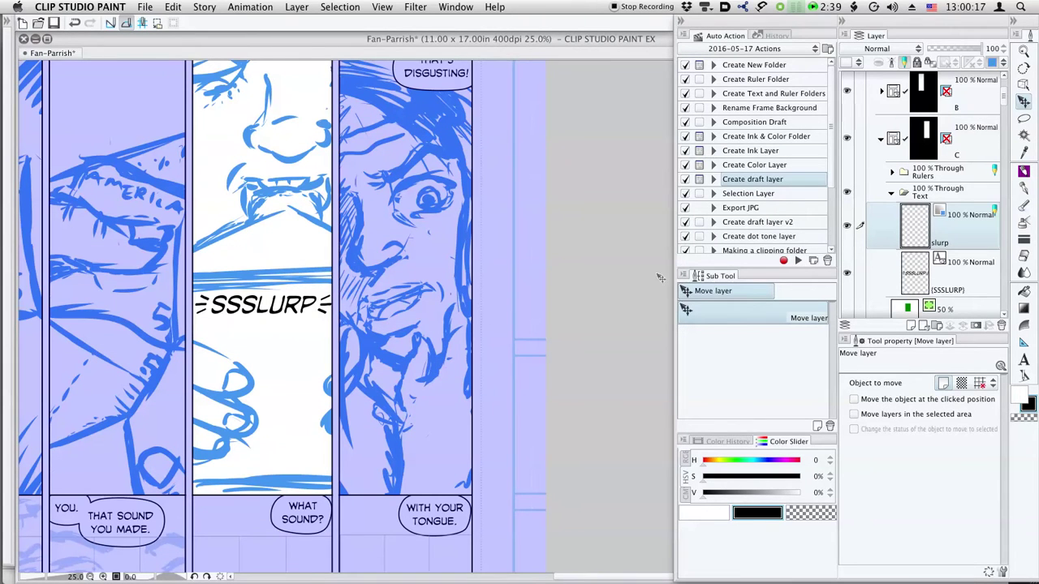
Step: Hide the typeset SSSLURP layer and hand-letter SSLURP! with the G-pen in panel C's blank area above the fingers
left_click(847, 273)
key("p")
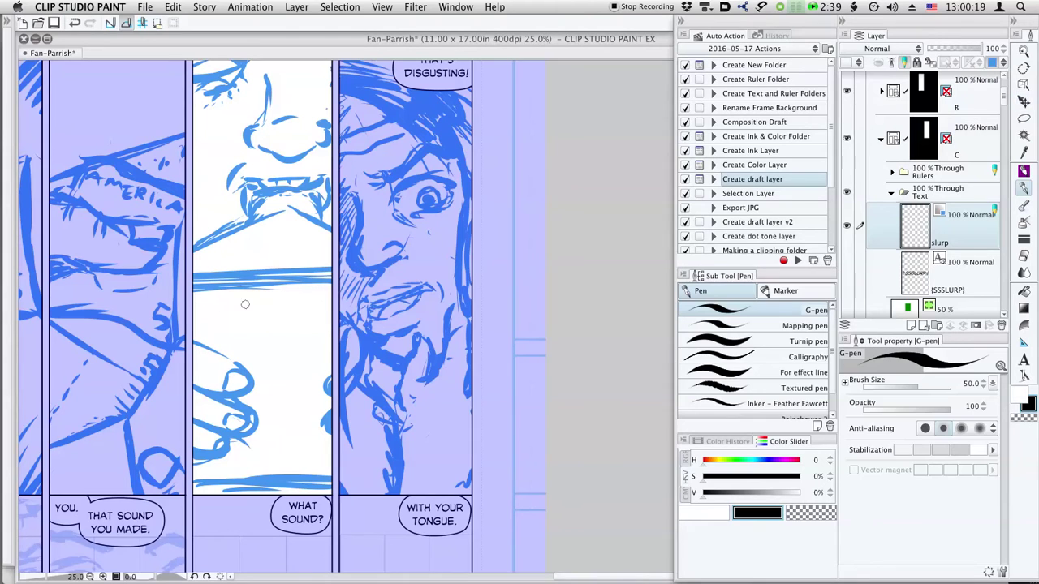
left_click_drag(220, 293, 206, 327)
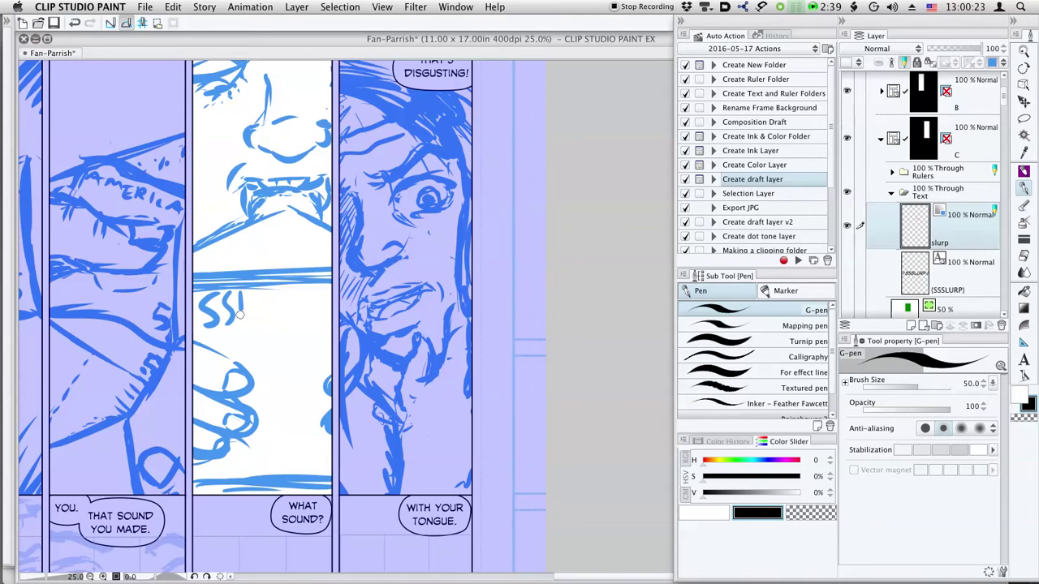
mouse_move(263, 318)
left_mouse_down()
mouse_move(276, 294)
mouse_move(286, 294)
mouse_move(287, 322)
left_mouse_up()
left_click_drag(286, 292, 296, 304)
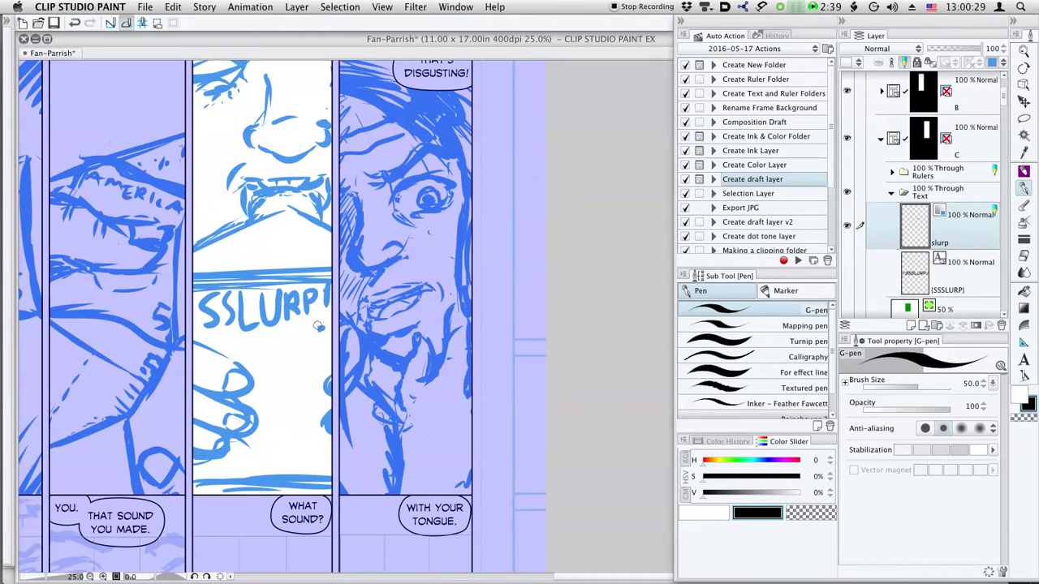
left_click_drag(324, 304, 431, 145)
Step: Compare the typeset and hand-drawn sound effects by toggling their layers, leaving only the hand-drawn slurp layer shown
left_click(847, 273)
left_click(847, 226)
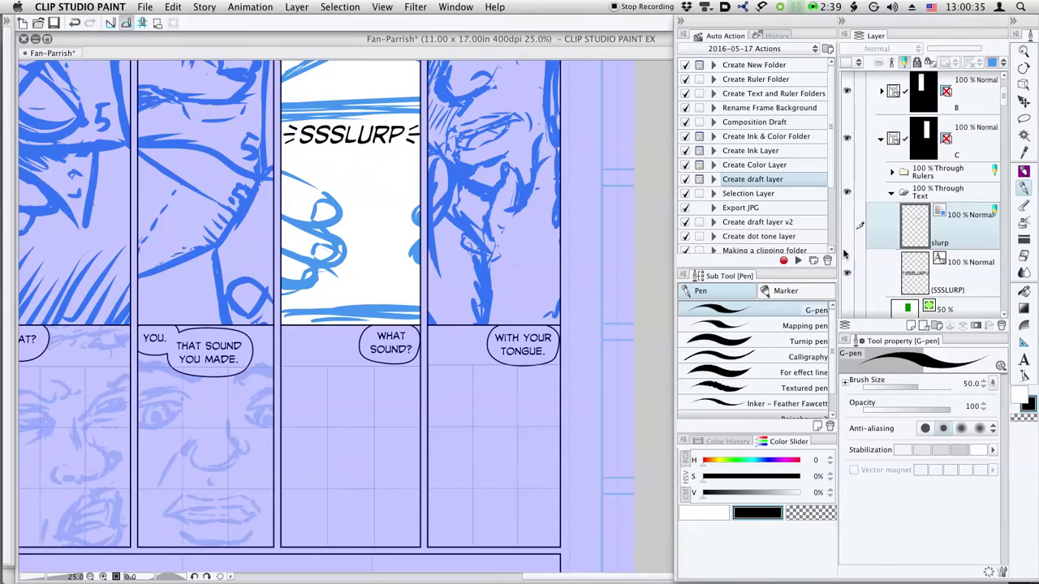
left_click_drag(417, 253, 395, 288)
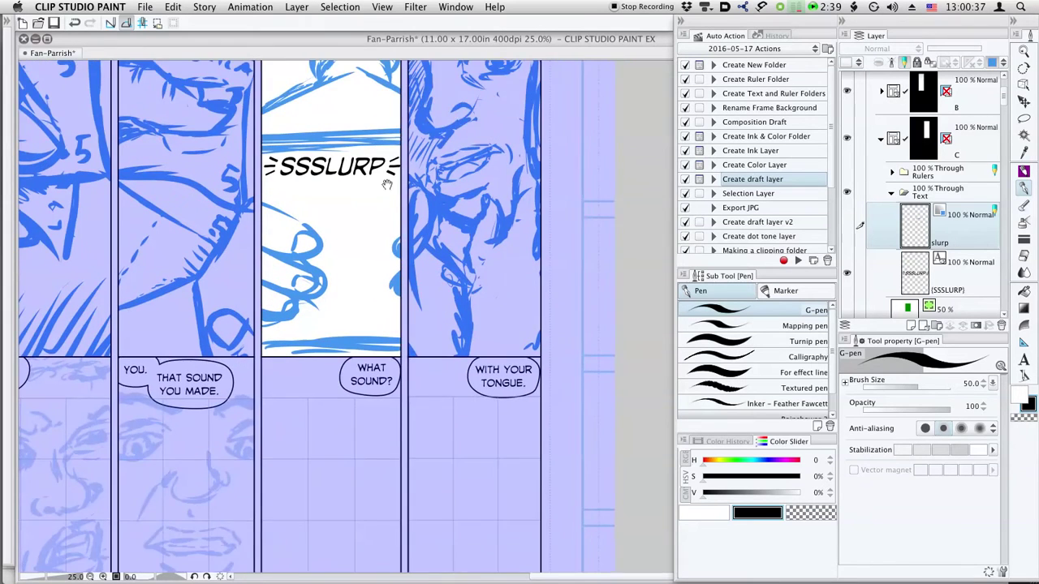
left_click_drag(303, 437, 328, 382)
left_click(847, 226)
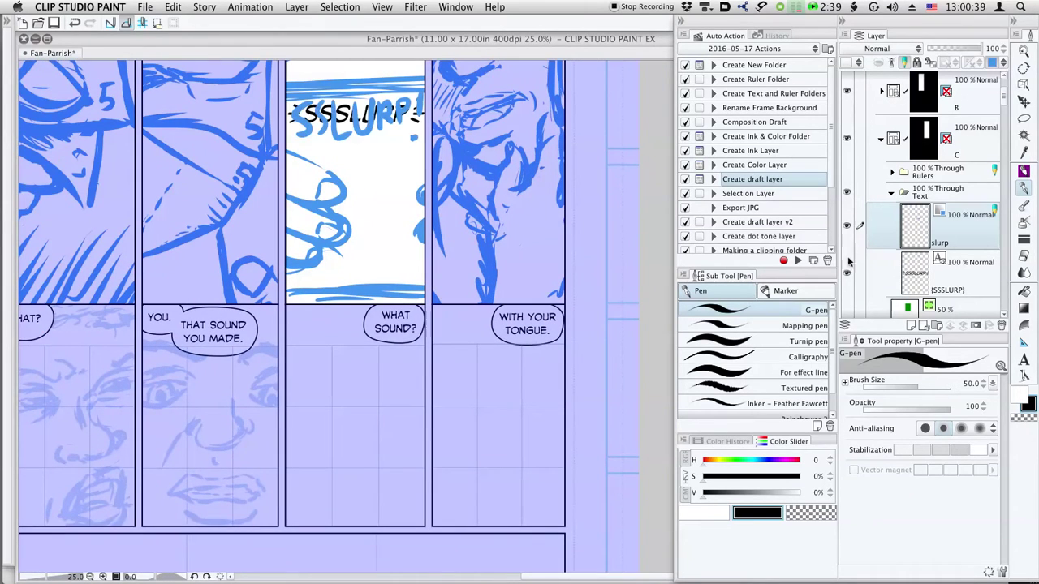
left_click(845, 274)
Step: Collapse panel C's frame folder and select the composition layer of the lower-row panel reading THAT SOUND YOU MADE
left_click_drag(328, 435, 388, 332)
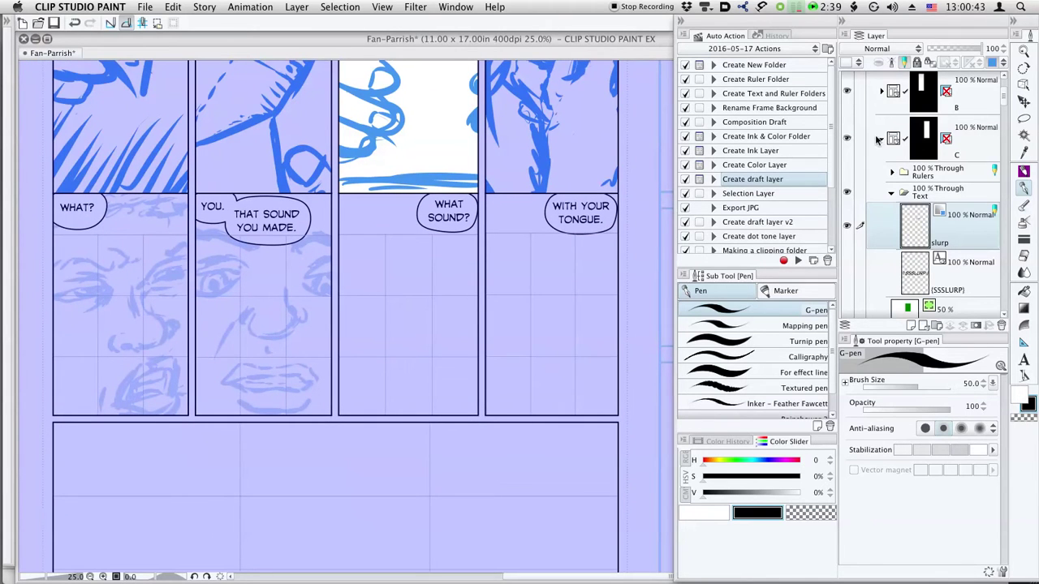
left_click(898, 124)
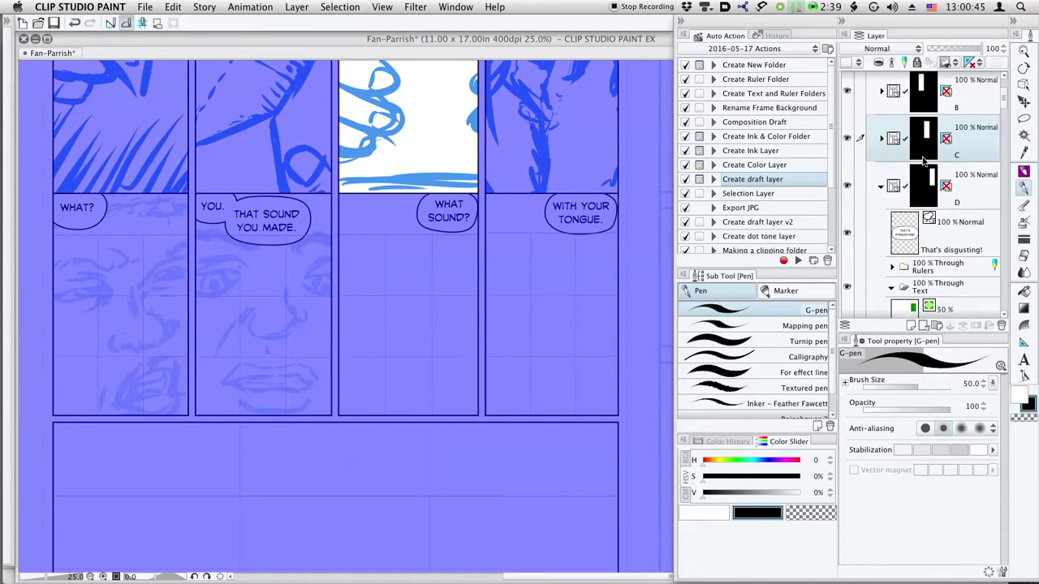
scroll(997, 120, "down", 10)
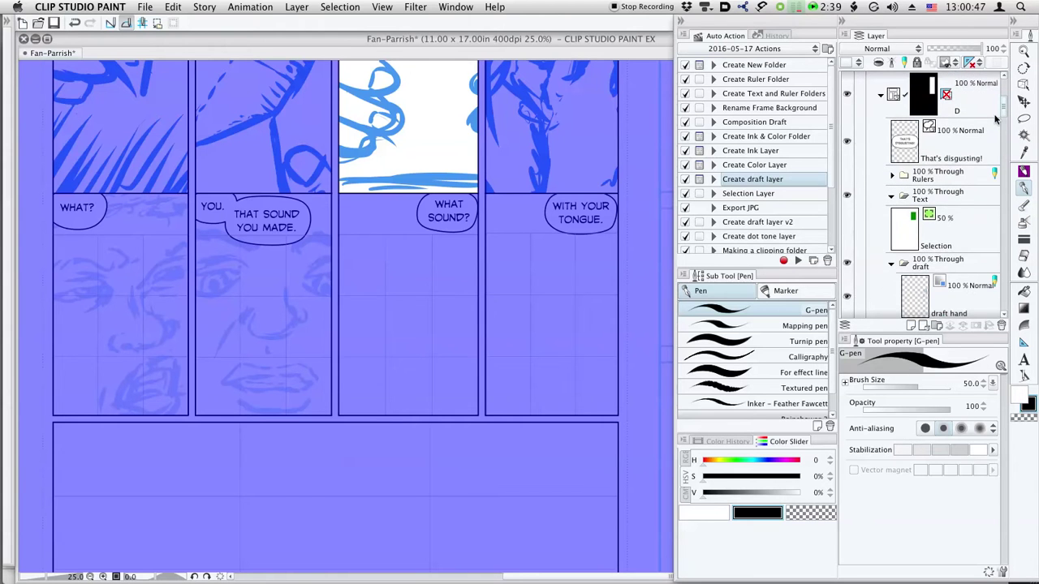
scroll(987, 171, "down", 10)
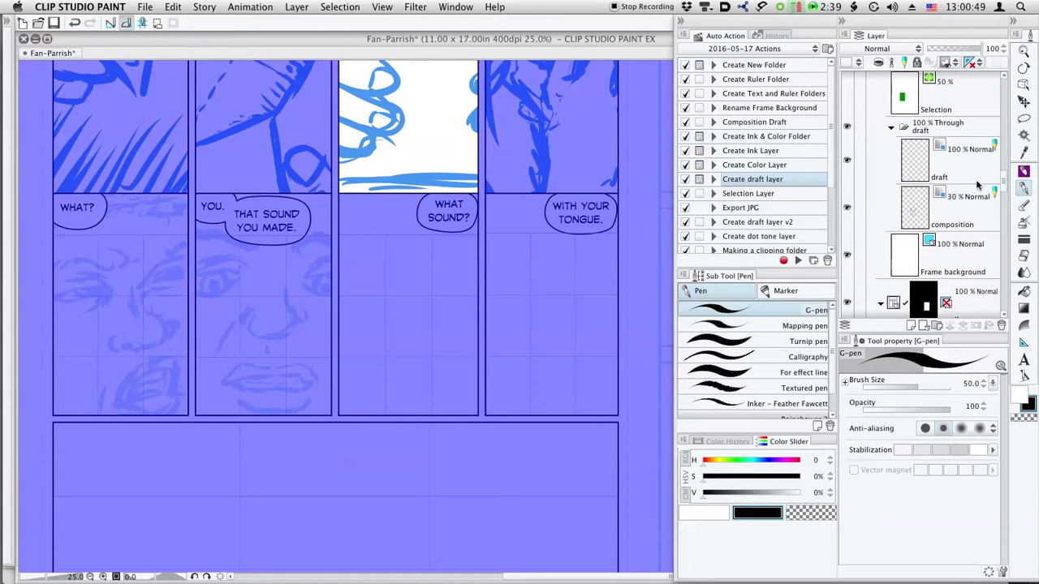
left_click(963, 174)
left_click(948, 203)
Step: Lasso the face's left-hand eye in the THAT SOUND YOU MADE panel, reposition it slightly and clear the selection
left_click_drag(373, 306, 334, 393)
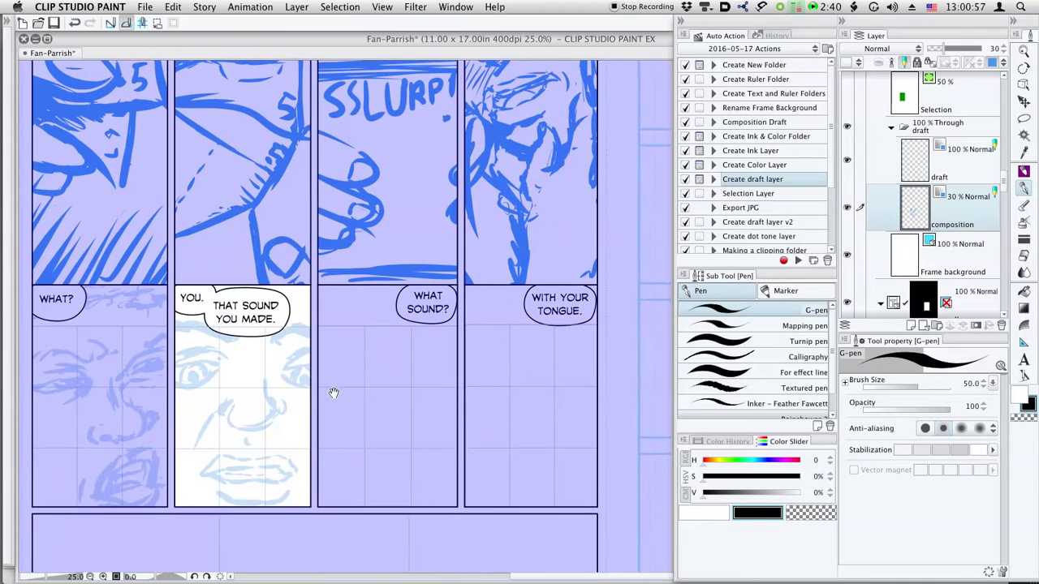
key("m")
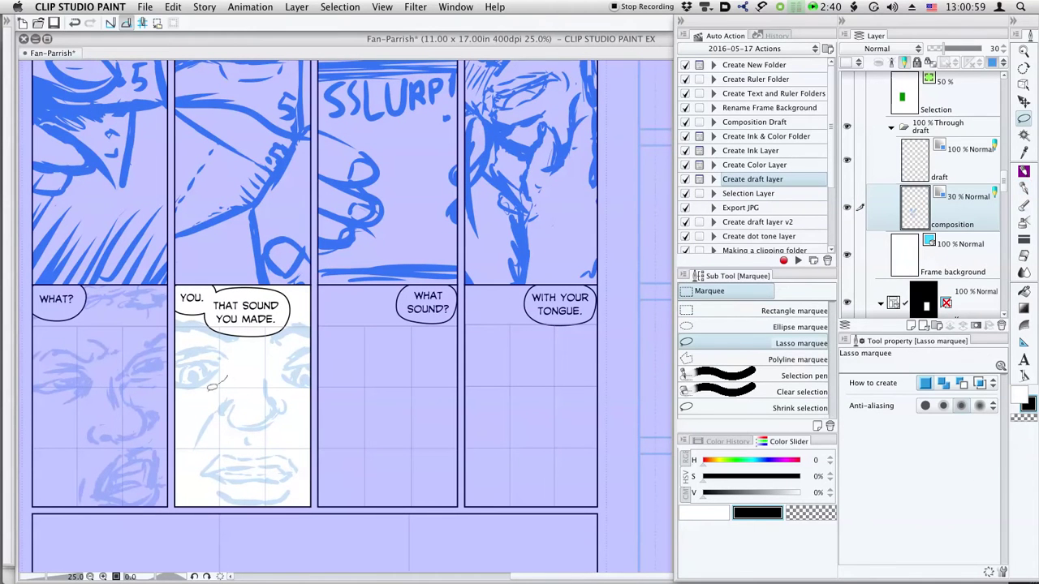
mouse_move(159, 319)
left_mouse_down()
mouse_move(212, 290)
mouse_move(237, 305)
left_mouse_up()
left_click_drag(253, 353, 203, 390)
key("k")
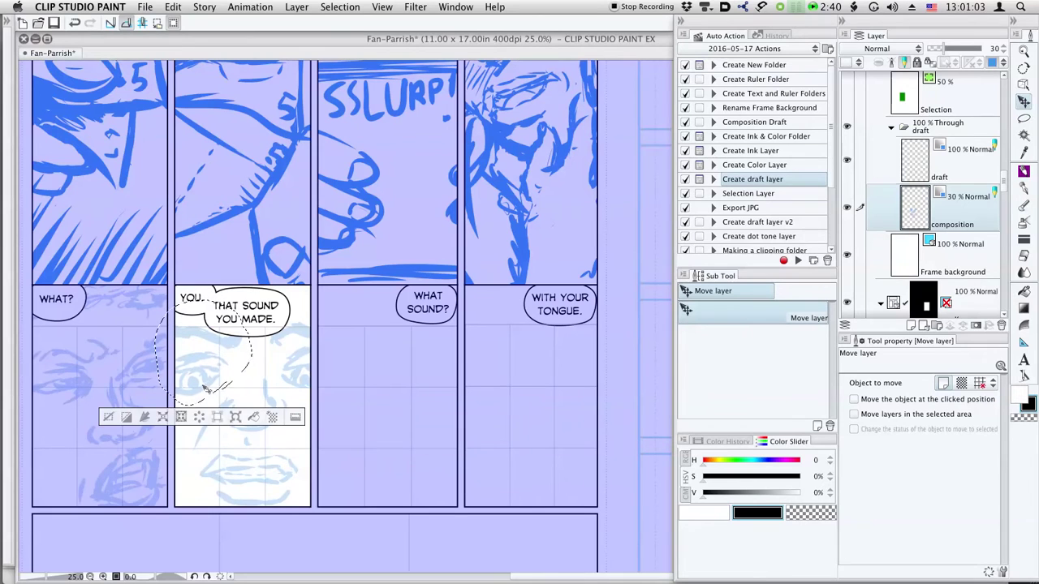
key("super+d")
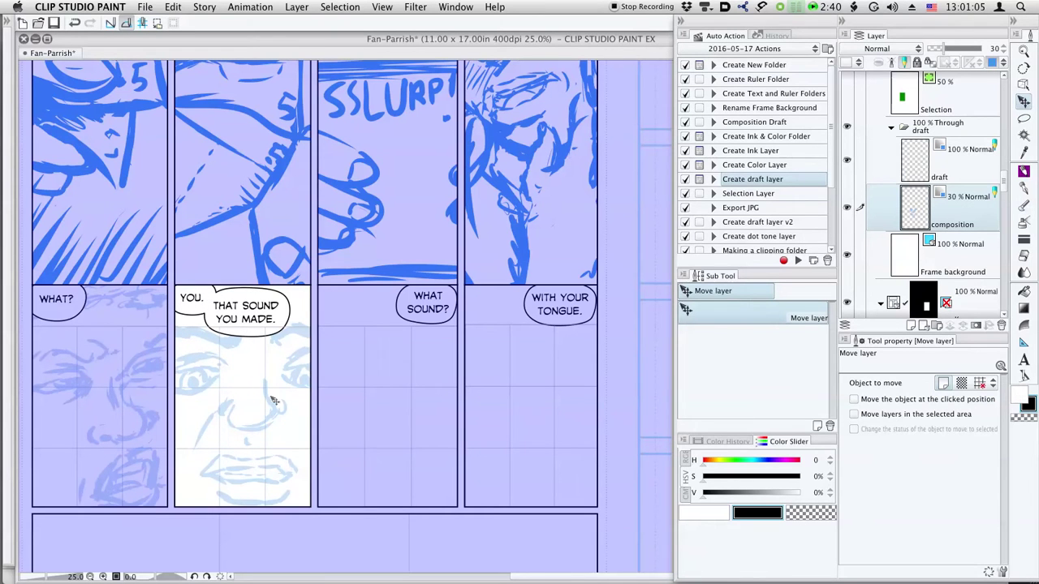
Step: Lasso the area beside the nose and then the mouth on the same face, repositioning each and clearing the selection
key("m")
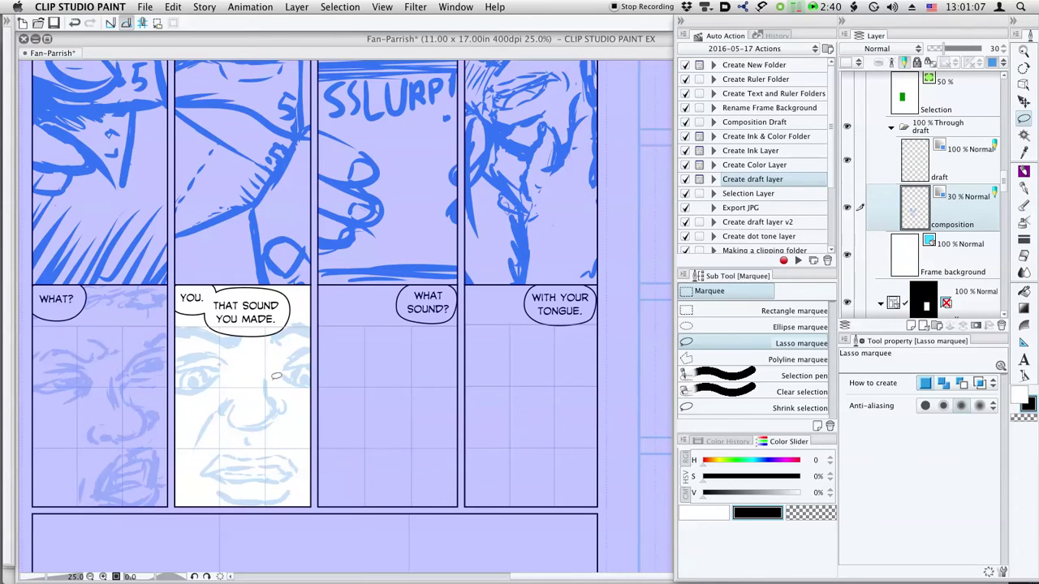
mouse_move(286, 388)
left_mouse_down()
mouse_move(297, 413)
mouse_move(251, 448)
mouse_move(209, 443)
mouse_move(192, 457)
mouse_move(196, 410)
mouse_move(254, 364)
mouse_move(269, 368)
mouse_move(238, 494)
mouse_move(269, 363)
mouse_move(207, 398)
mouse_move(251, 470)
mouse_move(317, 448)
mouse_move(305, 391)
mouse_move(257, 409)
left_mouse_up()
key("k")
key("super+d")
key("m")
key("k")
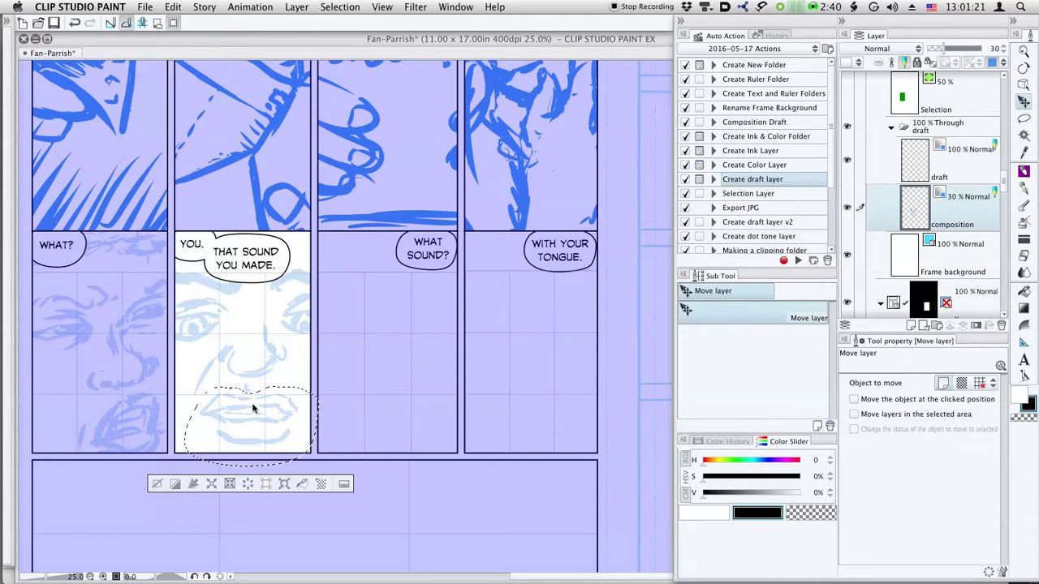
key("super+d")
Step: Sketch the jaw line, cheek contours and hair strands around the face on the composition layer with the G-pen
key("p")
left_click_drag(482, 244, 433, 392)
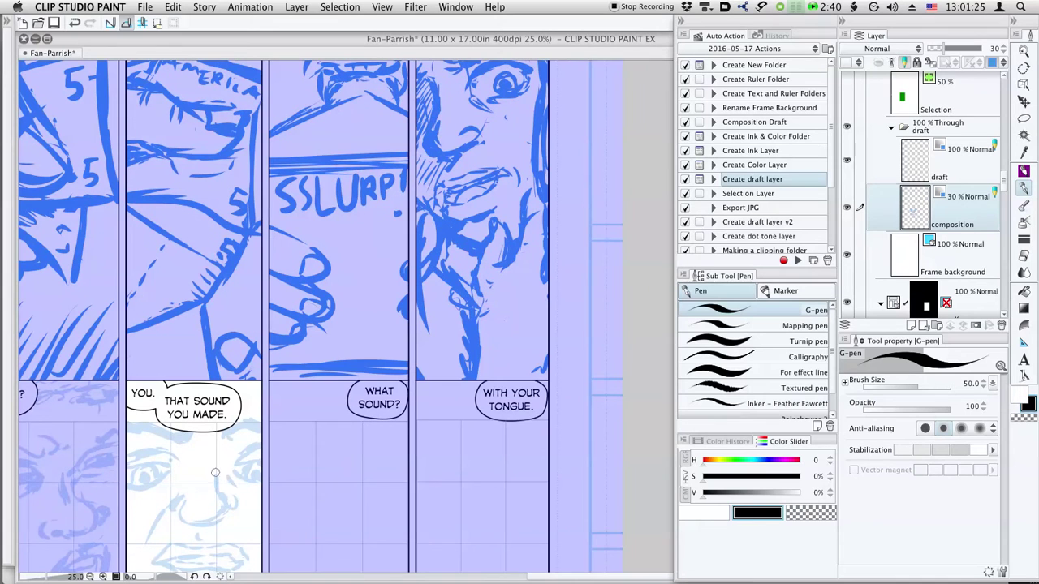
left_click_drag(197, 476, 231, 379)
left_click_drag(263, 418, 234, 463)
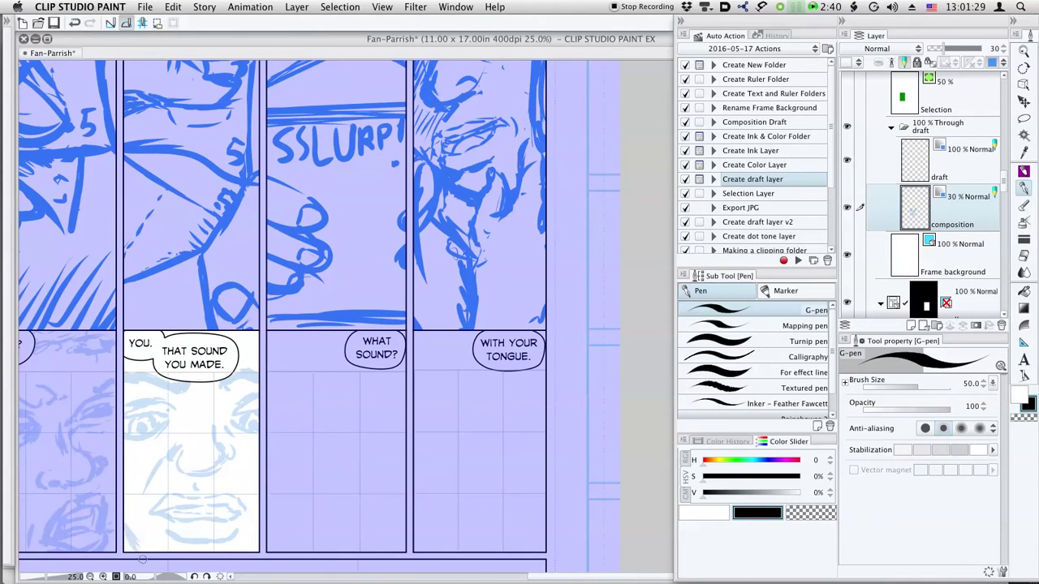
left_click_drag(331, 404, 286, 540)
left_click_drag(227, 452, 242, 333)
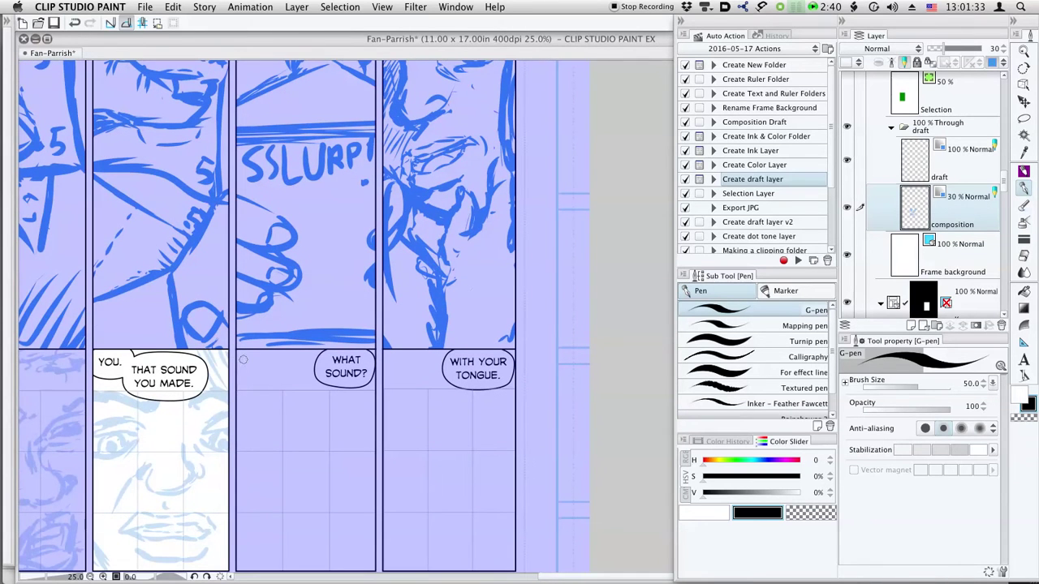
left_click_drag(273, 444, 333, 317)
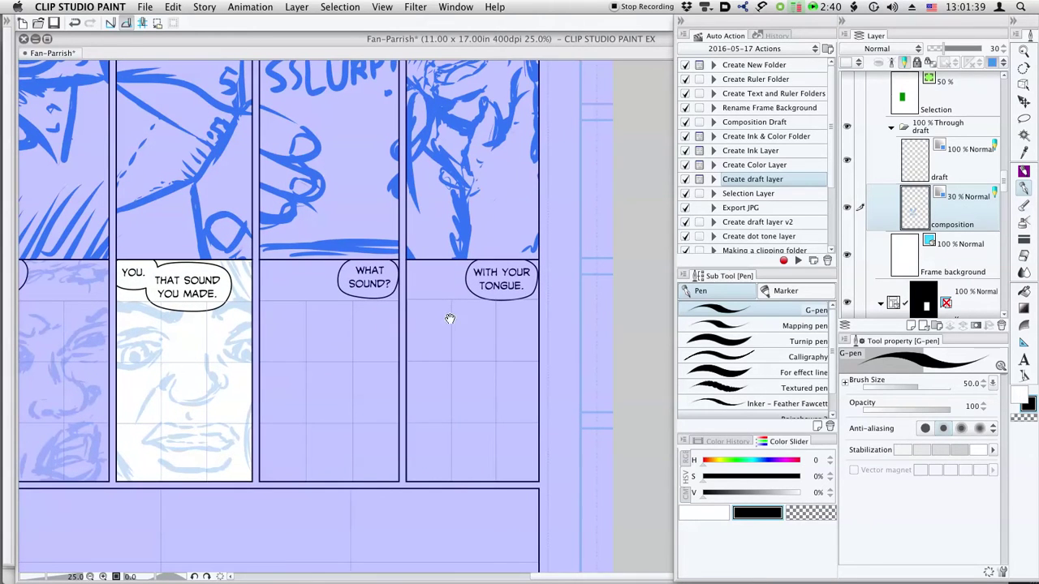
Step: Reposition the whole face composition within the THAT SOUND YOU MADE panel using the Move layer tool
key("k")
left_click_drag(203, 383, 222, 390)
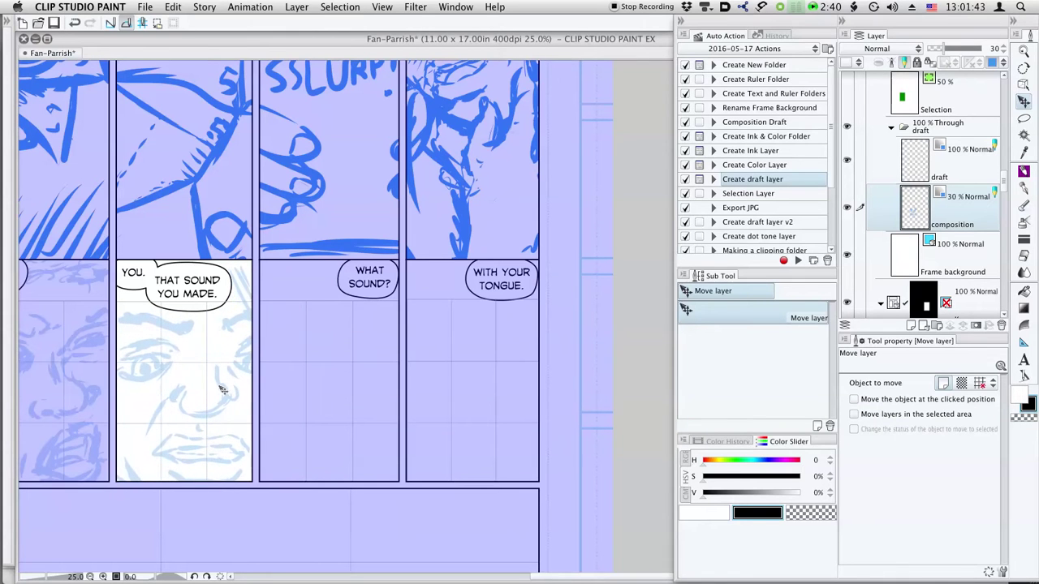
left_click_drag(238, 340, 350, 348)
mouse_move(301, 388)
left_mouse_down()
mouse_move(276, 390)
mouse_move(295, 384)
left_mouse_up()
scroll(321, 343, "up", 5)
scroll(322, 343, "right", 2)
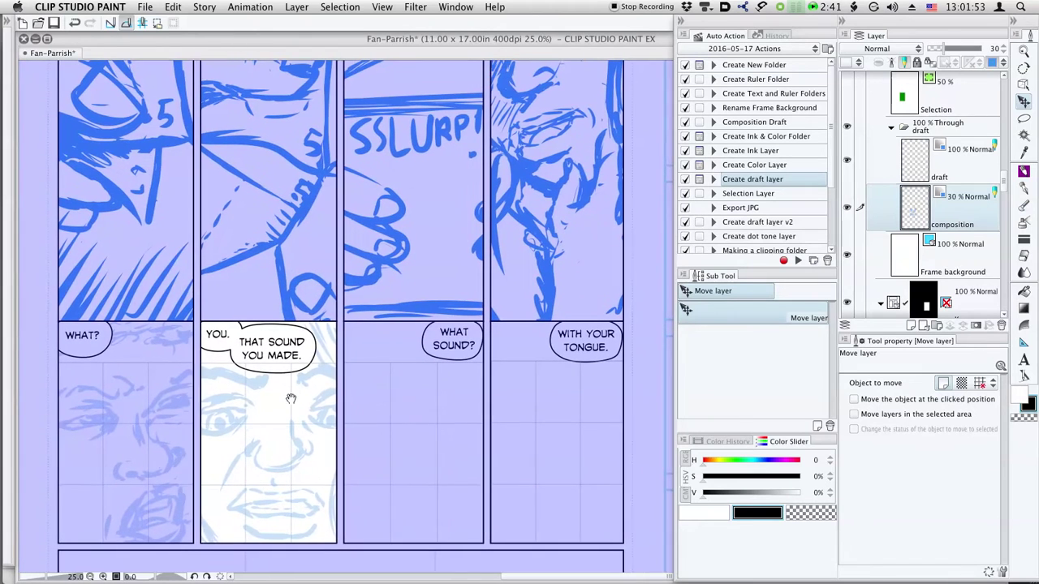
scroll(292, 487, "down", 7)
scroll(292, 487, "left", 2)
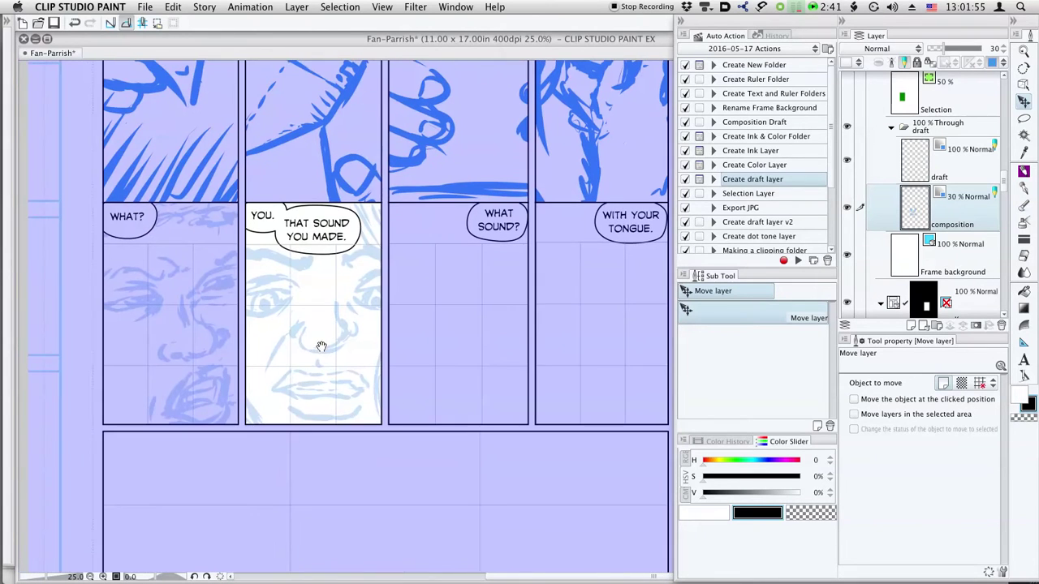
left_click_drag(315, 358, 316, 355)
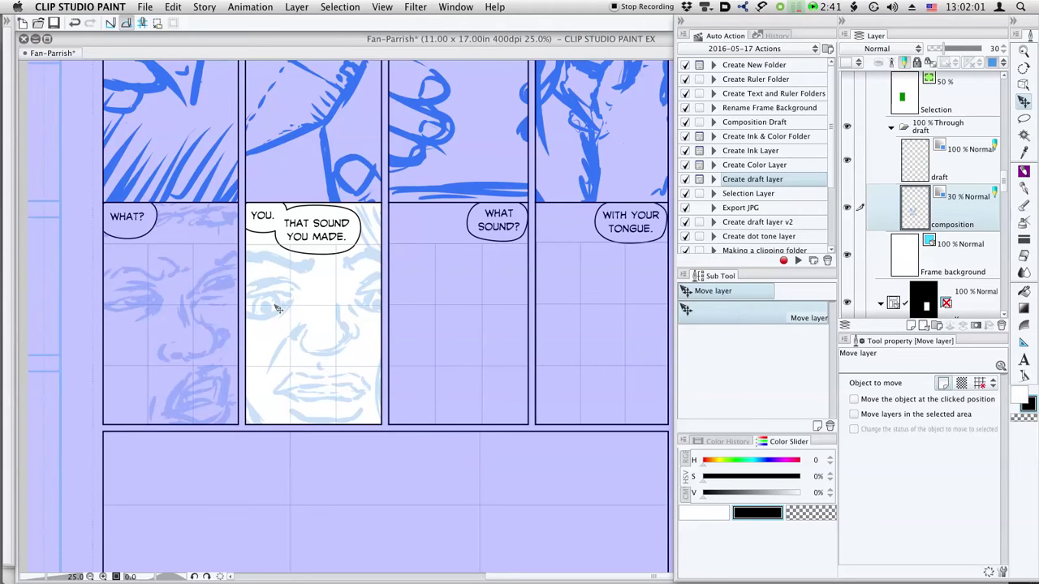
Step: Collapse frame J's folder and make frame K, the WHAT SOUND? panel, the active frame folder
key("e")
scroll(312, 302, "up", 1)
scroll(312, 302, "right", 2)
scroll(312, 302, "right", 3)
scroll(312, 302, "up", 1)
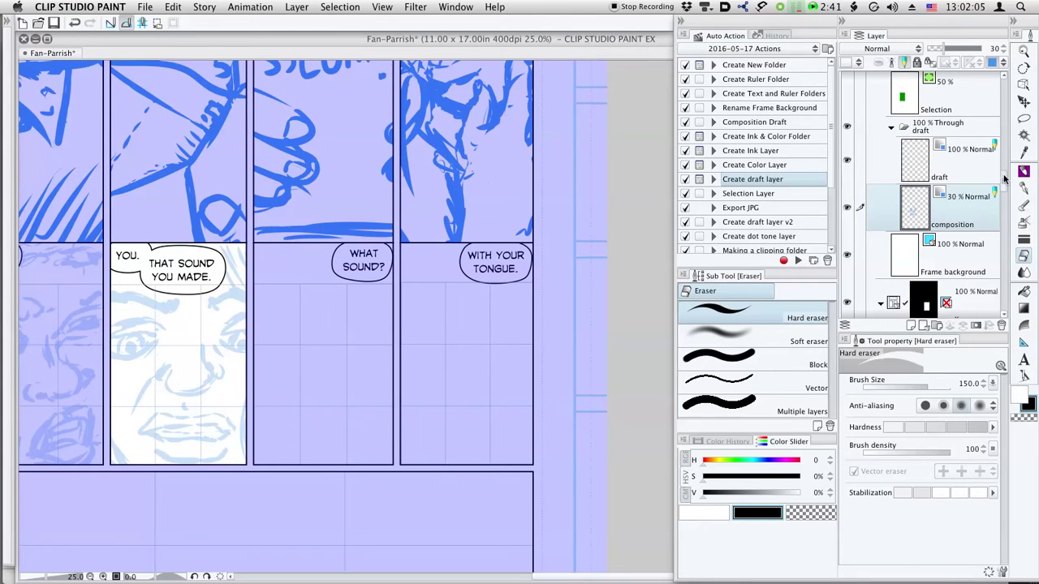
scroll(925, 187, "down", 5)
left_click(882, 189)
left_click(923, 194)
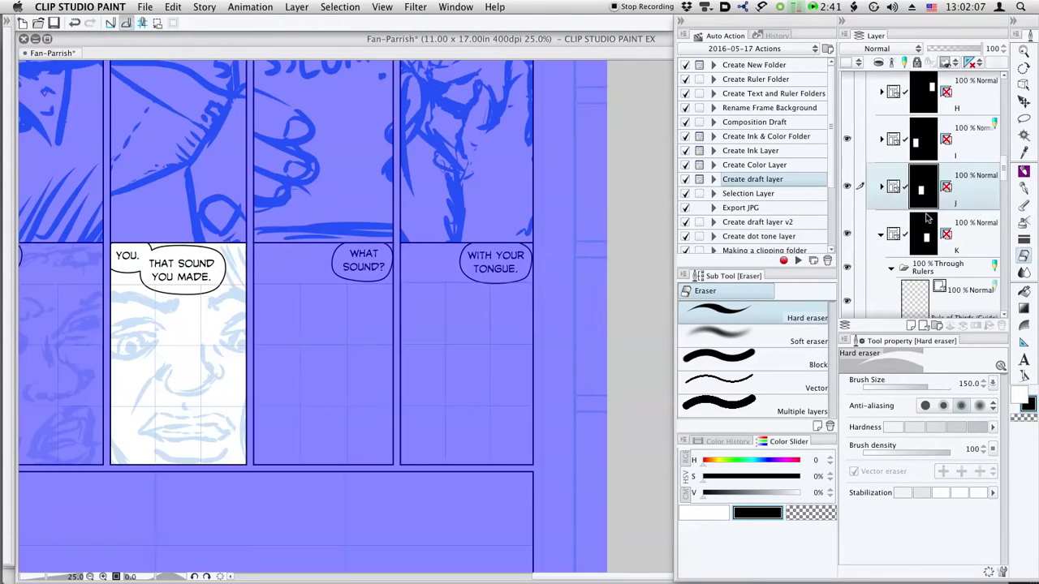
left_click(926, 237)
left_click_drag(290, 352, 390, 341)
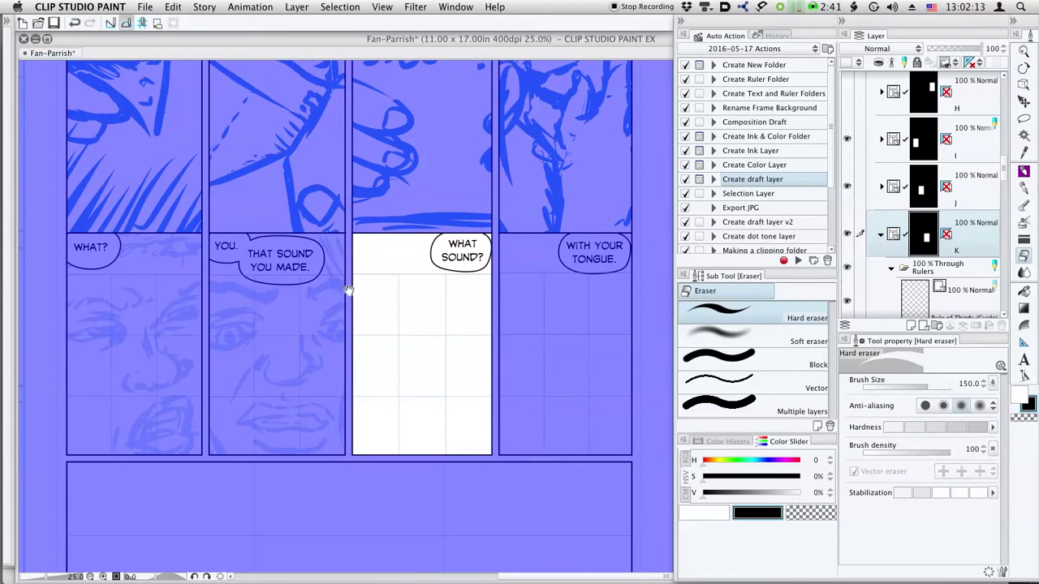
scroll(933, 187, "up", 3)
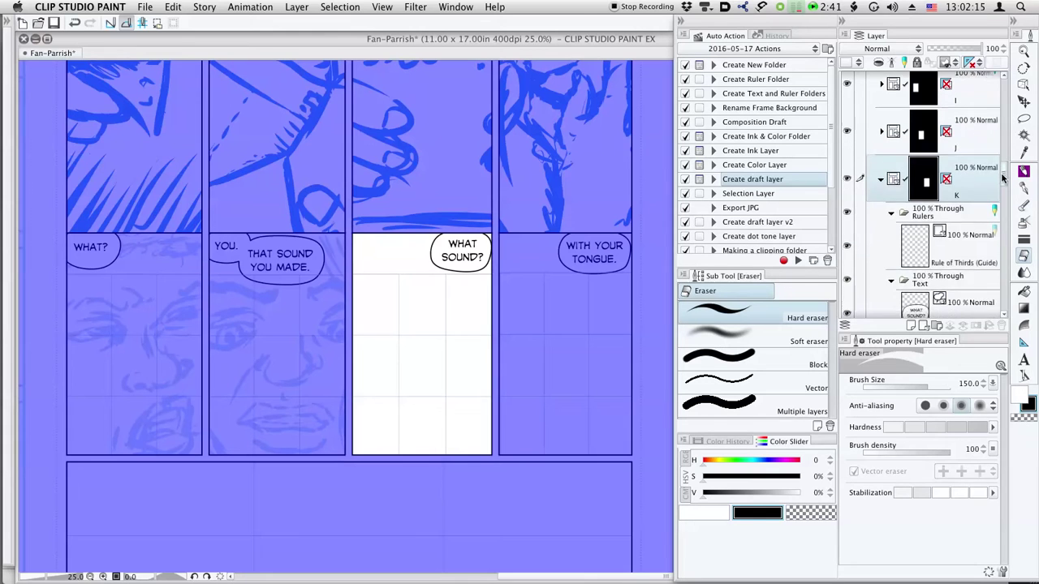
Step: Open frame I's folder for the WHAT? panel and duplicate its composition layer
left_click(887, 193)
left_click(882, 189)
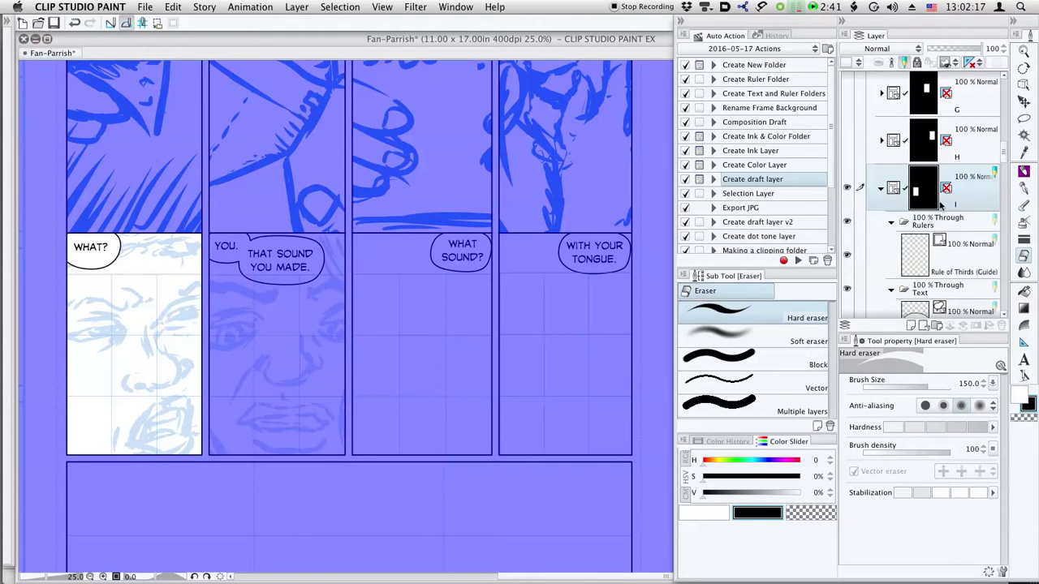
scroll(990, 227, "down", 4)
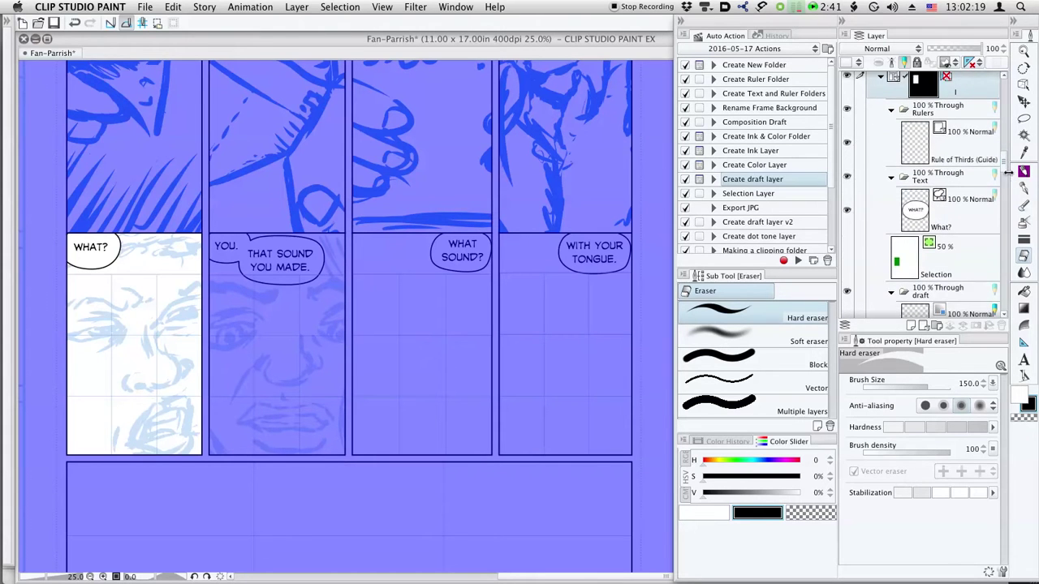
scroll(991, 186, "down", 5)
left_click(970, 207)
left_click_drag(962, 200, 910, 324)
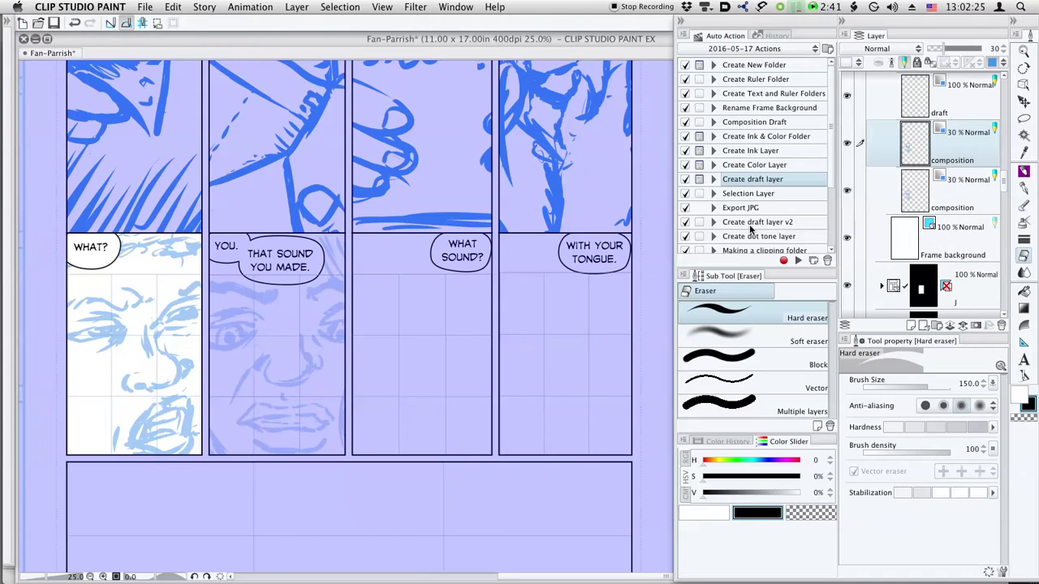
Step: Transfer the duplicated composition layer into frame K's draft folder and shift its face into the WHAT SOUND? panel
key("k")
left_click_drag(971, 159, 949, 294)
mouse_move(185, 354)
left_mouse_down()
mouse_move(401, 343)
mouse_move(460, 328)
left_mouse_up()
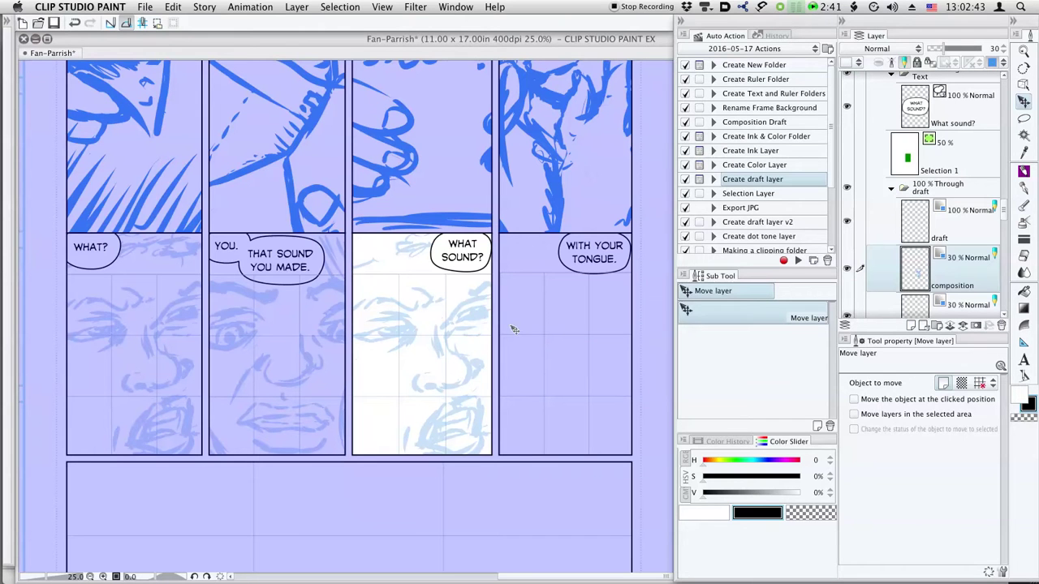
Step: Lasso the open mouth in the WHAT SOUND? panel, reposition it slightly and clear the selection
key("m")
mouse_move(455, 394)
left_mouse_down()
mouse_move(422, 404)
mouse_move(453, 476)
mouse_move(515, 453)
mouse_move(509, 393)
mouse_move(448, 391)
mouse_move(449, 428)
left_mouse_up()
key("k")
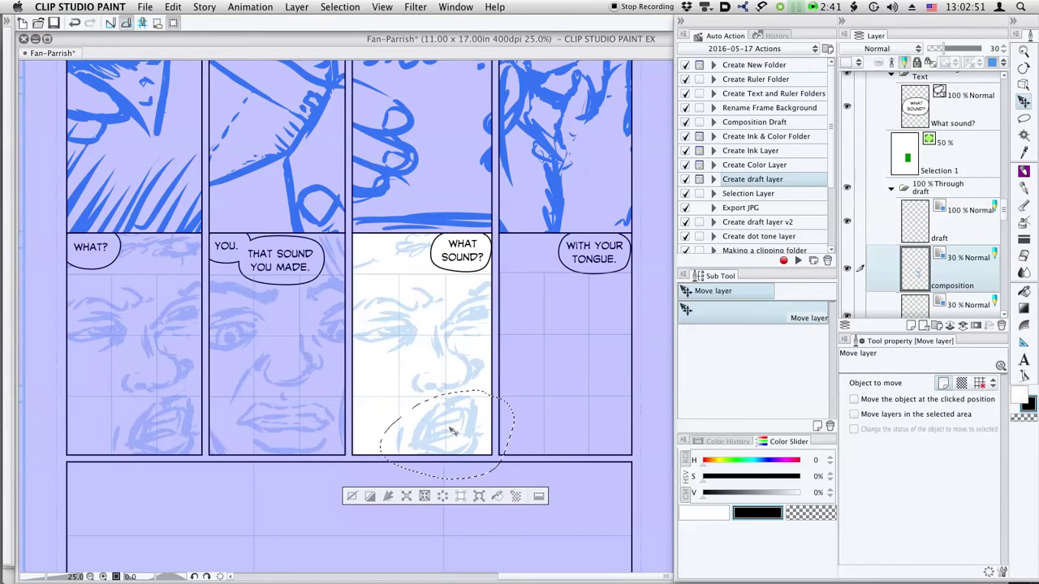
key("super+d")
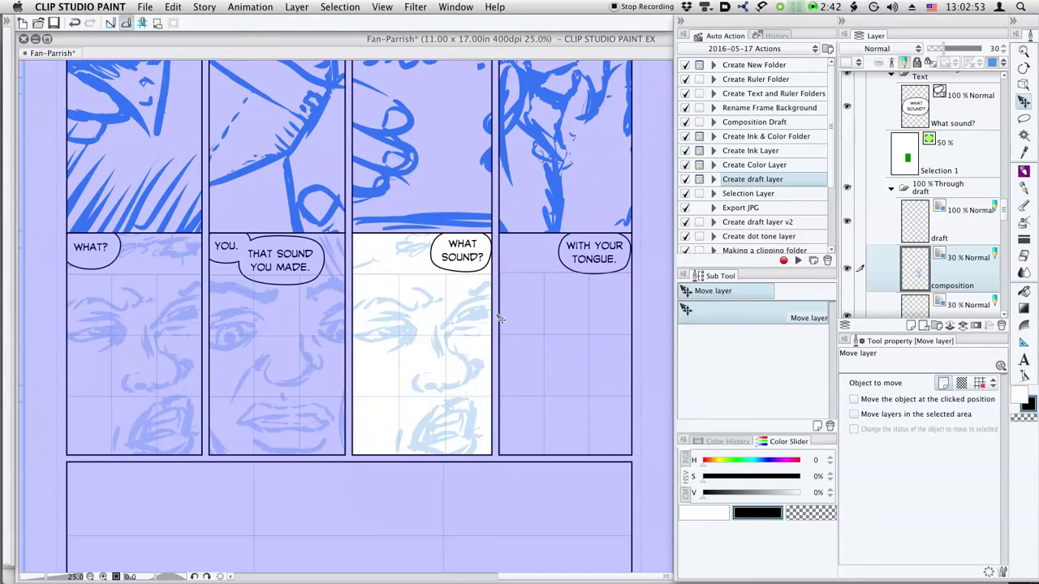
Step: Lasso the right-hand eye in the WHAT SOUND? panel, rotate it slightly with a free transform and apply it
key("m")
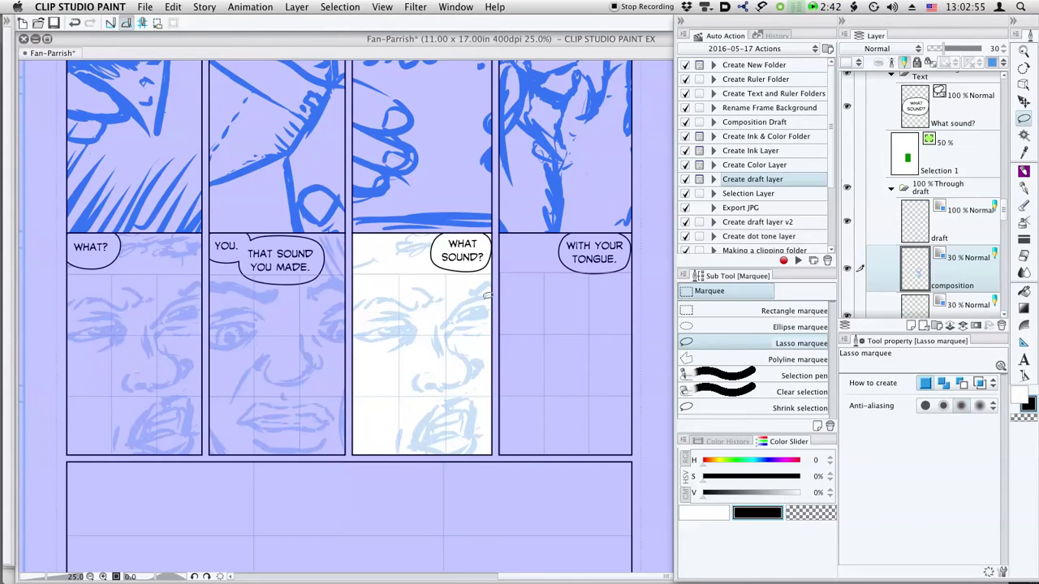
mouse_move(455, 332)
left_mouse_down()
mouse_move(512, 304)
mouse_move(485, 299)
left_mouse_up()
key("ctrl+t")
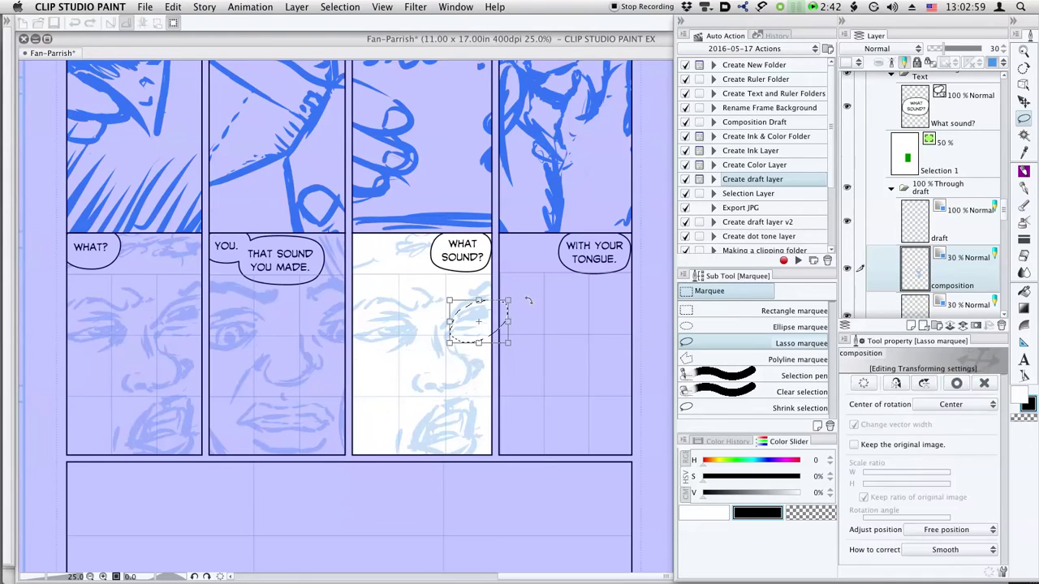
mouse_move(508, 302)
left_mouse_down()
mouse_move(496, 327)
mouse_move(516, 340)
left_mouse_up()
key("Return")
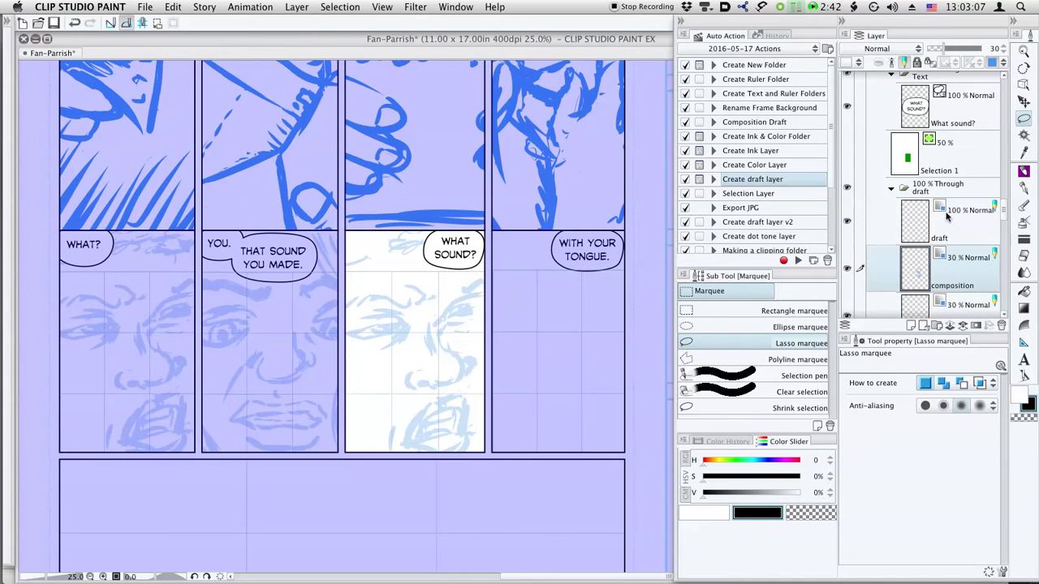
Step: Activate the WHAT? panel's composition layer and erase the frown lines around the left-hand brow with the Hard eraser
scroll(990, 195, "down", 5)
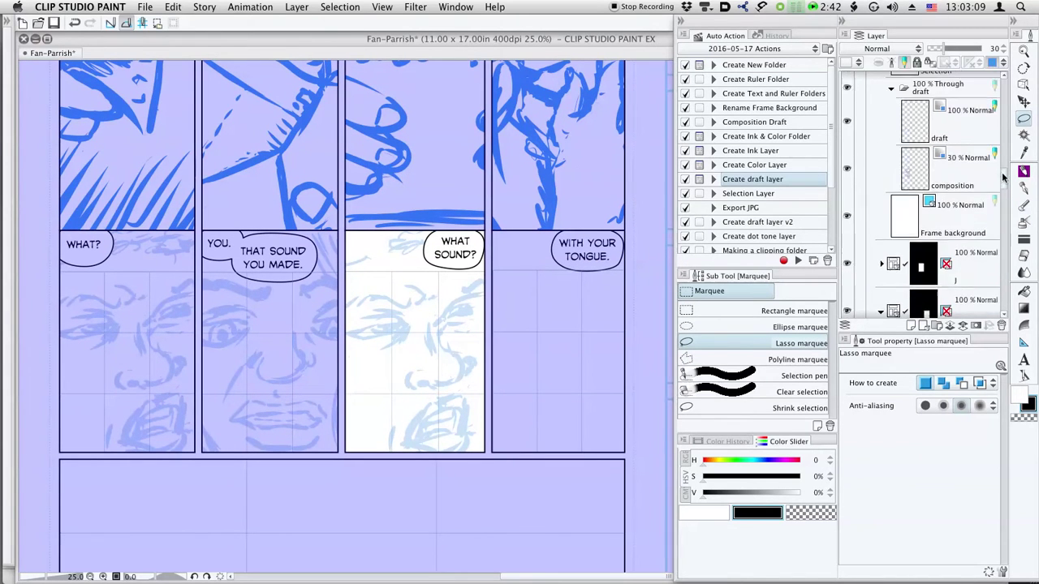
left_click(924, 242)
left_click_drag(245, 364, 284, 337)
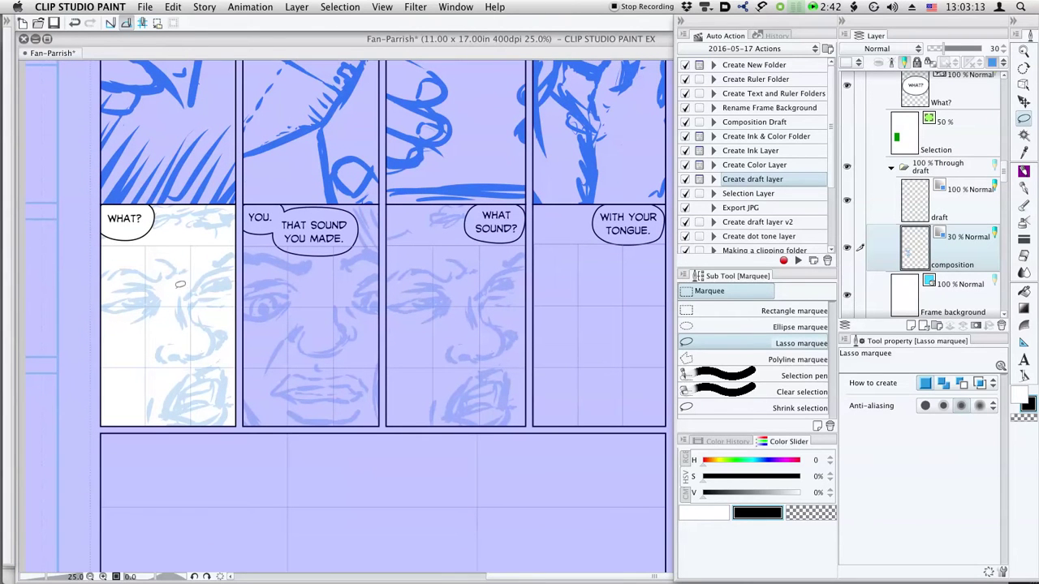
key("e")
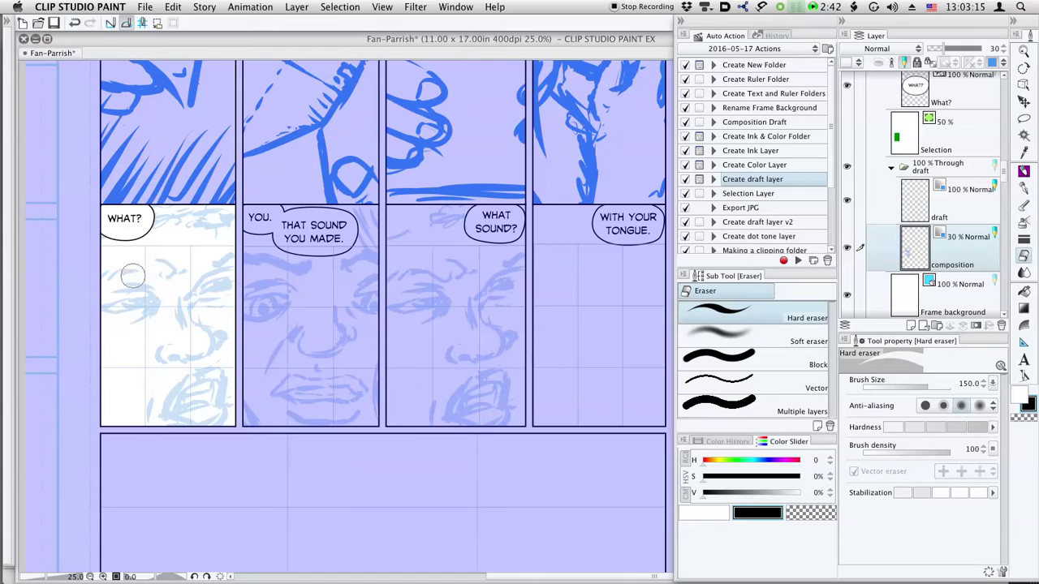
mouse_move(163, 277)
left_mouse_down()
mouse_move(176, 263)
mouse_move(225, 254)
mouse_move(177, 293)
left_mouse_up()
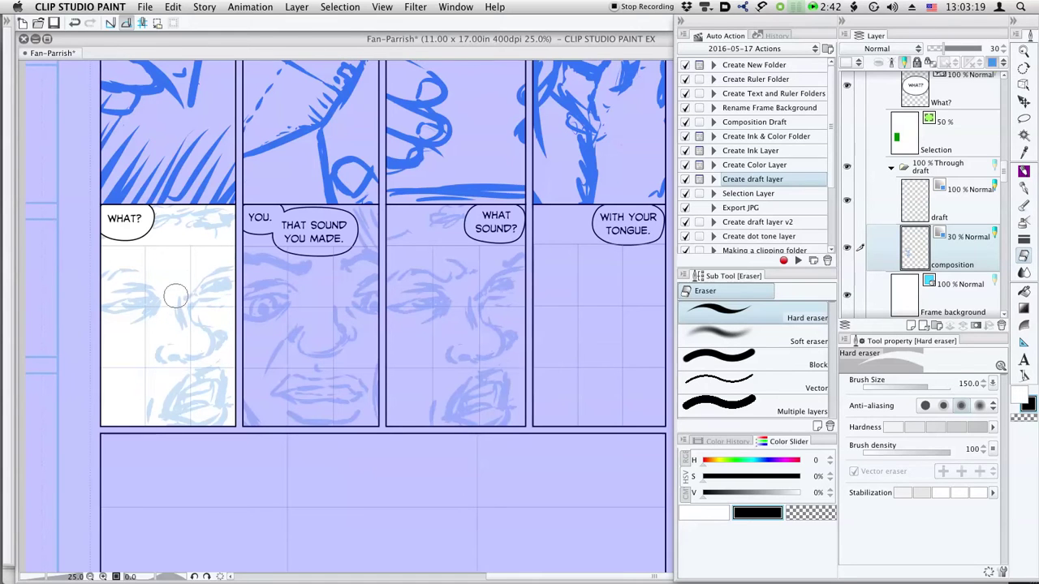
Step: Redraw the left-hand eyebrow and a more open left-hand eye in the WHAT? panel, alternating G-pen and Hard eraser
key("p")
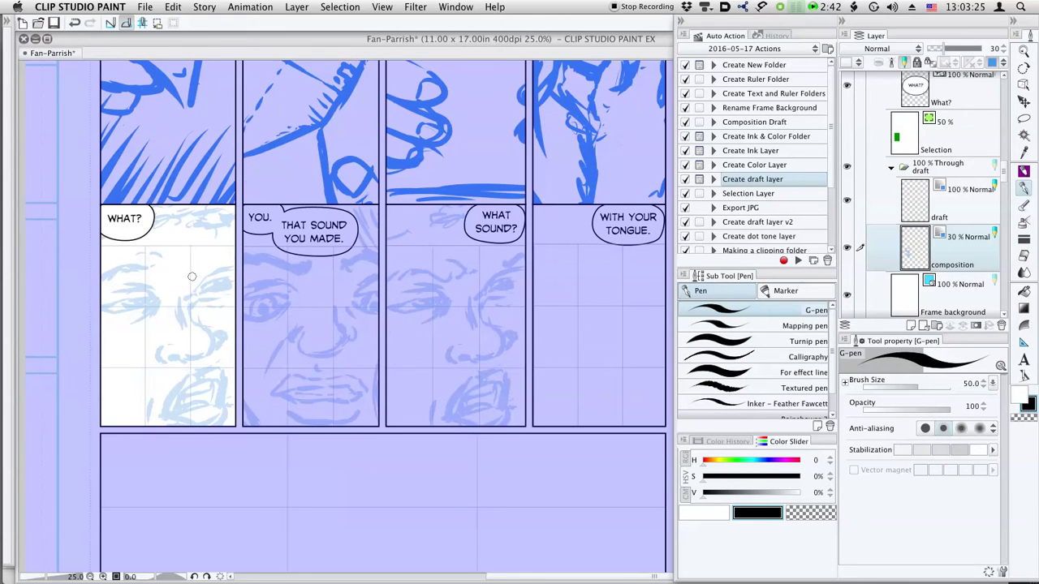
key("e")
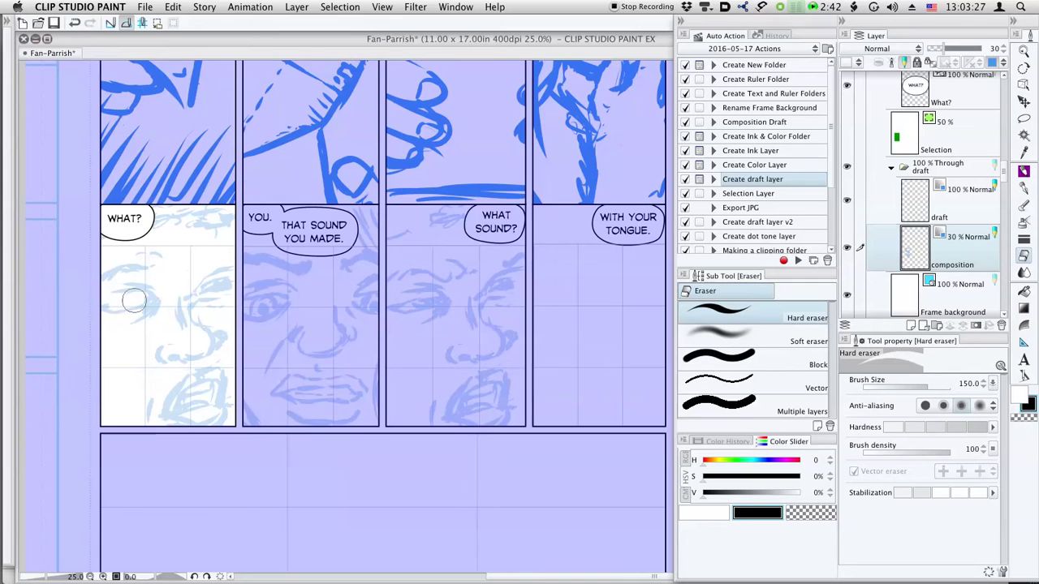
key("p")
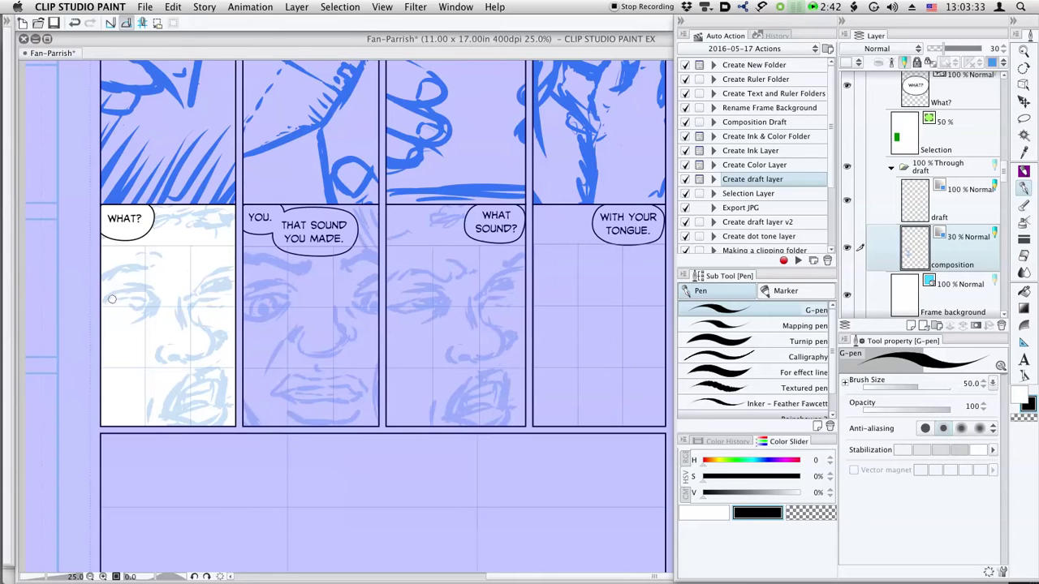
key("e")
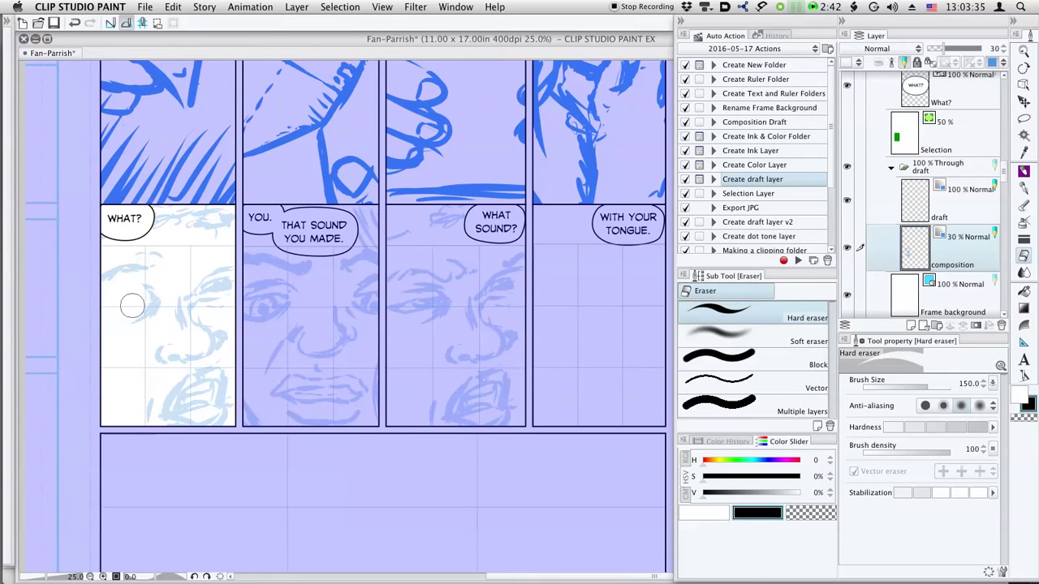
key("p")
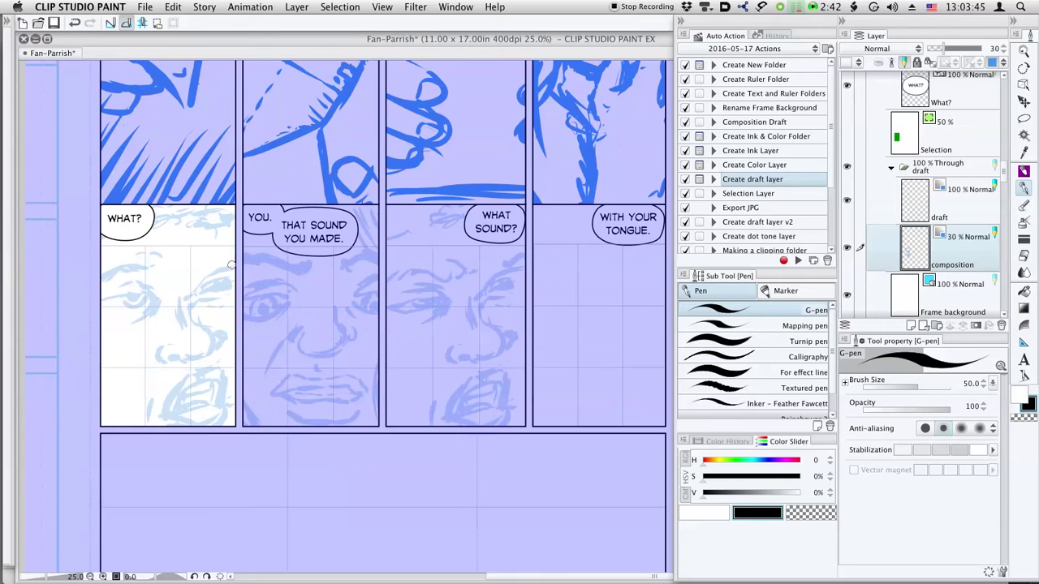
Step: Lasso the redrawn left-hand eye in the WHAT? panel, nudge it into place and clear the selection
key("m")
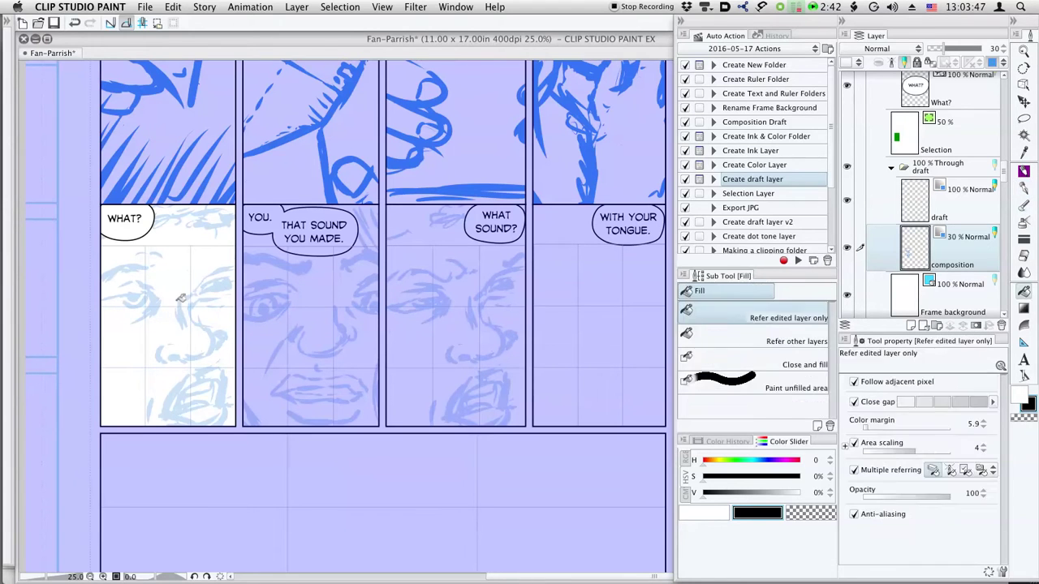
mouse_move(162, 317)
left_mouse_down()
mouse_move(150, 272)
mouse_move(130, 272)
mouse_move(91, 333)
mouse_move(162, 328)
mouse_move(164, 317)
mouse_move(138, 330)
left_mouse_up()
key("k")
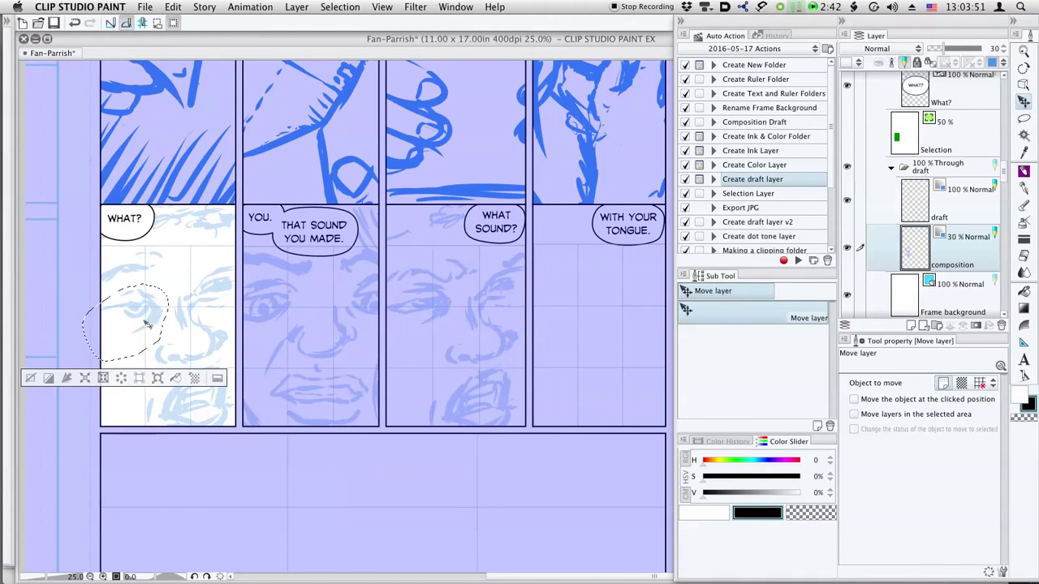
key("super+d")
Step: Erase the right-hand eye and the open mouth from the WHAT? panel's face with the Hard eraser
scroll(200, 304, "right", 2)
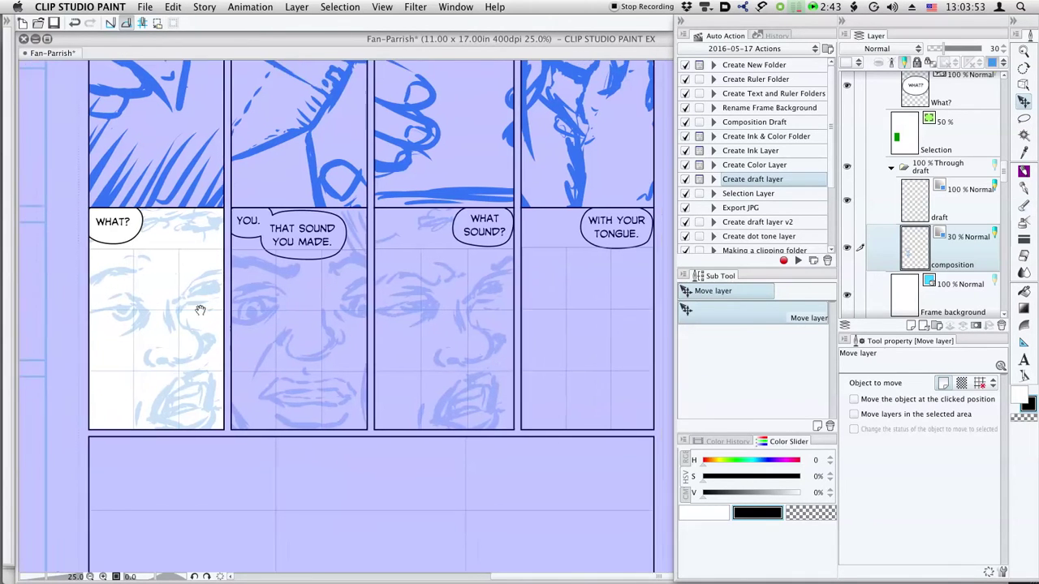
key("e")
left_click_drag(178, 309, 204, 288)
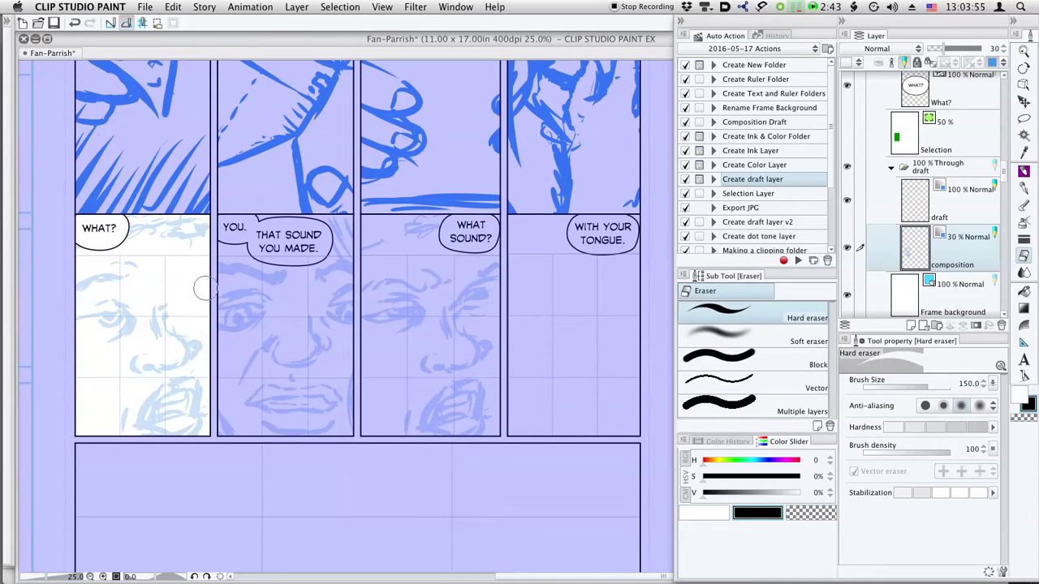
mouse_move(181, 391)
left_mouse_down()
mouse_move(162, 433)
mouse_move(208, 421)
mouse_move(203, 408)
mouse_move(130, 419)
mouse_move(194, 387)
left_mouse_up()
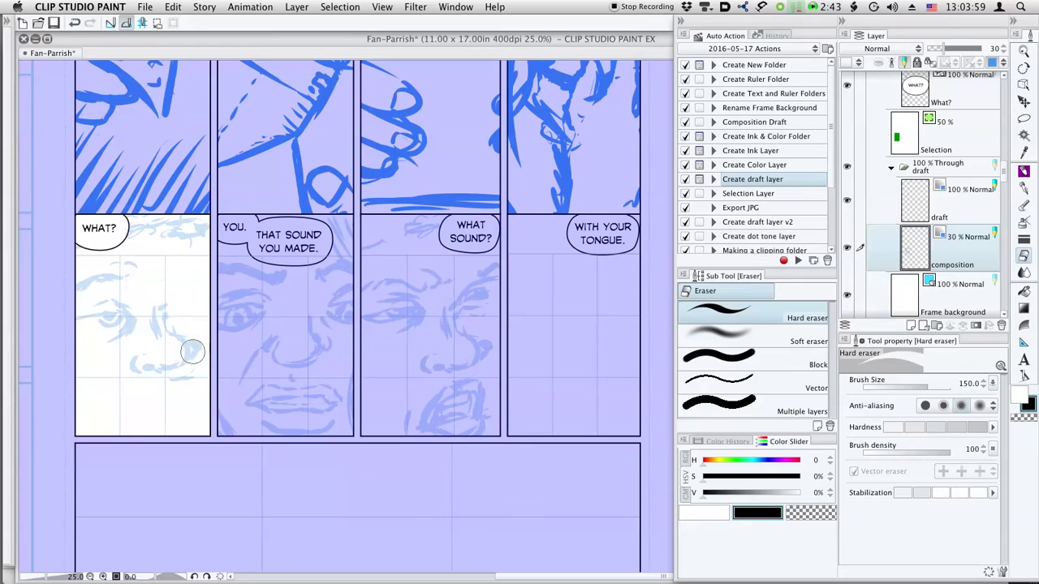
Step: Redraw both eyes and sketch a new closed mouth on the WHAT? panel's face with the G-pen
key("p")
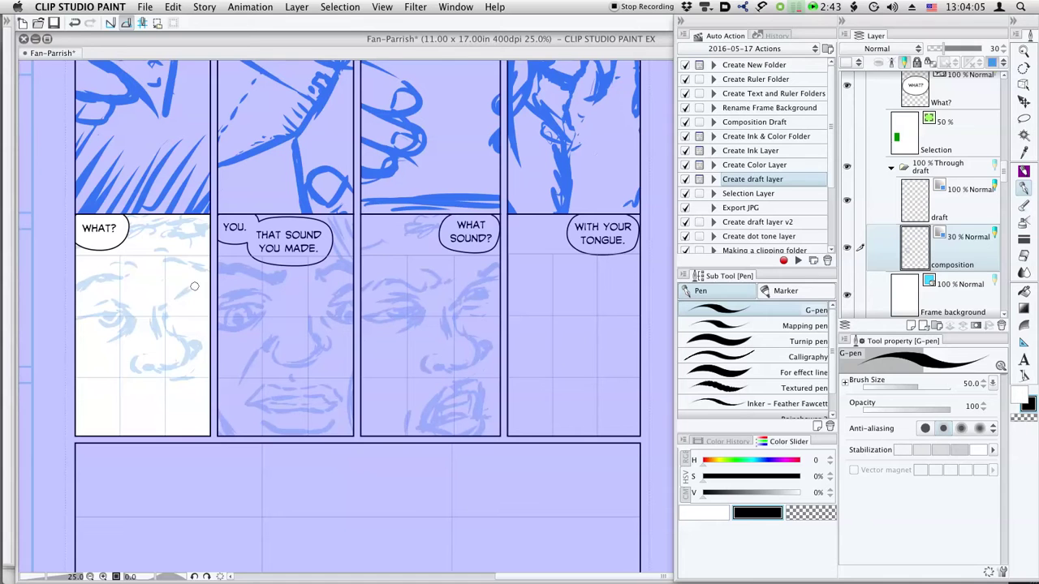
left_click_drag(213, 288, 164, 348)
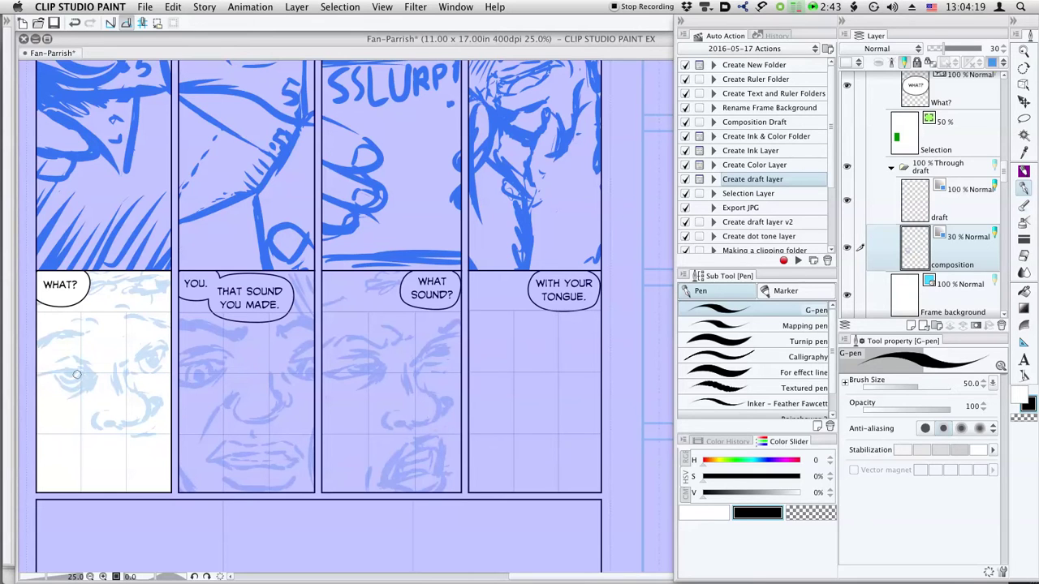
key("e")
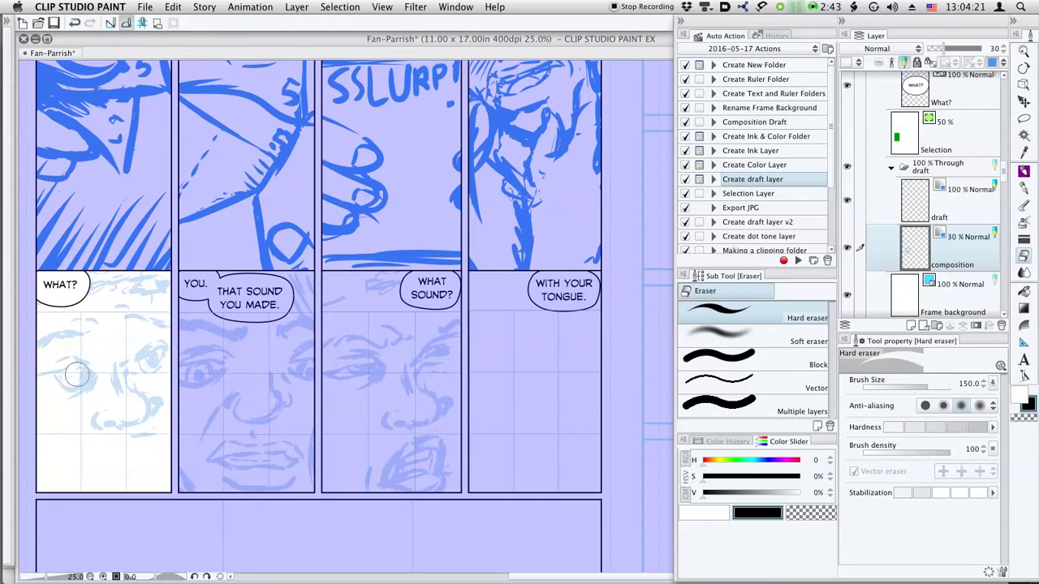
key("p")
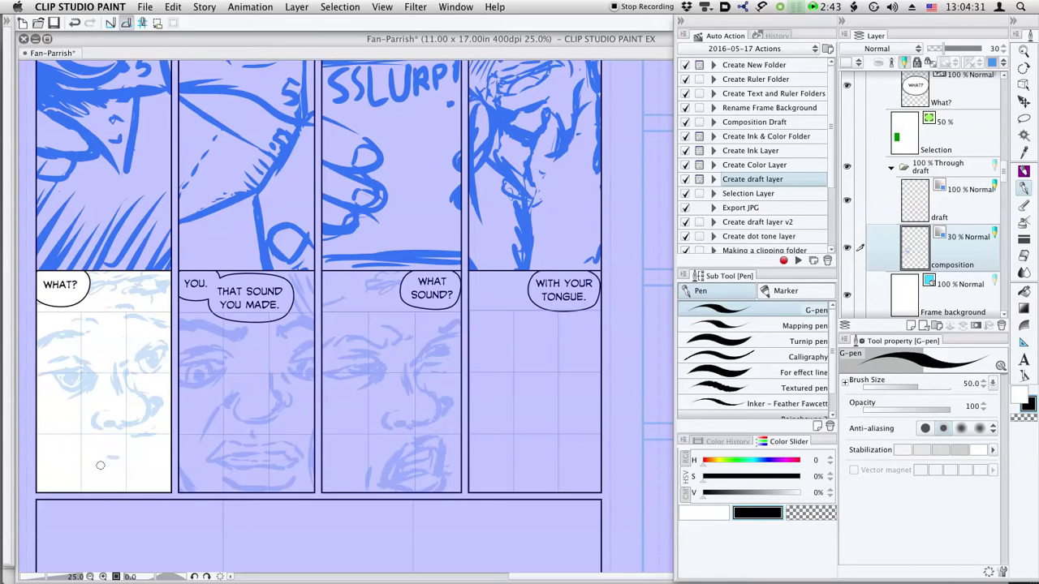
left_click_drag(114, 460, 143, 444)
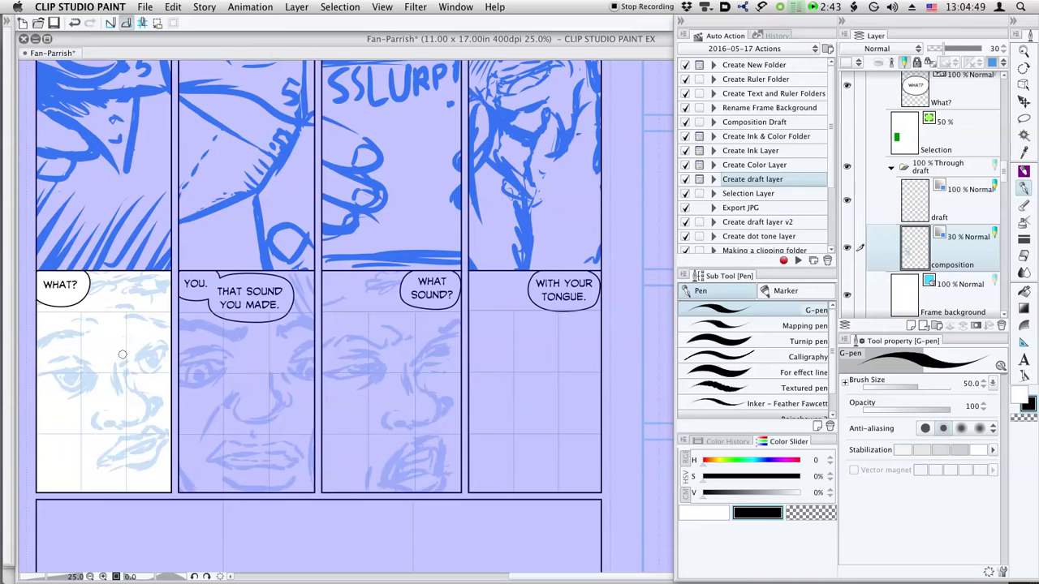
Step: Lasso the left-hand eye in the WHAT? panel, rotate it about -11 degrees, apply the transform and clear the selection
key("m")
mouse_move(81, 347)
left_mouse_down()
mouse_move(37, 398)
mouse_move(95, 394)
mouse_move(108, 366)
mouse_move(95, 319)
left_mouse_up()
key("ctrl+t")
left_click_drag(82, 365, 80, 371)
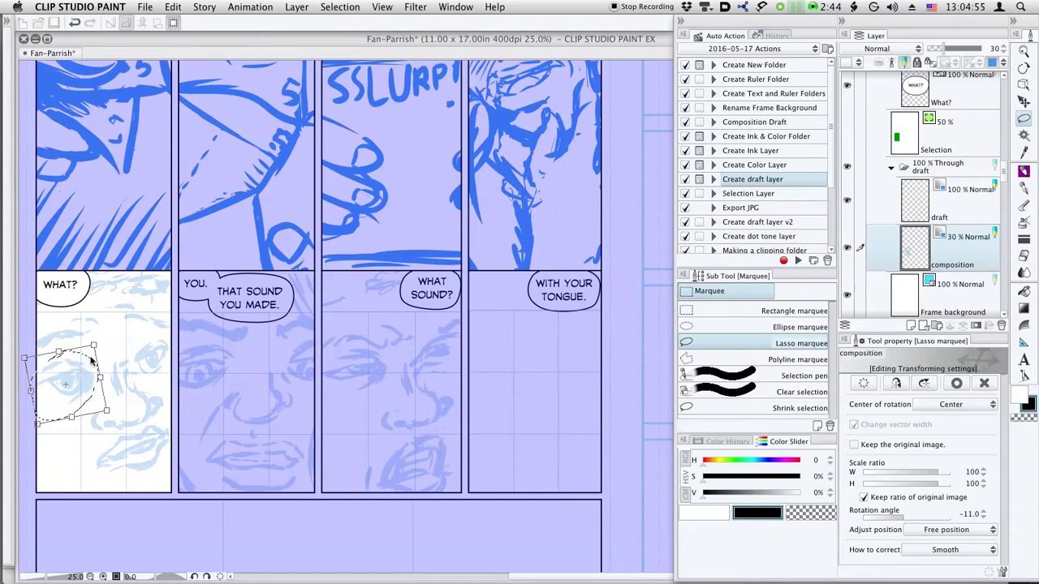
key("Return")
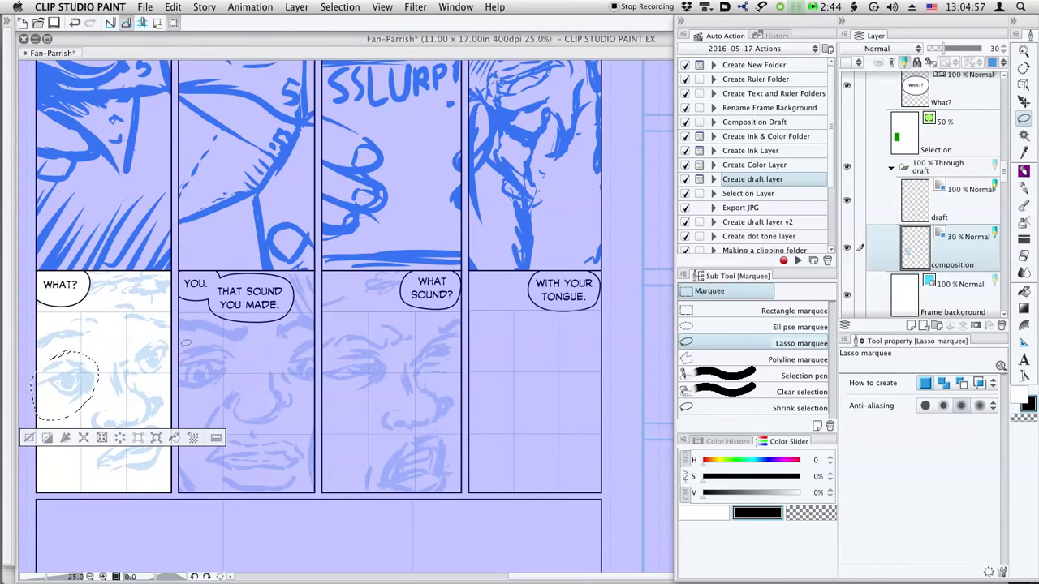
key("ctrl+d")
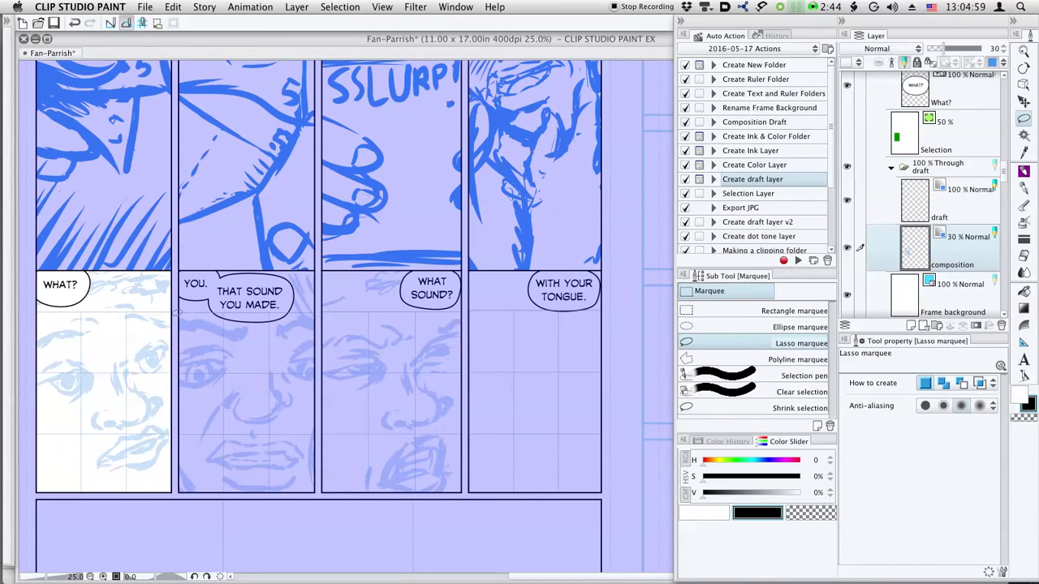
Step: Lasso the mouth in the WHAT? panel, nudge it into place and clear the selection
key("p")
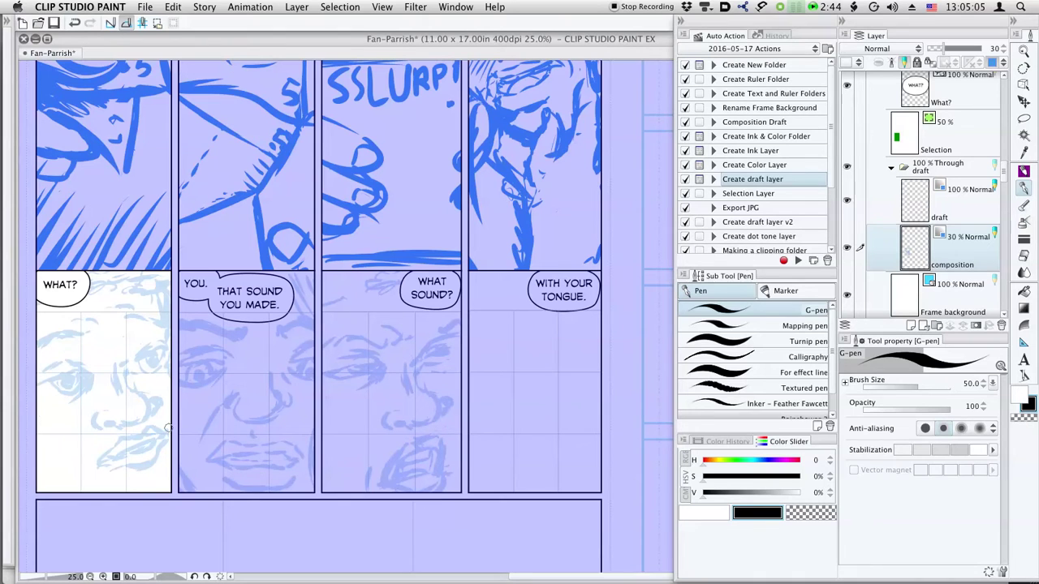
key("m")
mouse_move(120, 431)
left_mouse_down()
mouse_move(95, 483)
mouse_move(174, 465)
mouse_move(179, 415)
mouse_move(139, 426)
mouse_move(148, 461)
left_mouse_up()
key("k")
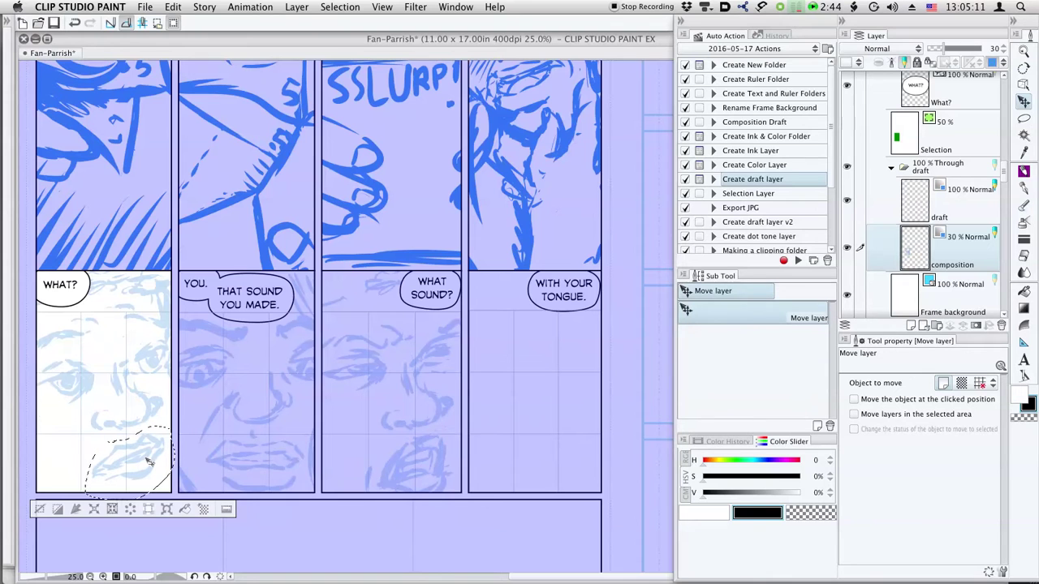
key("super+d")
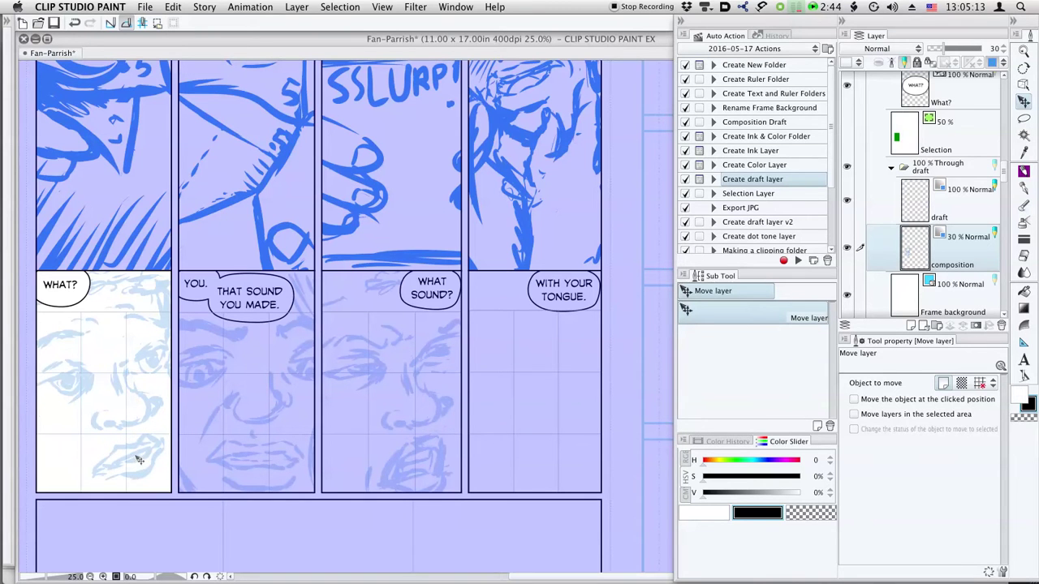
Step: Copy the composition layer of the THAT SOUND YOU MADE panel
key("p")
key("space")
left_click_drag(424, 346, 354, 345)
left_click_drag(492, 357, 439, 345)
left_click_drag(1003, 176, 1005, 161)
scroll(888, 157, "down", 5)
left_click(883, 162)
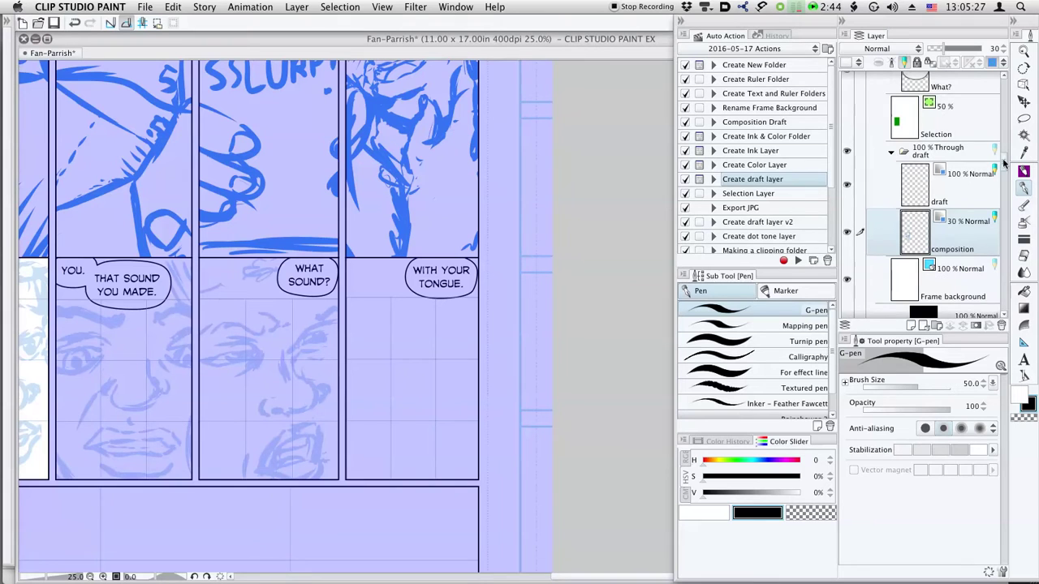
scroll(995, 186, "down", 3)
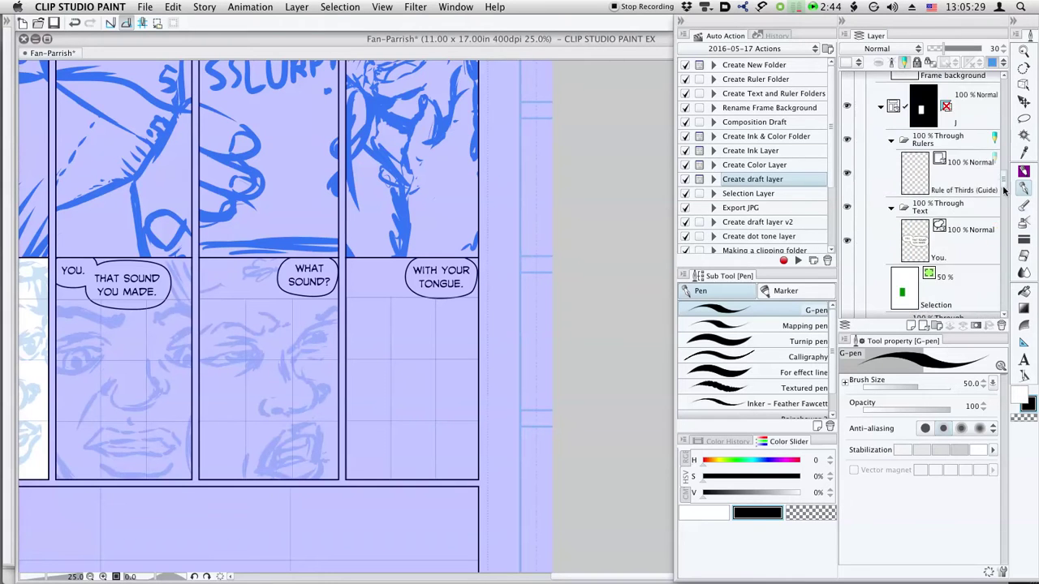
left_click(958, 203)
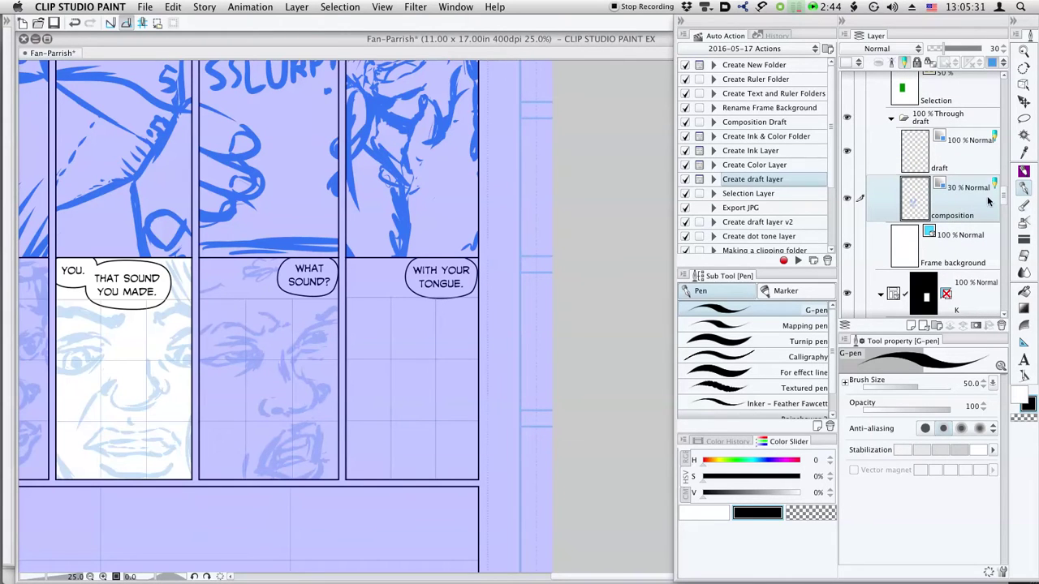
key("k")
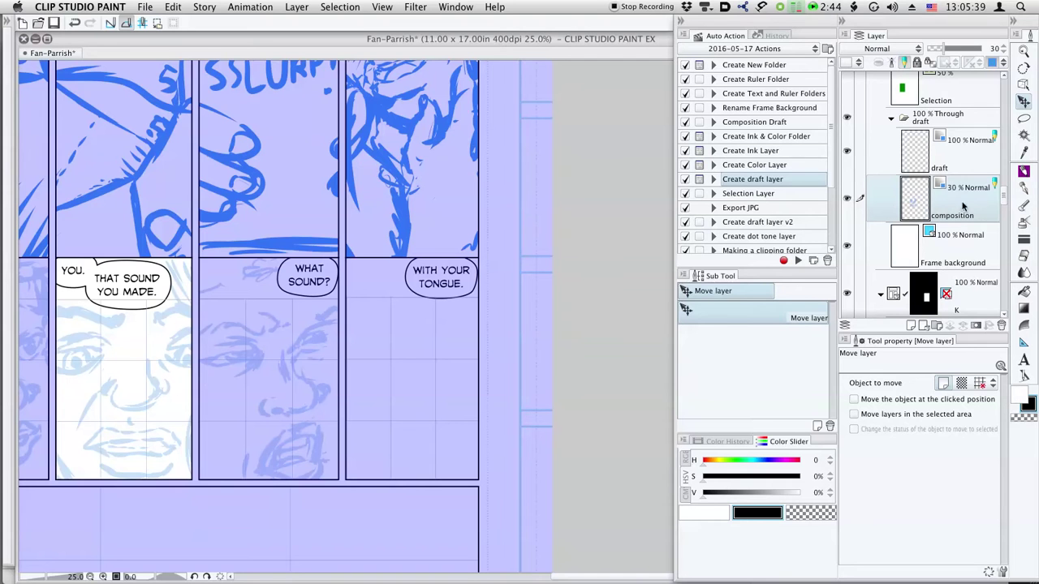
Step: Paste the copied face composition layer into the draft folder of the WITH YOUR TONGUE panel
scroll(1003, 195, "down", 10)
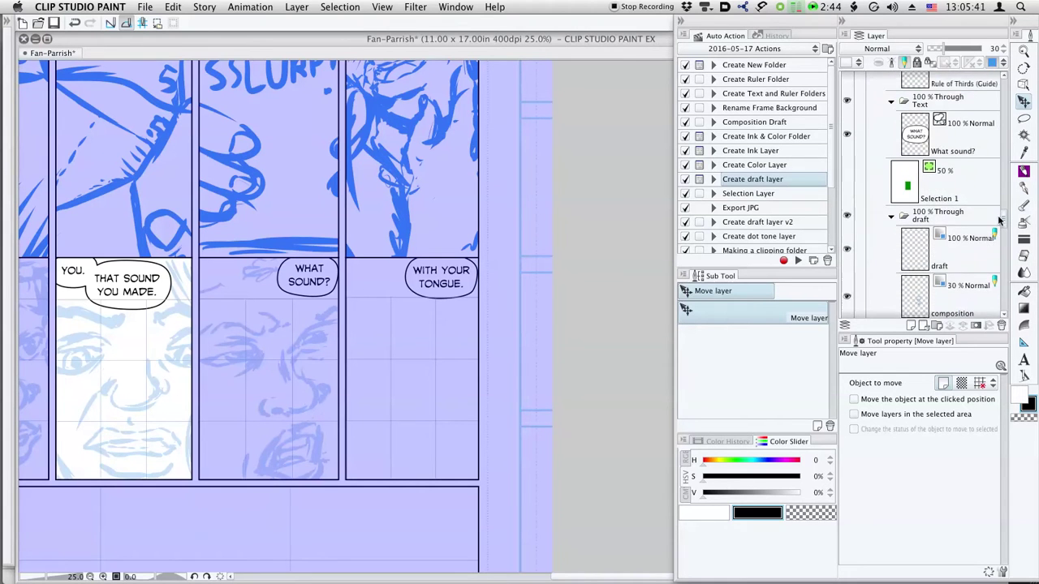
left_click(974, 241)
scroll(1004, 229, "down", 10)
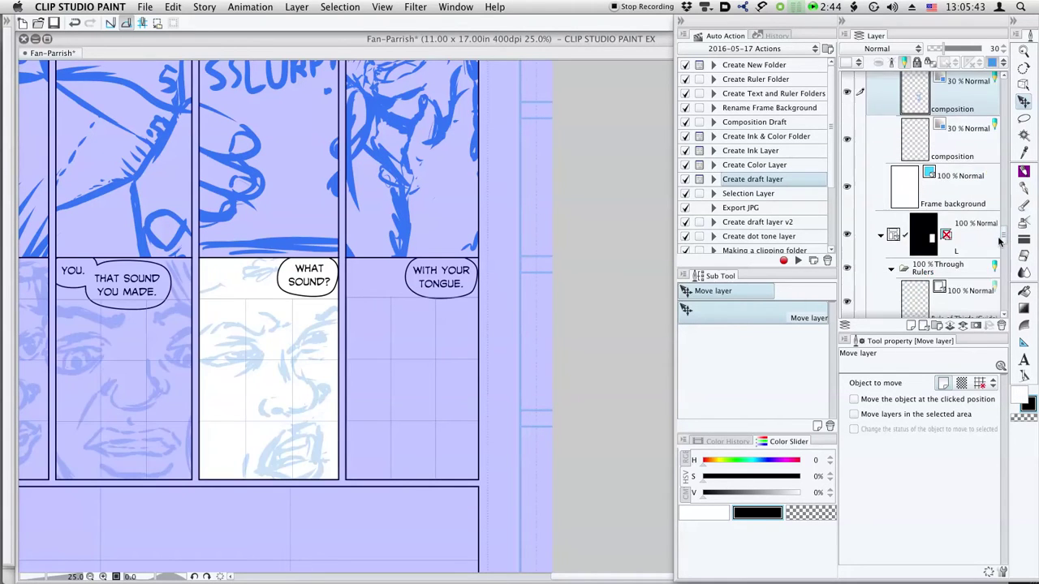
left_click(970, 245)
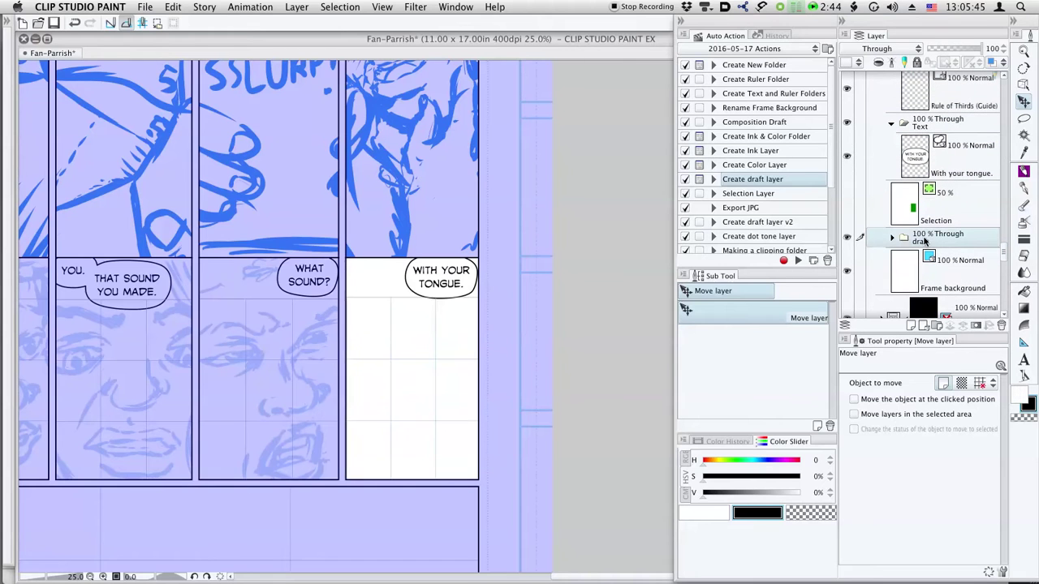
left_click(892, 238)
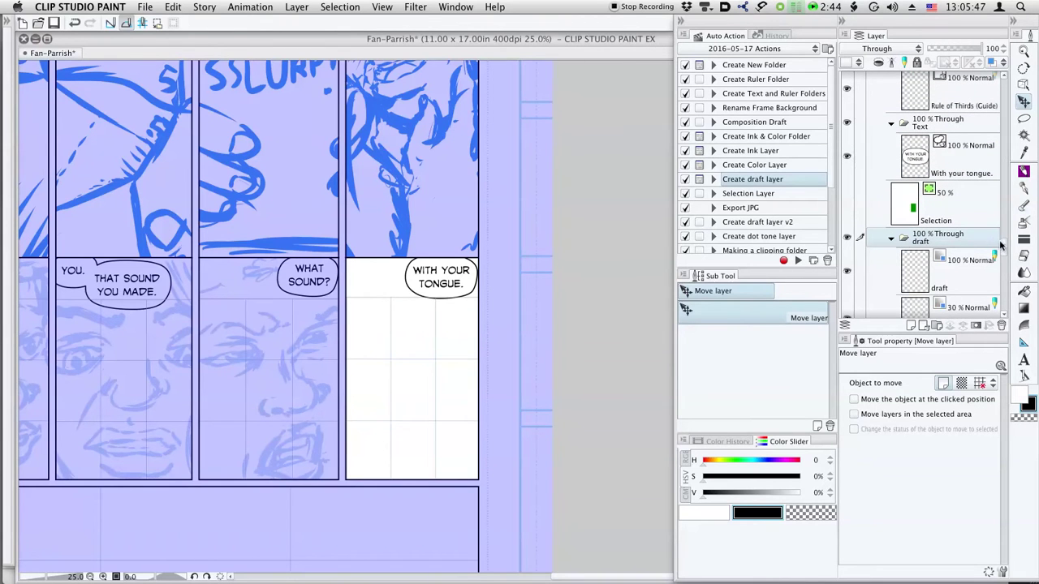
scroll(1002, 245, "down", 3)
left_click(970, 213)
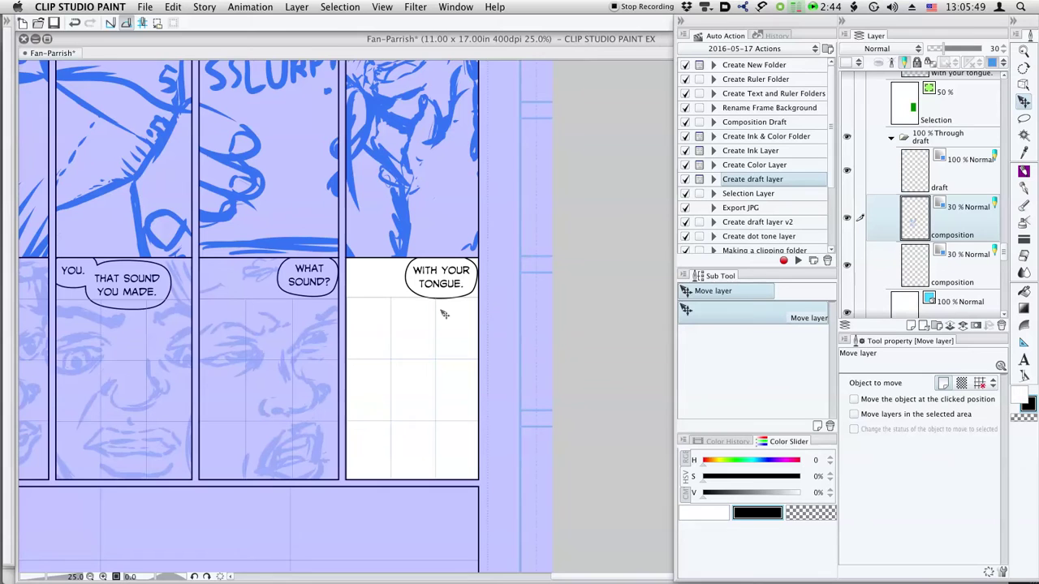
Step: Move the pasted face into the WITH YOUR TONGUE panel and position it so both eyes fit the frame
left_click_drag(438, 351, 593, 335)
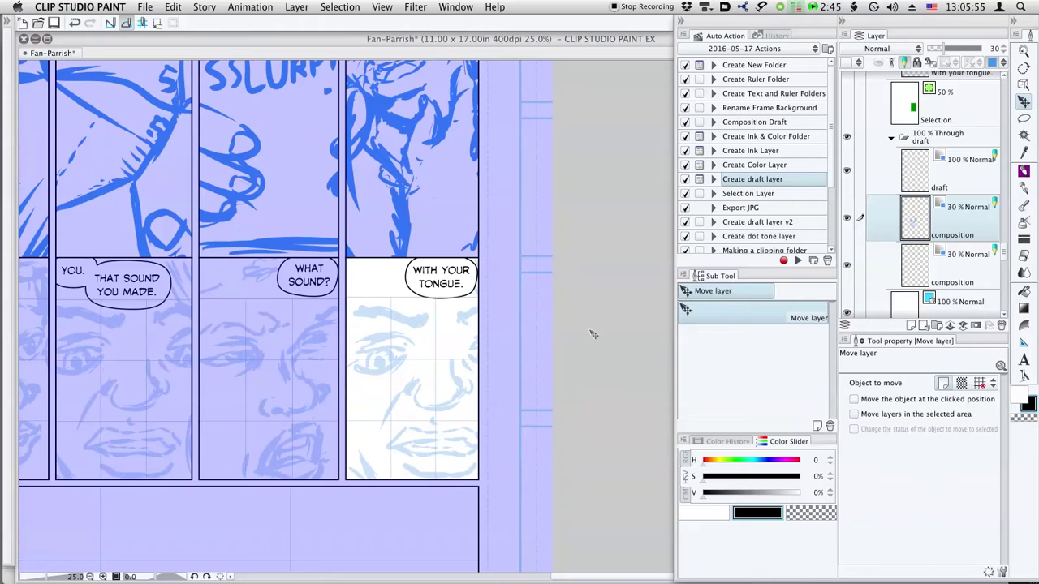
left_click_drag(465, 324, 446, 528)
mouse_move(455, 371)
left_mouse_down()
mouse_move(440, 496)
mouse_move(432, 430)
mouse_move(380, 434)
left_mouse_up()
scroll(431, 430, "down", 5)
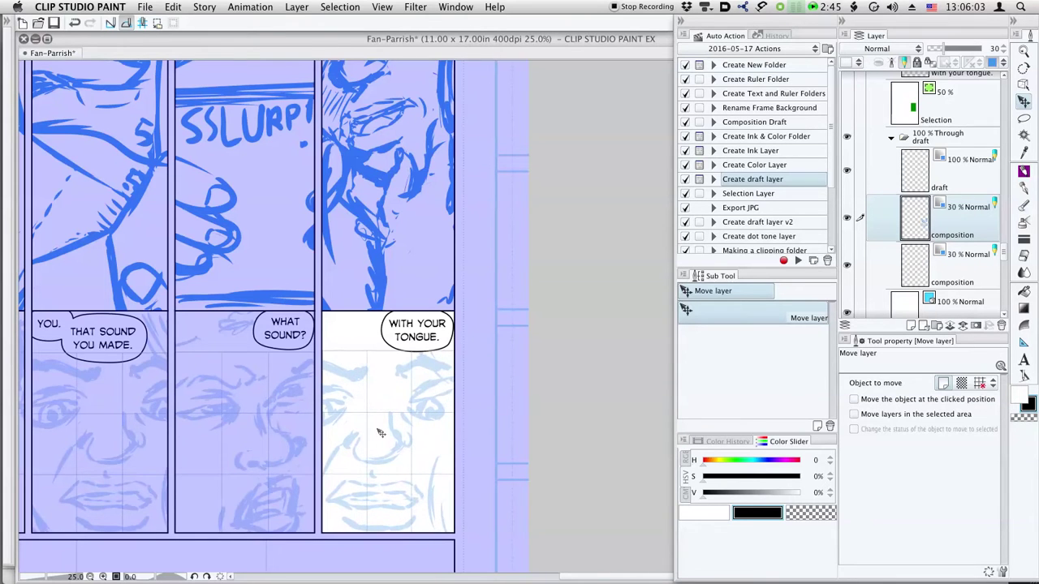
Step: Shift the face on the THAT SOUND YOU MADE panel's composition layer left within its frame
left_click_drag(1004, 252, 1005, 212)
left_click(972, 219)
scroll(1005, 212, "down", 5)
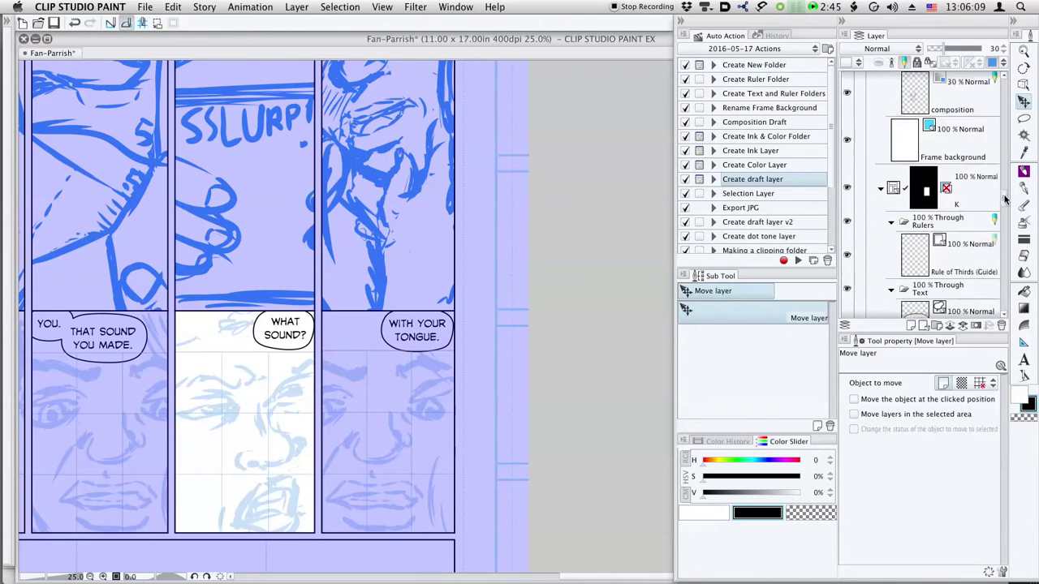
left_click(963, 233)
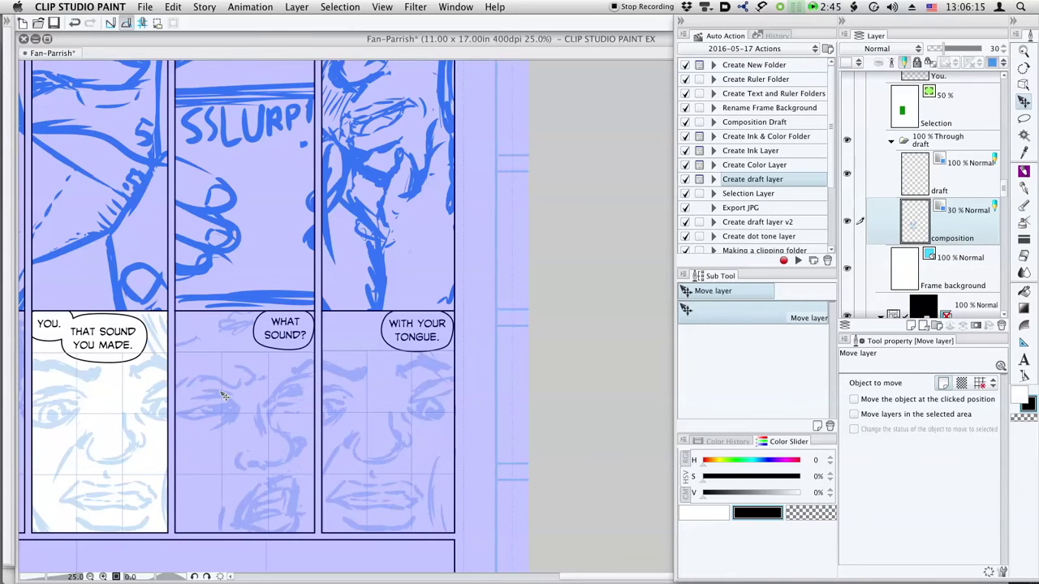
mouse_move(137, 424)
left_mouse_down()
mouse_move(109, 428)
mouse_move(174, 417)
mouse_move(254, 382)
mouse_move(234, 394)
mouse_move(258, 406)
mouse_move(253, 474)
mouse_move(273, 394)
left_mouse_up()
Step: Sketch long strands of hair down the right side of the face in the THAT SOUND YOU MADE panel with the G-pen
key("p")
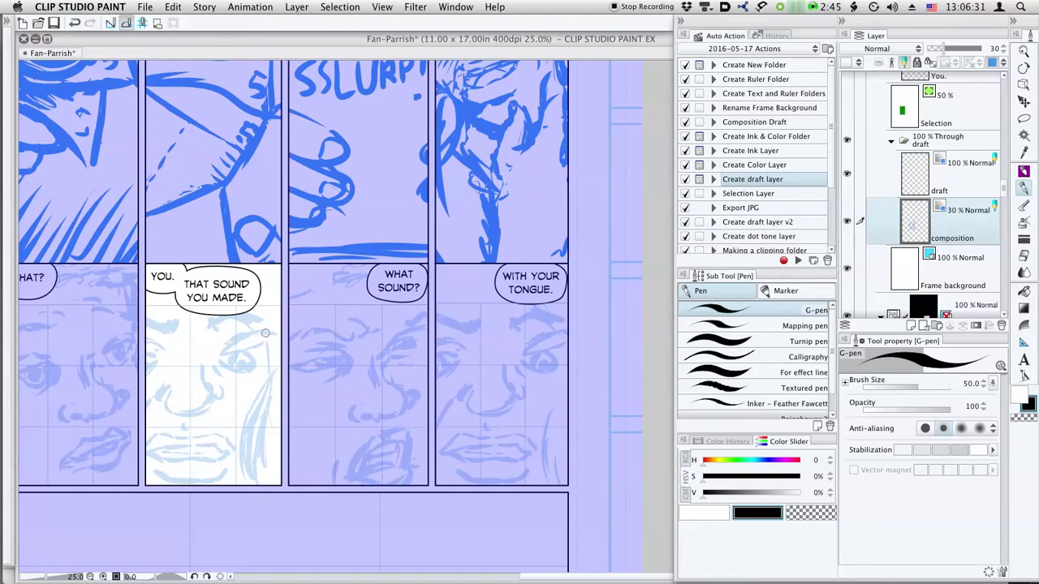
left_click_drag(276, 399, 261, 484)
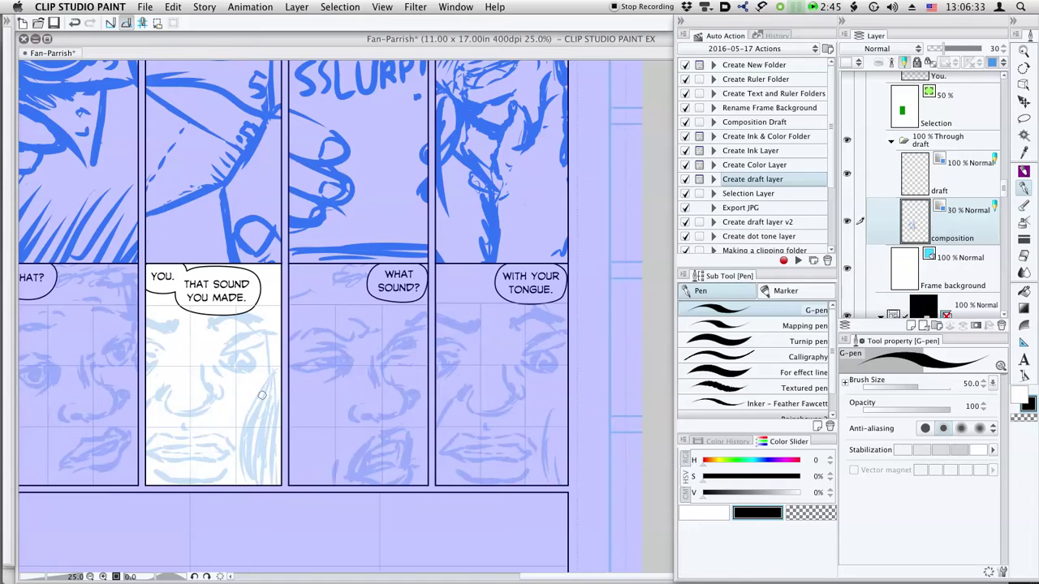
left_click_drag(265, 312, 276, 382)
left_click_drag(265, 300, 277, 331)
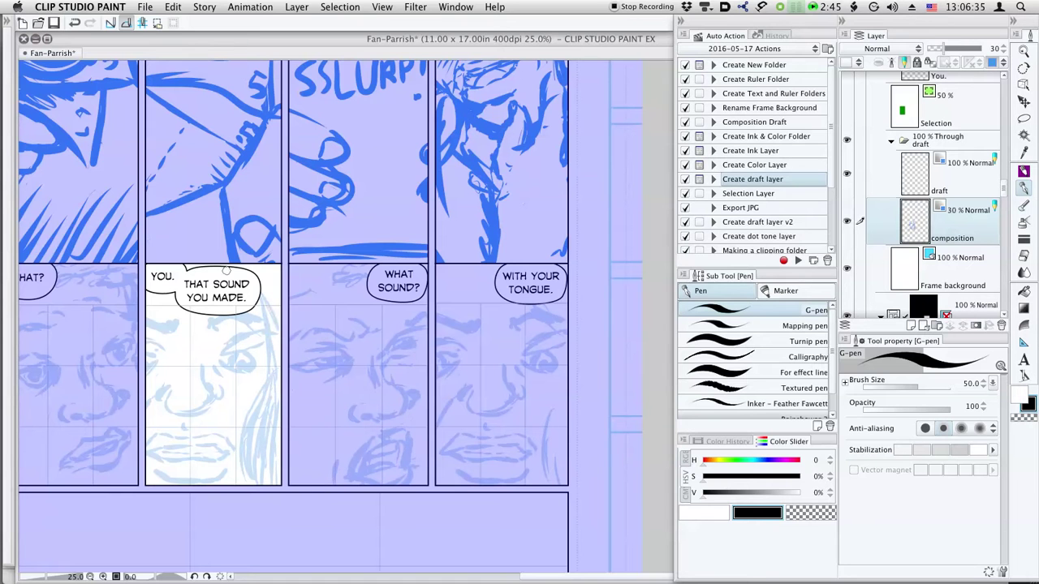
left_click_drag(276, 268, 267, 297)
Step: Copy the THAT SOUND YOU MADE panel's composition layer with the hair into the WITH YOUR TONGUE panel's draft folder
left_click_drag(447, 221, 403, 188)
left_click_drag(415, 327, 402, 350)
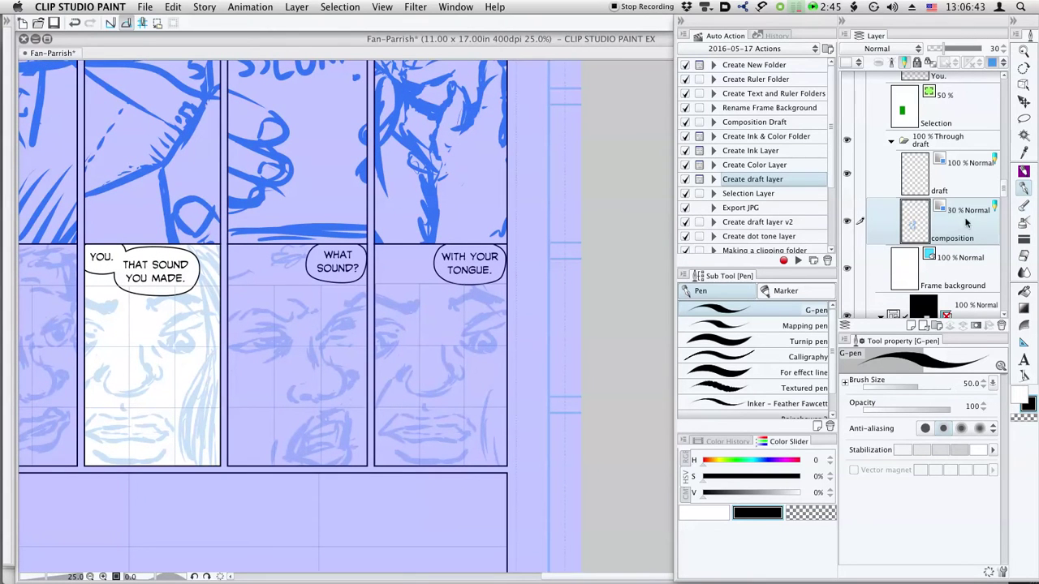
left_click_drag(1001, 186, 1005, 265)
left_click(968, 185)
left_click(967, 265)
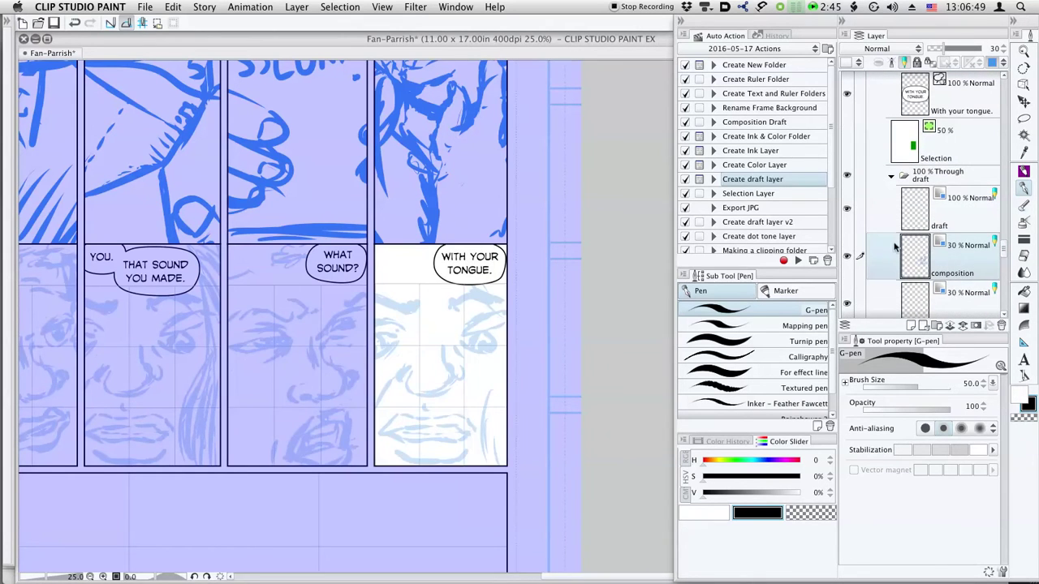
key("super+c")
Step: Move the newly pasted face with hair into the WITH YOUR TONGUE panel, over the earlier copy
key("k")
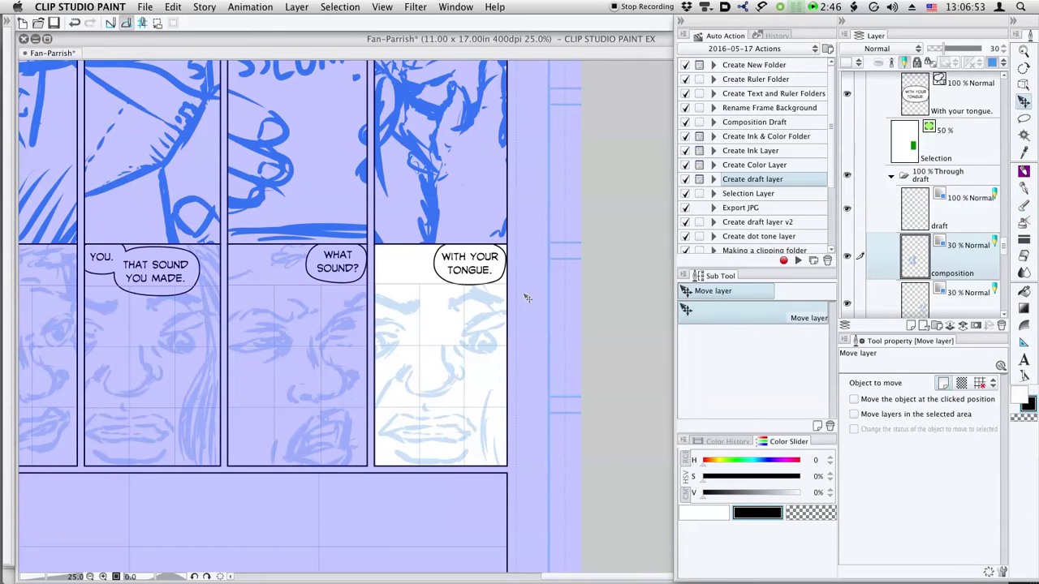
scroll(1005, 245, "down", 5)
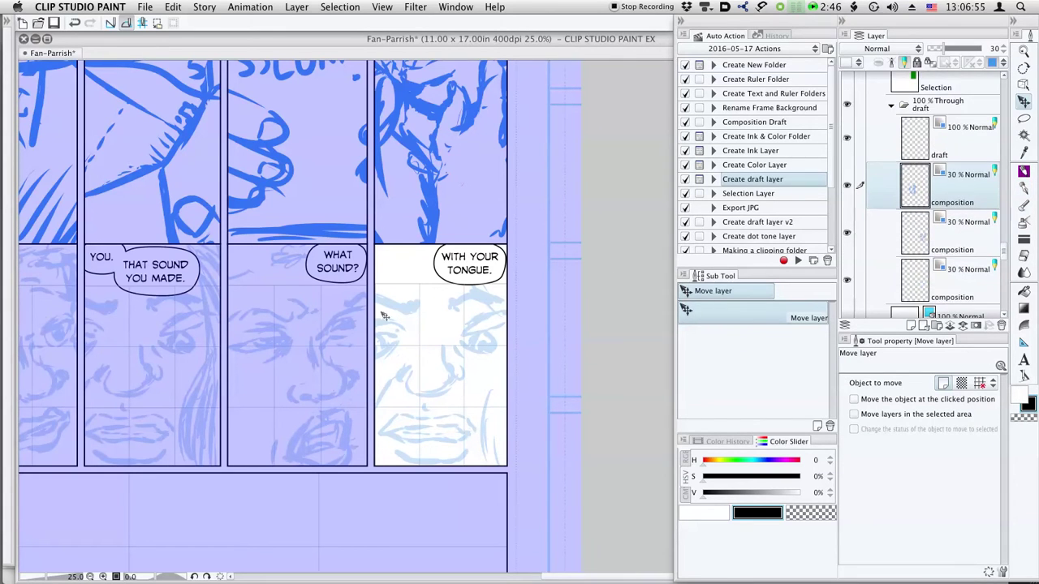
left_click_drag(260, 354, 449, 347)
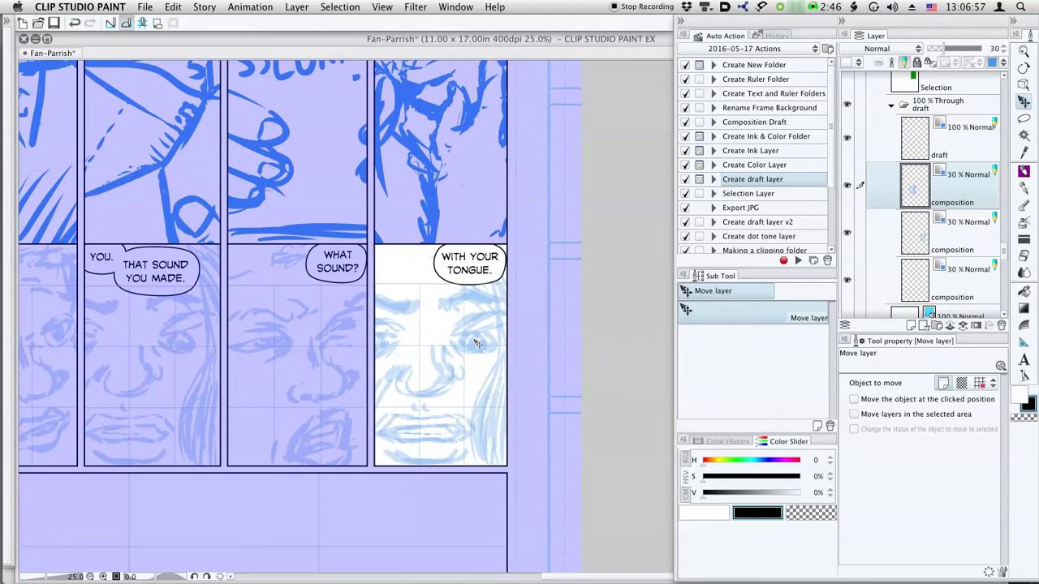
Step: Delete the two older composition layers from the WITH YOUR TONGUE panel and nudge the remaining face left
left_click_drag(949, 238, 1002, 326)
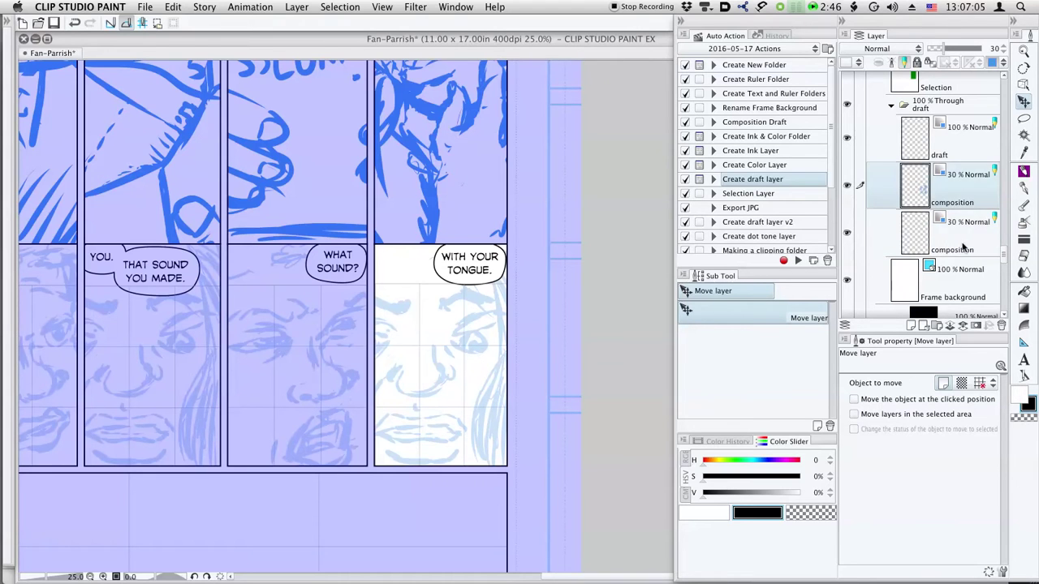
left_click(1001, 326)
left_click_drag(469, 361, 464, 361)
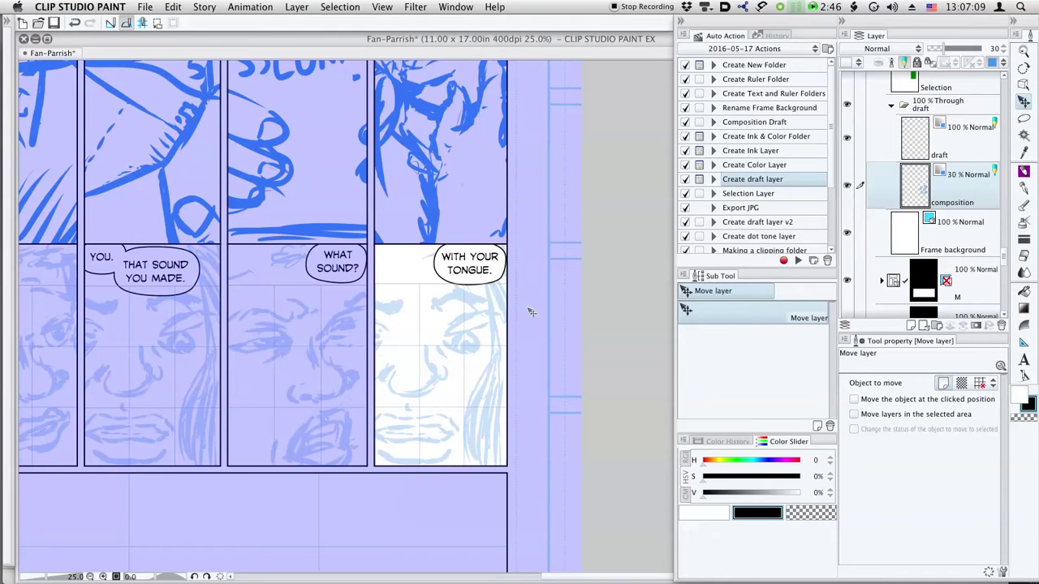
key("p")
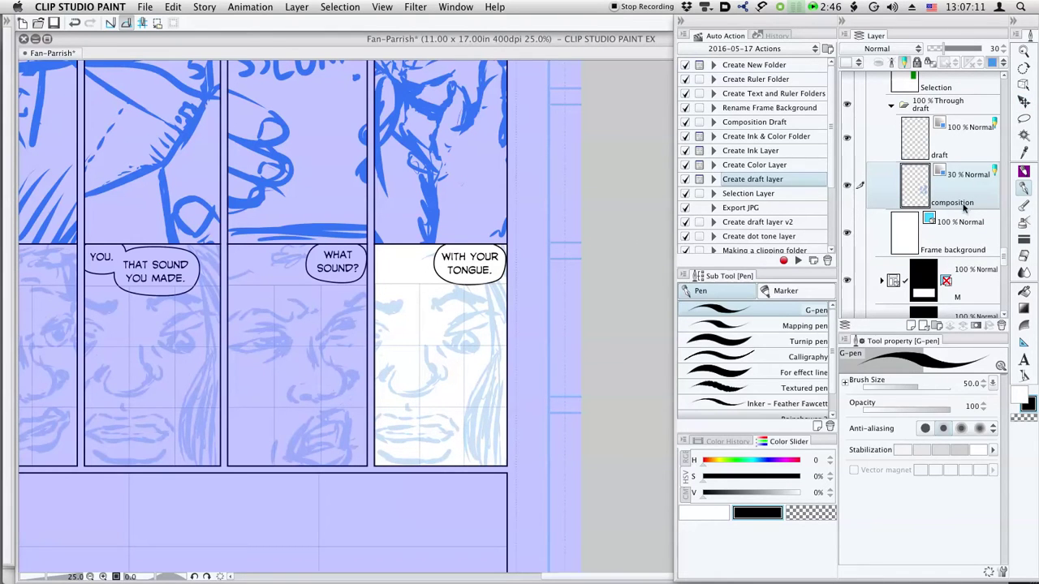
Step: Move the WITH YOUR TONGUE. balloon to the left side of its panel
scroll(933, 203, "up", 5)
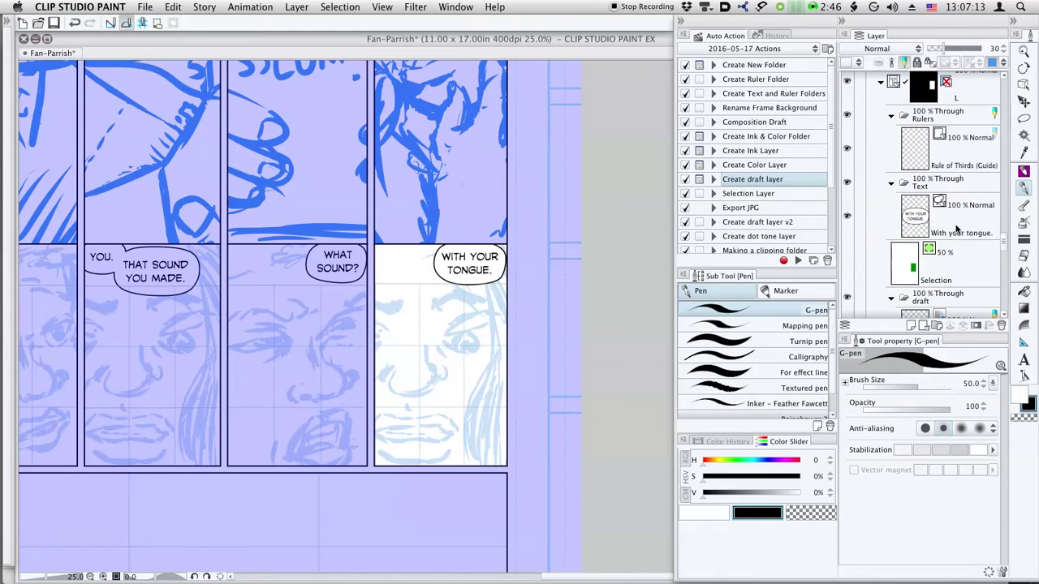
left_click(959, 221)
key("k")
left_click_drag(465, 262, 410, 263)
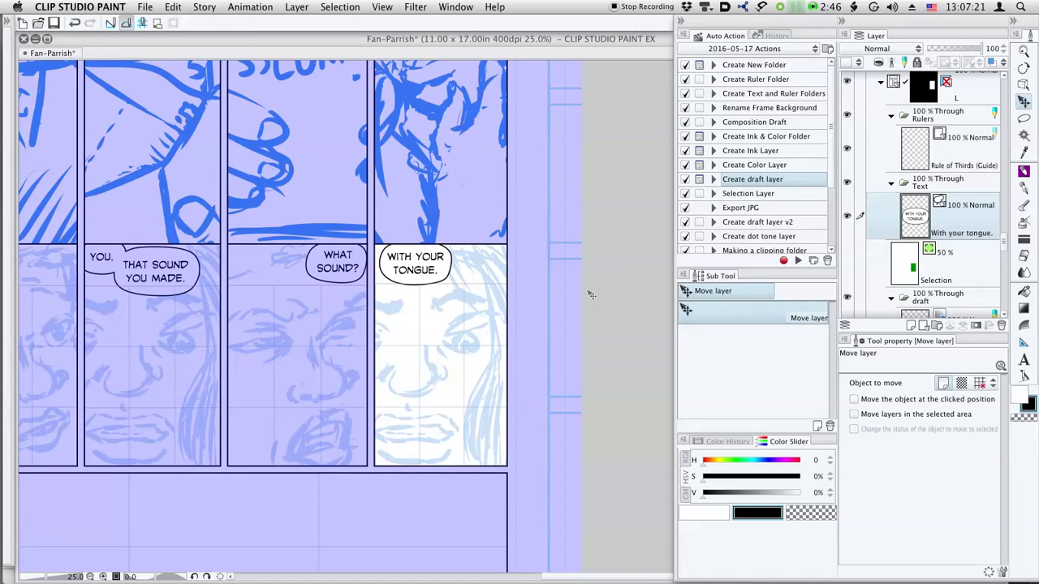
left_click_drag(468, 299, 490, 298)
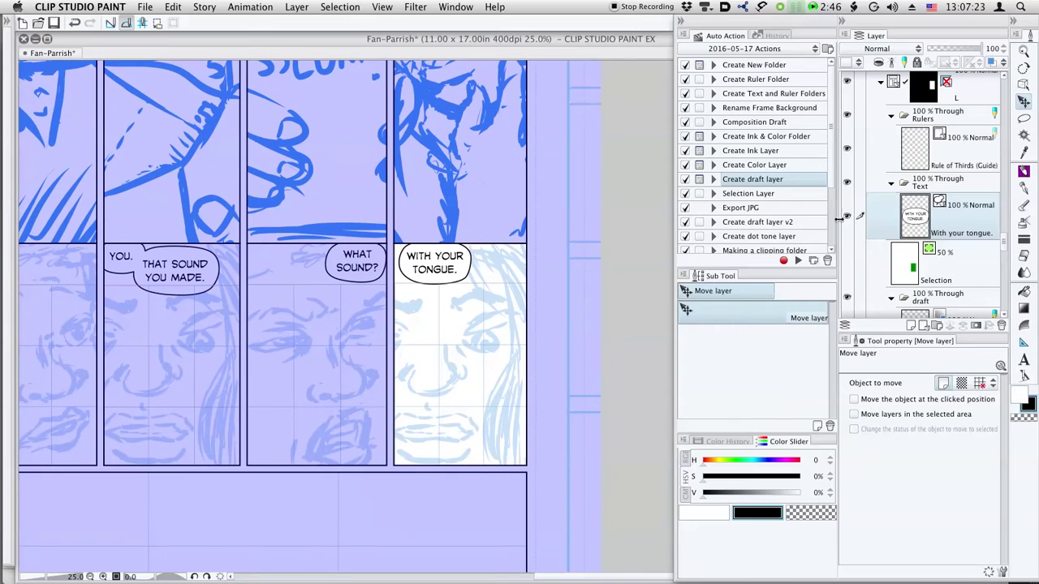
Step: Move the WHAT SOUND? balloon to the left edge of its panel and select it with the Object tool
scroll(1007, 239, "down", 5)
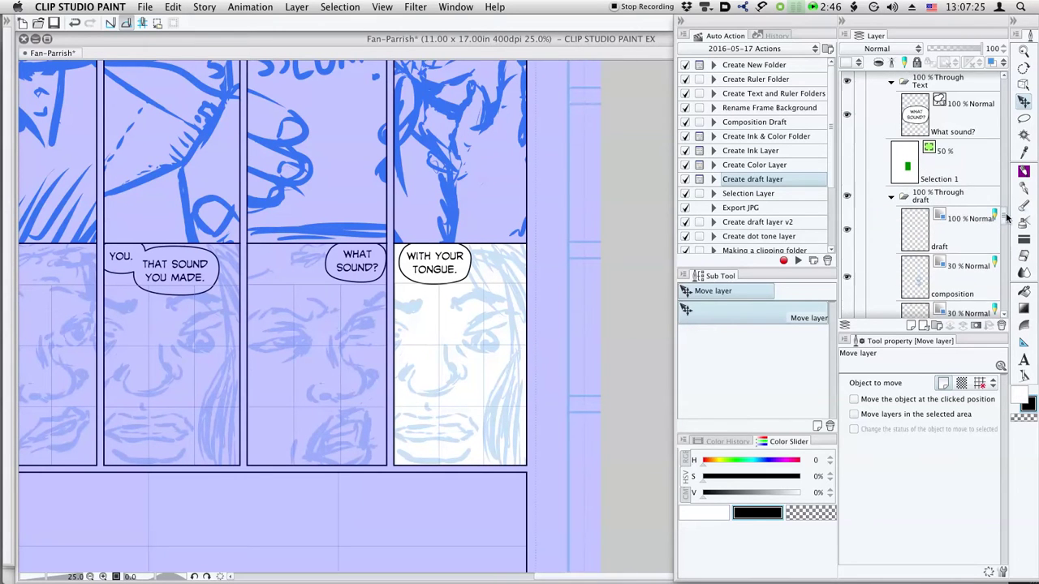
left_click(972, 199)
left_click_drag(365, 270, 293, 273)
left_click_drag(369, 289, 360, 247)
scroll(436, 282, "left", 5)
key("o")
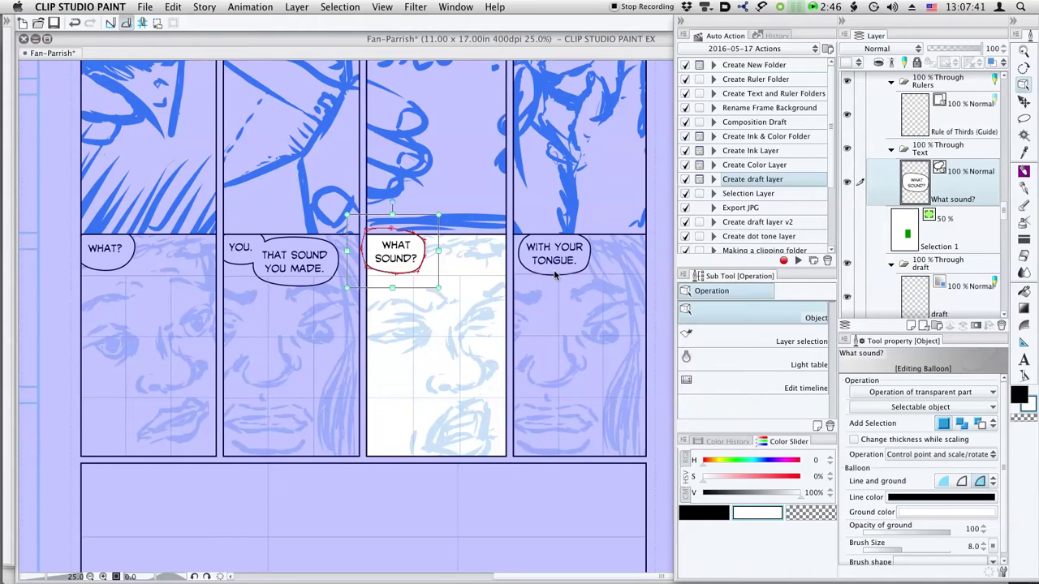
Step: Select the Rule of Thirds (Guide) layer in the WITH YOUR TONGUE panel
scroll(1005, 220, "down", 2)
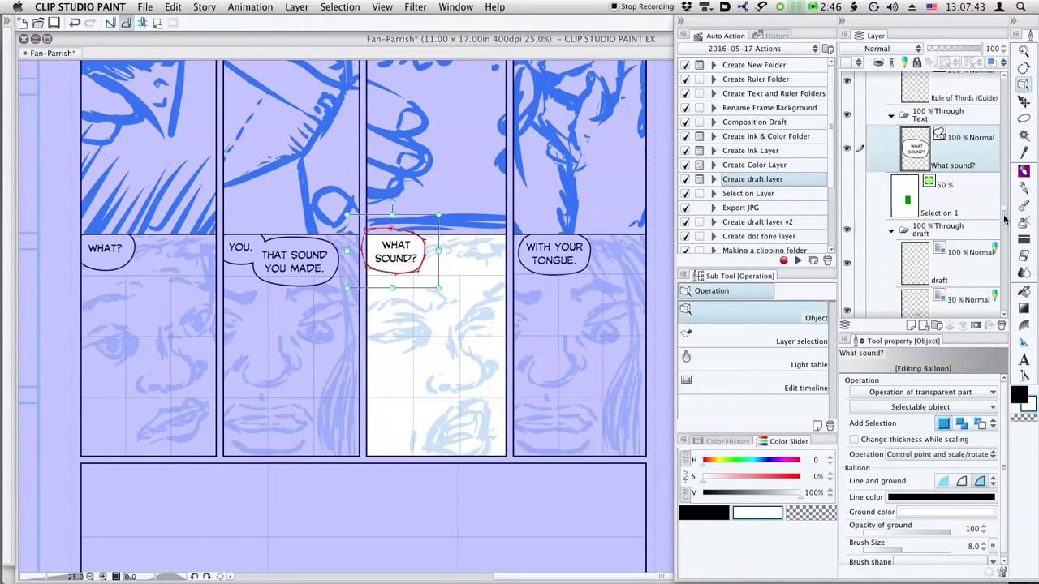
scroll(1005, 219, "down", 5)
left_click(979, 164)
left_click_drag(1005, 220, 1006, 235)
left_click(974, 194)
left_click_drag(554, 350, 470, 319)
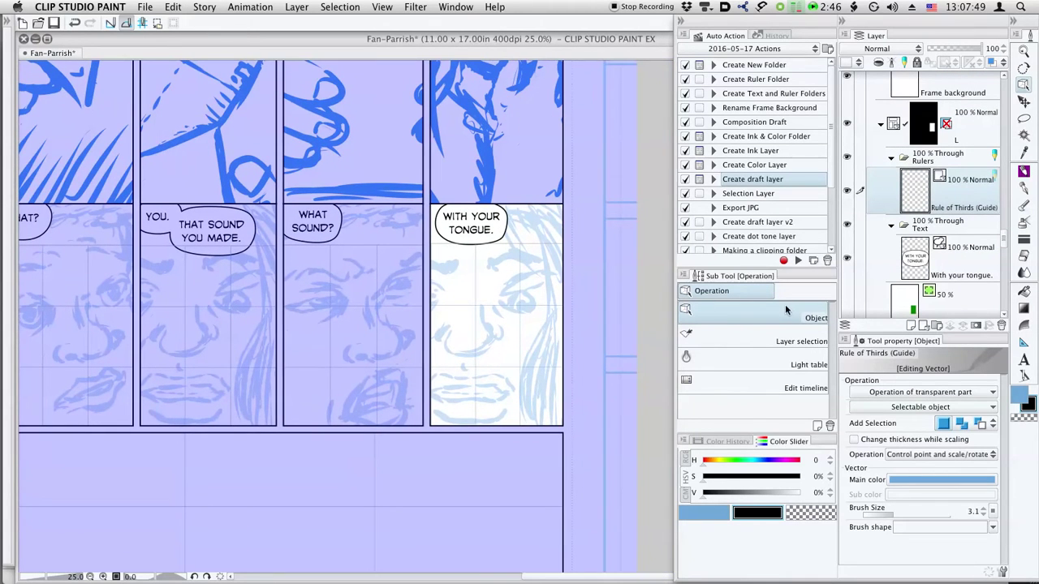
left_click_drag(399, 367, 419, 378)
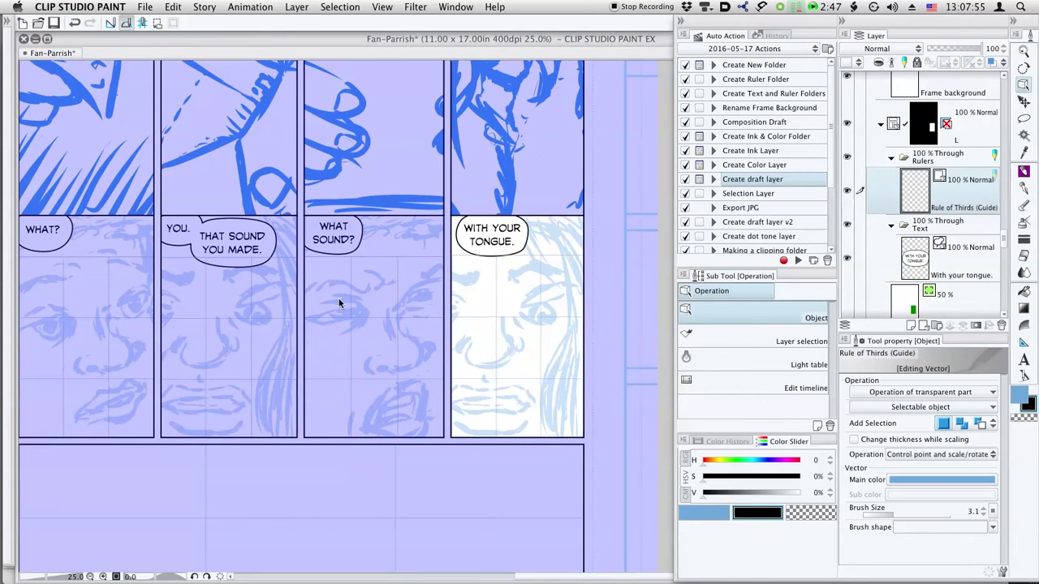
Step: Move the WITH YOUR TONGUE. balloon against its panel's left border, enlarge the balloon slightly and select its text
left_click_drag(517, 302, 544, 376)
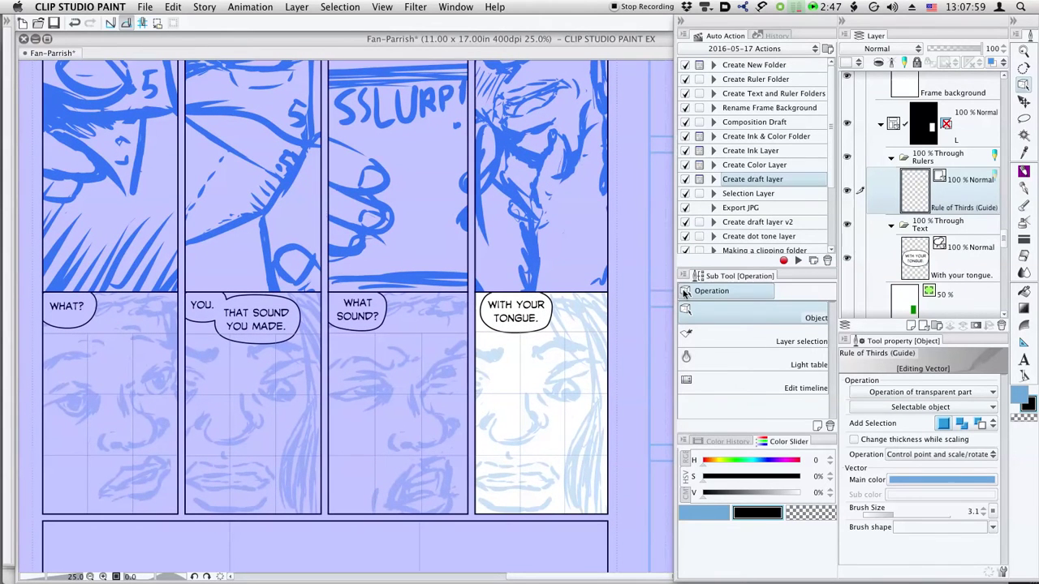
left_click(911, 260)
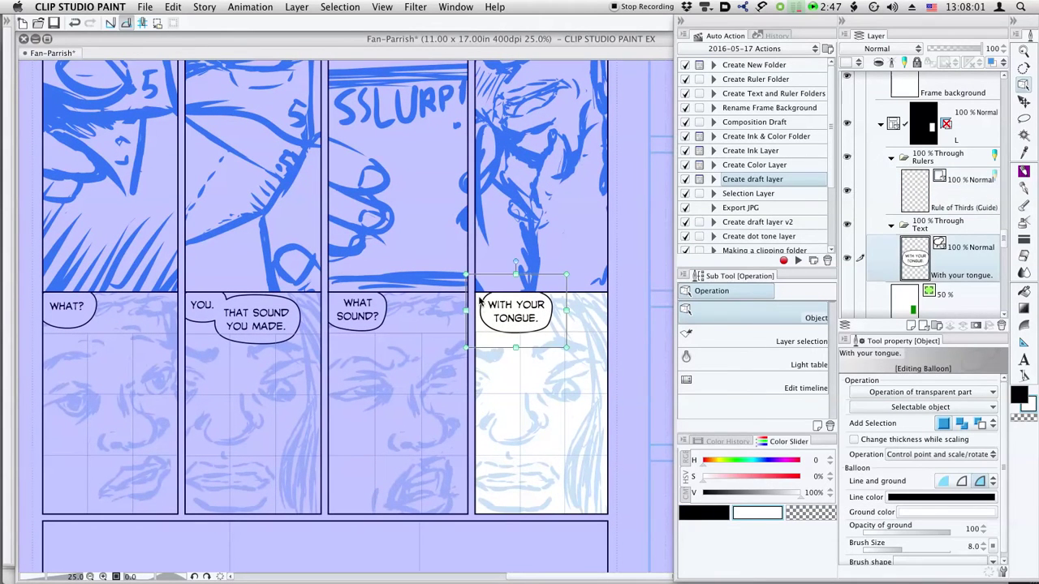
key("k")
left_click_drag(502, 311, 496, 312)
key("o")
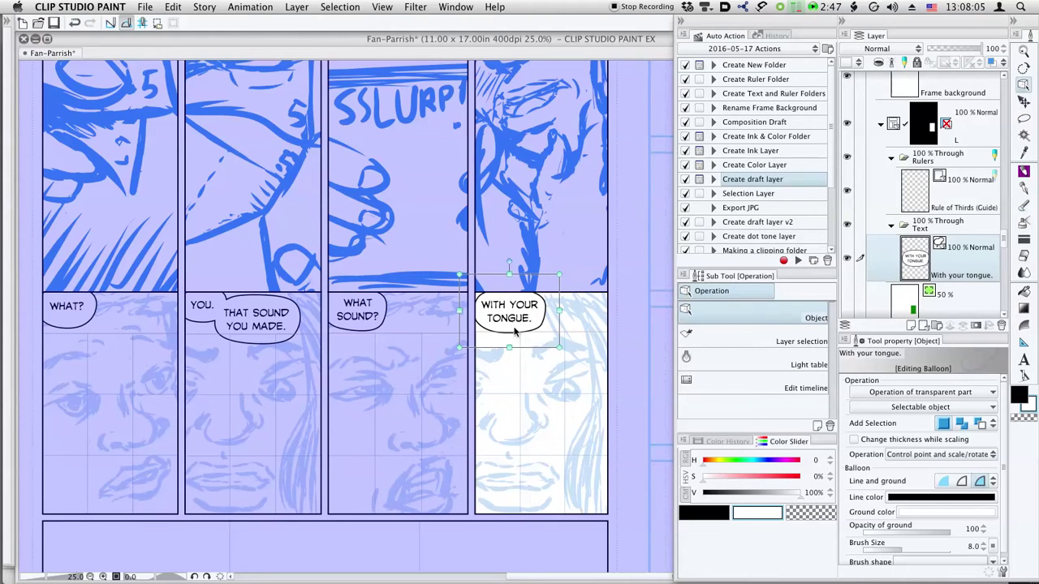
left_click_drag(459, 274, 453, 269)
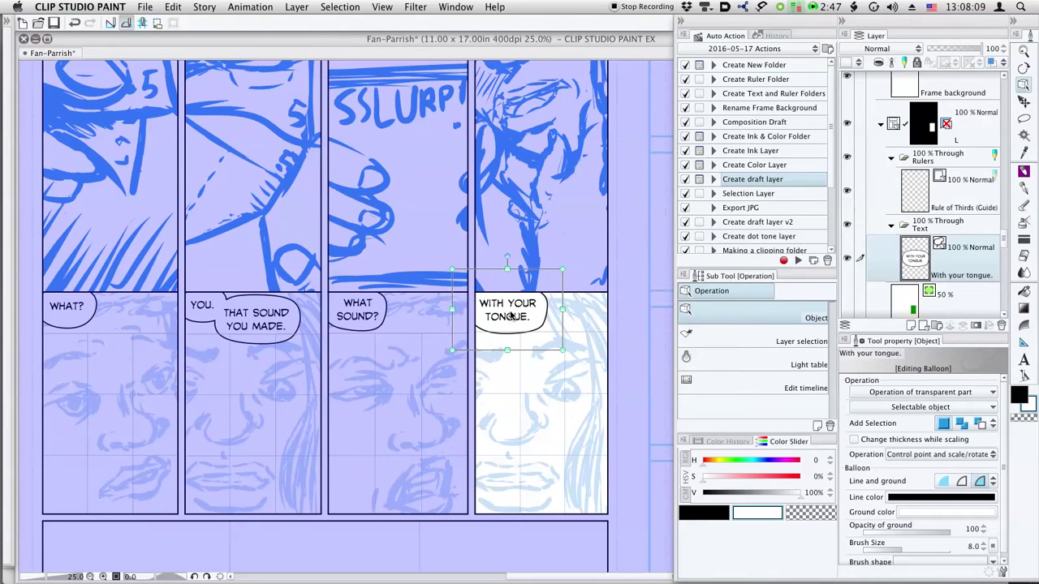
left_click(514, 317)
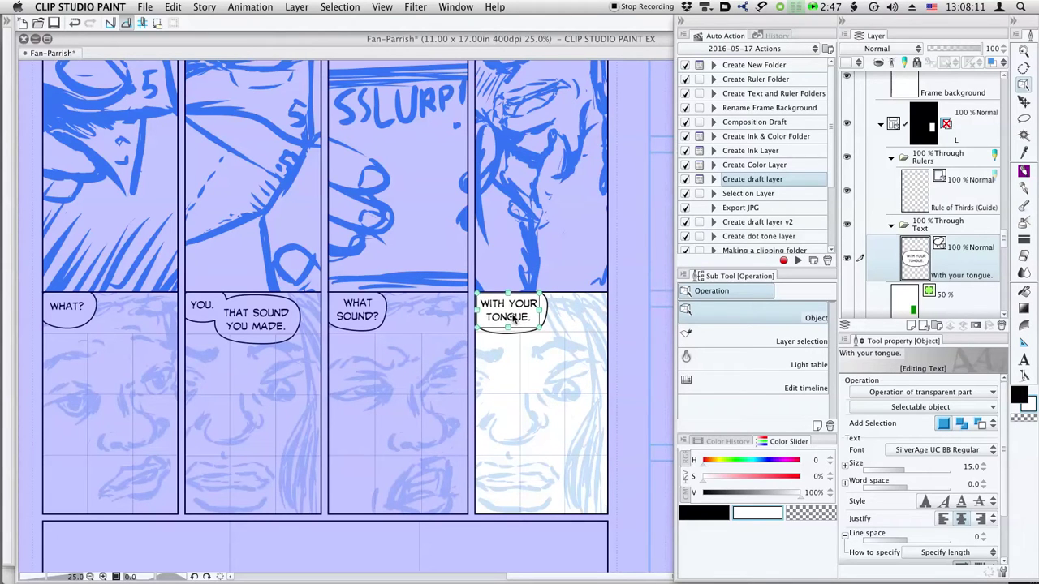
Step: Open the frame M folder of the empty wide bottom panel, expand its draft folder and select the composition layer
left_click_drag(607, 375, 594, 299)
scroll(594, 299, "down", 6)
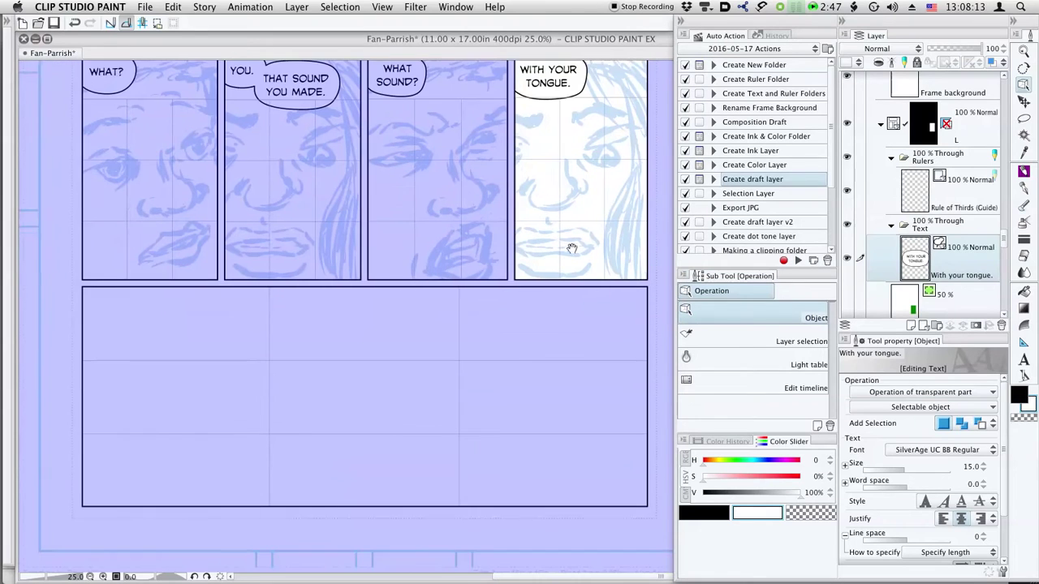
left_click_drag(1004, 235, 997, 193)
left_click(881, 228)
left_click(893, 275)
left_click_drag(1000, 220, 1004, 252)
left_click(1001, 245)
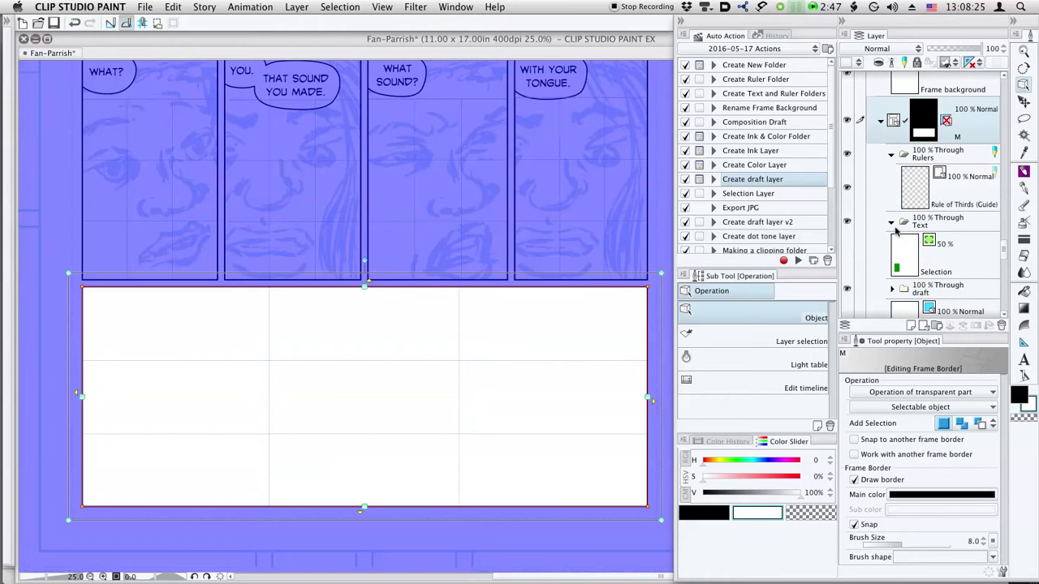
scroll(990, 246, "down", 2)
left_click(892, 235)
left_click(920, 304)
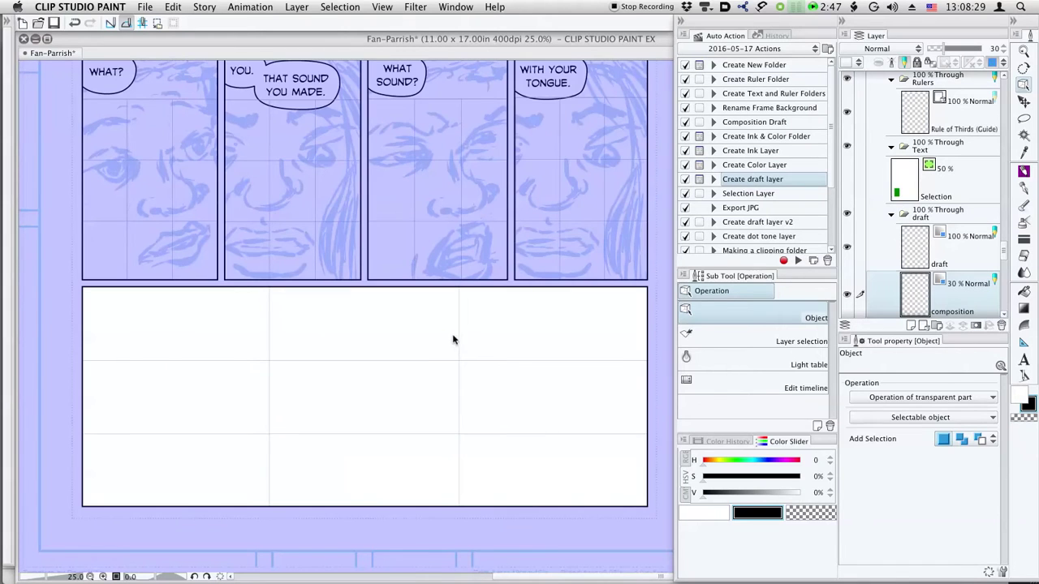
Step: Sketch a figure facing right in the left third of the bottom panel, with head, shoulders, arm and facial features, using the G-pen
key("p")
left_click_drag(342, 331, 309, 387)
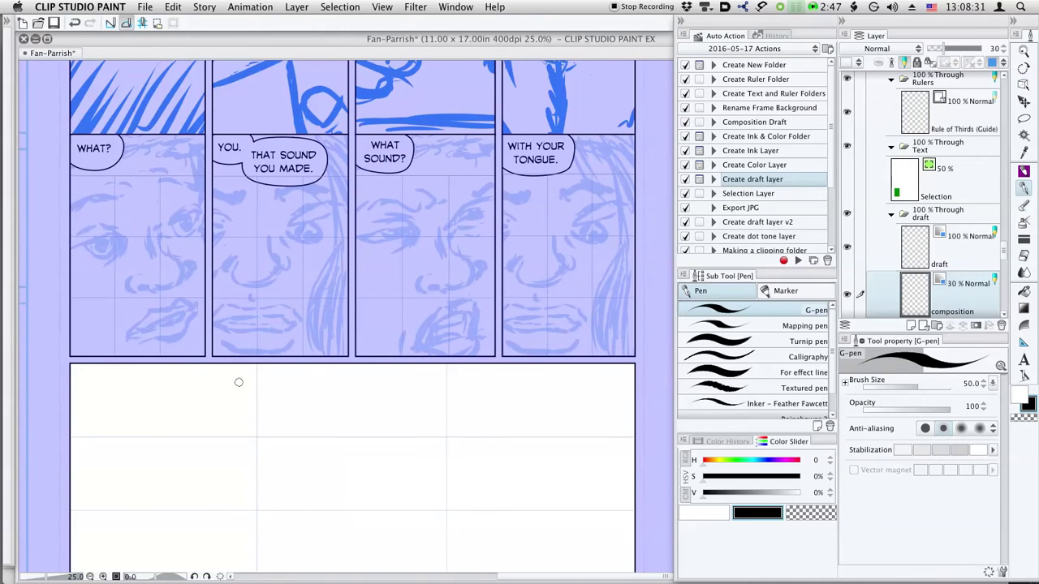
mouse_move(193, 409)
left_mouse_down()
mouse_move(219, 460)
mouse_move(258, 432)
mouse_move(264, 398)
mouse_move(202, 473)
mouse_move(240, 380)
left_mouse_up()
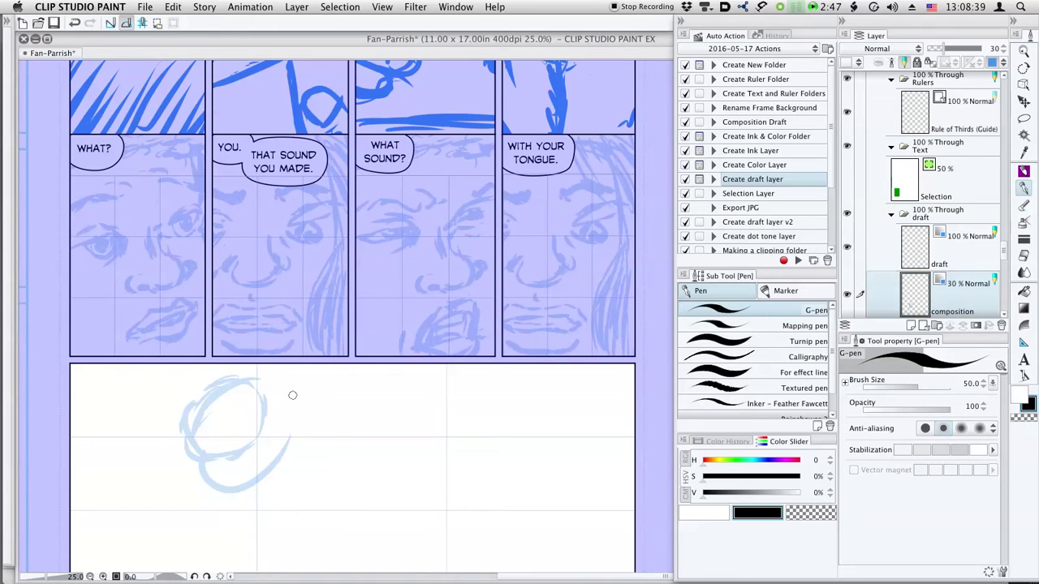
left_click_drag(198, 419, 268, 383)
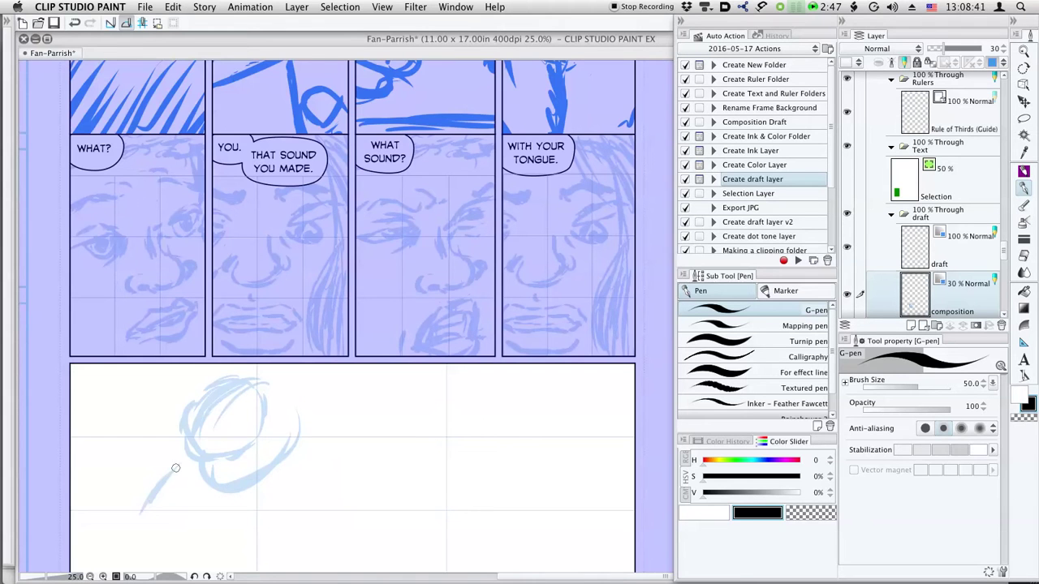
mouse_move(198, 466)
left_mouse_down()
mouse_move(254, 346)
mouse_move(183, 424)
left_mouse_up()
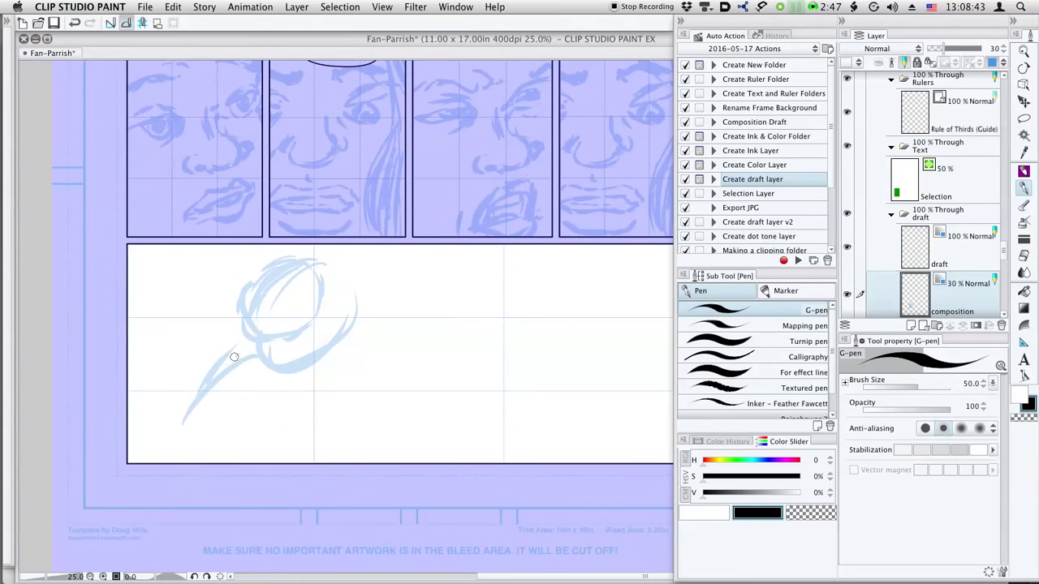
left_click_drag(242, 354, 198, 453)
left_click_drag(327, 370, 354, 459)
mouse_move(335, 300)
left_mouse_down()
mouse_move(337, 327)
mouse_move(305, 303)
mouse_move(317, 298)
mouse_move(308, 293)
mouse_move(328, 304)
mouse_move(323, 317)
mouse_move(343, 313)
mouse_move(328, 335)
left_mouse_up()
left_click_drag(294, 285, 304, 295)
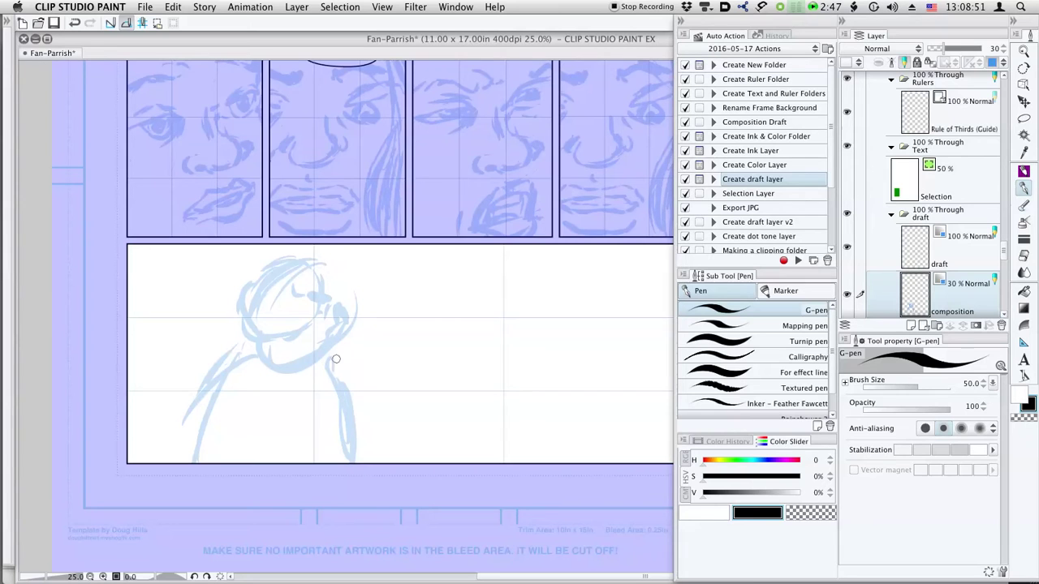
Step: Sketch a second figure in the right third of the bottom panel, with a rounded head, sloping shoulders and torso lines
mouse_move(545, 259)
left_mouse_down()
mouse_move(594, 271)
mouse_move(609, 324)
mouse_move(540, 357)
mouse_move(526, 386)
left_mouse_up()
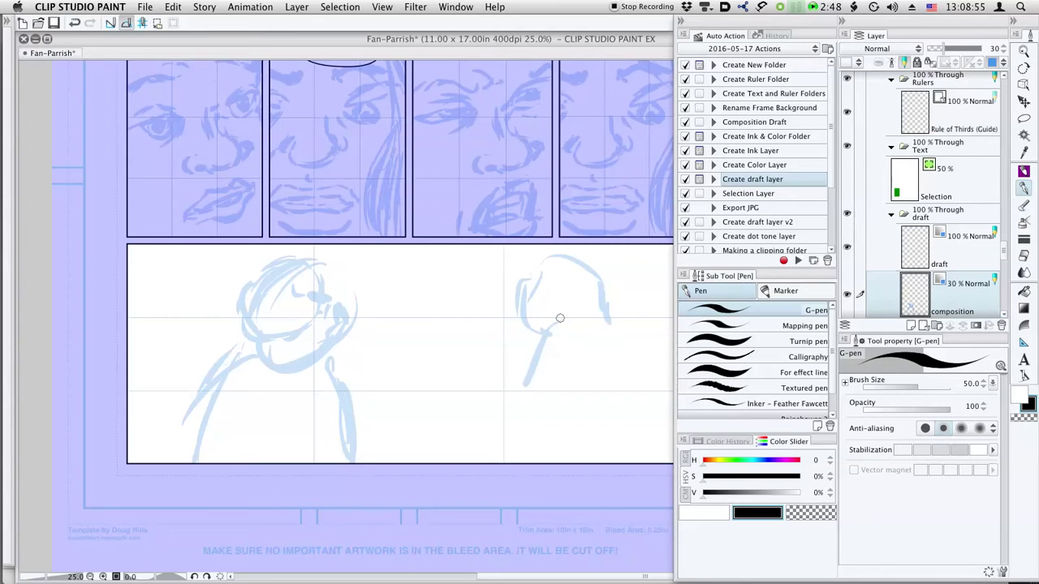
left_click_drag(619, 336, 643, 398)
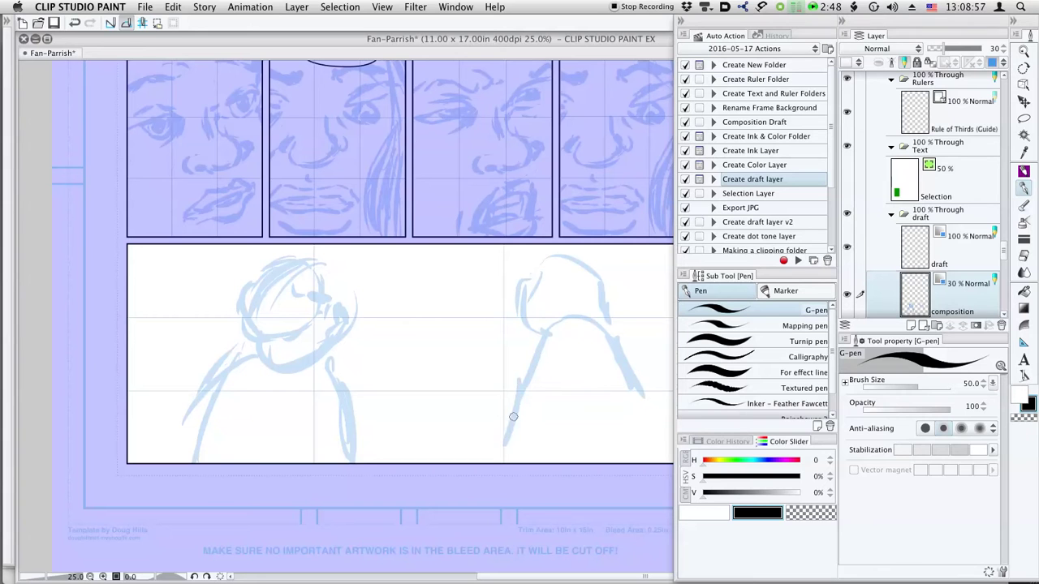
left_click_drag(509, 412, 505, 454)
left_click_drag(568, 369, 589, 410)
left_click_drag(620, 378, 617, 410)
left_click_drag(637, 391, 650, 442)
left_click_drag(547, 370, 490, 430)
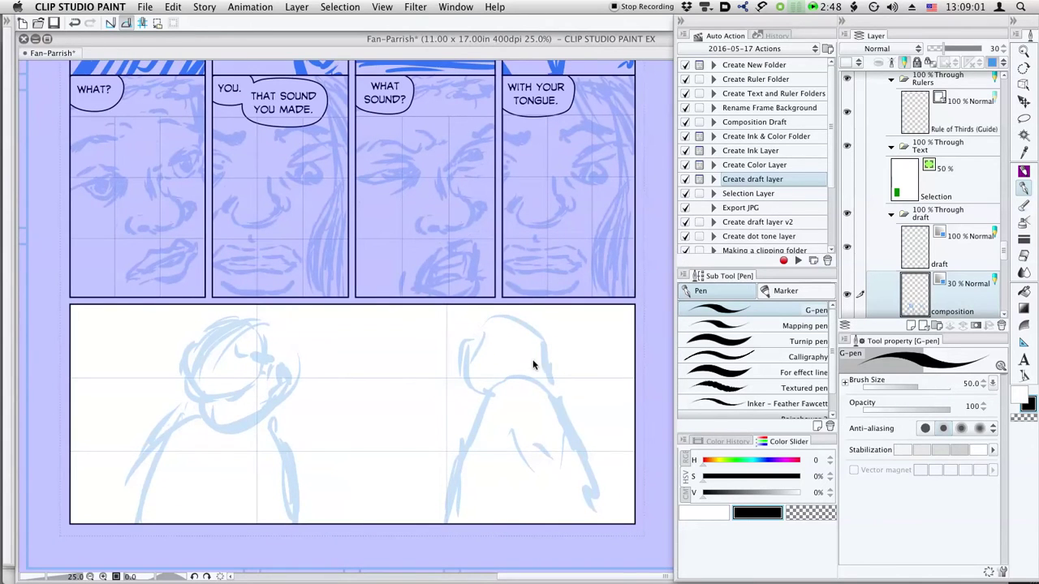
Step: Rework the right-hand figure's head, collar, shoulders and arms with heavier G-pen strokes, raising the brush size to 100
scroll(532, 363, "down", 2)
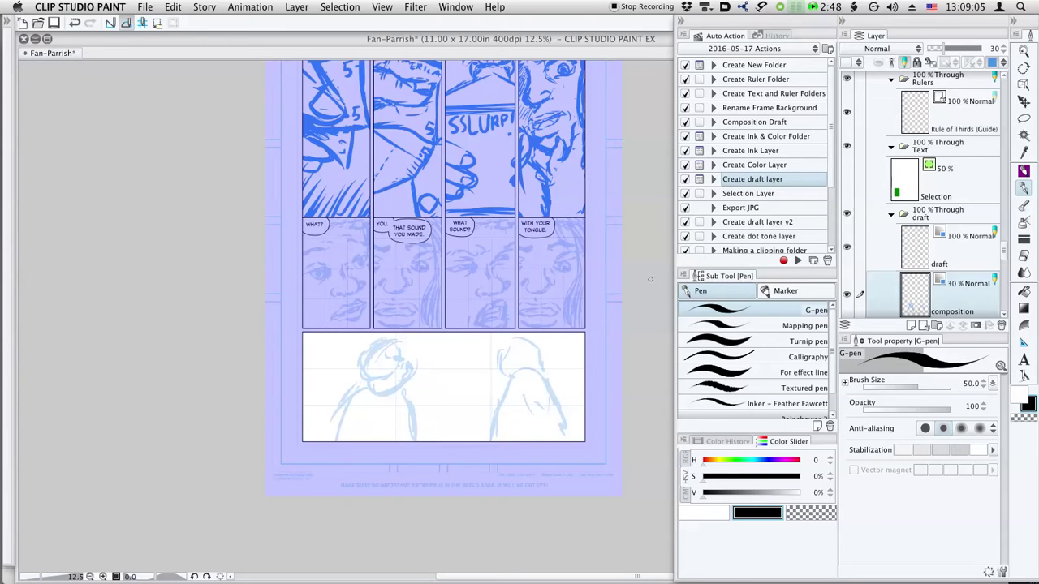
left_click_drag(534, 252, 516, 330)
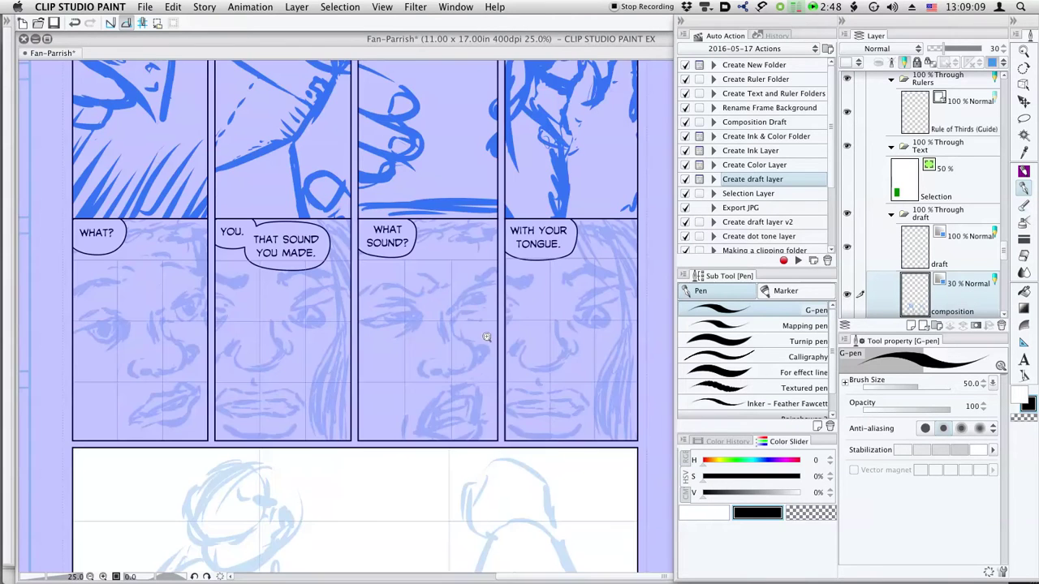
scroll(485, 339, "up", 2)
scroll(523, 338, "down", 3)
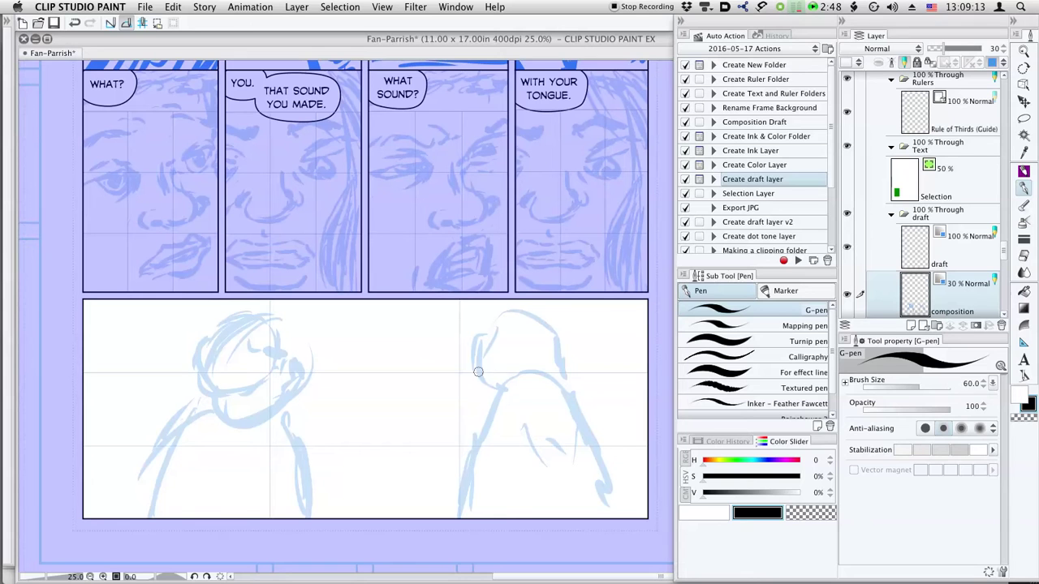
left_click_drag(477, 349, 494, 408)
mouse_move(562, 323)
left_mouse_down()
mouse_move(576, 430)
mouse_move(557, 313)
left_mouse_up()
left_click_drag(466, 463, 450, 512)
mouse_move(494, 422)
left_mouse_down()
mouse_move(506, 398)
mouse_move(616, 510)
left_mouse_up()
left_click_drag(528, 419, 476, 504)
left_click_drag(526, 441, 601, 496)
left_click_drag(568, 464, 589, 471)
mouse_move(461, 472)
left_mouse_down()
mouse_move(455, 515)
mouse_move(440, 515)
left_mouse_up()
left_click_drag(476, 461, 512, 443)
left_click_drag(571, 464, 562, 482)
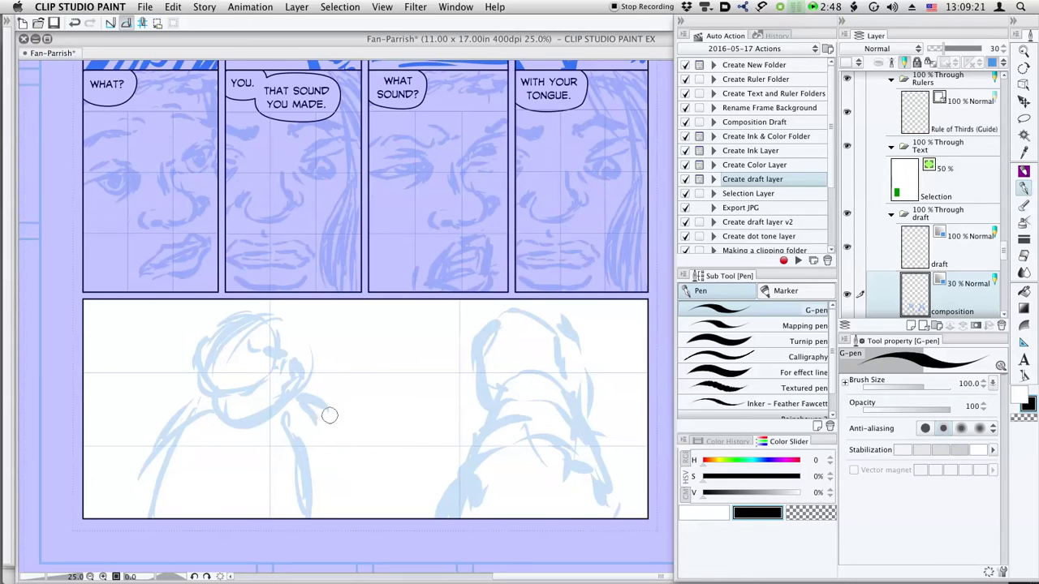
Step: Add a raised arm with a hand at the chin to the left-hand figure and strengthen its facial features
mouse_move(315, 425)
left_mouse_down()
mouse_move(340, 440)
mouse_move(326, 520)
mouse_move(346, 492)
left_mouse_up()
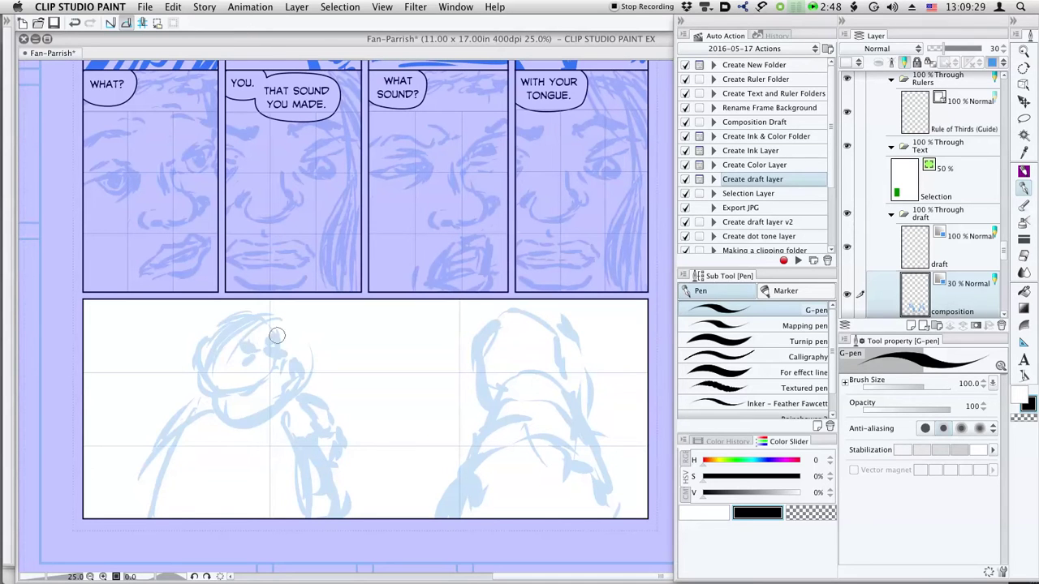
left_click_drag(262, 376, 280, 371)
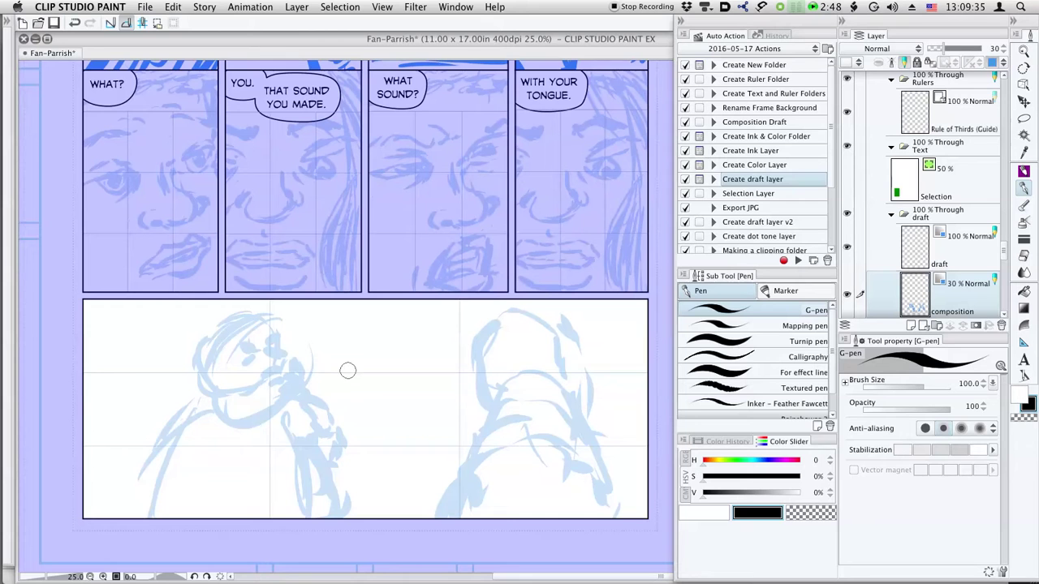
scroll(352, 369, "down", 1)
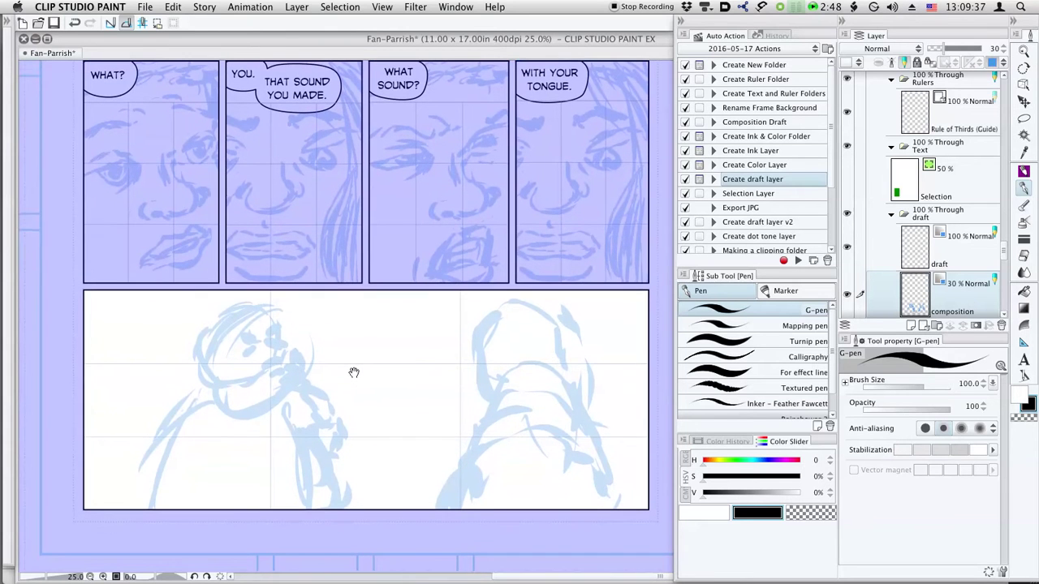
mouse_move(360, 366)
left_mouse_down()
mouse_move(350, 368)
mouse_move(333, 433)
mouse_move(349, 409)
mouse_move(358, 324)
left_mouse_up()
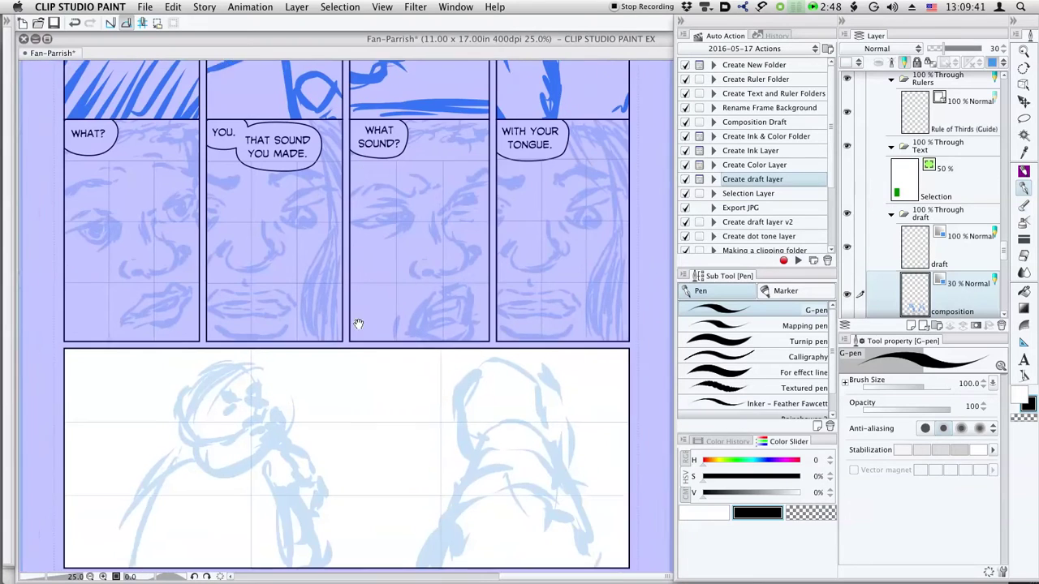
scroll(358, 324, "down", 1)
Step: Duplicate the bottom panel's composition layer, clear the upper copy and hide the original two-figure sketch
right_click(964, 304)
left_click(928, 326)
scroll(958, 252, "down", 5)
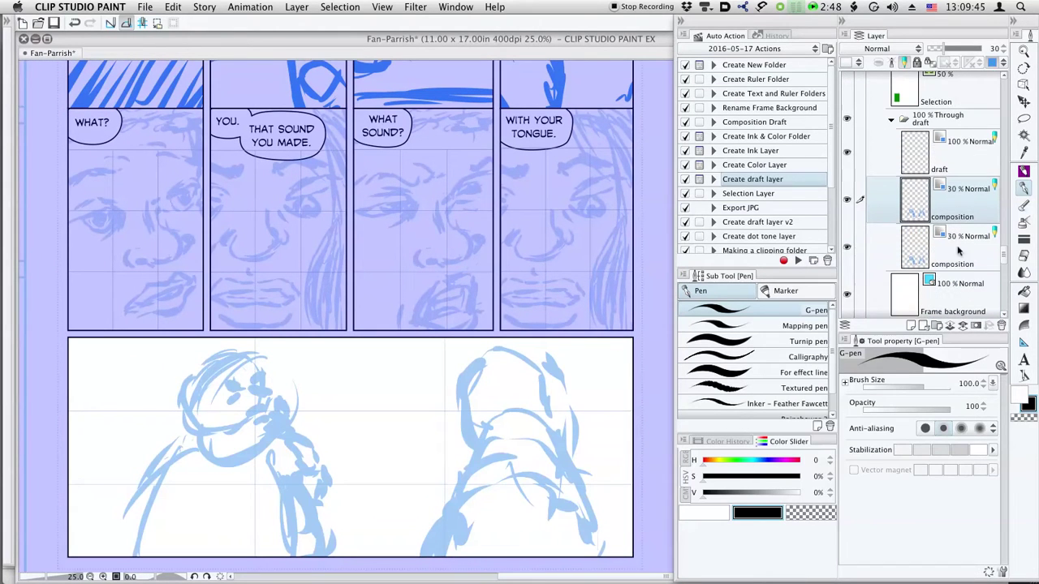
left_click(848, 202)
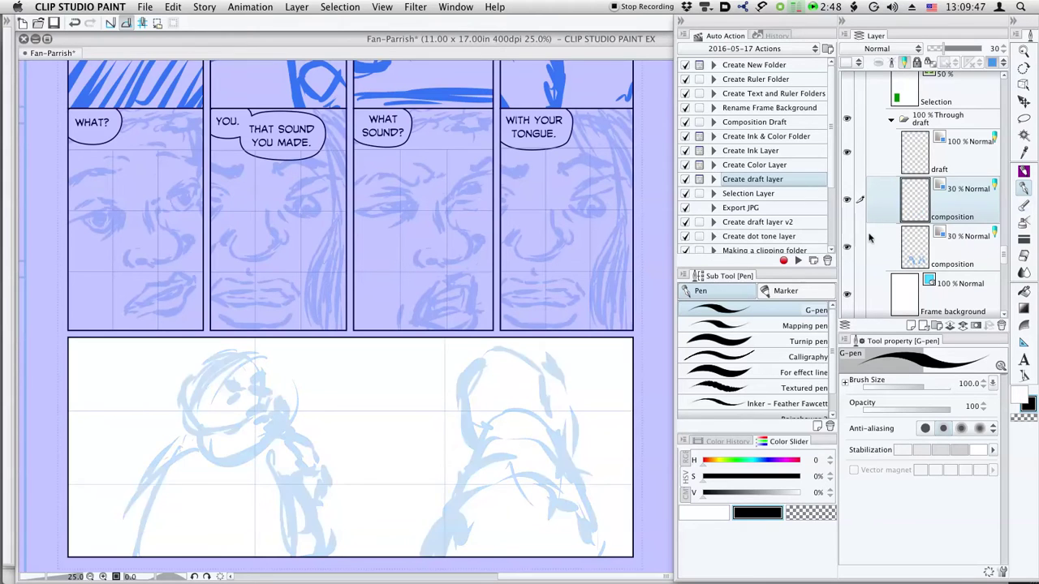
left_click(844, 251)
Step: Set the G-pen brush size to 200
key("bracketright")
key("bracketright")
key("bracketright")
key("bracketright")
Step: Block in a large angled arm shape across the panel's left half and a large filled circle in its right half
left_click_drag(70, 451, 289, 336)
left_click_drag(70, 410, 198, 335)
left_click_drag(261, 372, 345, 556)
left_click_drag(350, 505, 321, 361)
mouse_move(453, 333)
left_mouse_down()
mouse_move(600, 403)
mouse_move(410, 418)
left_mouse_up()
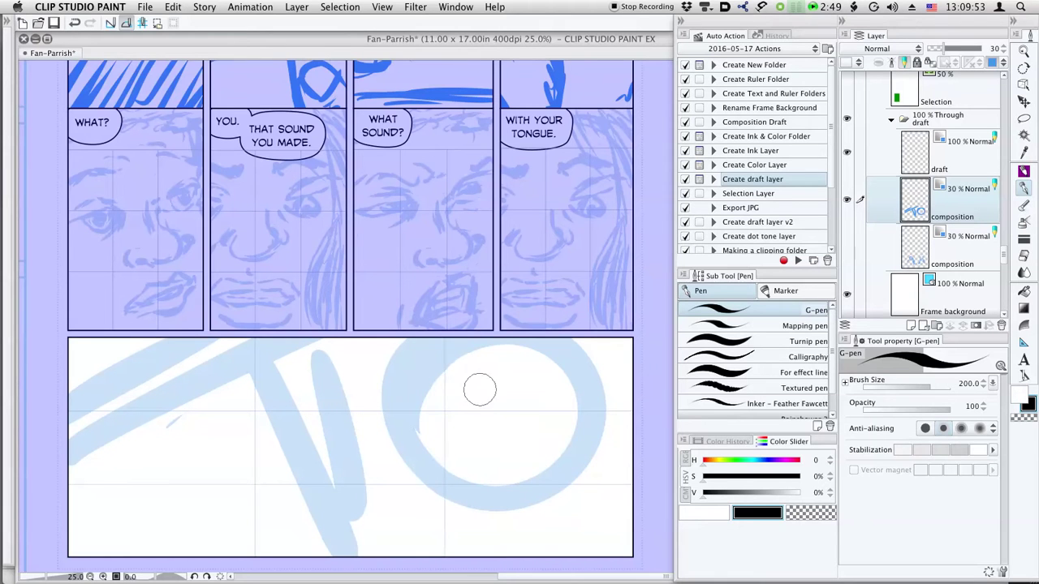
key("g")
left_click(512, 400)
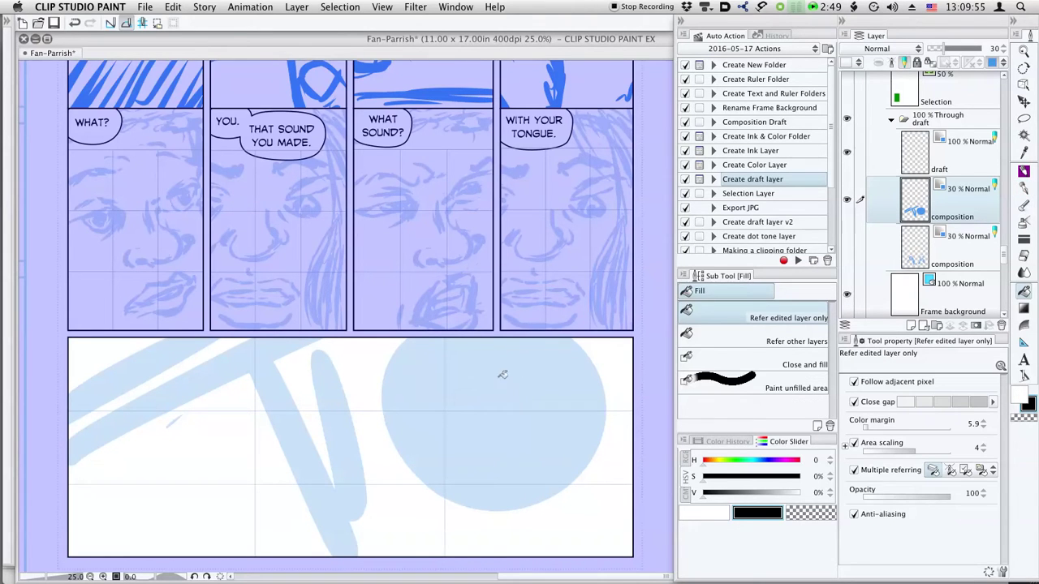
Step: Add thick strokes under the arm shape and a connection to the circle, and clear the whole layer
key("p")
scroll(420, 427, "down", 2)
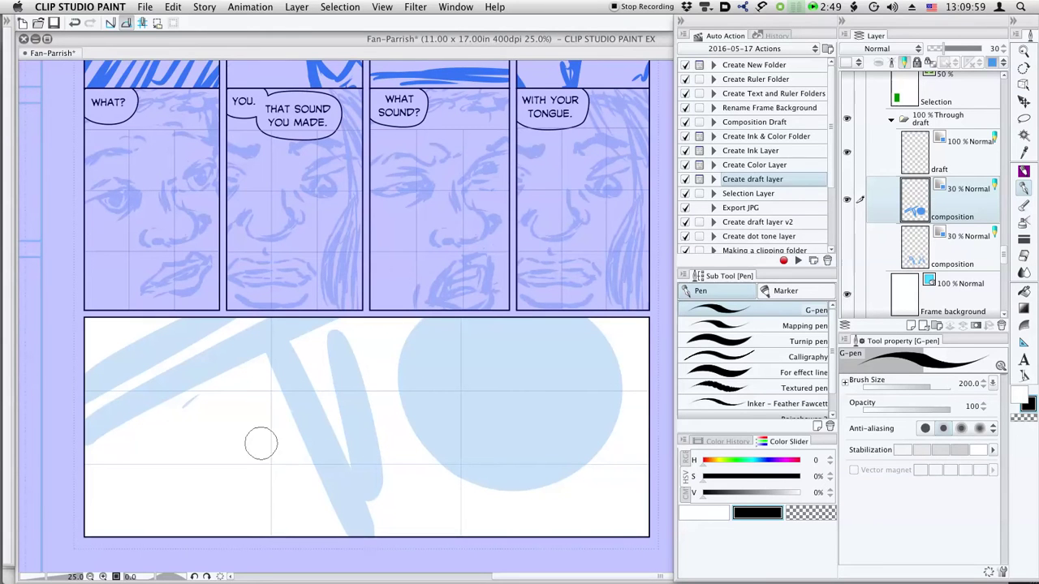
left_click_drag(240, 426, 247, 532)
left_click_drag(256, 398, 402, 363)
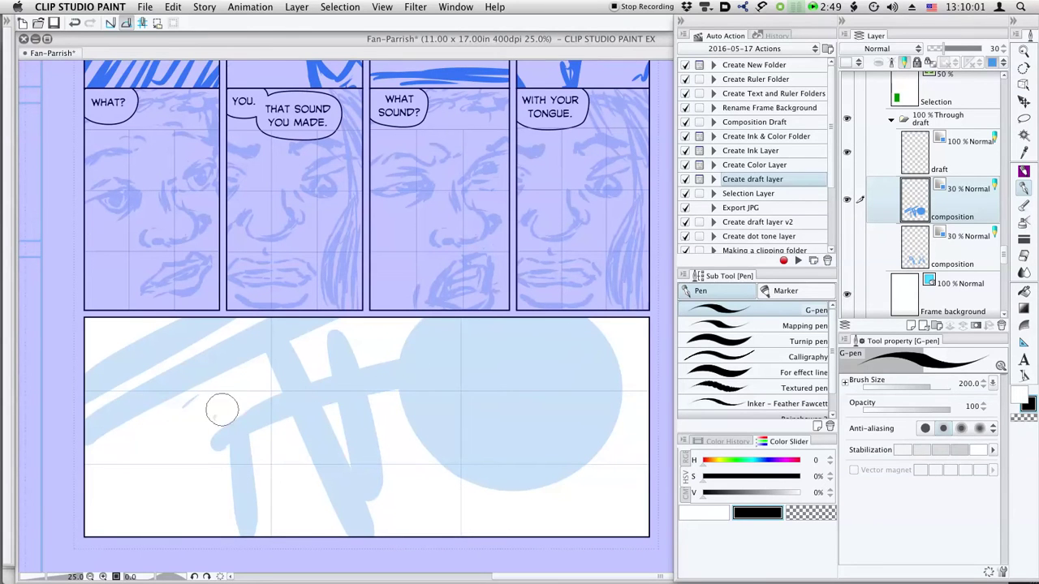
left_click_drag(220, 414, 205, 494)
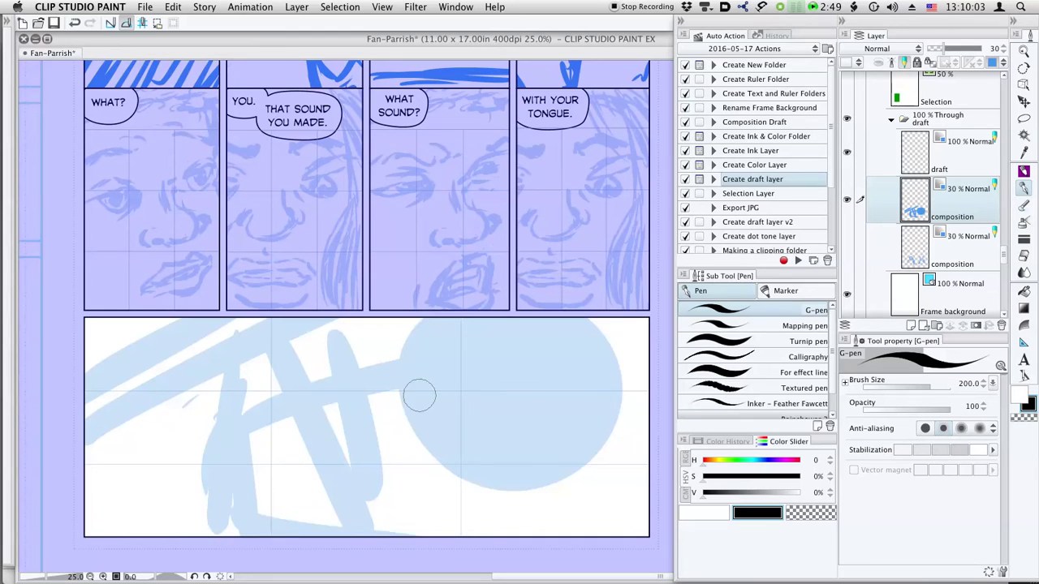
key("Delete")
Step: Rough in a forearm line and a tilted boxy shape right of the panel's center, and erase the strokes inside the shape
mouse_move(207, 381)
left_mouse_down()
mouse_move(503, 431)
mouse_move(437, 518)
left_mouse_up()
mouse_move(438, 424)
left_mouse_down()
mouse_move(429, 441)
mouse_move(420, 434)
mouse_move(448, 398)
mouse_move(515, 351)
mouse_move(574, 336)
mouse_move(533, 512)
left_mouse_up()
left_click_drag(390, 532, 533, 511)
mouse_move(418, 511)
left_mouse_down()
mouse_move(431, 440)
mouse_move(374, 532)
left_mouse_up()
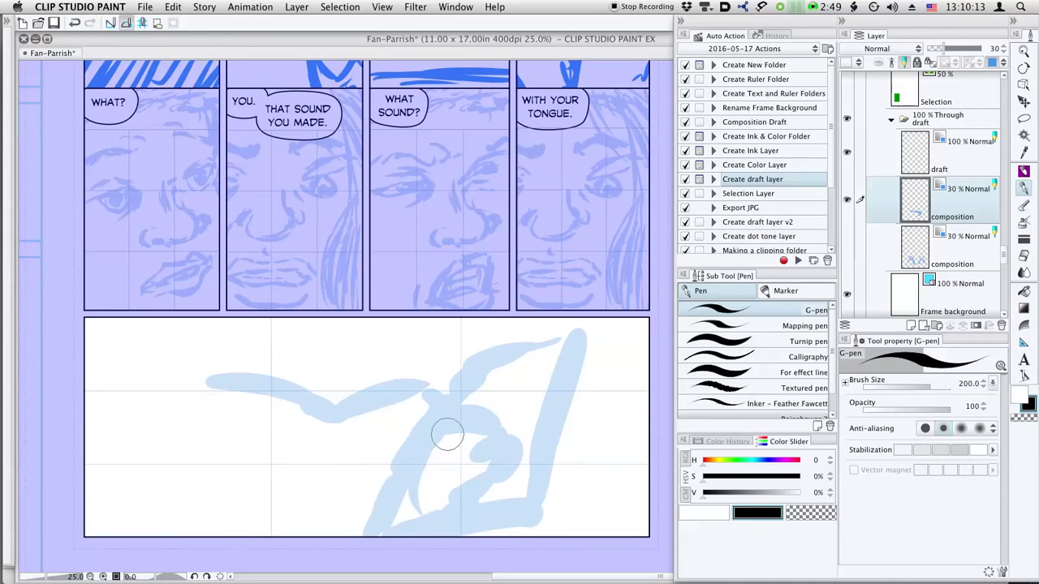
key("e")
mouse_move(449, 437)
left_mouse_down()
mouse_move(457, 455)
mouse_move(511, 424)
mouse_move(431, 505)
mouse_move(505, 409)
left_mouse_up()
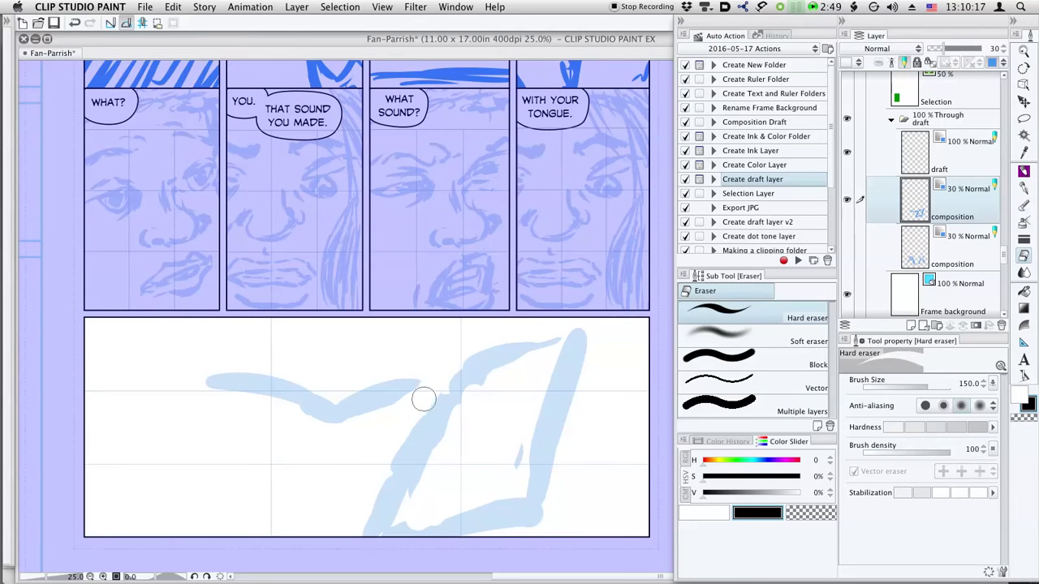
Step: Add a thumb and fingers around the boxy shape with the G-pen and move the sketch left so the arm meets the panel's left border
key("p")
mouse_move(404, 389)
left_mouse_down()
mouse_move(464, 331)
mouse_move(446, 408)
left_mouse_up()
mouse_move(560, 433)
left_mouse_down()
mouse_move(544, 510)
mouse_move(567, 512)
mouse_move(501, 508)
left_mouse_up()
left_click_drag(387, 449, 350, 497)
left_click_drag(576, 351, 515, 383)
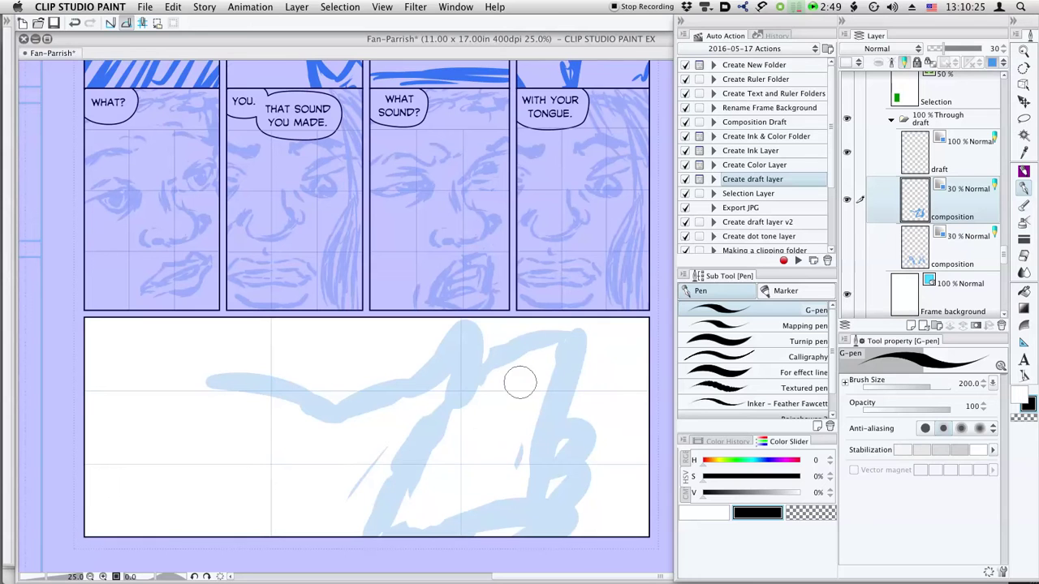
key("k")
left_click_drag(455, 427, 293, 434)
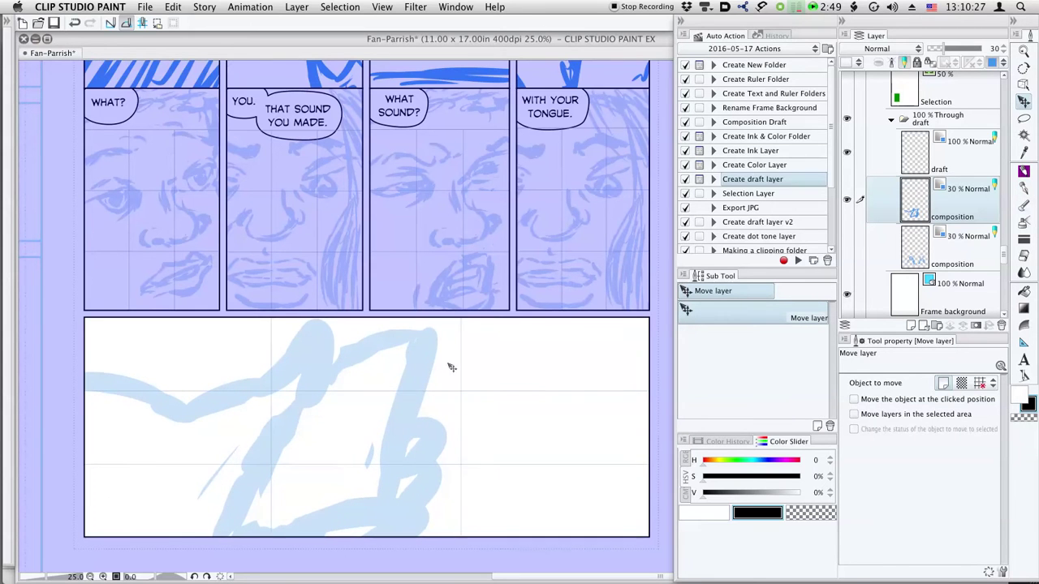
Step: Rotate the composition sketch about 33 degrees clockwise and shift it right so the boxy shape fills the panel's center
key("super+t")
mouse_move(511, 357)
left_mouse_down()
mouse_move(528, 392)
mouse_move(513, 511)
left_mouse_up()
left_click_drag(350, 469, 453, 419)
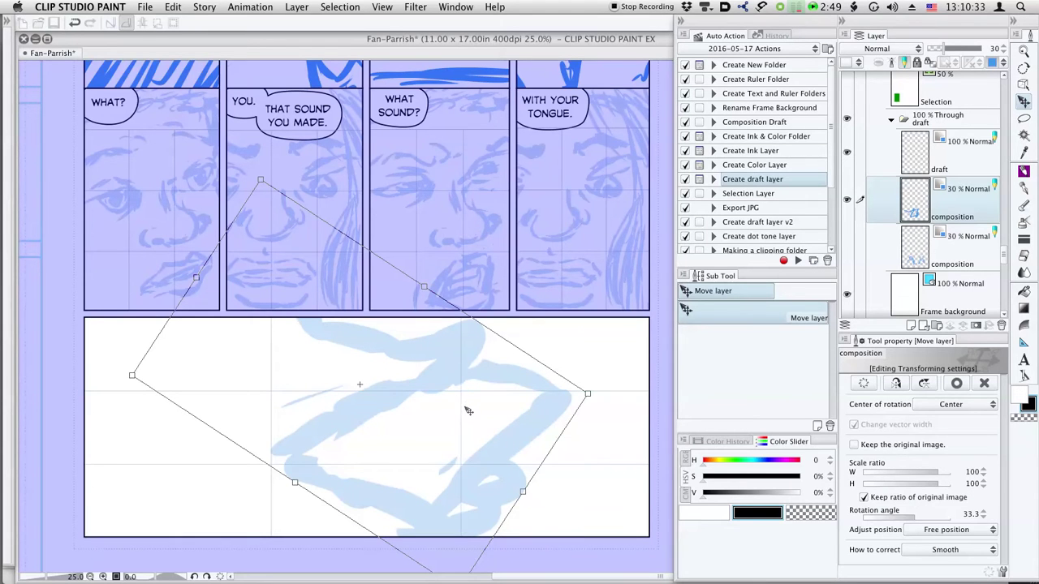
key("Return")
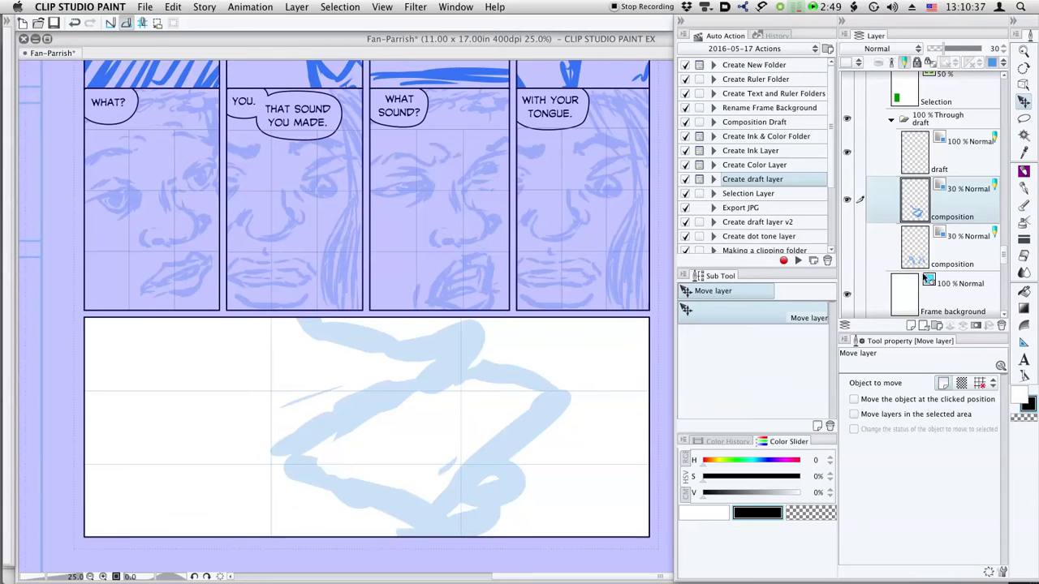
Step: On the visible composition layer, rough in the sleeve and cuff, palm outline, palm crease and fingertips around the tilted boxy shape with the G-pen
left_click(898, 172)
left_click(966, 251)
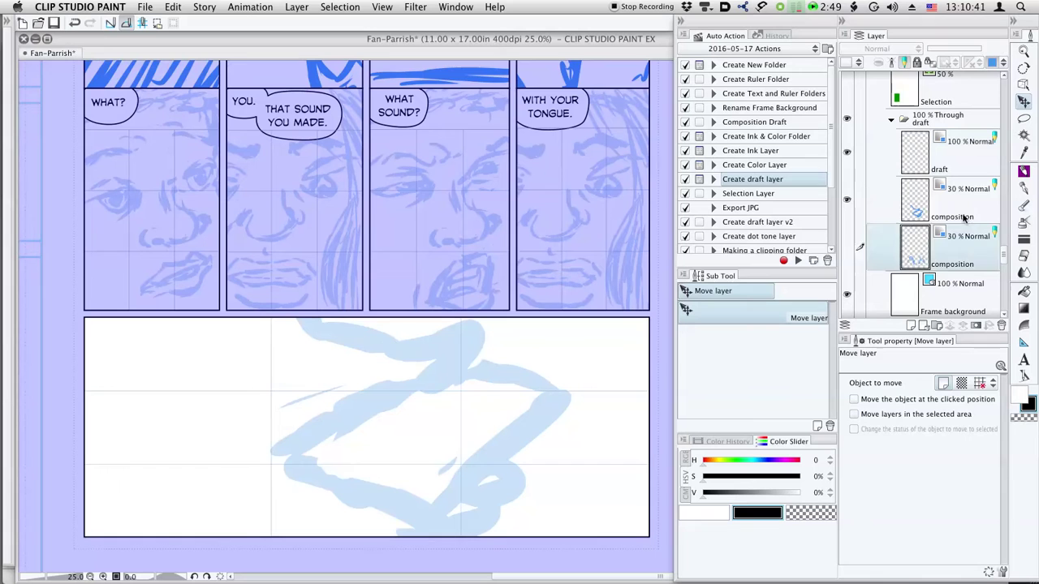
left_click(959, 217)
key("p")
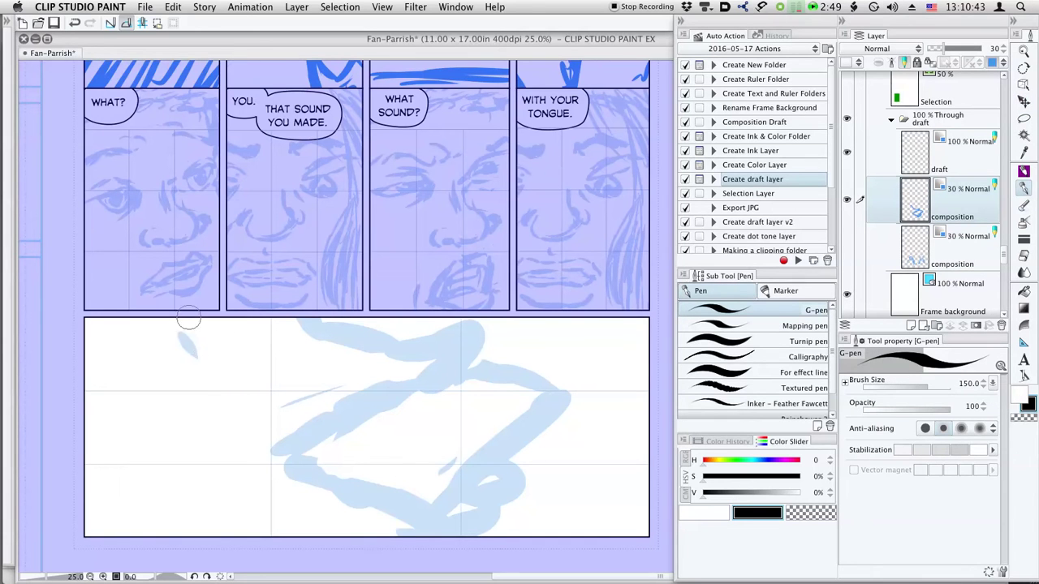
left_click_drag(192, 327, 212, 362)
left_click_drag(163, 326, 190, 354)
mouse_move(288, 318)
left_mouse_down()
mouse_move(215, 378)
mouse_move(220, 400)
mouse_move(308, 320)
left_mouse_up()
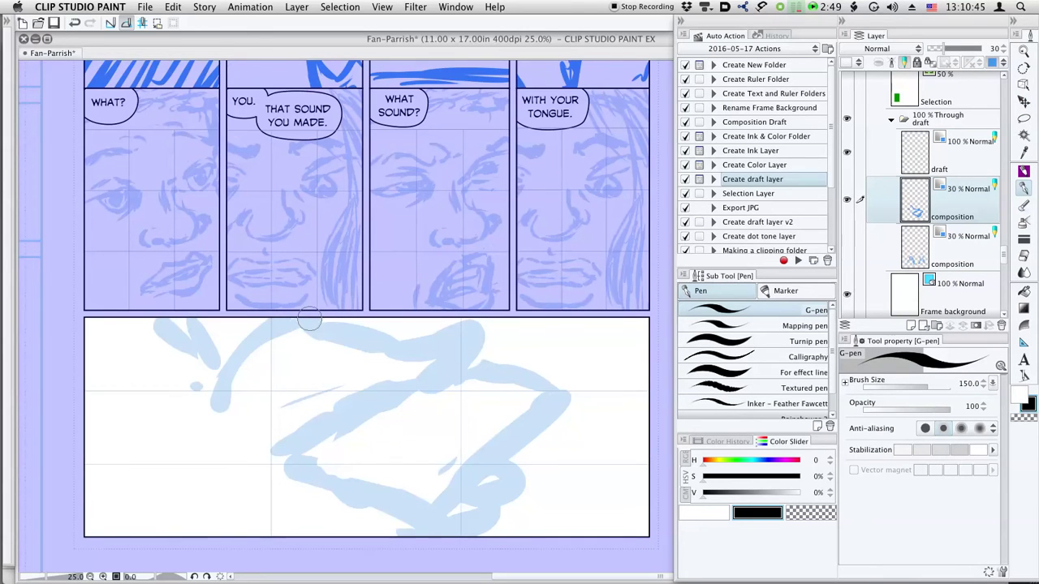
mouse_move(220, 413)
left_mouse_down()
mouse_move(260, 473)
mouse_move(371, 522)
left_mouse_up()
mouse_move(217, 385)
left_mouse_down()
mouse_move(208, 405)
mouse_move(191, 391)
mouse_move(202, 366)
mouse_move(160, 379)
mouse_move(155, 332)
mouse_move(117, 320)
mouse_move(125, 346)
mouse_move(116, 327)
mouse_move(193, 332)
mouse_move(268, 318)
left_mouse_up()
mouse_move(284, 371)
left_mouse_down()
mouse_move(340, 401)
mouse_move(379, 397)
left_mouse_up()
mouse_move(515, 474)
left_mouse_down()
mouse_move(517, 446)
mouse_move(556, 431)
left_mouse_up()
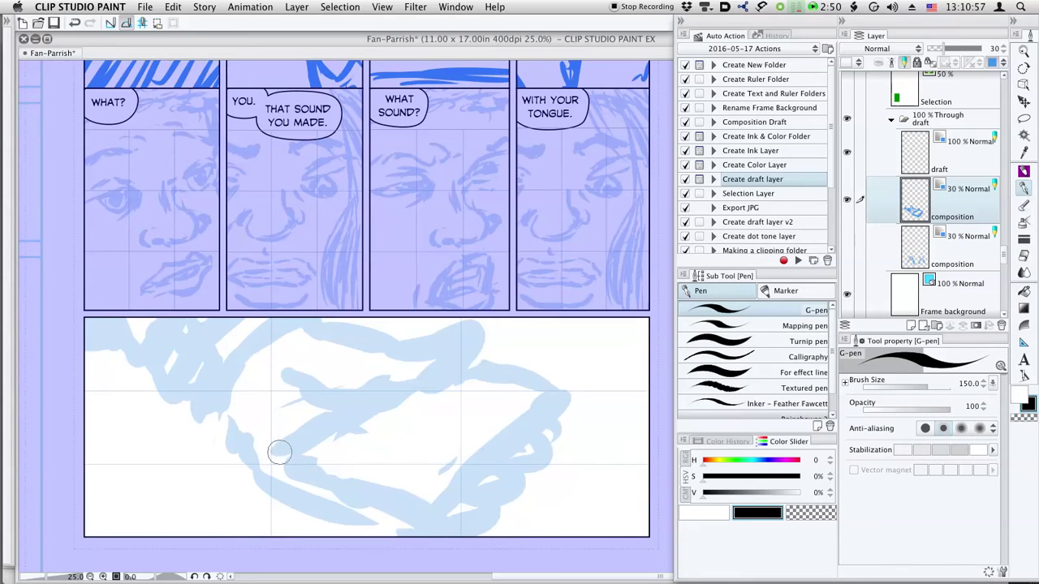
mouse_move(239, 390)
left_mouse_down()
mouse_move(235, 428)
mouse_move(224, 380)
left_mouse_up()
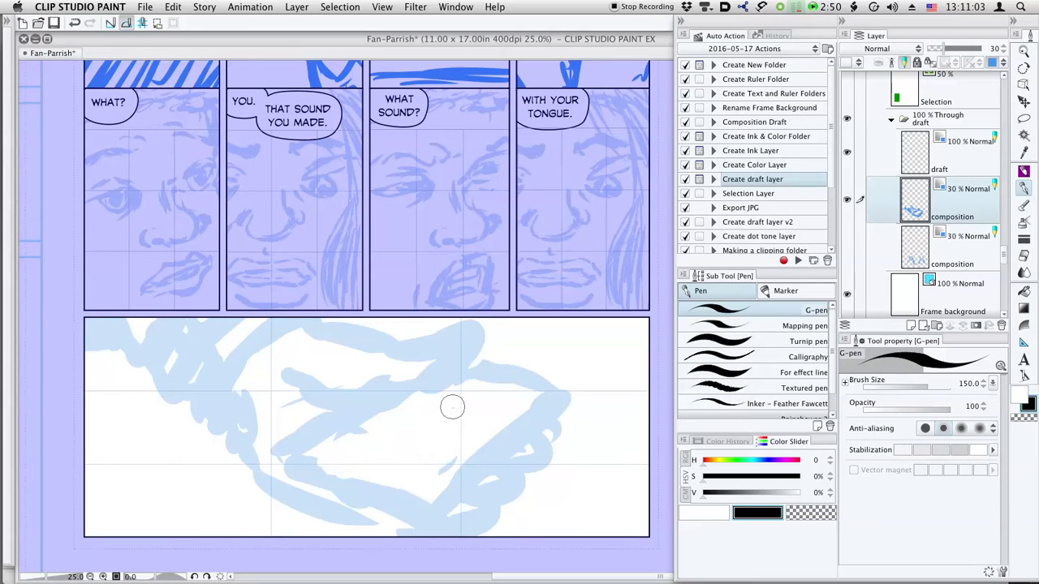
Step: Undo the oversized marks inside the boxy shape and letter "RENT" diagonally across it with the G-pen at size 60
mouse_move(329, 452)
left_mouse_down()
mouse_move(404, 430)
mouse_move(346, 448)
mouse_move(454, 429)
mouse_move(465, 406)
left_mouse_up()
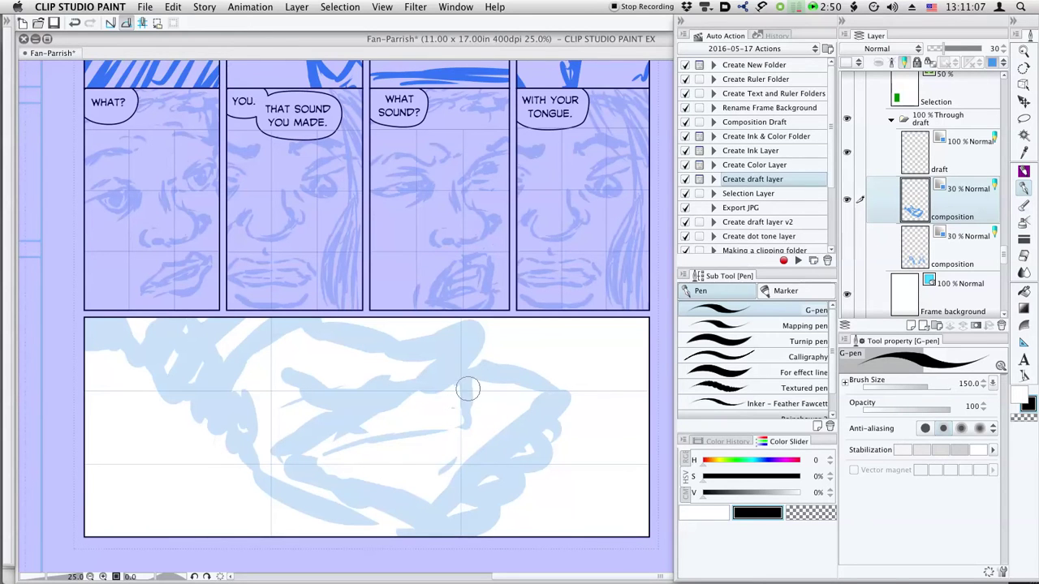
key("super+z")
key("super+z")
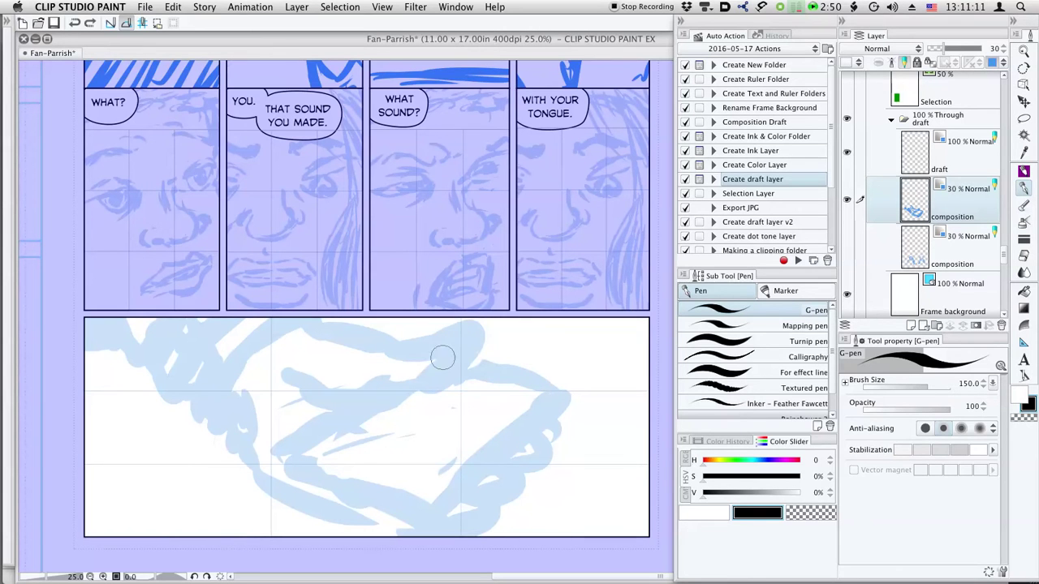
mouse_move(389, 452)
left_mouse_down()
mouse_move(405, 437)
mouse_move(429, 436)
mouse_move(428, 414)
left_mouse_up()
key("super+z")
key("super+z")
key("[")
key("[")
key("[")
mouse_move(387, 454)
left_mouse_down()
mouse_move(424, 451)
mouse_move(417, 432)
mouse_move(442, 429)
mouse_move(447, 405)
mouse_move(476, 386)
mouse_move(461, 411)
mouse_move(486, 393)
left_mouse_up()
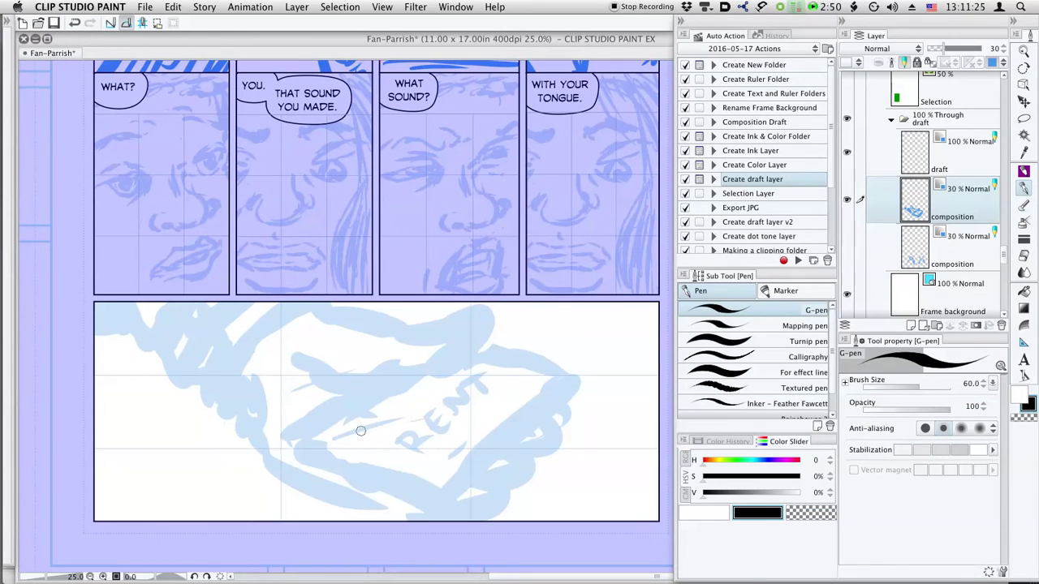
Step: Add short strokes under the sleeve and along the hand's lower edge, and lower the composition layer's opacity to 23%
key("e")
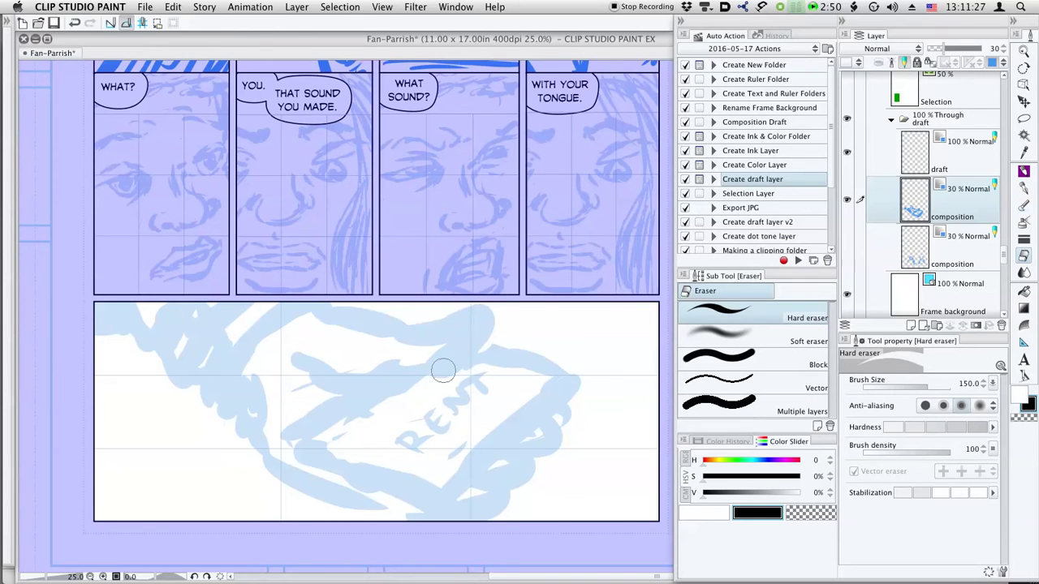
key("p")
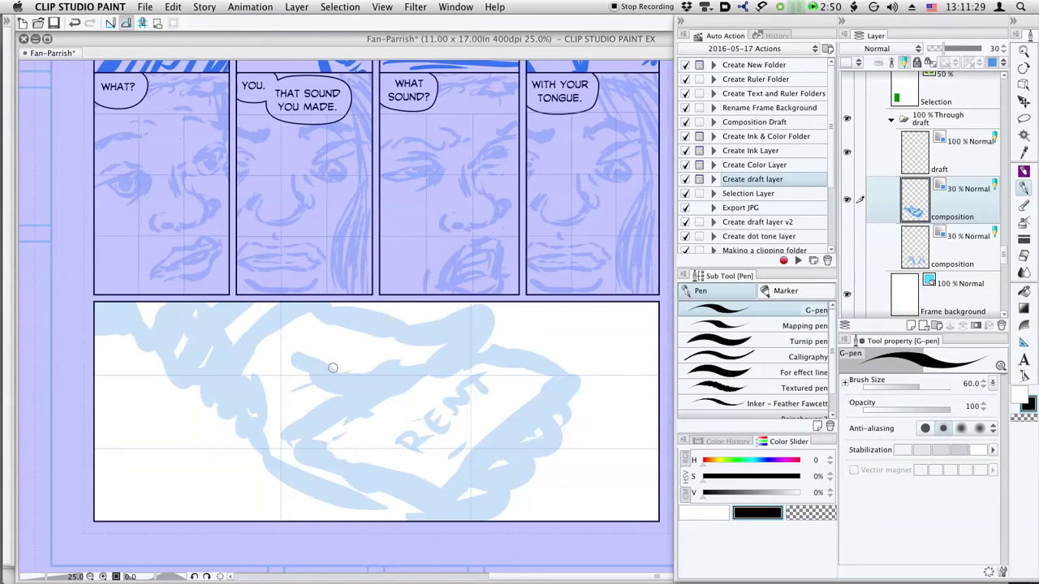
left_click_drag(212, 399, 210, 412)
left_click_drag(200, 394, 198, 416)
left_click_drag(193, 388, 187, 403)
left_click_drag(148, 308, 153, 318)
left_click_drag(327, 507, 362, 510)
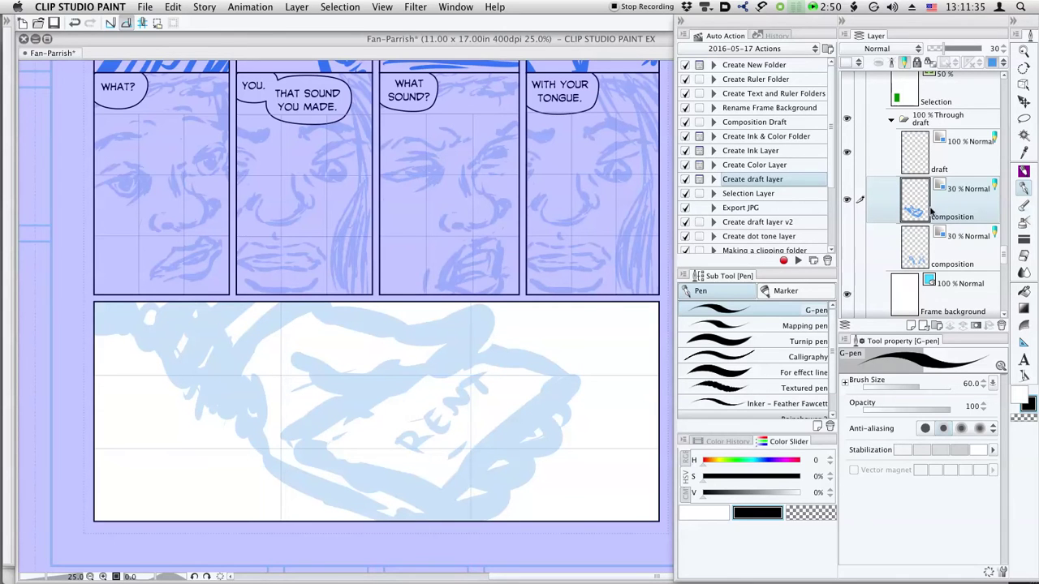
left_click_drag(941, 51, 937, 50)
Step: On the draft layer, draw the sleeve with its cuff folds and ragged underside in the panel's upper left, darkening the cuff's lower edge
left_click(954, 172)
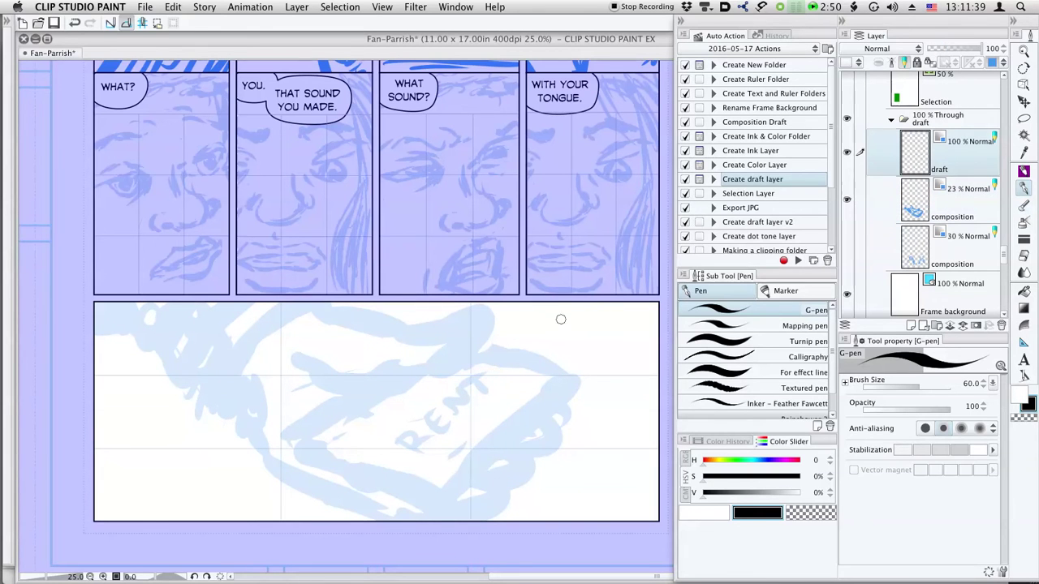
mouse_move(307, 303)
left_mouse_down()
mouse_move(264, 341)
mouse_move(249, 380)
mouse_move(318, 309)
mouse_move(224, 415)
mouse_move(191, 364)
mouse_move(227, 398)
mouse_move(185, 344)
mouse_move(164, 351)
mouse_move(142, 317)
mouse_move(111, 295)
mouse_move(85, 302)
left_mouse_up()
left_click_drag(203, 365, 247, 304)
left_click_drag(192, 358, 202, 307)
left_click_drag(169, 340, 182, 313)
left_click_drag(162, 324, 149, 306)
mouse_move(246, 385)
left_mouse_down()
mouse_move(269, 345)
mouse_move(261, 358)
left_mouse_up()
left_click_drag(160, 332, 110, 300)
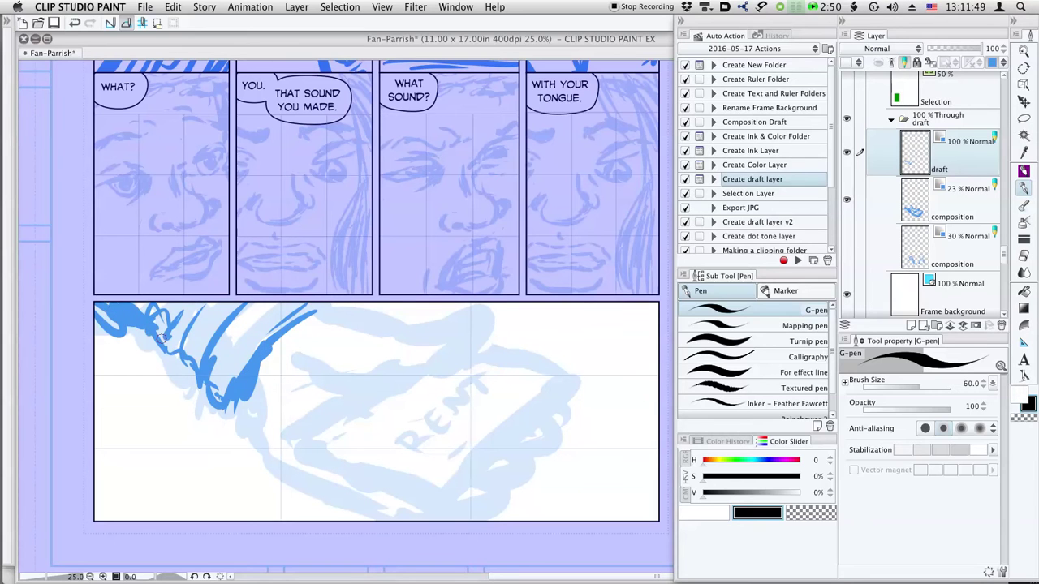
left_click_drag(173, 328, 160, 315)
left_click_drag(188, 352, 178, 315)
left_click_drag(163, 312, 152, 292)
left_click_drag(226, 373, 211, 394)
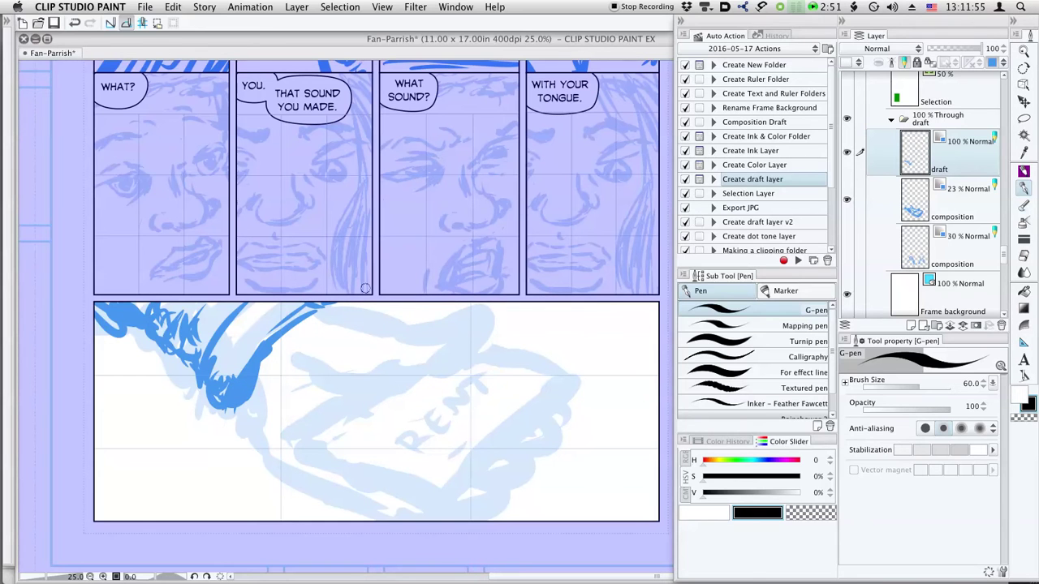
Step: Draw the hand's outline with thumb and lower edge, and the tilted four-sided envelope it holds
mouse_move(243, 390)
left_mouse_down()
mouse_move(271, 469)
mouse_move(405, 514)
mouse_move(409, 486)
mouse_move(415, 493)
mouse_move(388, 475)
left_mouse_up()
left_click_drag(323, 448, 359, 464)
mouse_move(346, 306)
left_mouse_down()
mouse_move(412, 321)
mouse_move(476, 313)
mouse_move(454, 334)
mouse_move(471, 316)
left_mouse_up()
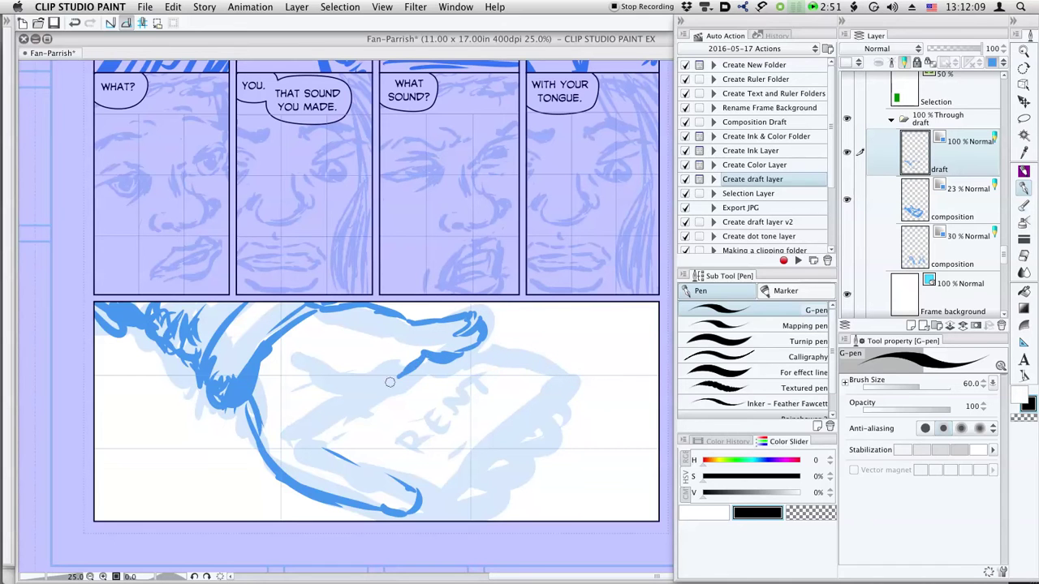
mouse_move(405, 376)
left_mouse_down()
mouse_move(296, 475)
mouse_move(461, 510)
mouse_move(565, 370)
left_mouse_up()
left_click_drag(480, 349, 569, 365)
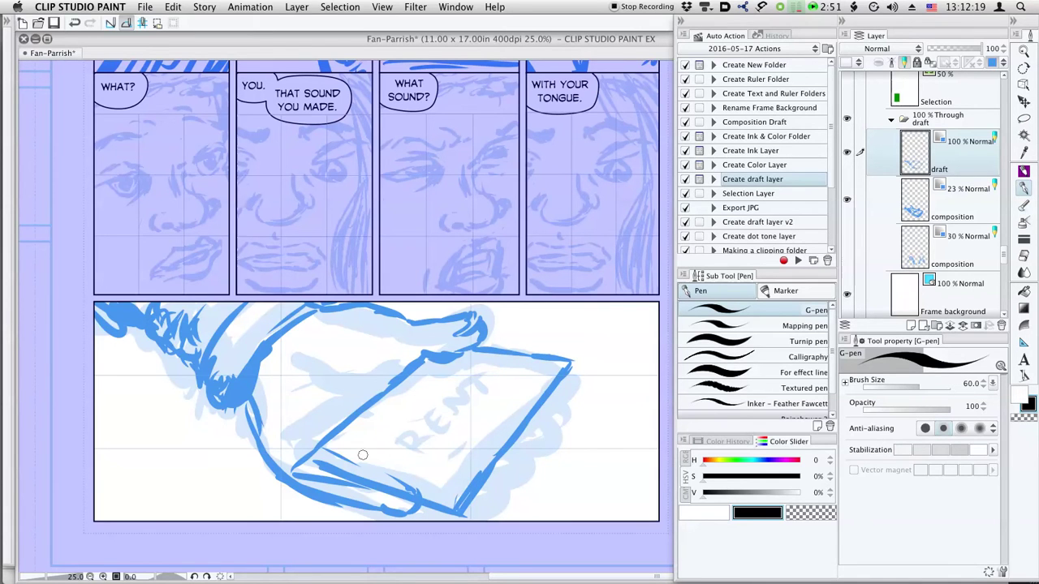
Step: Draw the fingers curling around the envelope's right edge and add crease lines in the palm
mouse_move(568, 399)
left_mouse_down()
mouse_move(554, 438)
mouse_move(523, 443)
mouse_move(545, 447)
mouse_move(545, 417)
mouse_move(557, 418)
mouse_move(543, 415)
mouse_move(546, 443)
mouse_move(519, 439)
mouse_move(556, 452)
mouse_move(553, 461)
mouse_move(528, 450)
mouse_move(538, 463)
mouse_move(525, 474)
mouse_move(499, 469)
mouse_move(532, 468)
mouse_move(483, 483)
mouse_move(510, 479)
left_mouse_up()
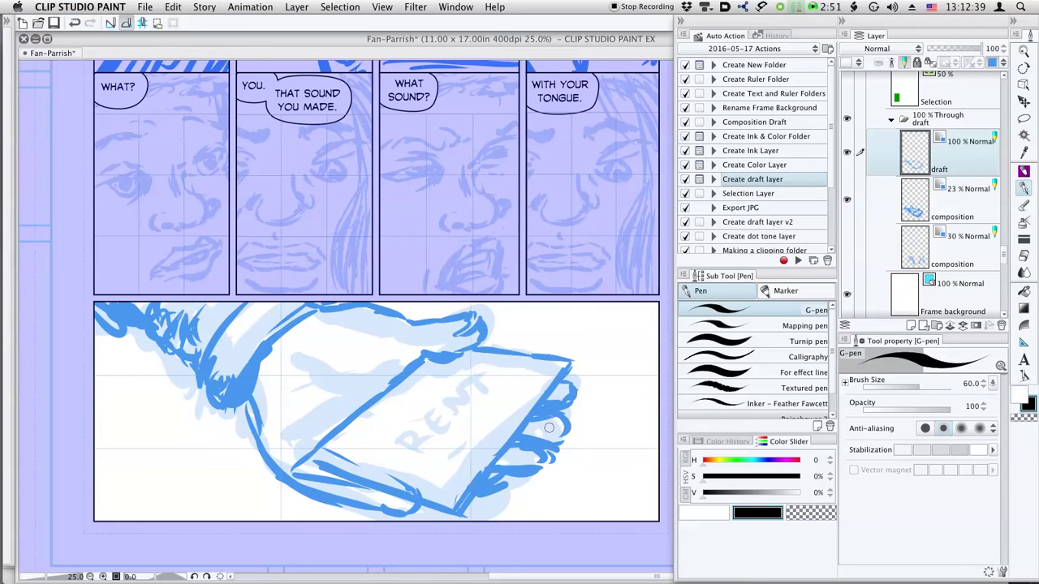
left_click_drag(551, 439, 549, 435)
mouse_move(343, 377)
left_mouse_down()
mouse_move(378, 380)
mouse_move(444, 355)
left_mouse_up()
left_click_drag(383, 389, 367, 396)
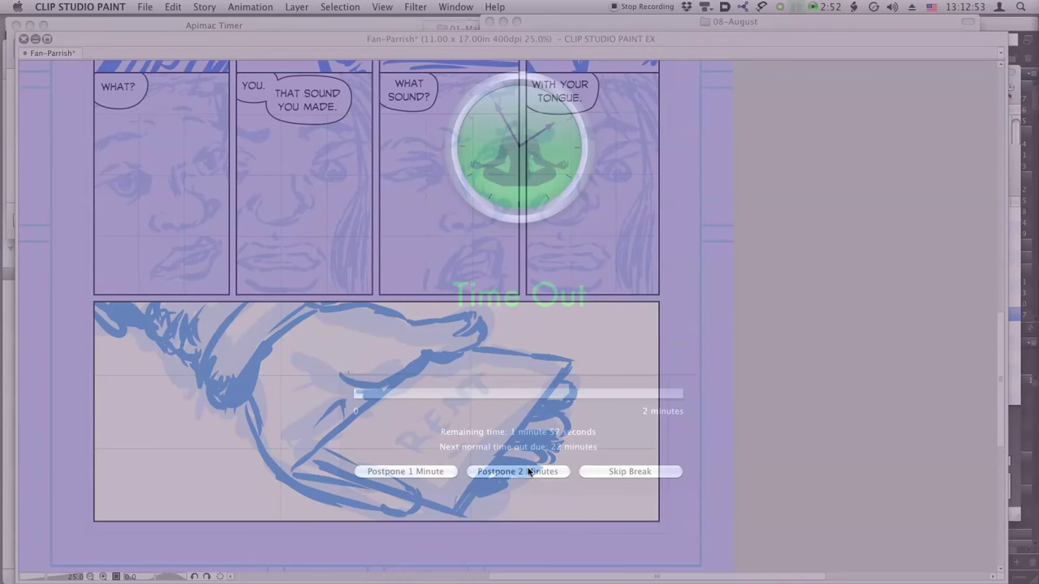
Step: Skip the break reminder and thicken the shadows beside the envelope's left and lower edges and inside the cuff
left_click(626, 472)
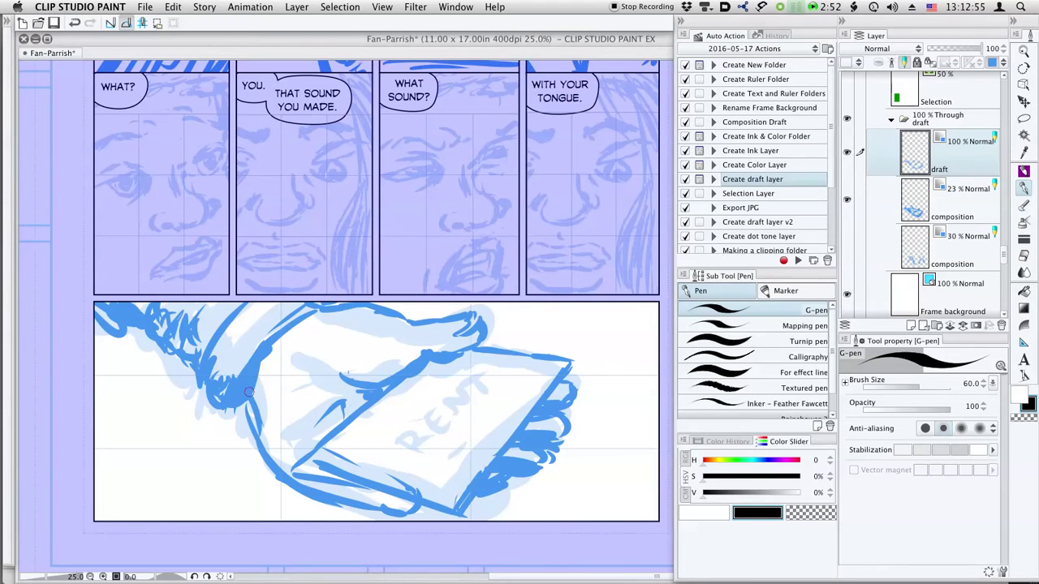
left_click_drag(349, 410, 362, 403)
left_click_drag(320, 434, 348, 411)
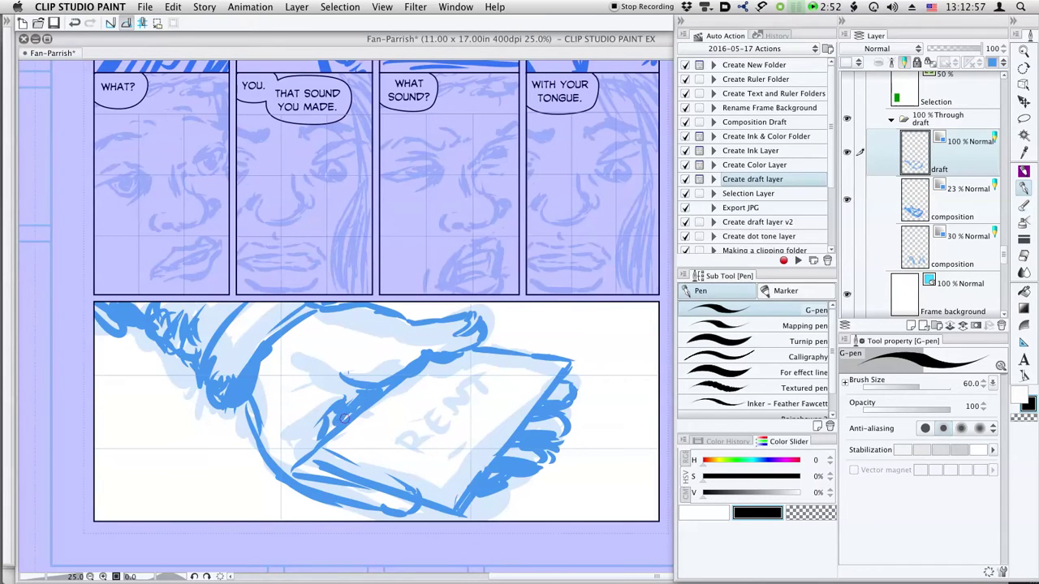
left_click_drag(339, 487, 414, 507)
mouse_move(261, 344)
left_mouse_down()
mouse_move(291, 307)
mouse_move(245, 362)
left_mouse_up()
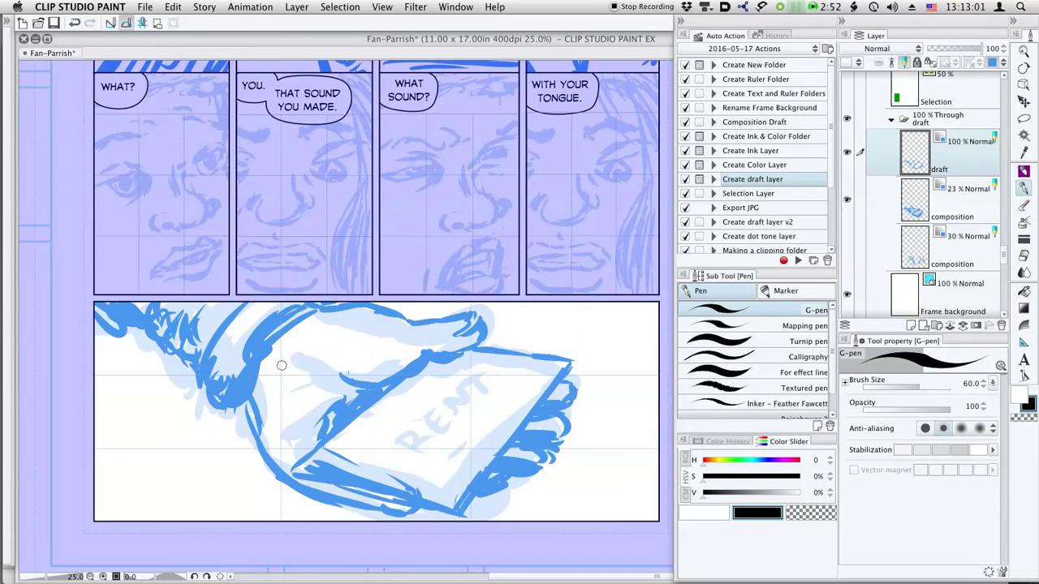
Step: Extend the palm crease, detail the thumb's tip and joint, darken the hand's lower edge, and hide the composition layer
left_click_drag(309, 365, 370, 392)
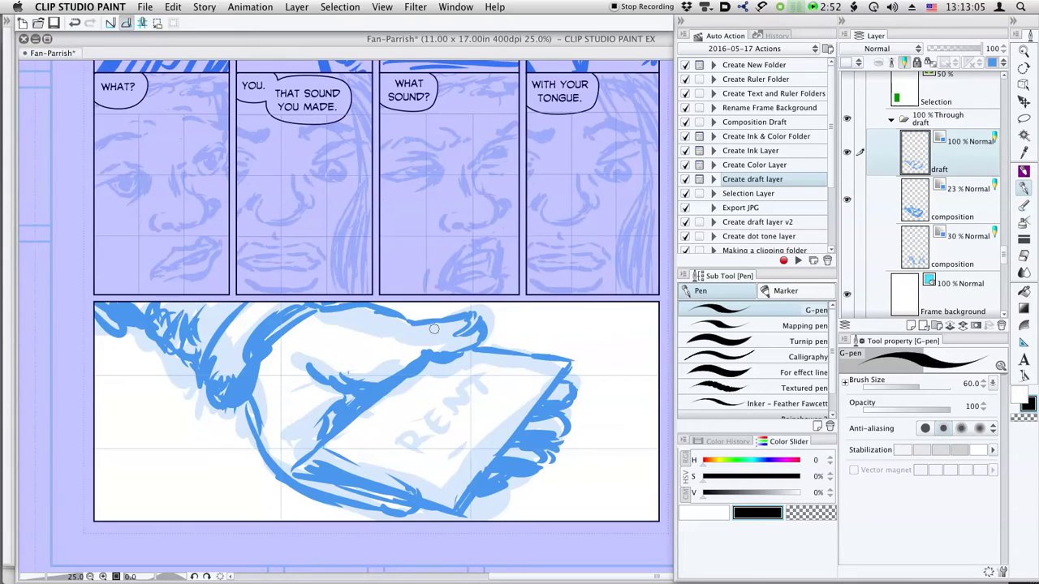
left_click_drag(427, 354, 420, 333)
left_click_drag(466, 315, 453, 329)
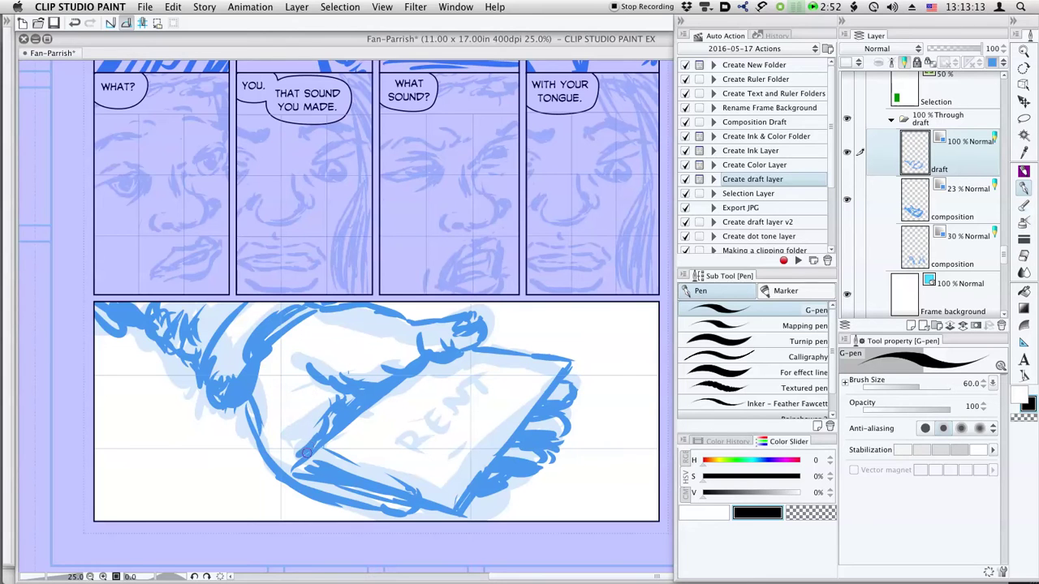
left_click_drag(359, 491, 417, 504)
left_click(847, 202)
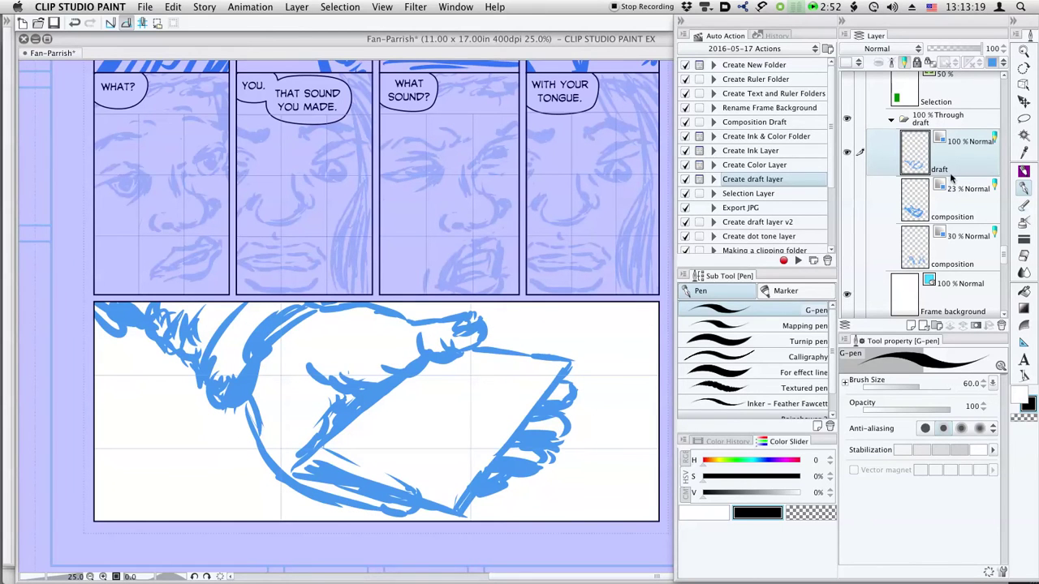
Step: Collapse the draft folder and the whole frame folder M of the bottom panel in the layer list
scroll(878, 231, "up", 5)
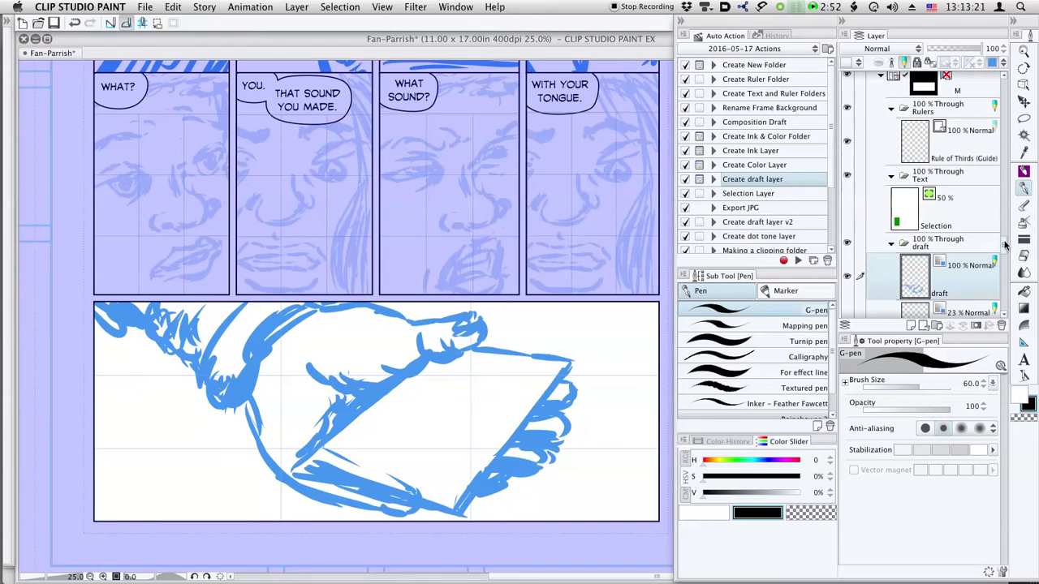
left_click(891, 244)
left_click_drag(1005, 248, 1004, 231)
left_click(881, 278)
Step: Collapse the remaining expanded frame folders above M in the layer list
scroll(1005, 245, "up", 3)
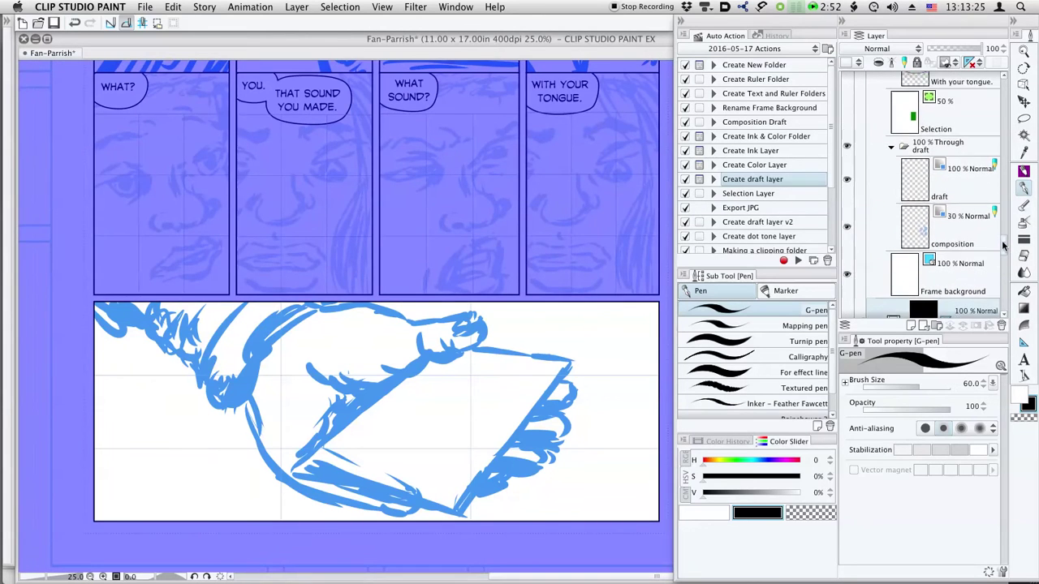
scroll(1004, 245, "down", 2)
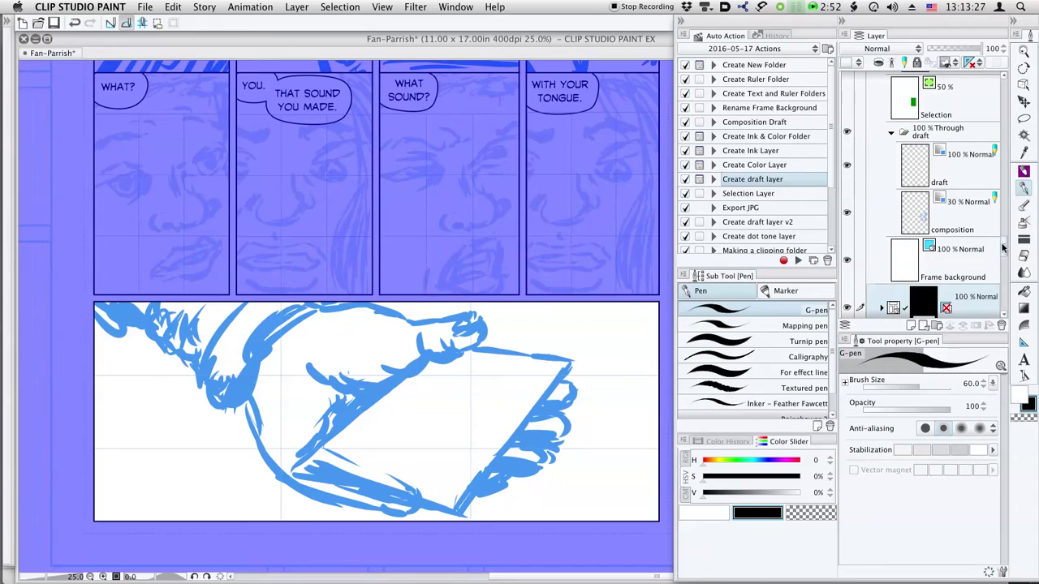
scroll(1004, 245, "up", 5)
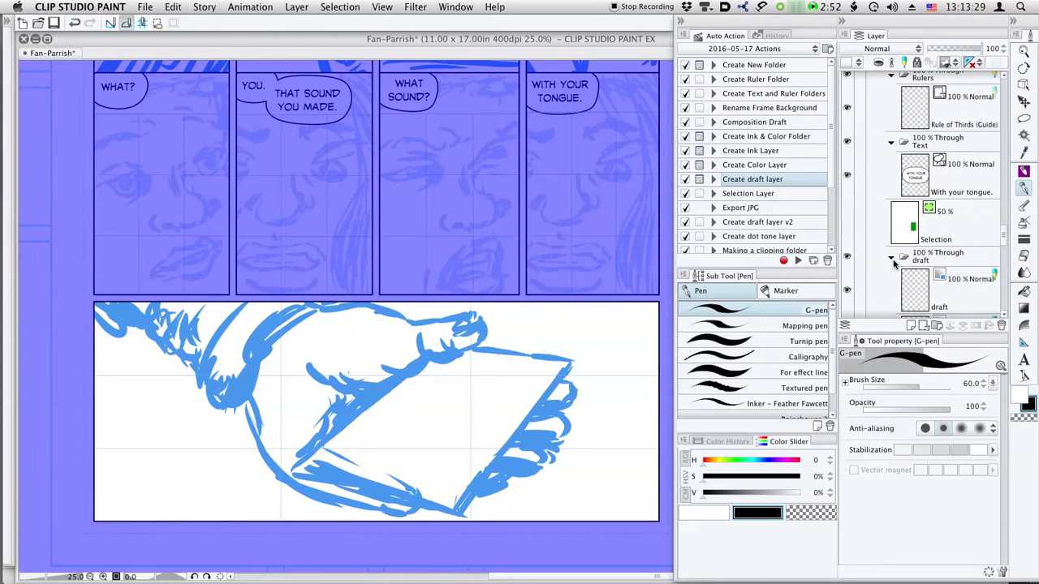
scroll(1003, 244, "down", 5)
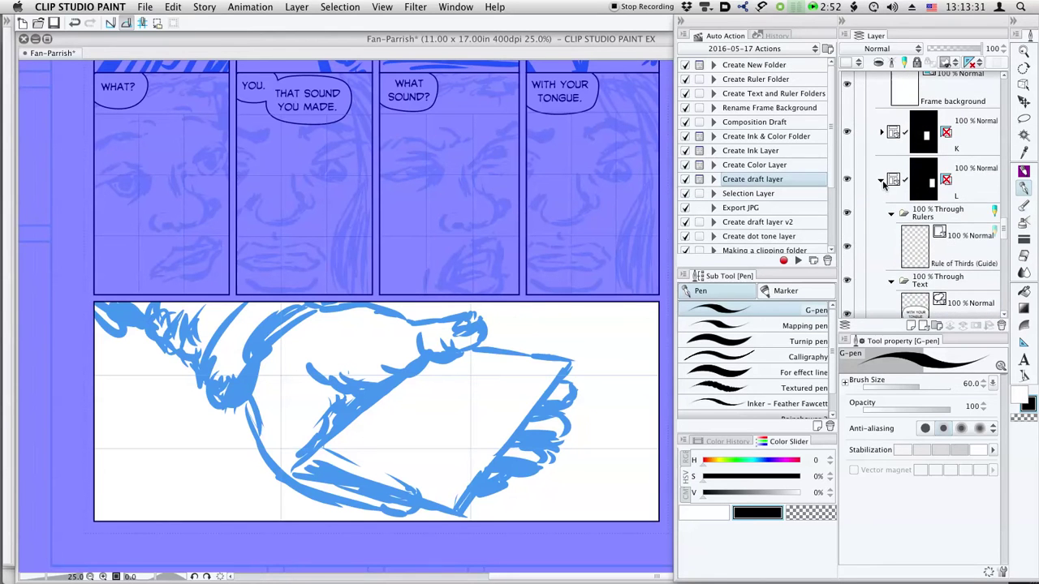
scroll(1004, 242, "up", 5)
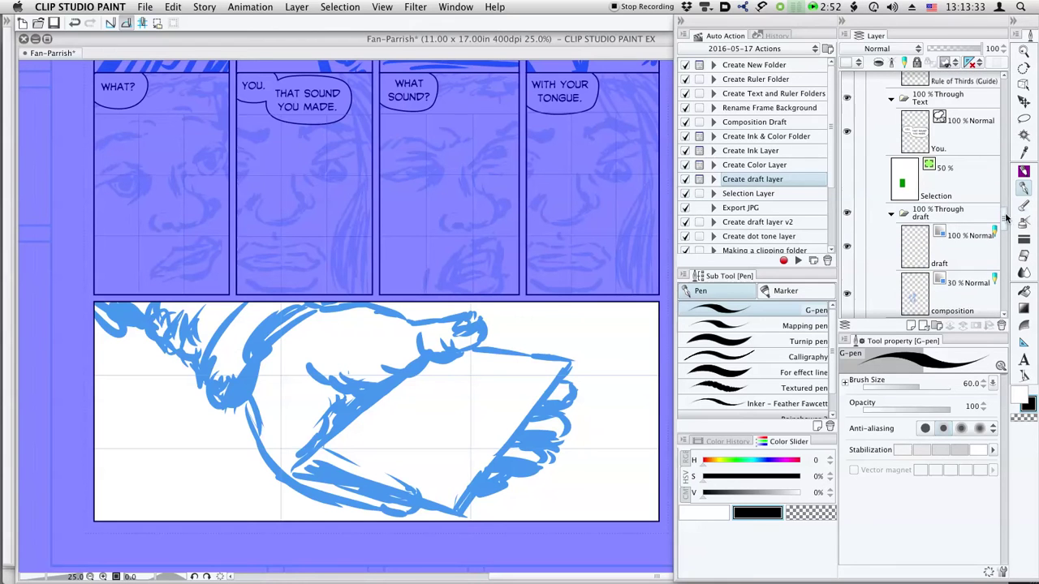
left_click_drag(1001, 229, 1002, 207)
scroll(1002, 209, "up", 10)
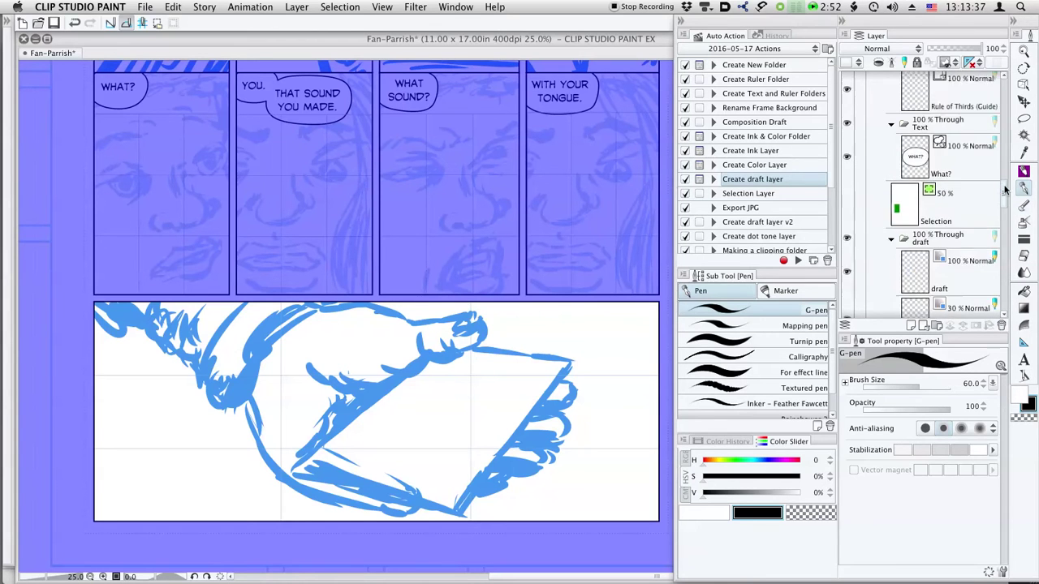
left_click_drag(1002, 194, 1002, 131)
left_click(881, 141)
left_click_drag(614, 239, 591, 323)
left_click_drag(1004, 134, 1003, 197)
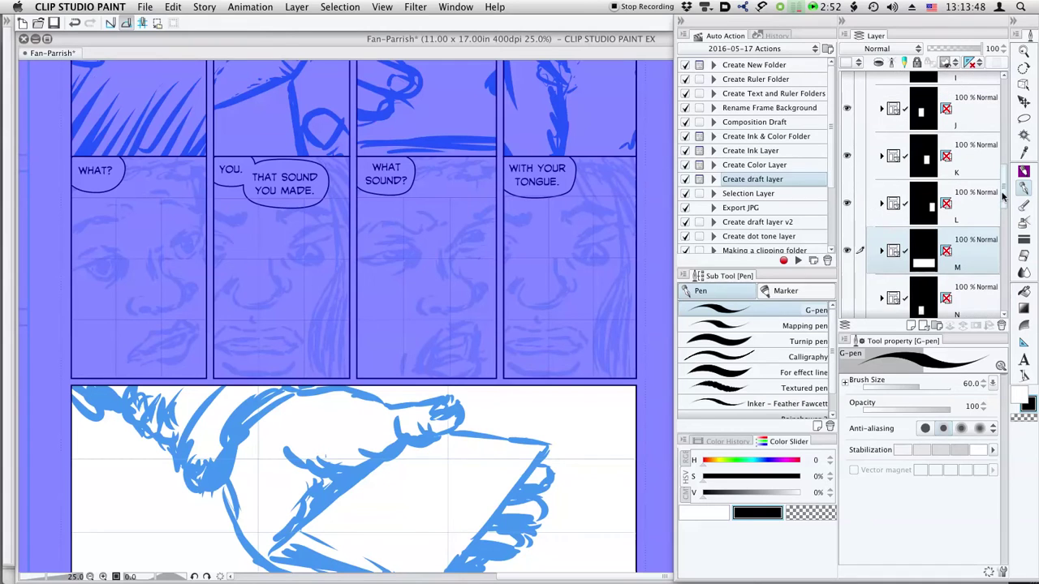
Step: Expand frame folders L, K and J and hide the Rulers folder with the rule-of-thirds guide in each
left_click(882, 207)
left_click(891, 241)
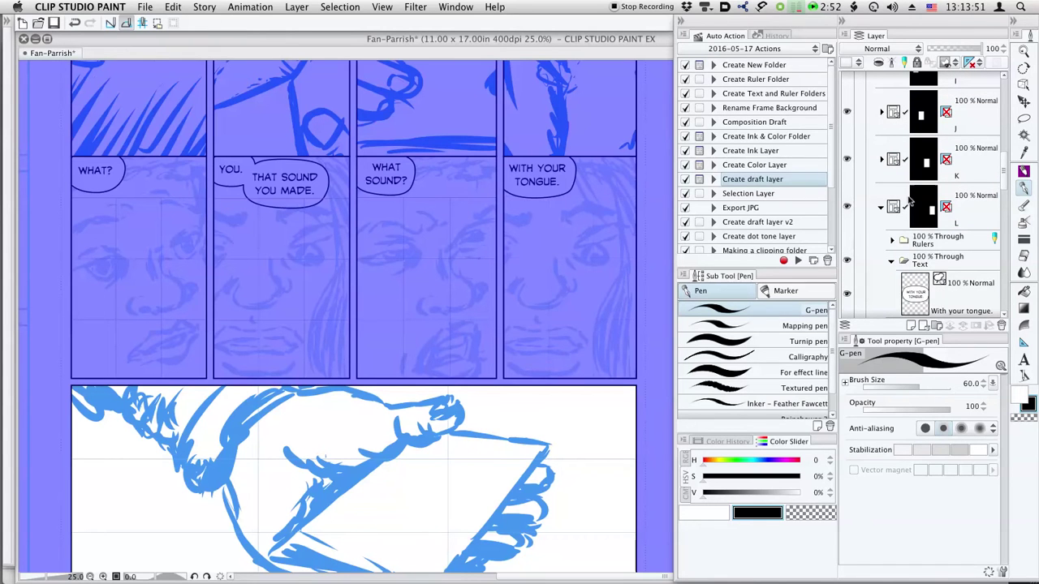
left_click(882, 161)
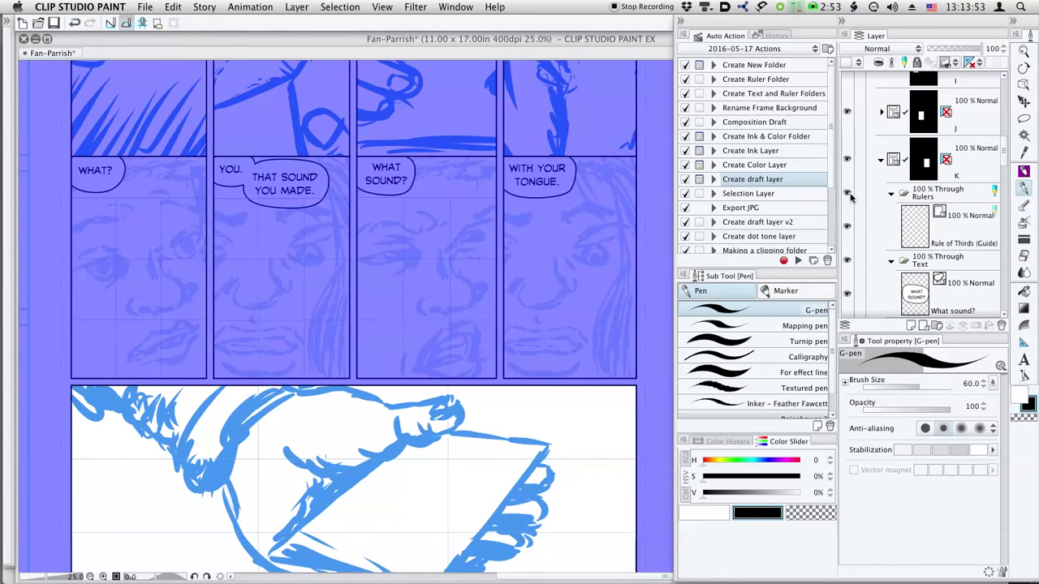
left_click(883, 112)
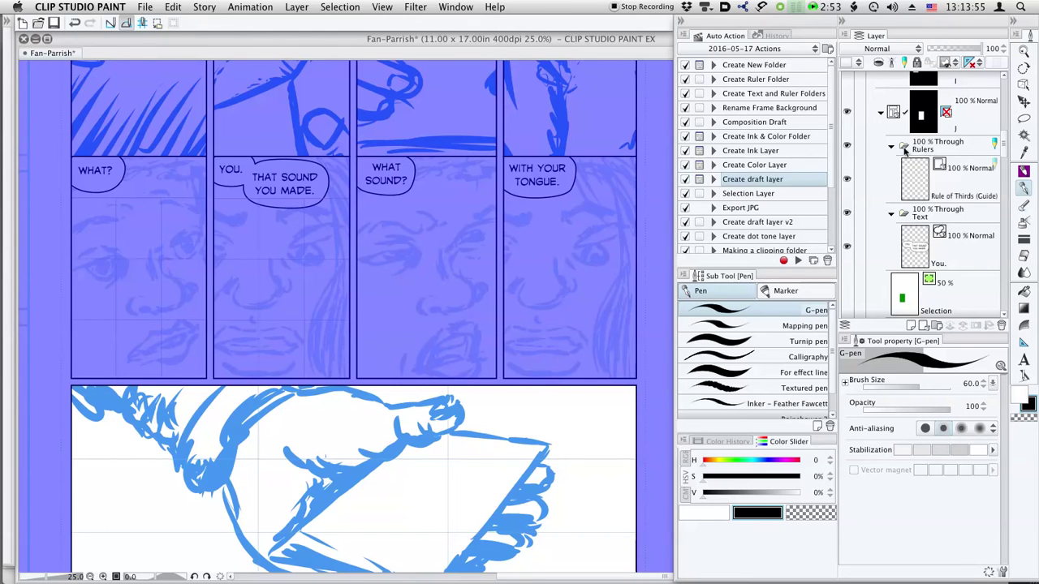
left_click(892, 148)
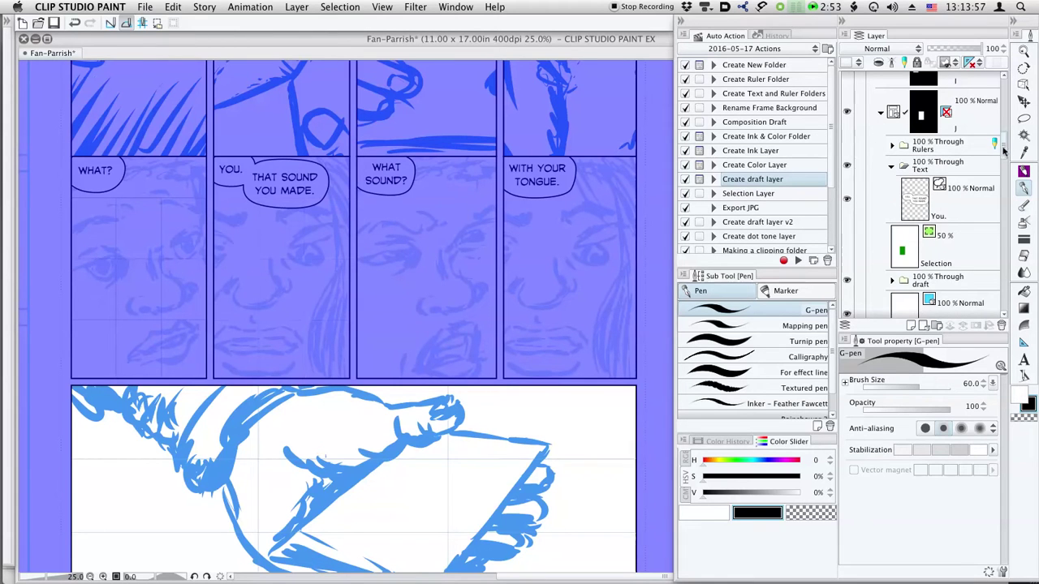
Step: Expand frame folder I and hide and collapse its Rulers folder
scroll(1005, 145, "up", 1)
scroll(1005, 145, "up", 5)
left_click(882, 199)
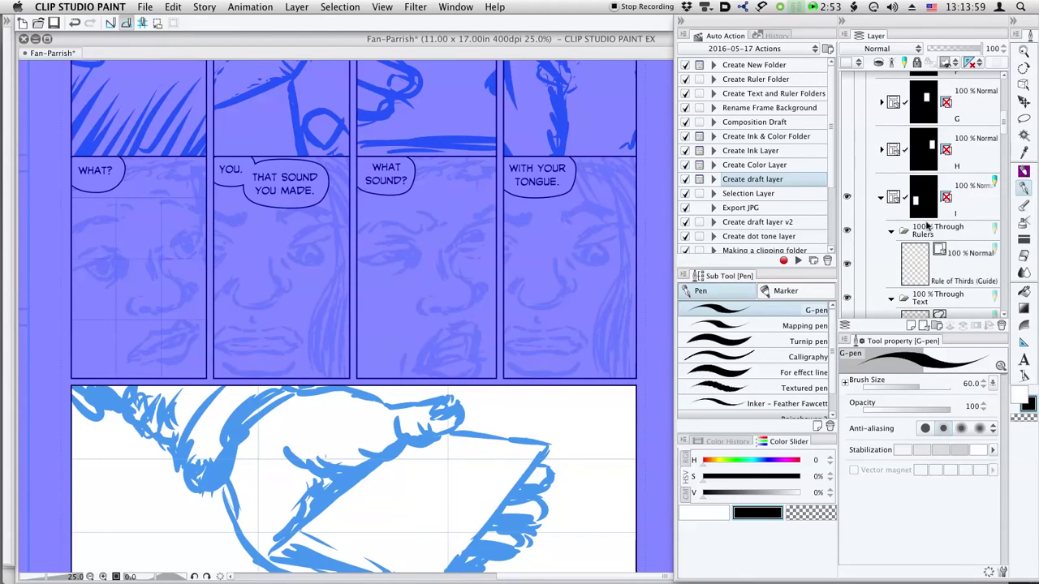
left_click(890, 234)
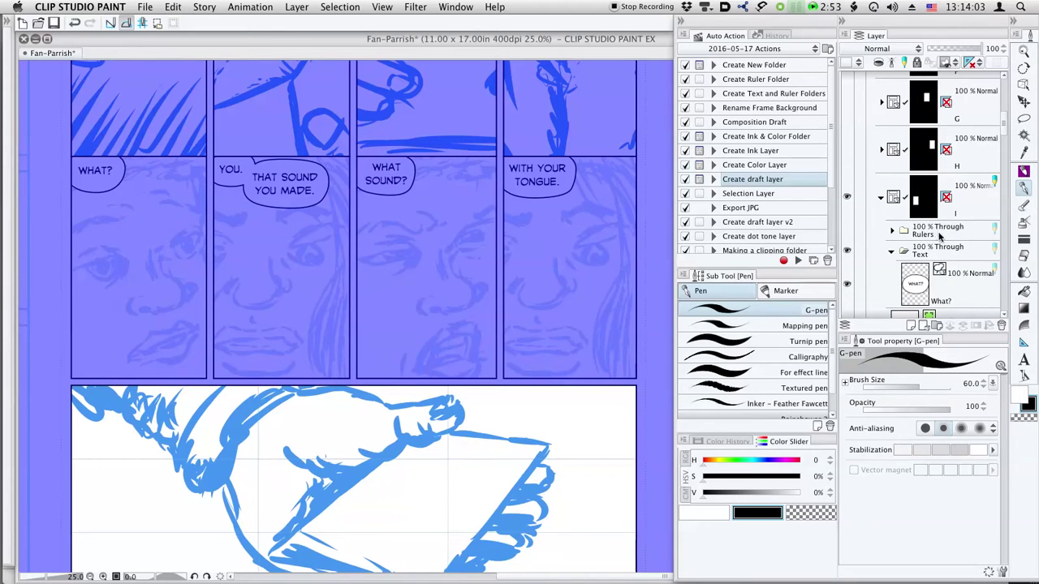
Step: Collapse frame folders I, J, K and L in the layer list and save the page
left_click(881, 198)
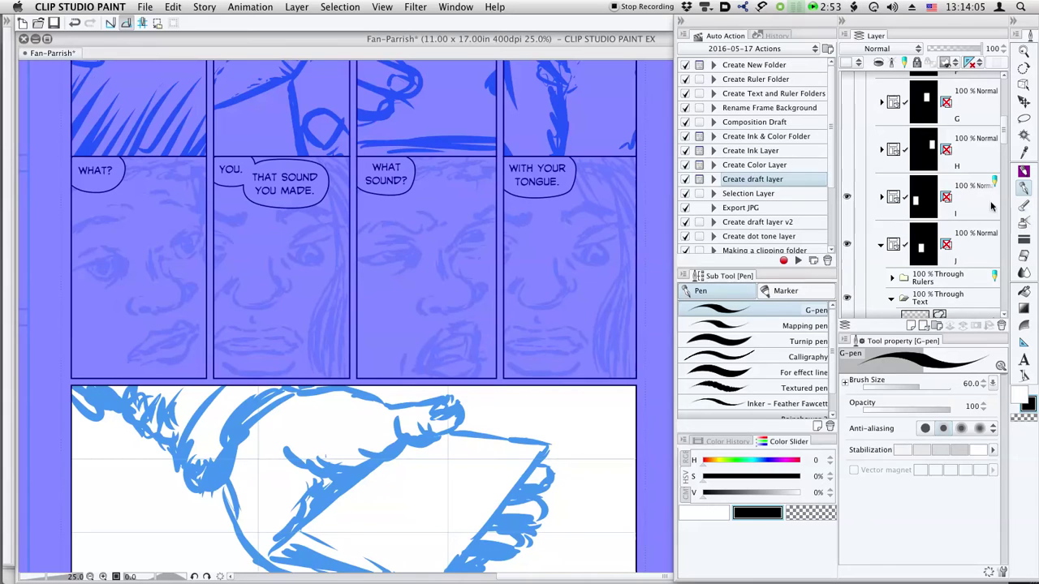
left_click(881, 244)
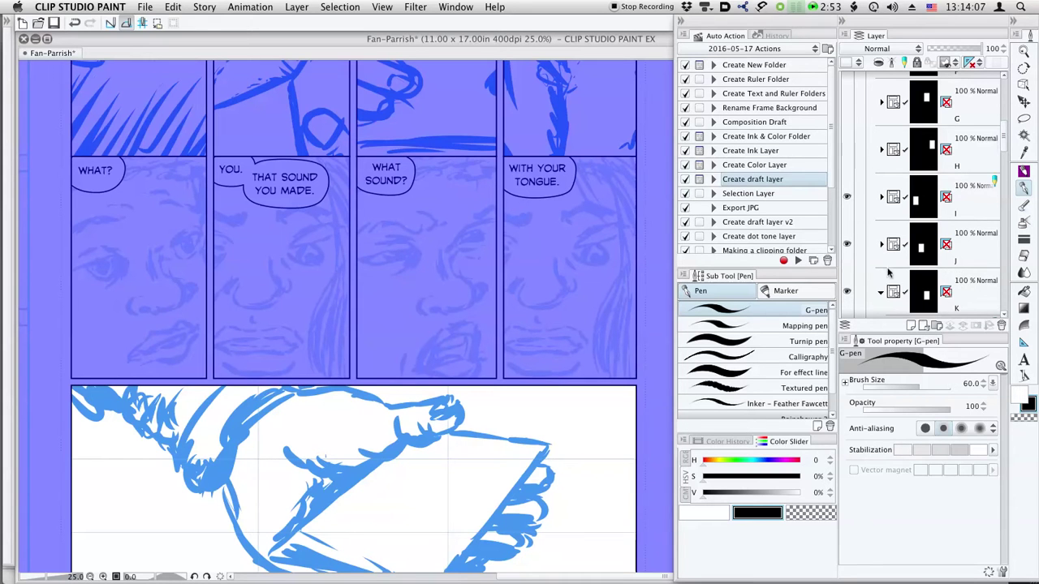
left_click(883, 290)
scroll(887, 260, "down", 3)
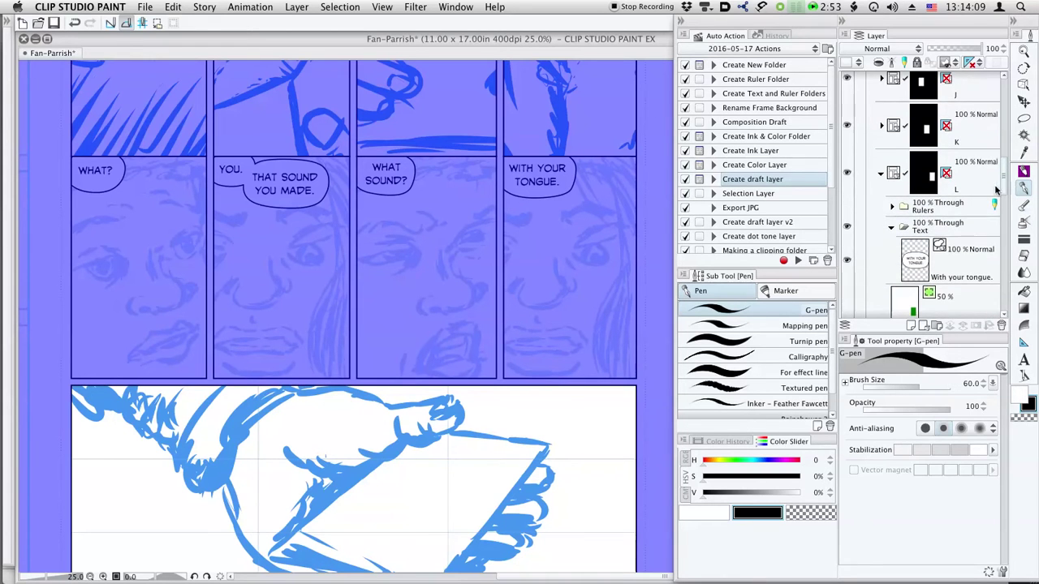
left_click(880, 175)
left_click_drag(1003, 185, 1002, 97)
key("super+s")
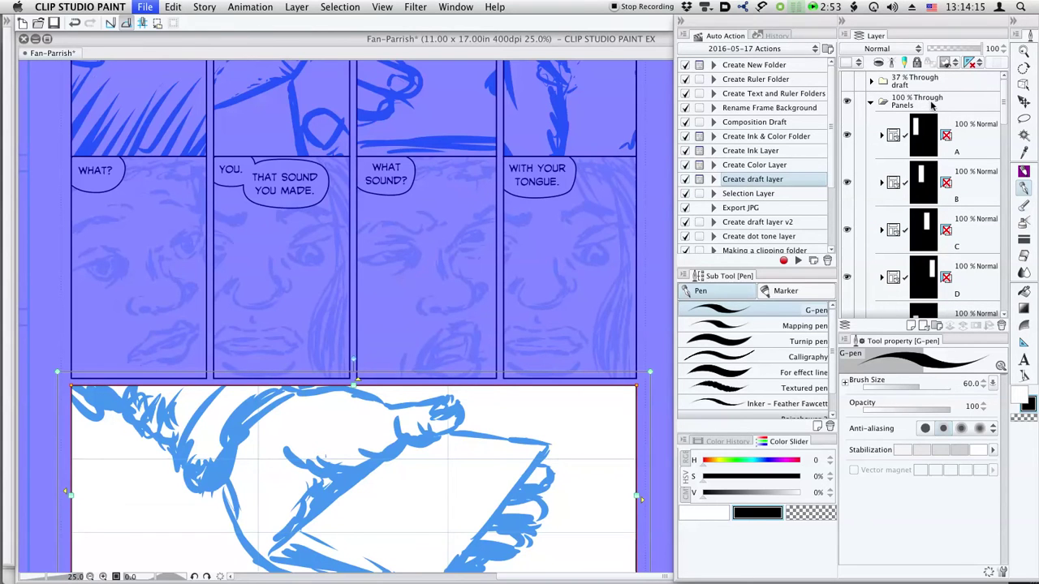
Step: Hide the Rulers folder inside the wide bottom panel's frame folder M and collapse that frame folder
left_click(934, 103)
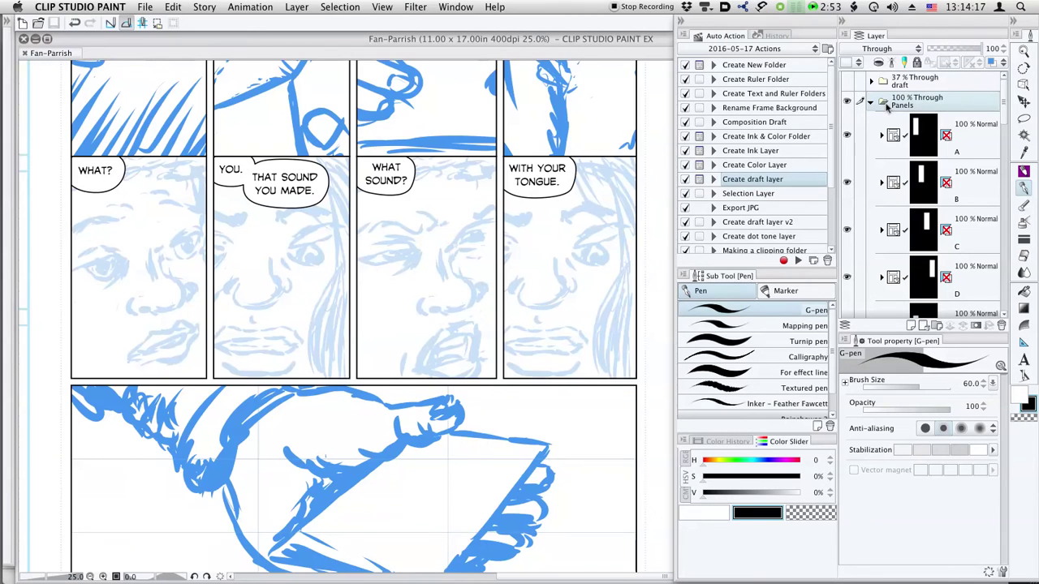
left_click_drag(998, 107, 995, 210)
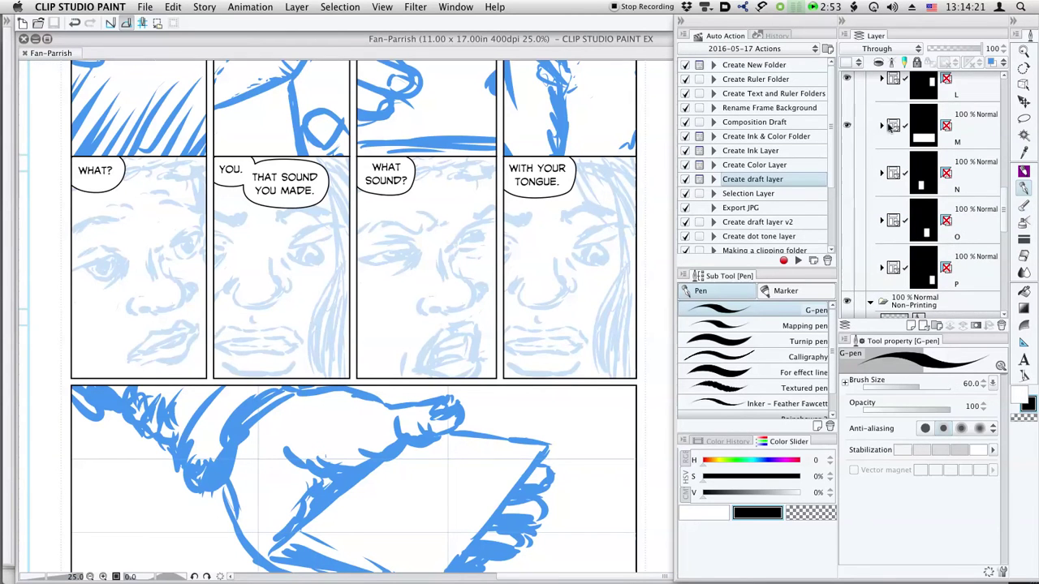
left_click(974, 124)
left_click(881, 125)
left_click_drag(1002, 186, 1005, 202)
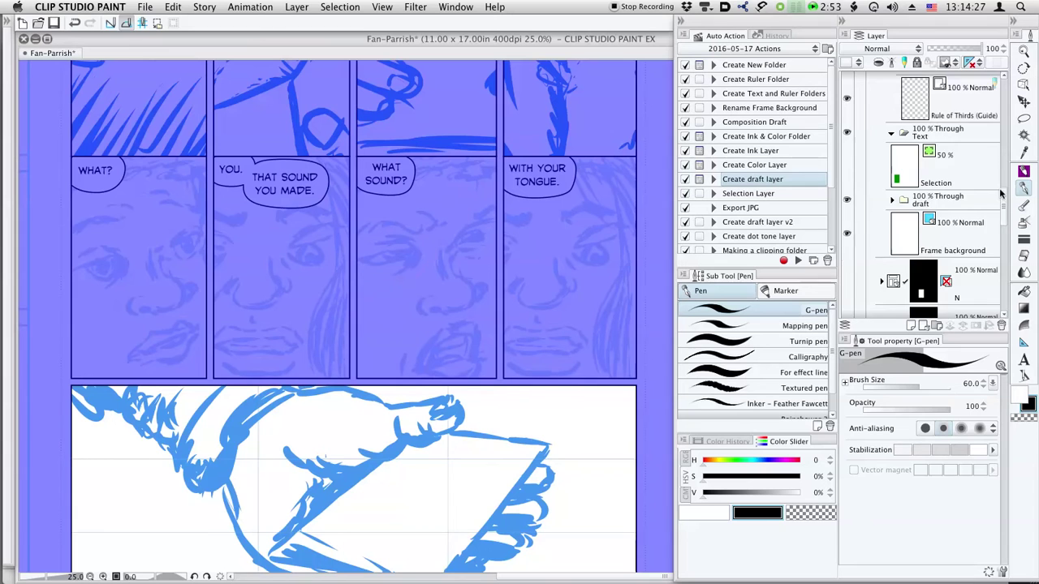
scroll(1002, 185, "up", 4)
left_click(890, 135)
left_click(848, 133)
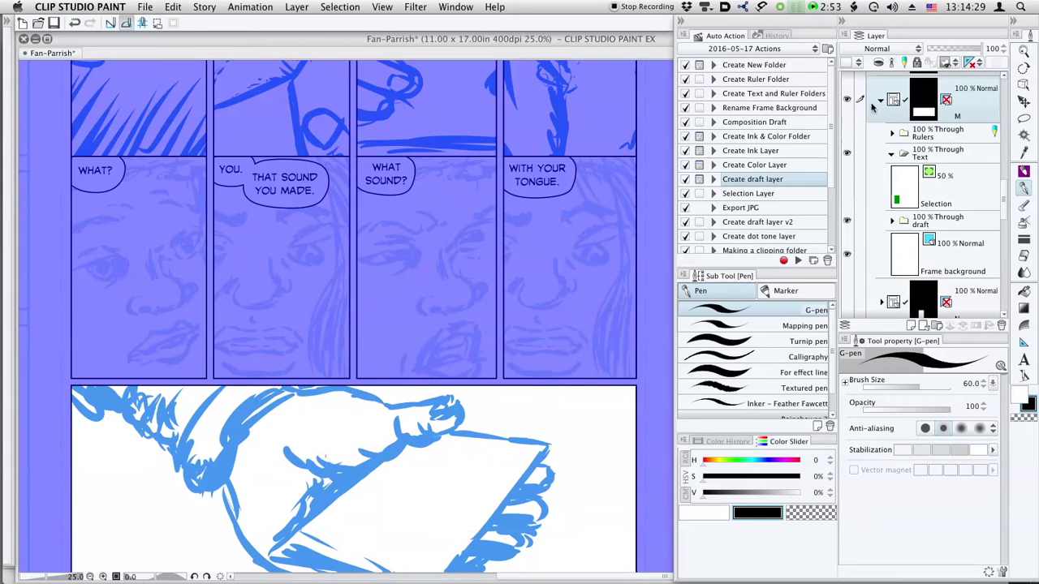
left_click(881, 100)
Step: Select the draft folder above Panels and examine the tall upper panels, the face panels, the hand panel and the whole page
left_click_drag(1003, 208, 985, 70)
left_click(963, 85)
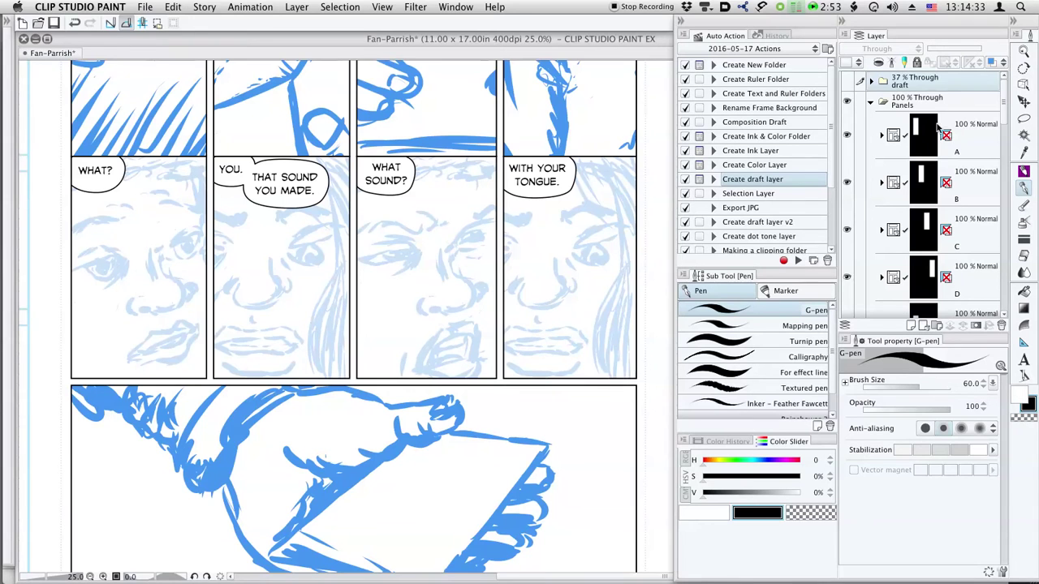
key("super+minus")
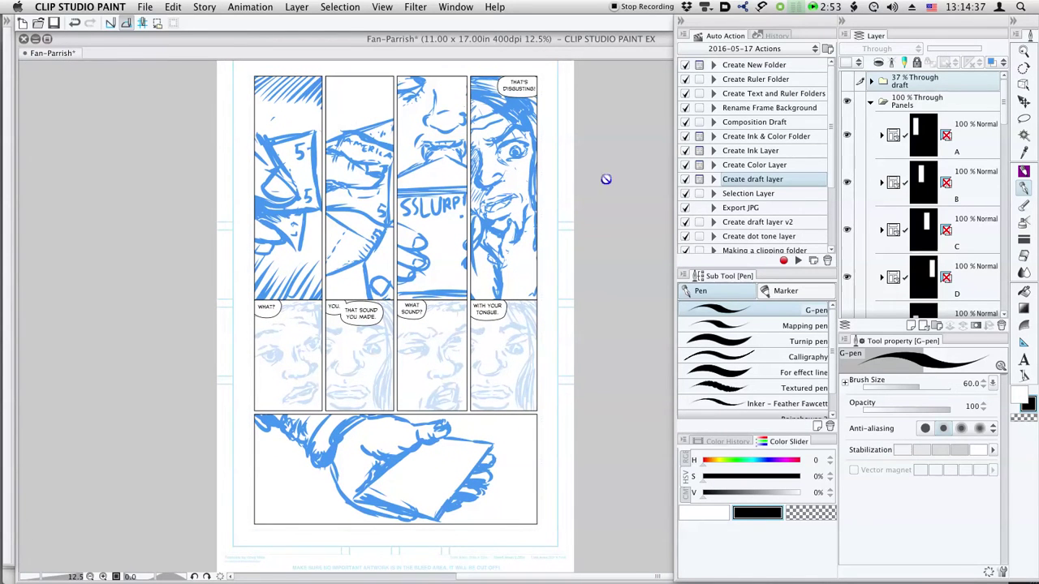
left_click_drag(410, 241, 398, 254)
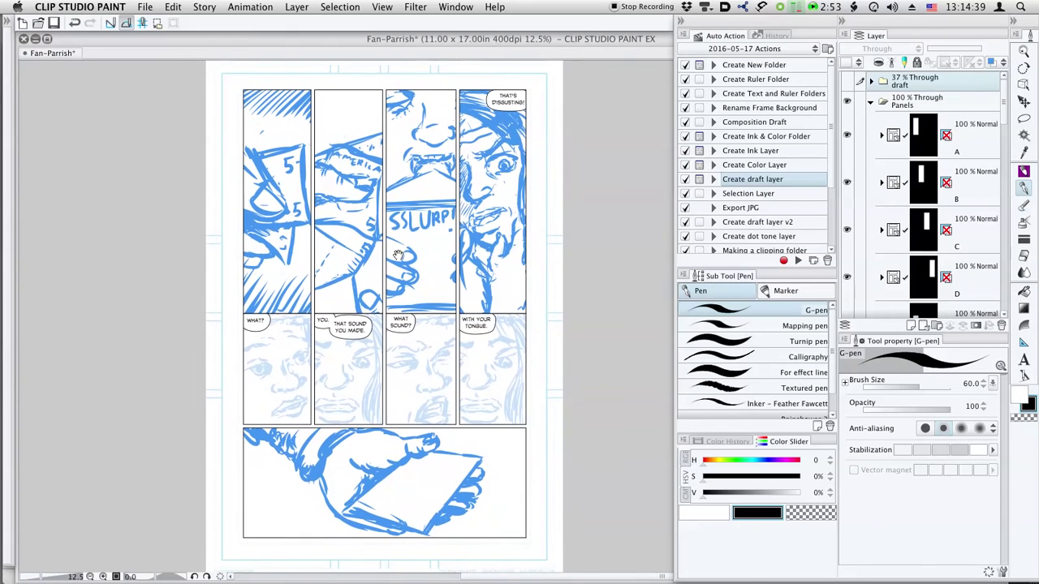
scroll(397, 248, "up", 2)
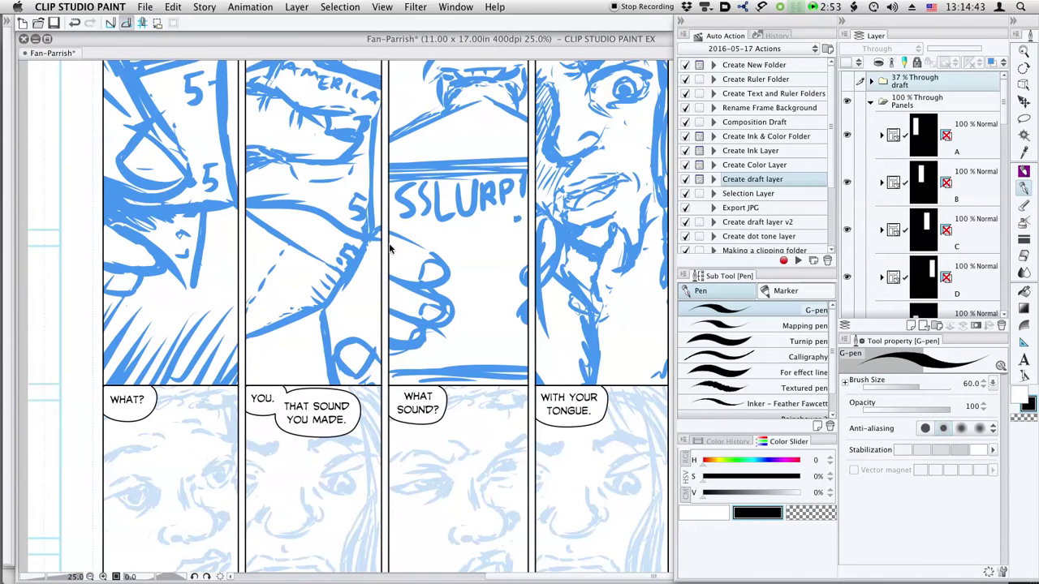
scroll(389, 250, "down", 2)
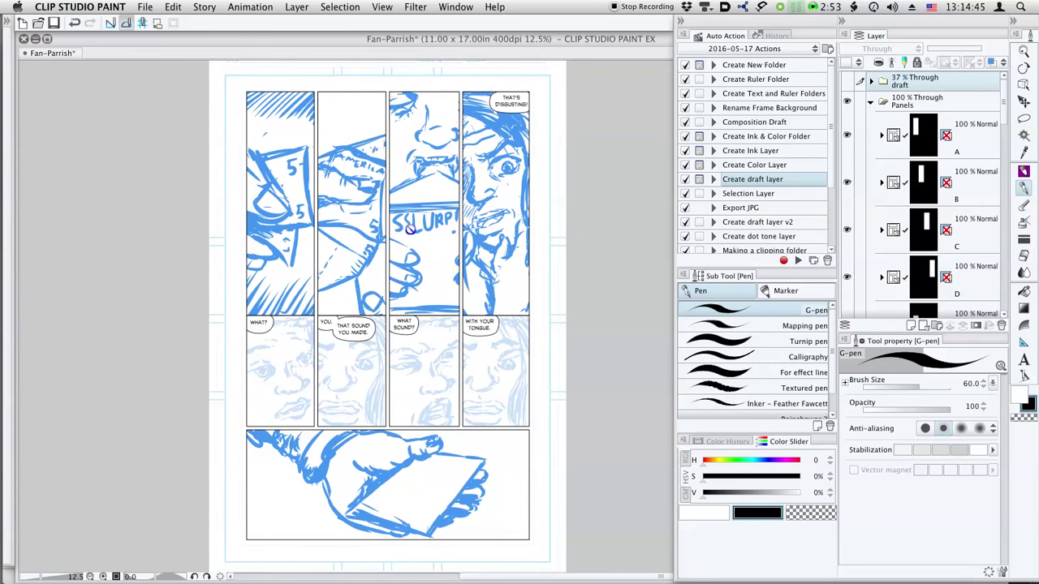
left_click(321, 239, "super")
left_click_drag(368, 182, 305, 324)
left_click_drag(343, 276, 322, 258)
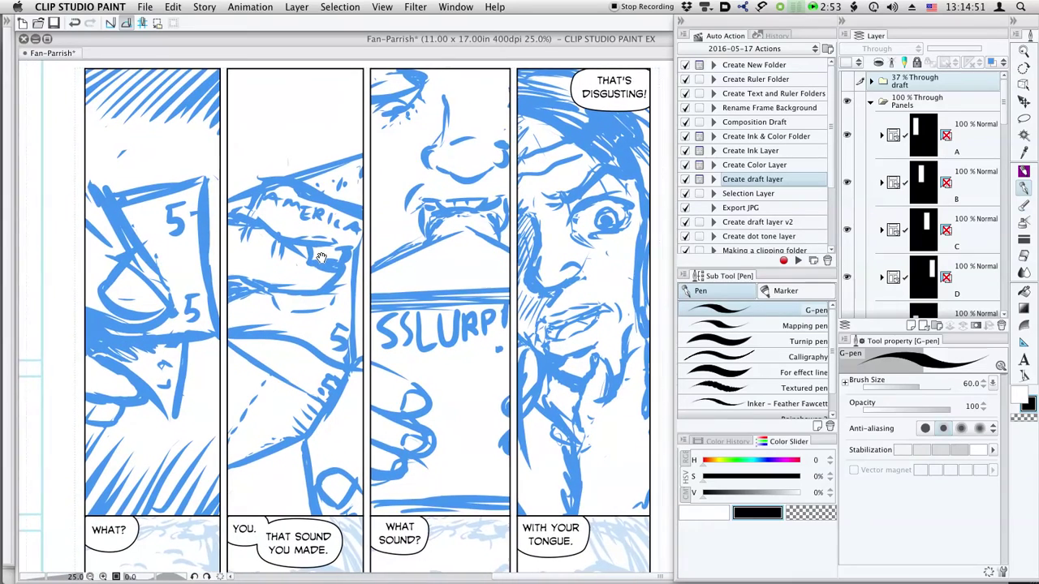
left_click_drag(492, 281, 407, 282)
scroll(410, 276, "down", 10)
scroll(410, 276, "left", 4)
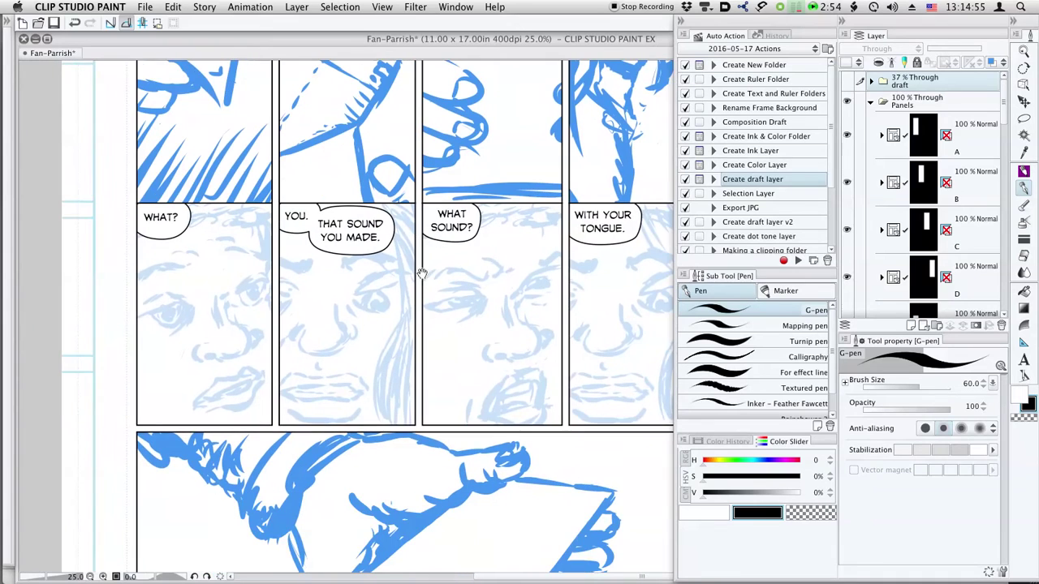
scroll(424, 276, "down", 2)
scroll(424, 276, "right", 2)
left_click_drag(458, 275, 408, 262)
left_click_drag(475, 267, 469, 268)
scroll(469, 268, "down", 5)
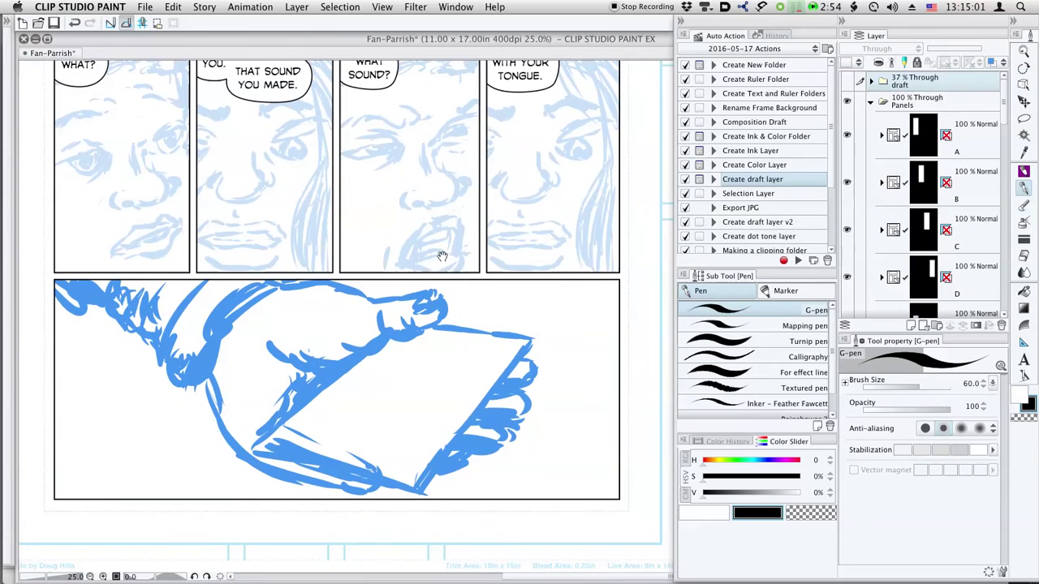
key("super+minus")
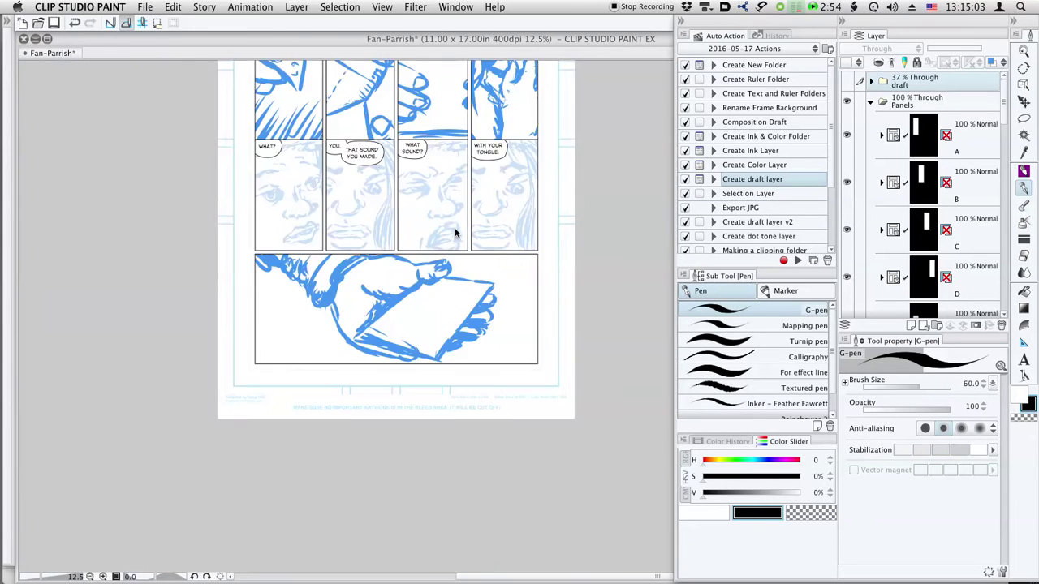
left_click_drag(453, 235, 418, 414)
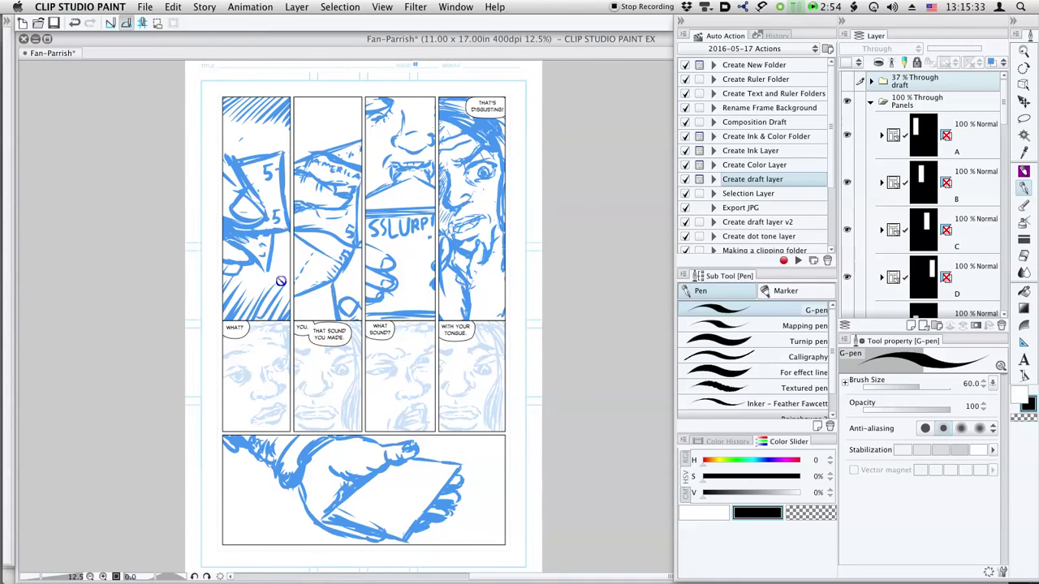
Step: Raise the bottom border of frame D slightly to open a gutter above the "With your tongue." panel
left_click(443, 327)
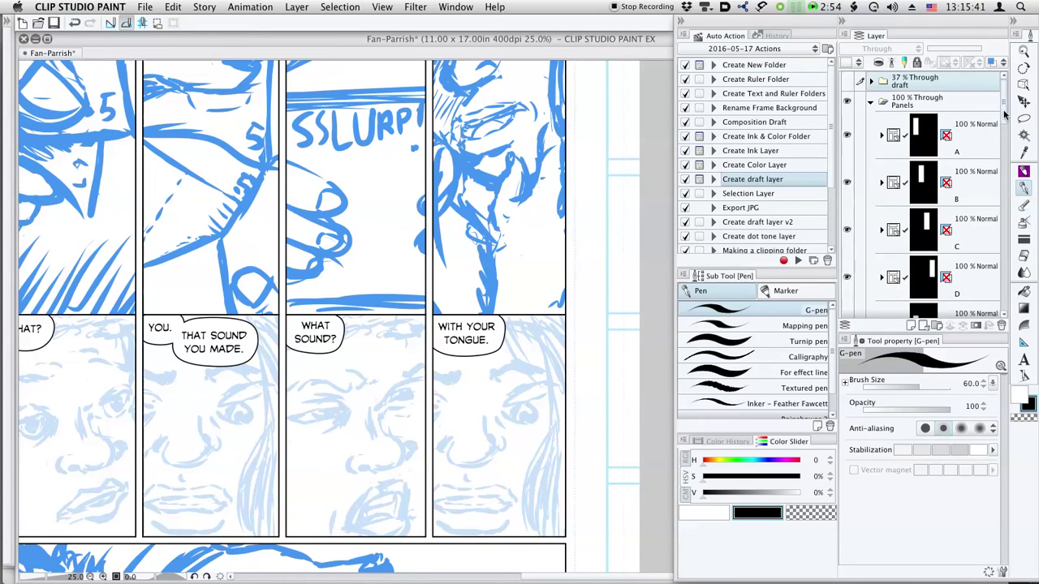
scroll(1004, 146, "down", 5)
scroll(1004, 147, "up", 4)
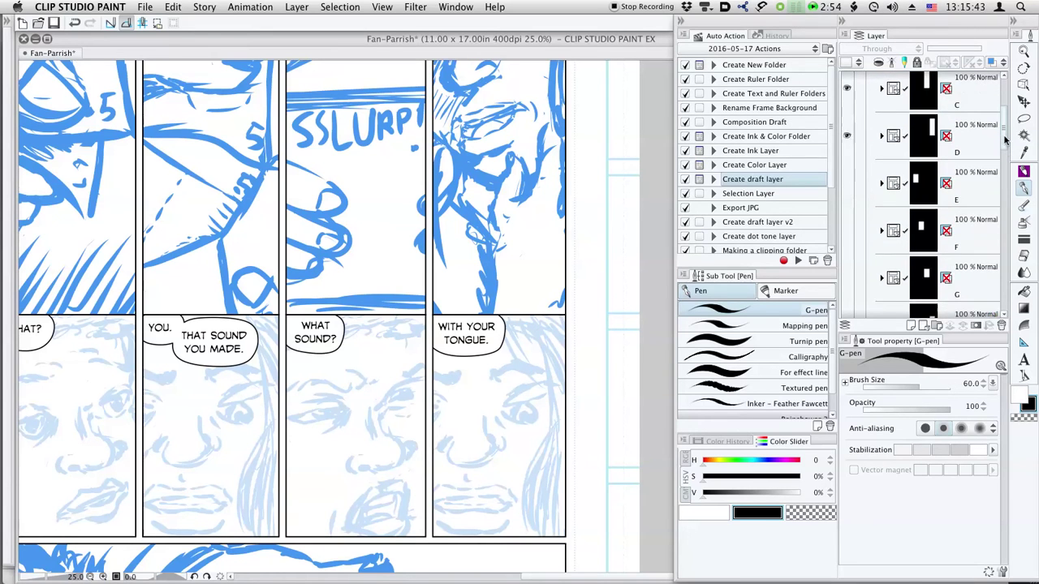
left_click(935, 206)
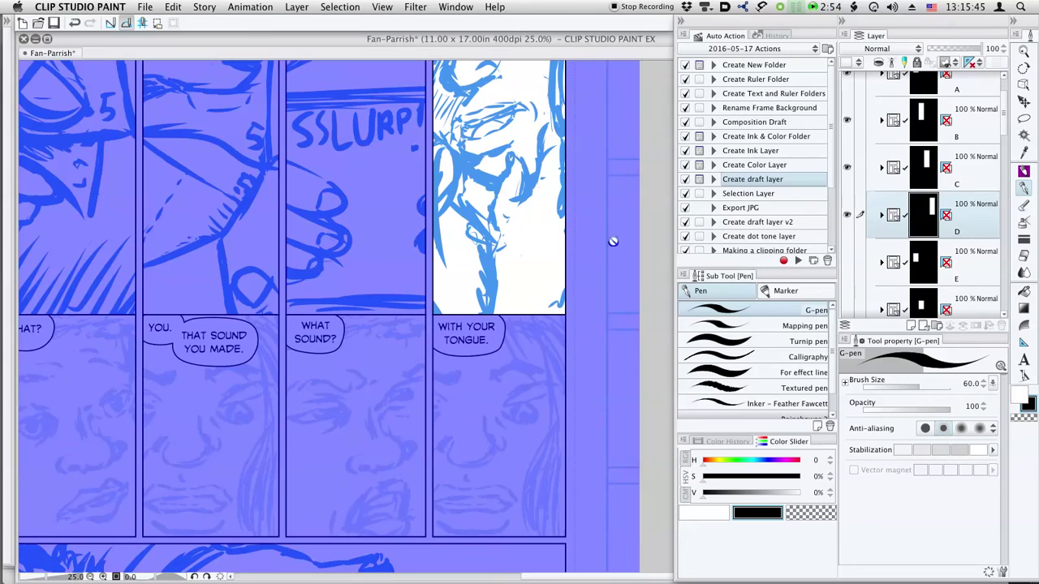
key("o")
left_click(520, 318)
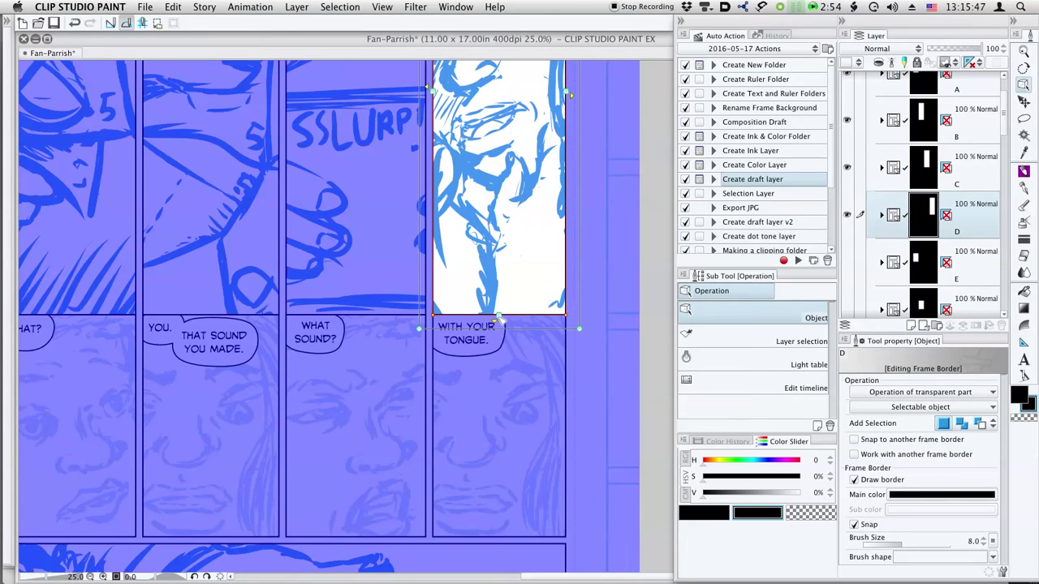
left_click_drag(499, 318, 498, 307)
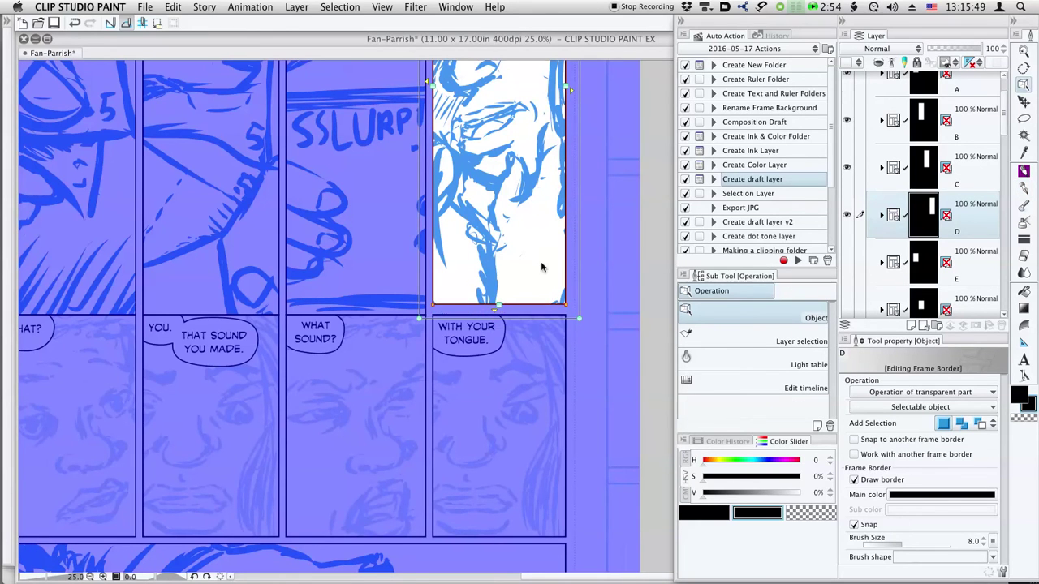
Step: Raise the bottom borders of frames C, B and A to match frame D's shortened height
left_click(911, 166)
left_click_drag(362, 316, 363, 310)
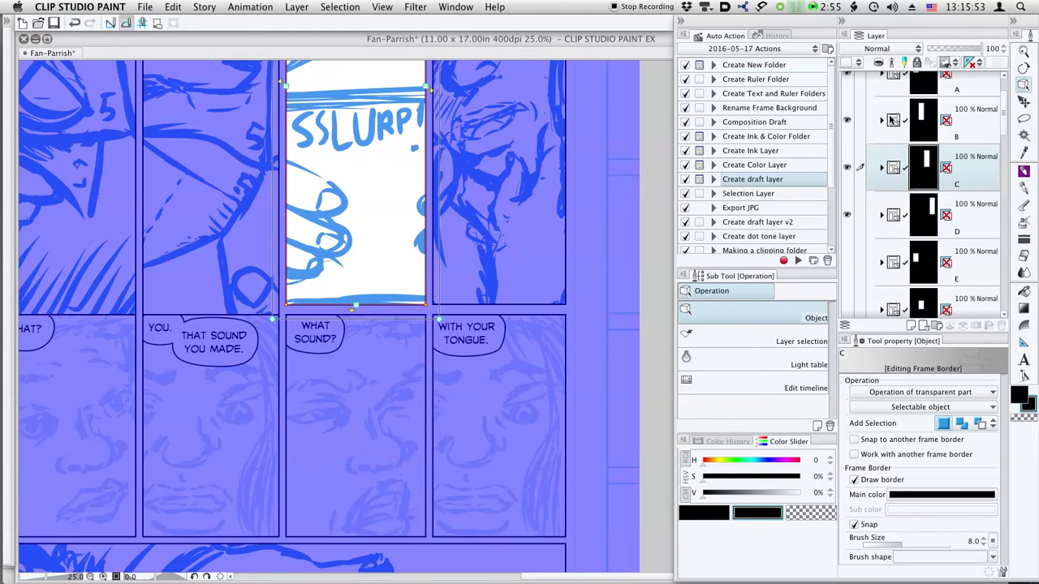
left_click(916, 117)
left_click_drag(211, 318, 210, 307)
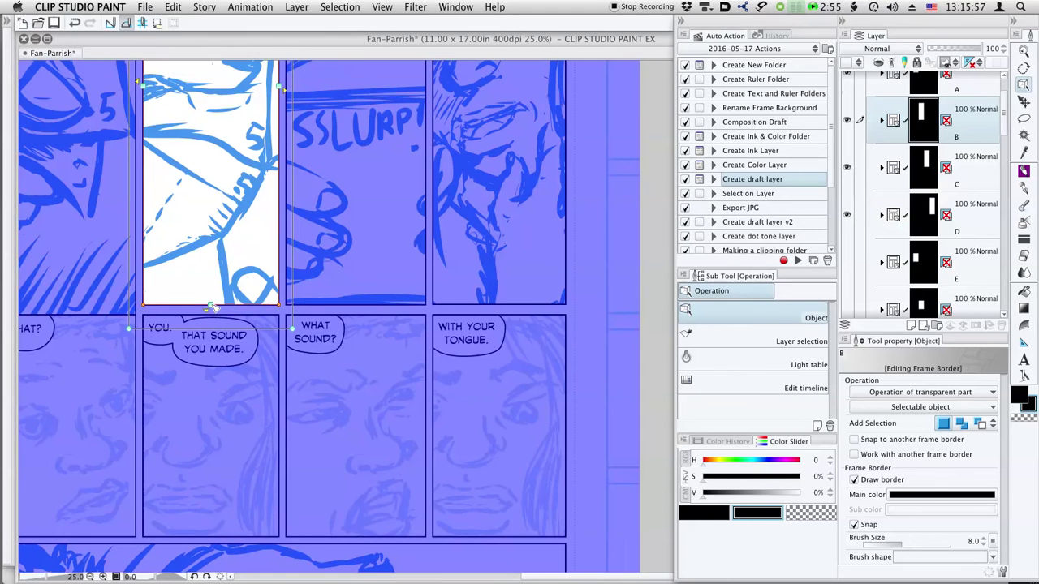
scroll(284, 422, "left", 6)
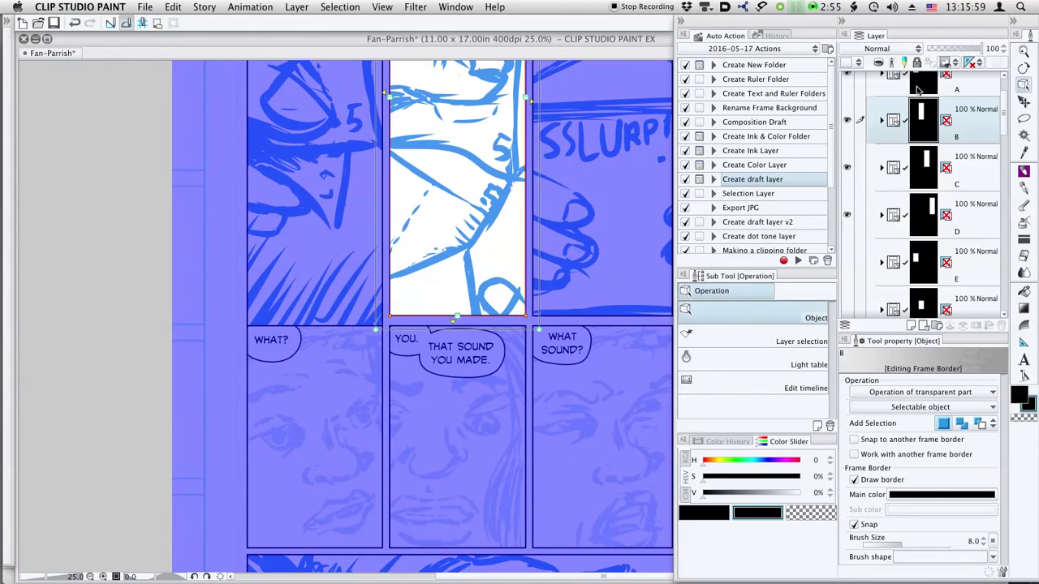
left_click(910, 90)
left_click_drag(324, 332, 325, 318)
Step: Save the page with the draft folder above Panels selected, and switch to OfficeTime
key("super+0")
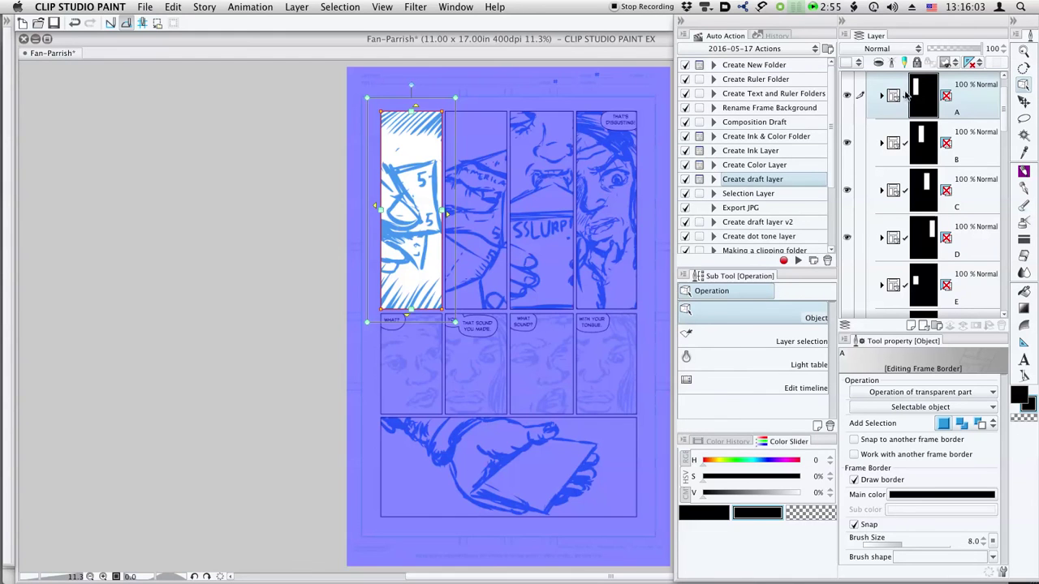
left_click_drag(1002, 96, 1000, 84)
left_click(962, 86)
left_click_drag(515, 297, 415, 300)
left_click(422, 317, "super")
key("super+s")
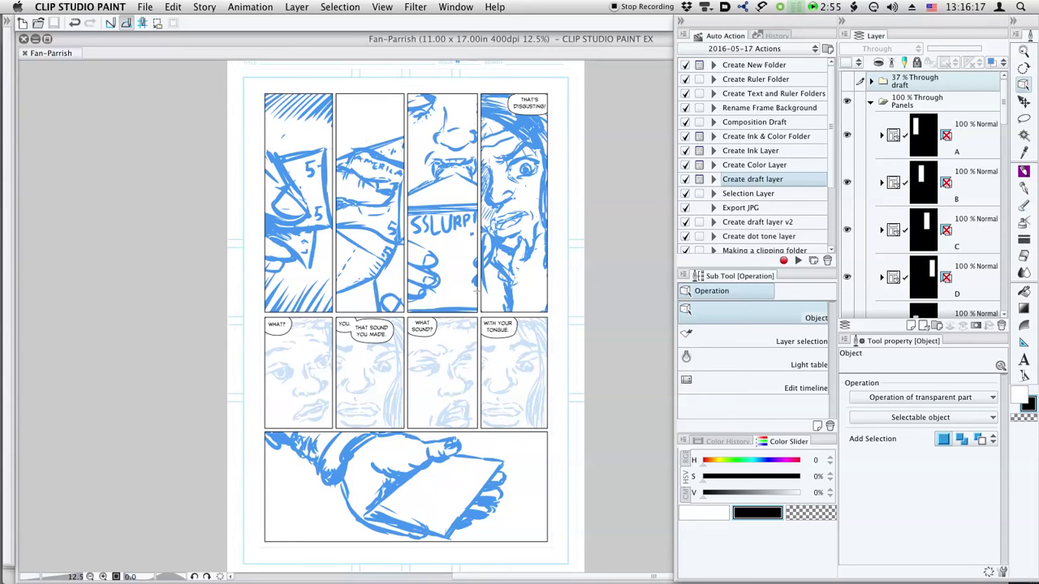
key("super+Tab")
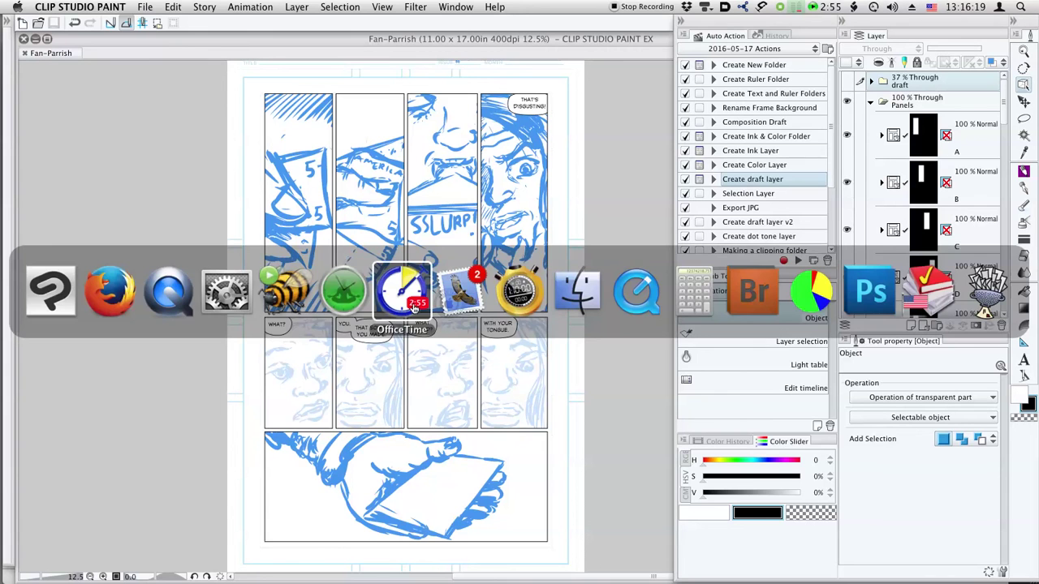